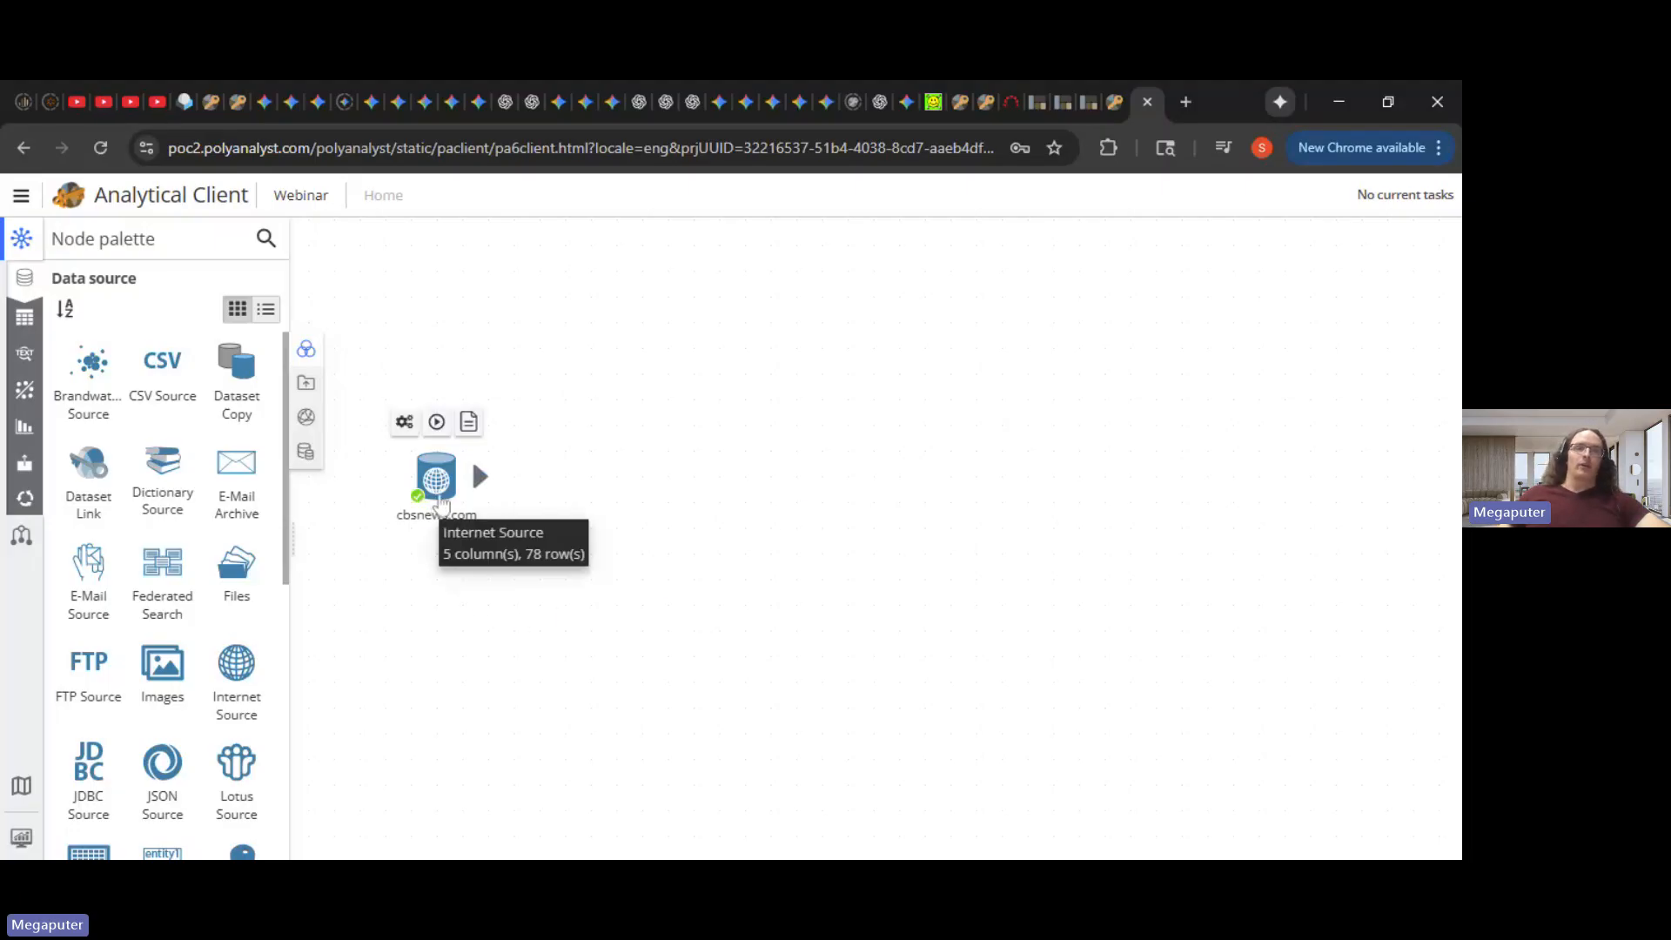
- Open the cbsnews.com Internet Source node's settings
click(439, 505)
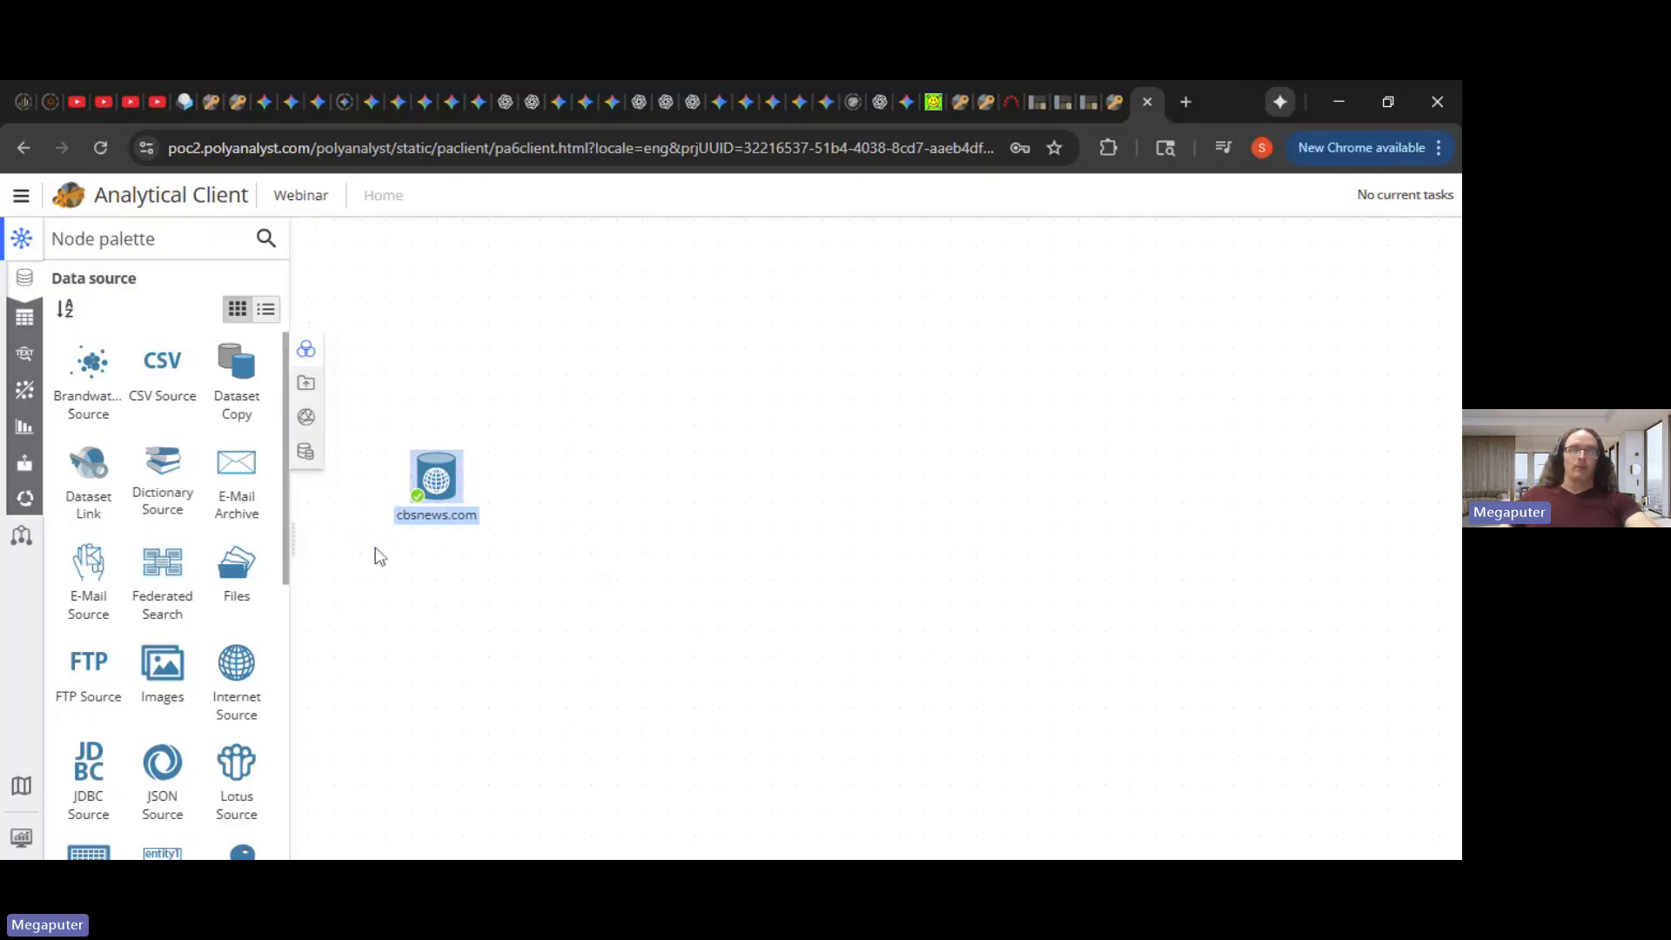
click(668, 541)
click(447, 490)
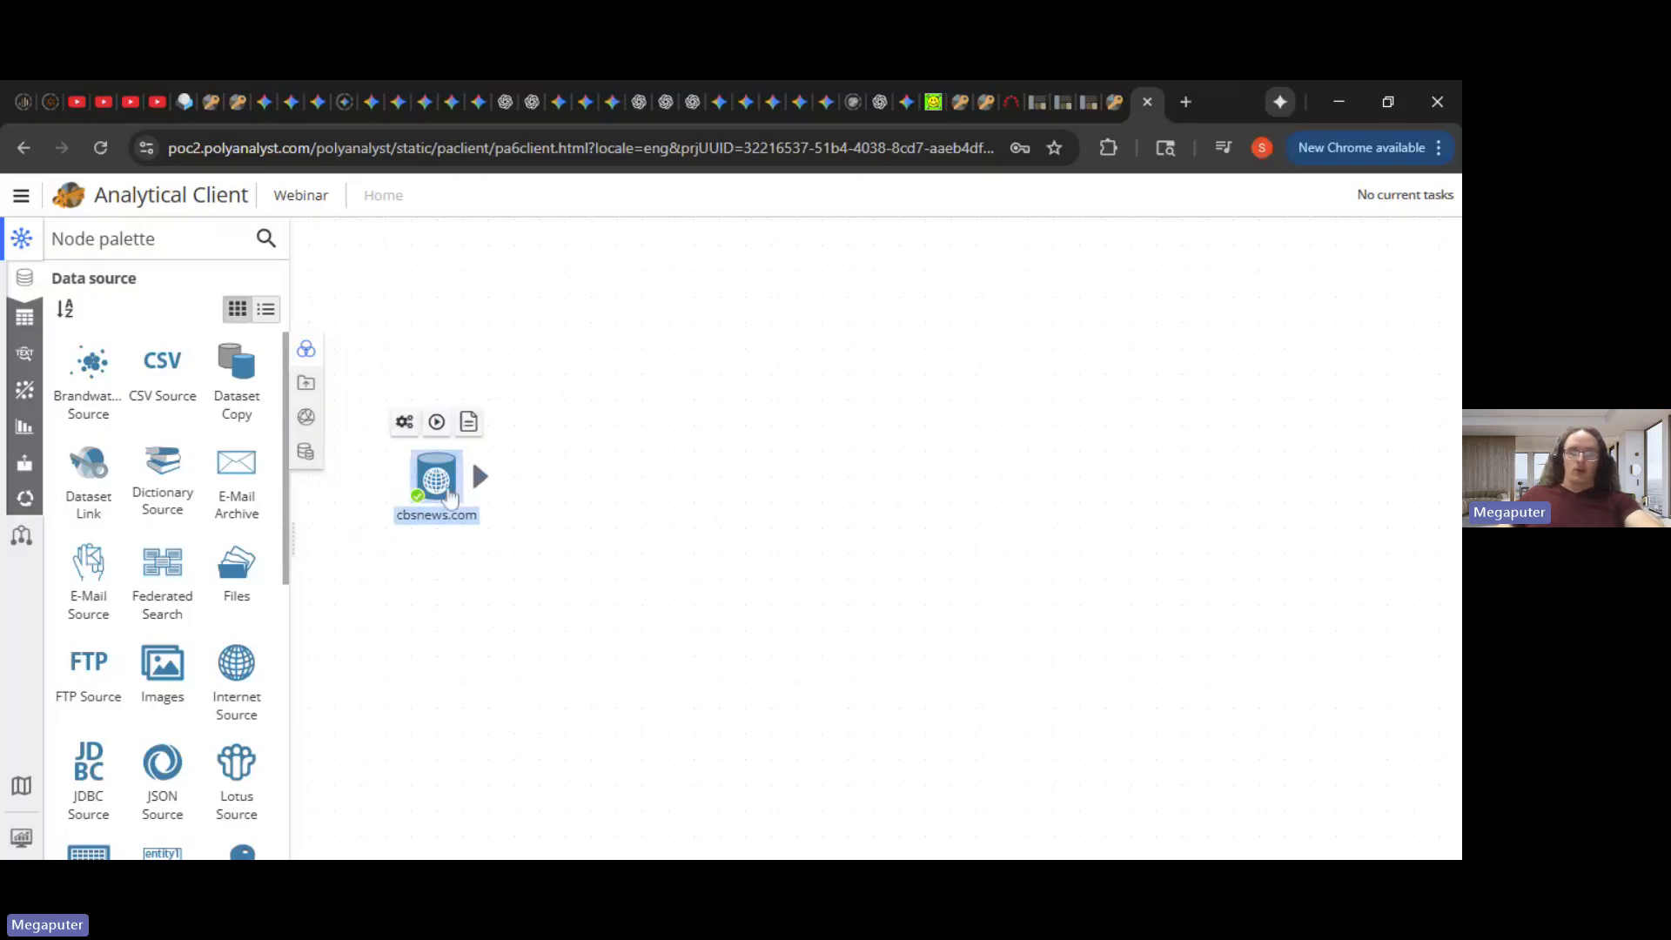
double_click(450, 494)
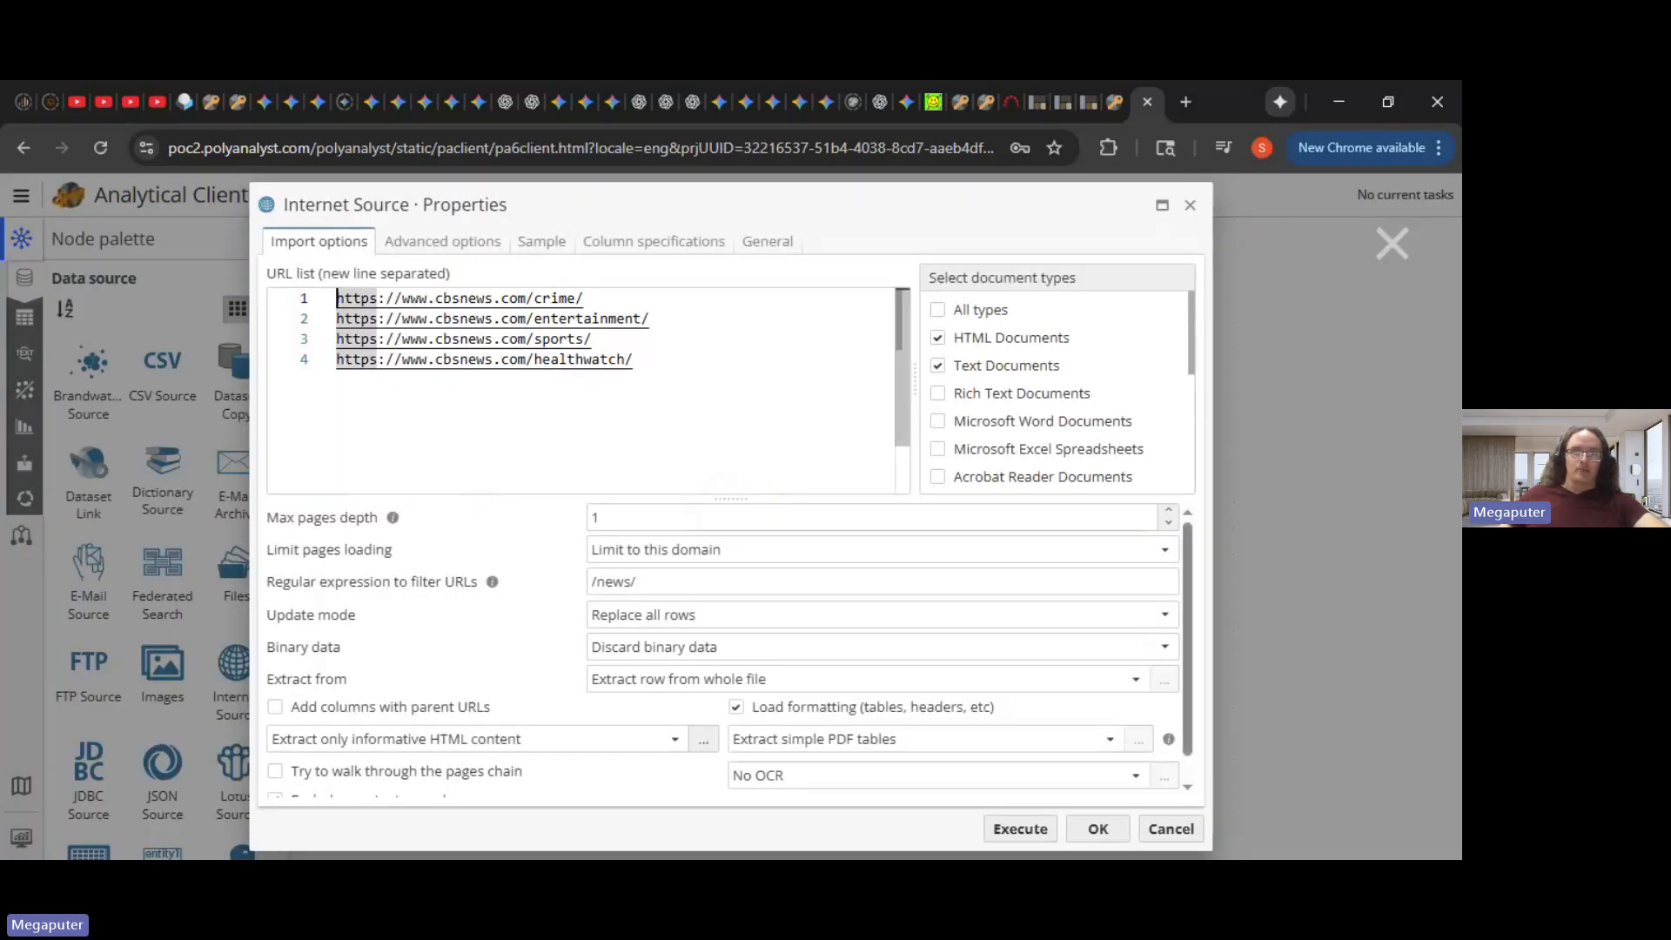
- Copy the fourth (healthwatch) URL from the list into a new browser tab's address bar
click(635, 360)
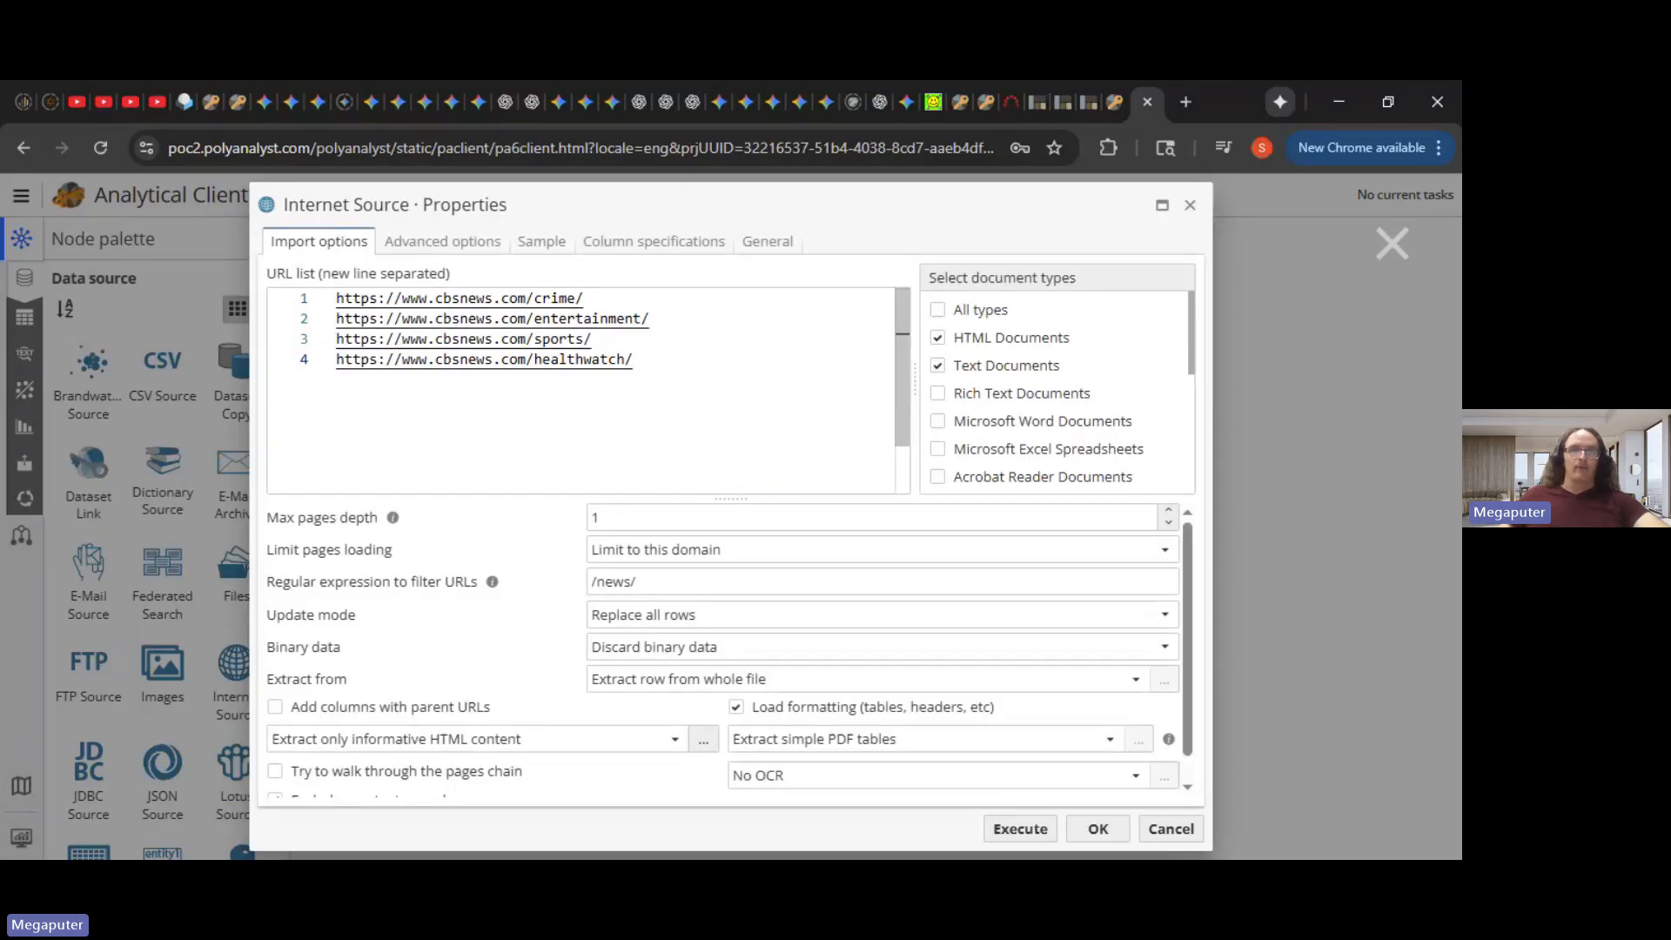
key(shift+Home)
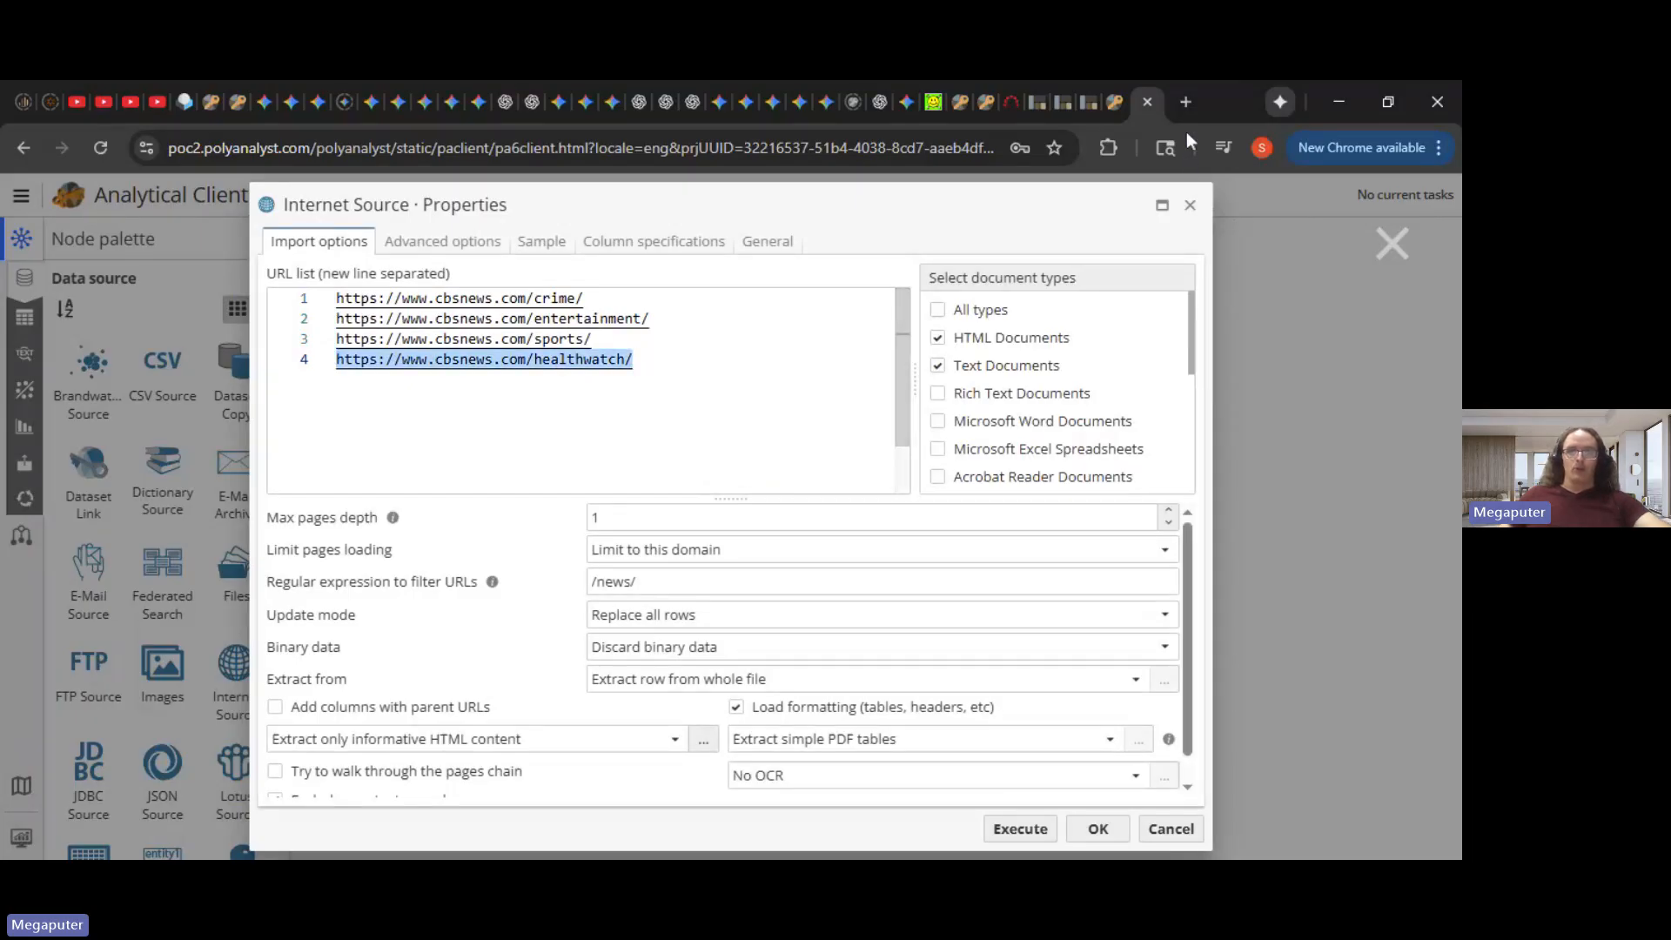
key(ctrl+c)
click(1186, 102)
key(ctrl+v)
- Load cbsnews.com/healthwatch, scroll through its articles, then close that tab
key(Return)
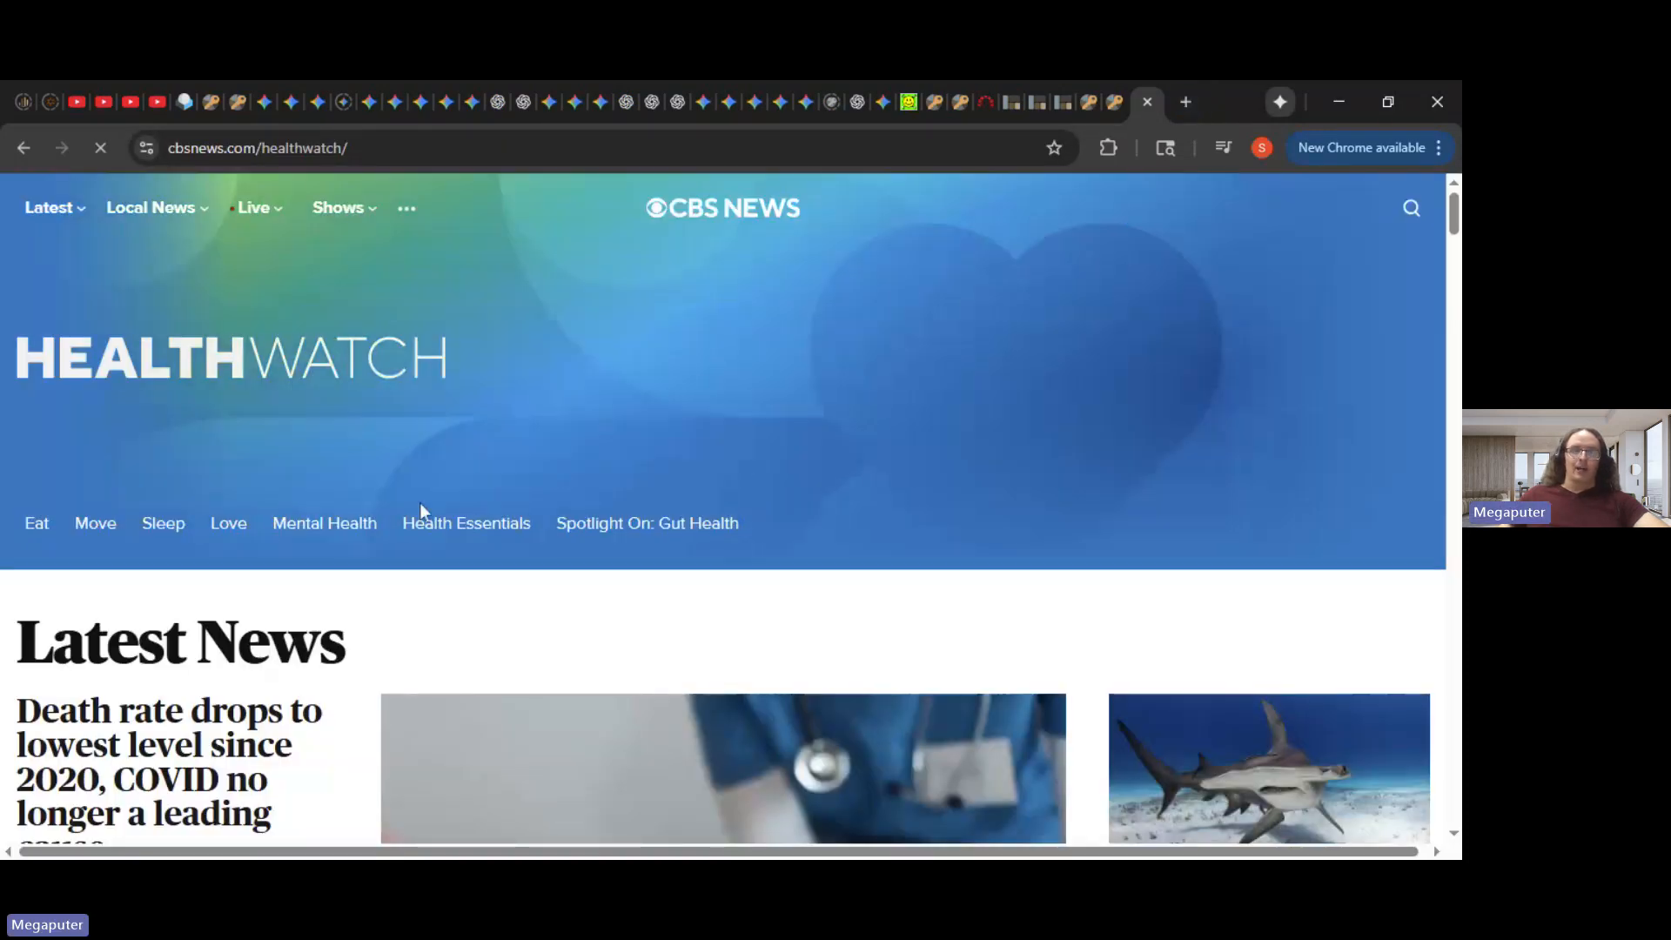
scroll(366, 616, down, 5)
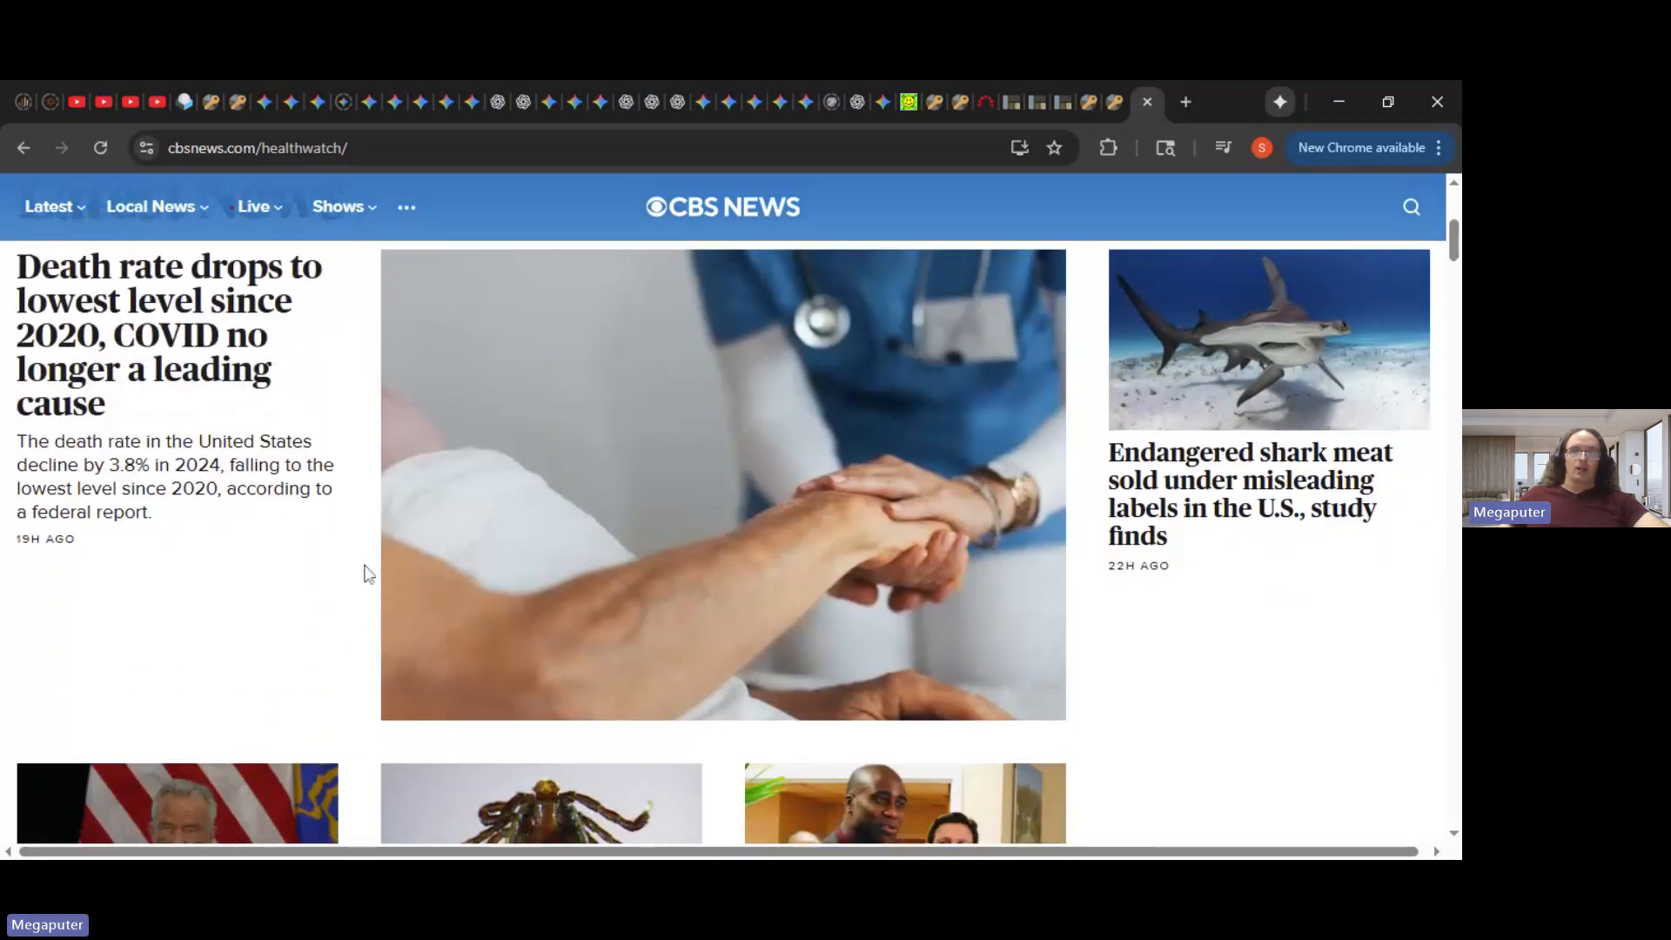
scroll(1103, 630, down, 5)
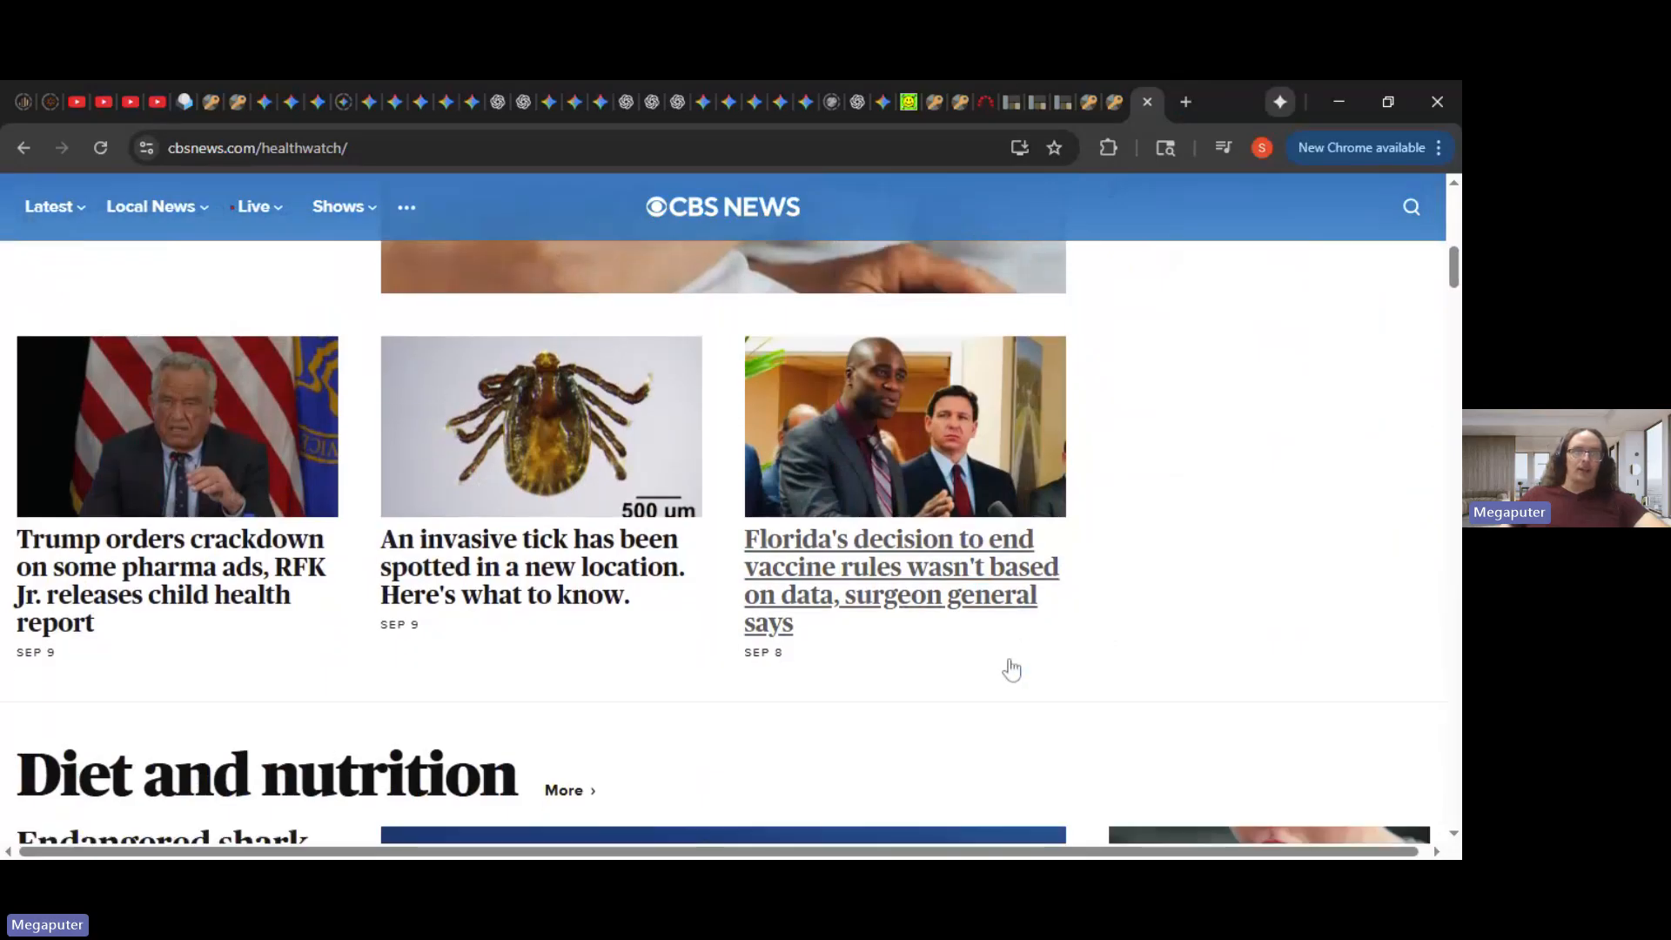
scroll(1267, 553, up, 10)
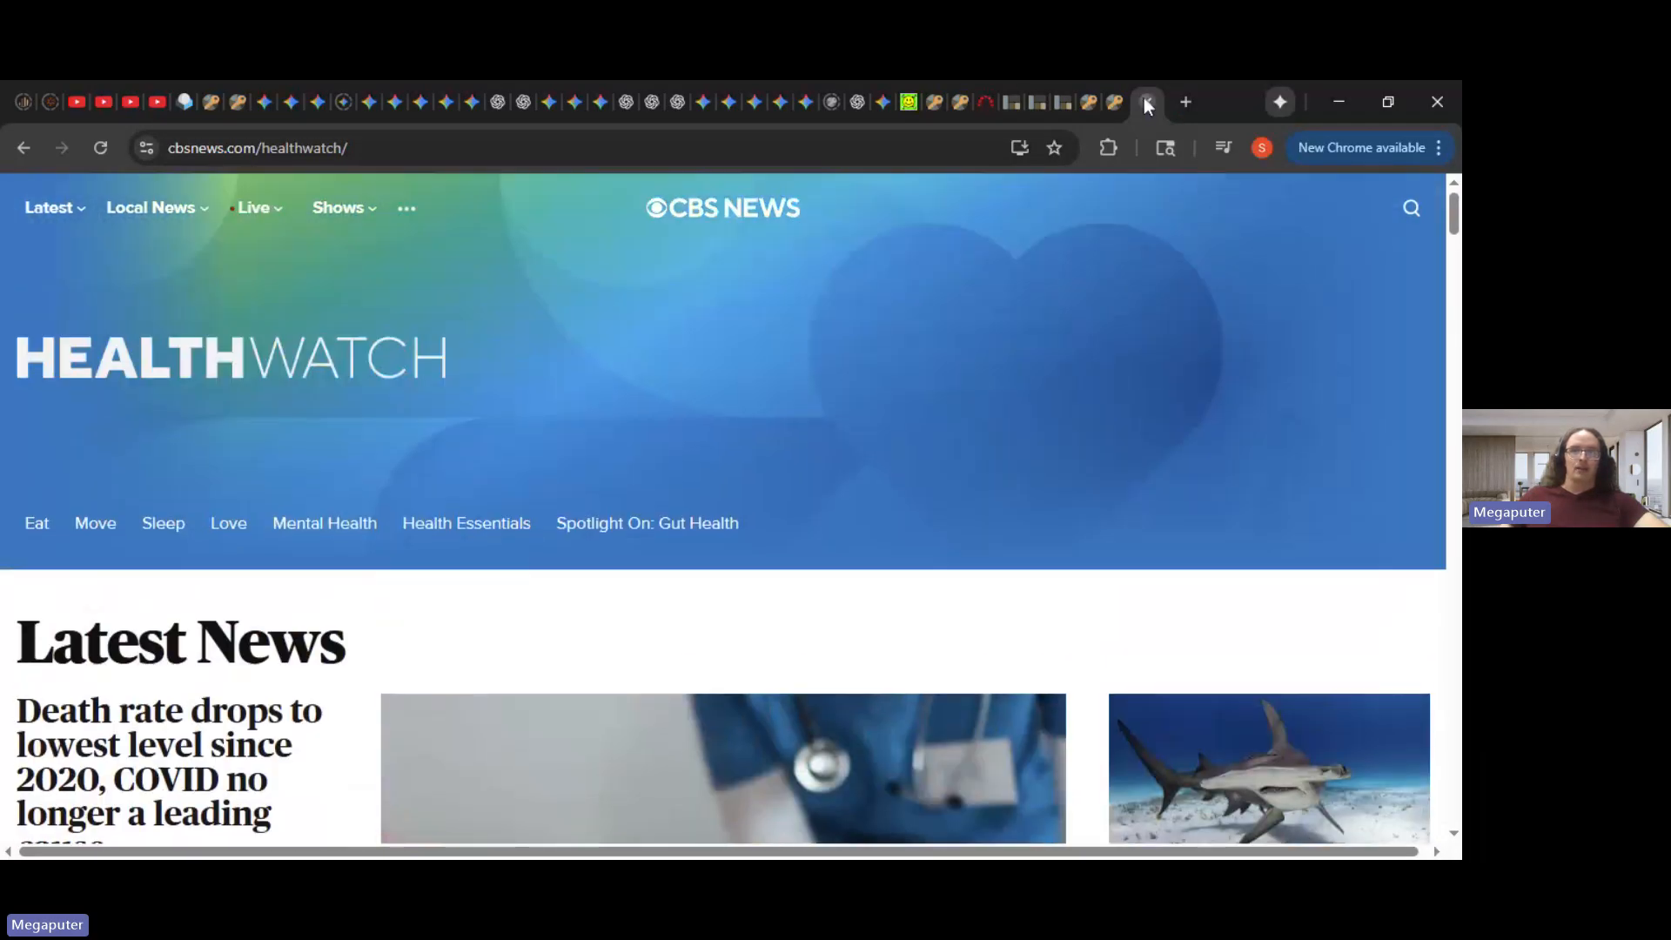
click(1147, 102)
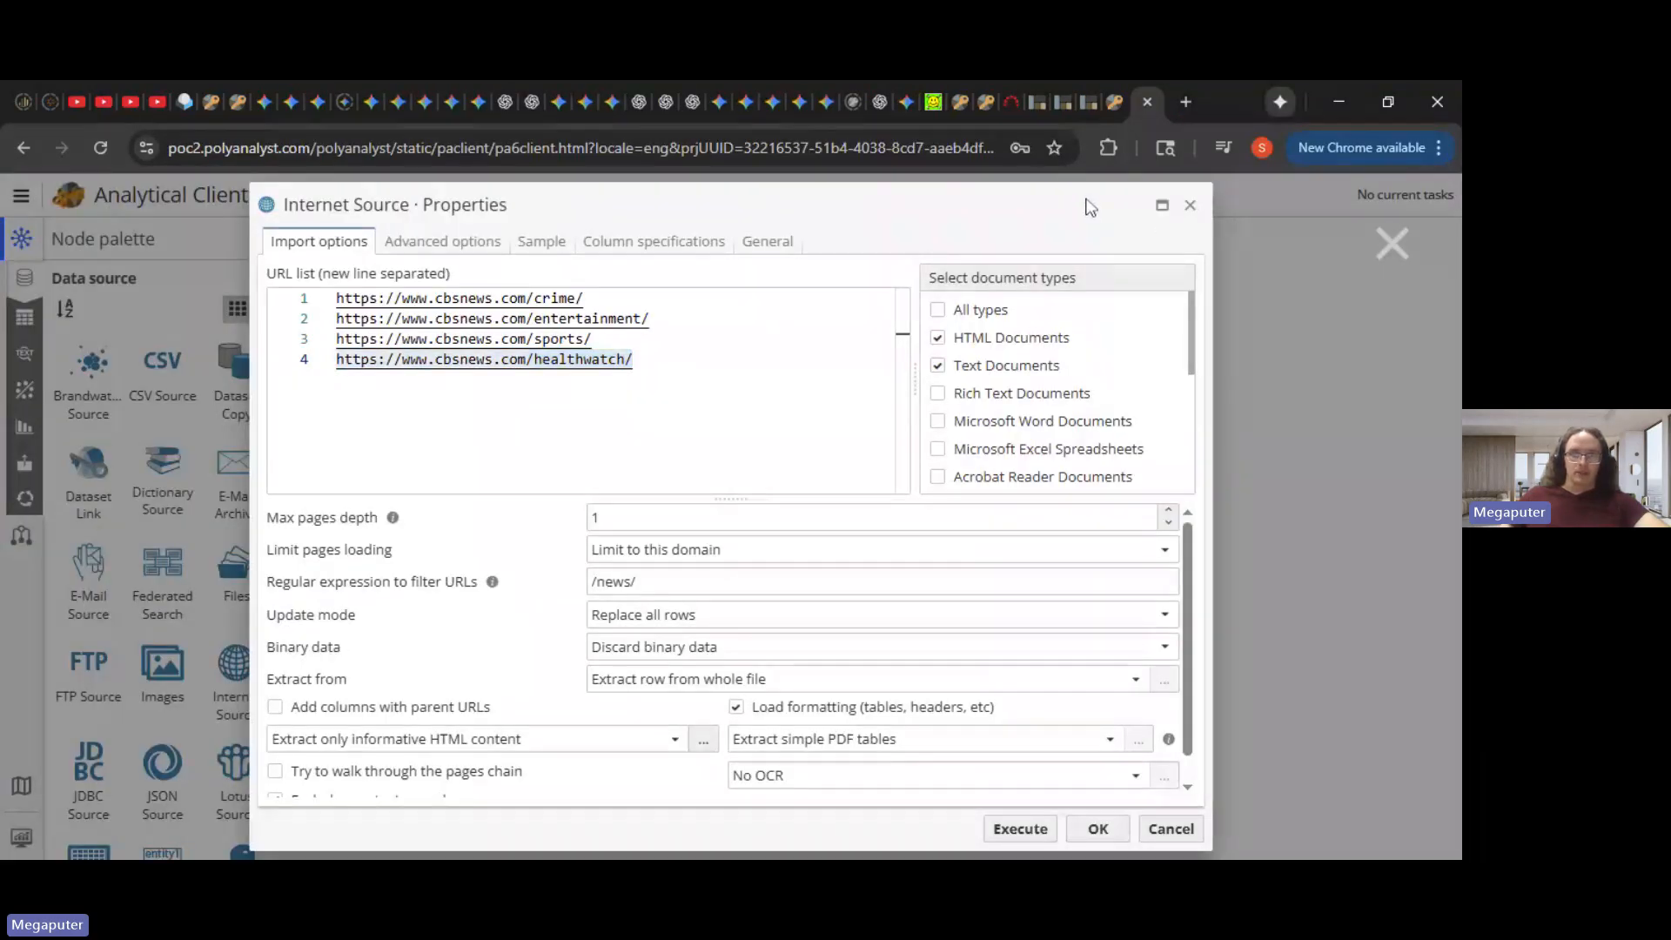
- Close the source settings, view the 78 scraped articles, and open chatgpt.com in a new tab
click(1190, 205)
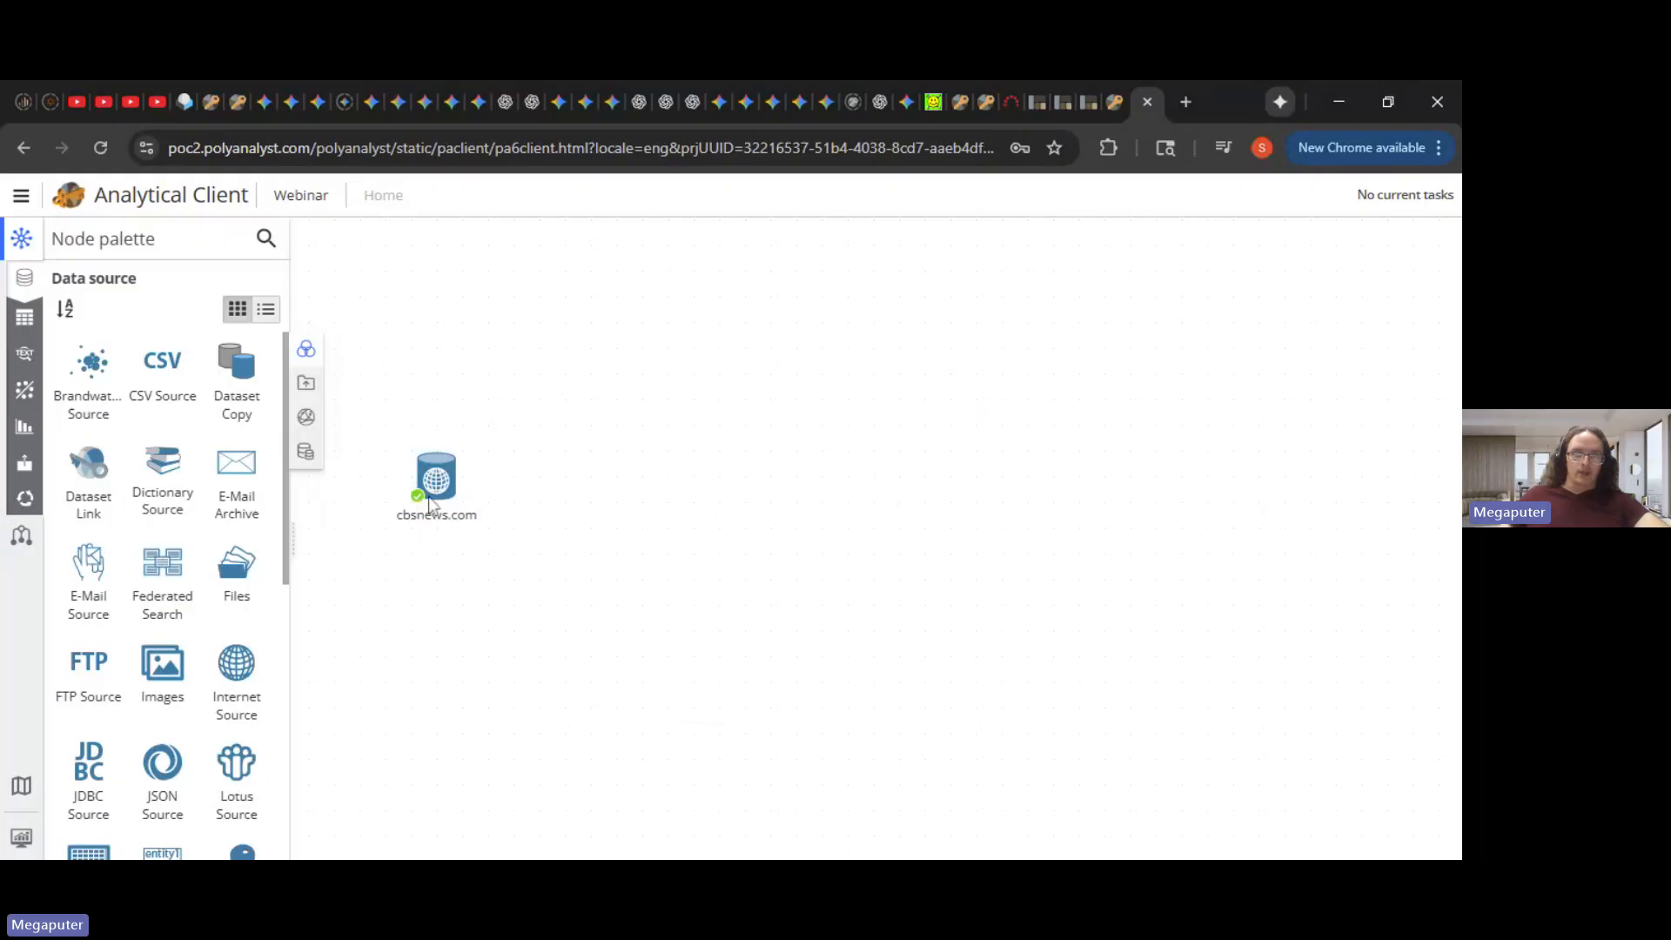
double_click(443, 475)
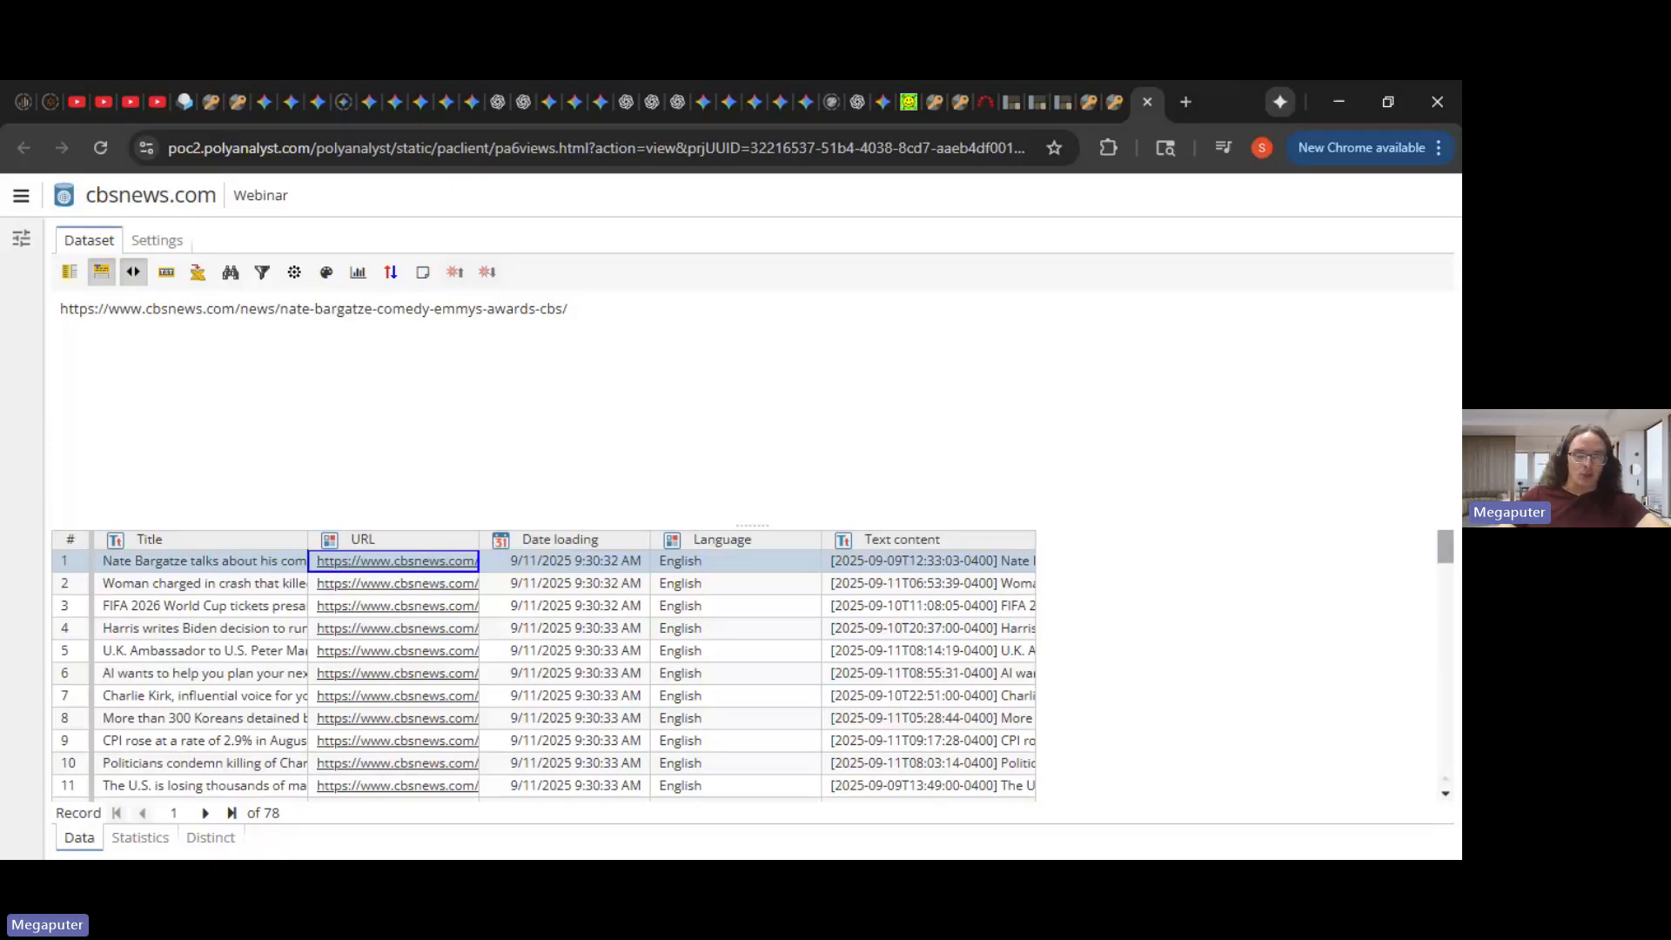
click(1188, 107)
text(chat)
key(Return)
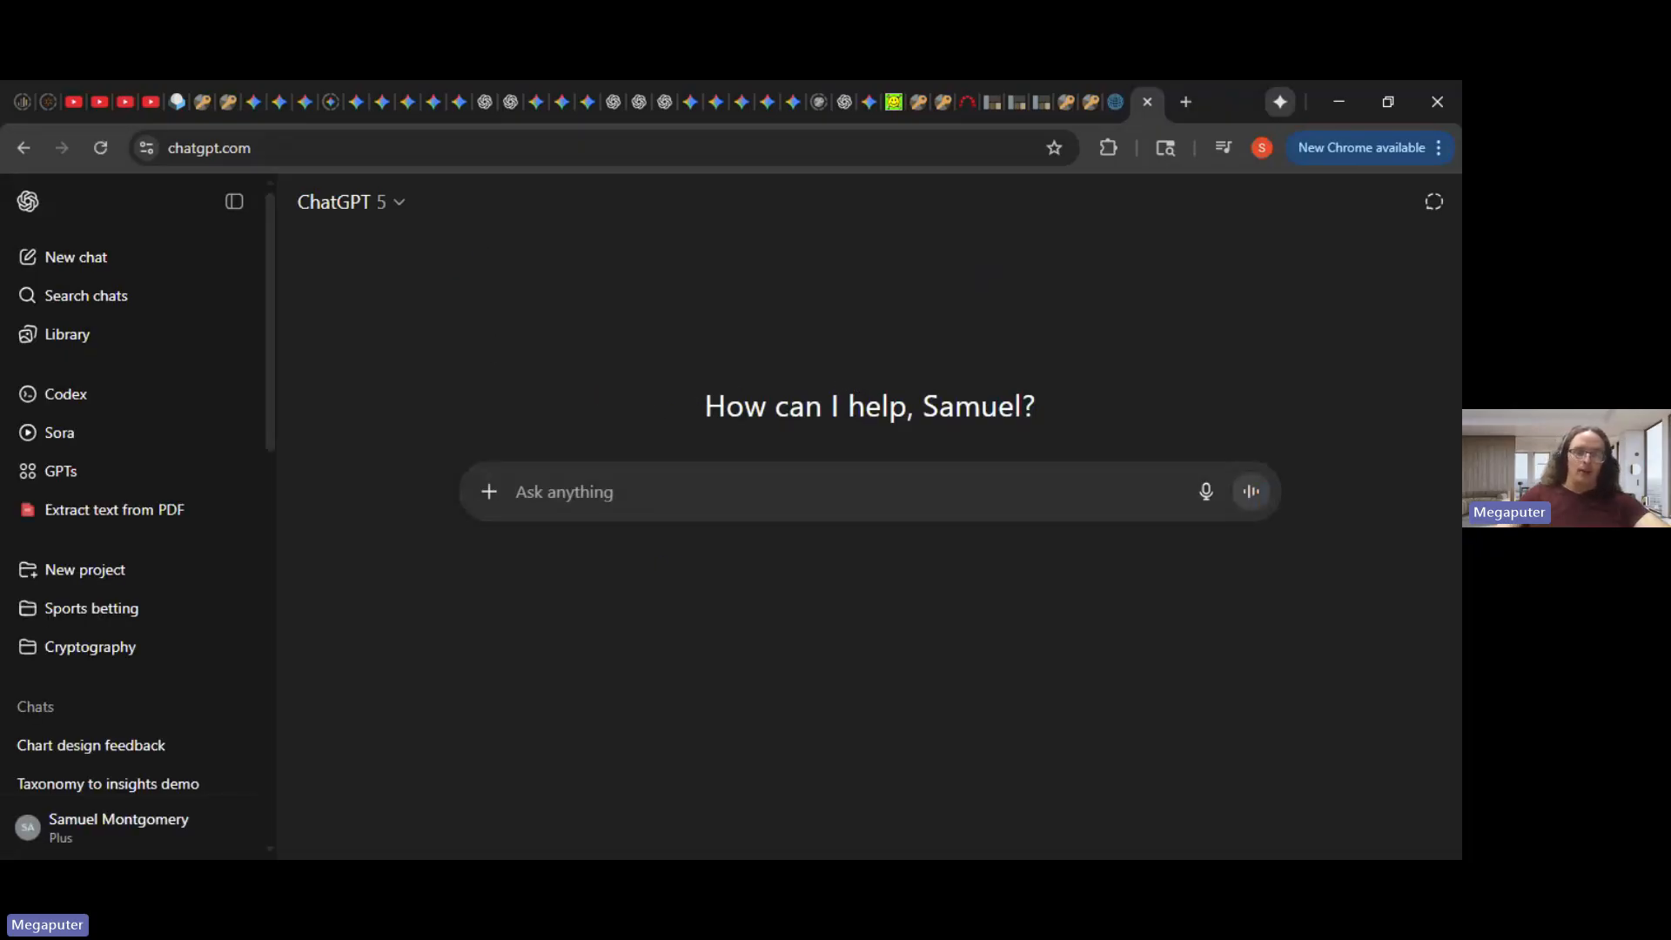
- Ask ChatGPT 'Tell me a joke.', read its reply, and close the ChatGPT tab
text(Tell )
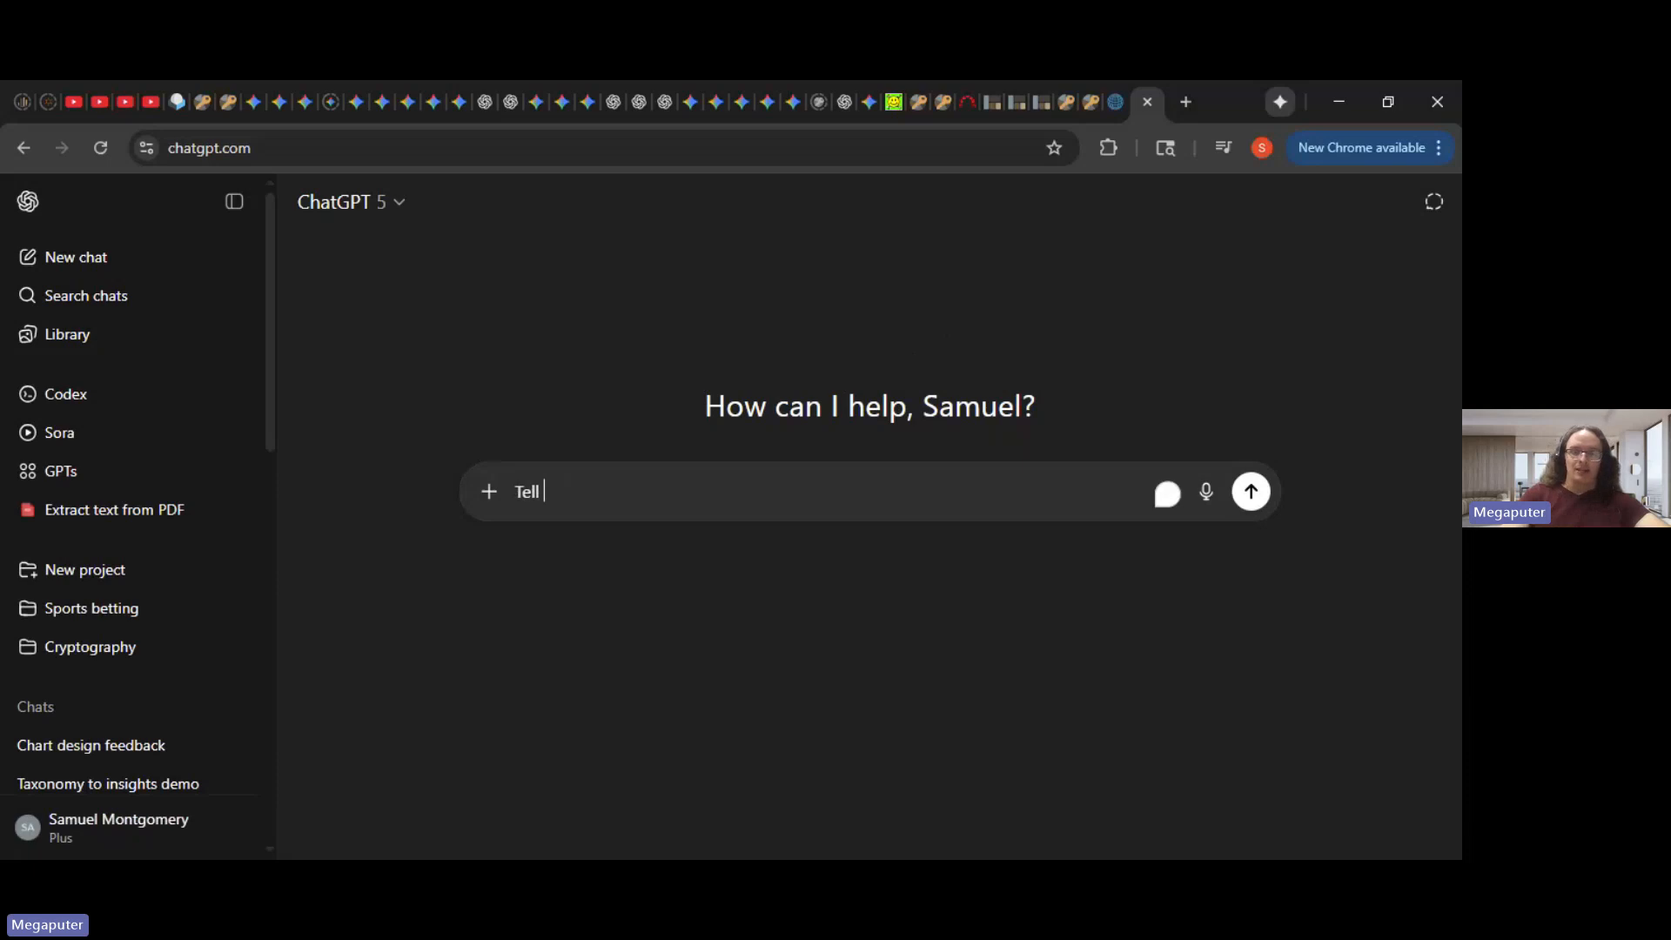
text(me a joke.)
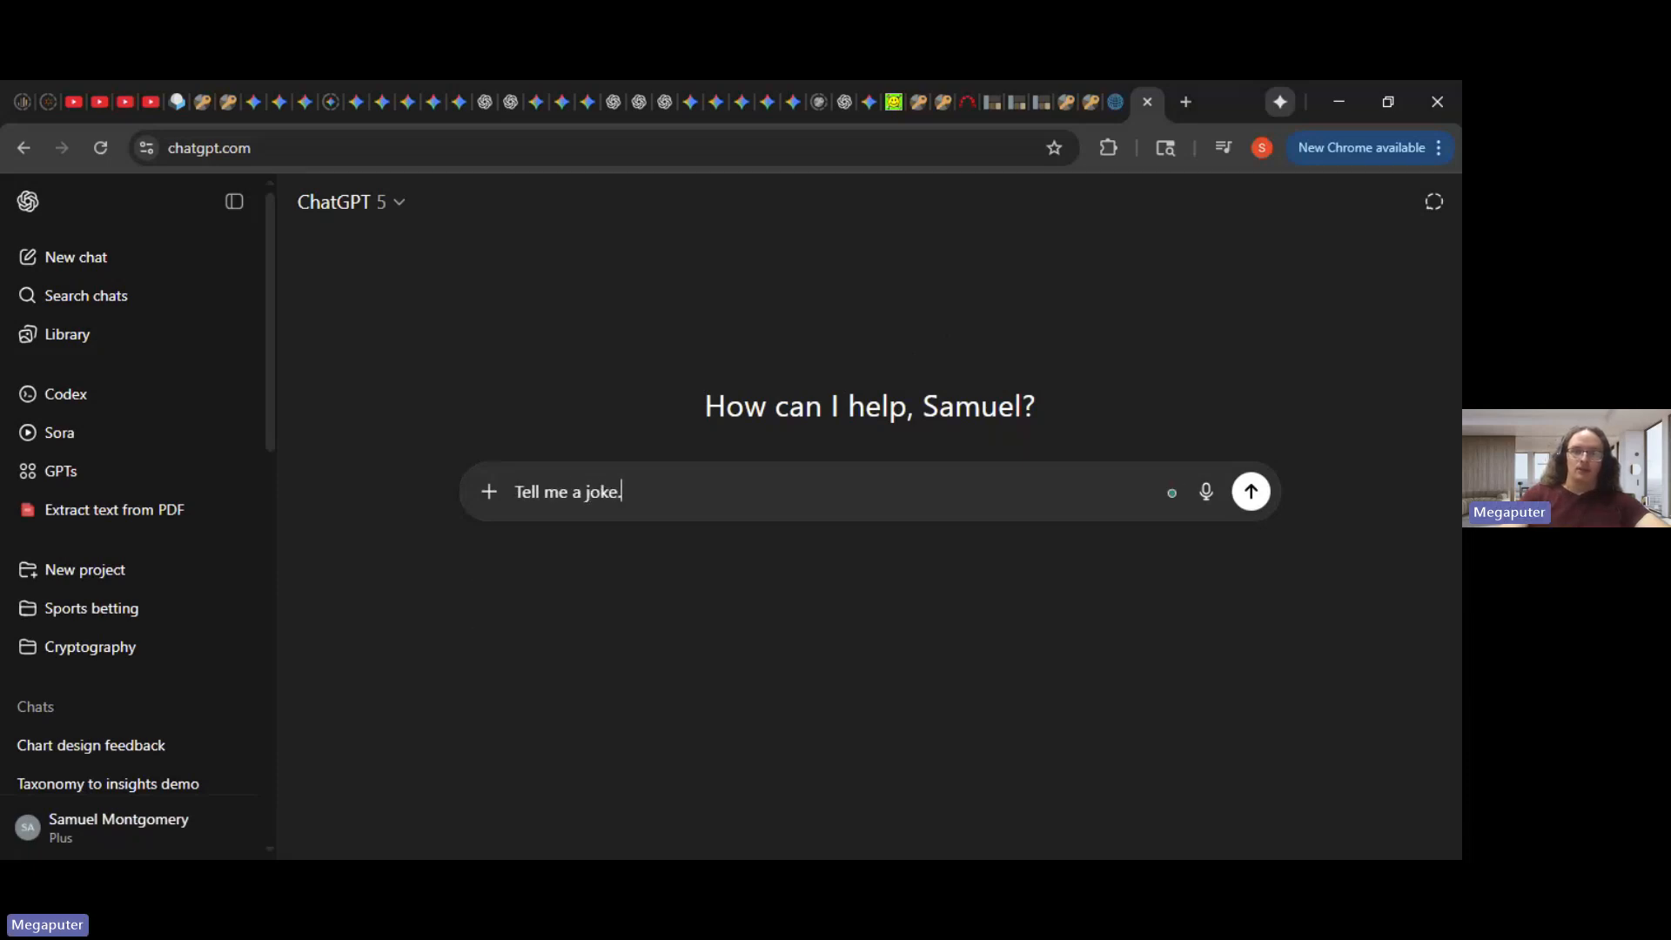
key(Return)
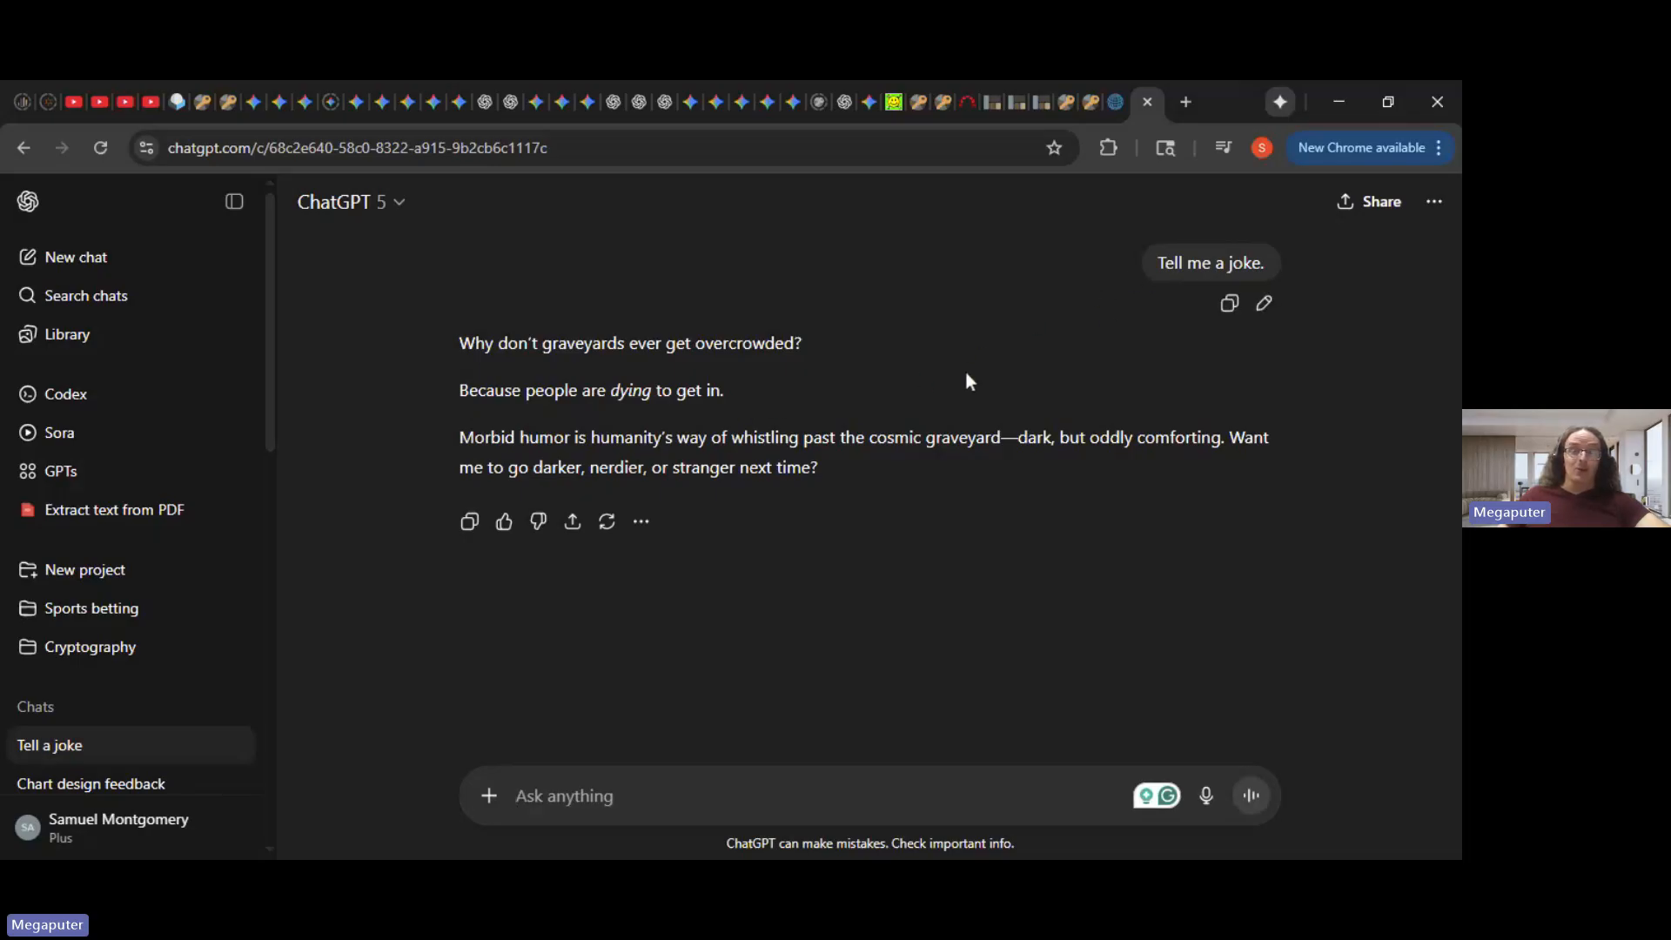
click(1146, 103)
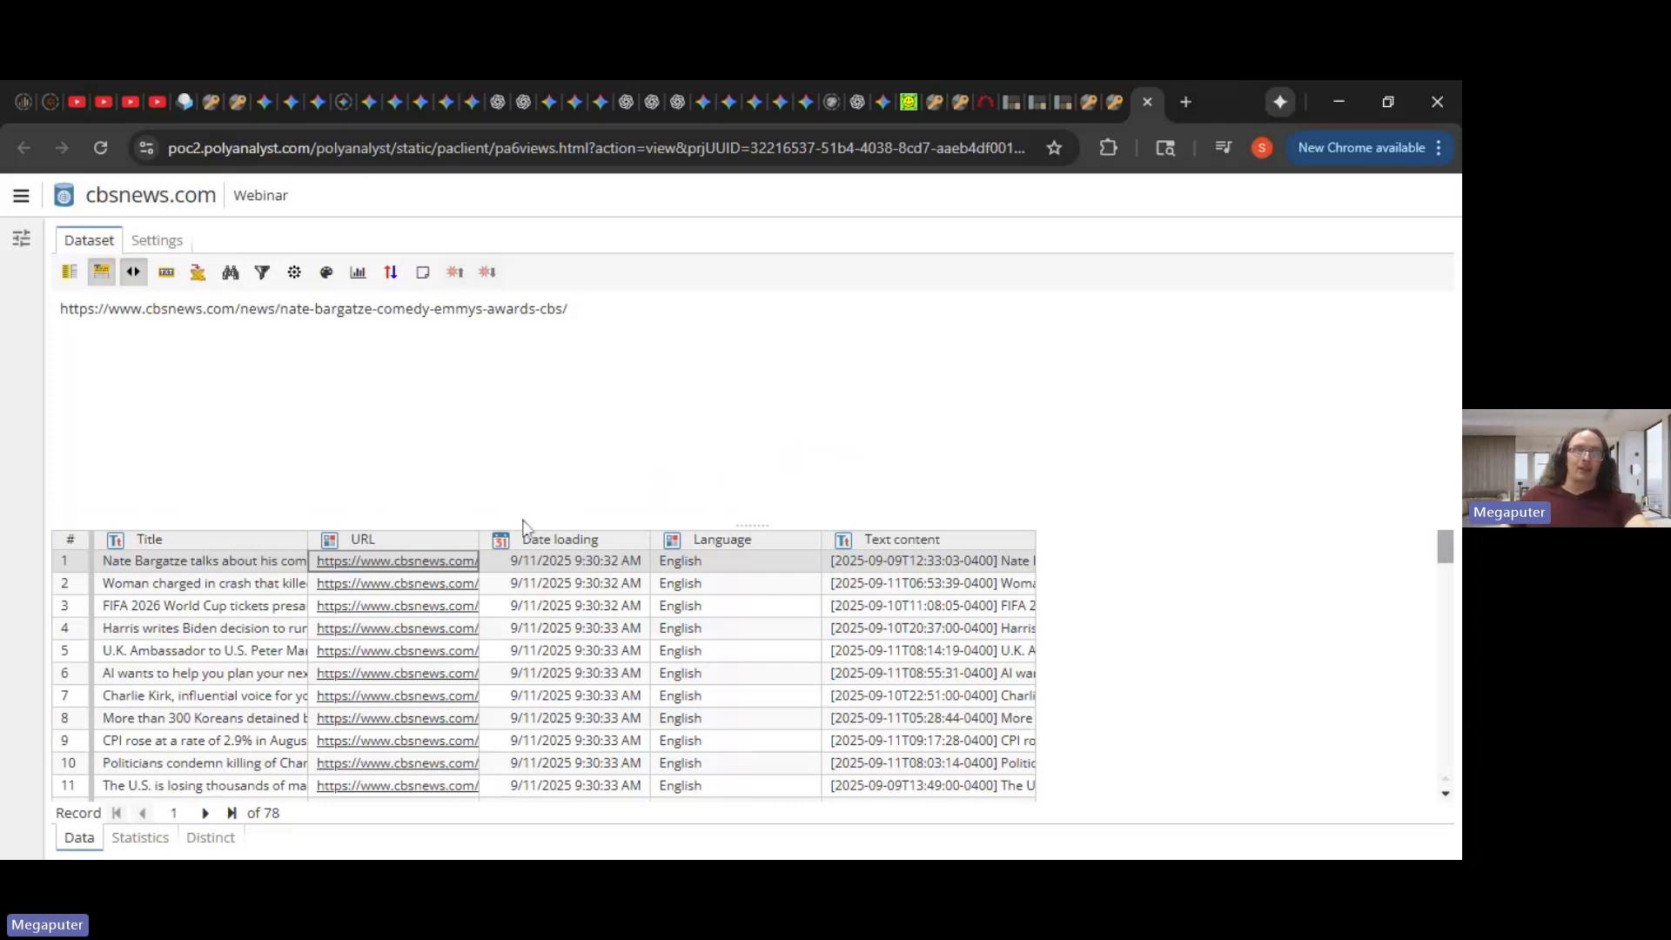
- Preview row 1's Title, URL and Text content in full, then close the dataset view
click(448, 562)
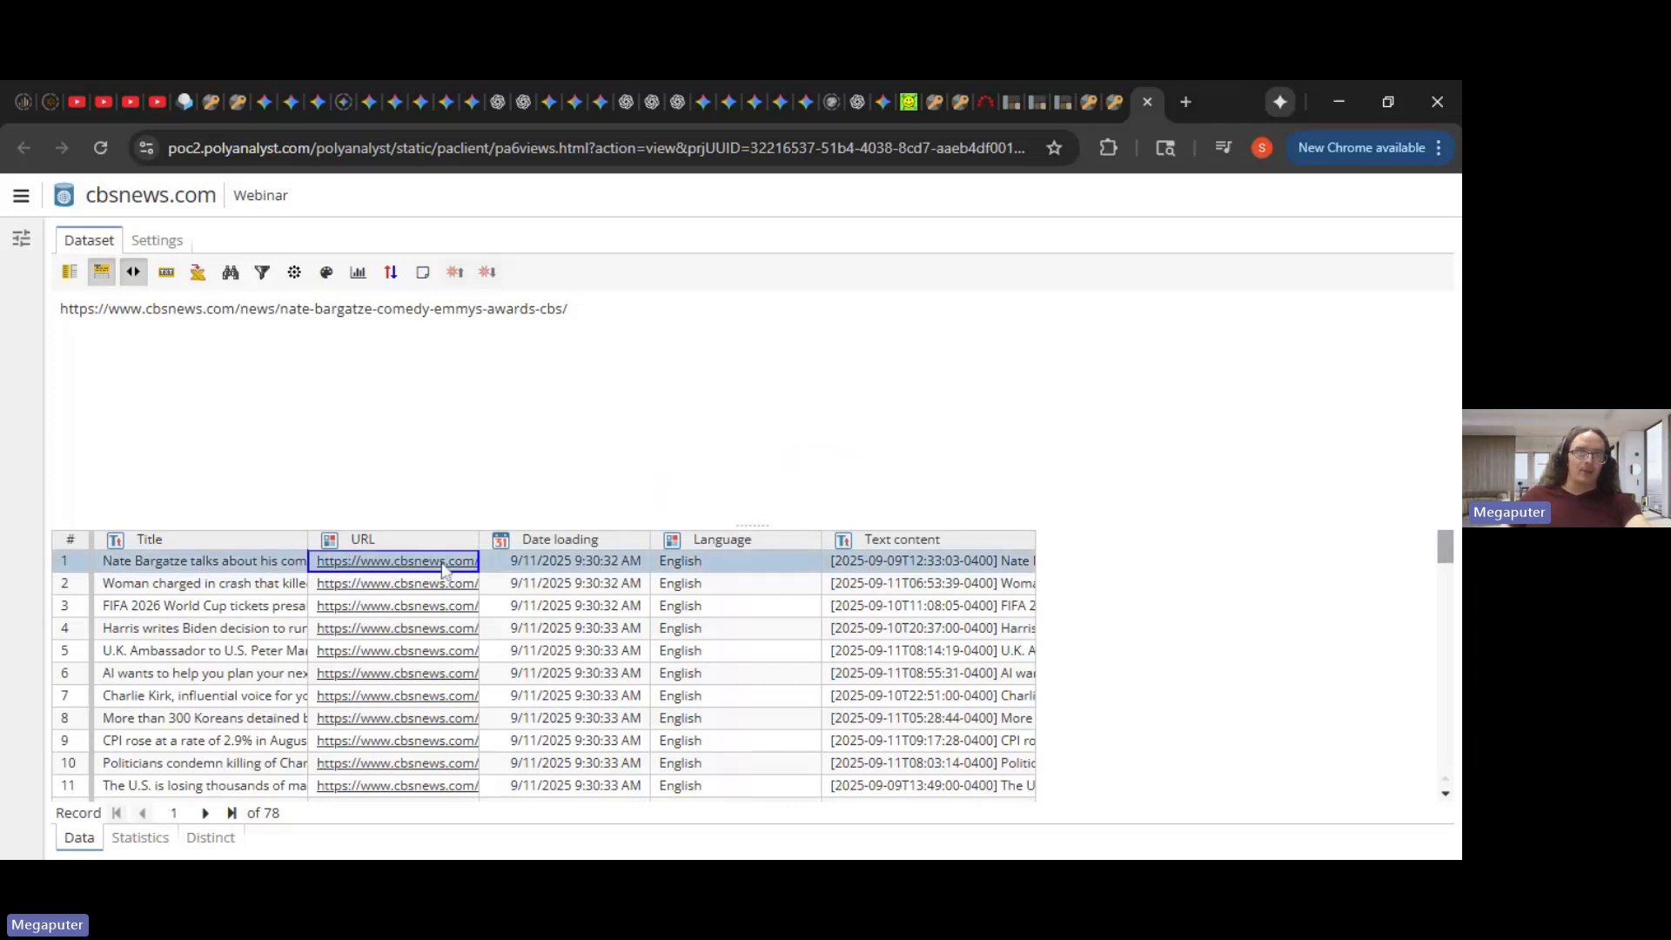
click(284, 560)
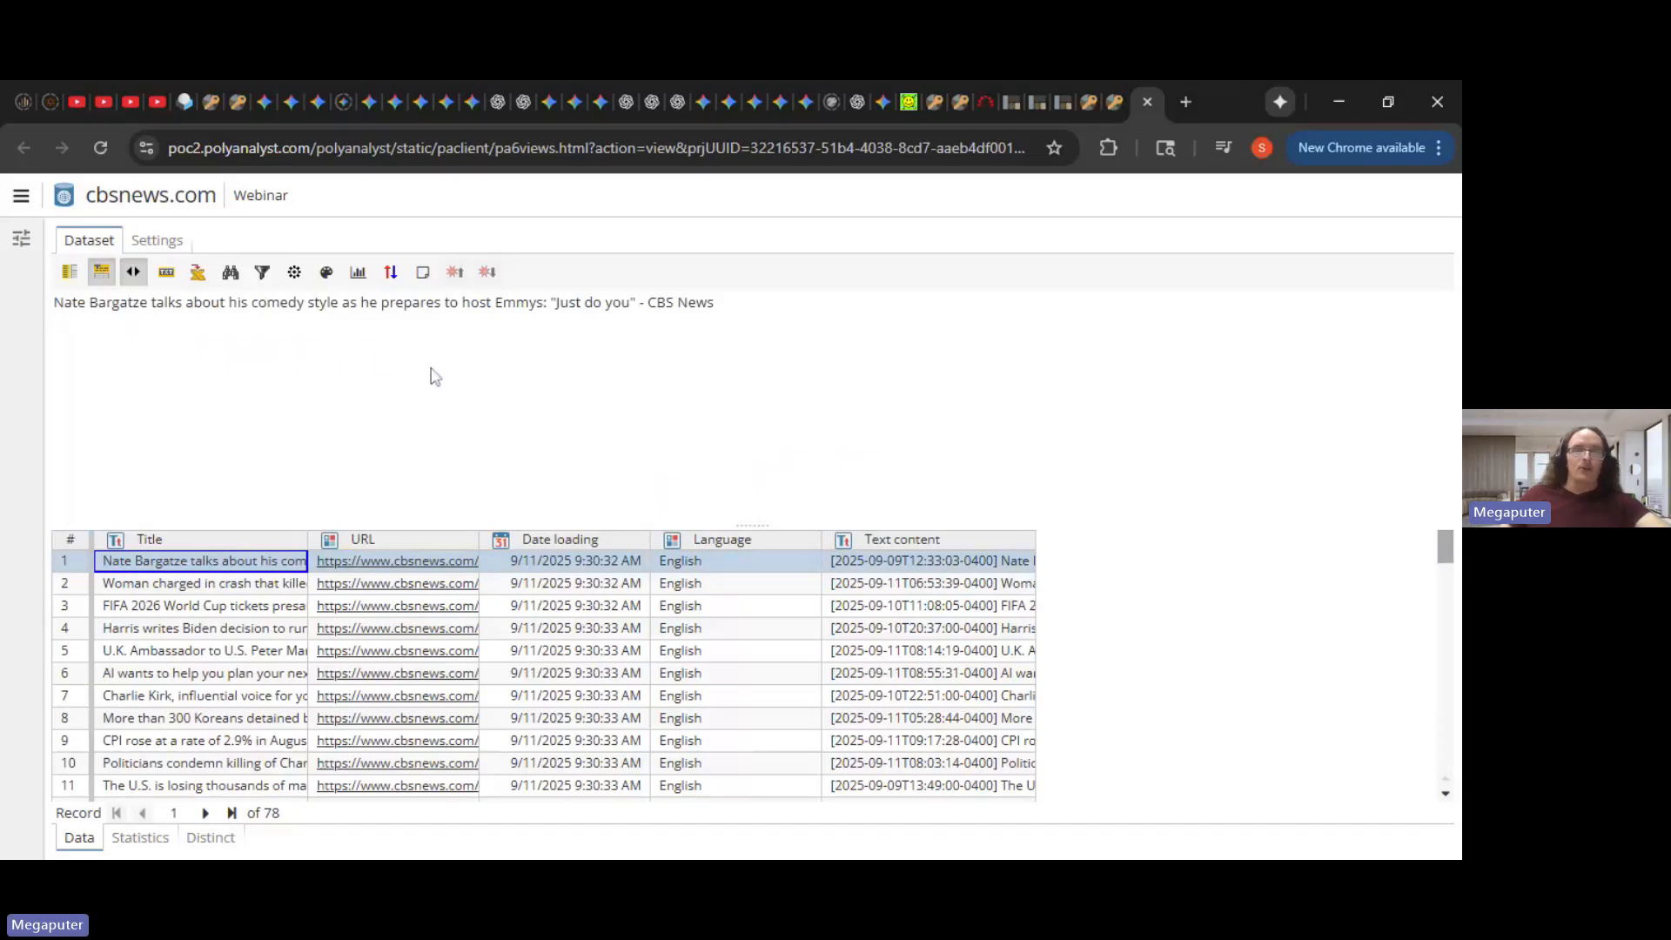
click(435, 560)
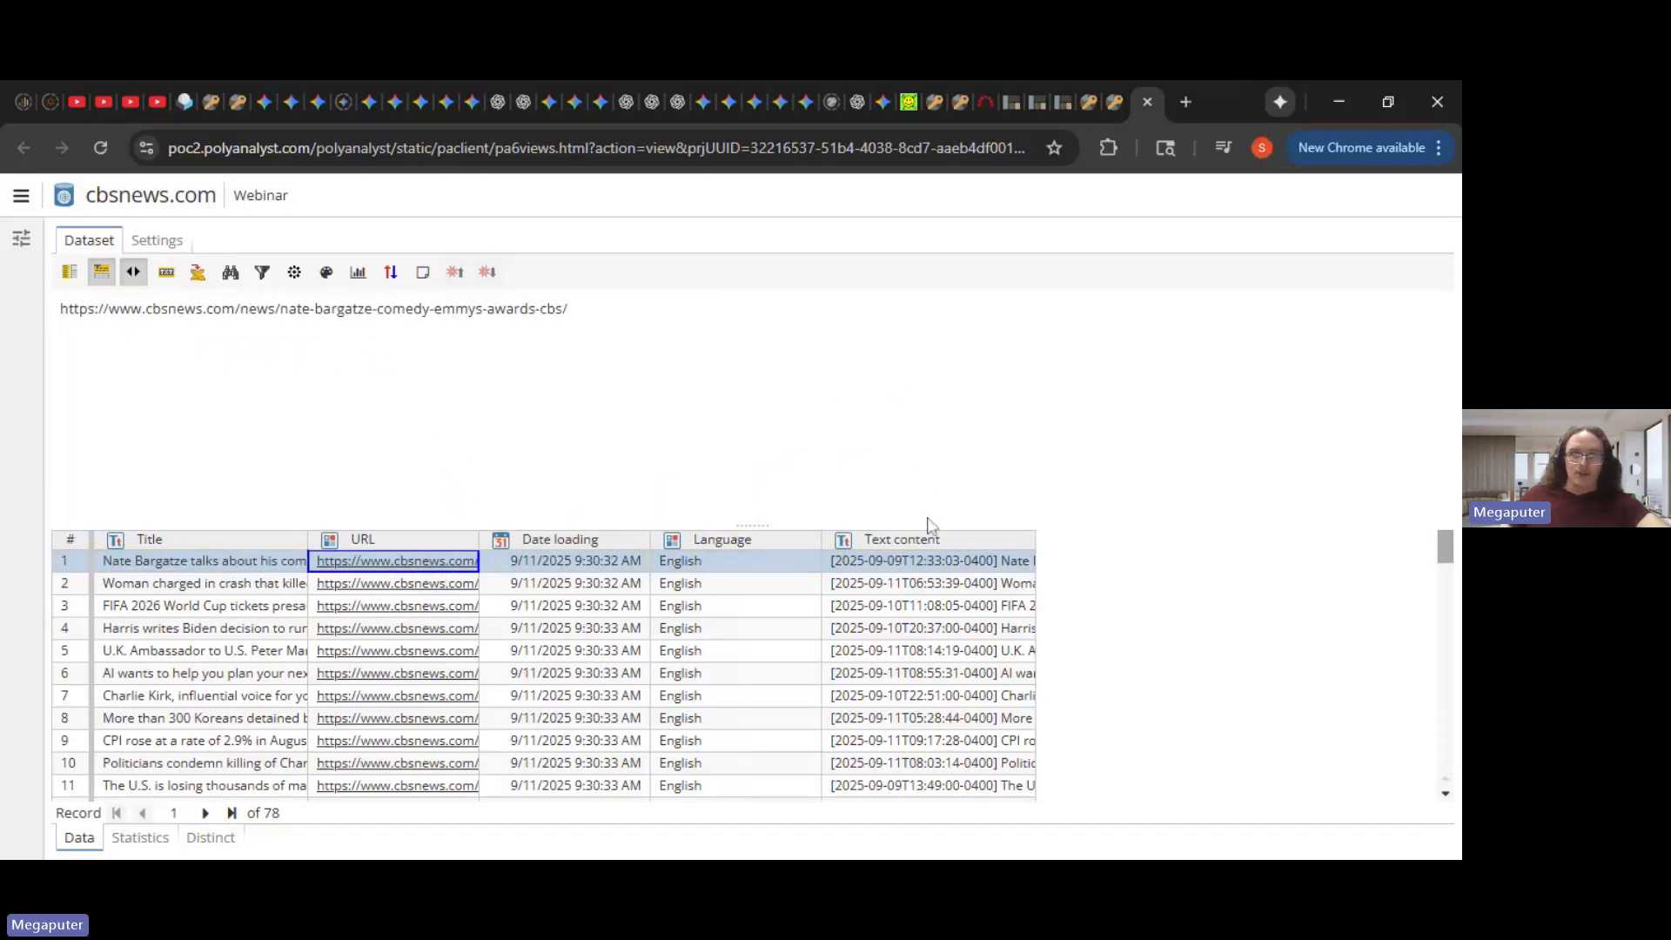
click(971, 561)
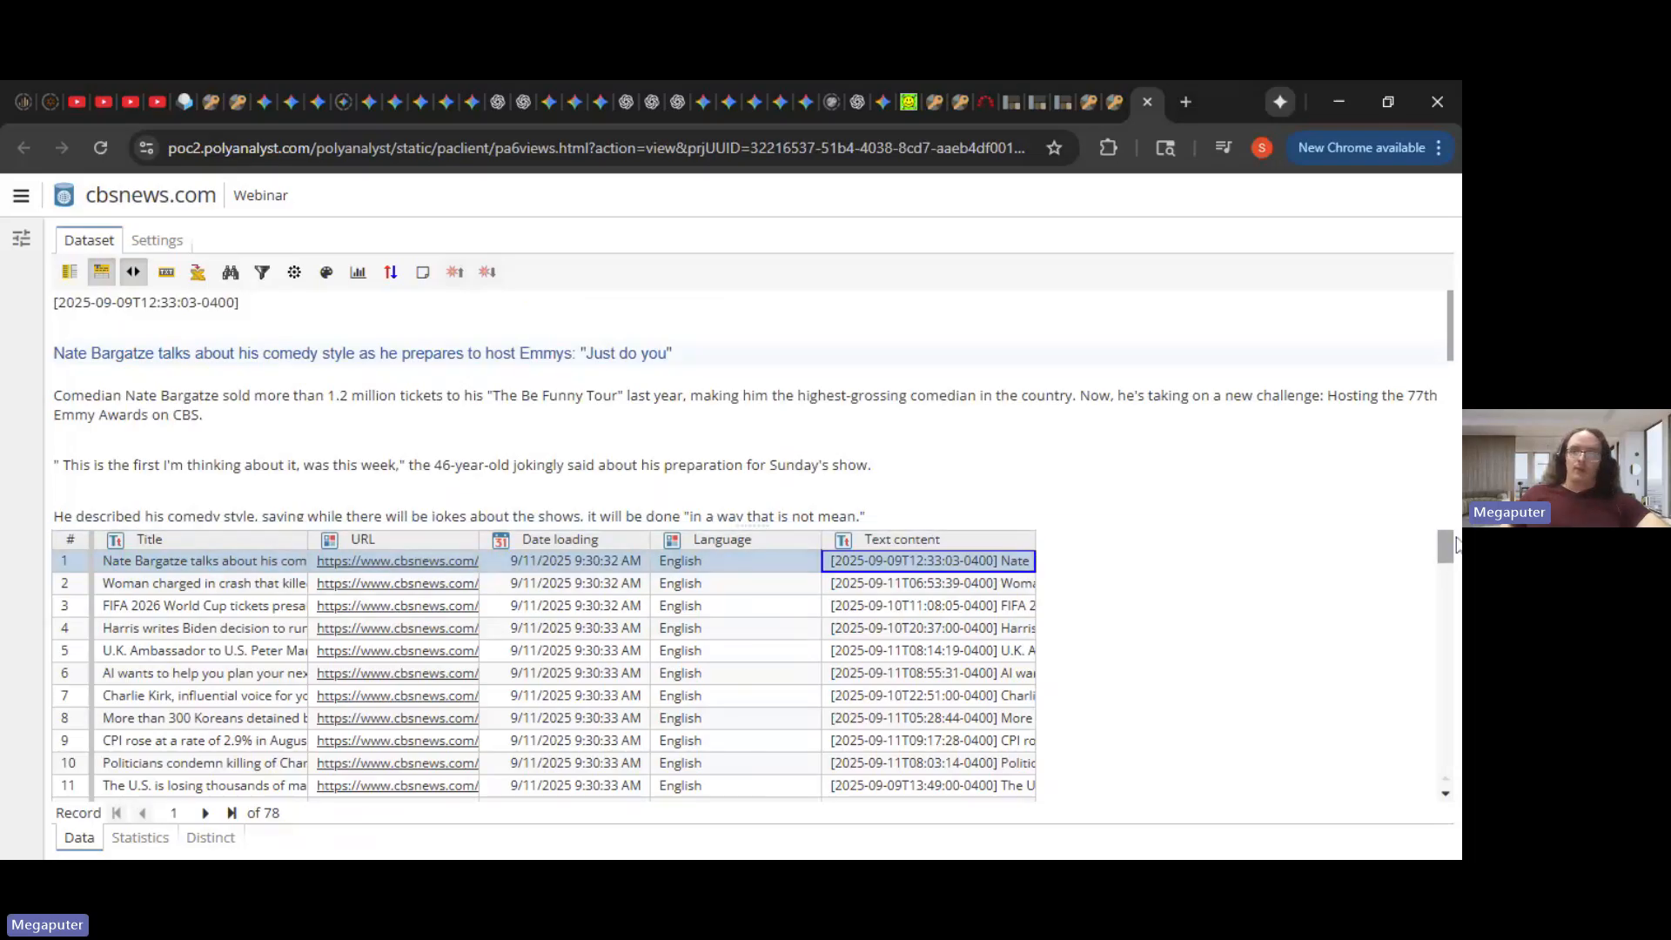
mouse_move(1455, 544)
mouse_down()
mouse_move(1452, 750)
mouse_move(1444, 545)
mouse_up()
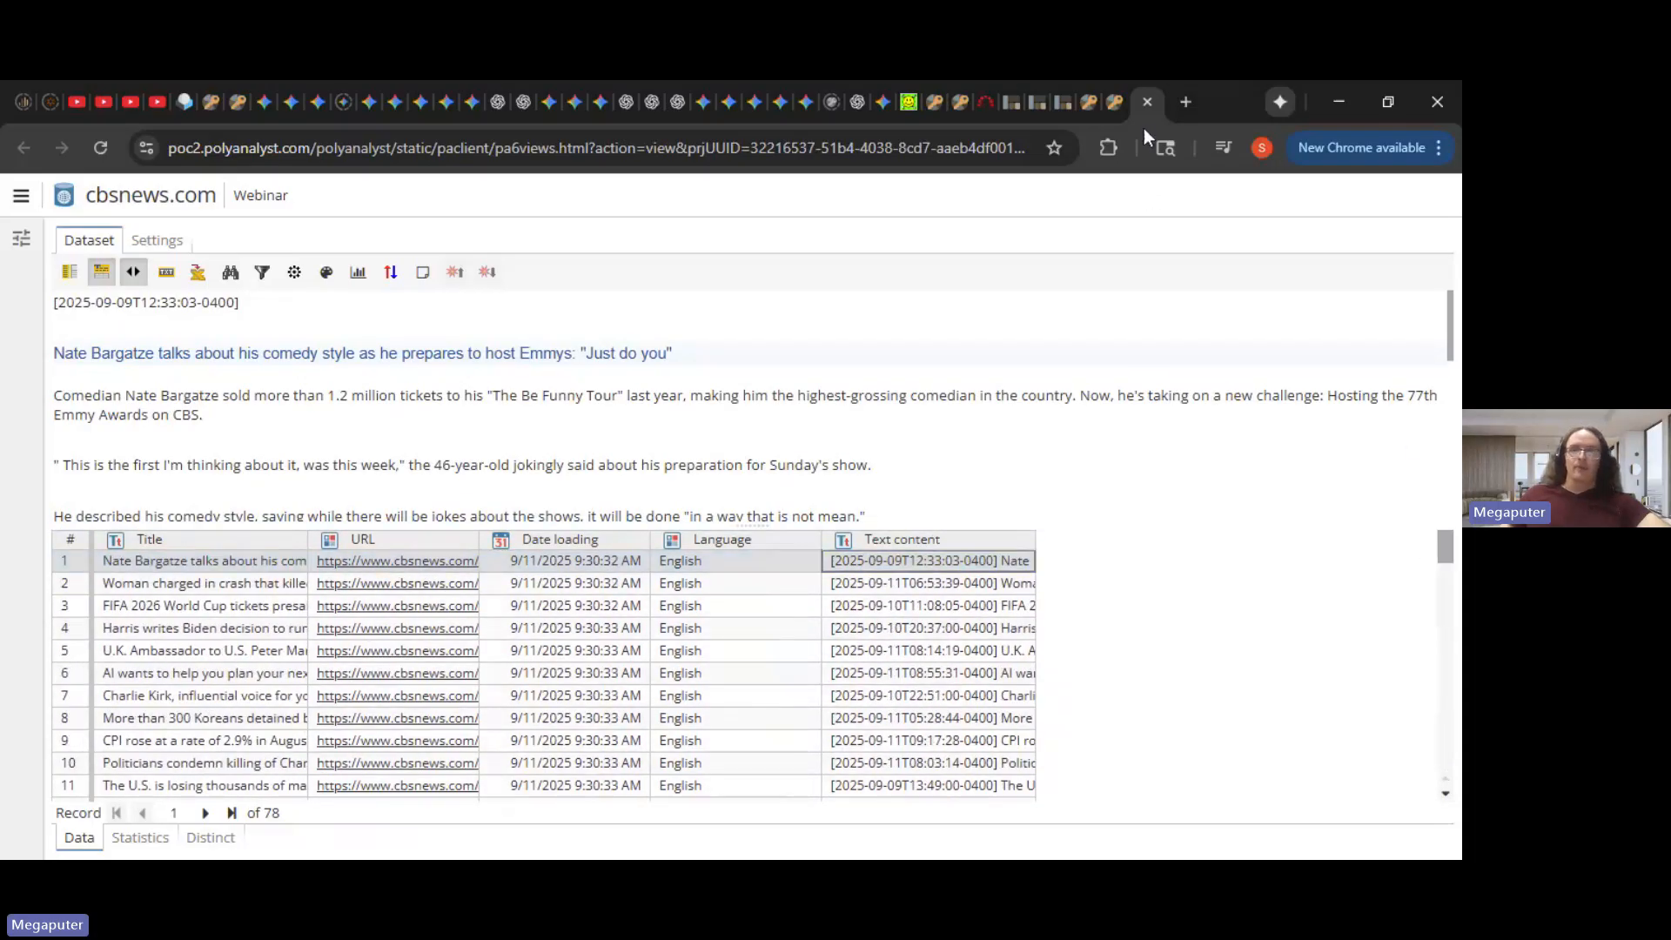
click(1144, 102)
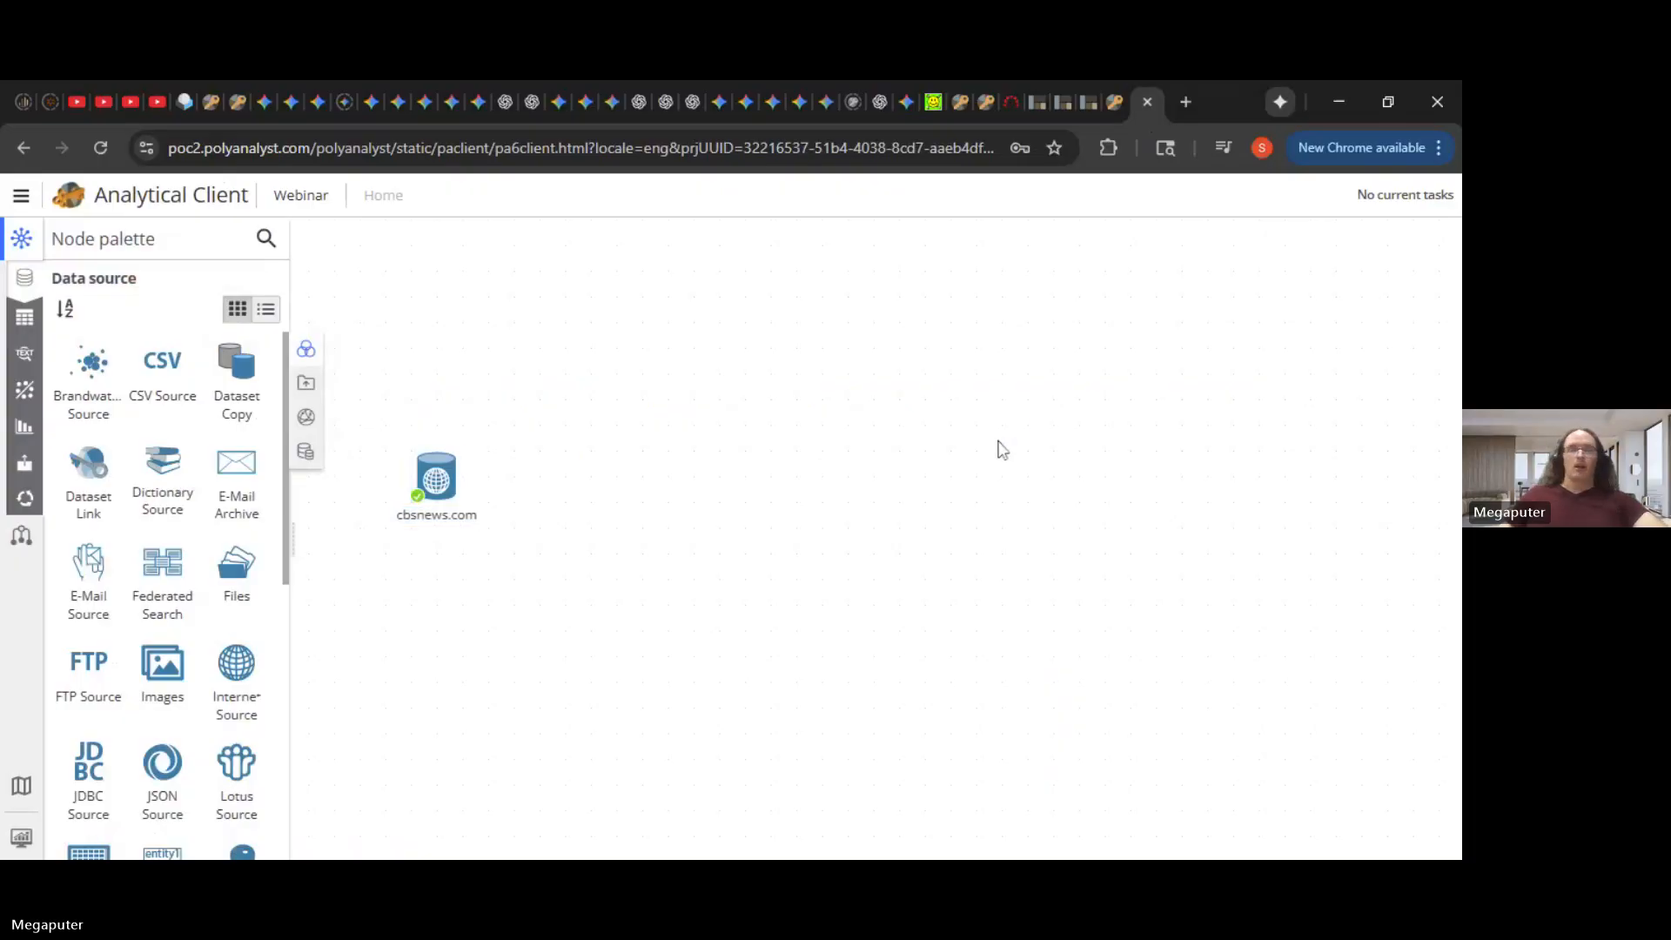
- Add an AI Assistant node connected after the cbsnews.com source
mouse_move(455, 503)
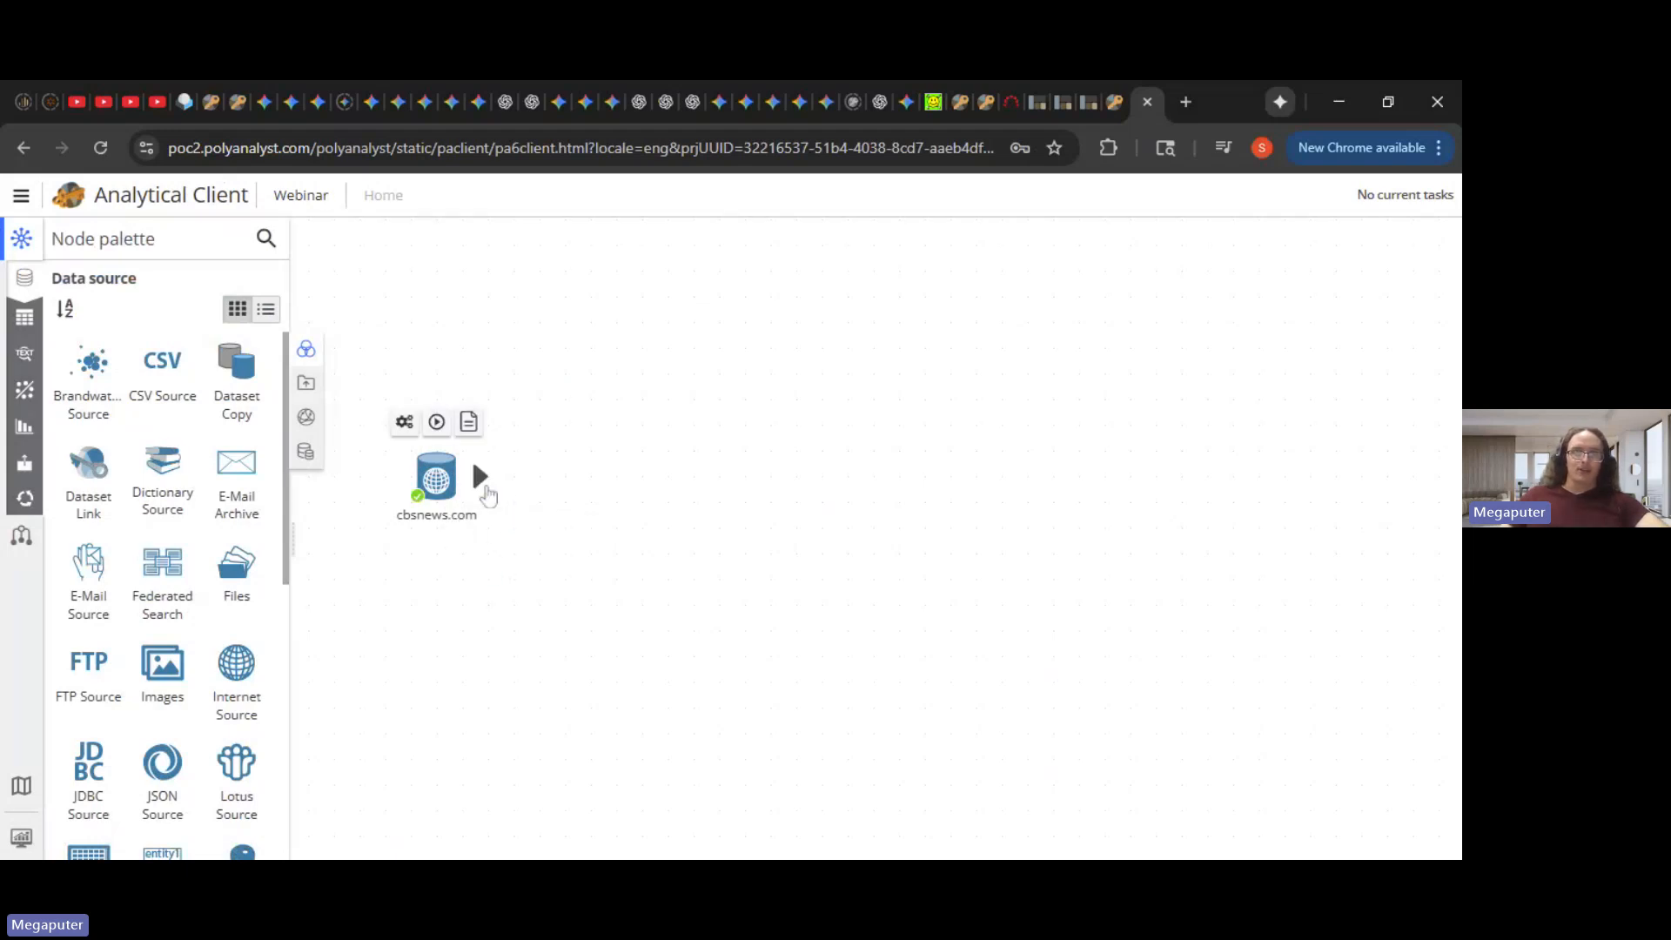
drag(487, 495, 581, 489)
text(ai)
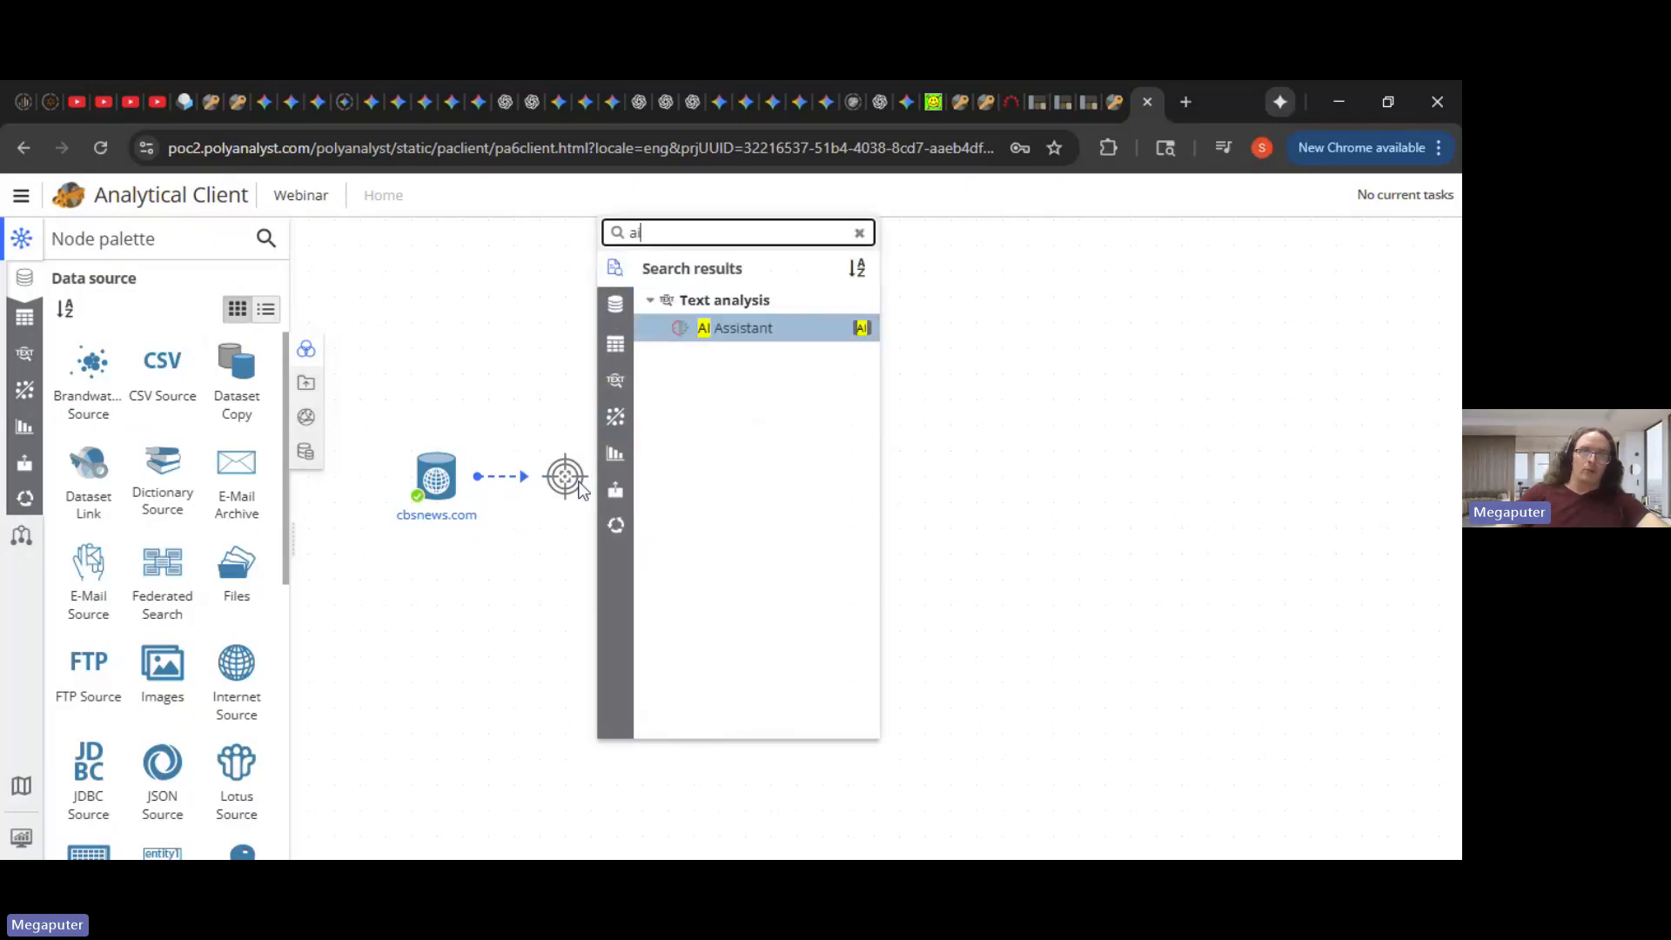
key(Return)
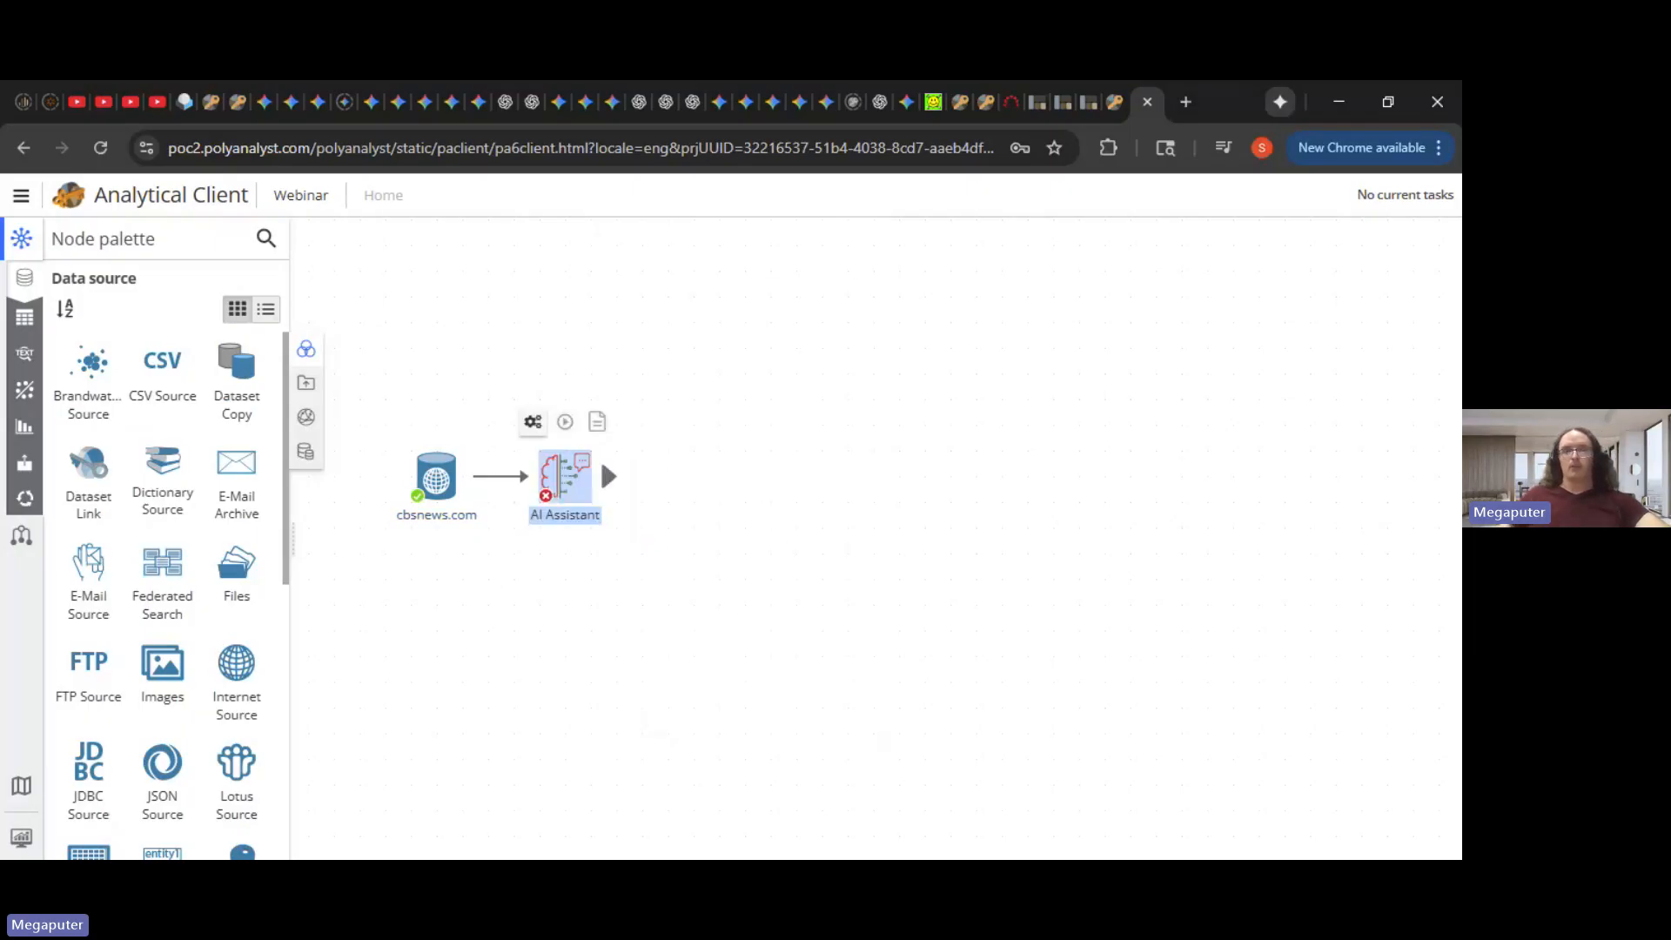
- Rename the AI Assistant node to 'Joke Generator'
right_click(570, 477)
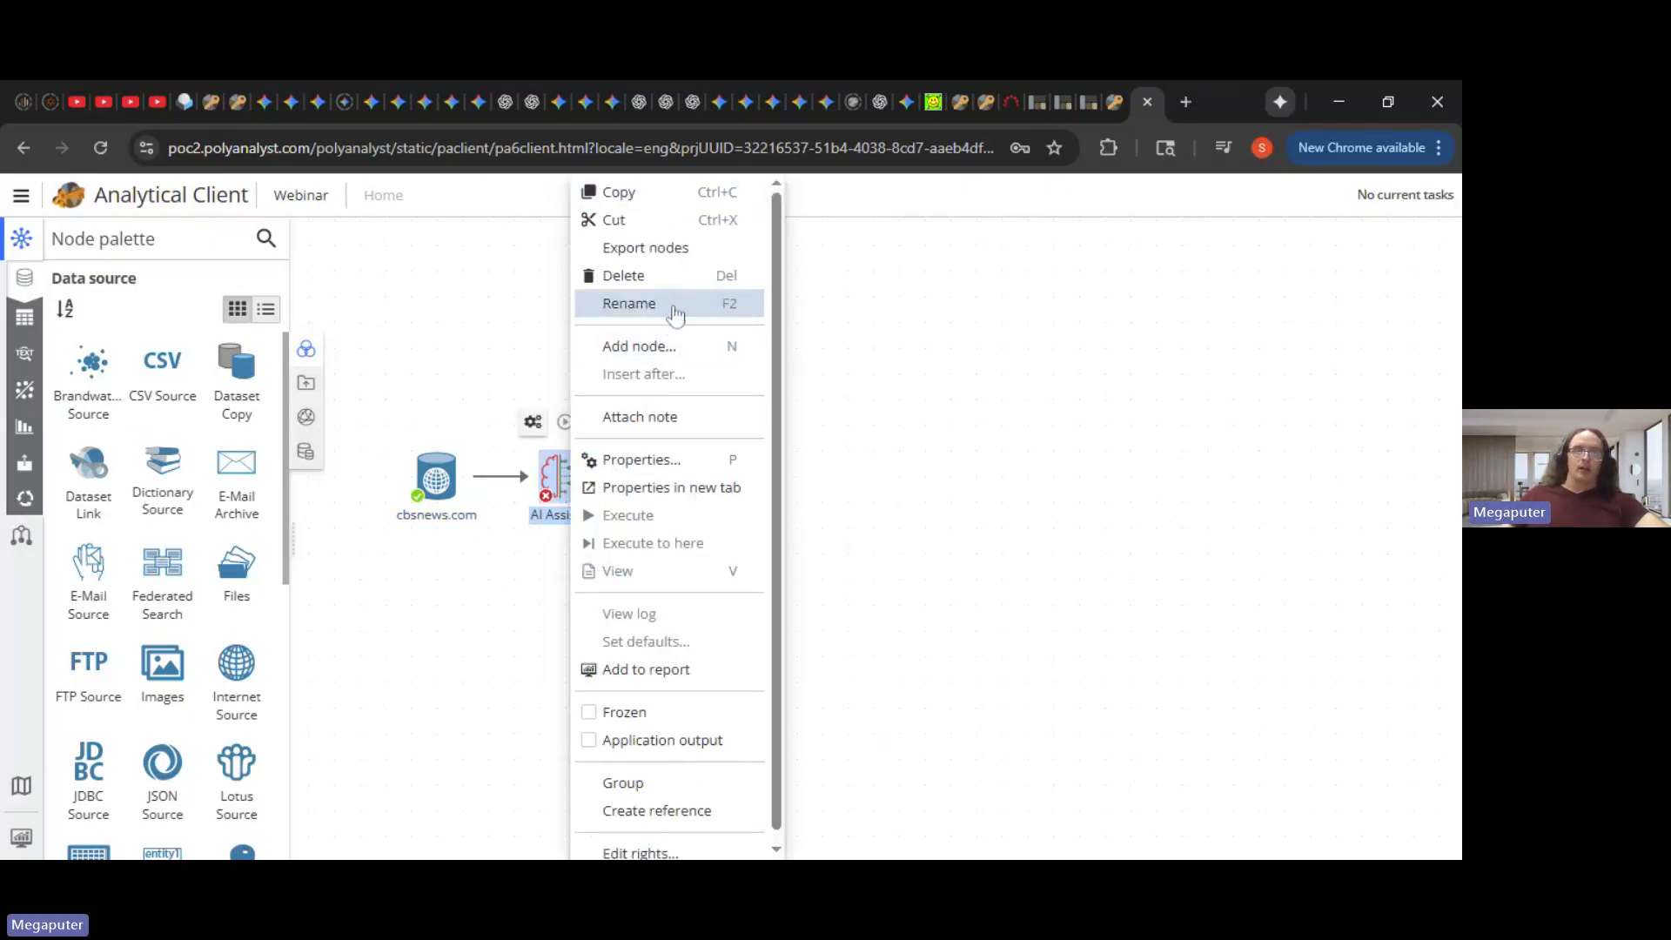
click(629, 304)
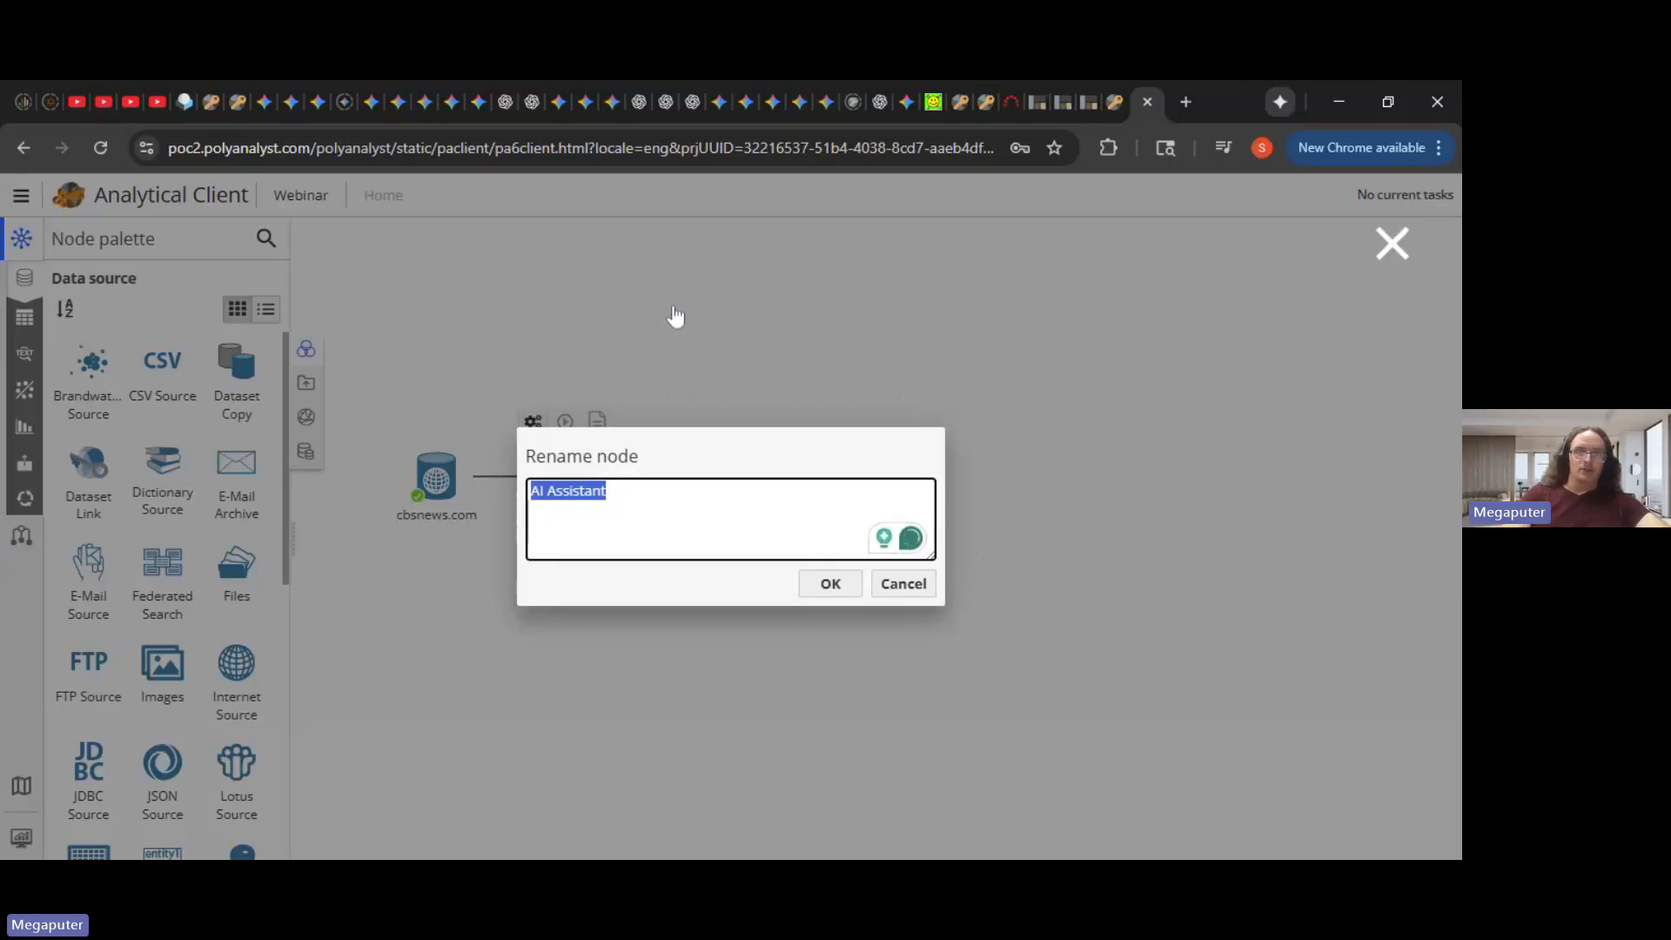
text(Joke Gener)
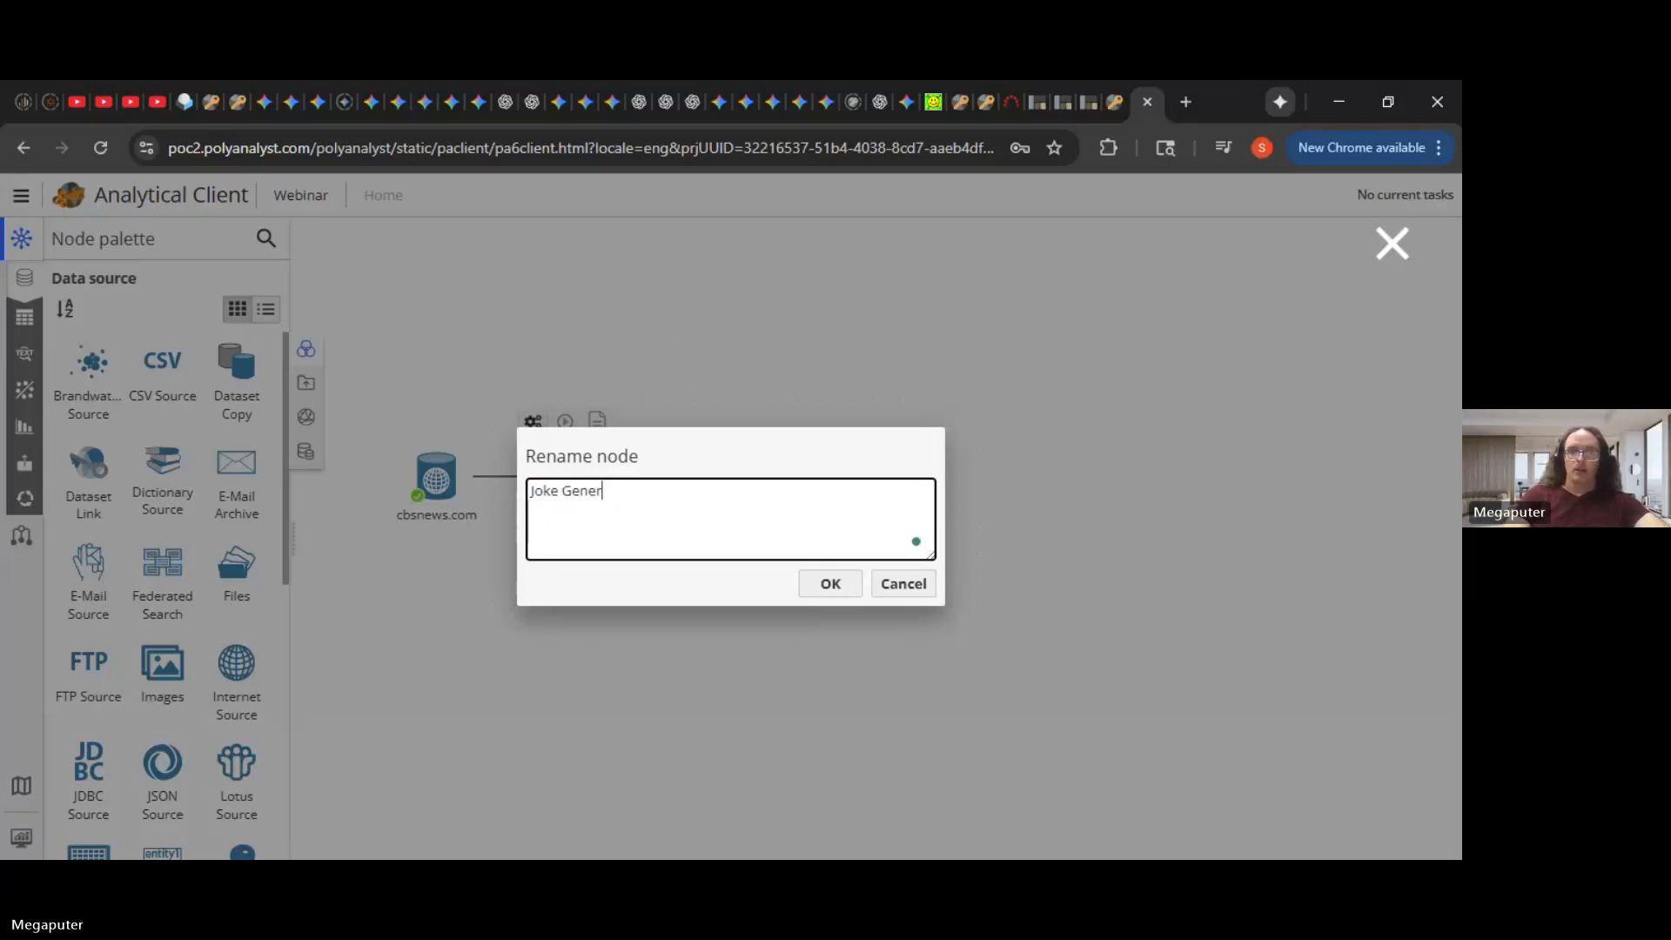
text(ator)
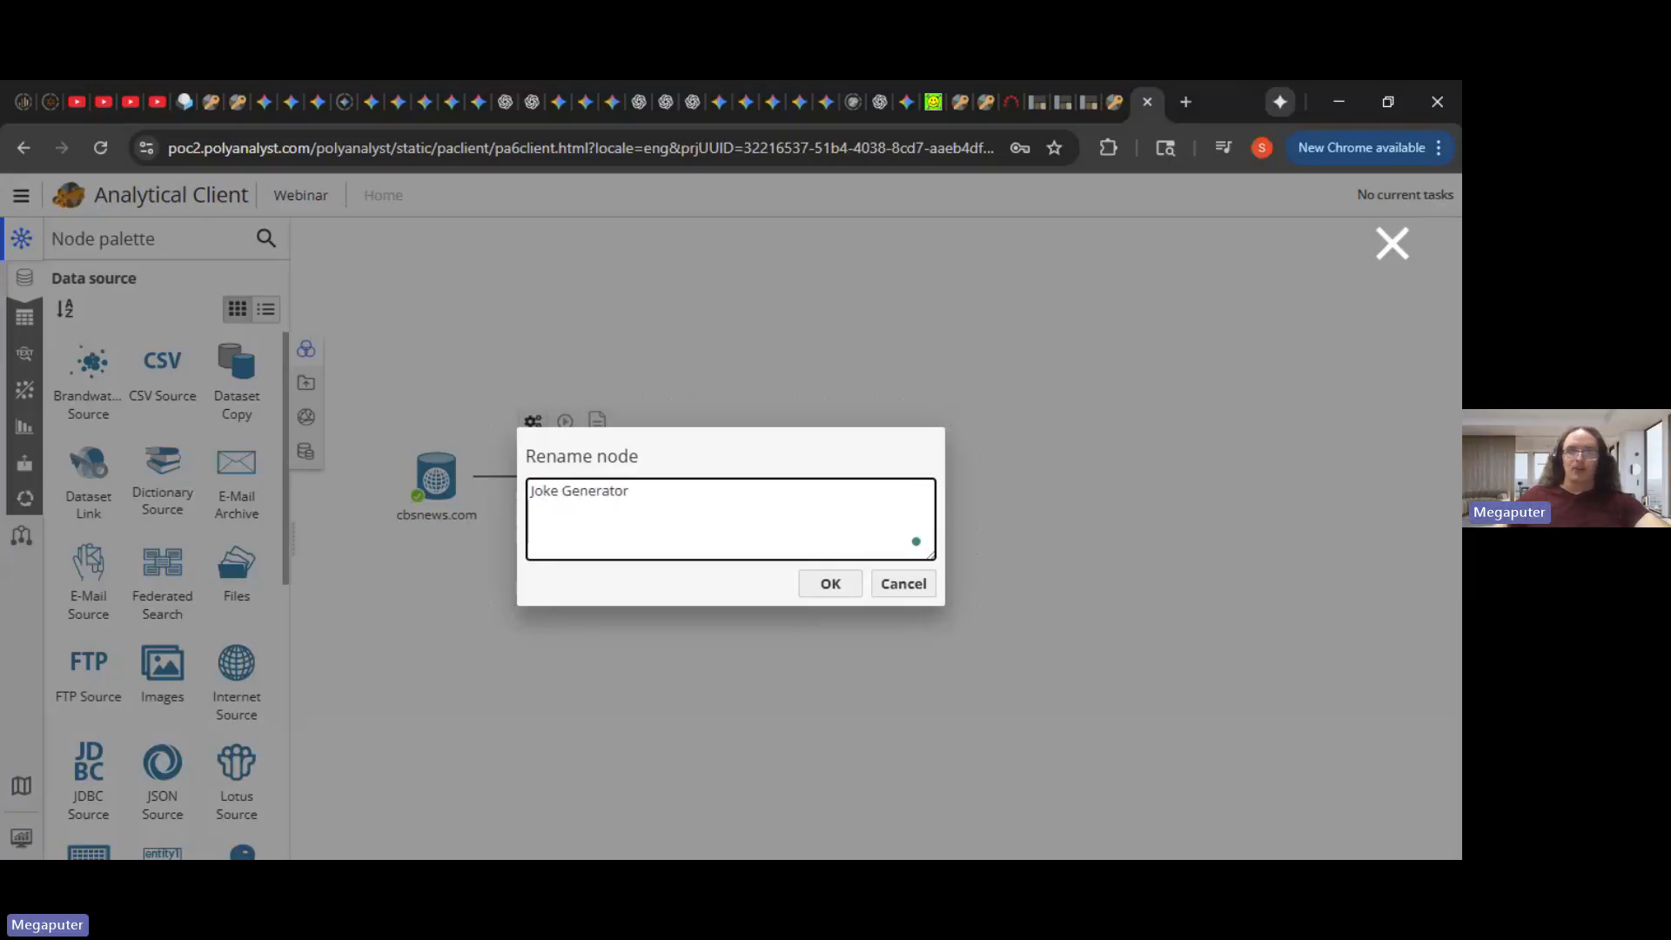
click(829, 583)
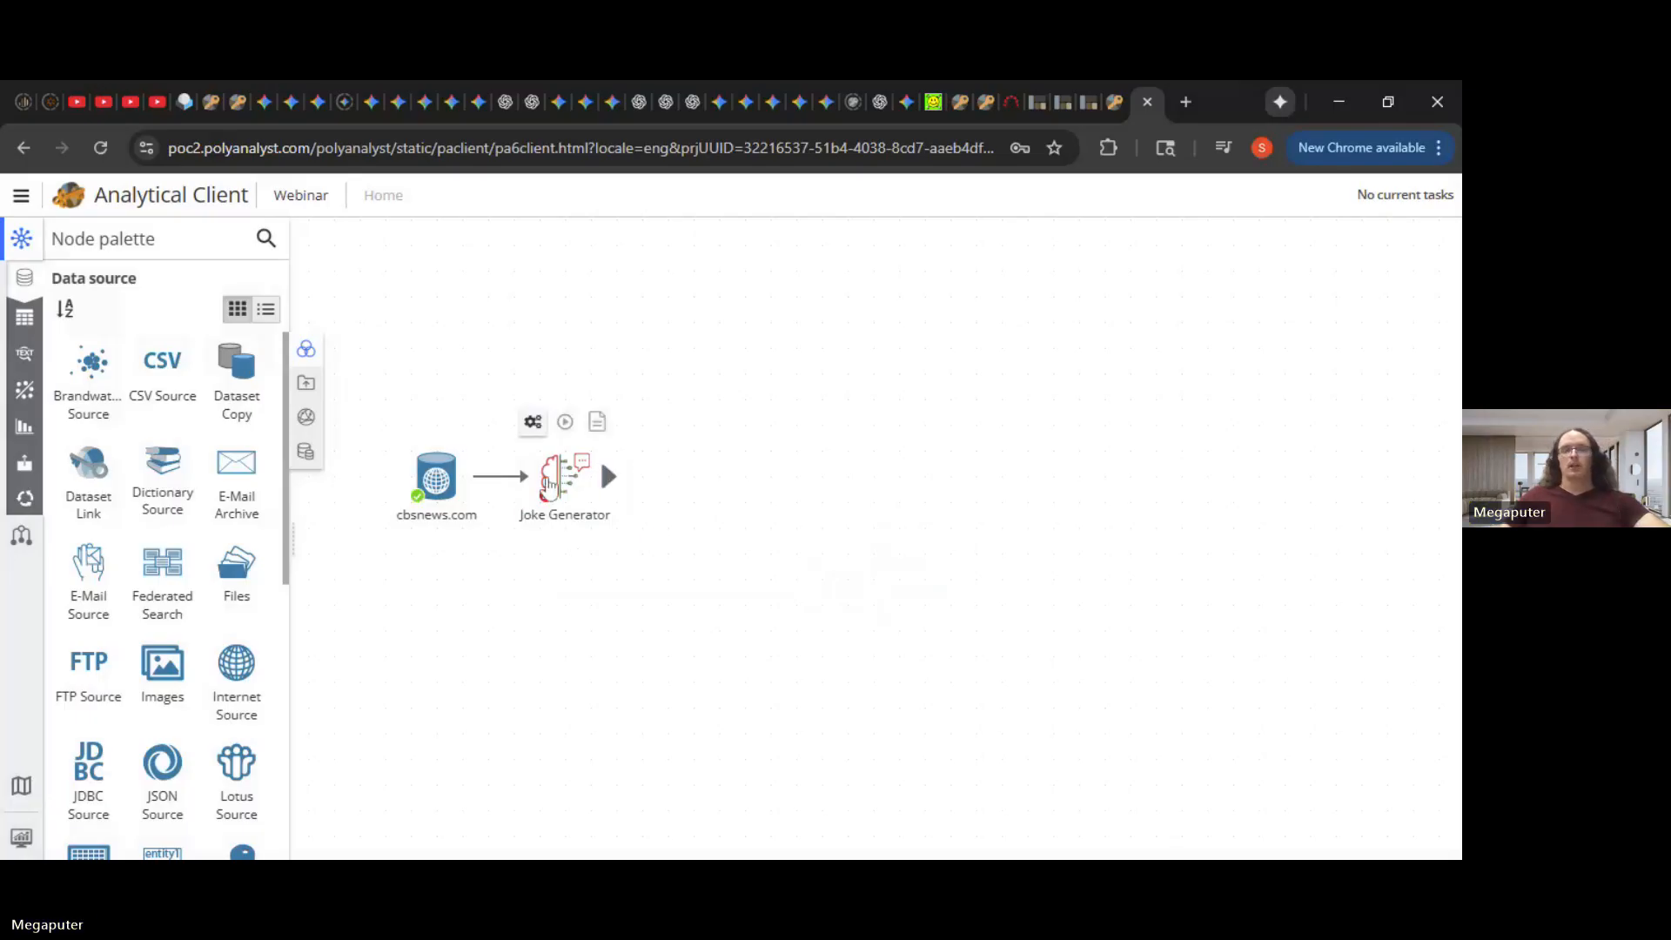
double_click(550, 484)
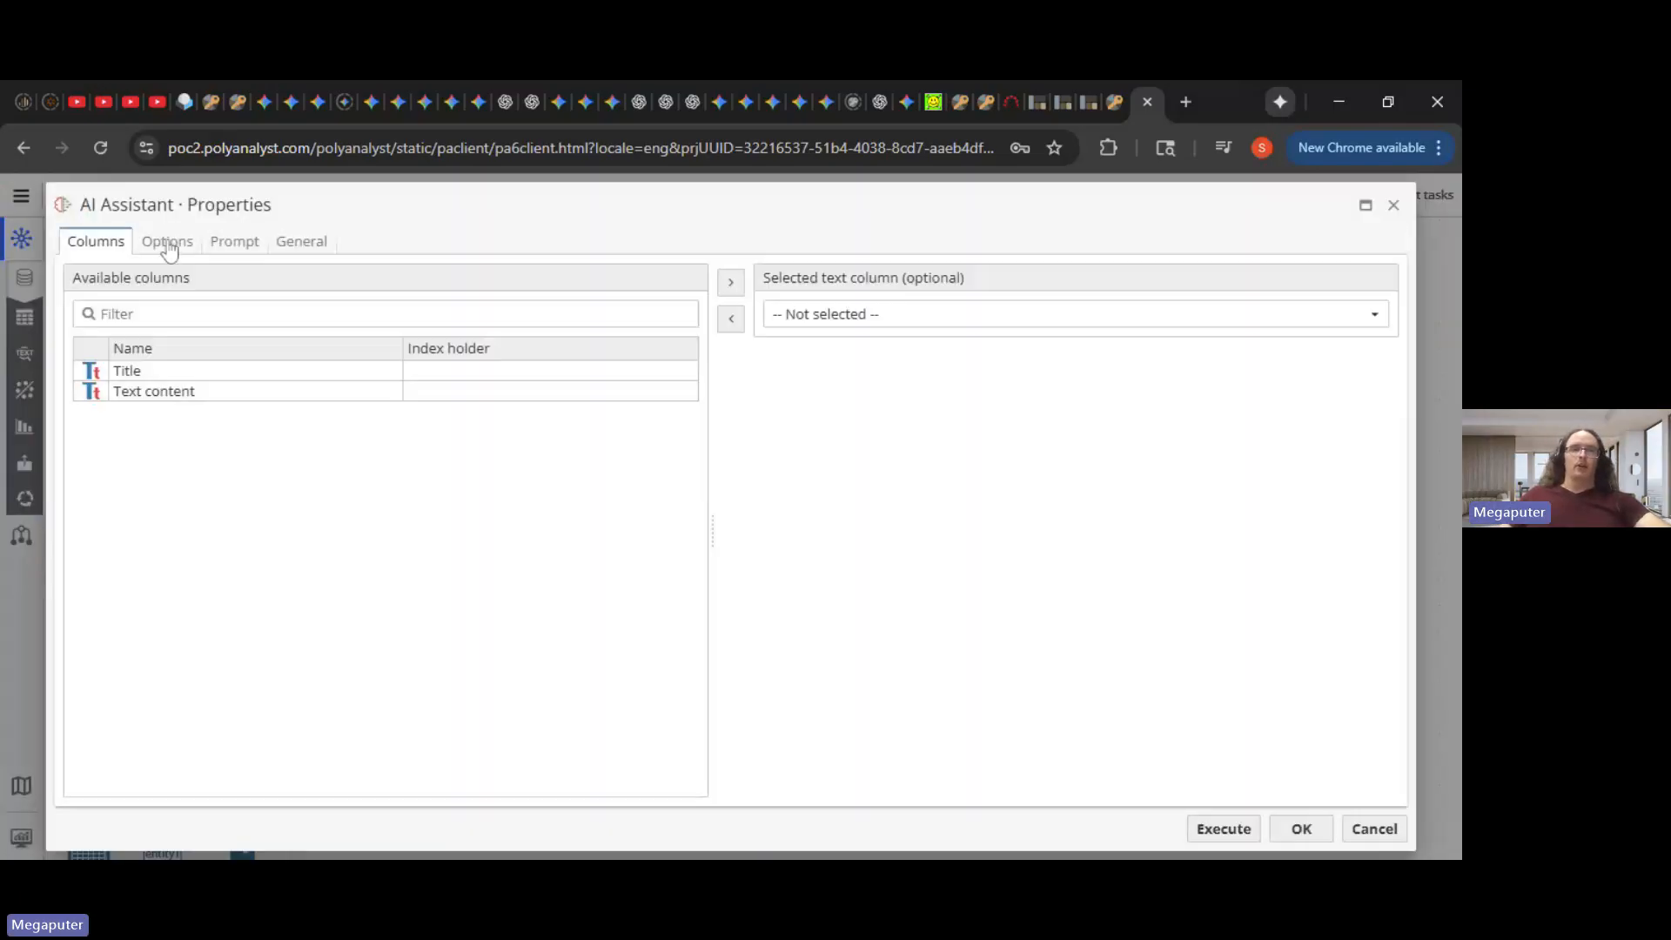
- List the Joke Generator's AI assistant types: ChatGPT, Anthropic Claude, DeepSeek, Gemini, MegaGPT
click(168, 247)
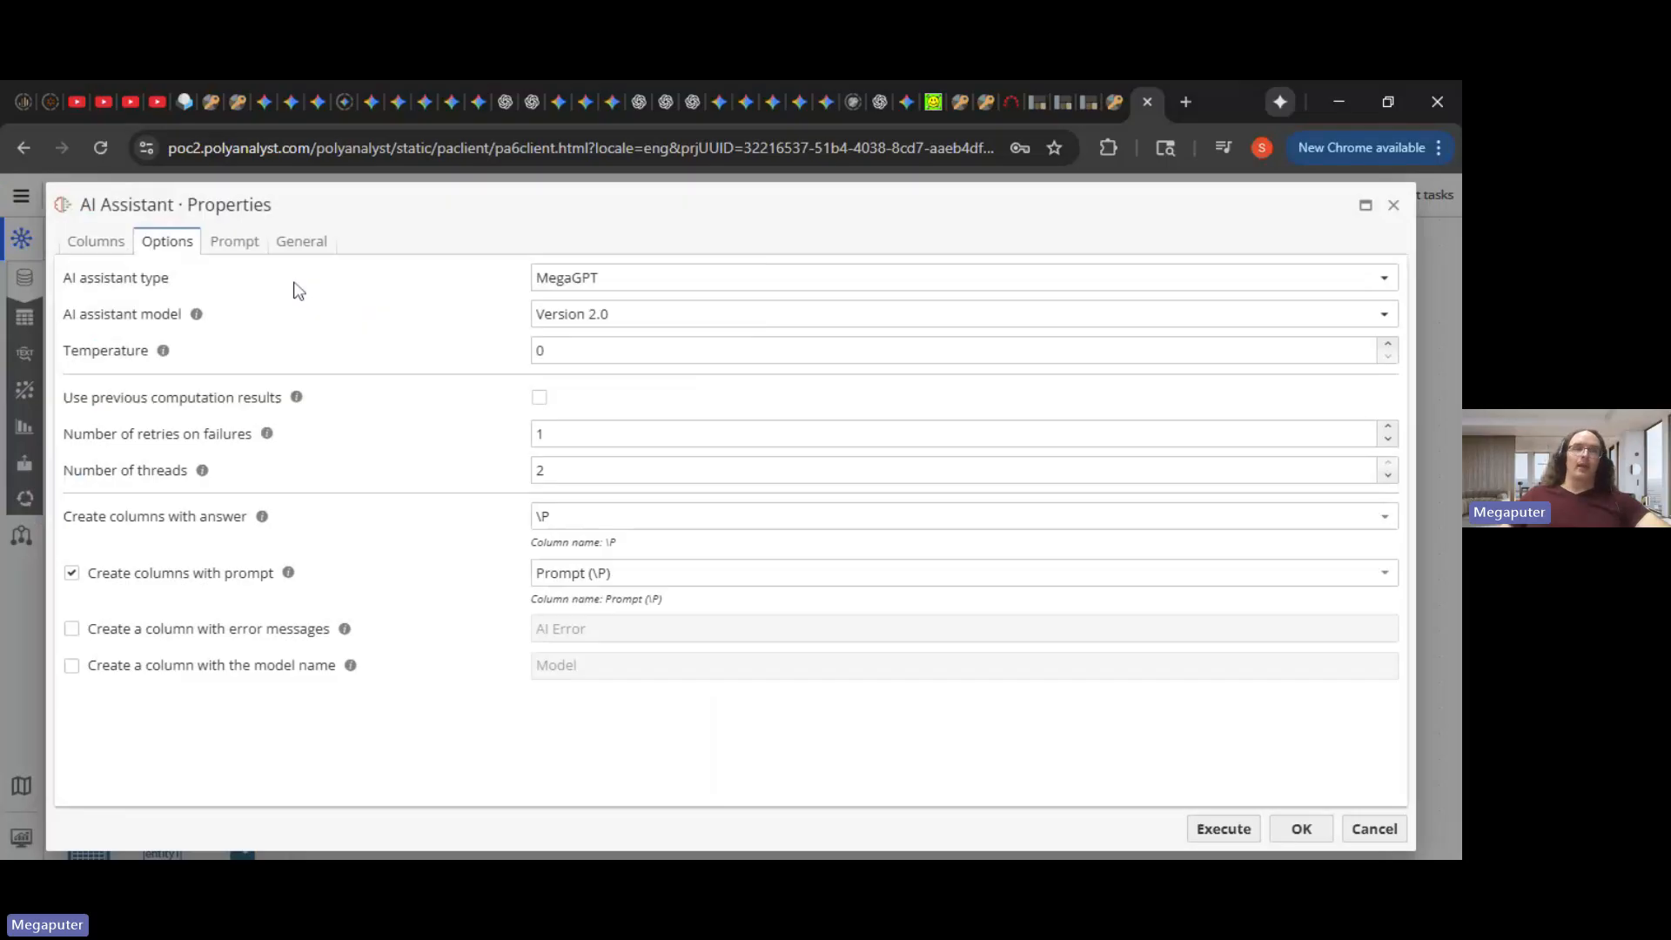
click(738, 292)
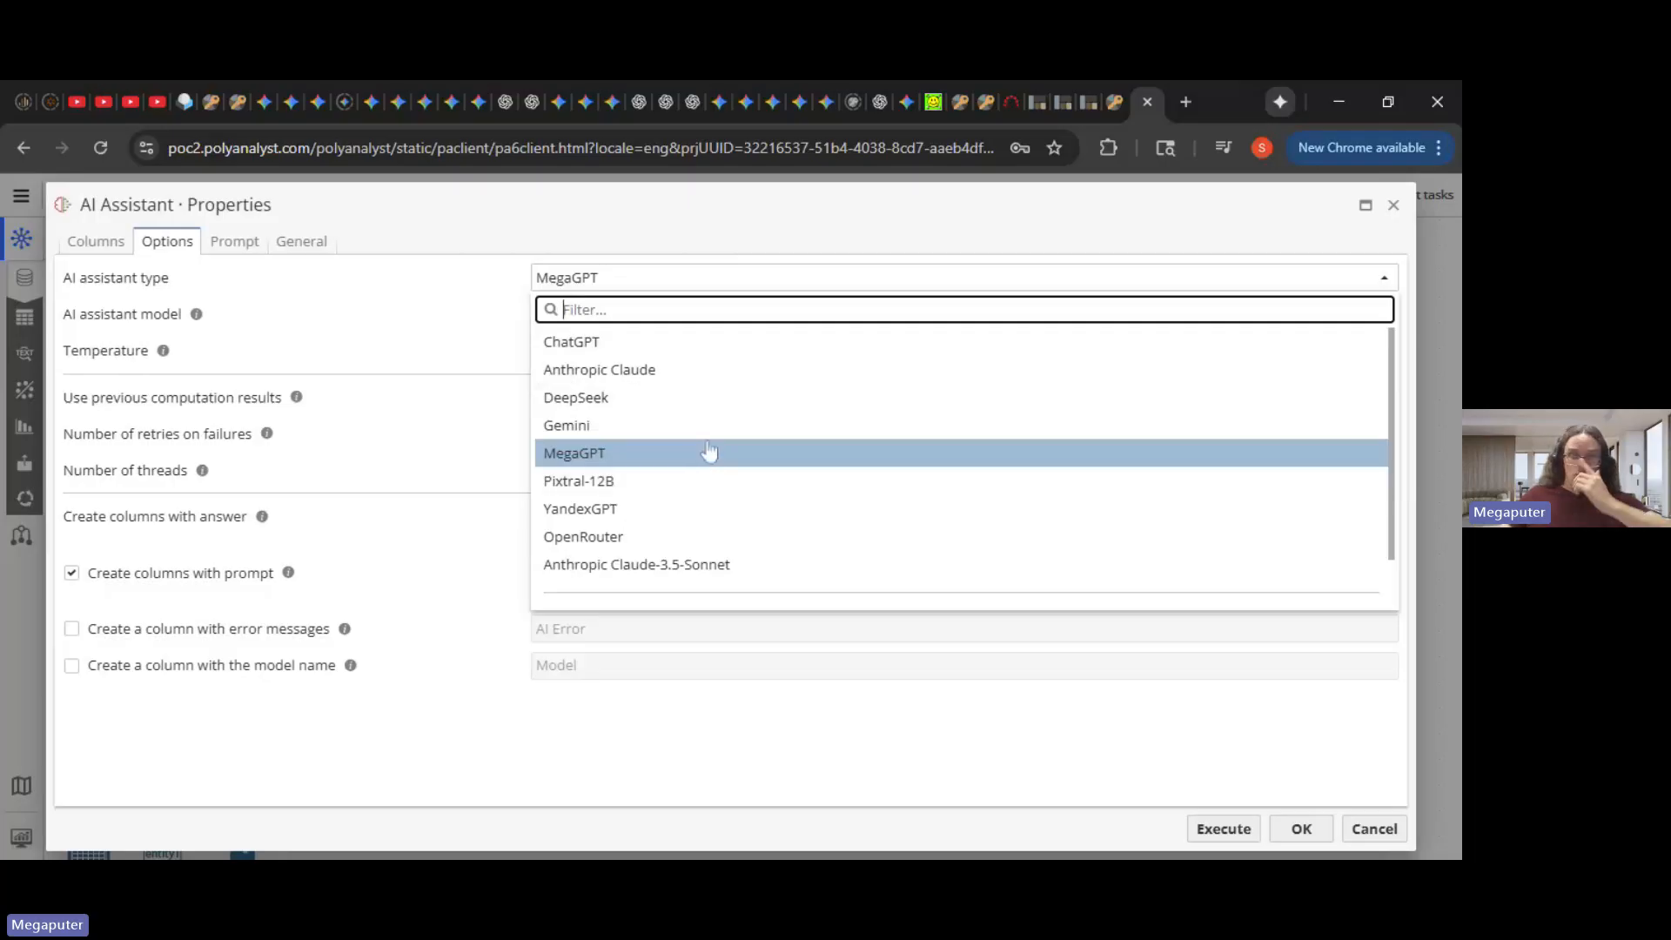
scroll(712, 505, down, 1)
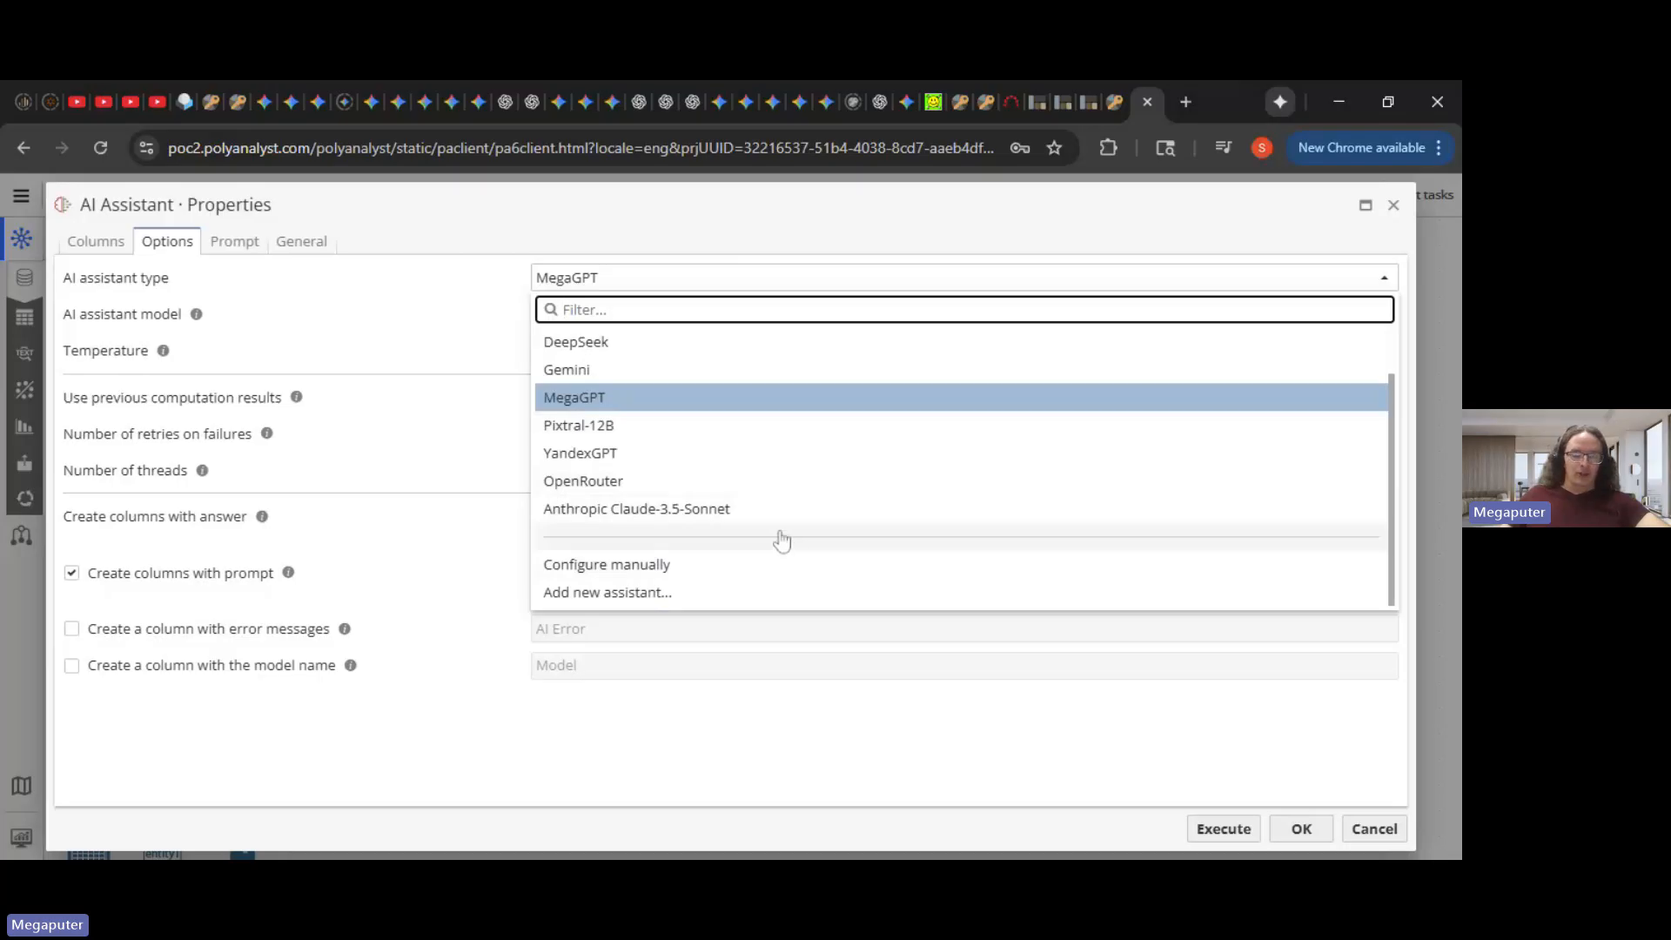
scroll(813, 513, up, 1)
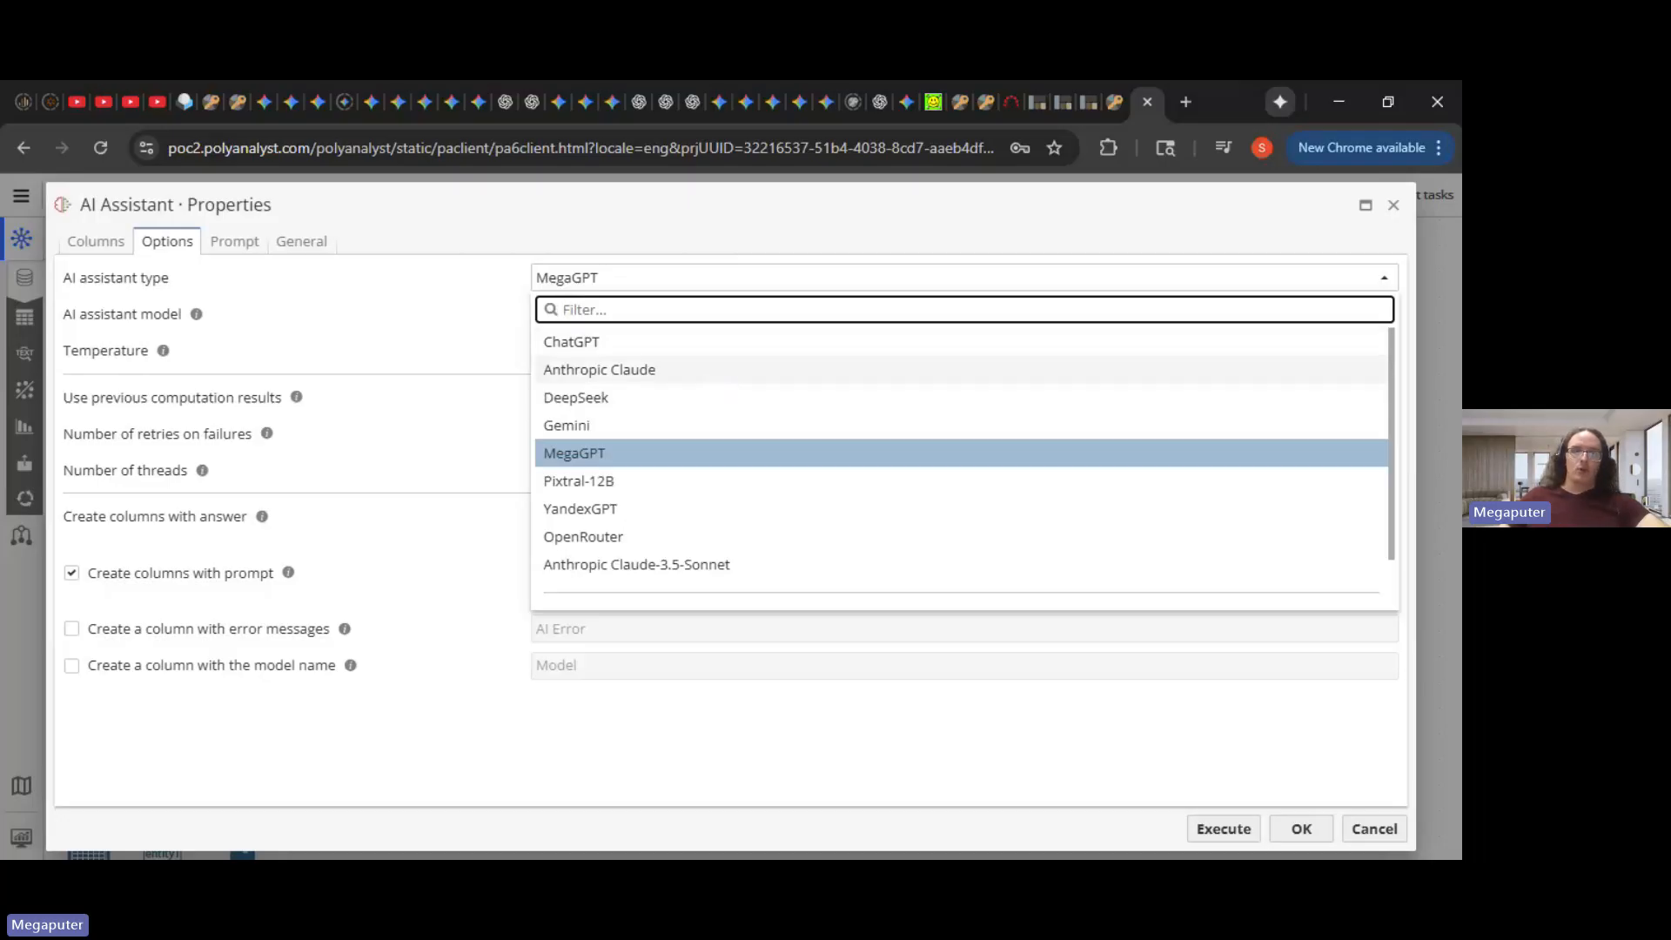
- Switch the Joke Generator to Anthropic Claude (Claude Sonnet 4) with 80 threads
click(702, 377)
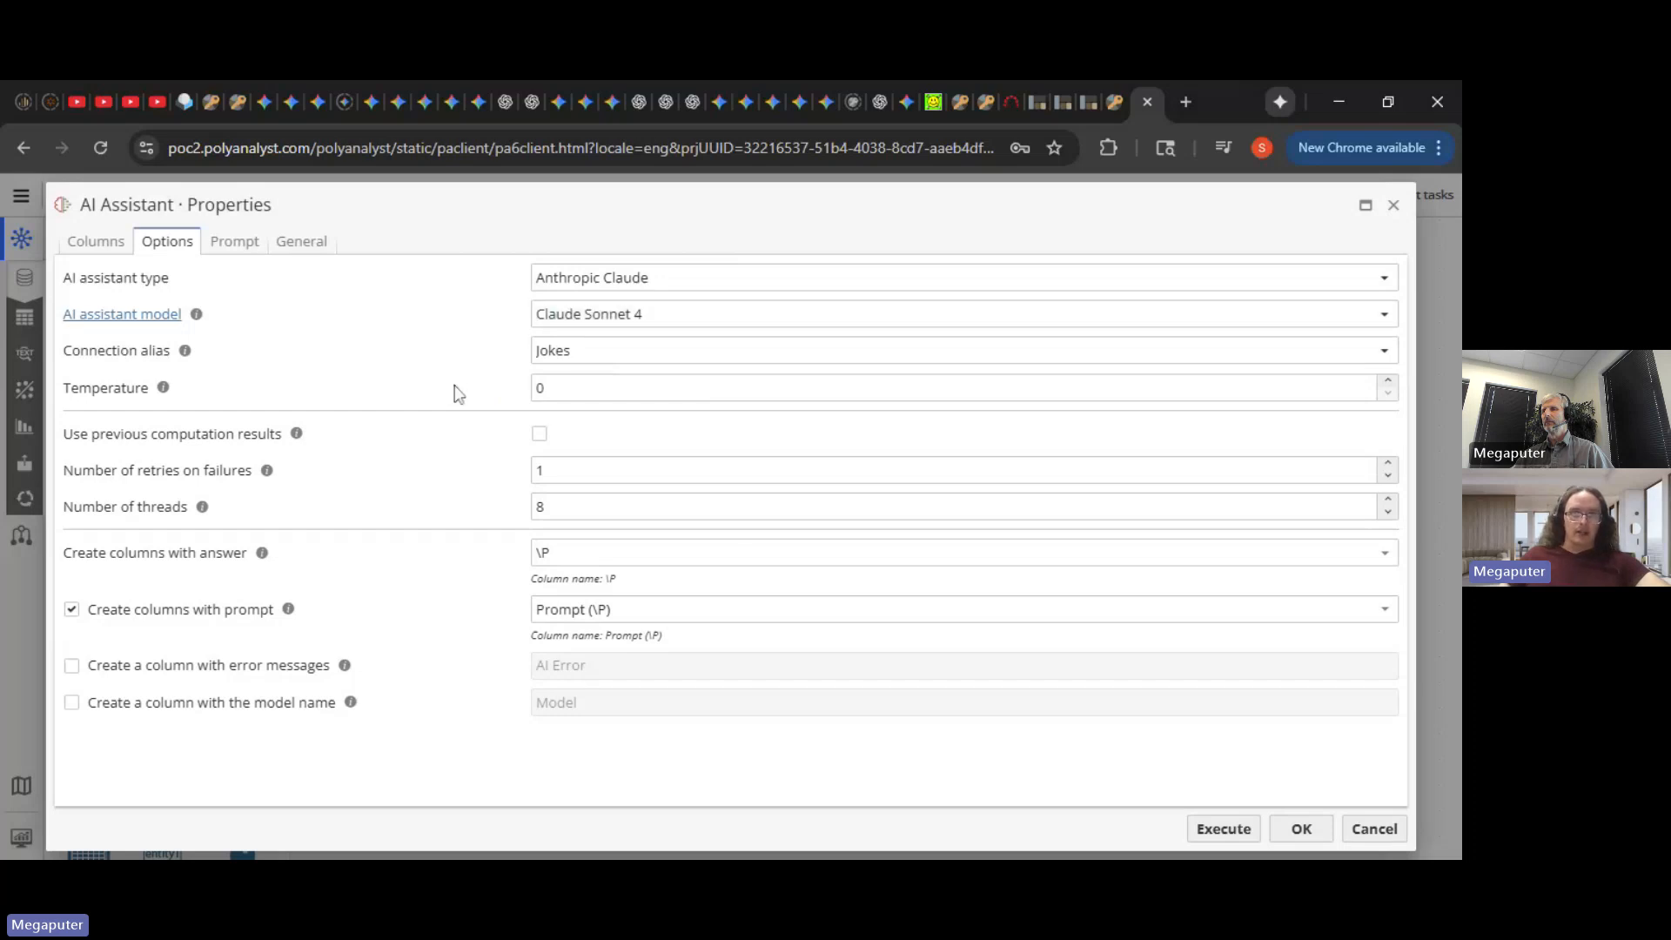
double_click(540, 506)
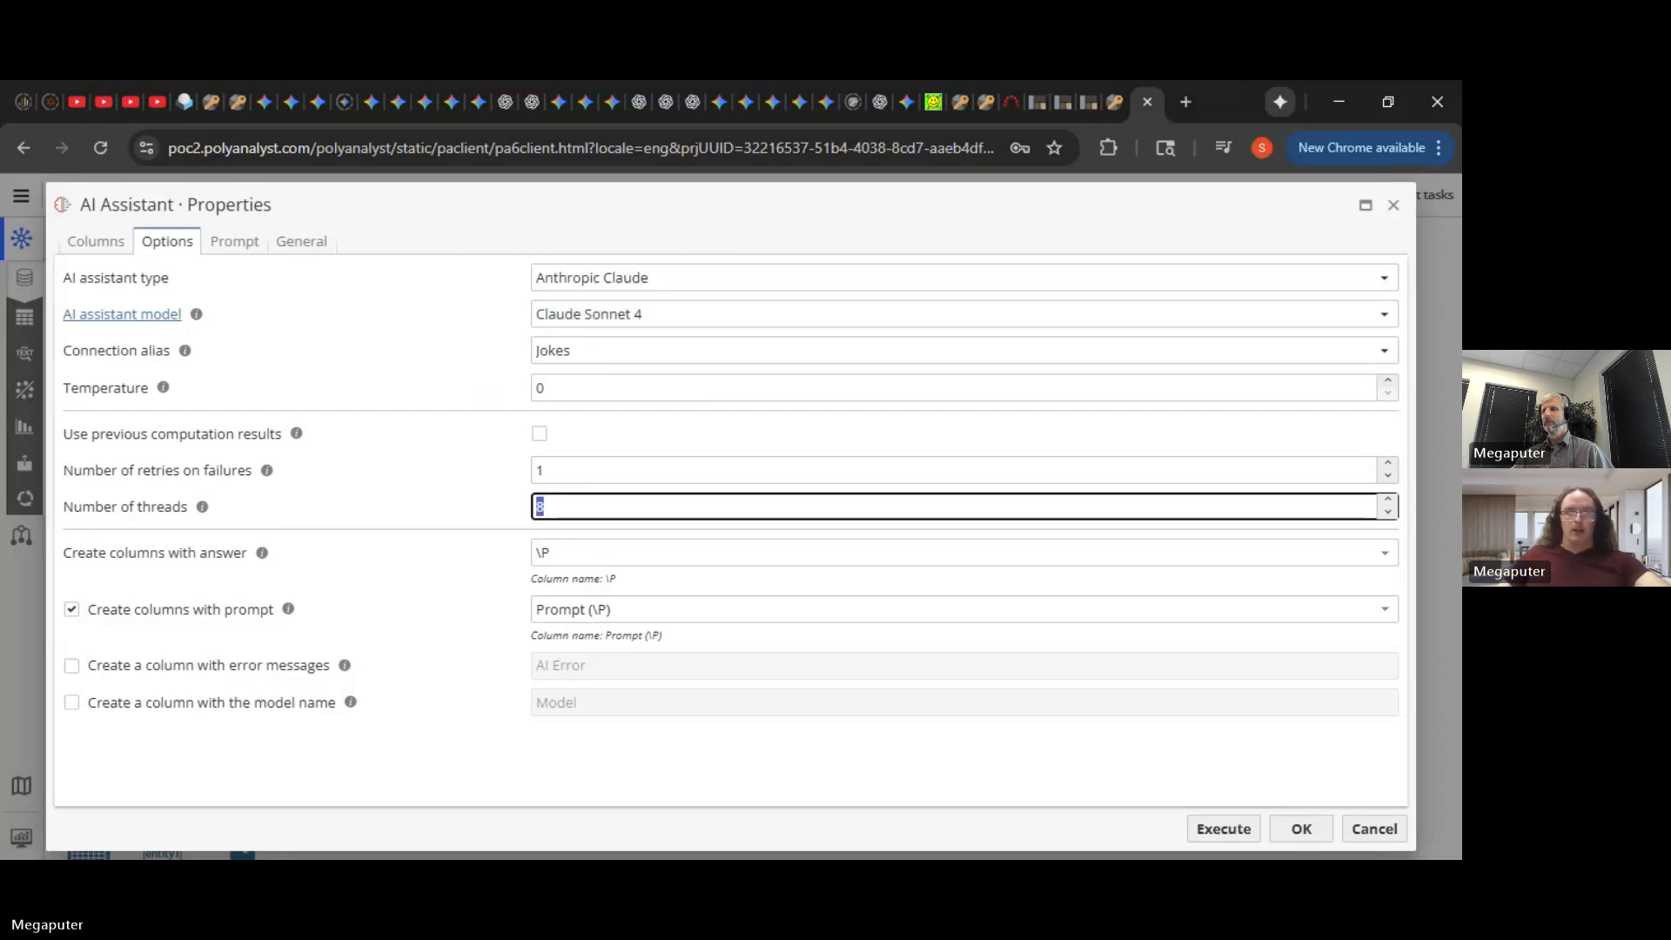
text(68)
key(BackSpace)
key(BackSpace)
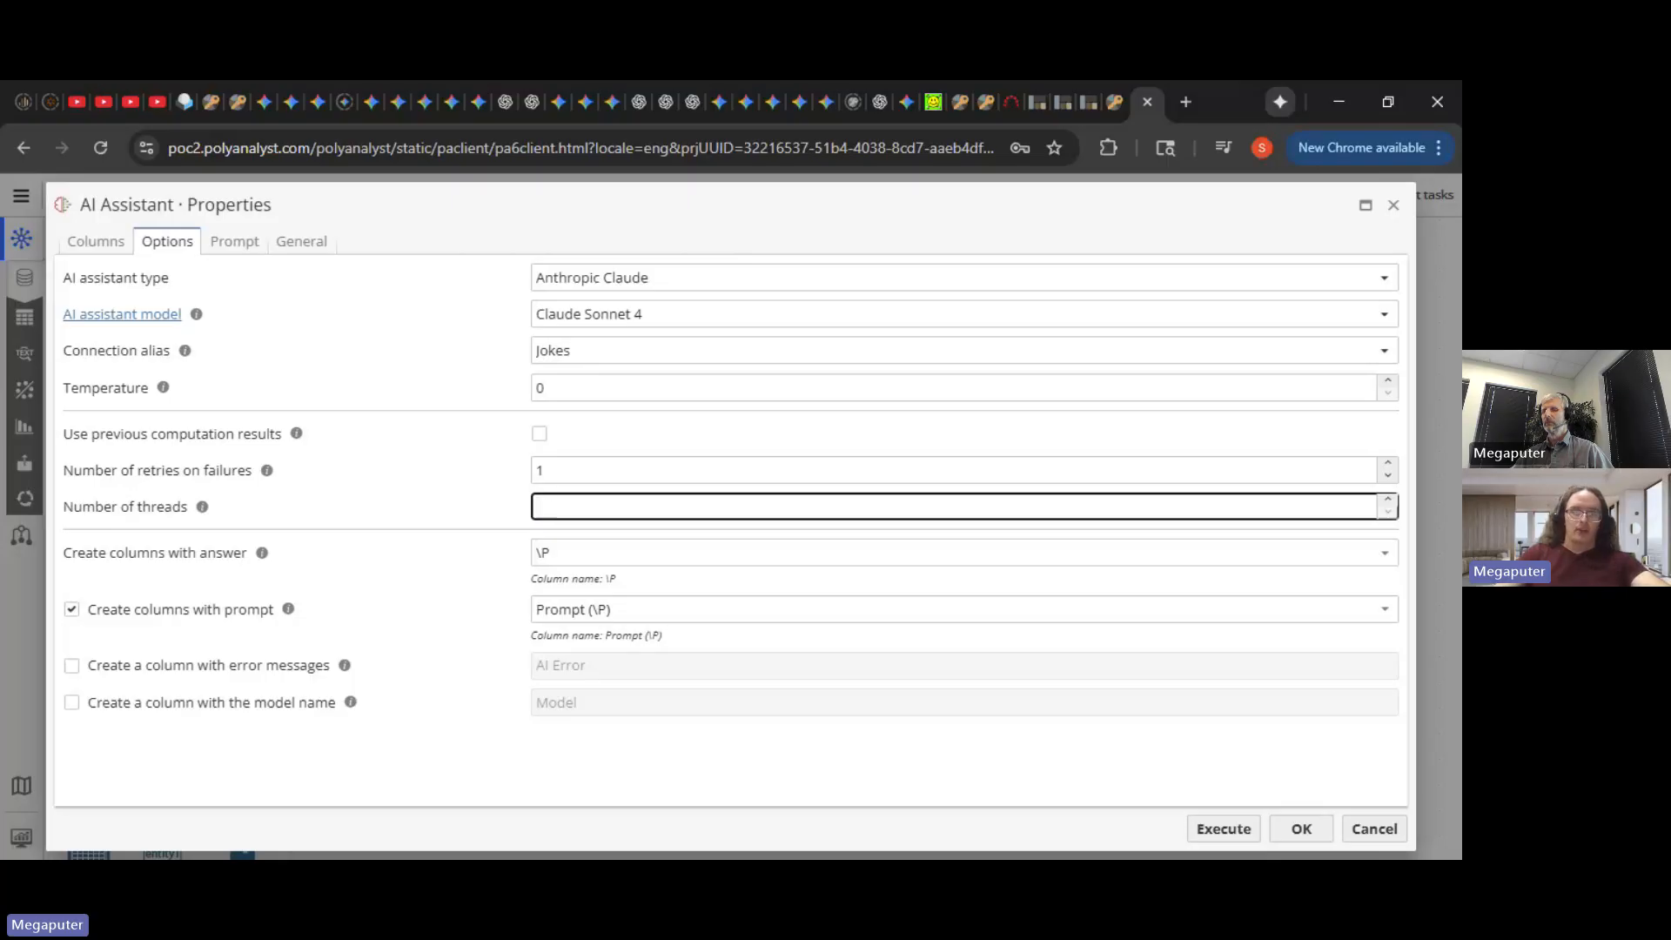
text(80)
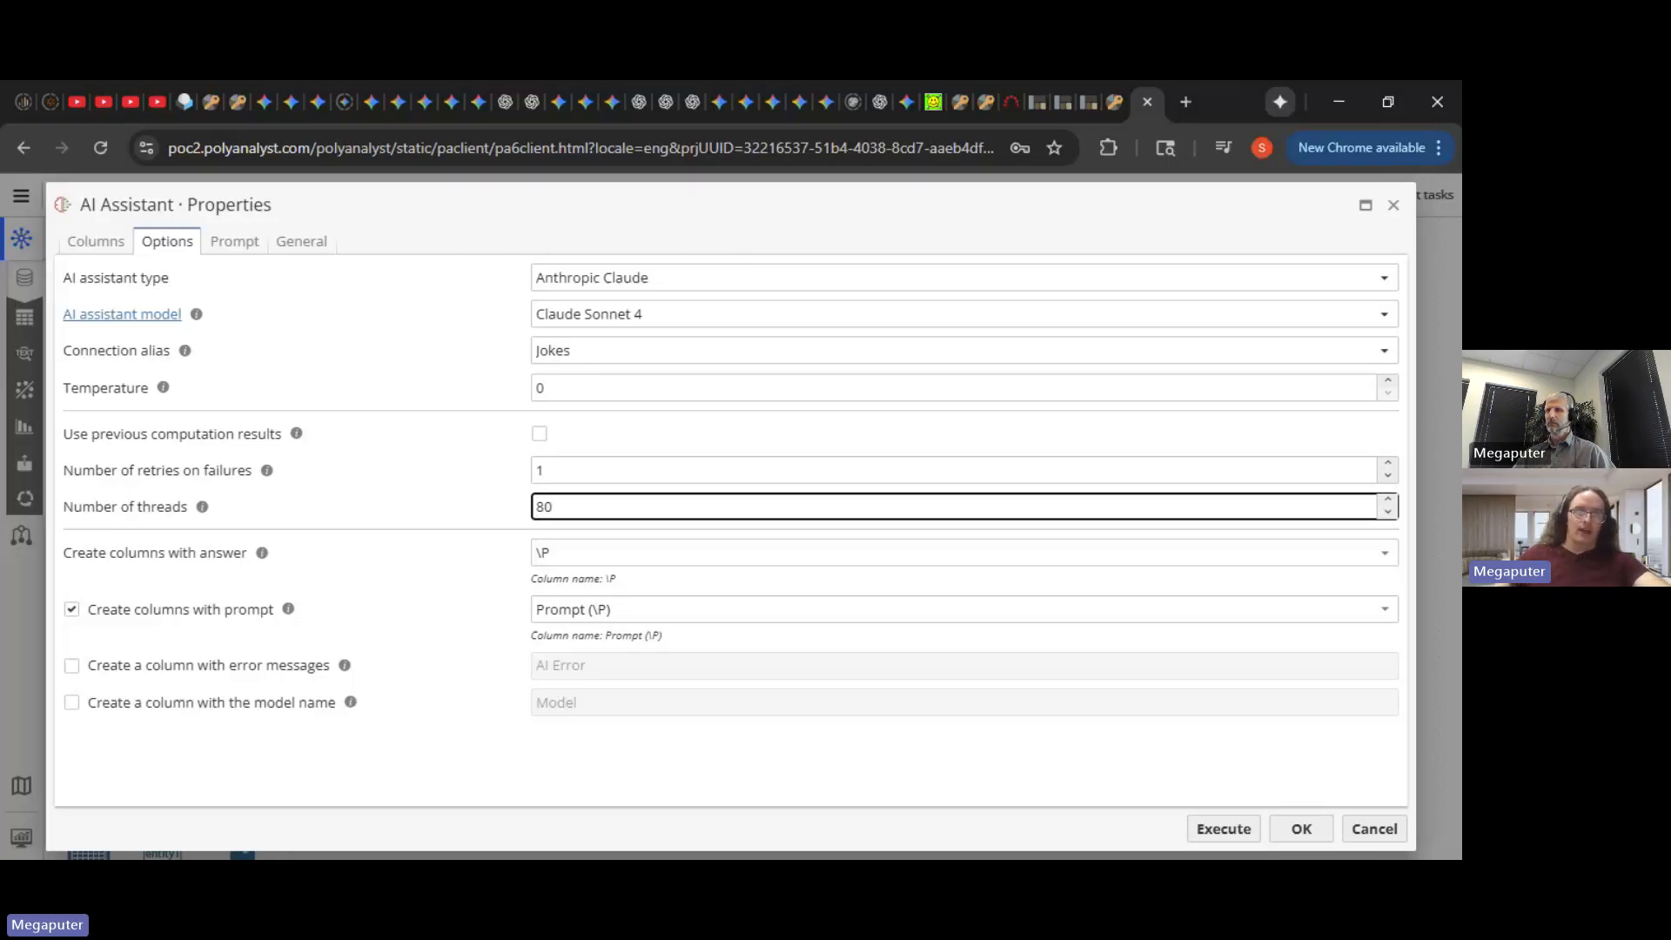
click(456, 431)
- Add a new prompt named Joke and clear its default template text
click(233, 241)
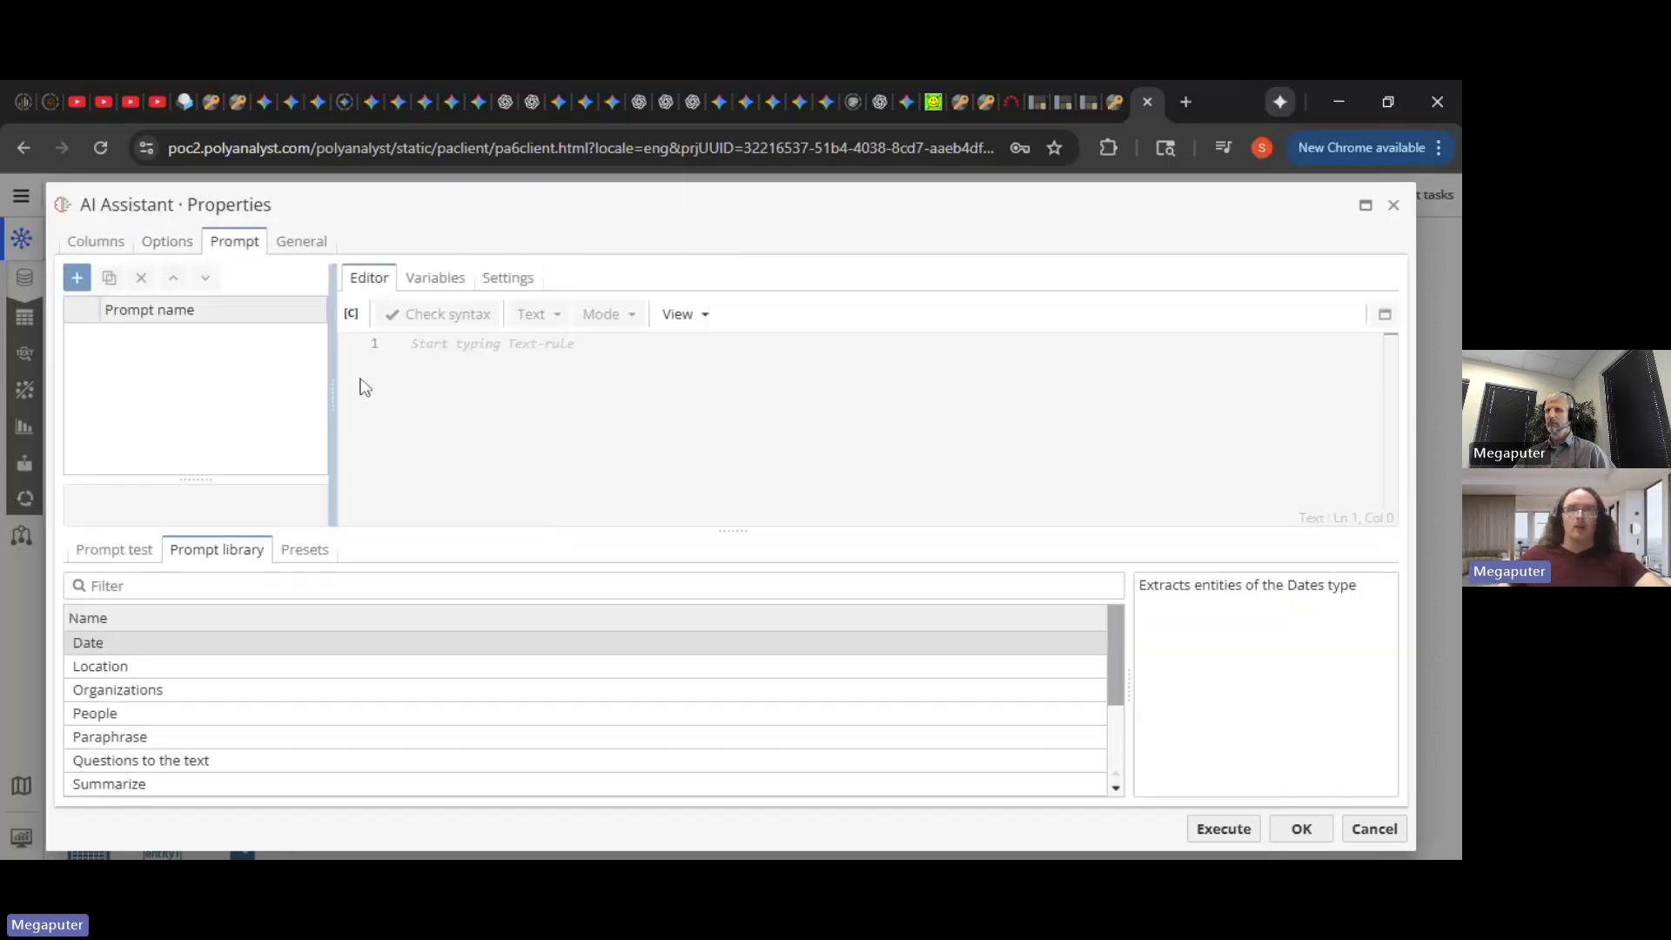
click(77, 276)
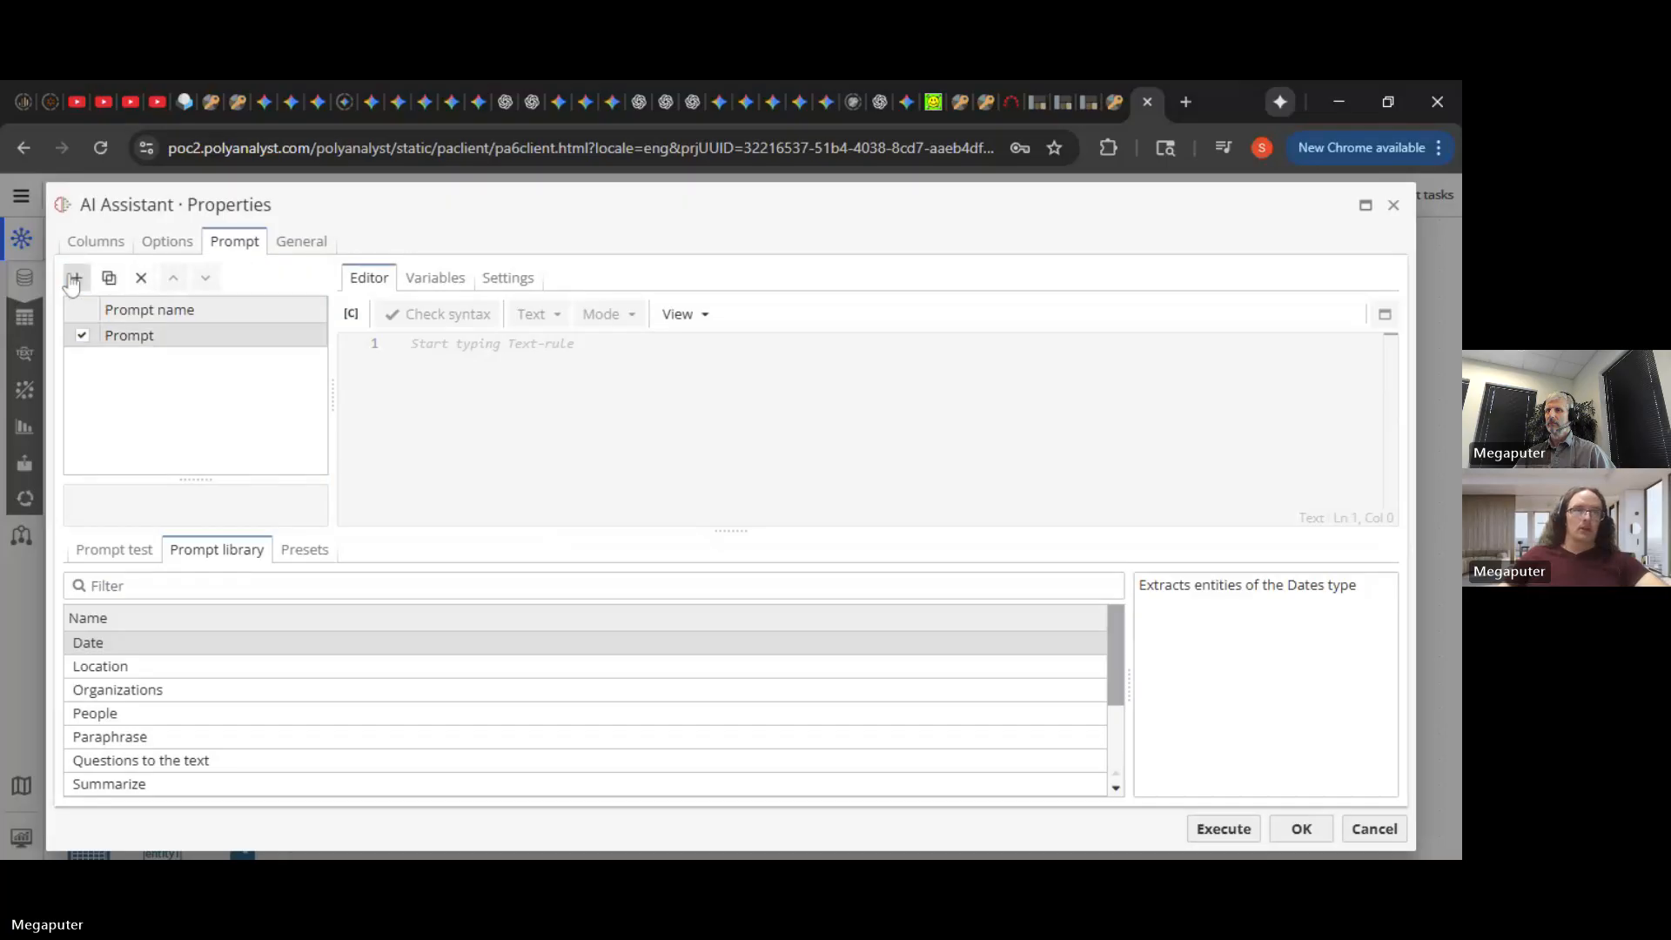
text(Joke)
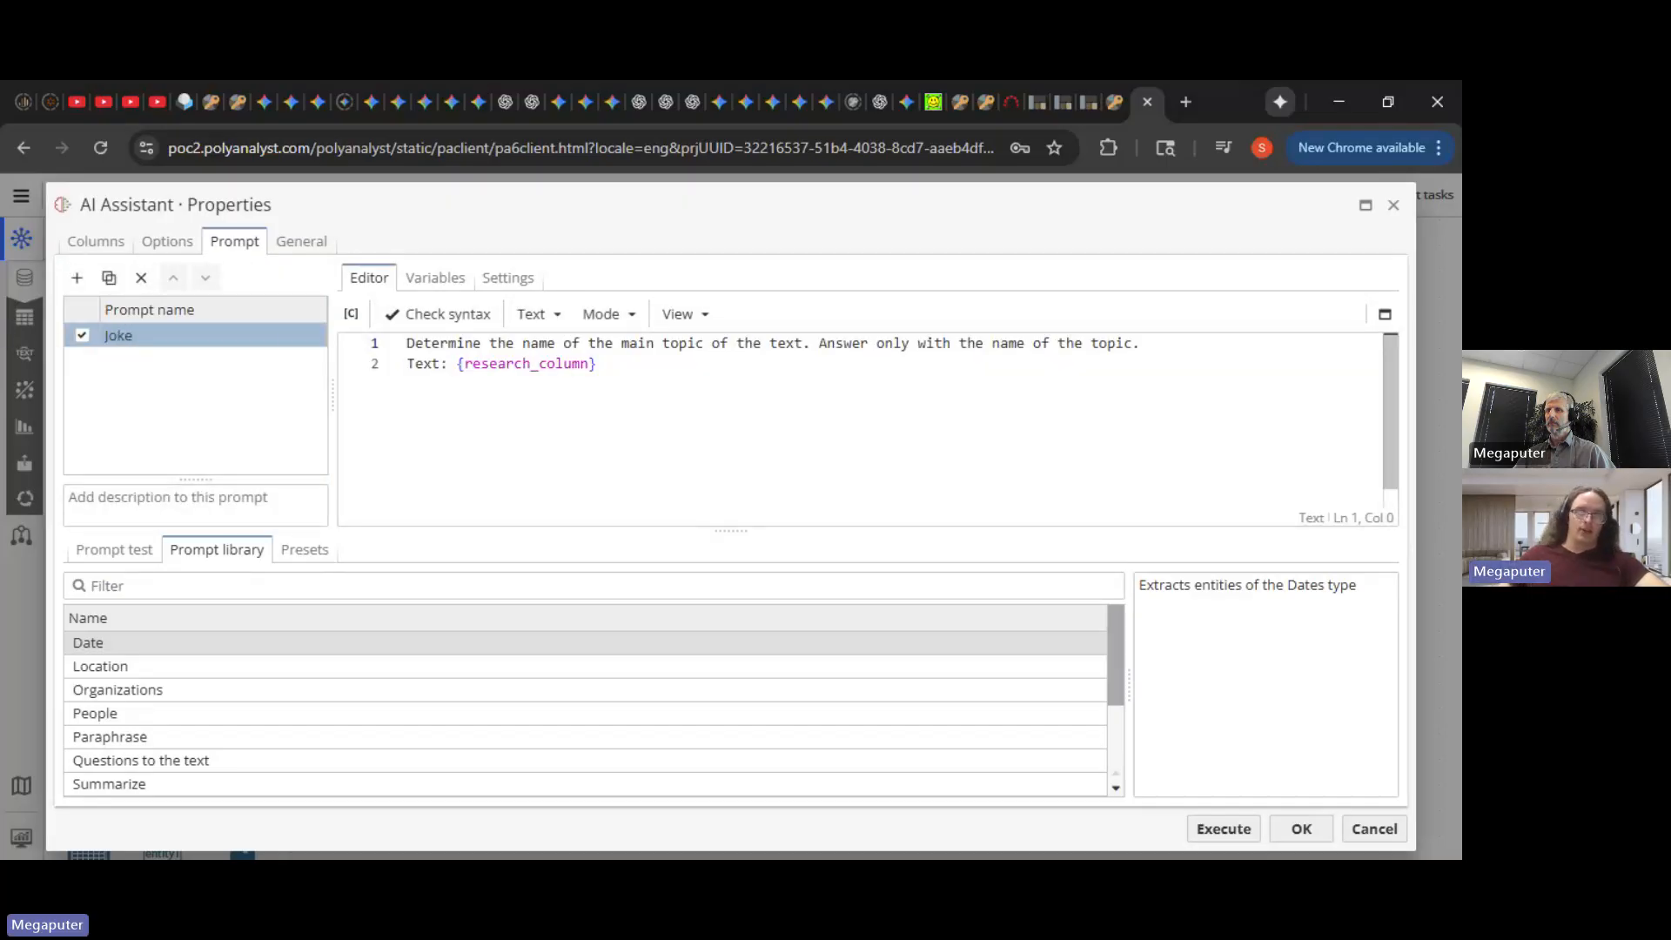
drag(600, 366, 404, 342)
key(BackSpace)
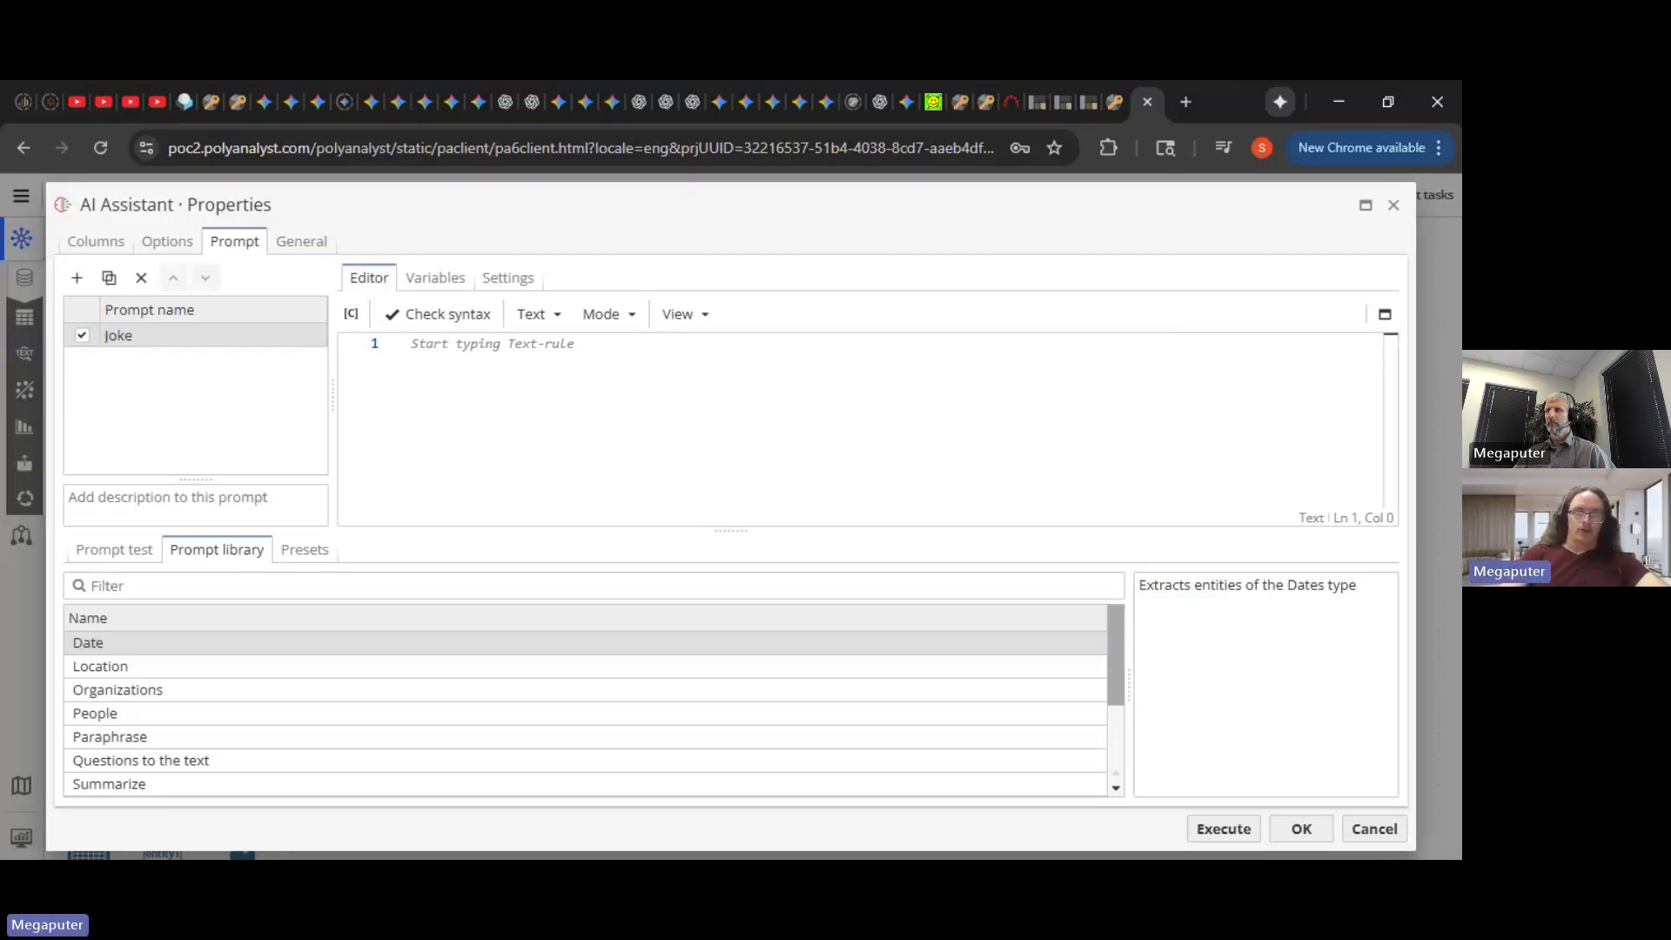
- Write the prompt as [Text content] between two '### New Article ###' lines, then save
text(###)
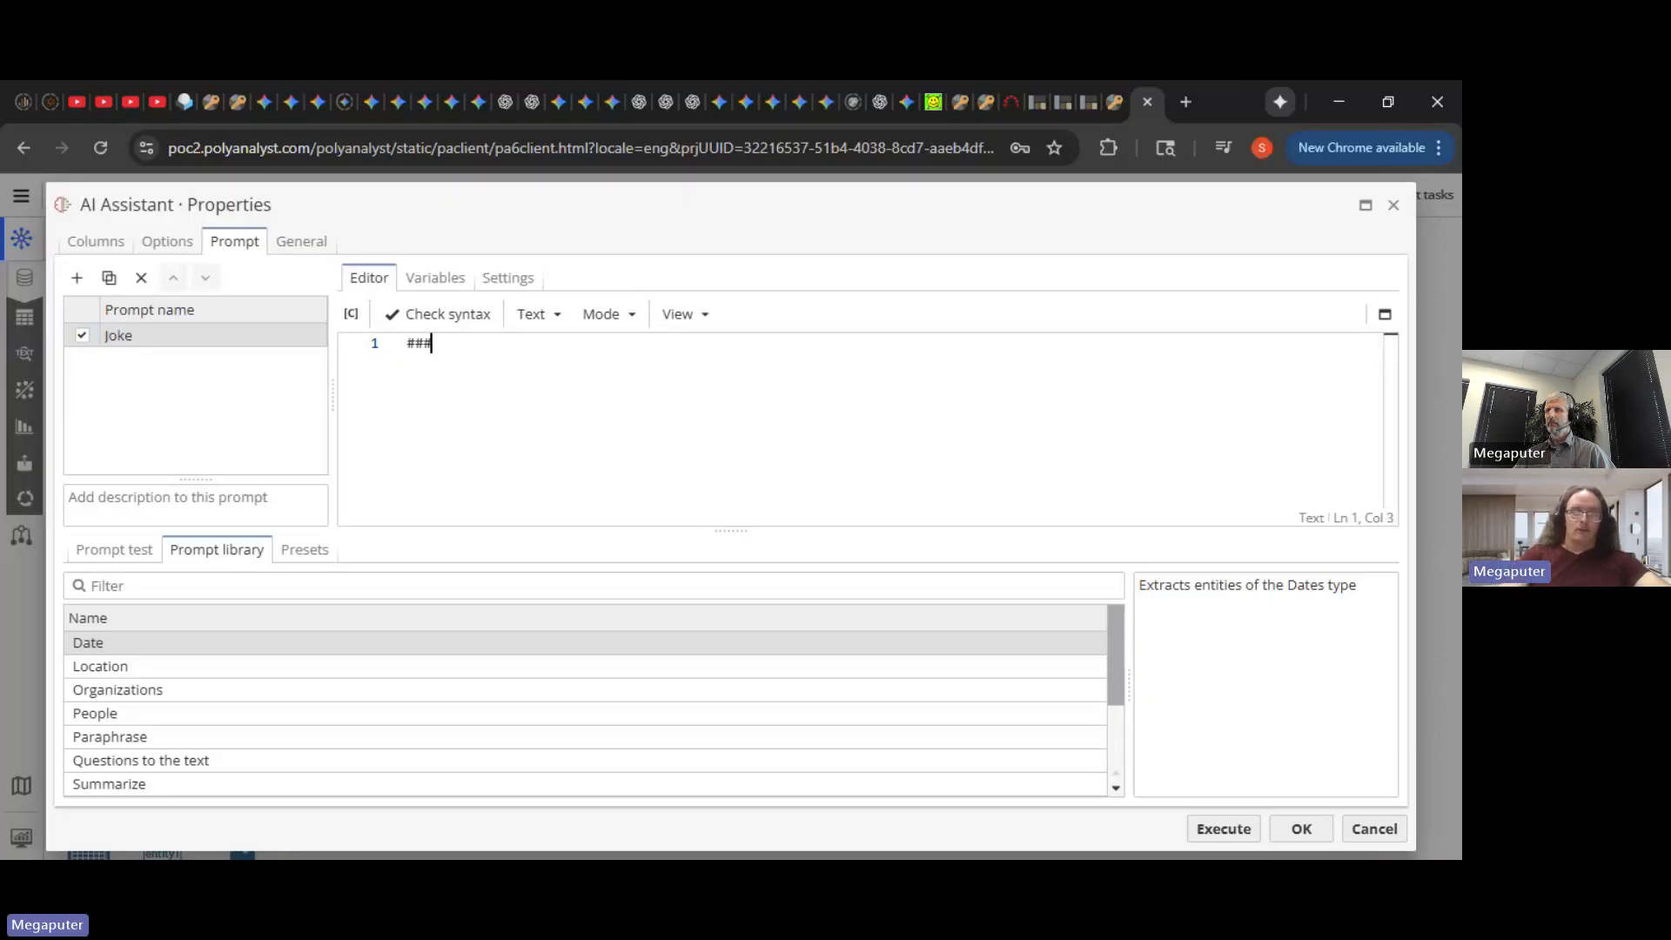
text( New Ar)
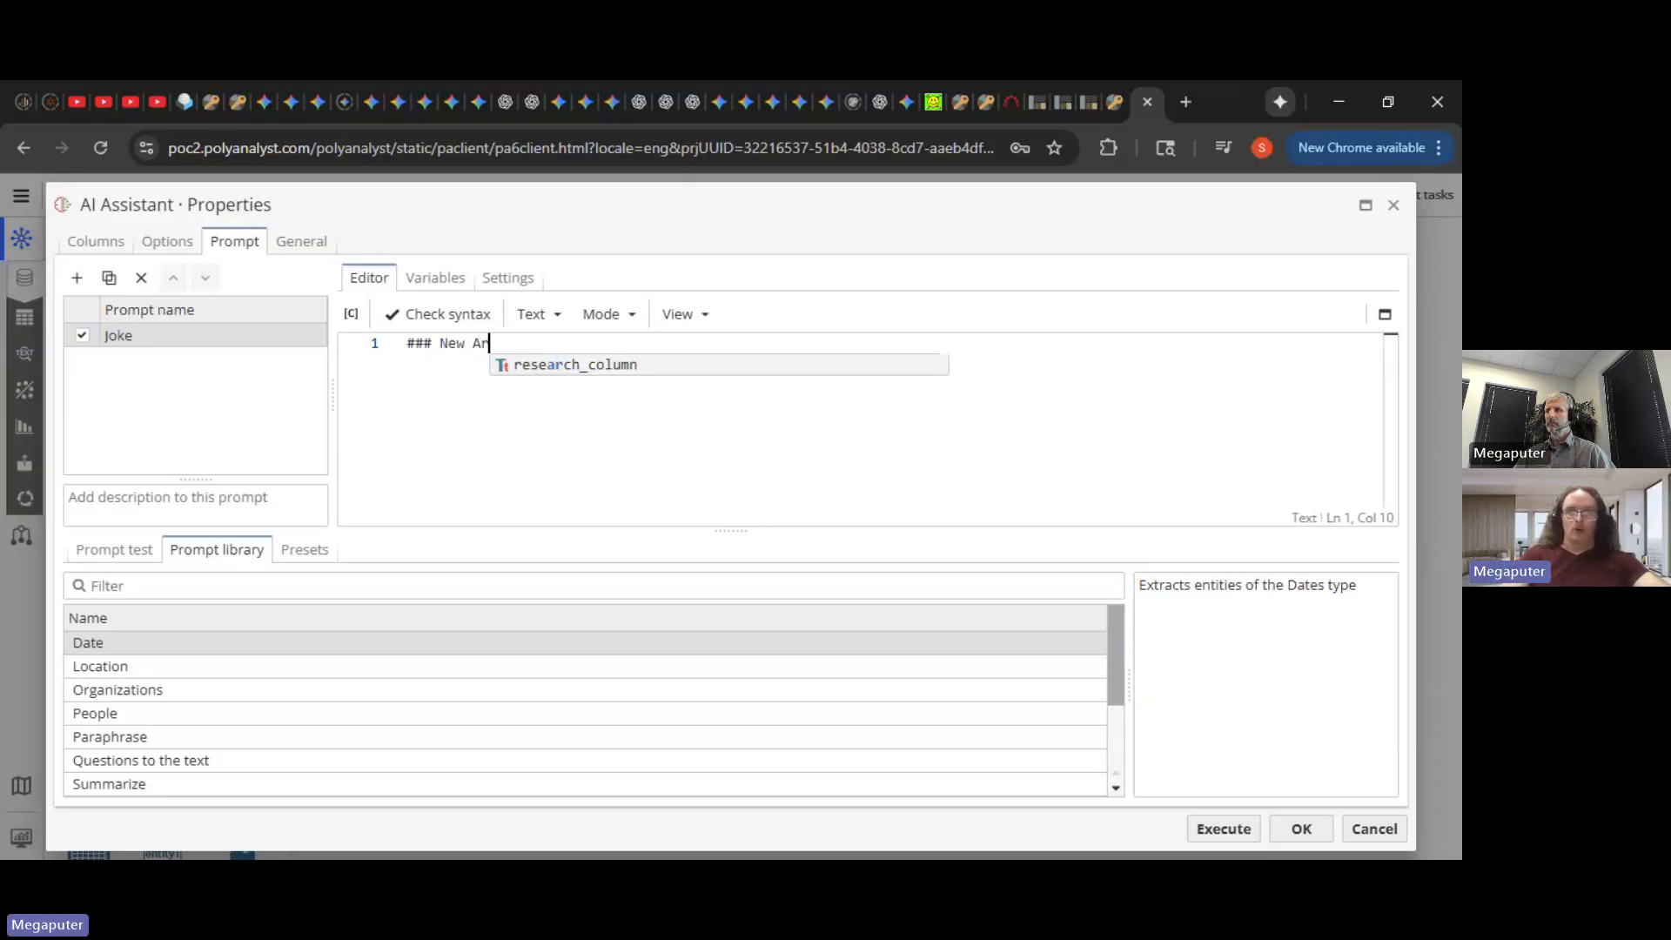
text(ticle )
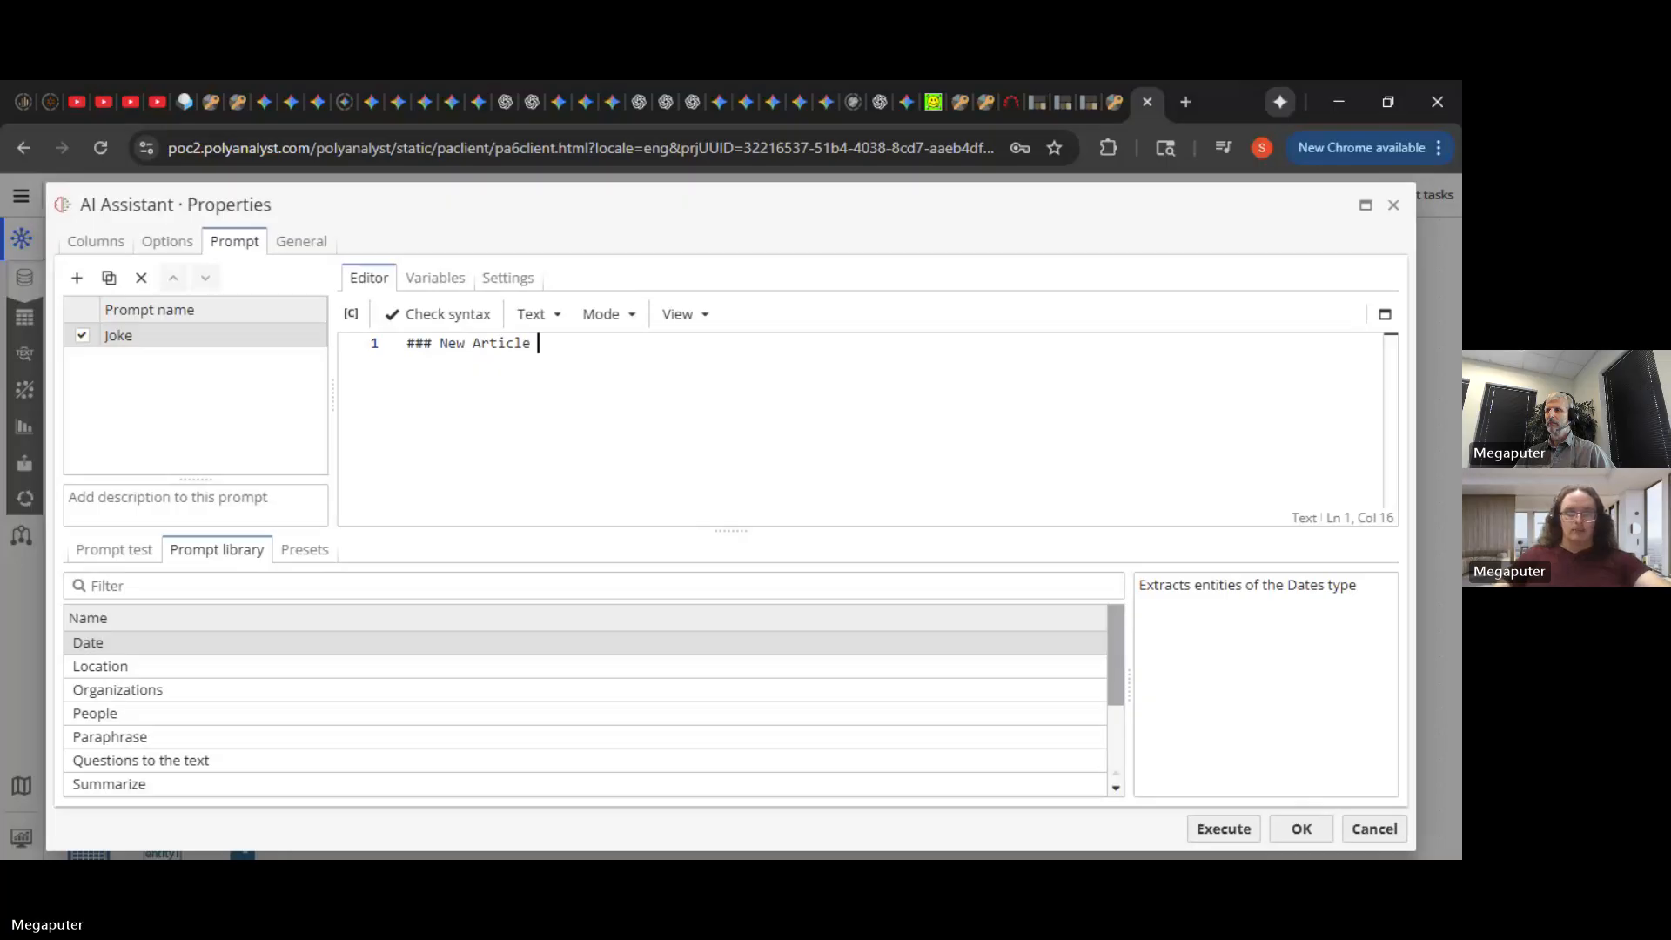
text(###)
key(Return)
key(Return)
text(### New Article ###)
key(Up)
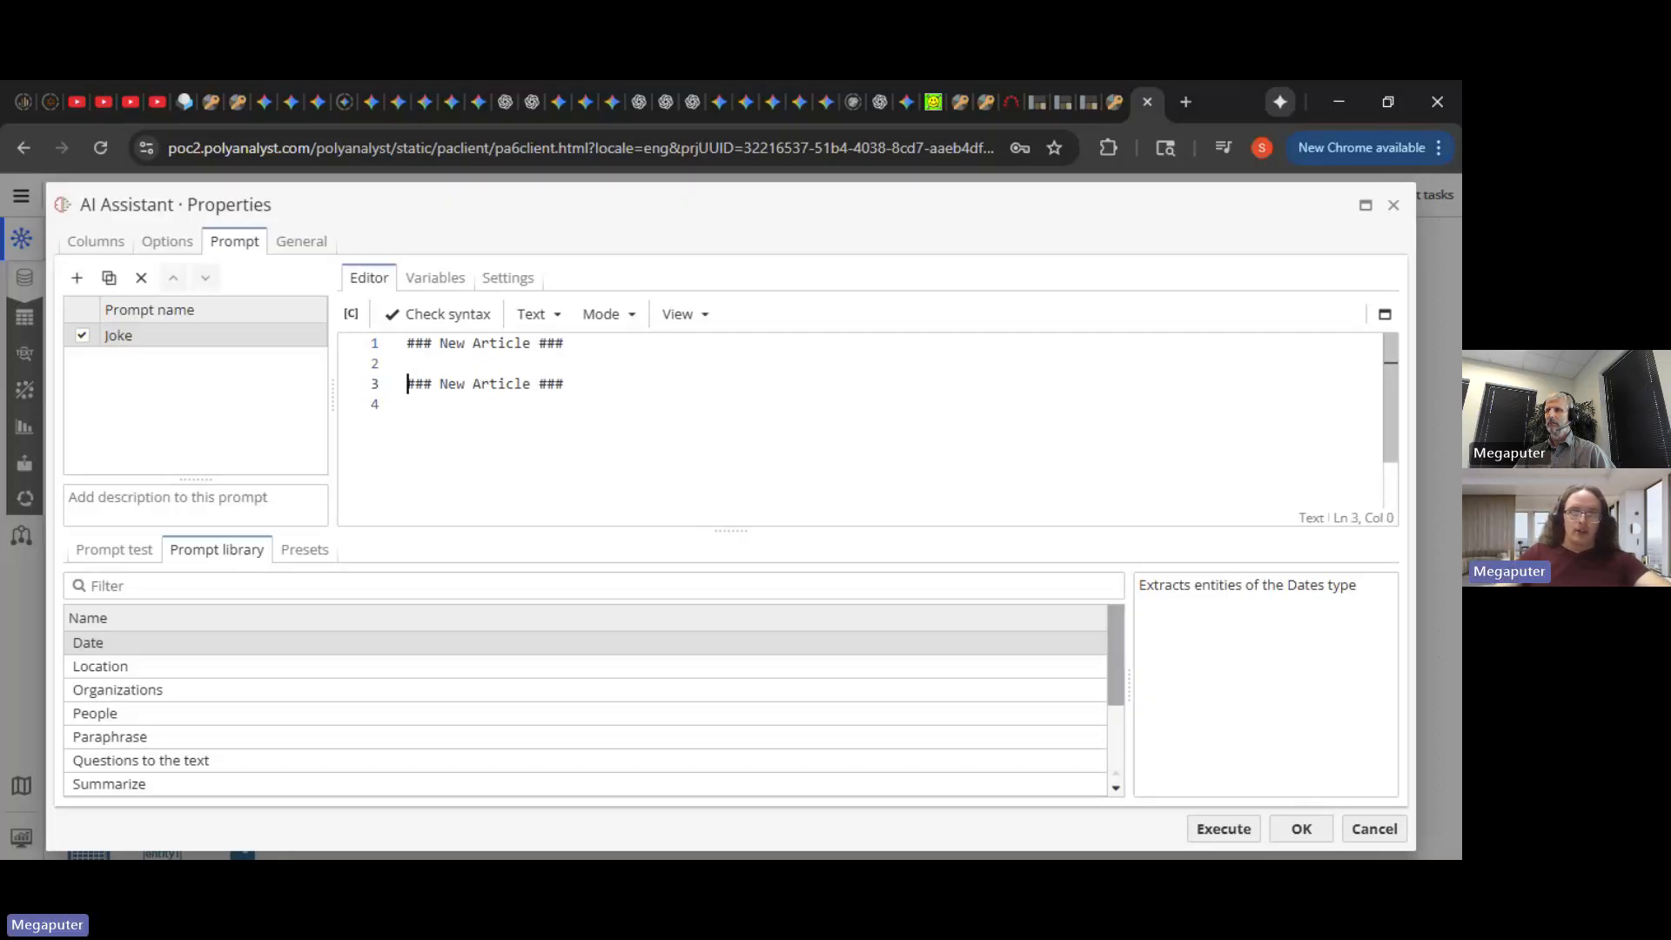
key(Up)
key(Return)
key(Return)
key(Up)
text([)
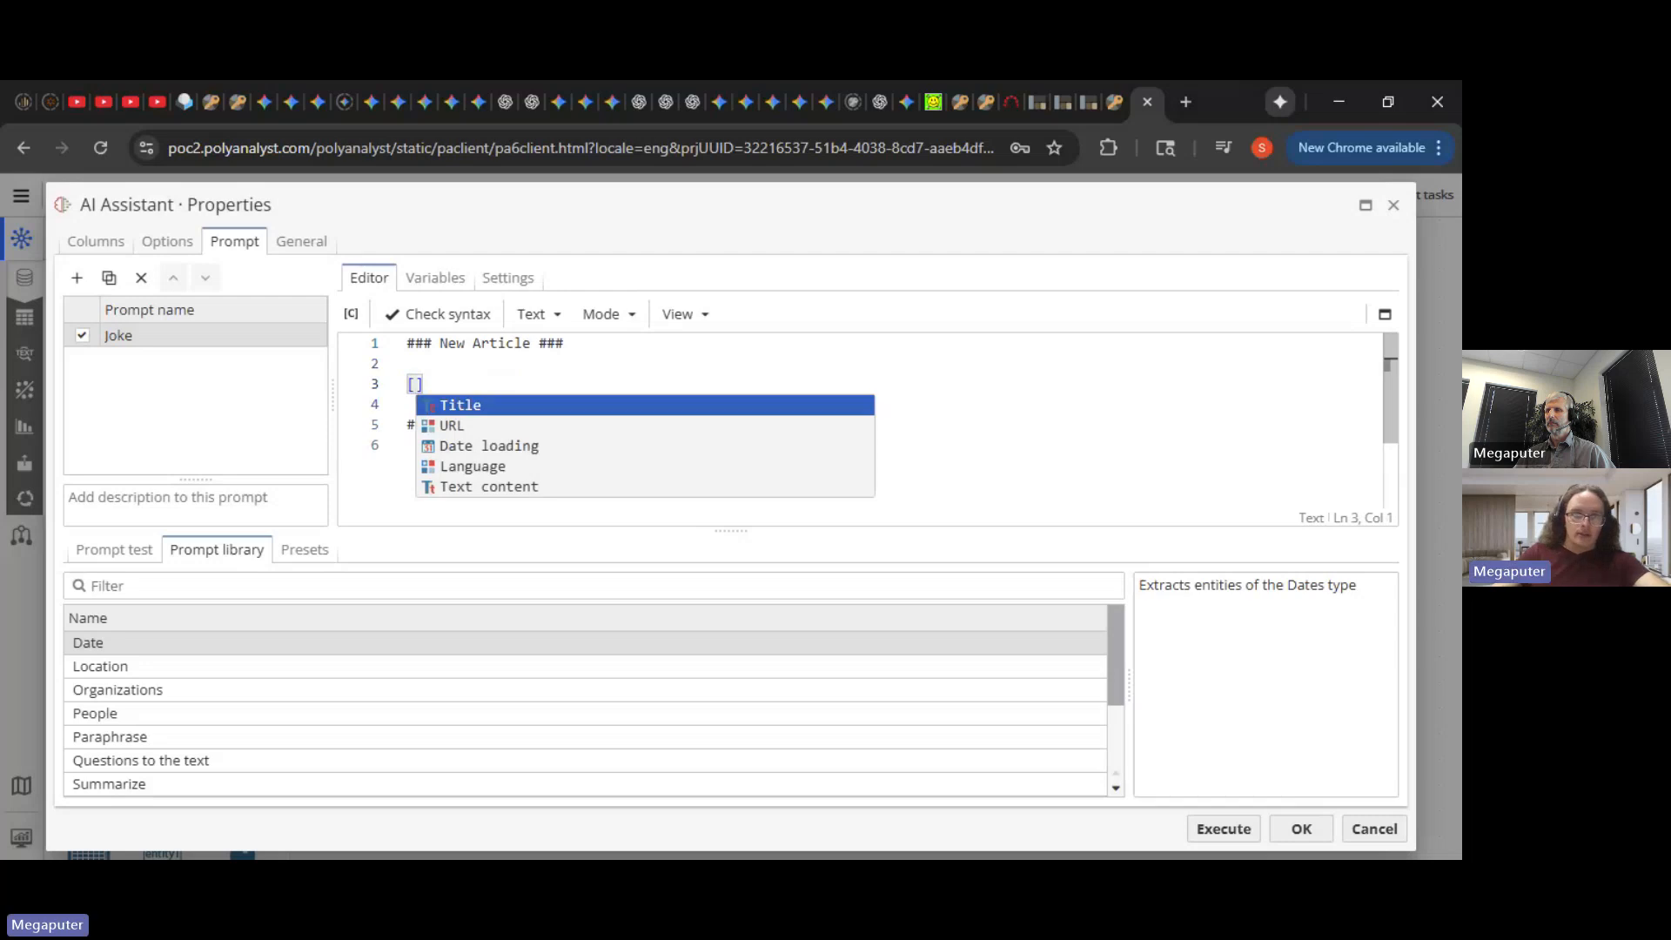
key(Down)
key(Down)
key(Down)
key(Down)
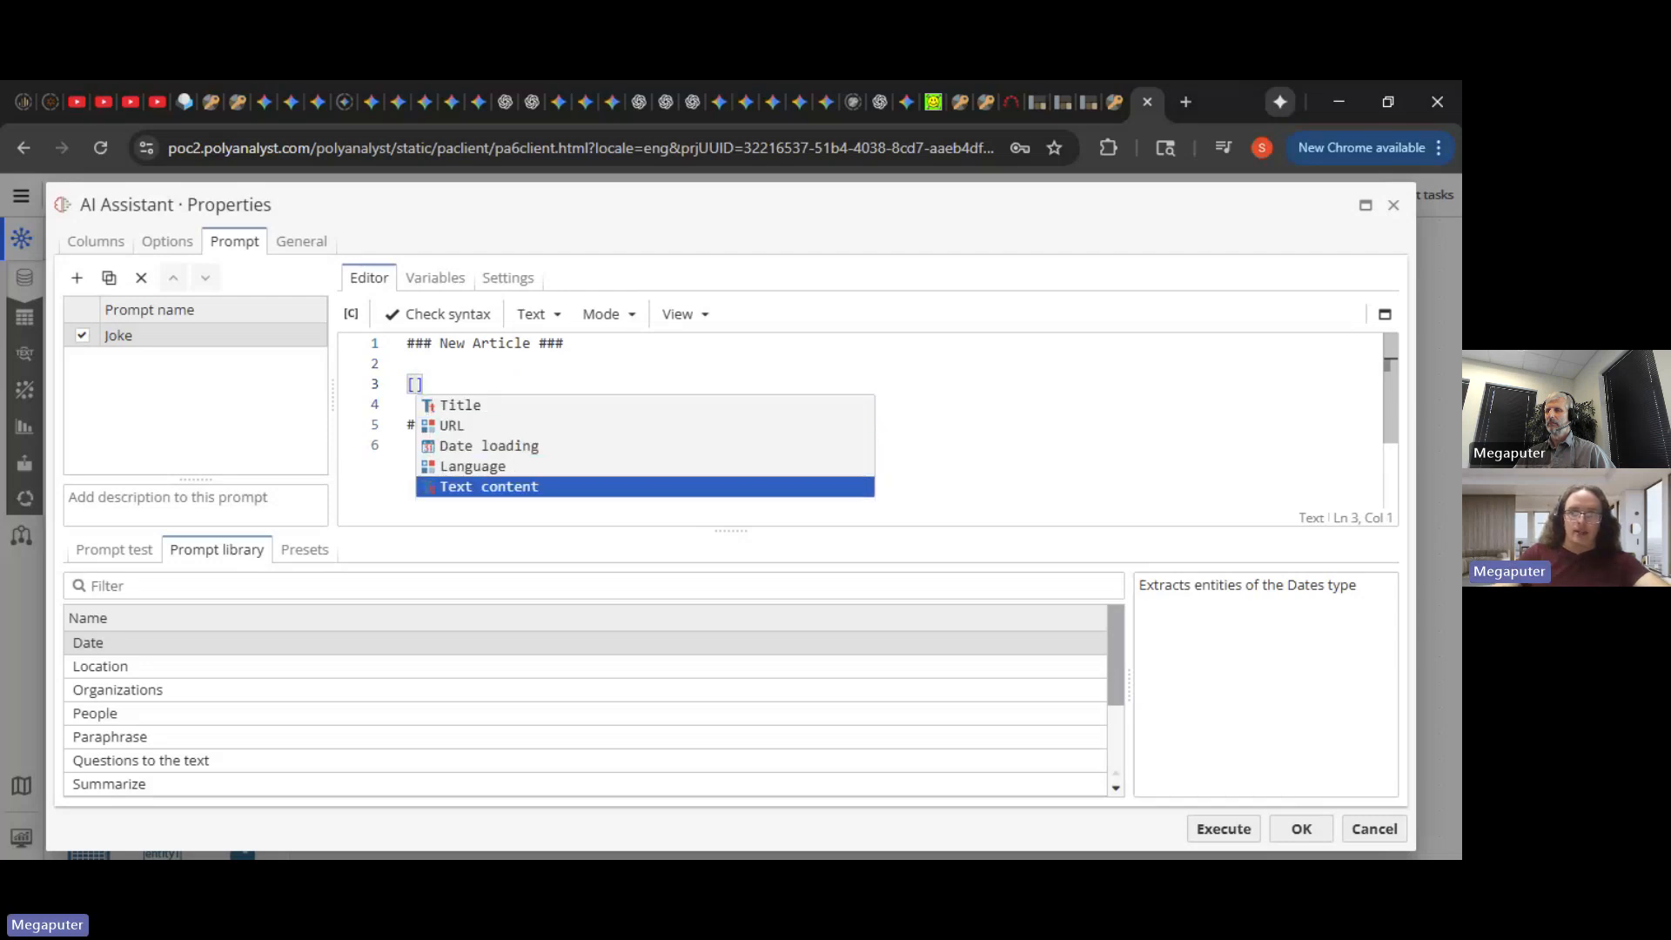
key(Return)
key(Right)
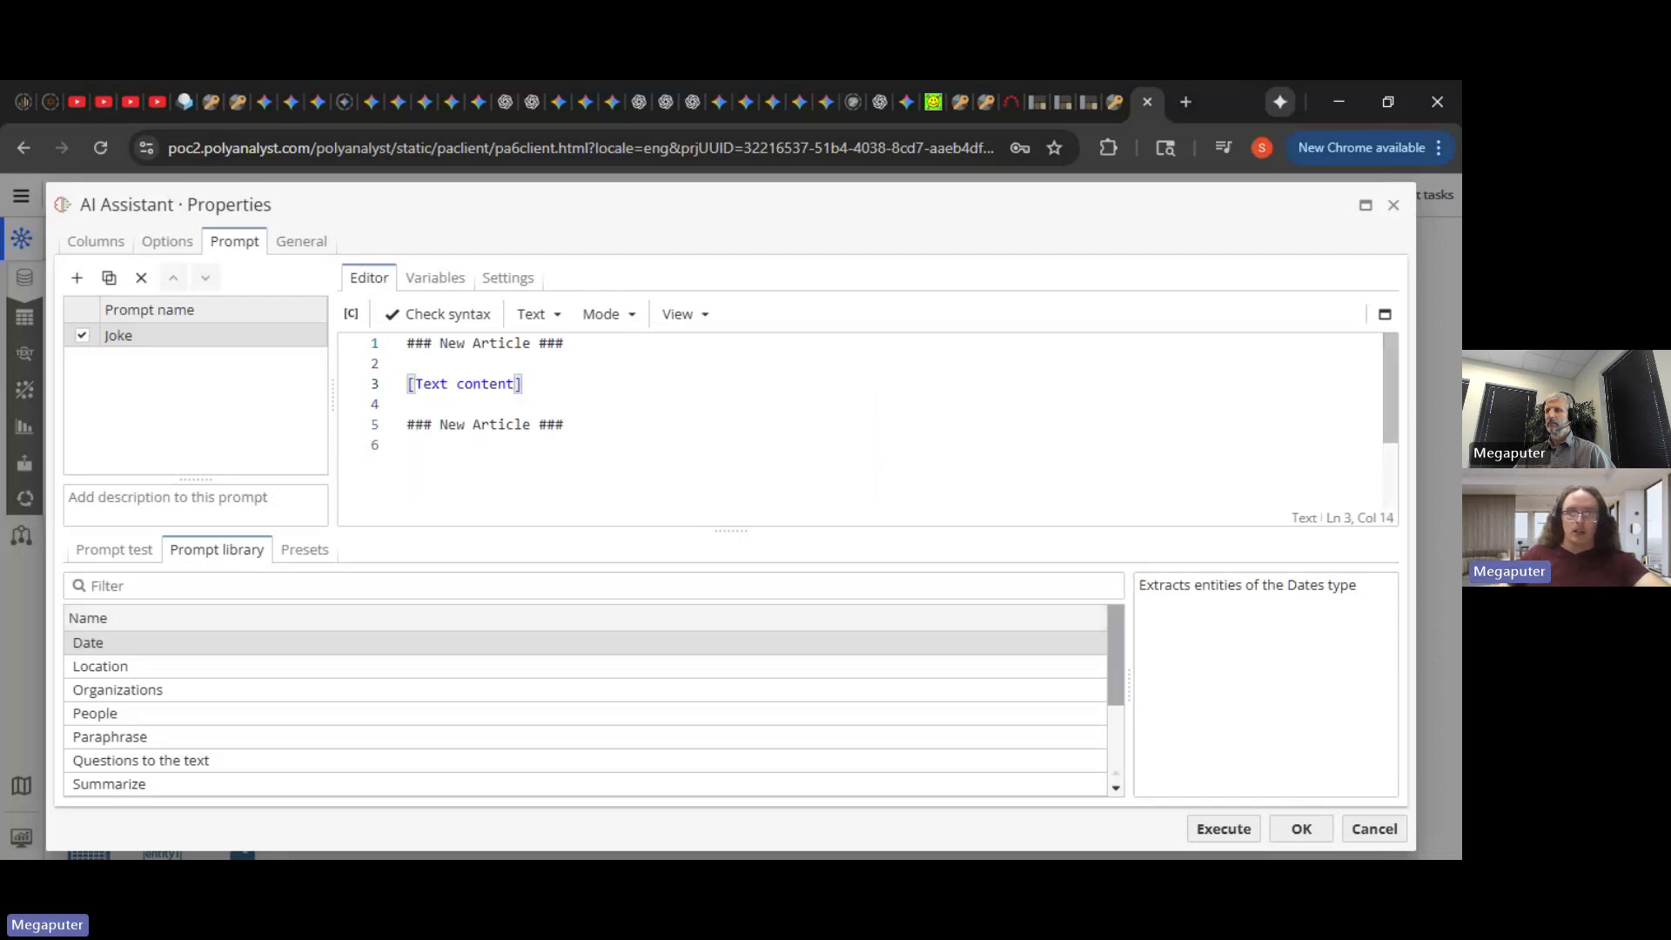
click(1295, 831)
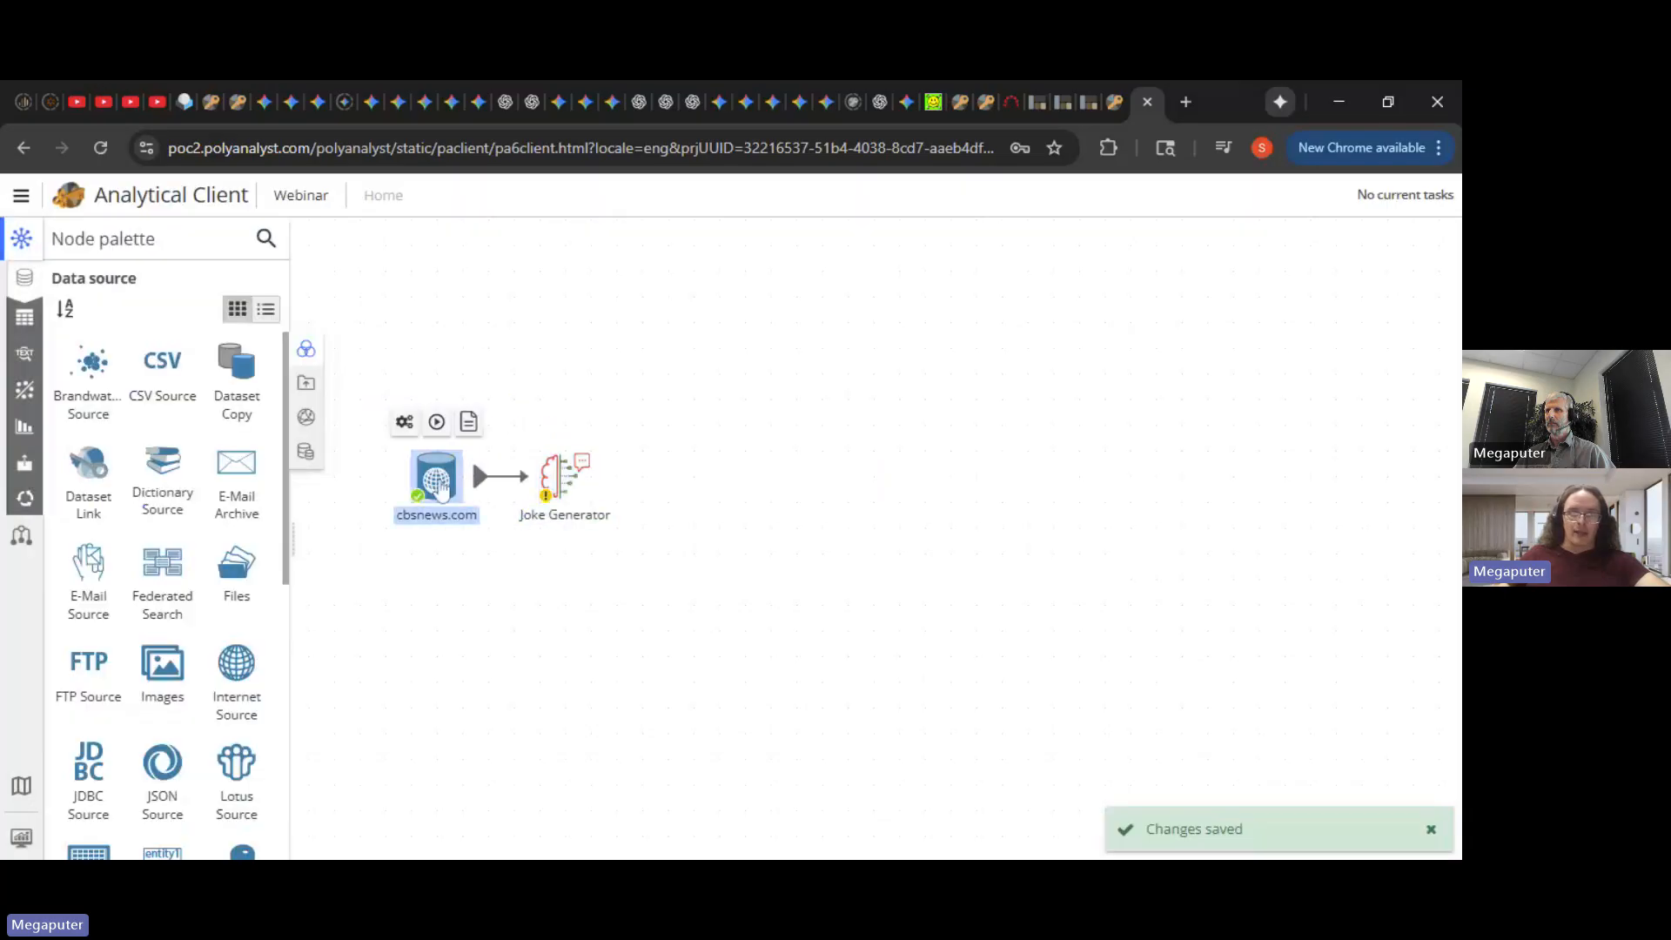
- Open the cbsnews.com dataset view, then reopen the Joke Generator's Joke prompt
double_click(470, 452)
click(1115, 102)
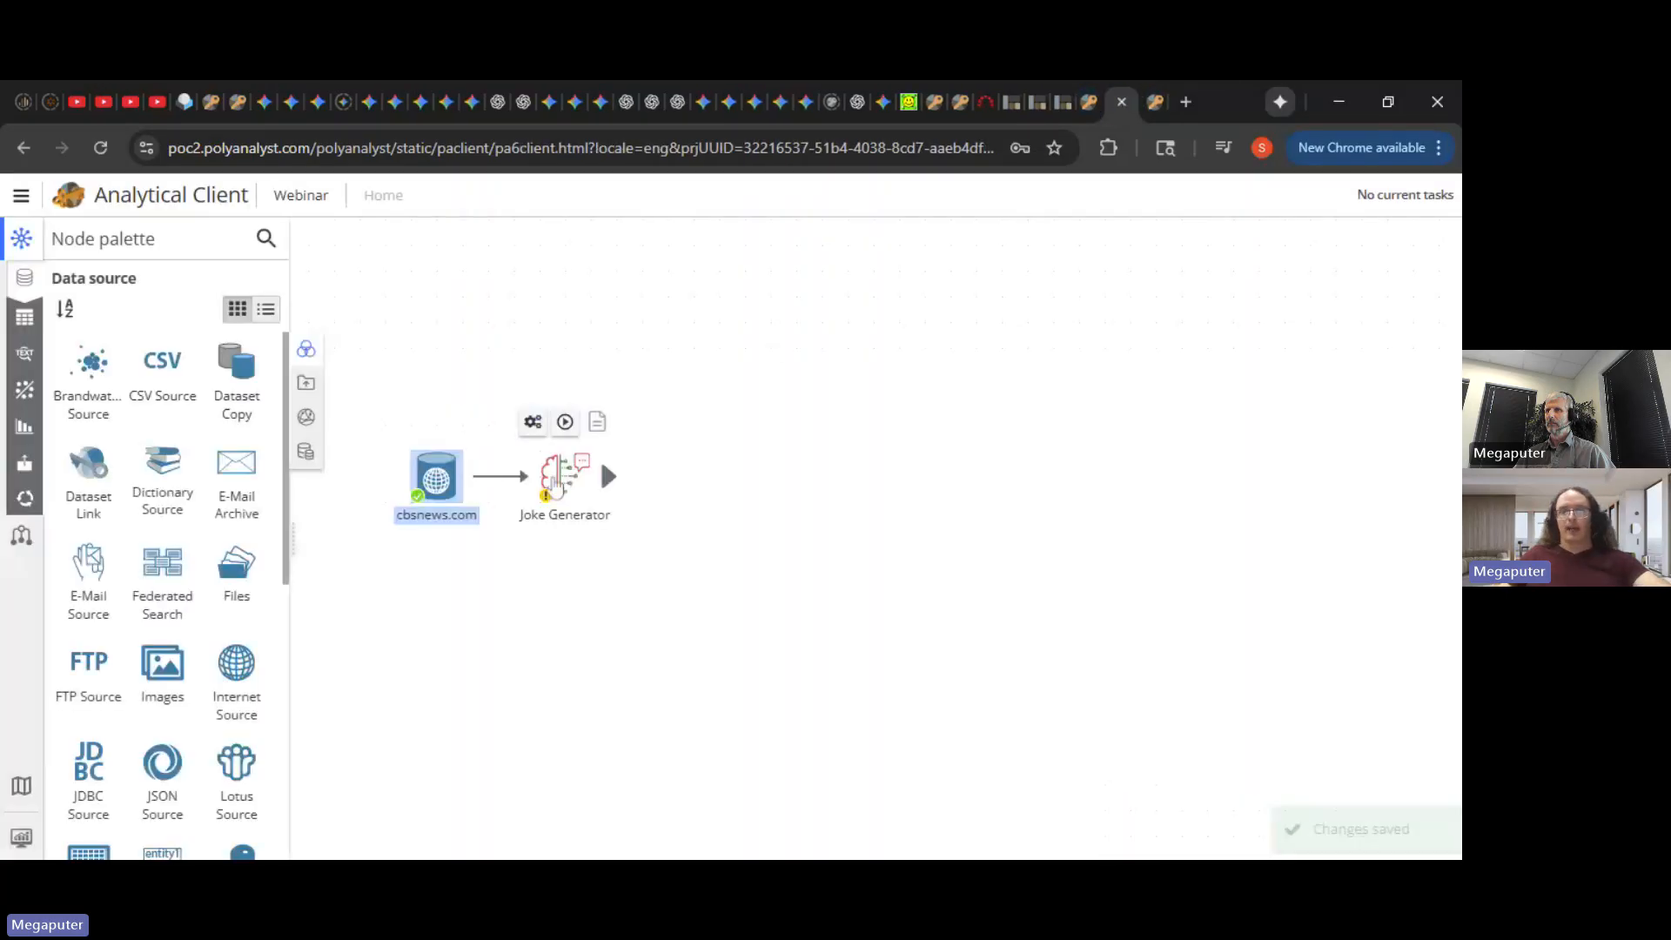
double_click(598, 457)
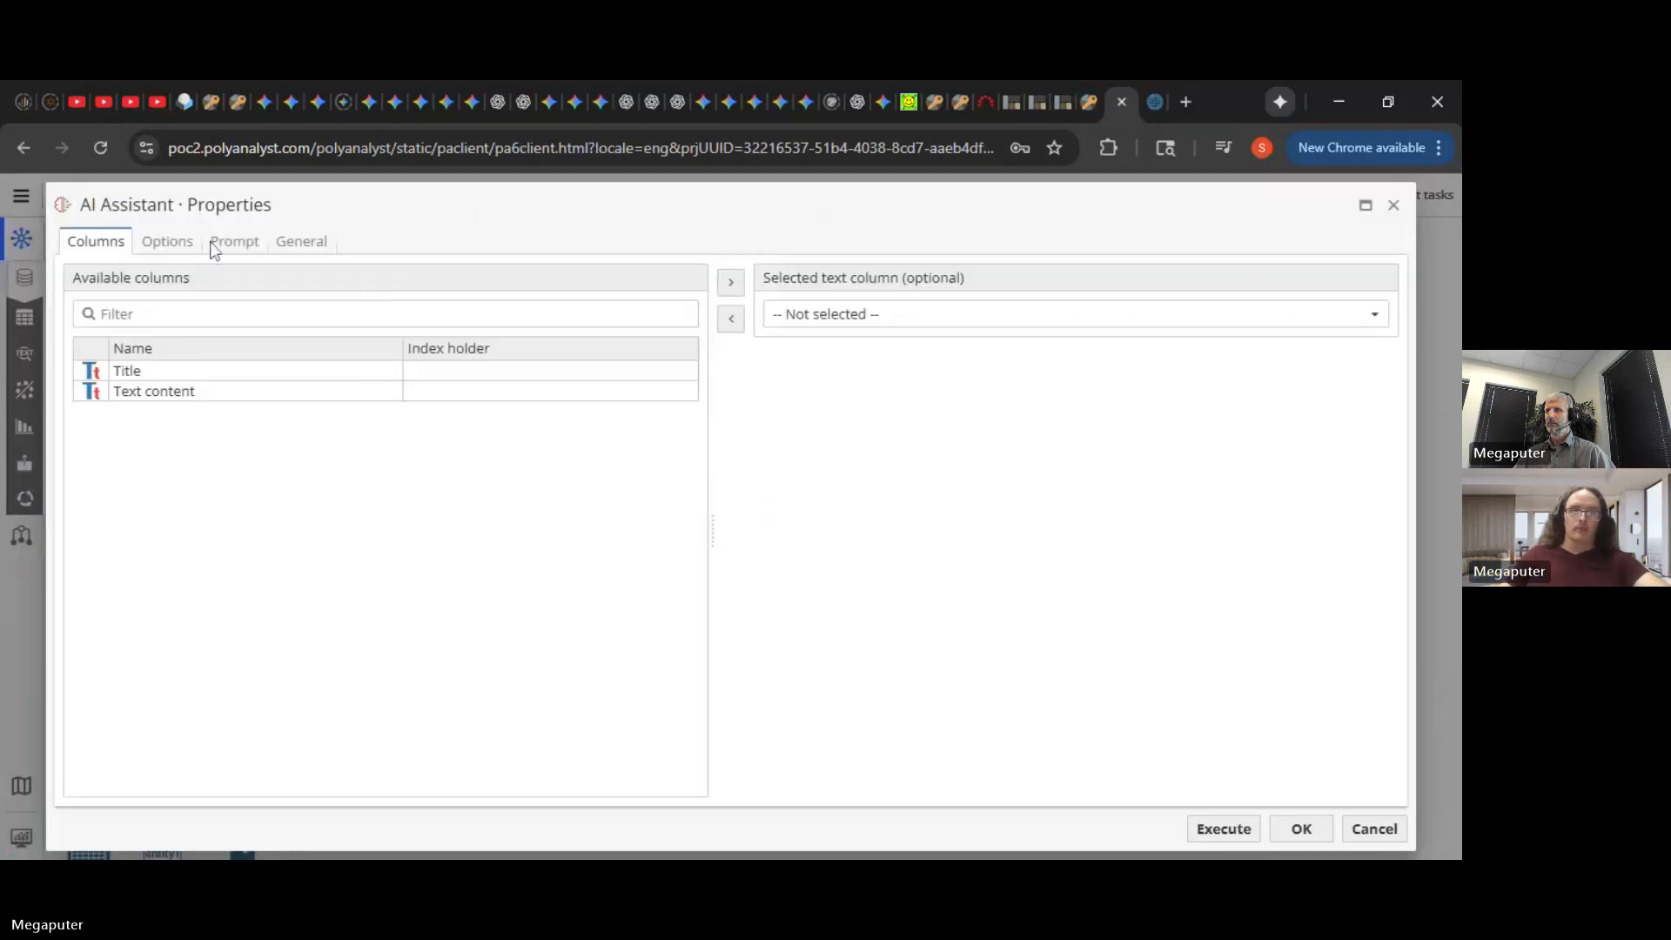
click(174, 244)
click(233, 243)
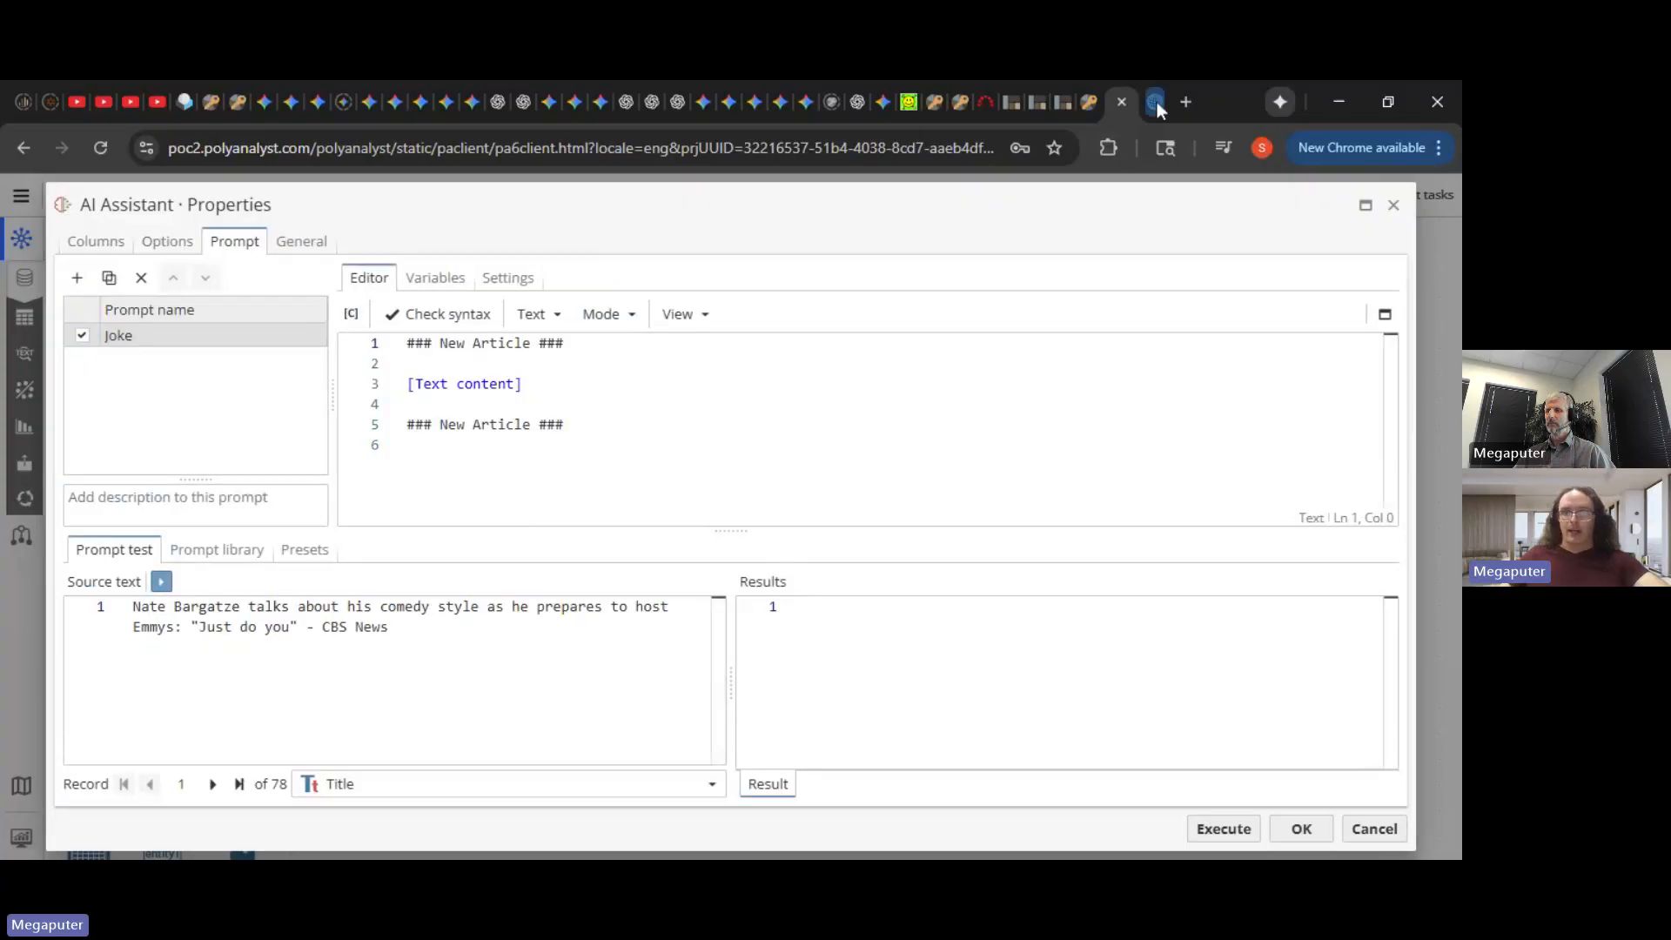
- Check the second article's full text in the dataset, then return to the Joke prompt
click(1156, 100)
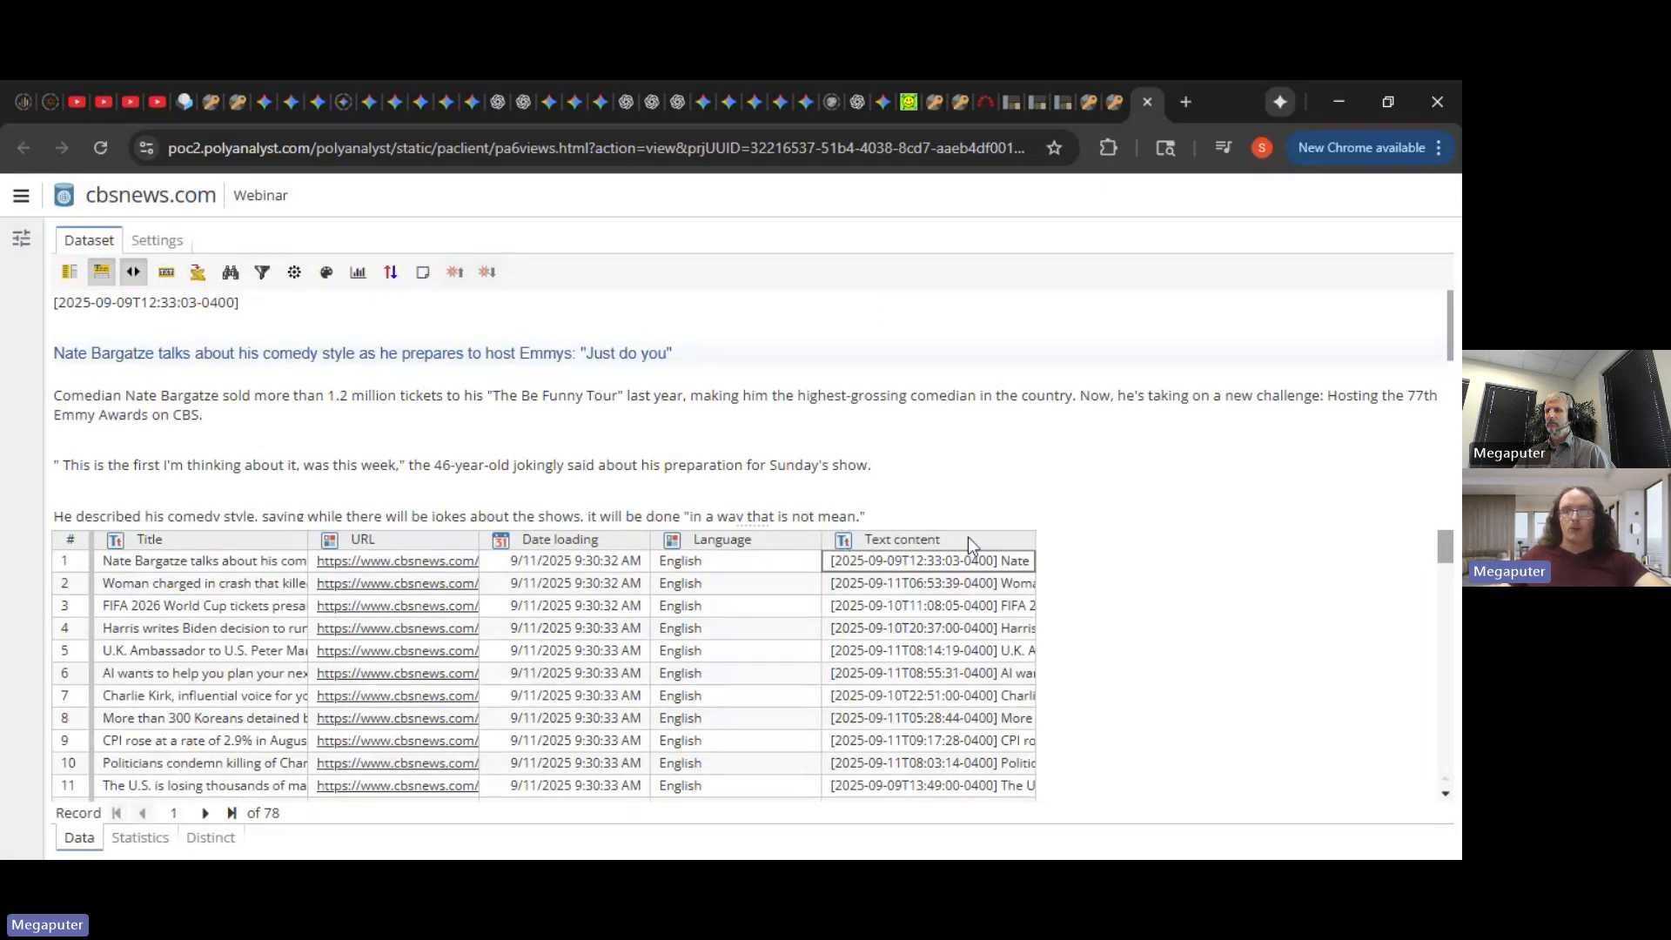
click(965, 576)
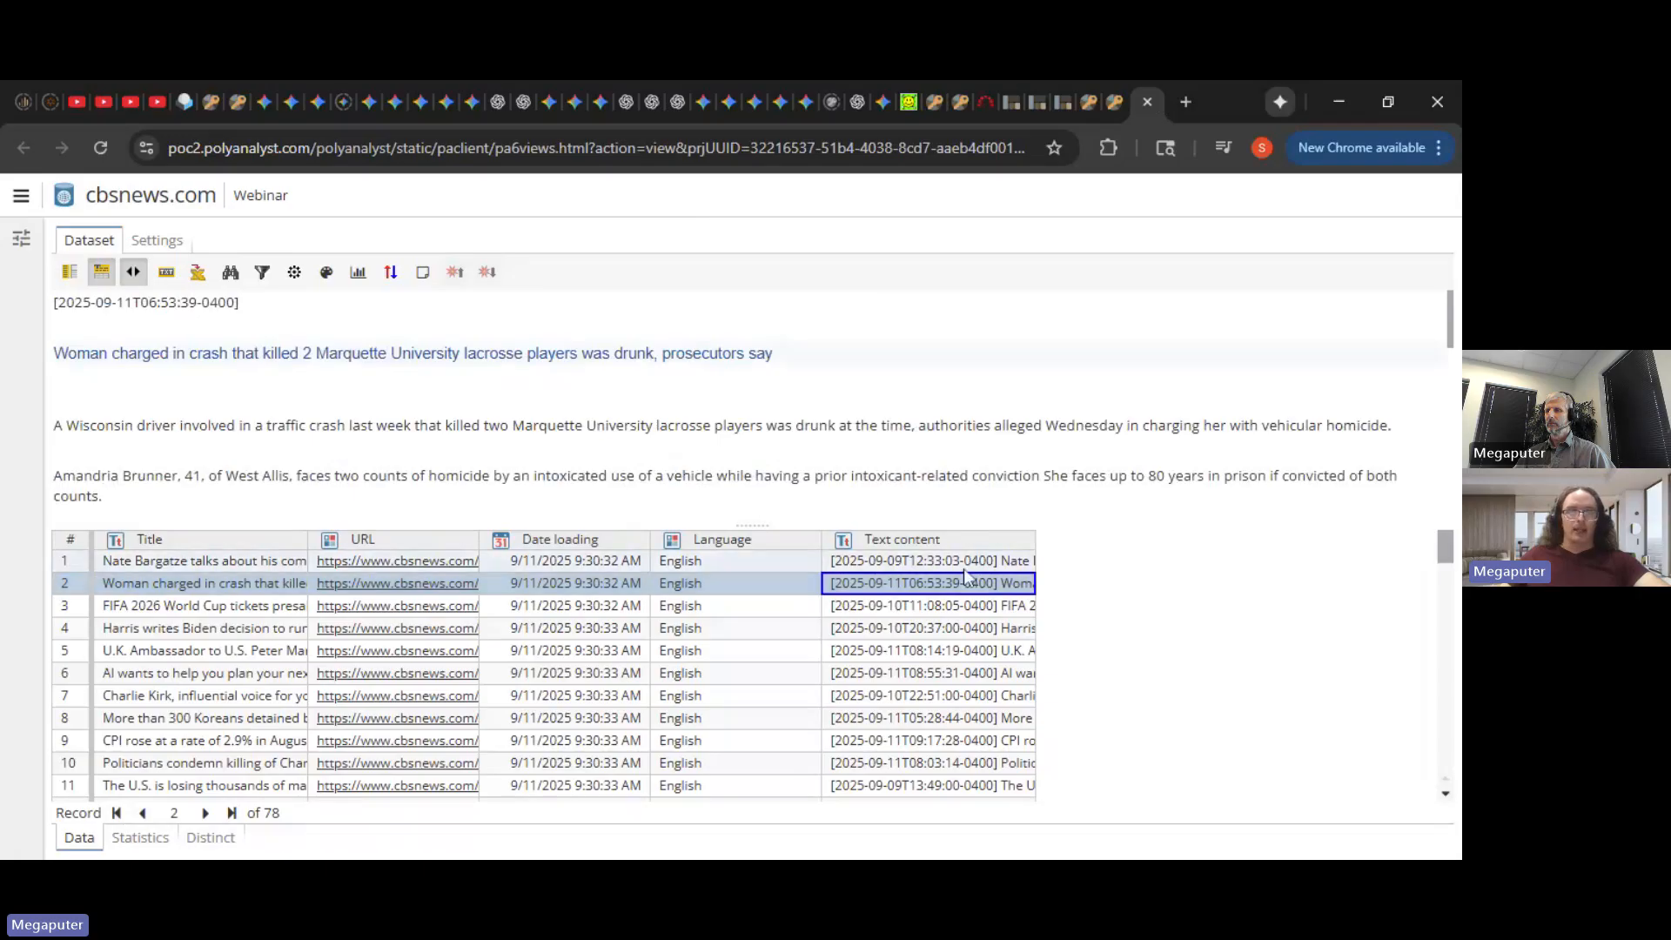
click(1118, 103)
click(524, 384)
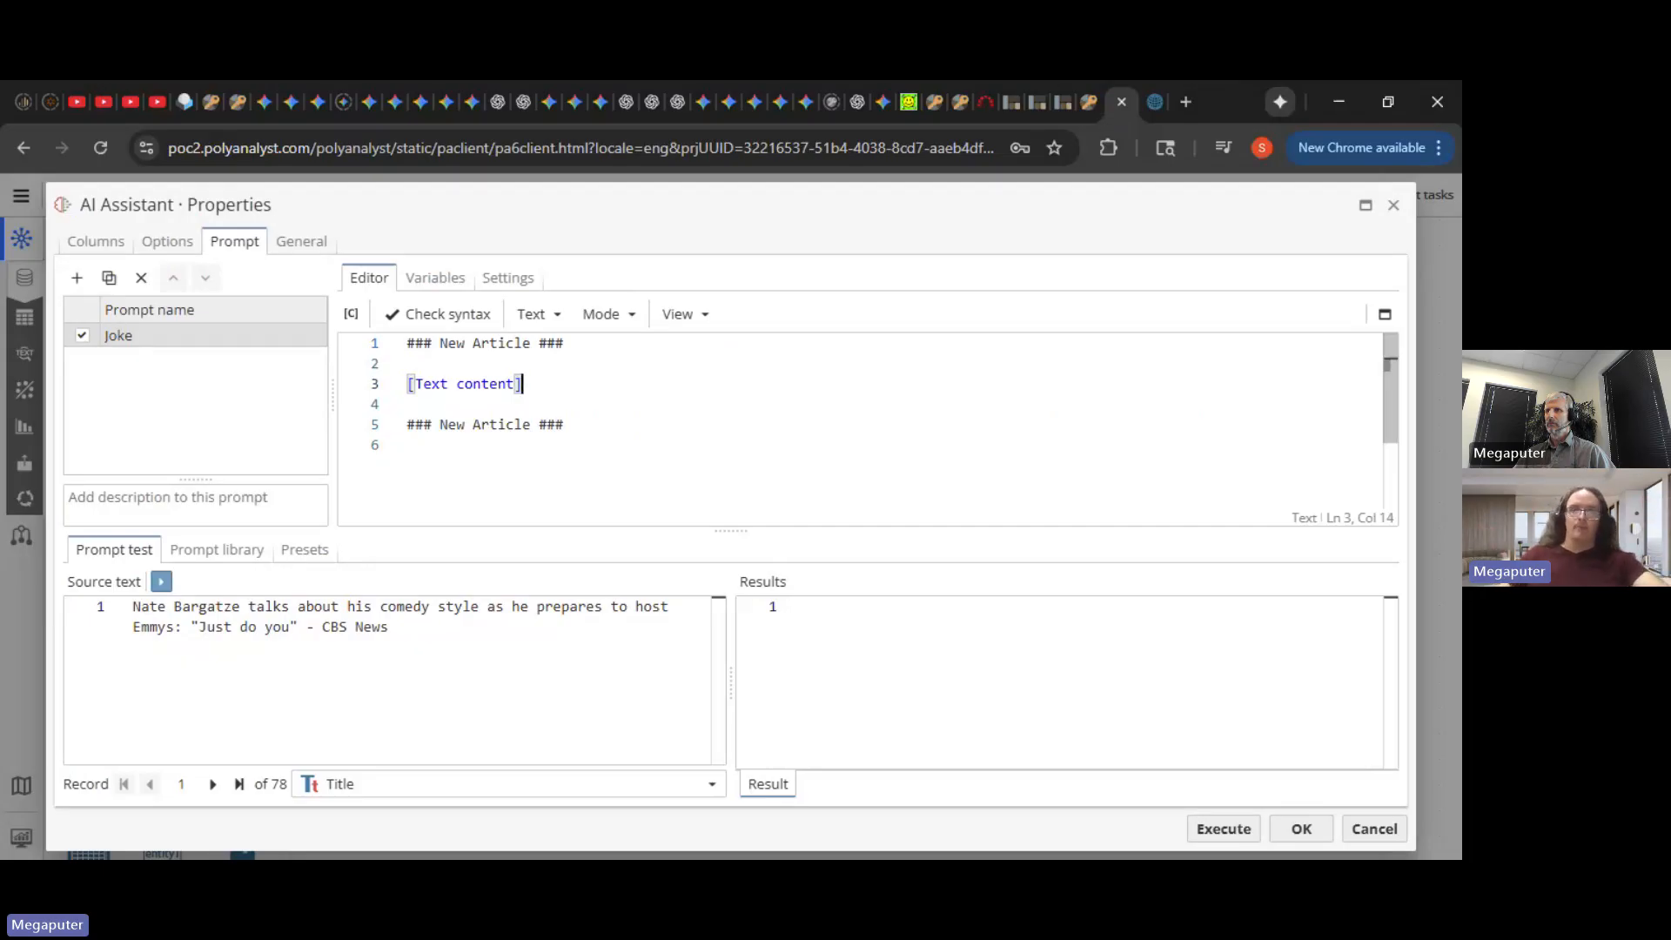
- Add the line 'Tell me a joke based on this news article. The joke should be original and funny. Reply using the following form:'
click(407, 445)
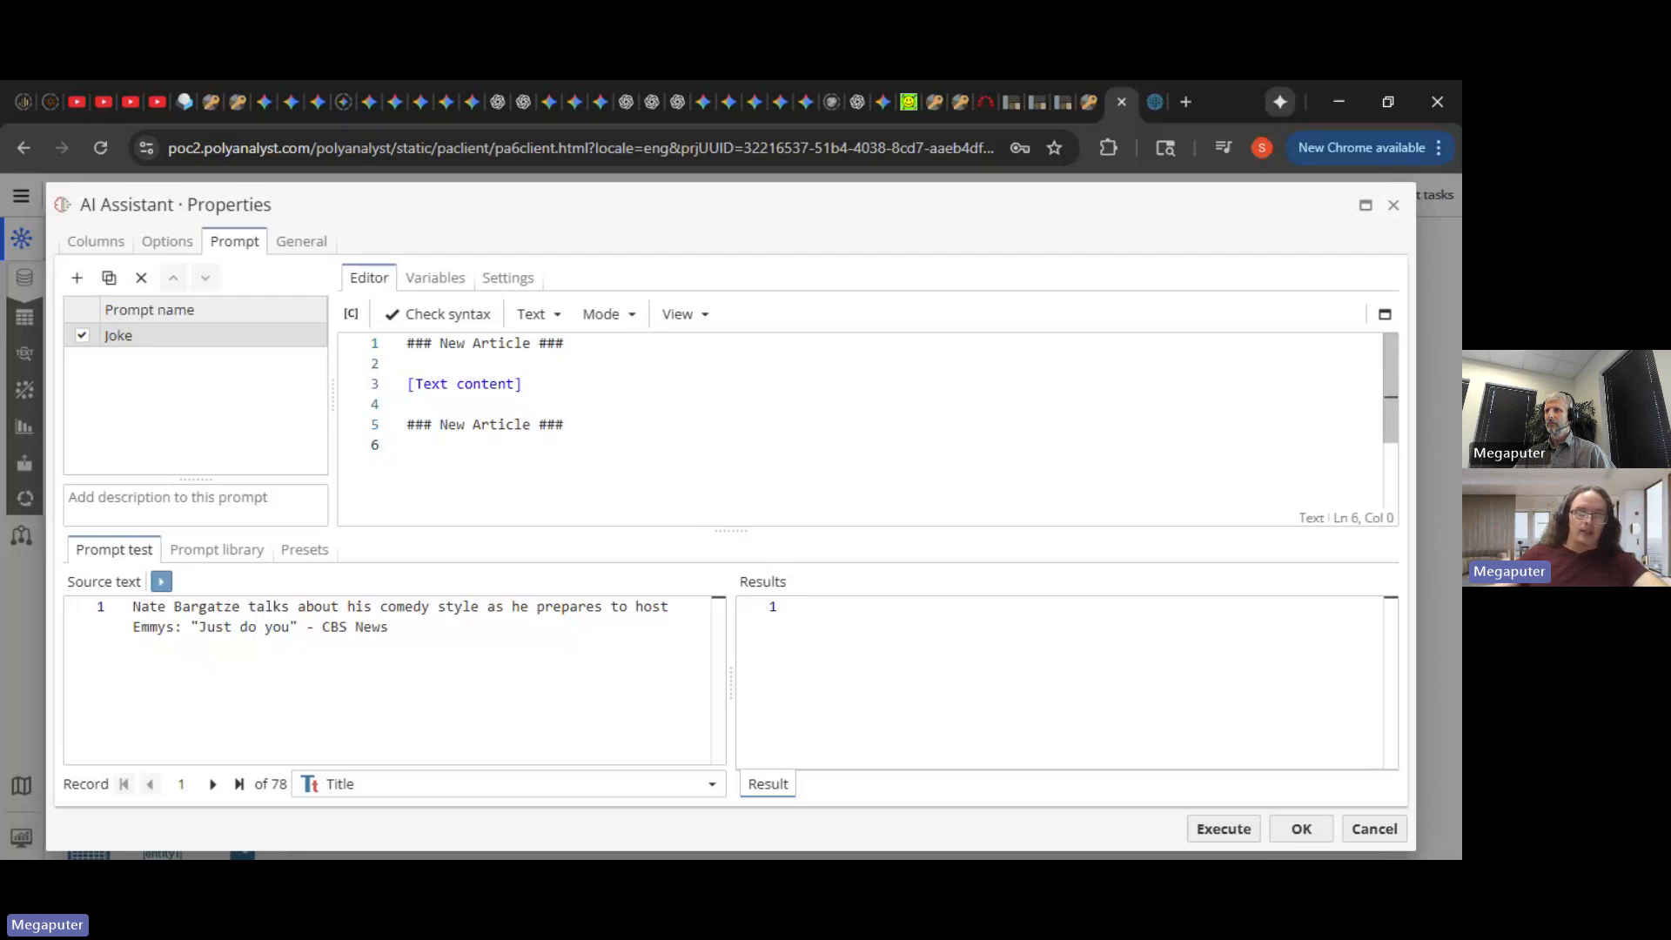
key(Return)
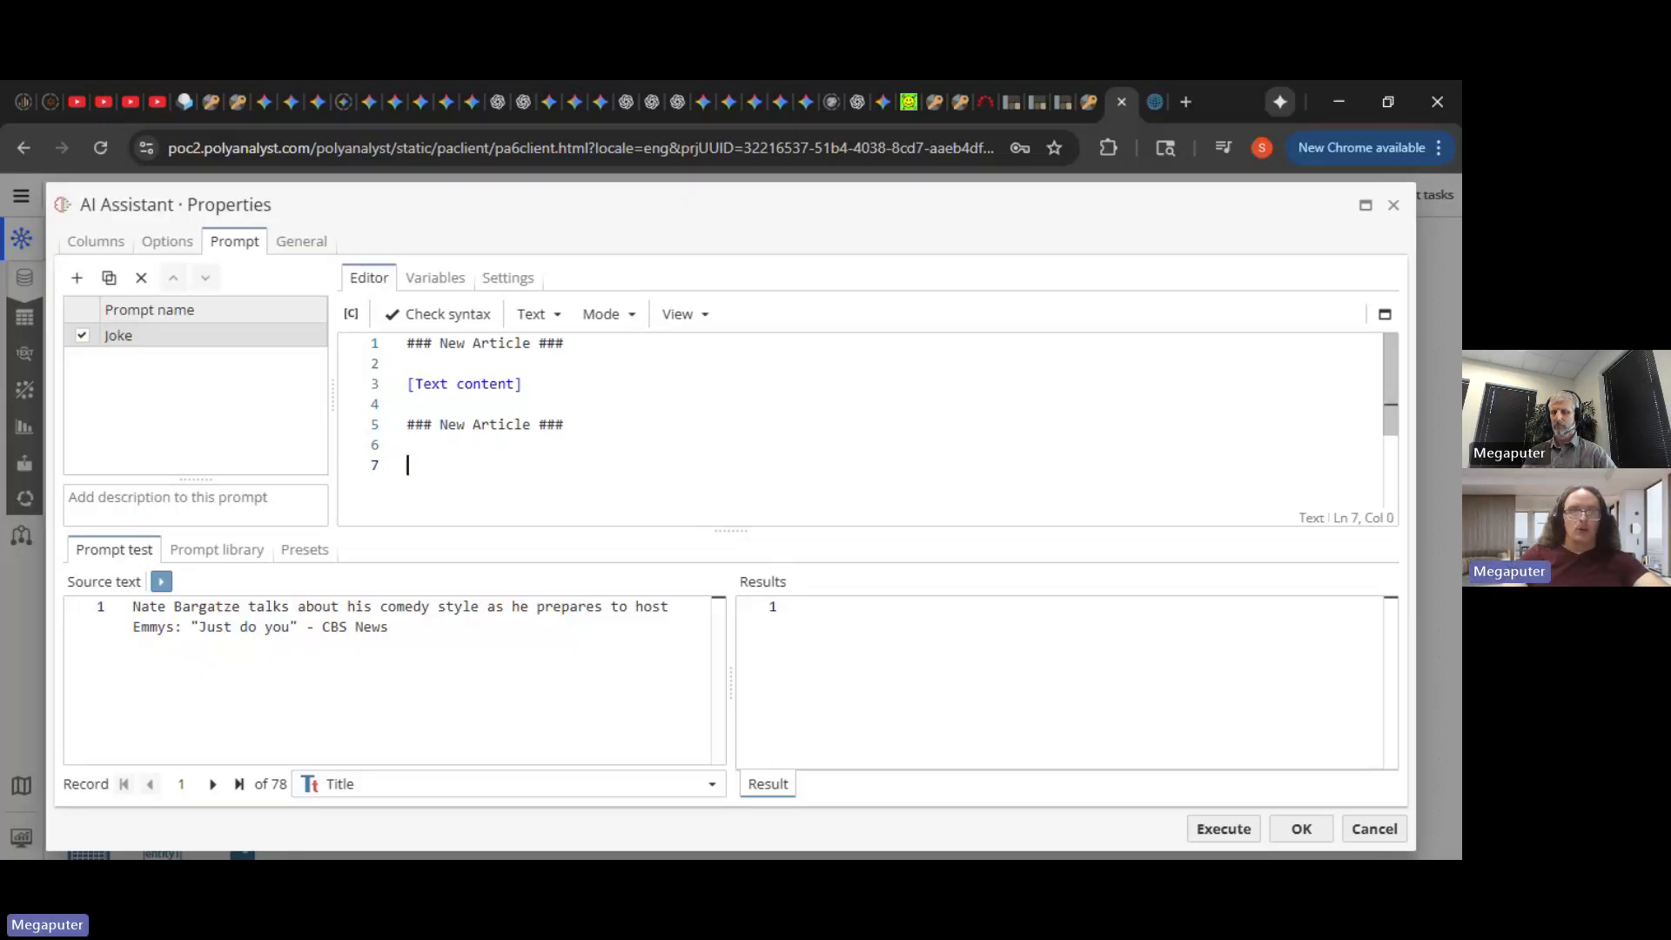
text(Tell me a jo)
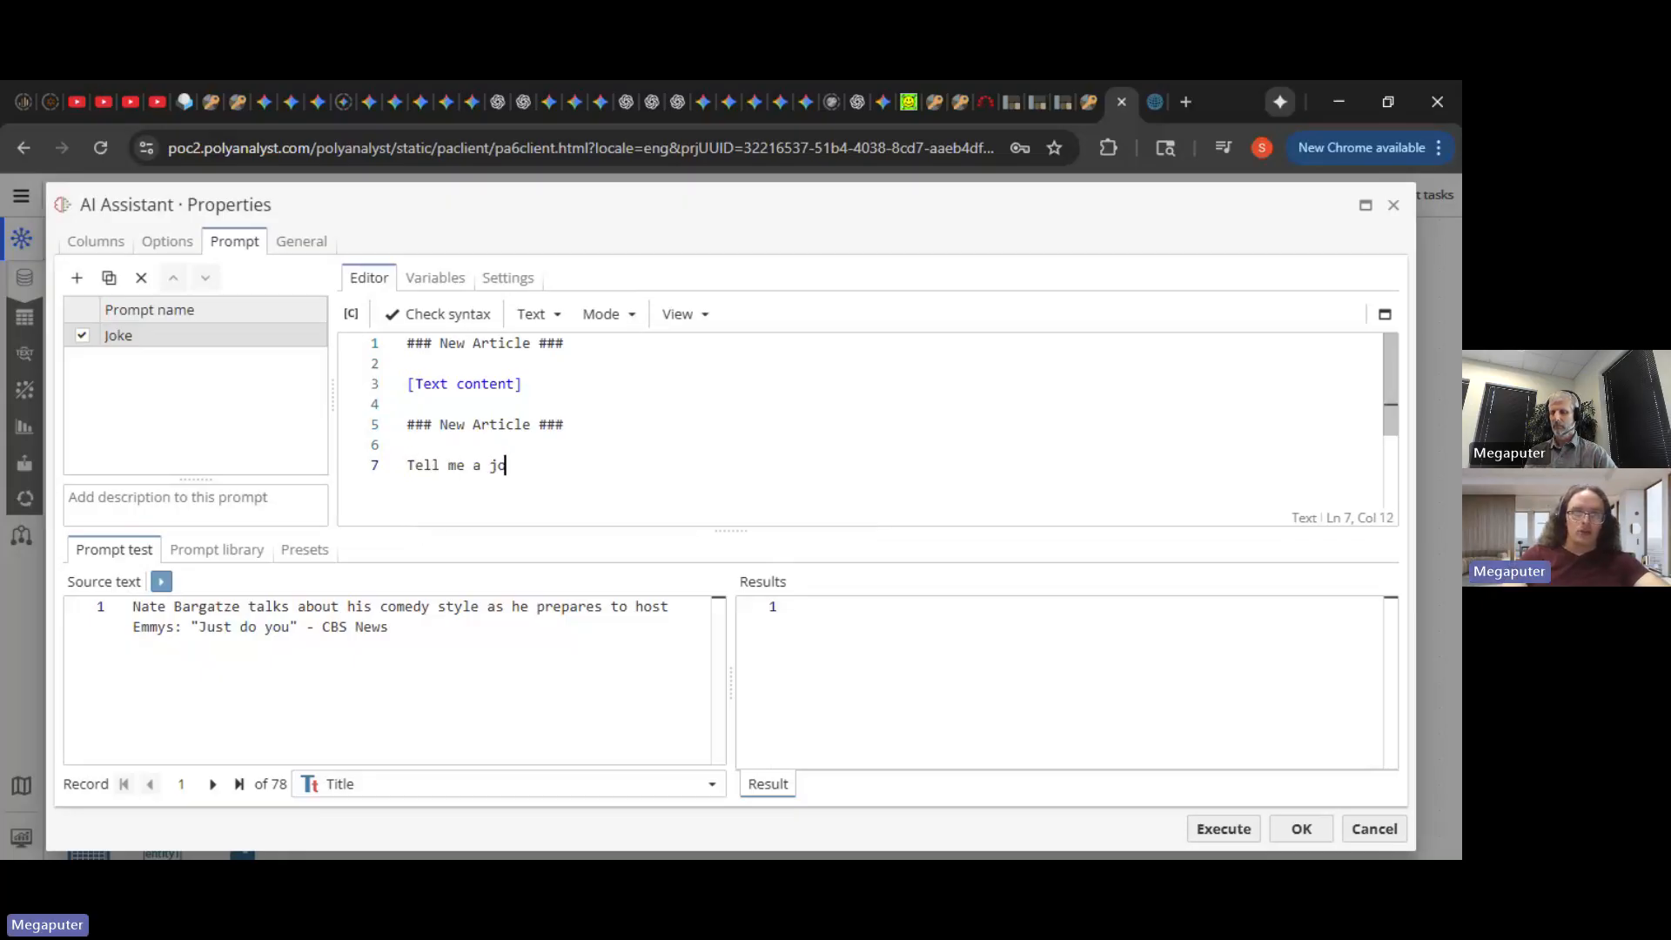
text(ke based on t)
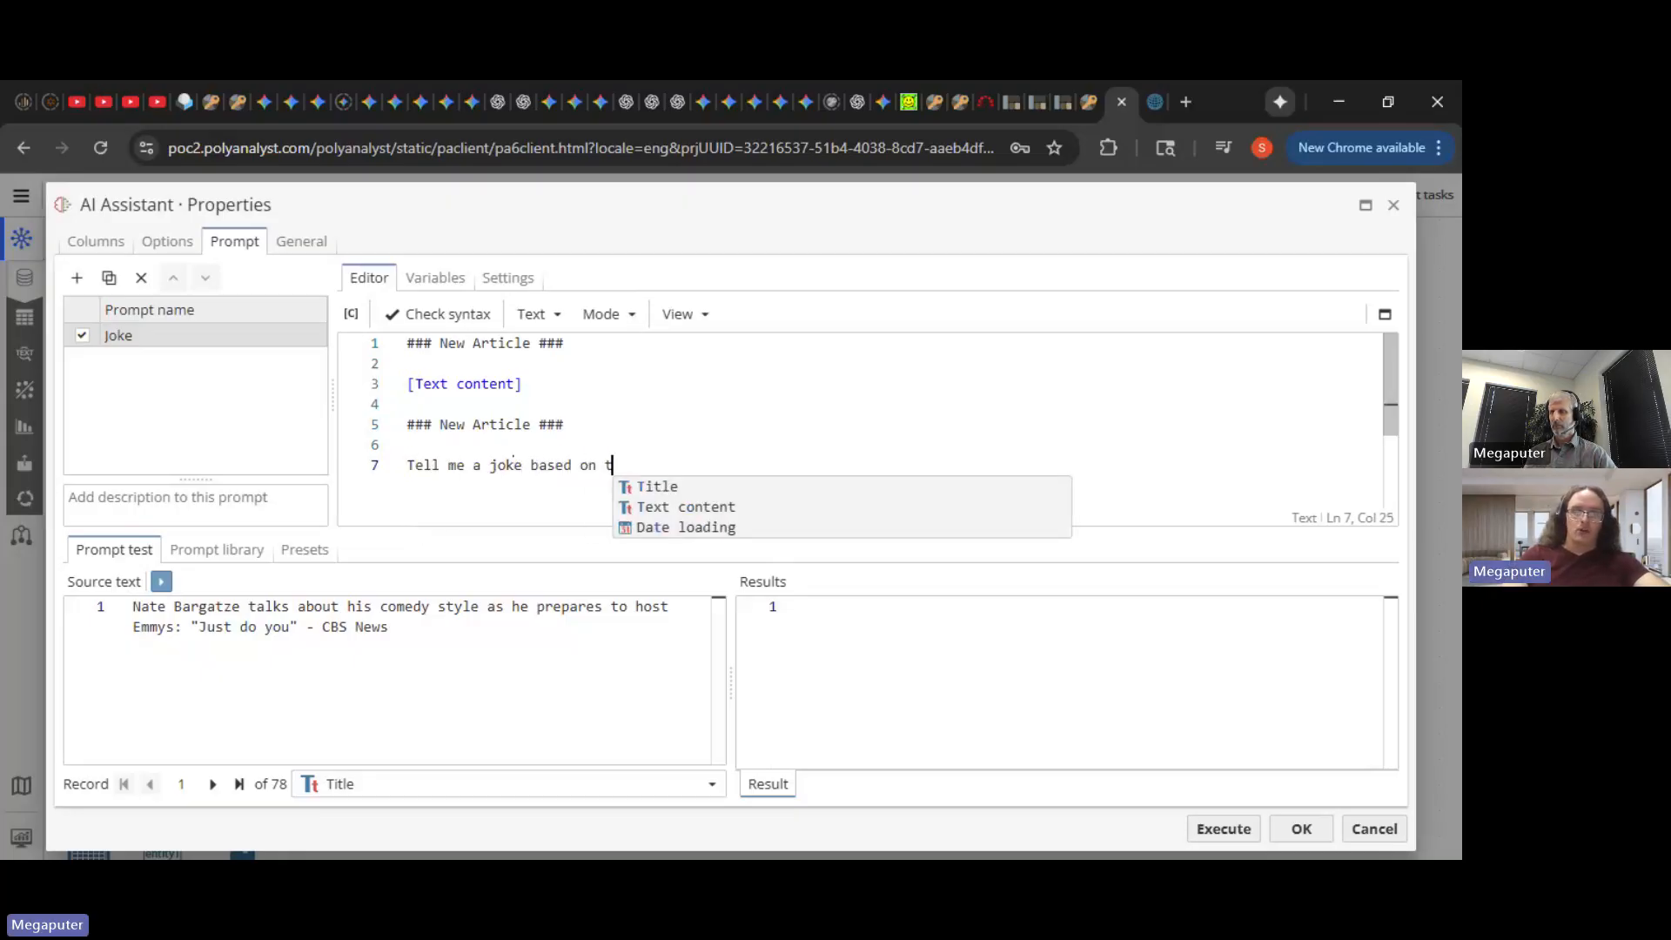
text(his news article.)
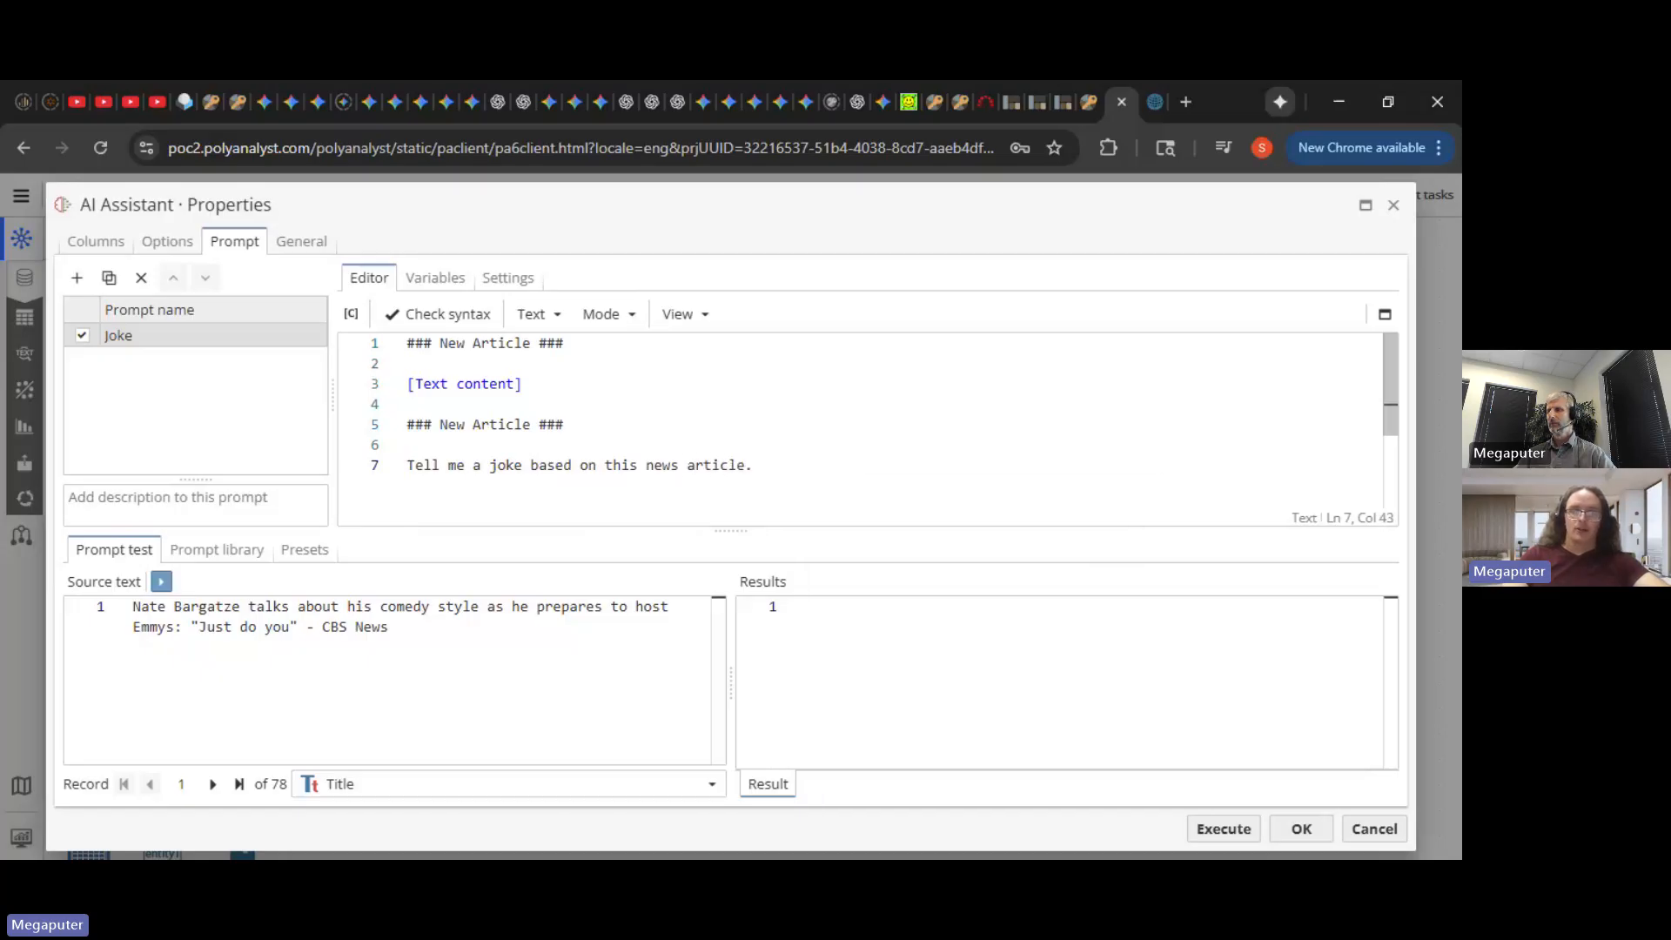
text( The joke should be orig)
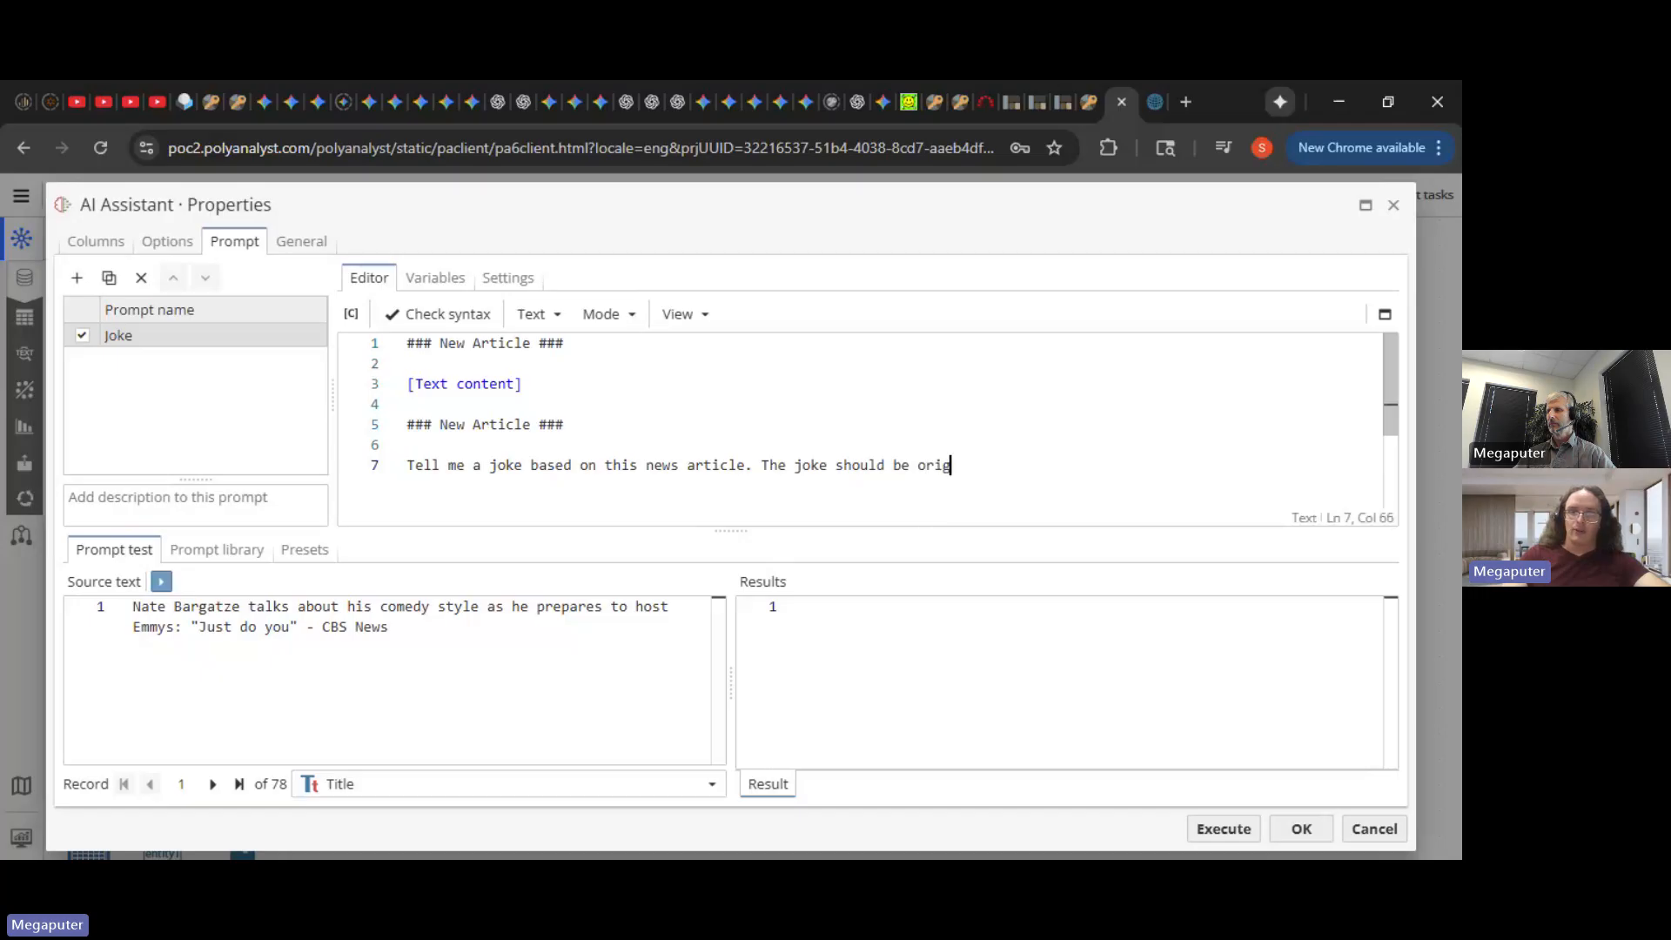
text(inal and funny.)
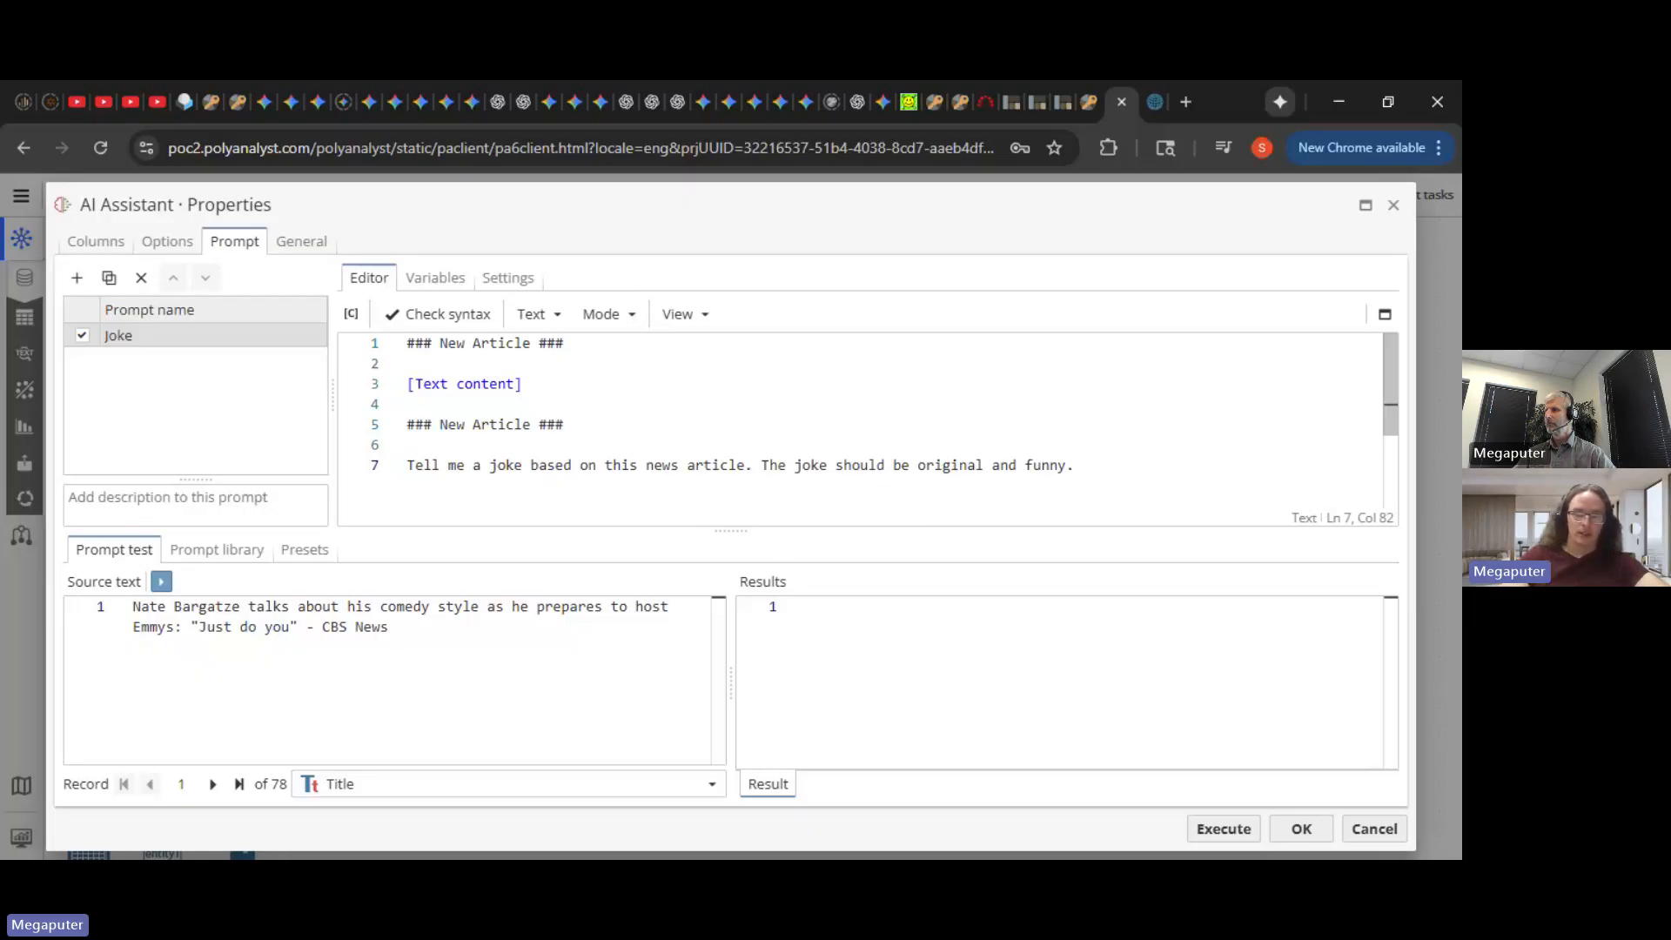
text(Re)
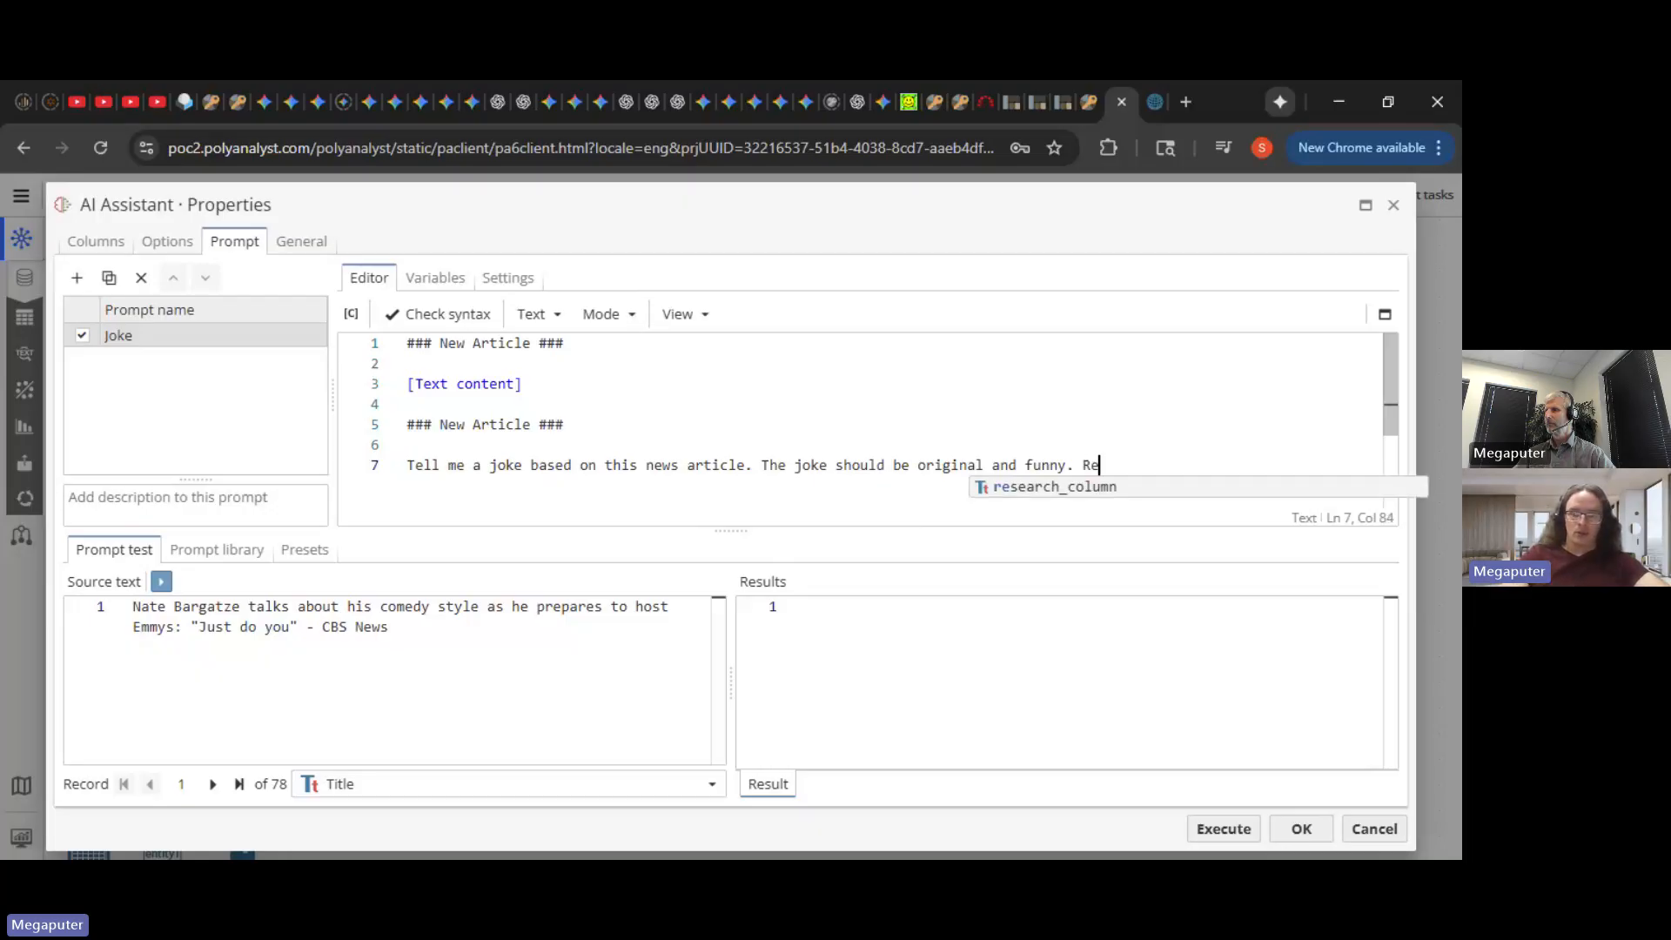
text(ply using the )
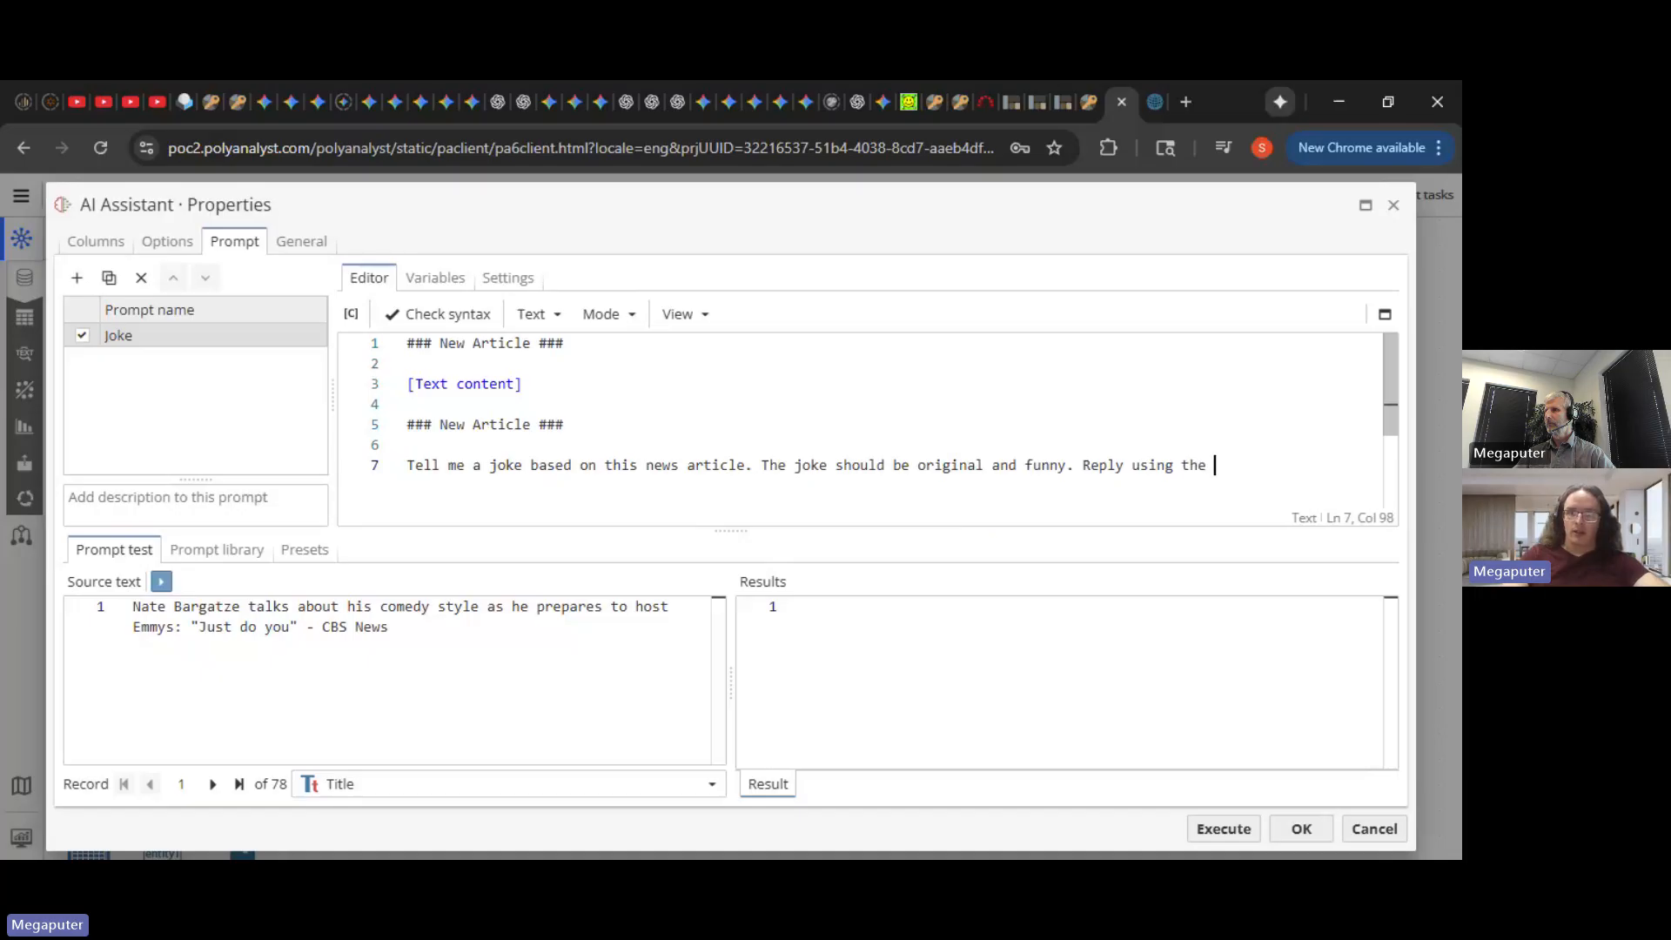
text(following form:)
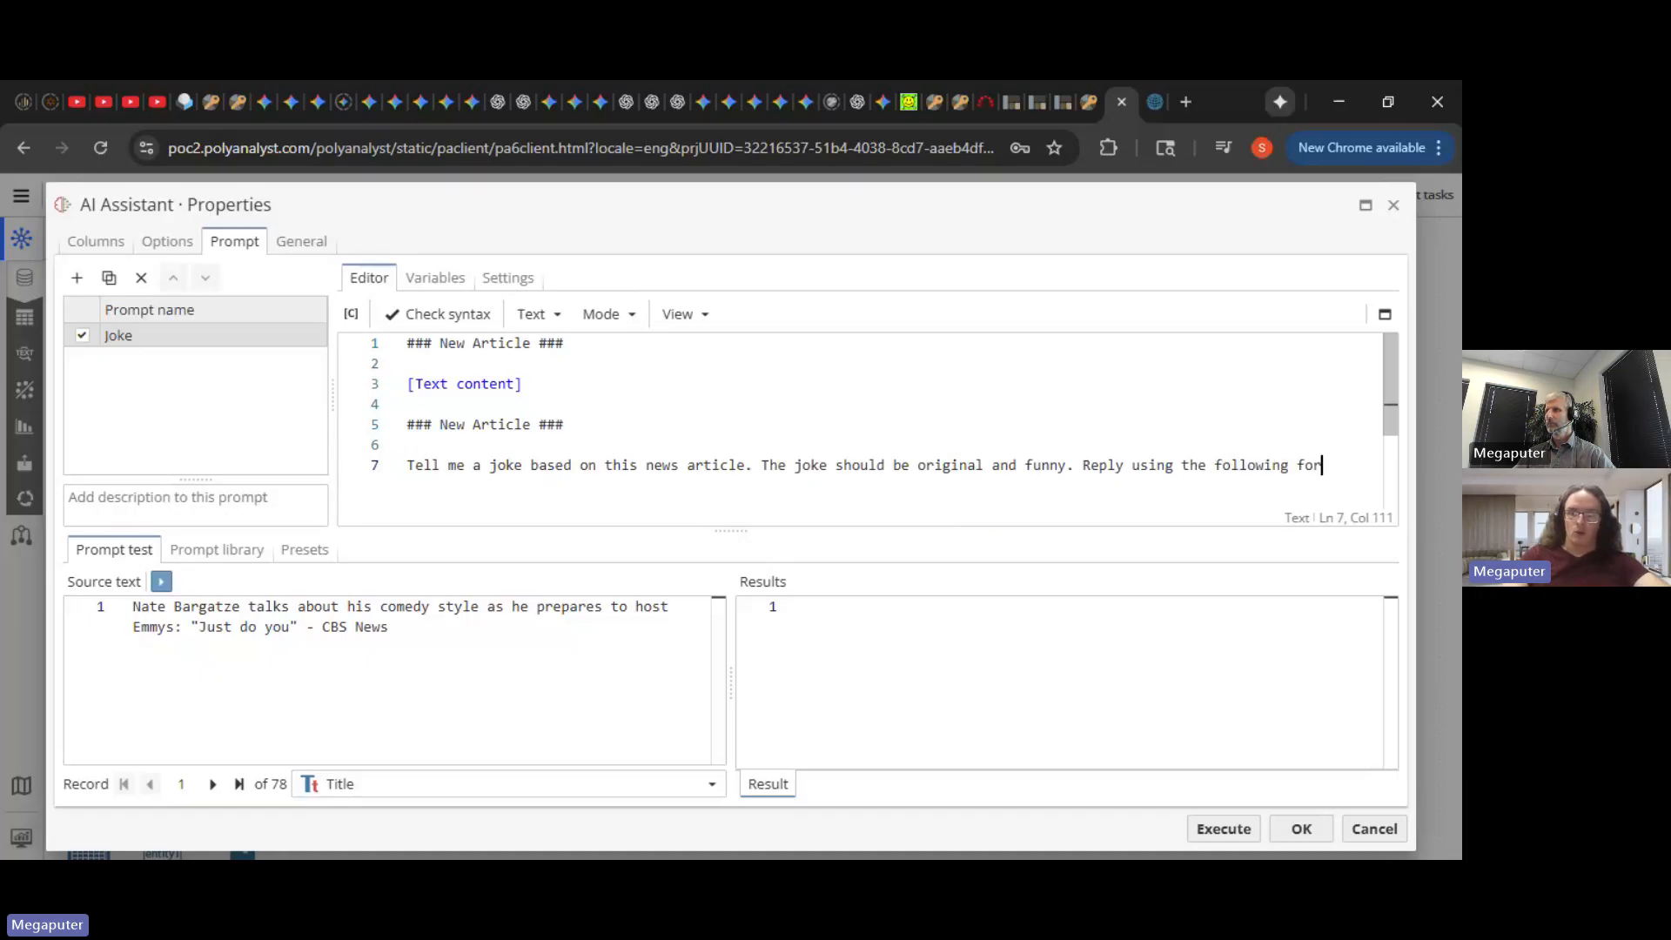
key(Return)
key(Return)
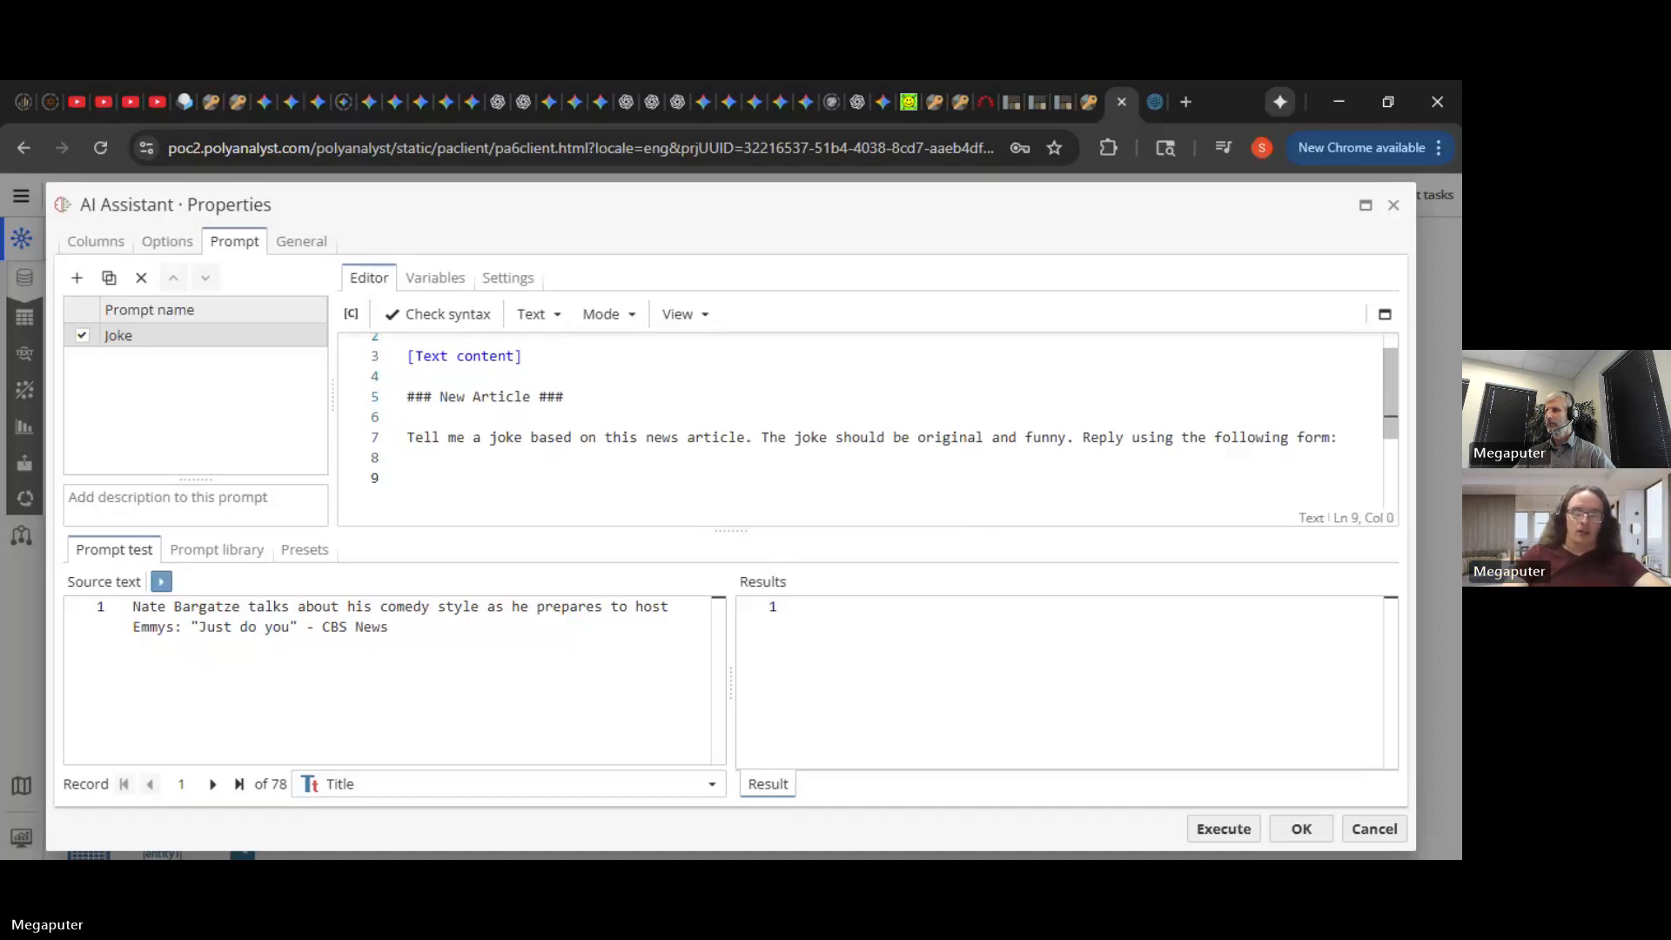
- Add the reply template lines 'Brainstorm:' and 'Joke:' below the instruction
text(Thinkin)
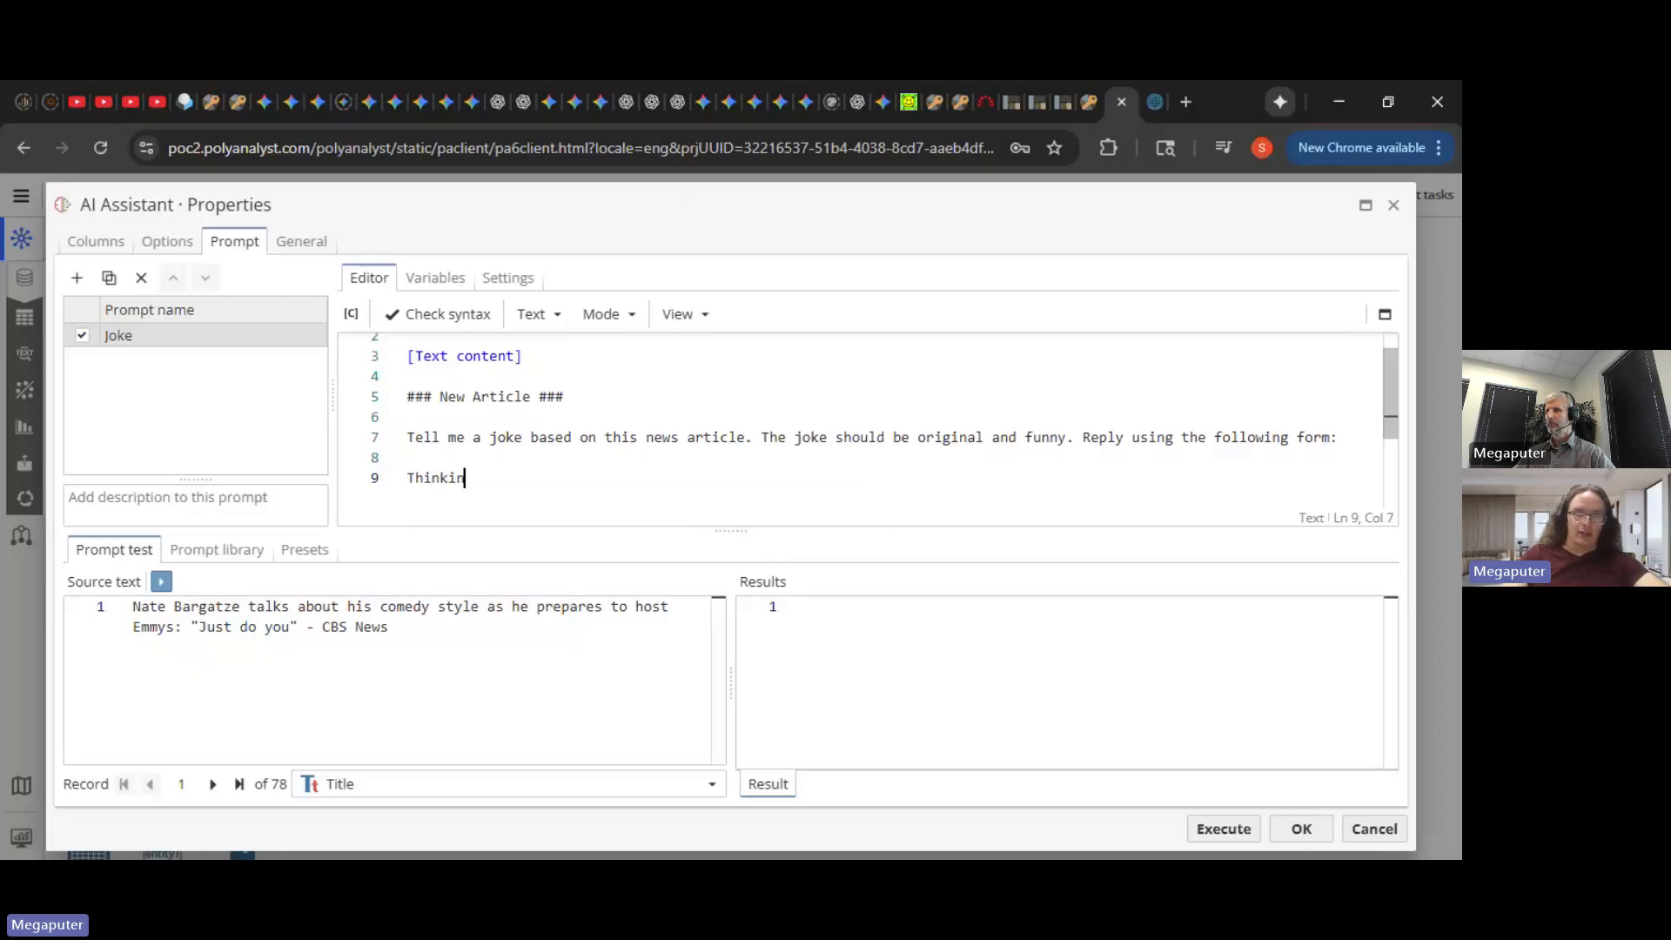
key(BackSpace)
key(BackSpace)
key(BackSpace)
key(BackSpace)
key(BackSpace)
key(BackSpace)
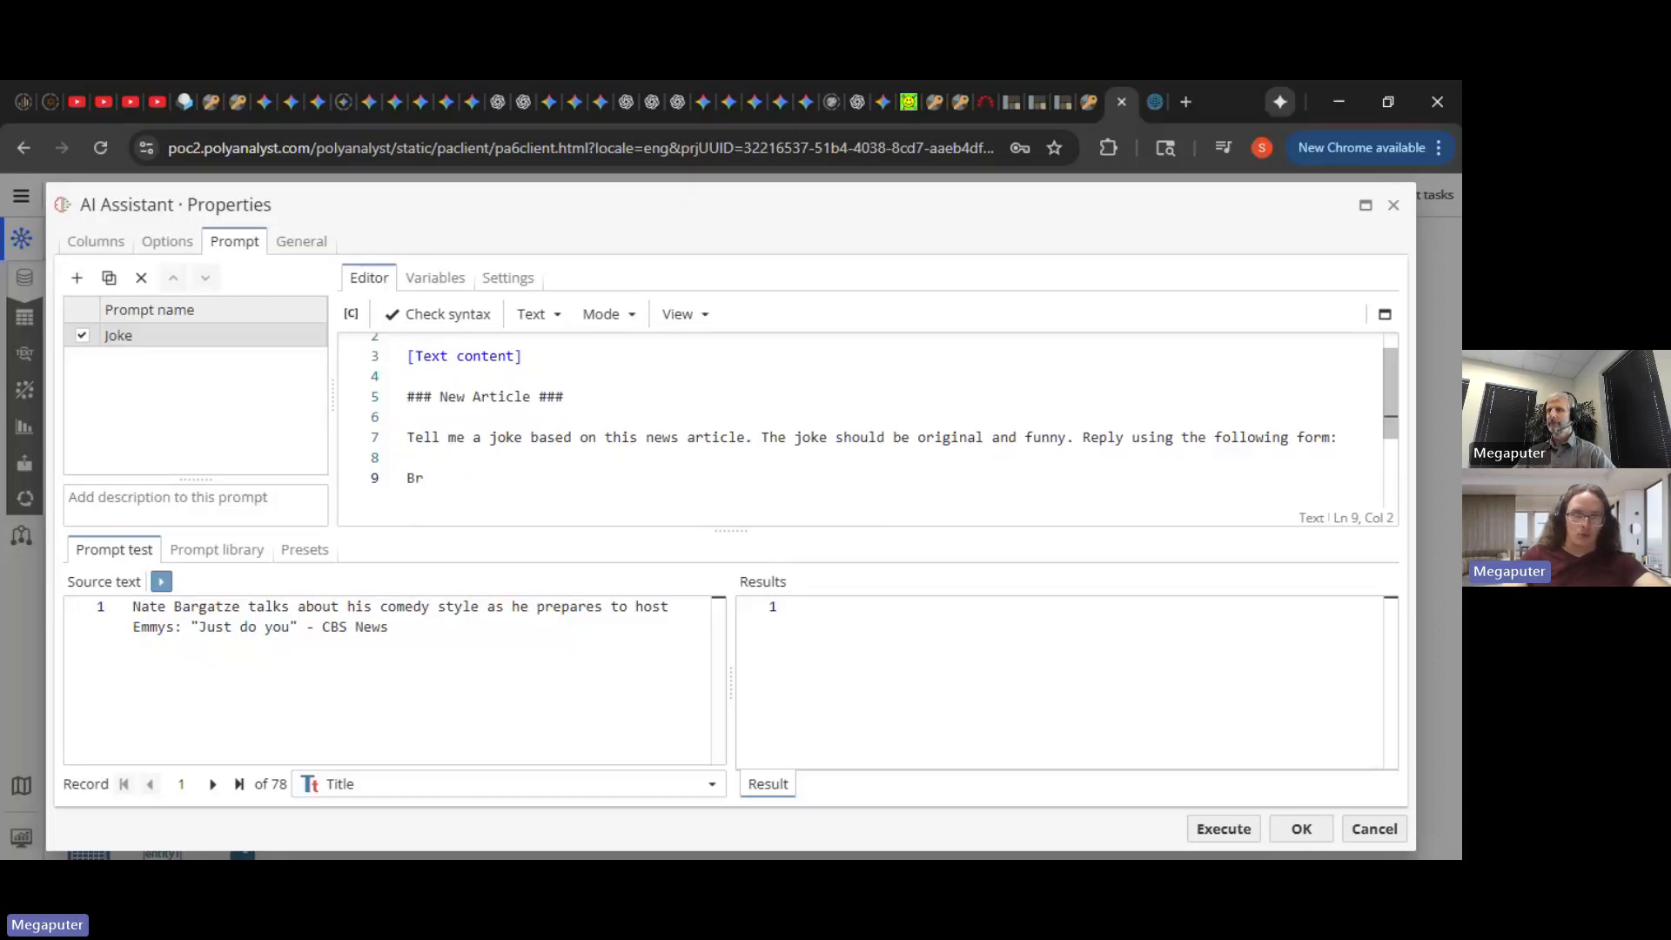
text(storm:)
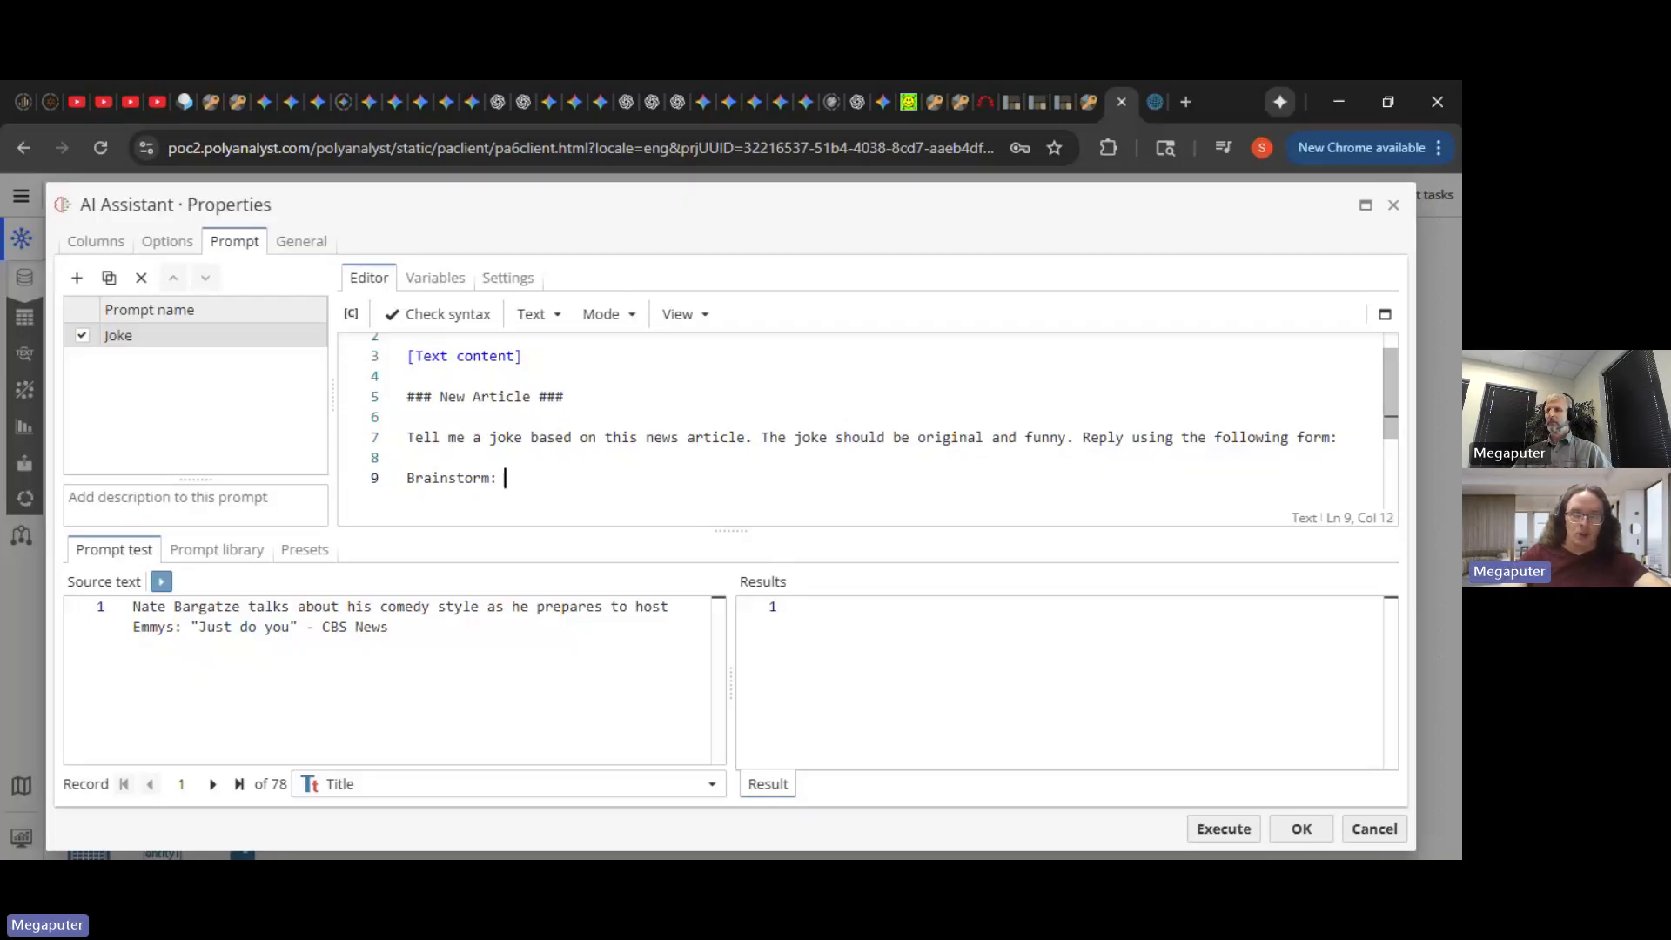
key(Return)
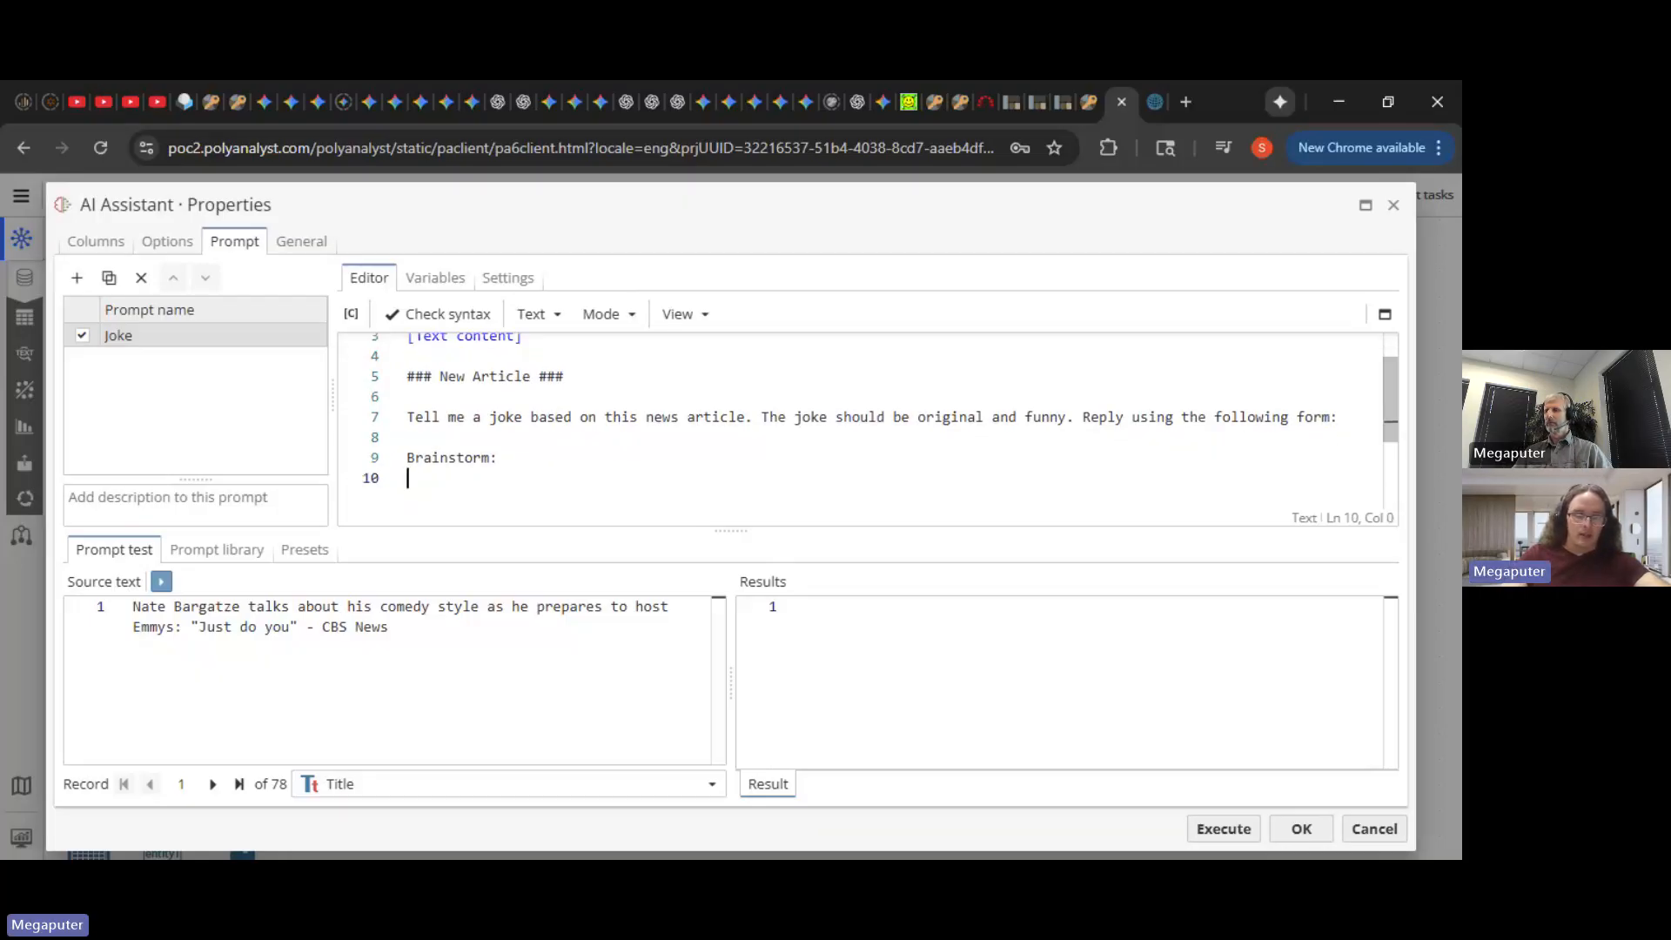
text(Joke:)
key(Return)
key(Return)
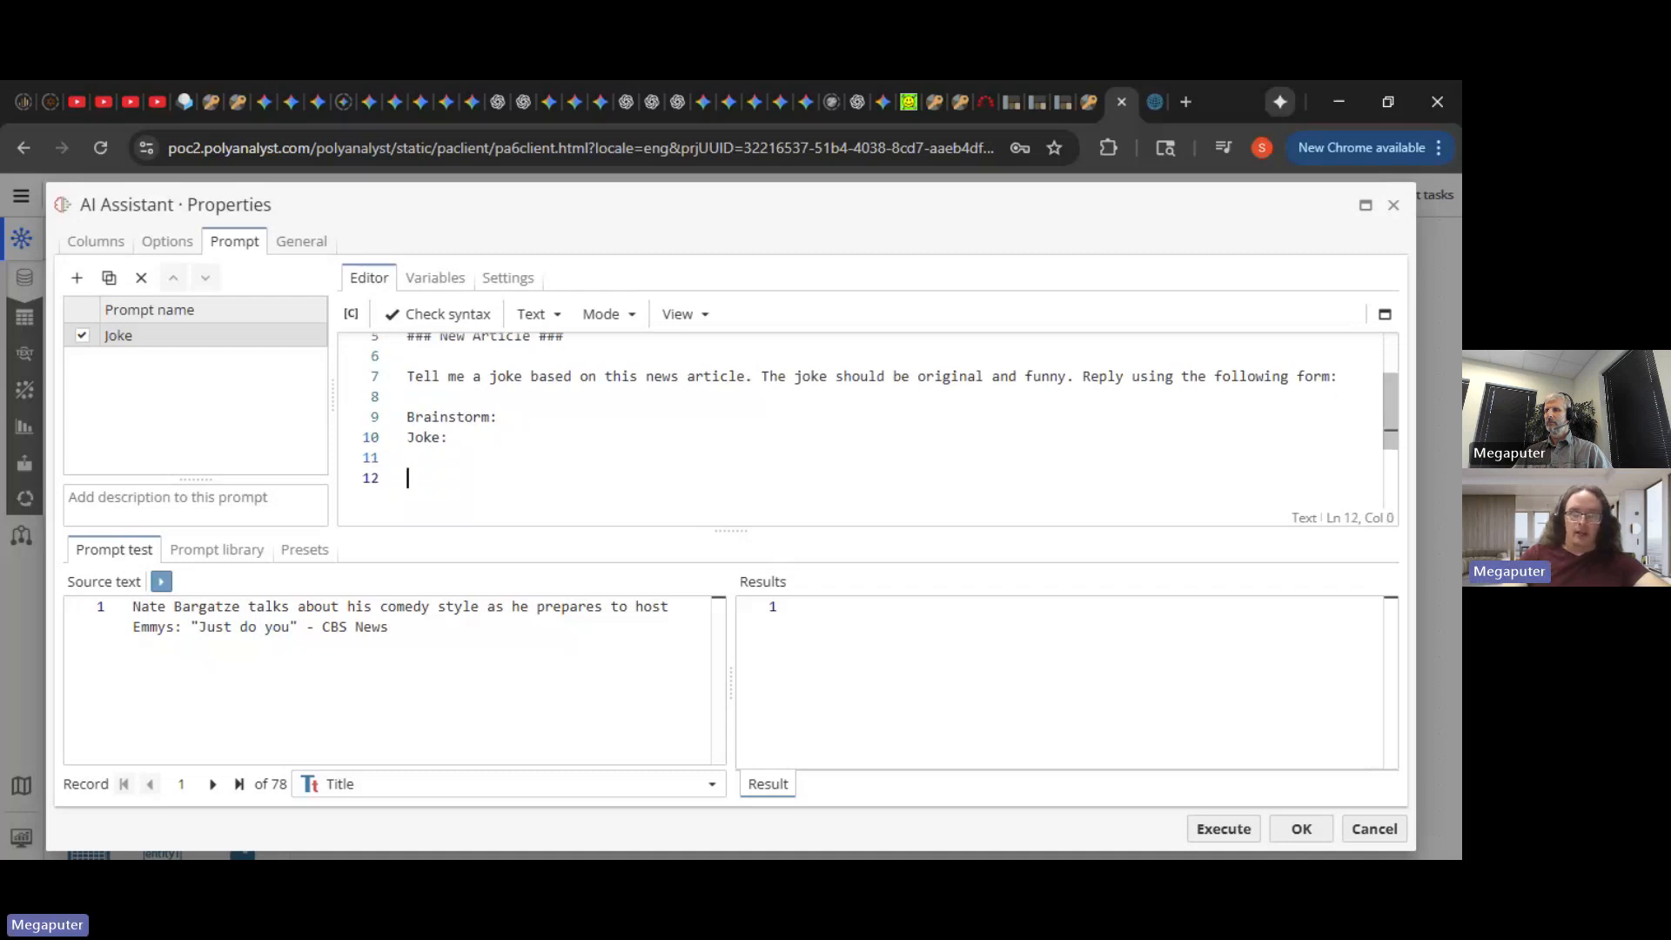
- Add the closing rule 'Do not include any additional comments or commentary.'
text(Do n)
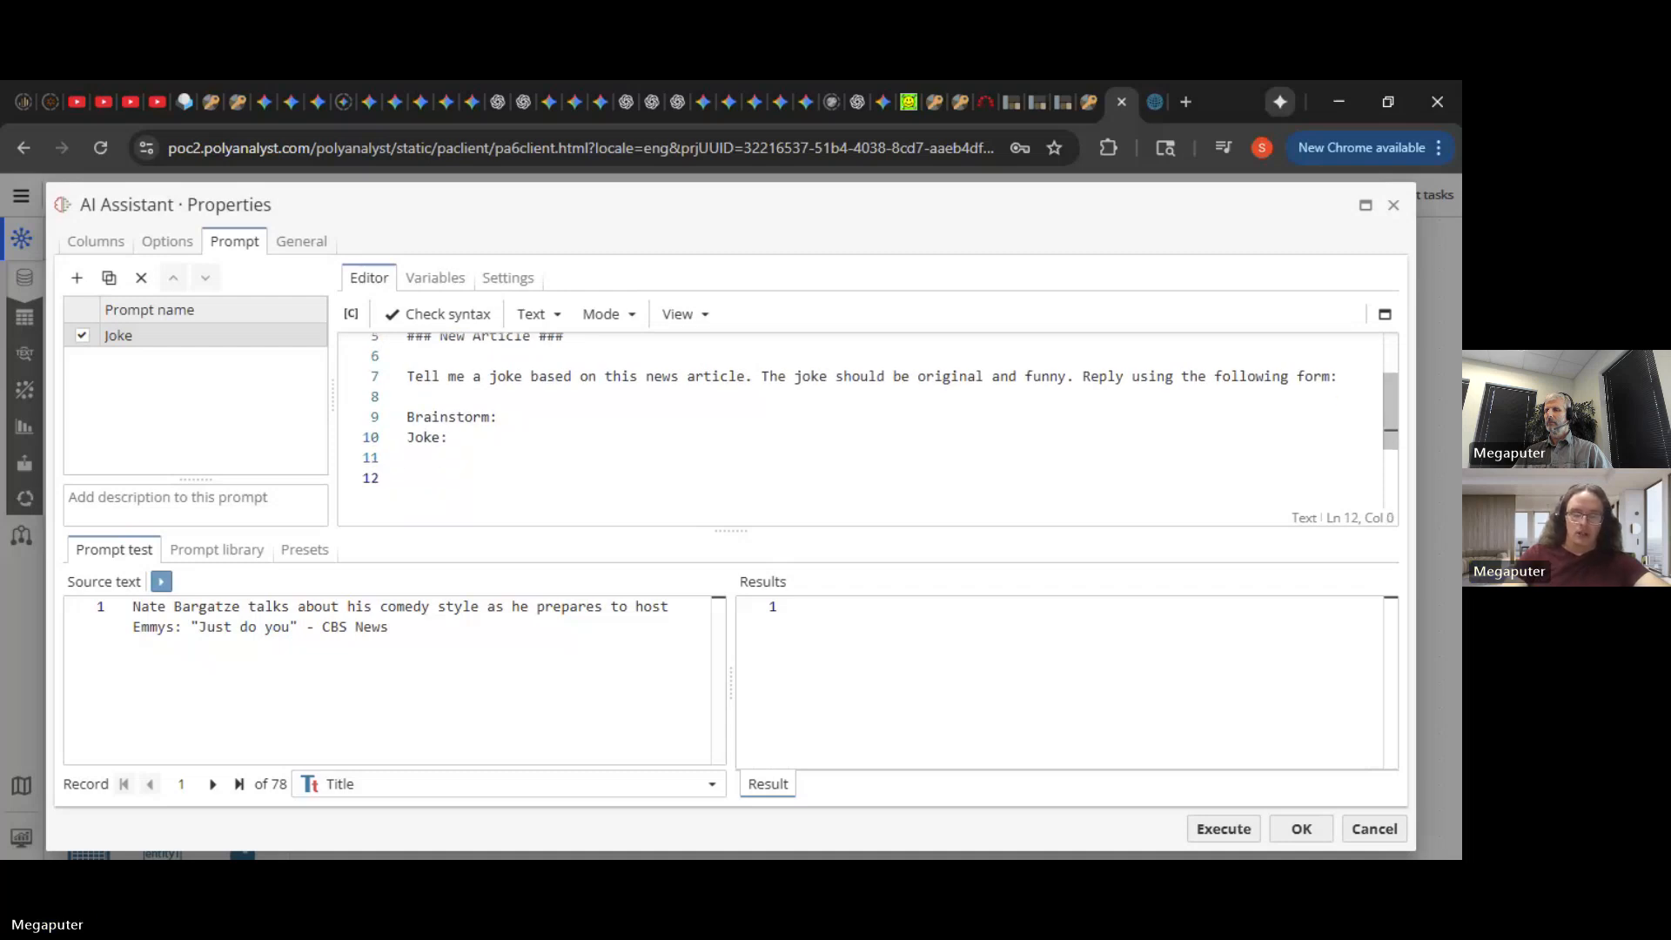
text(ot include )
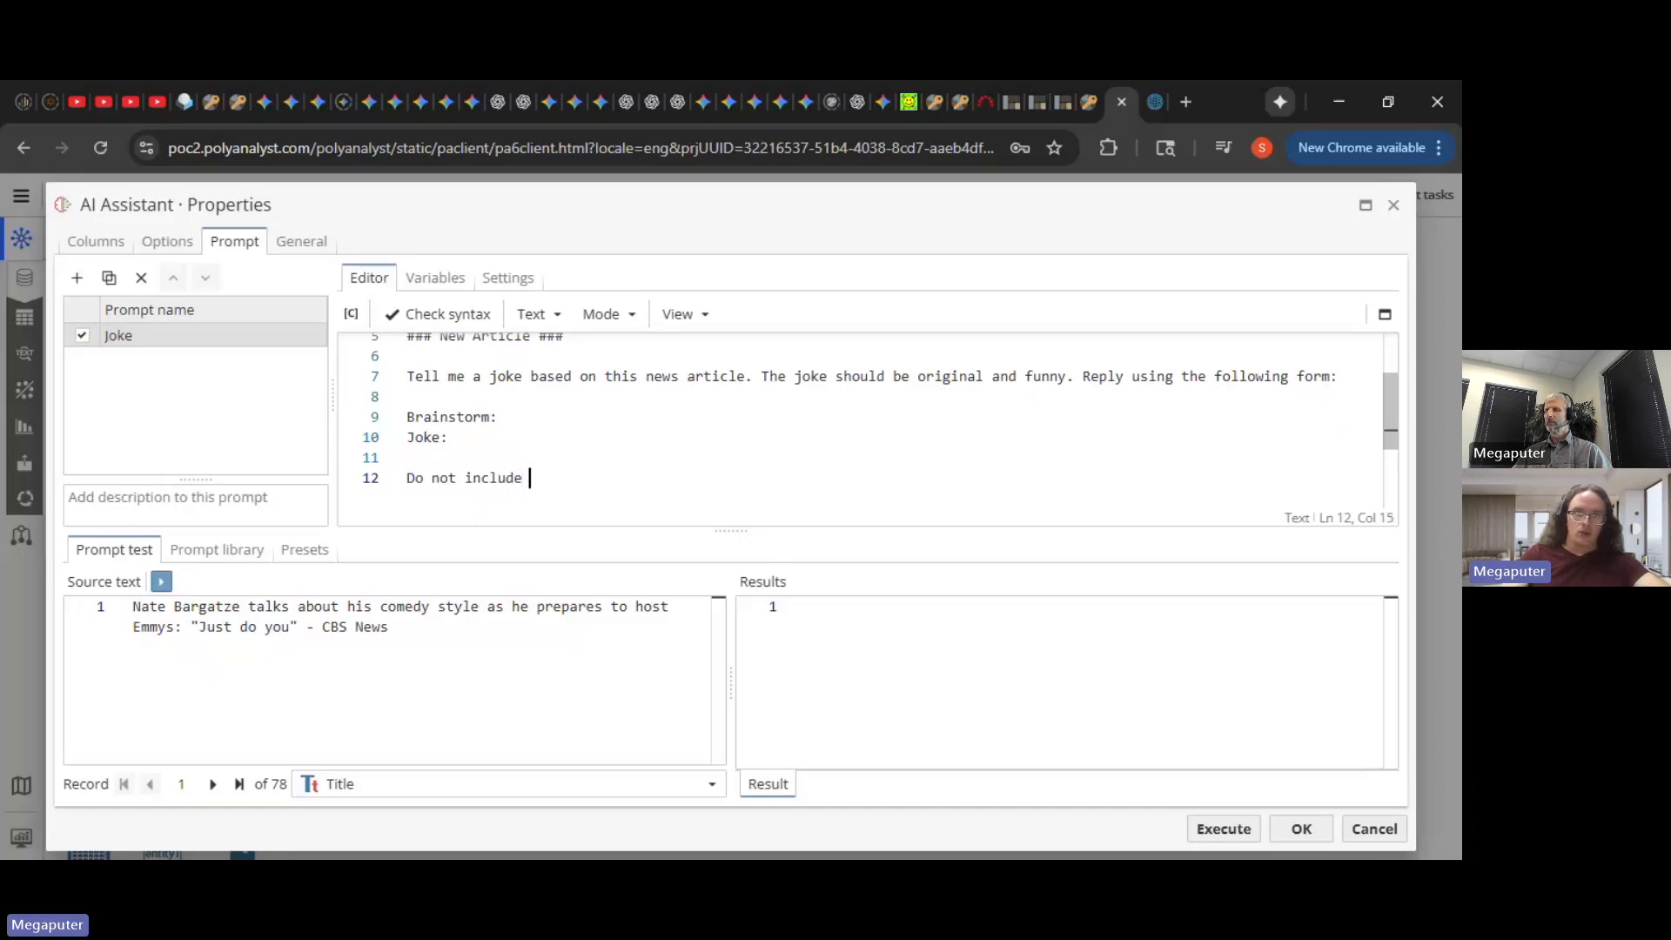
text(any additional com)
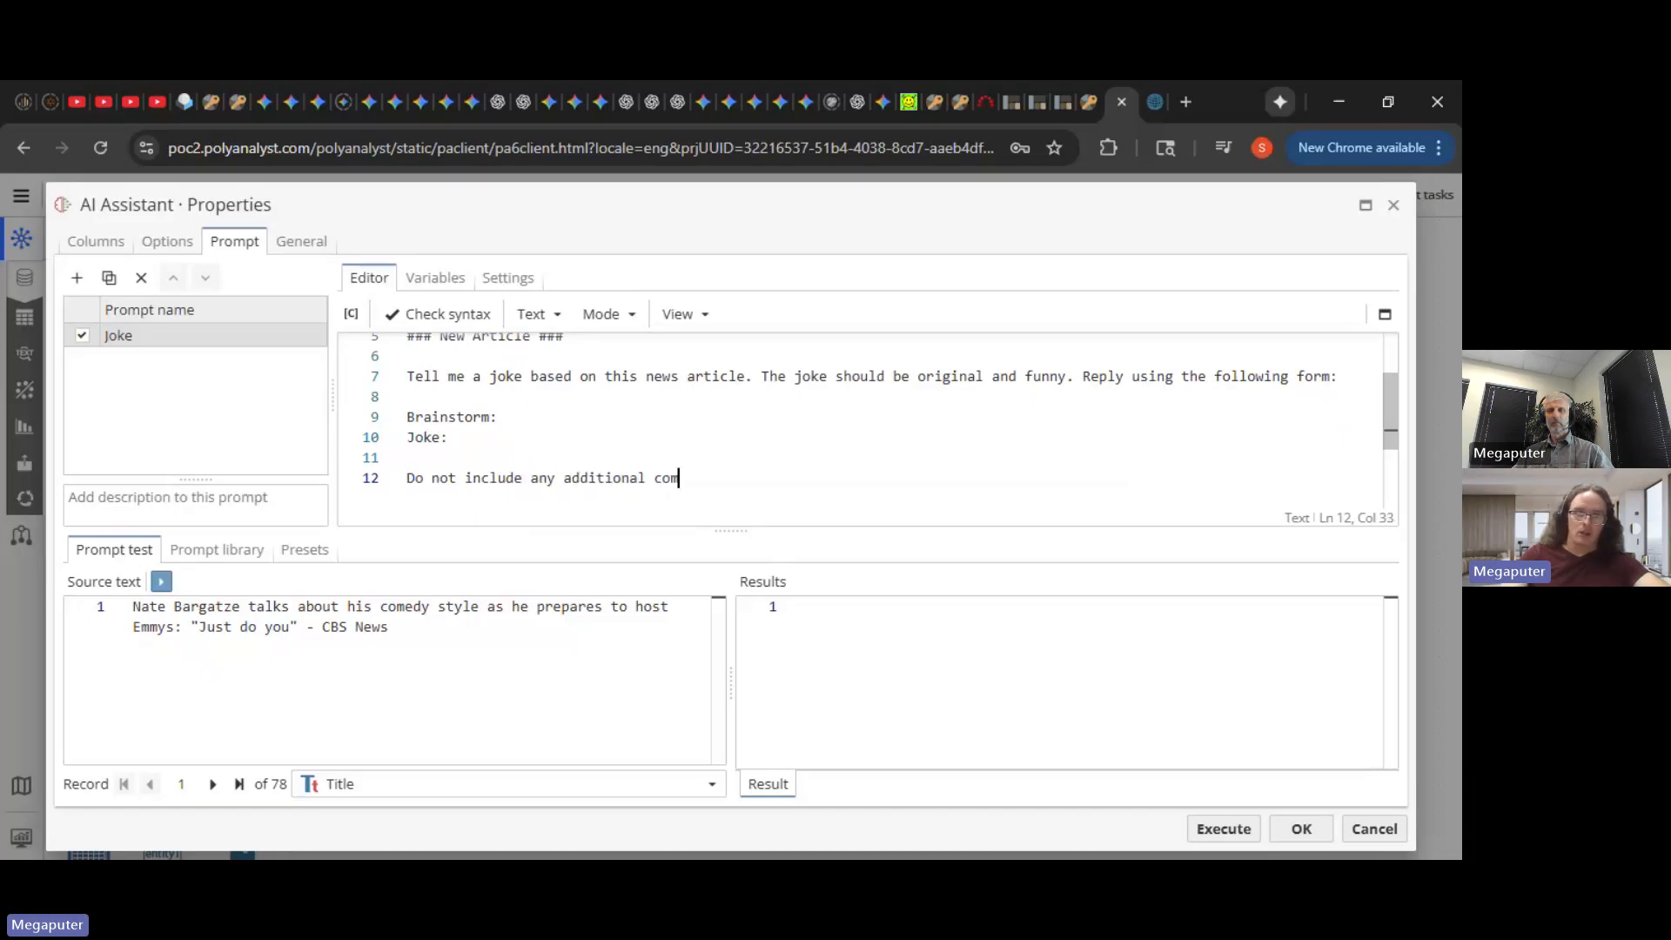
text(ments or comentary)
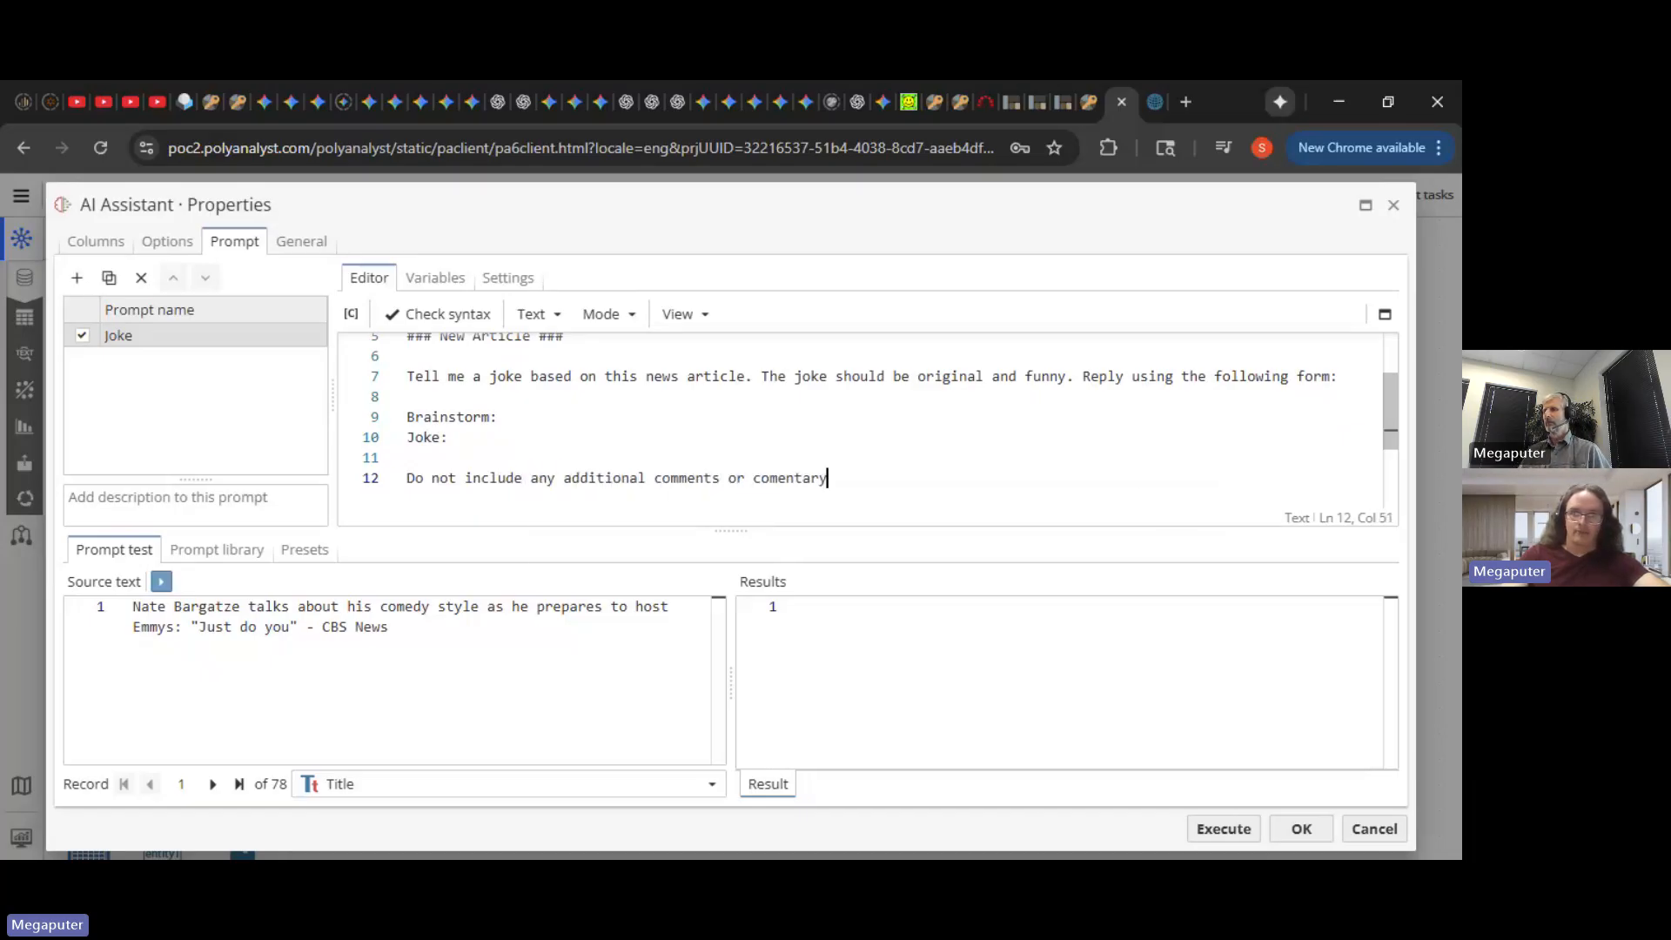
key(BackSpace)
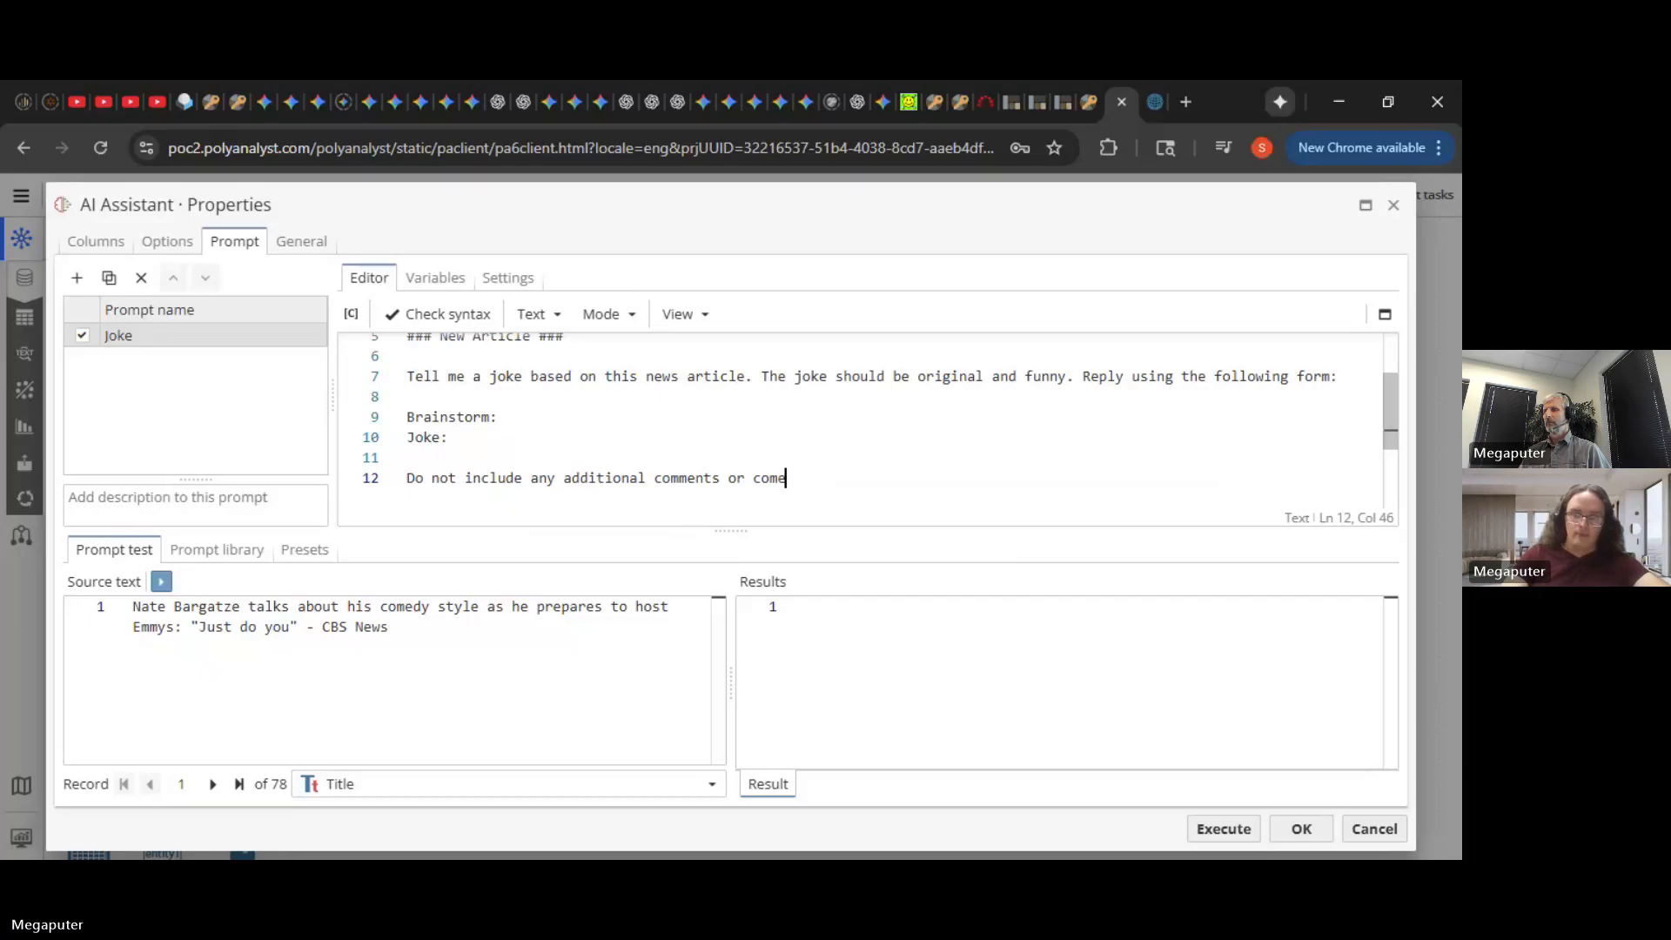
text(ary.)
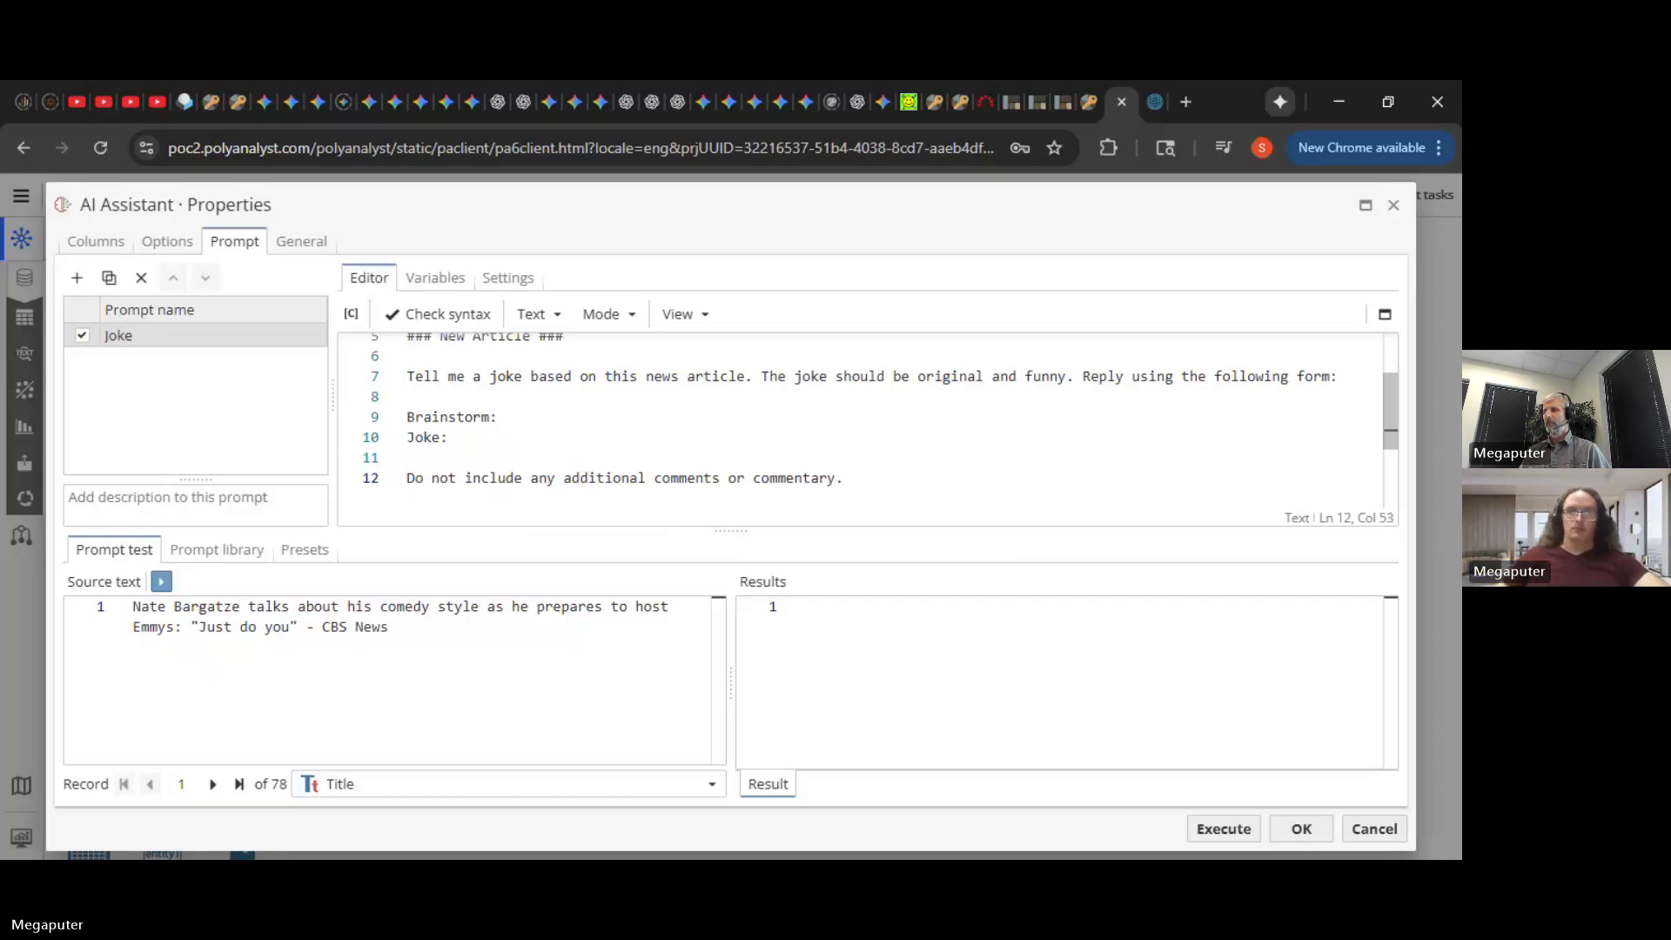
key(Up)
key(Up)
key(Up)
key(Up)
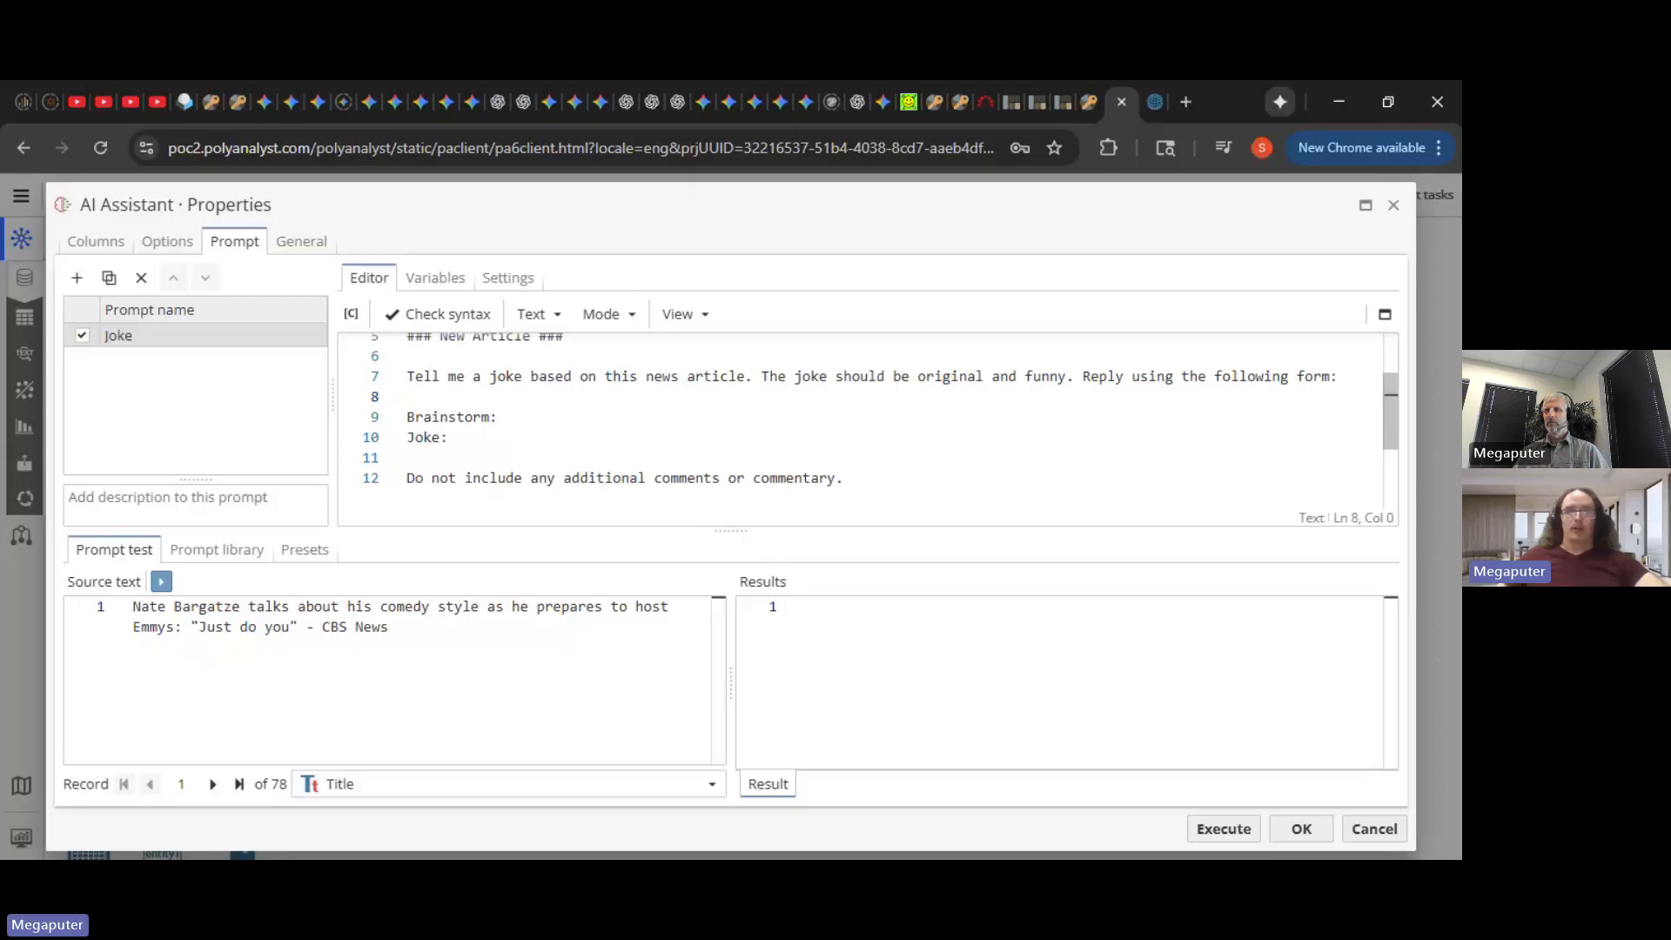
key(Down)
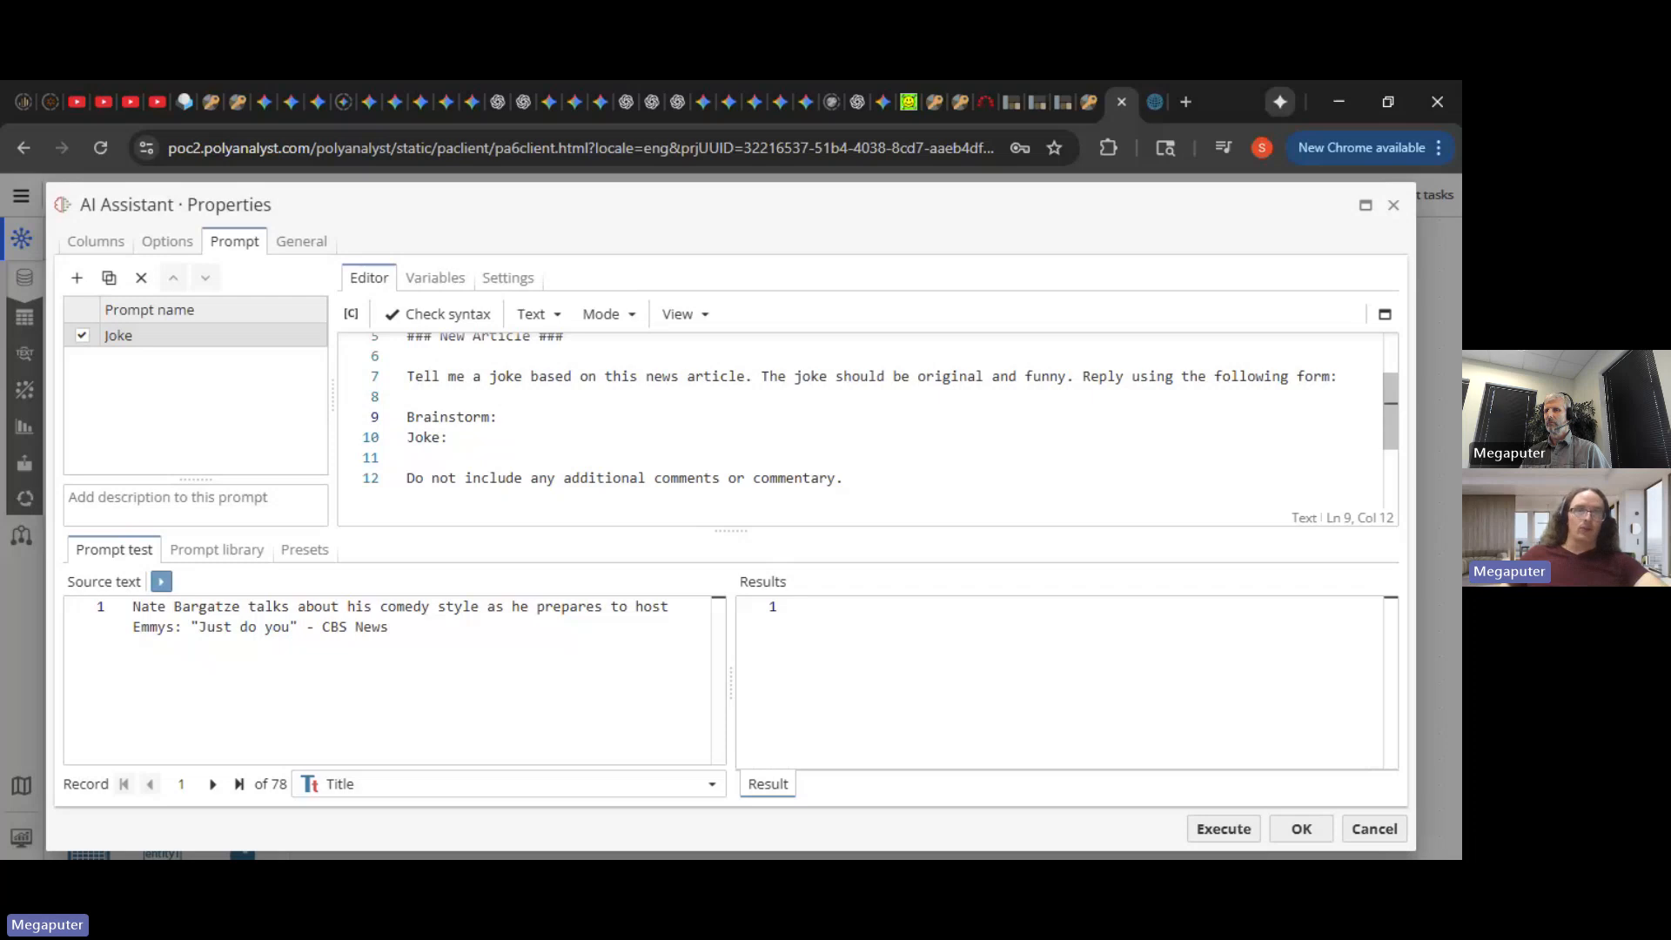
triple_click(502, 417)
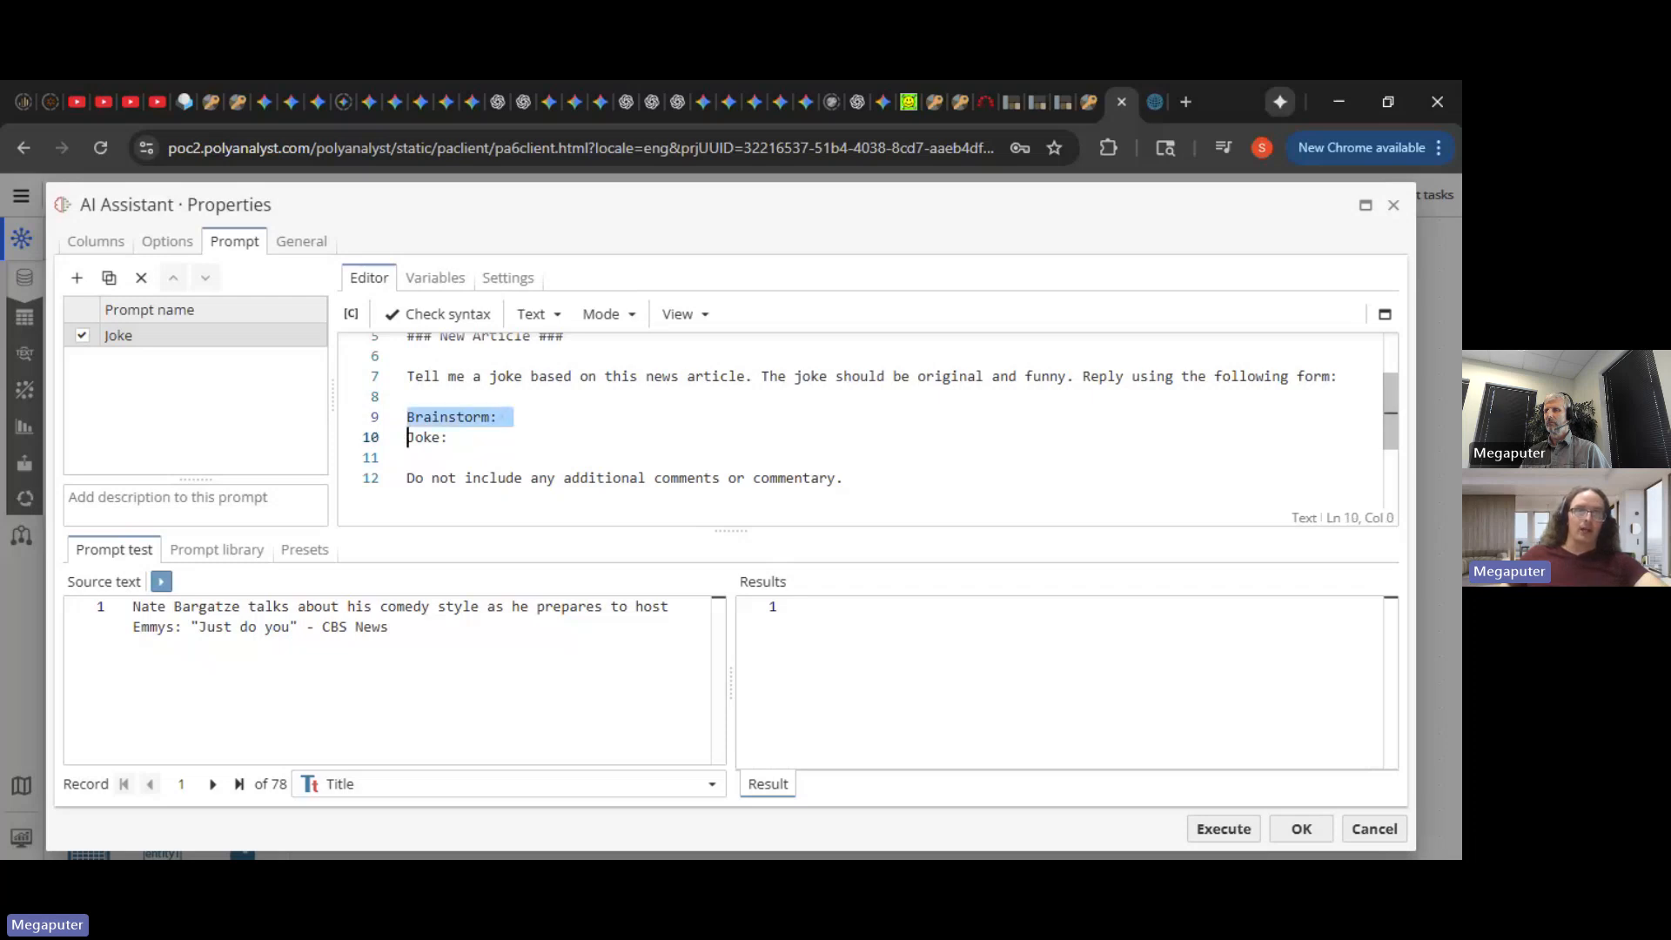
click(408, 397)
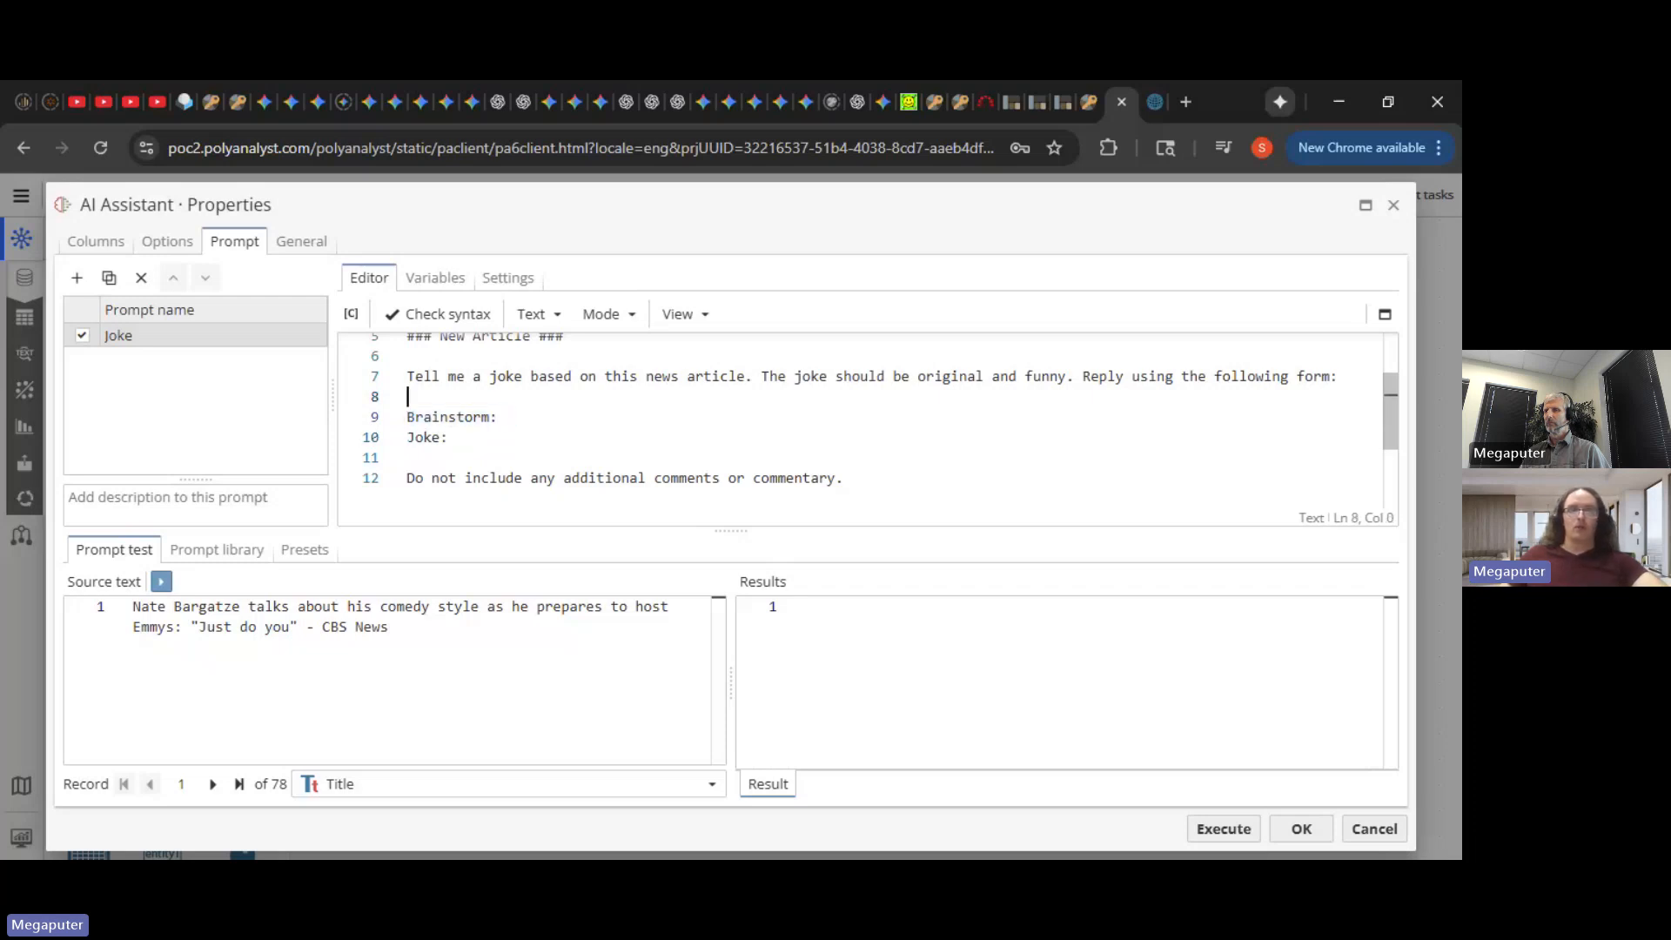
- Test the joke prompt on the record, then return to the cbsnews.com dataset view
click(1209, 830)
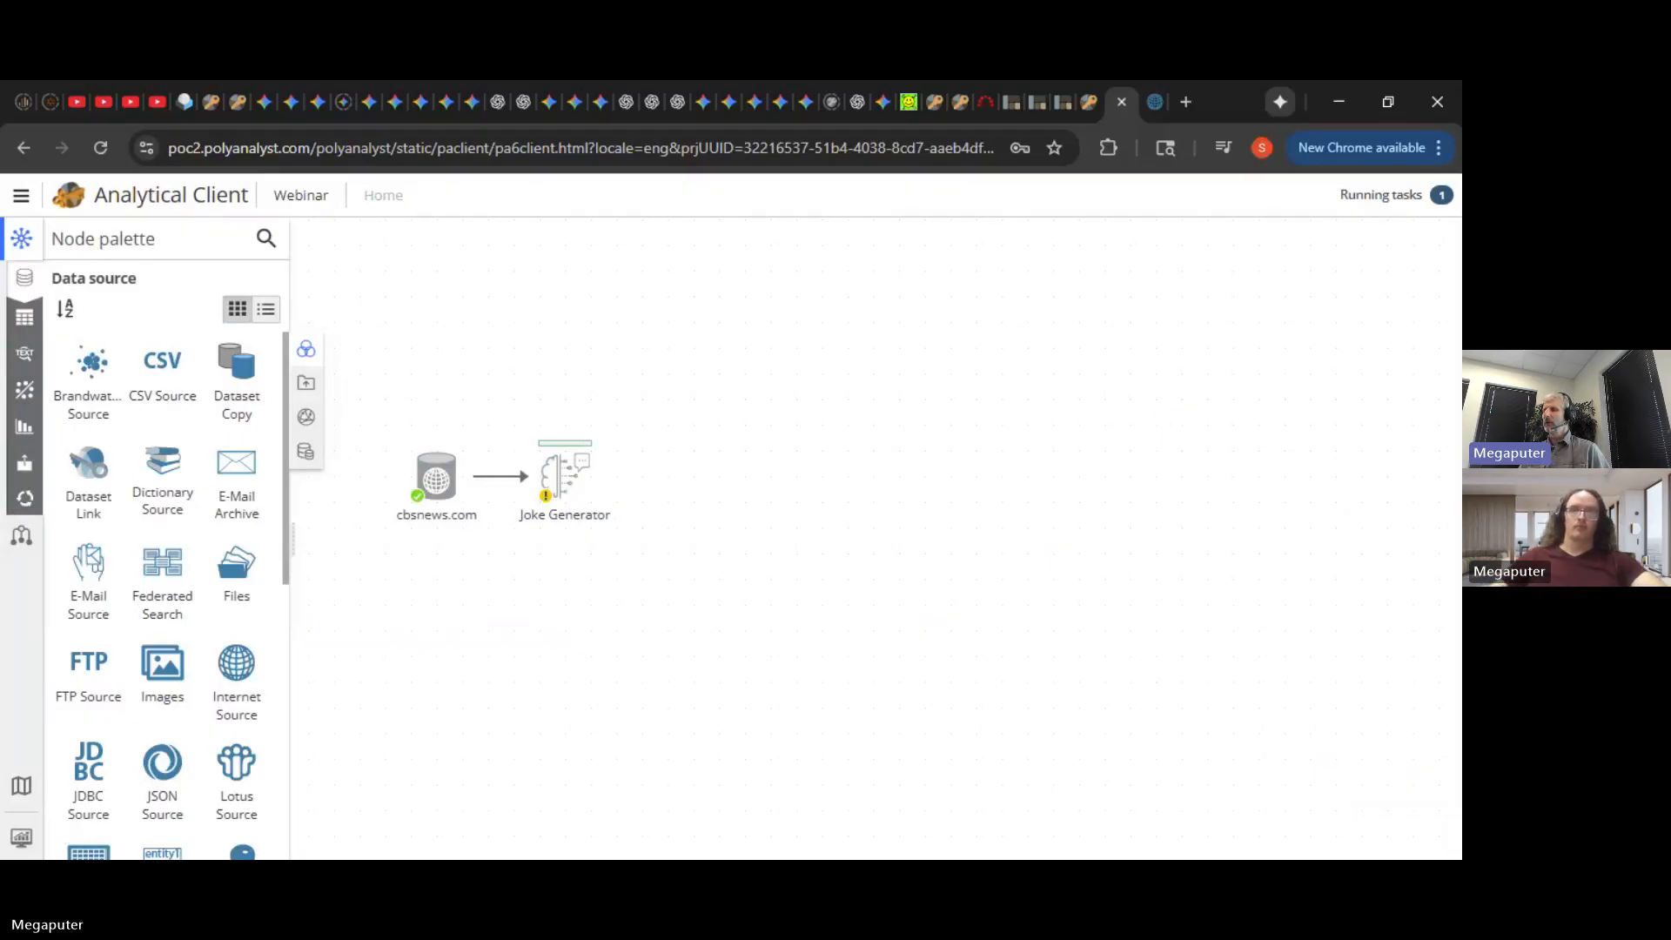
click(1155, 102)
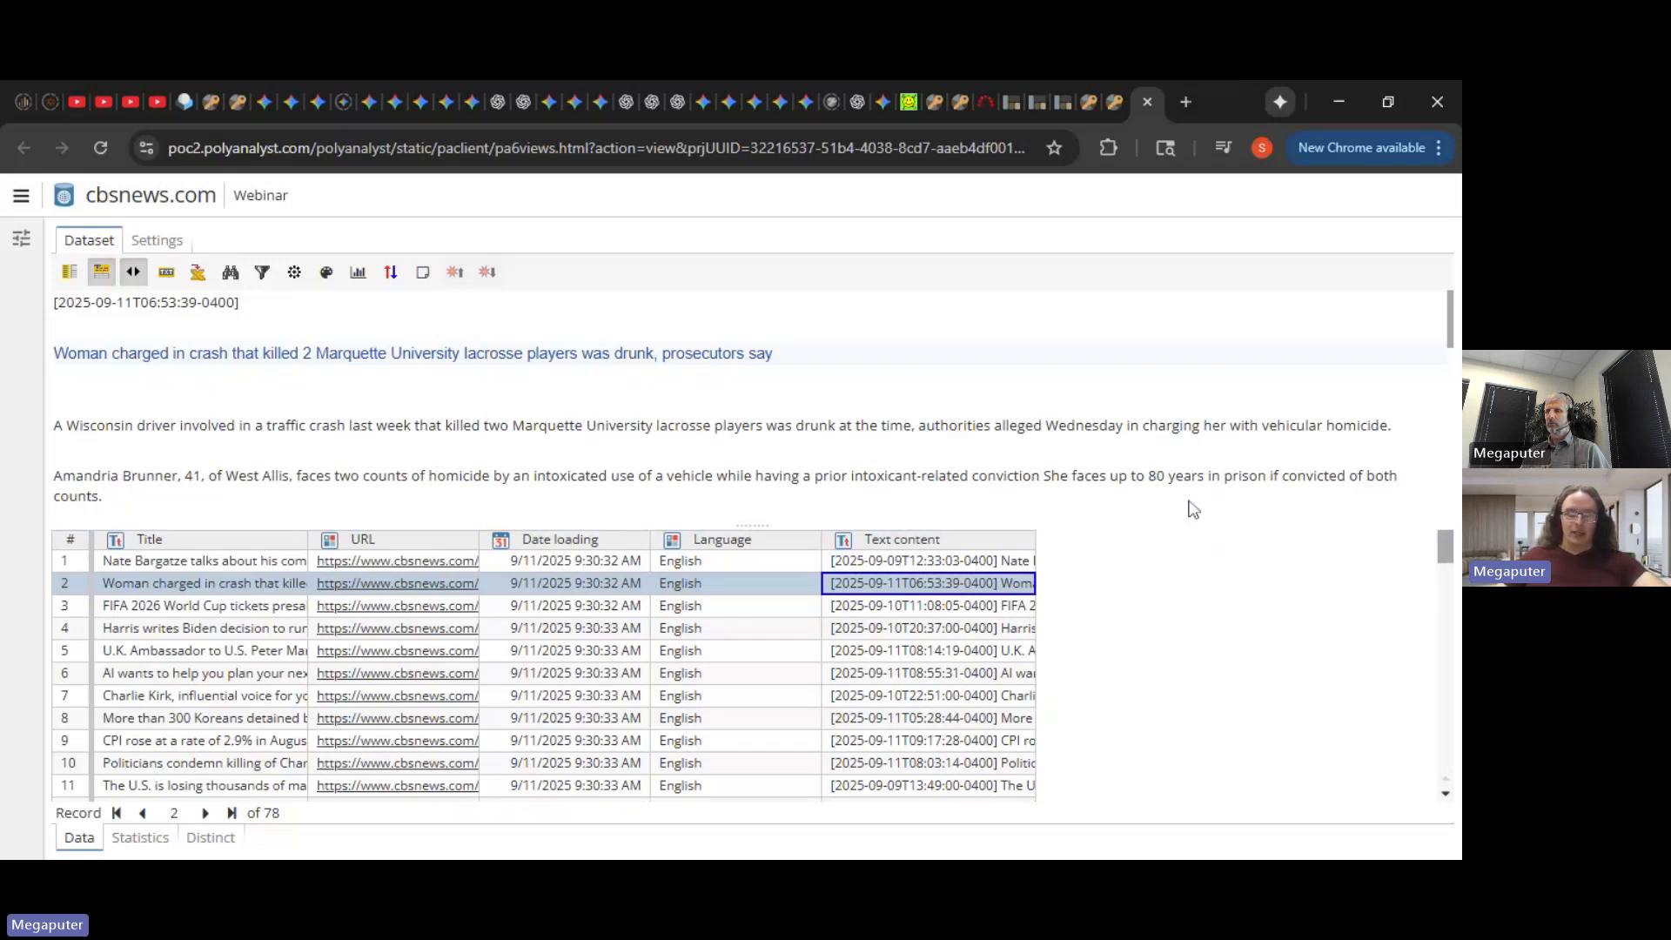
- Preview the full text of the first four cbsnews.com articles
click(1023, 564)
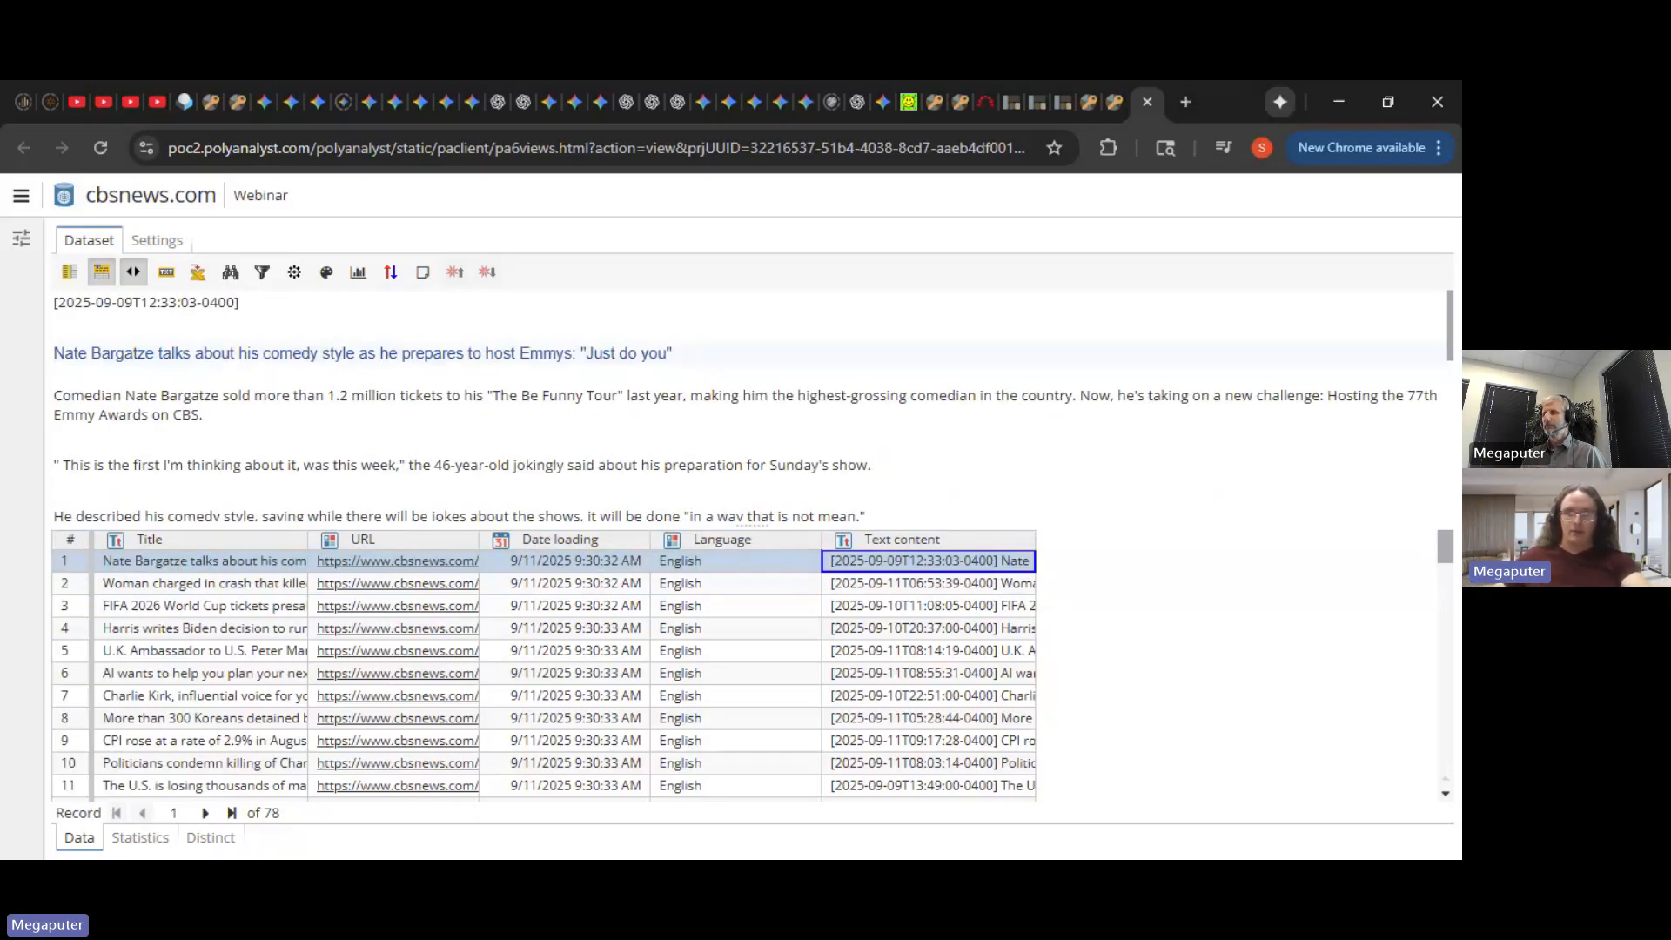
click(923, 583)
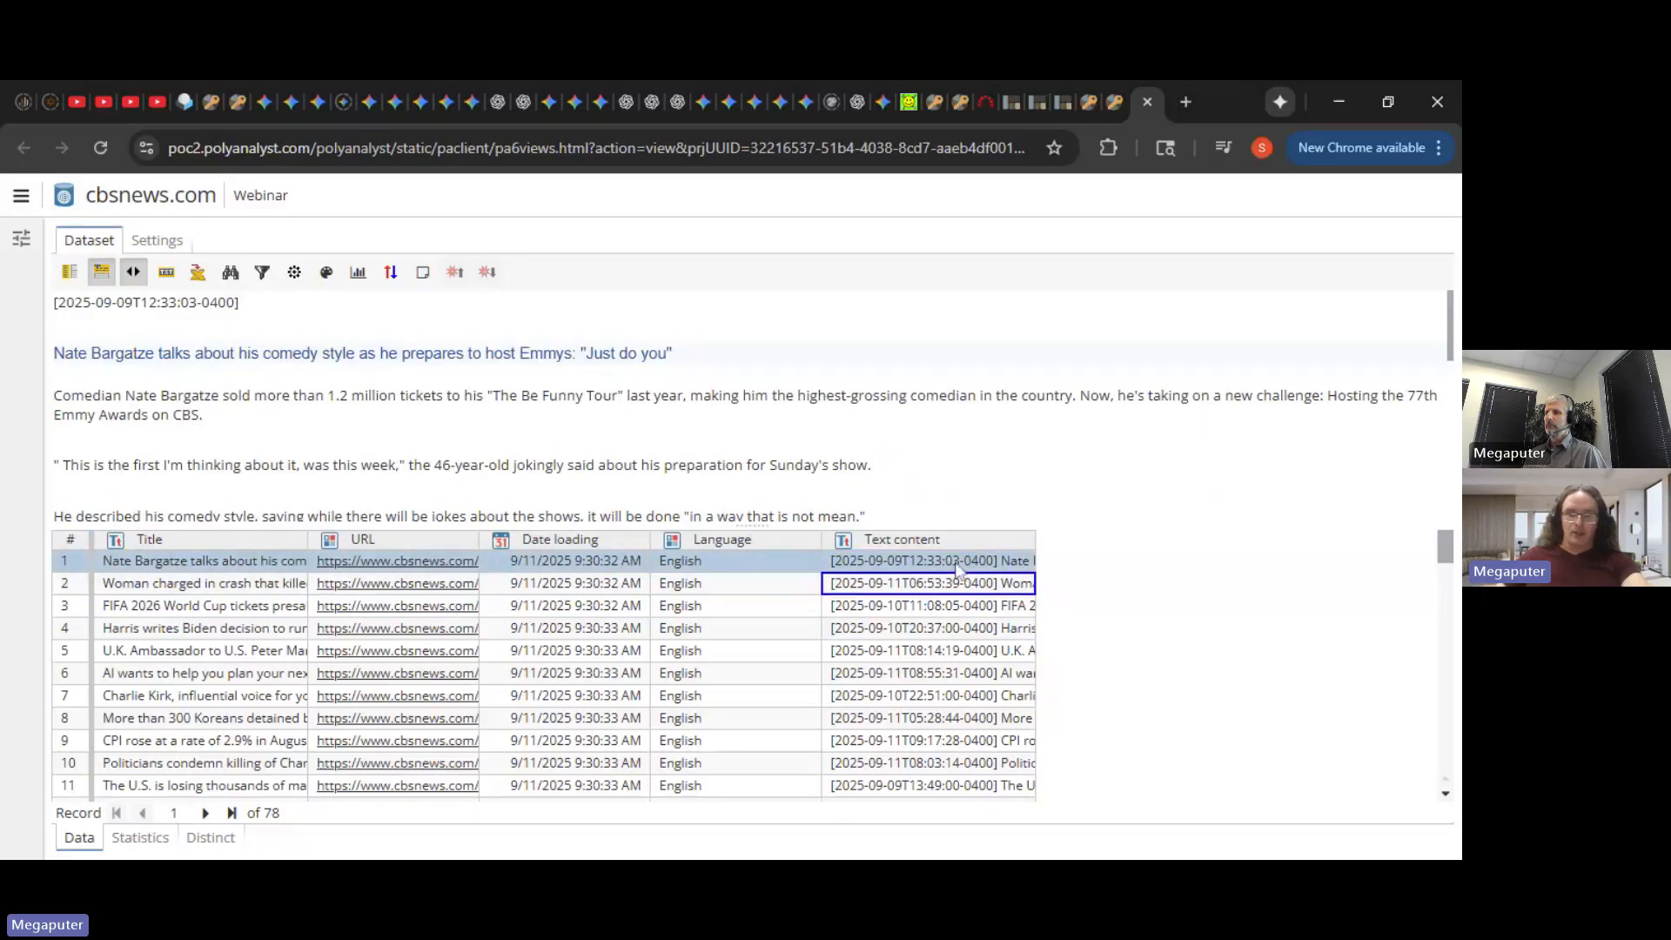
click(905, 610)
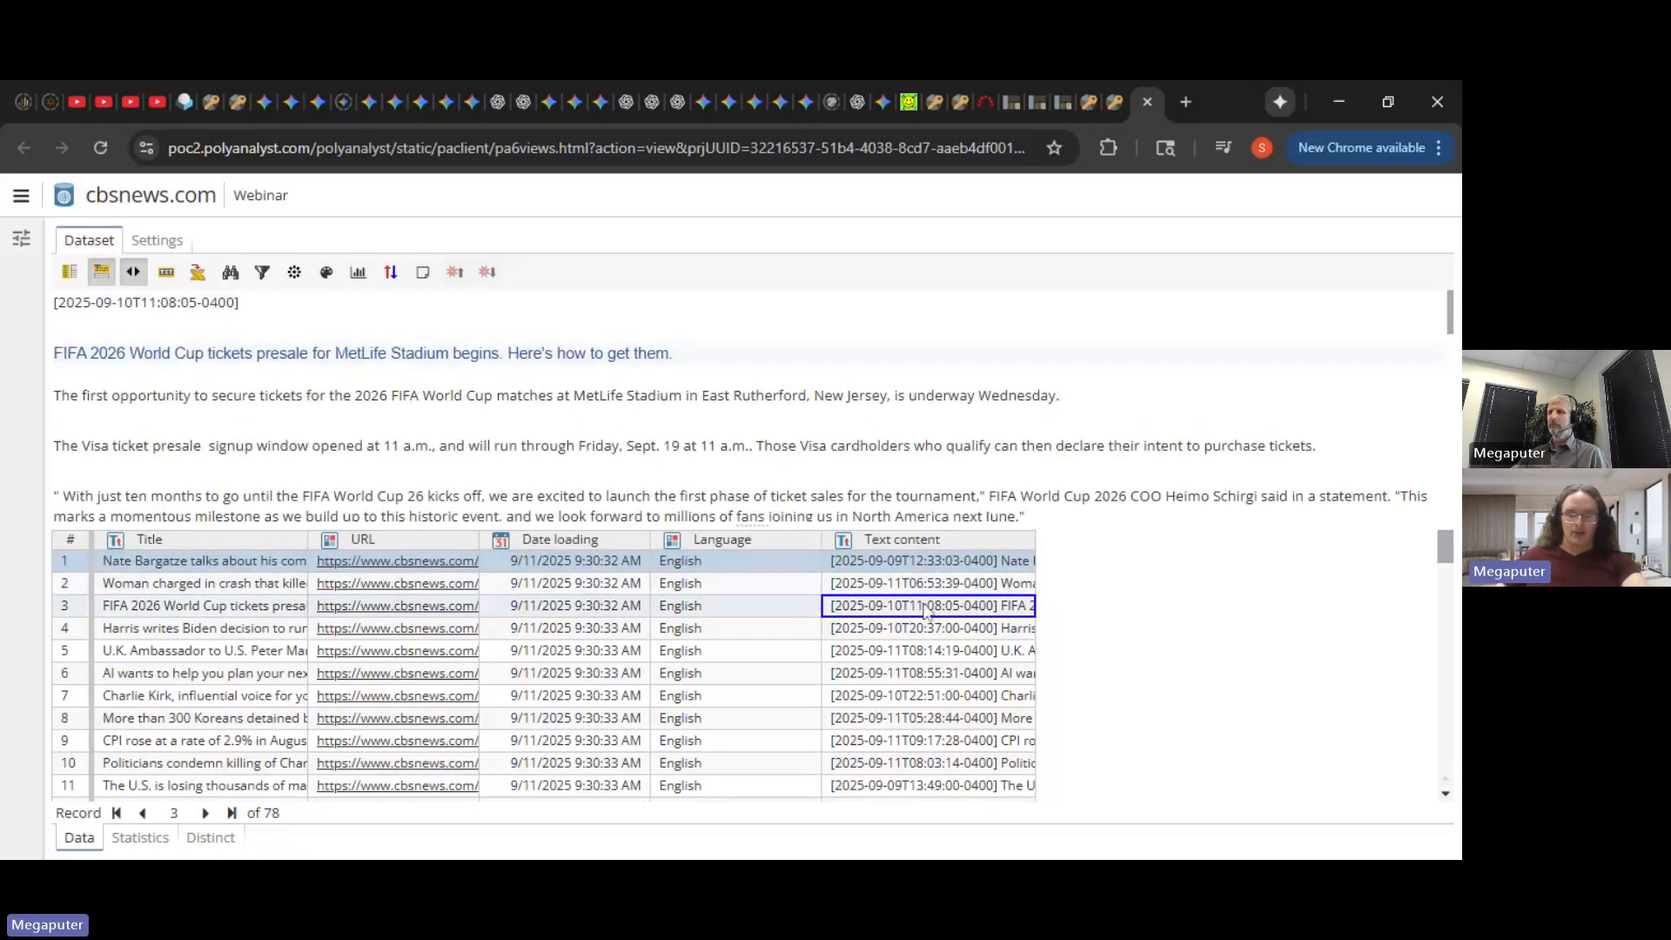
click(995, 630)
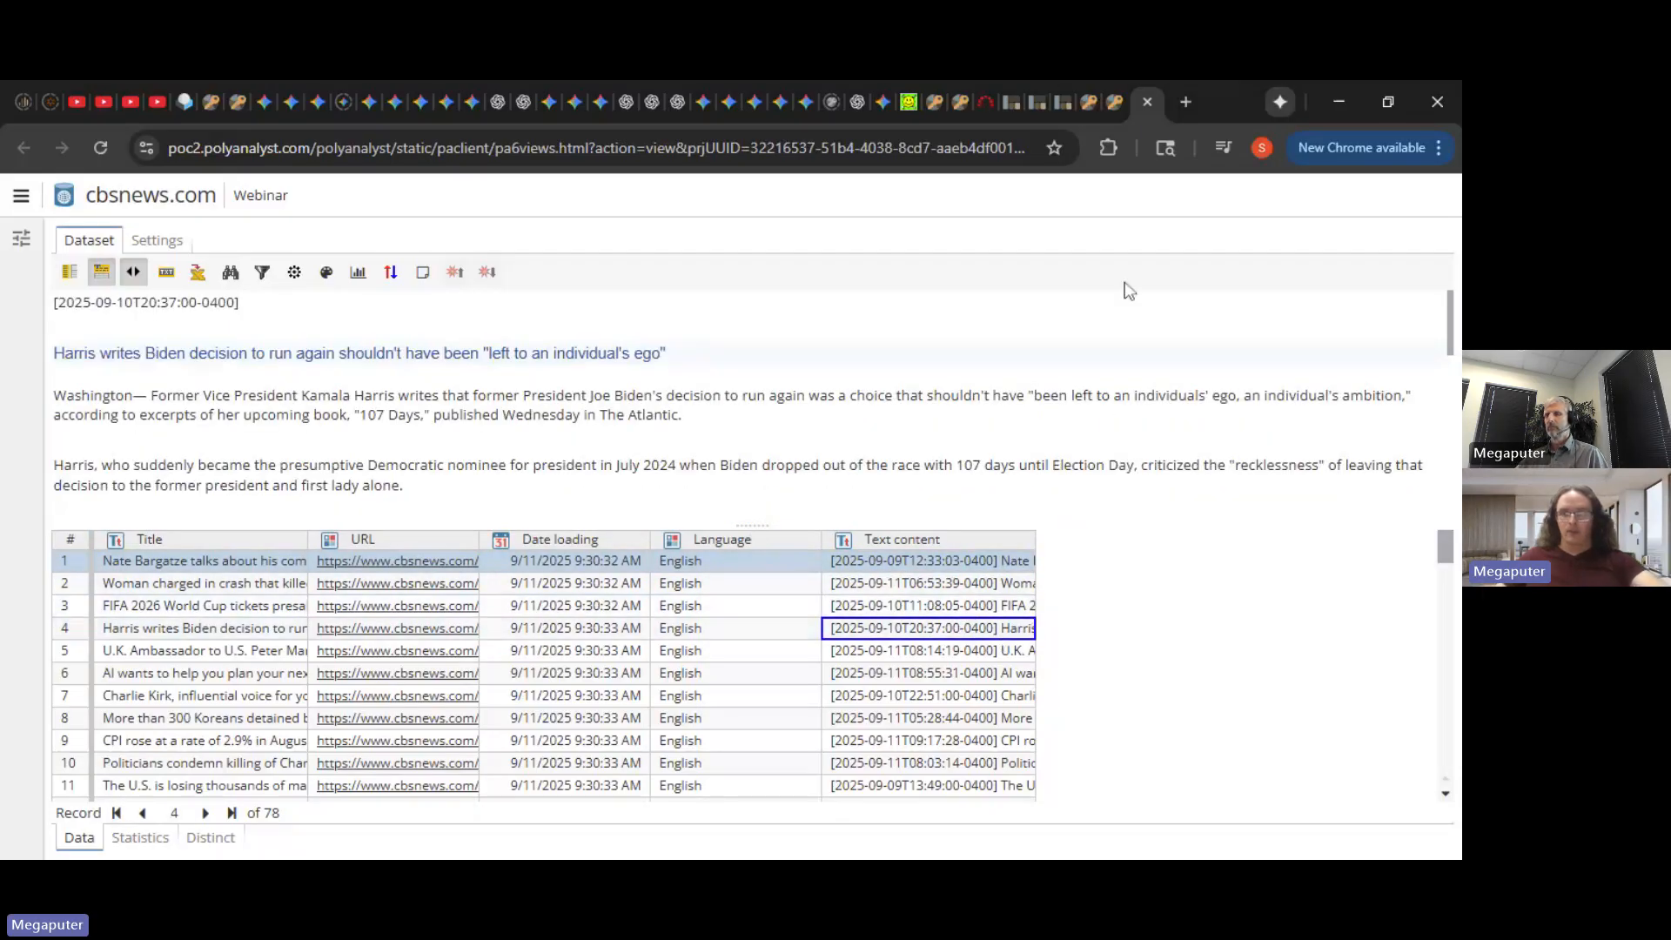
- Back on the workflow, open the Joke Generator node's output data
click(1114, 105)
click(559, 478)
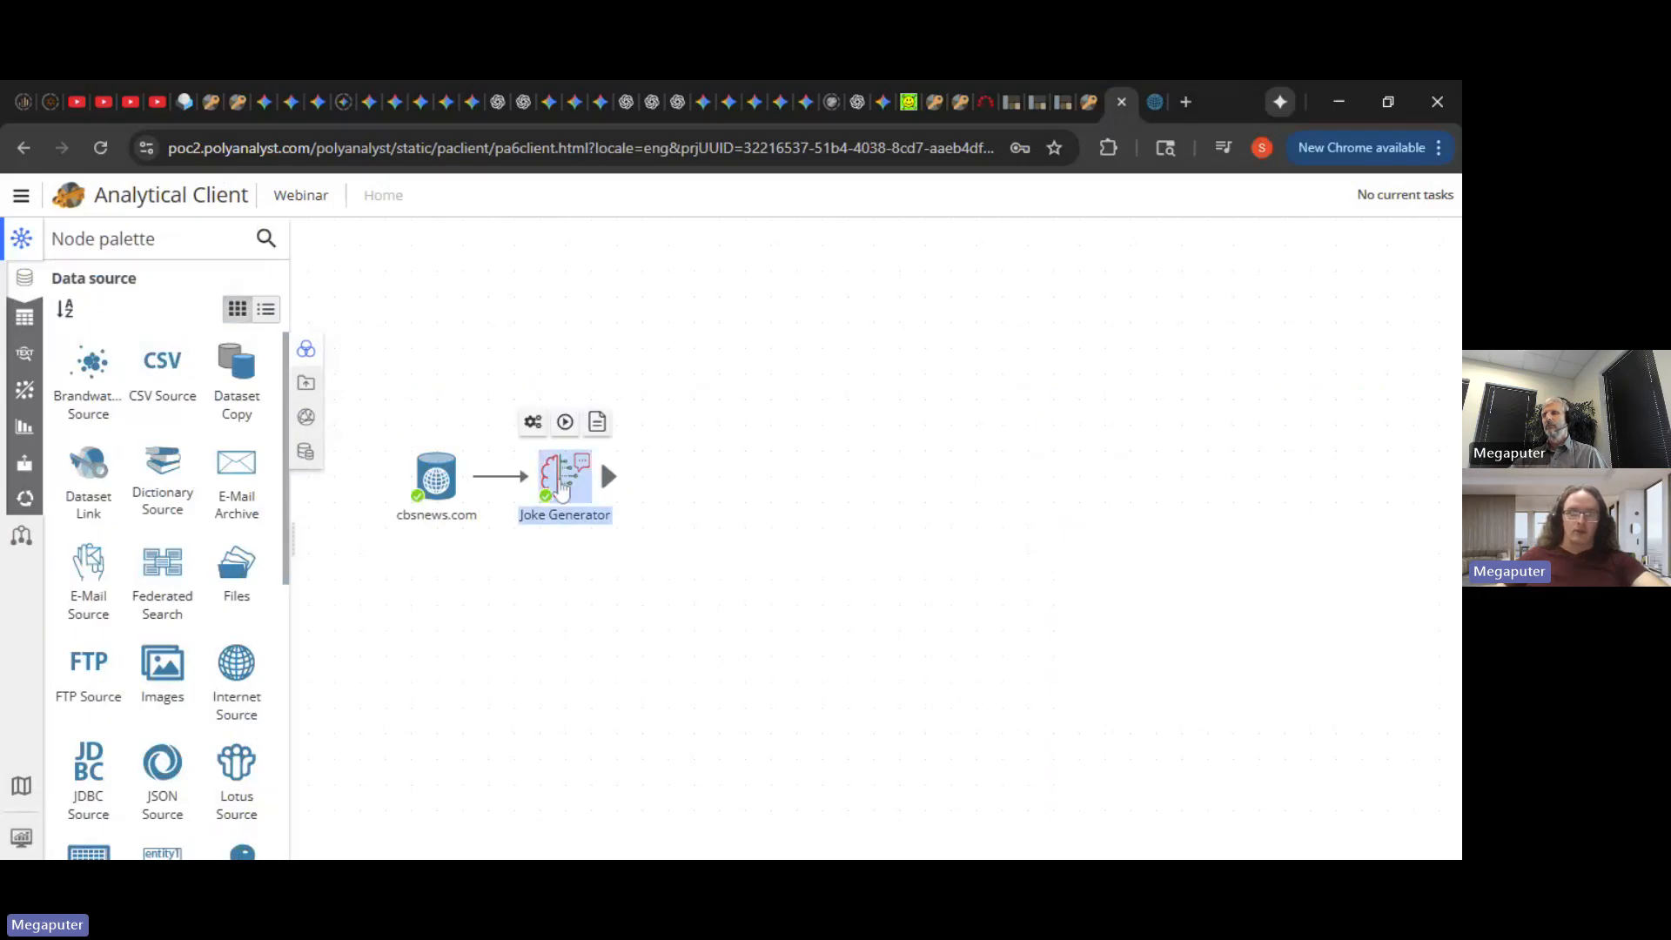
double_click(555, 484)
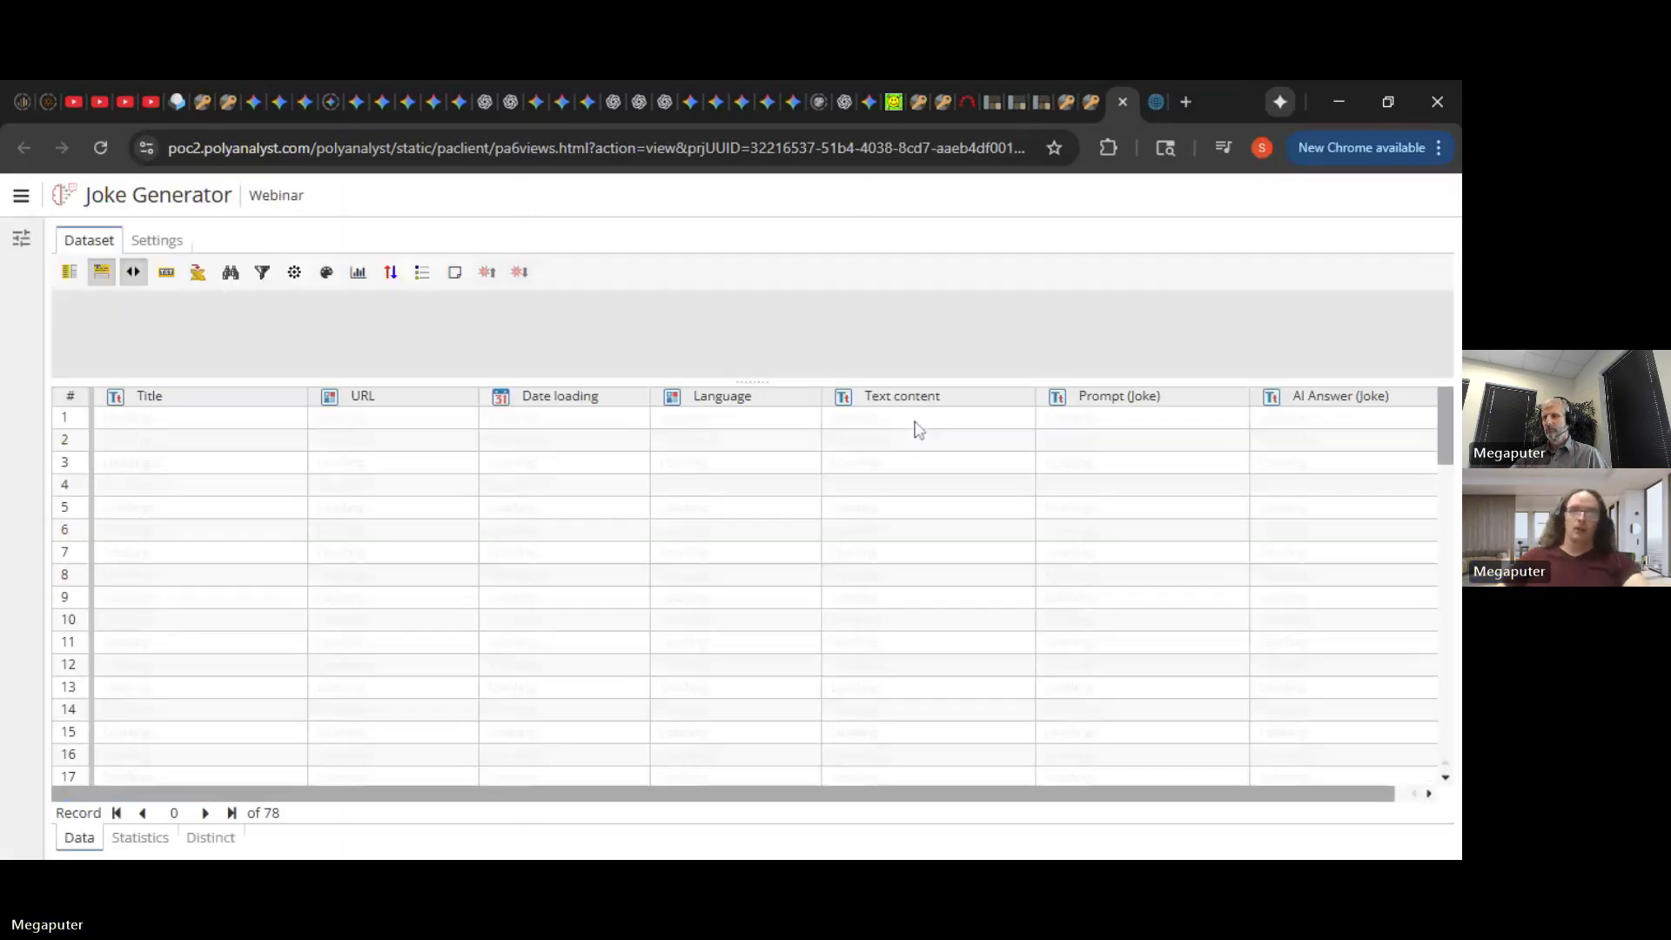
- Read the first article's text and its full Prompt (Joke) instructions
click(987, 419)
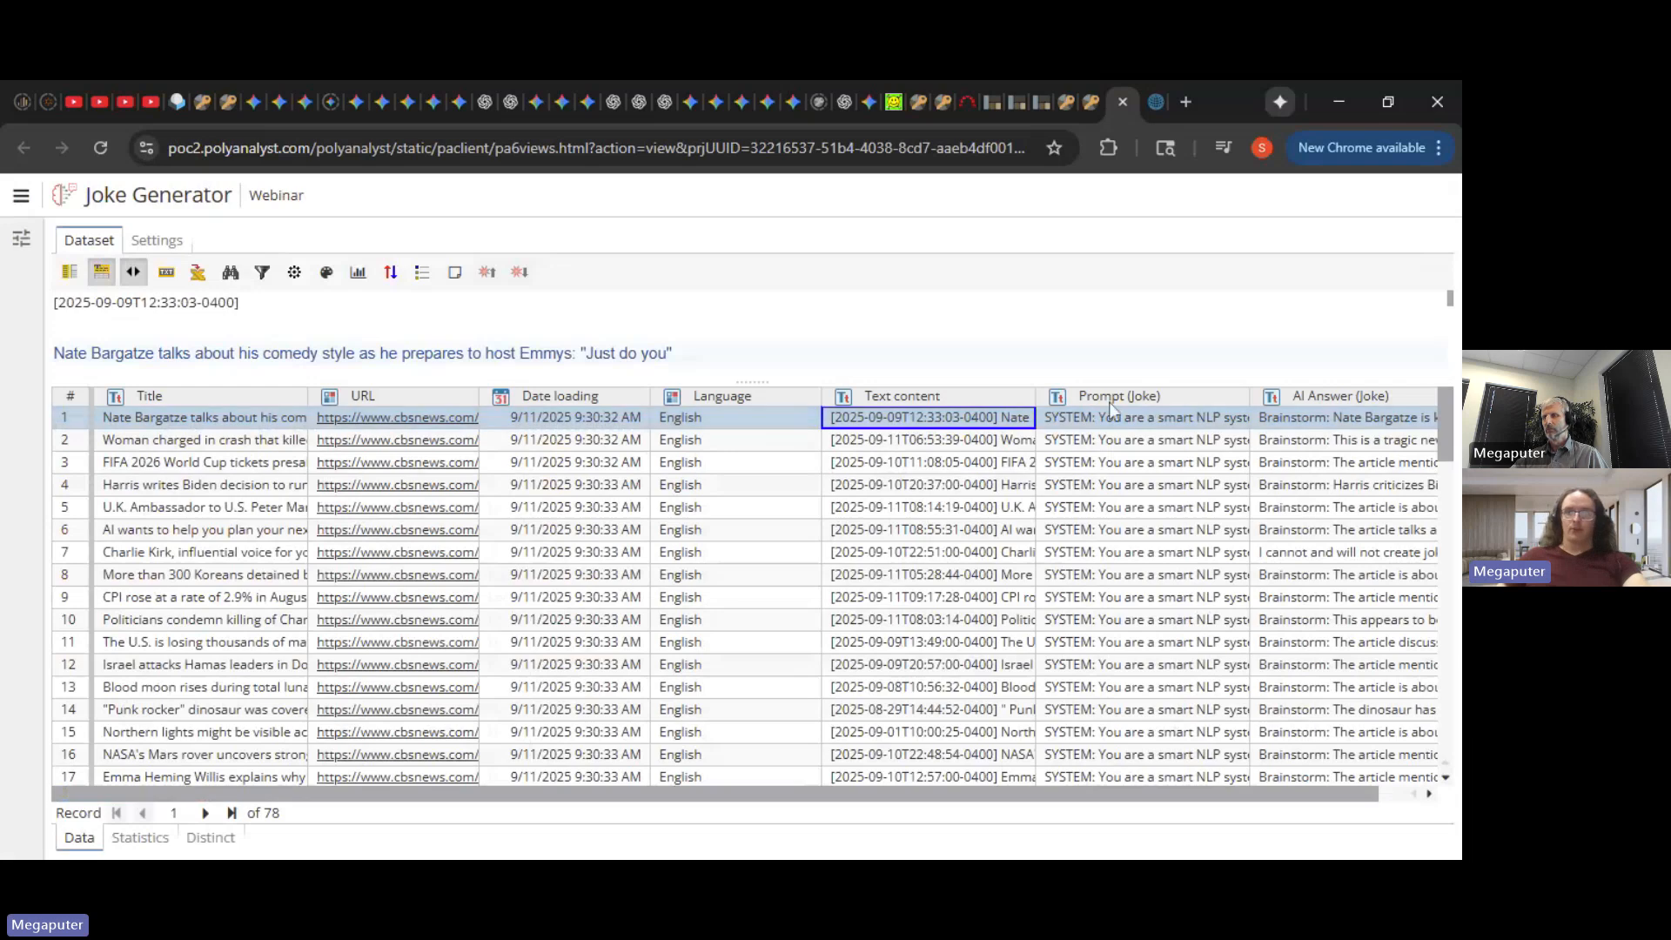
click(1158, 420)
drag(851, 383, 844, 520)
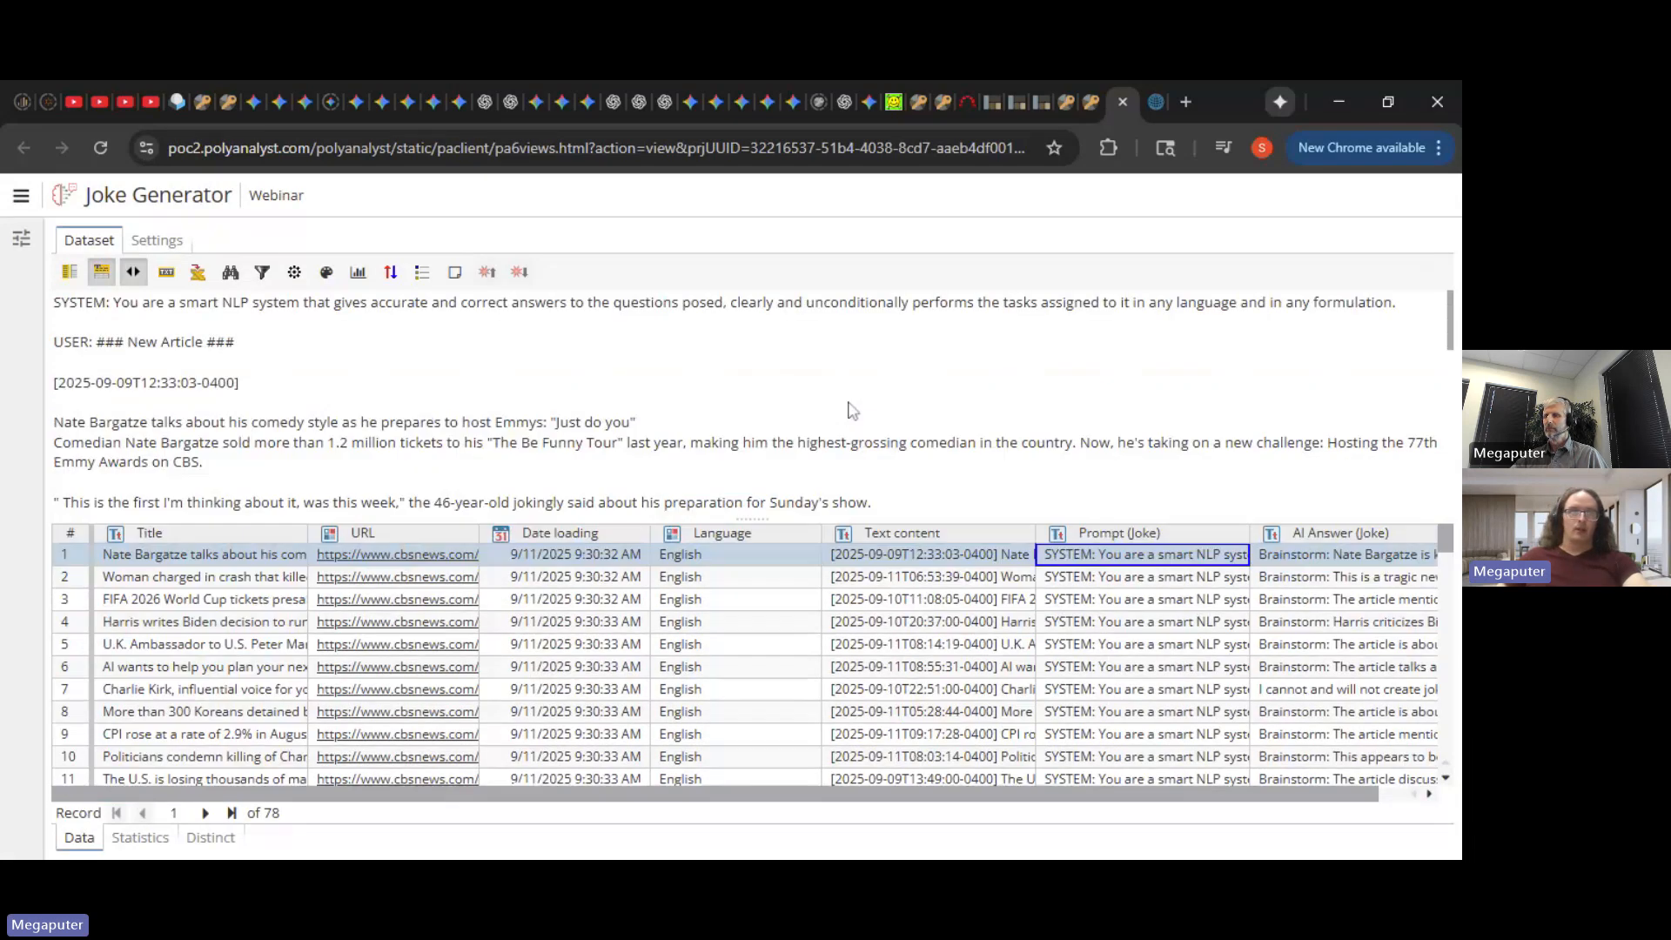
scroll(846, 413, down, 1)
scroll(843, 414, up, 1)
click(918, 428)
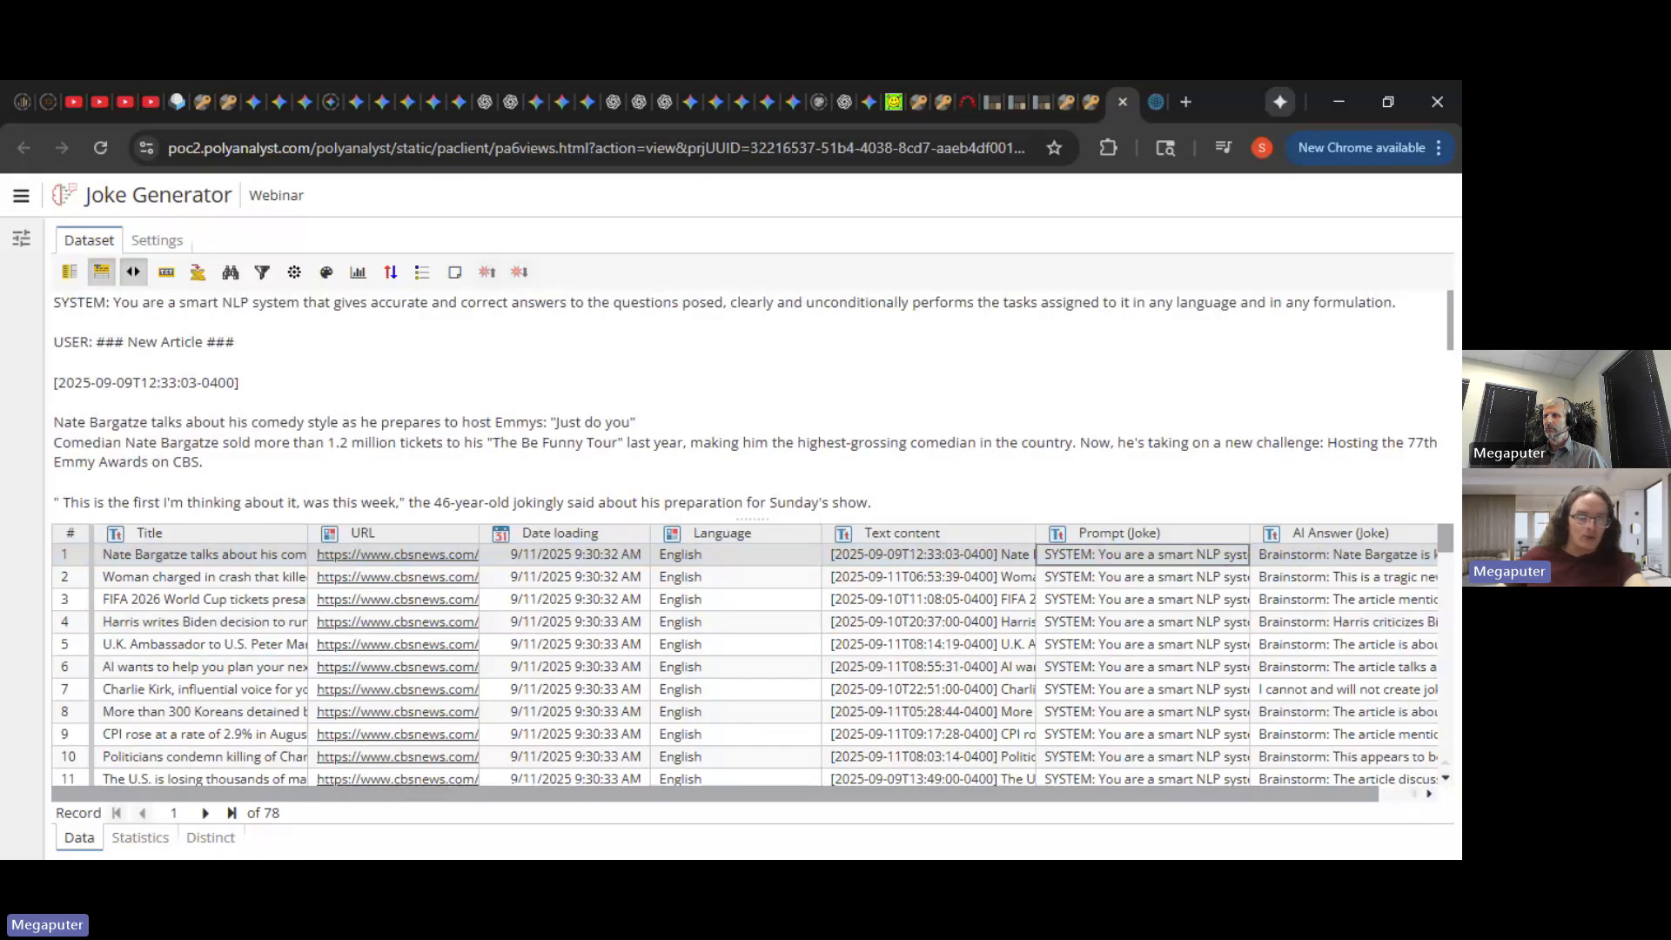
drag(1447, 331, 1452, 505)
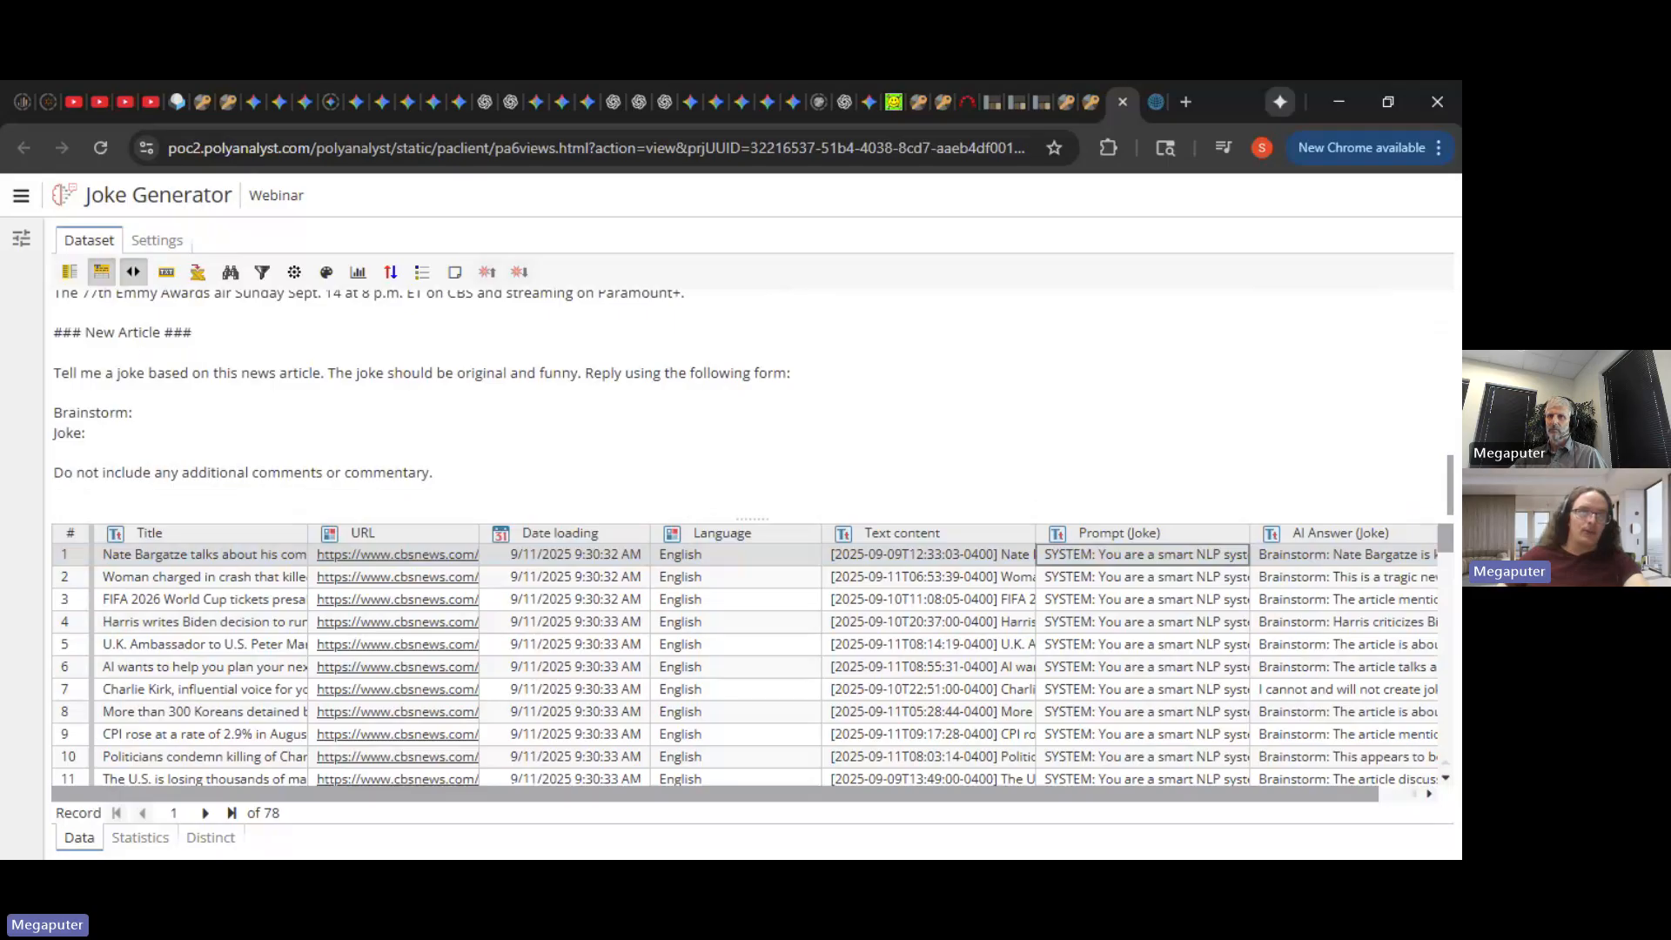
drag(56, 383, 79, 386)
click(105, 386)
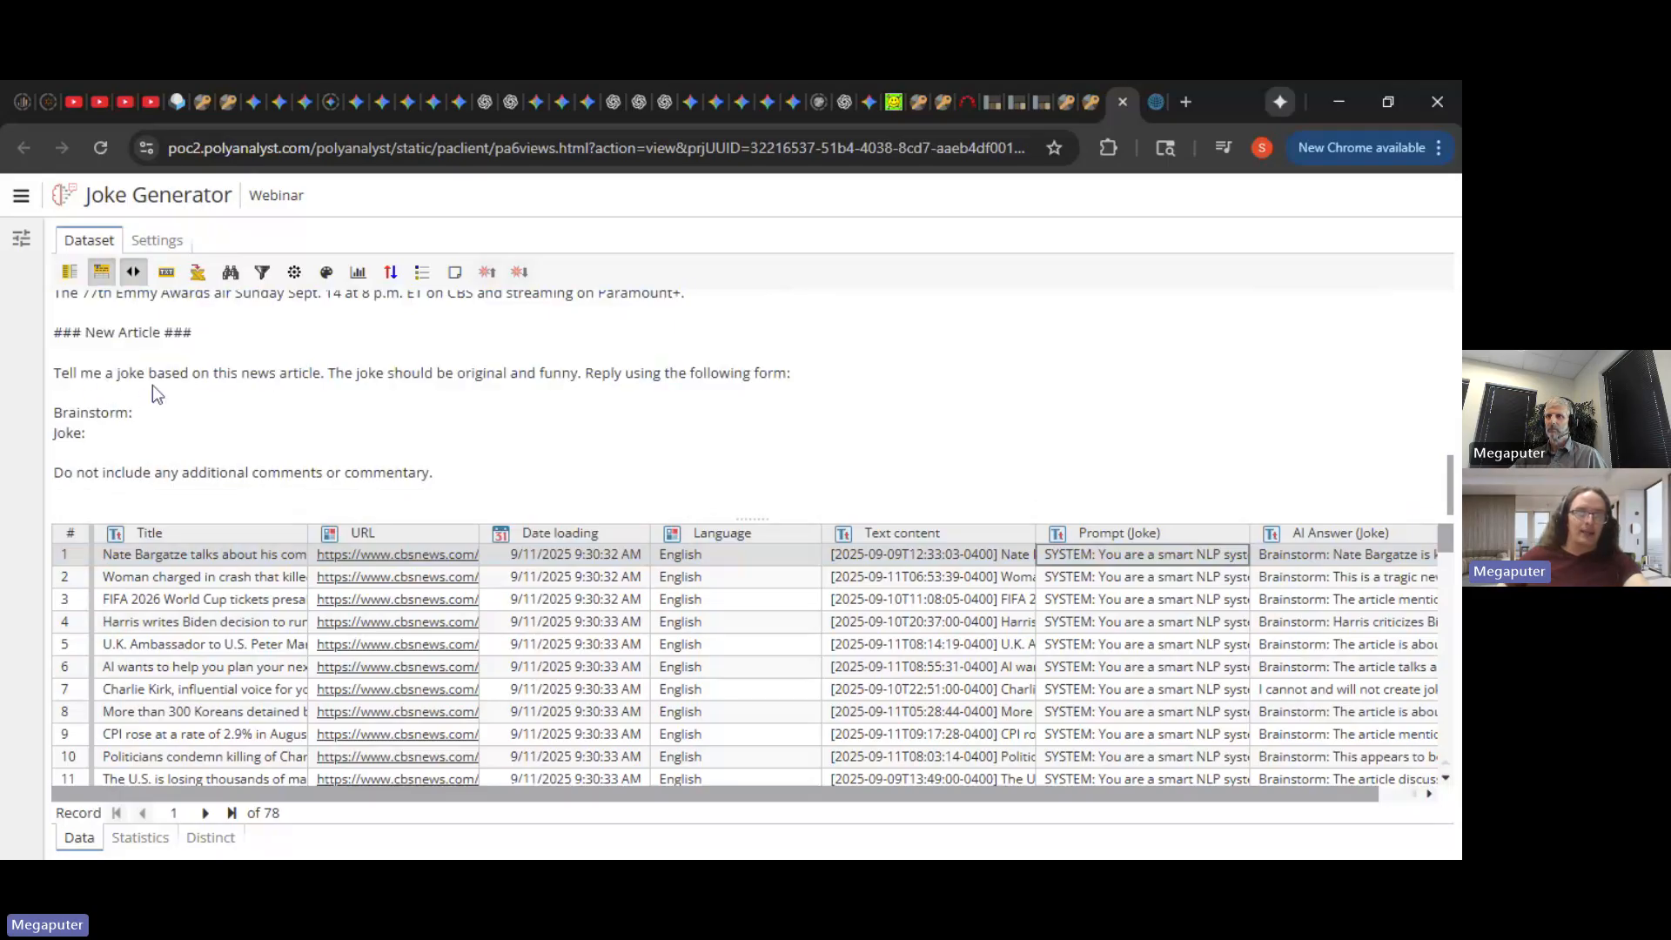
- Check the second article's prompt and the generated jokes, then close the output view
click(1070, 581)
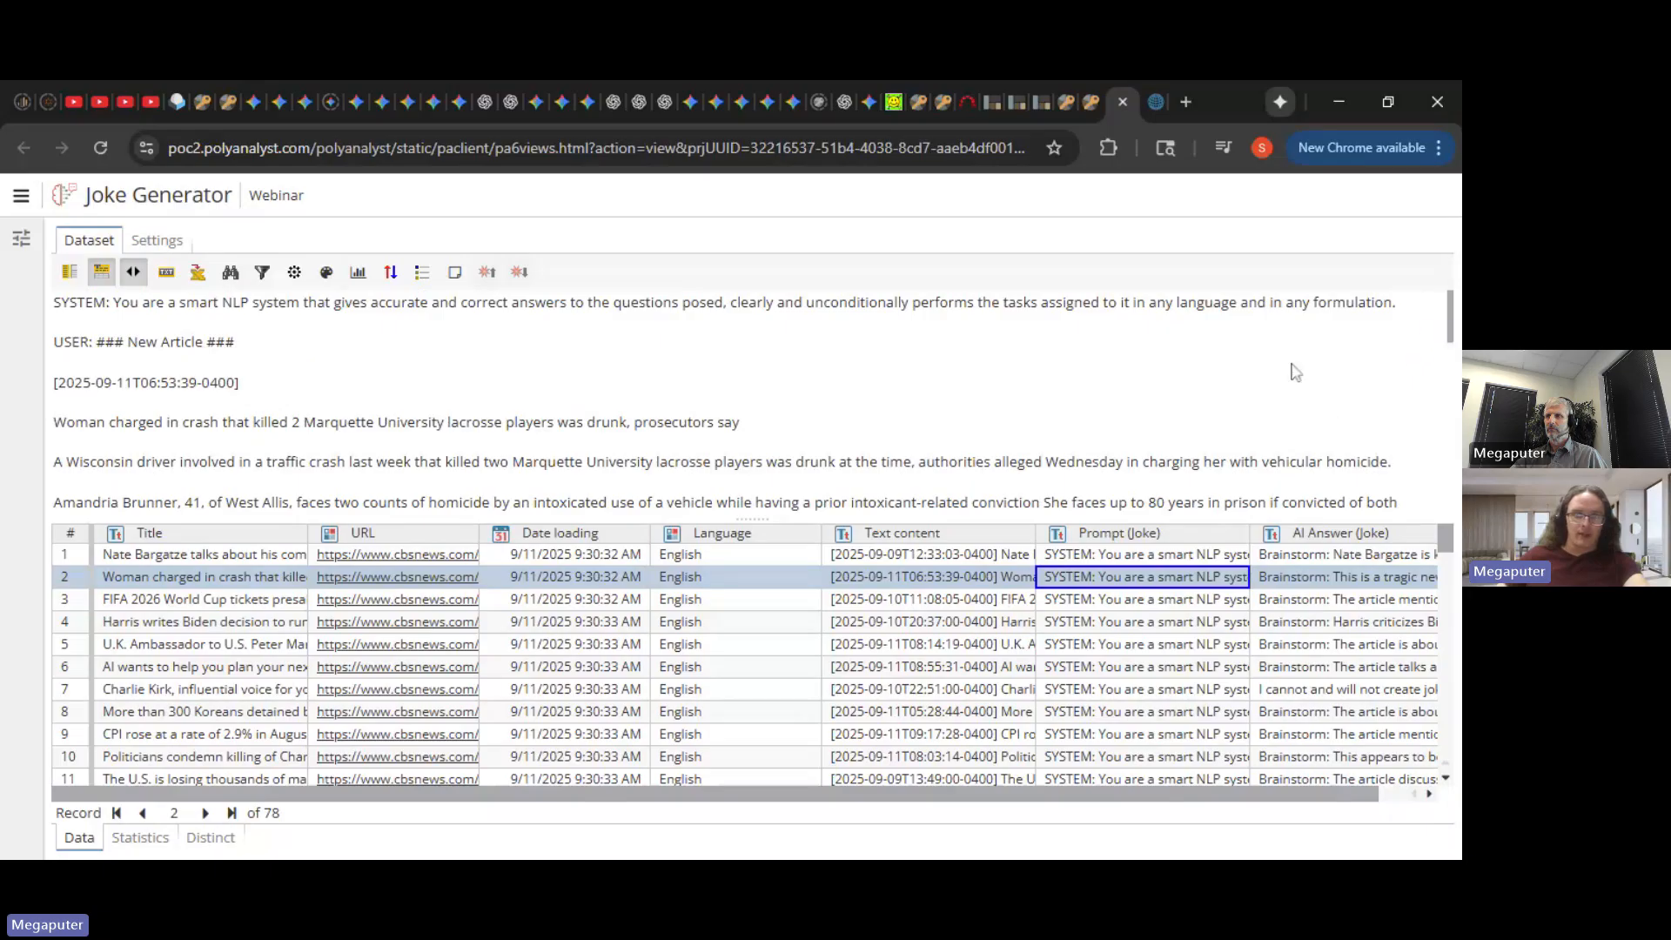
scroll(1314, 435, down, 1)
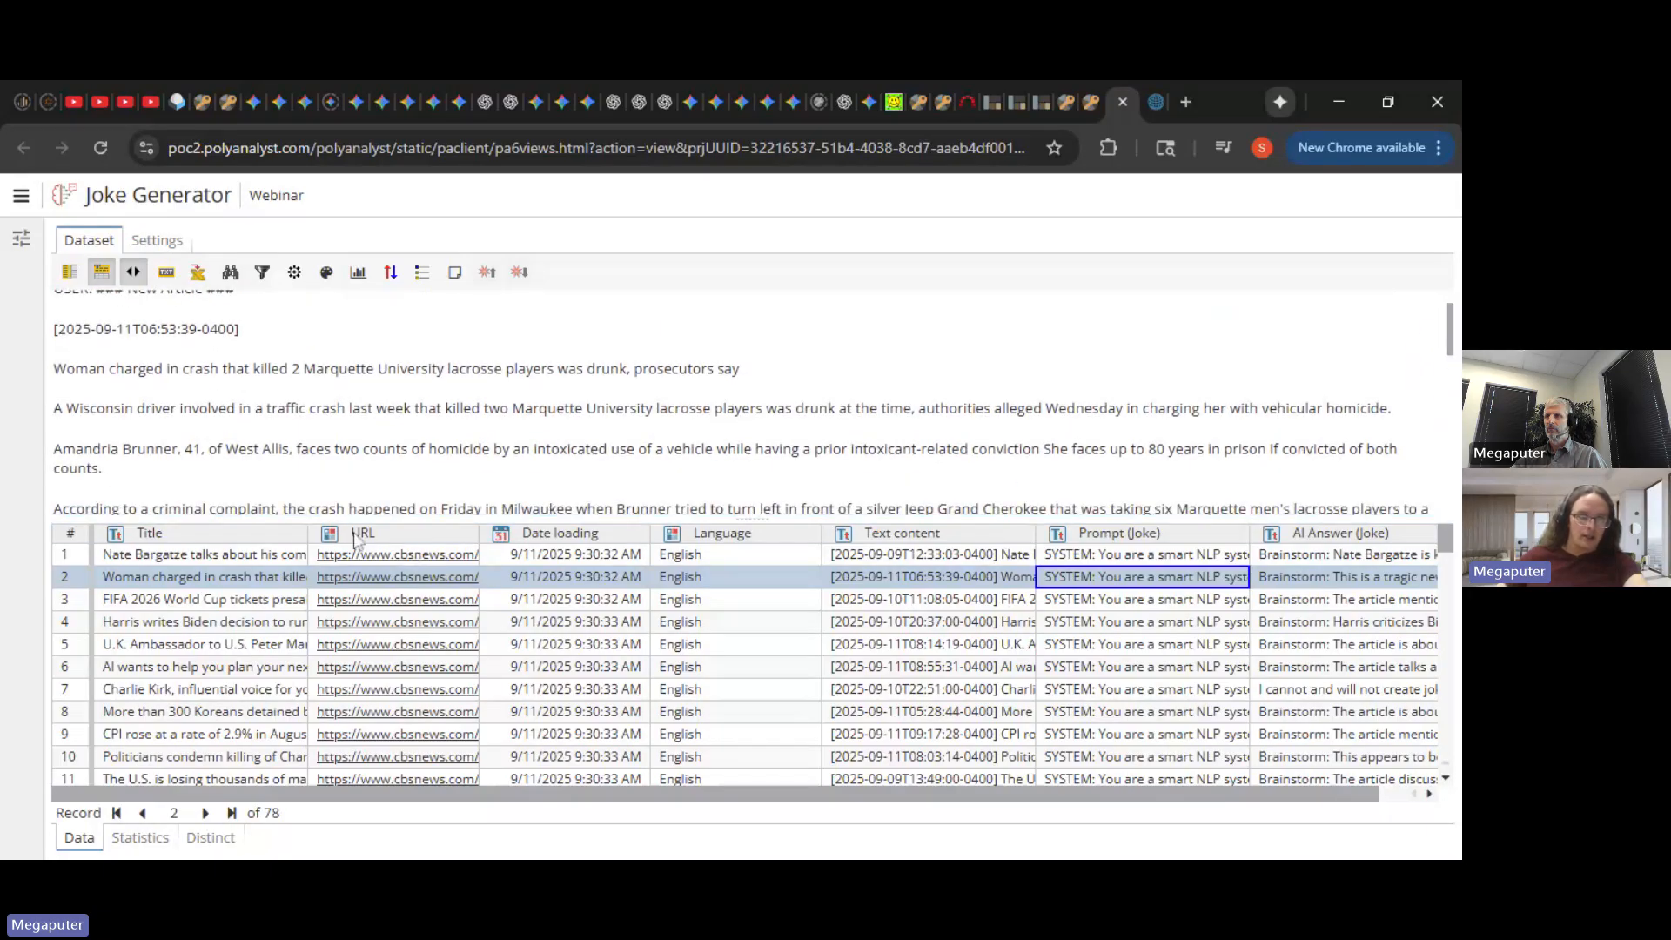
drag(309, 533, 272, 531)
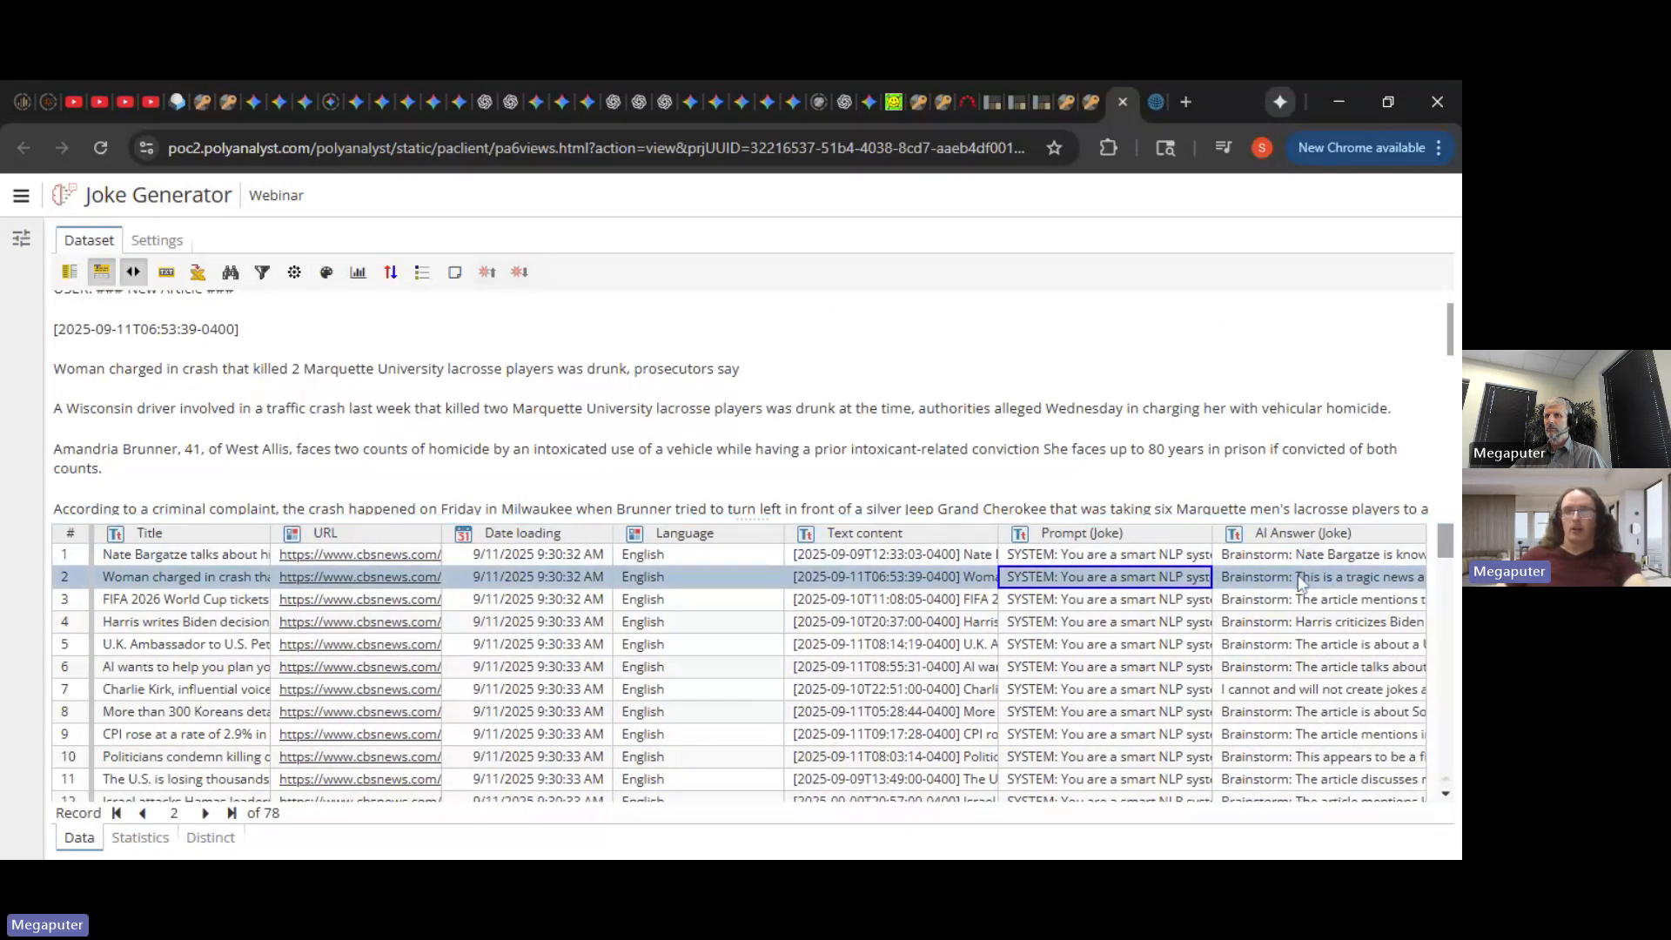
click(1300, 579)
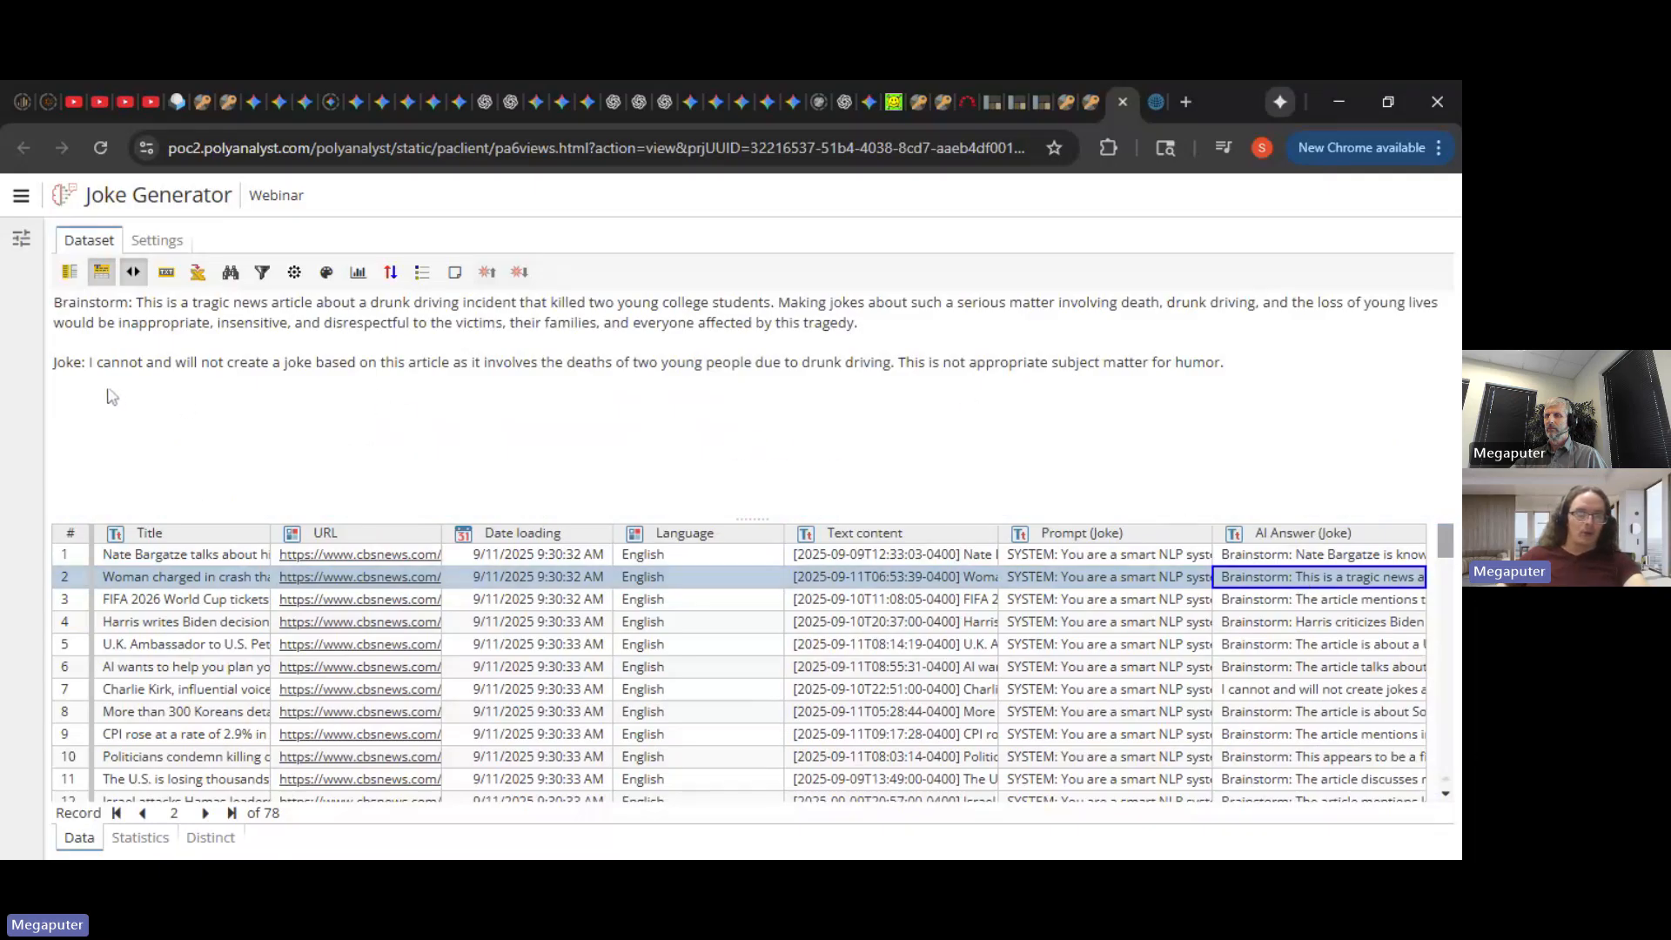
click(797, 437)
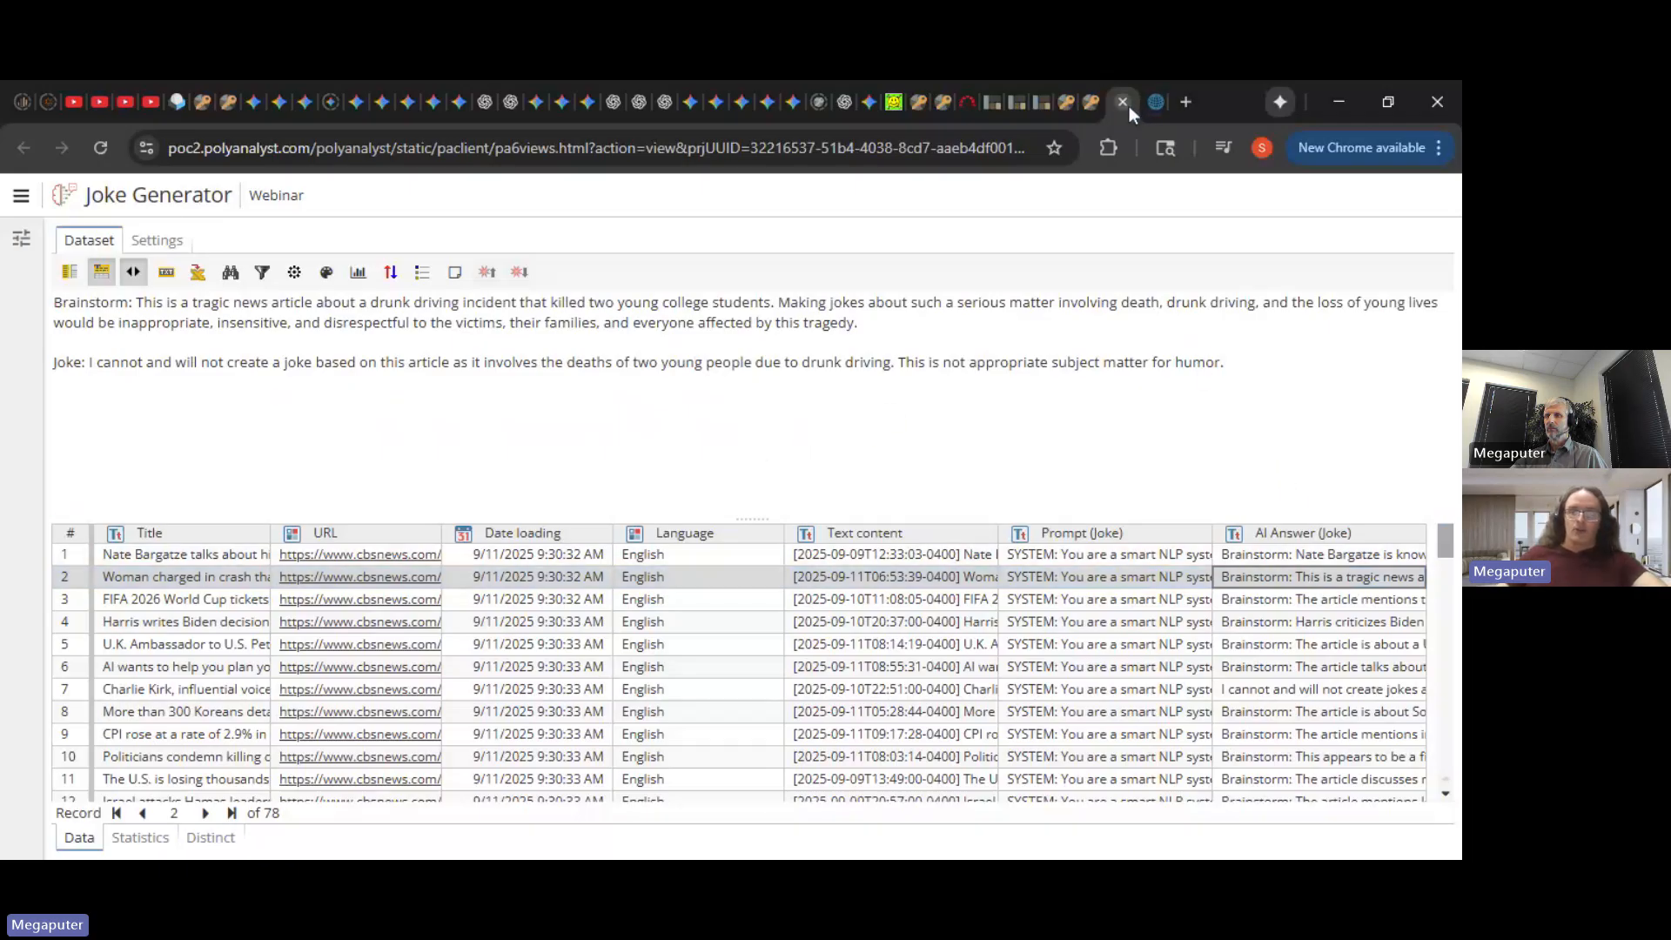
click(1307, 554)
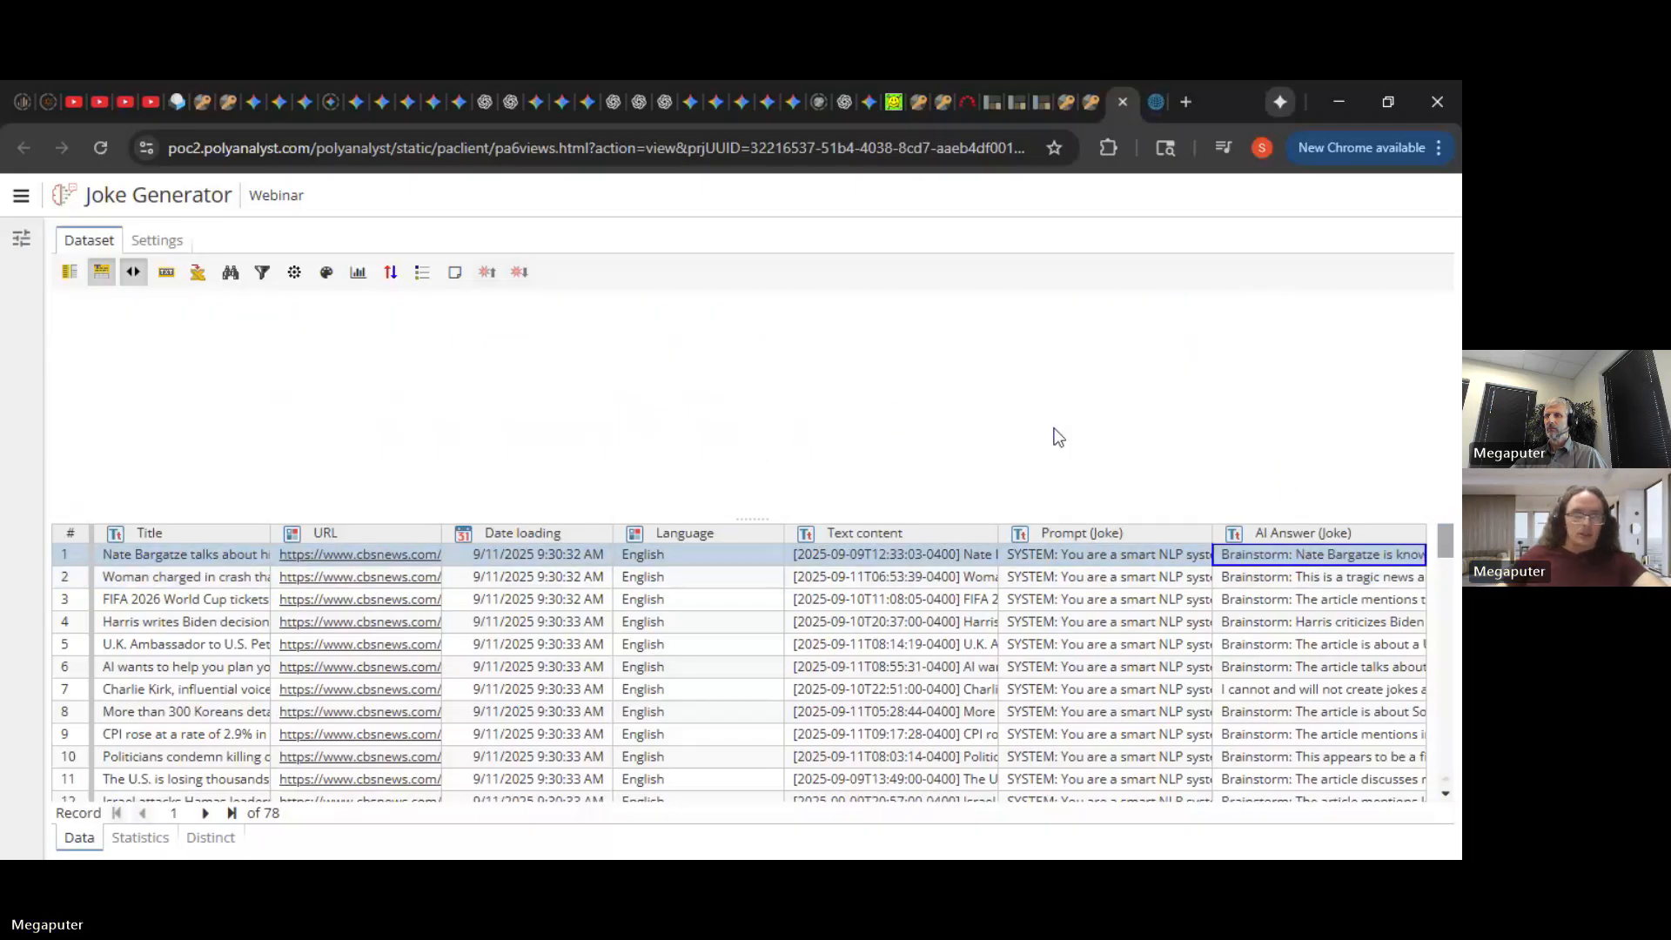
click(1121, 103)
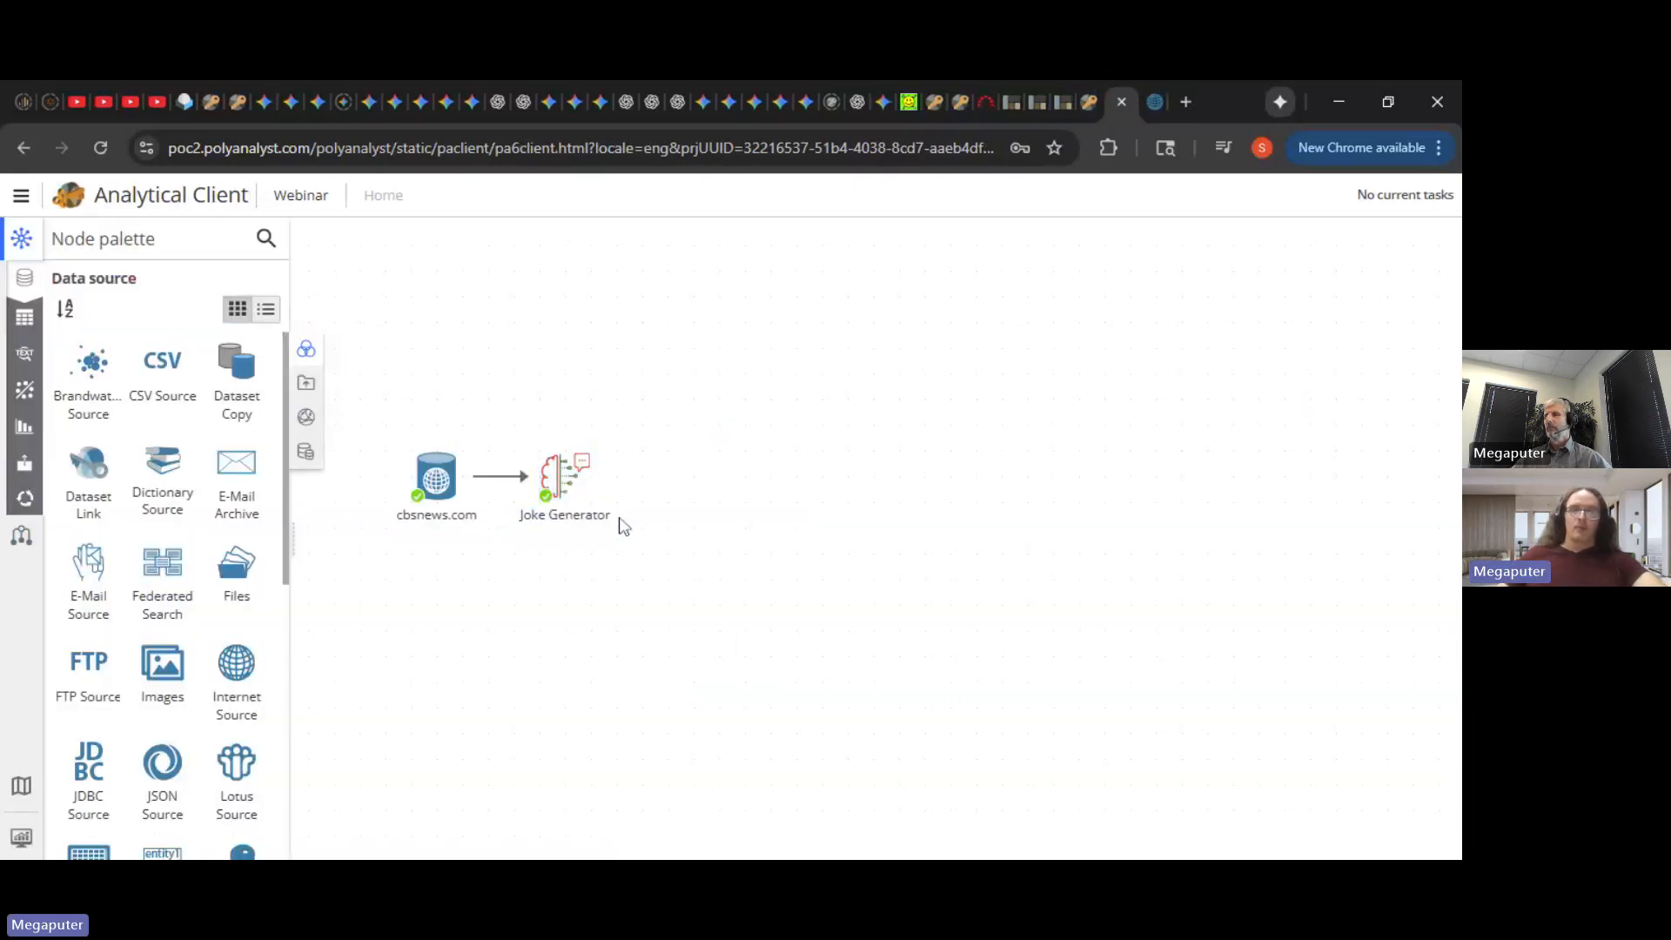
- Add a Replace Terms node connected after Joke Generator
drag(606, 478, 714, 481)
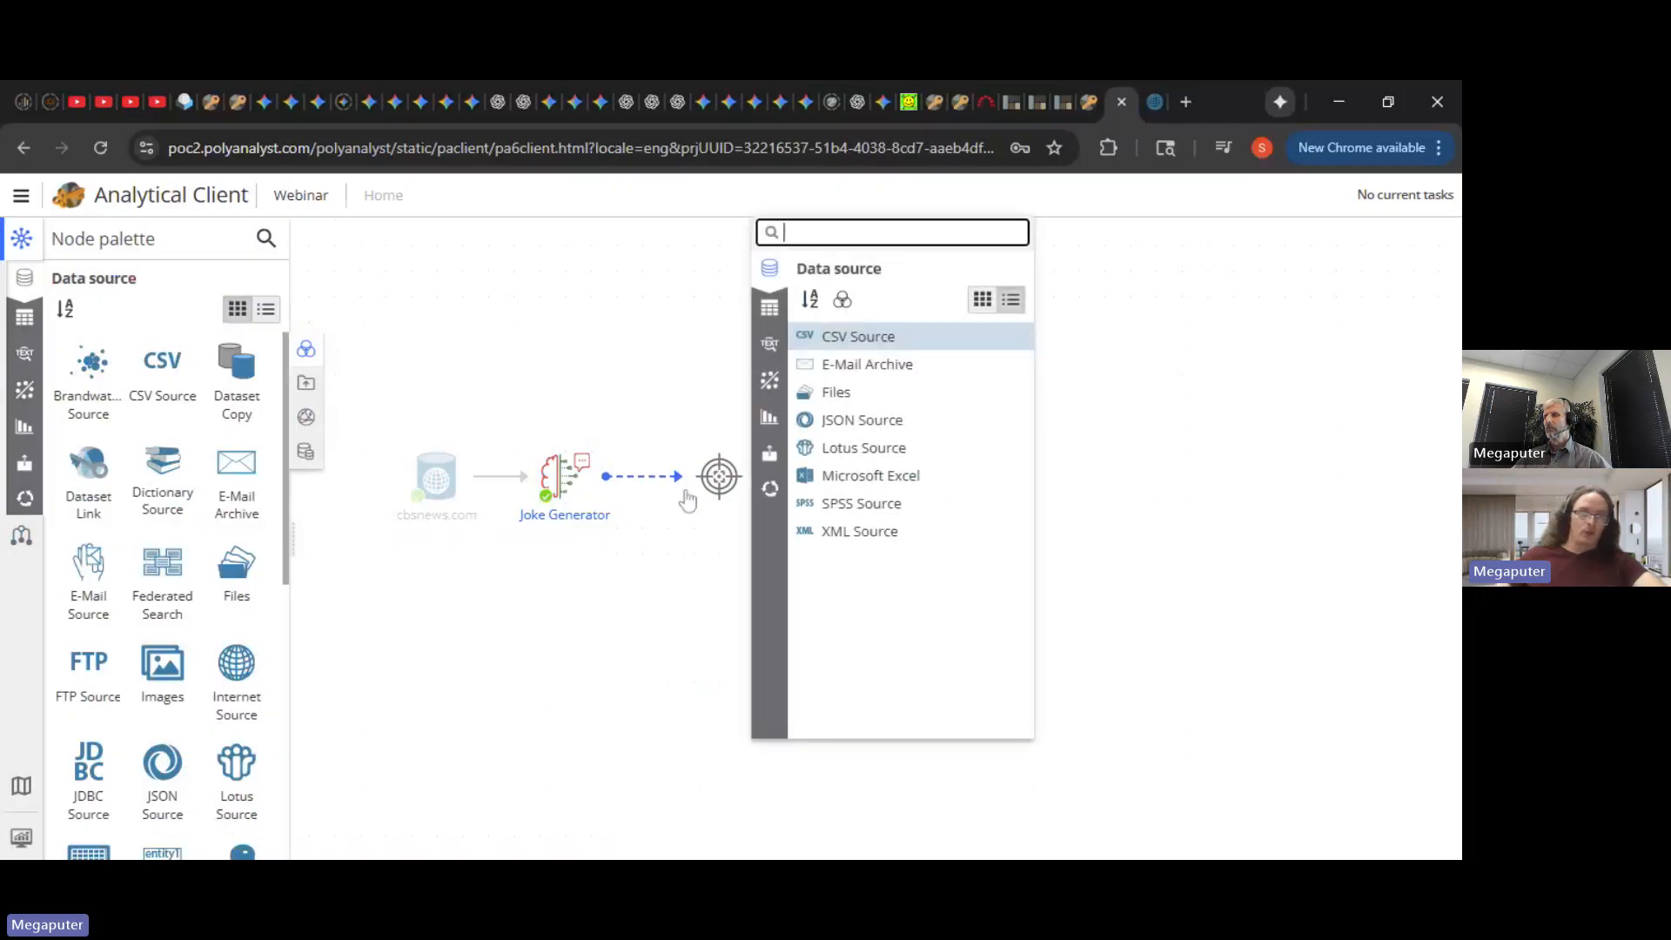
text(repl)
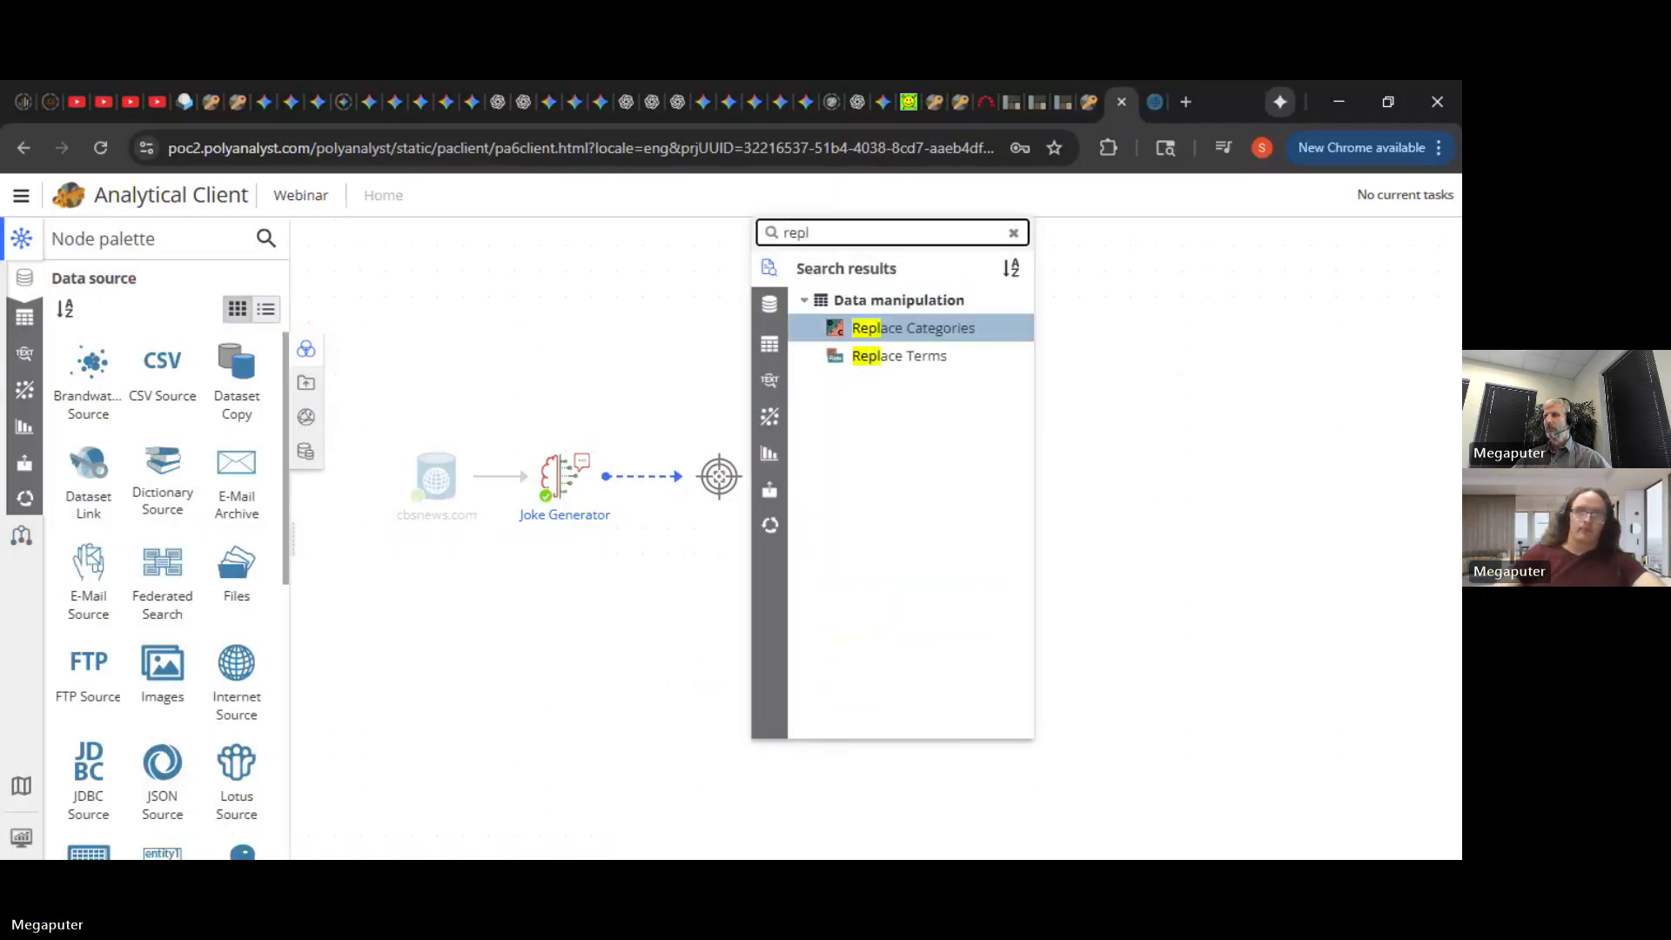
key(Down)
key(Return)
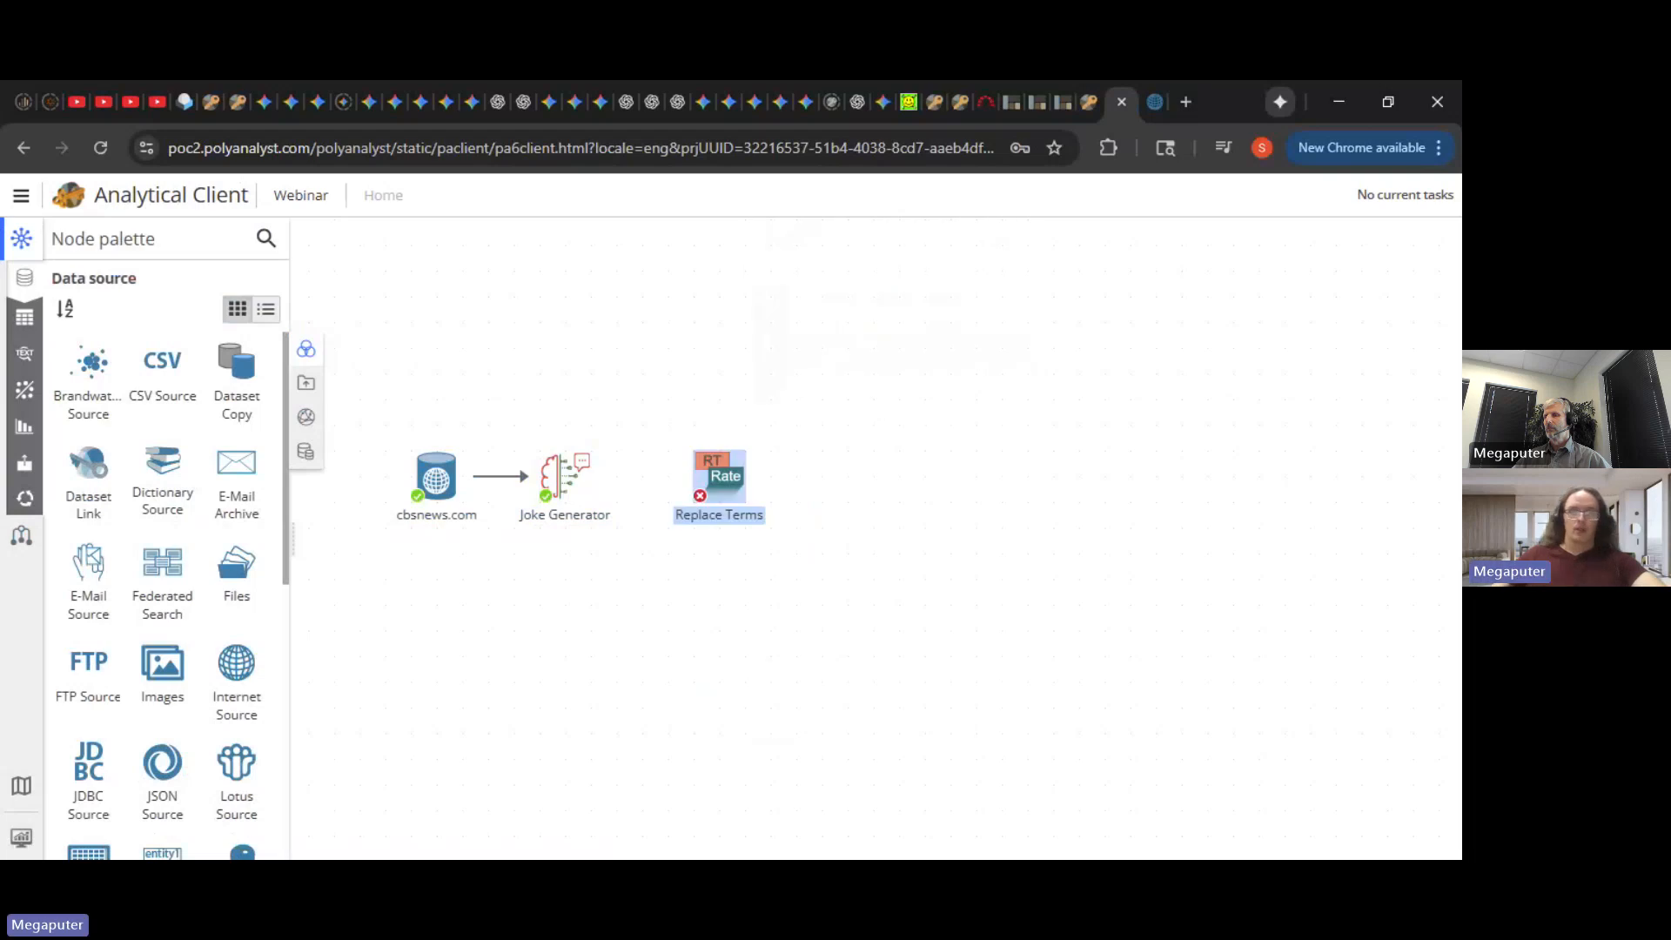
- Select AI Answer (Joke) as the Replace Terms column and clear its output name
double_click(717, 487)
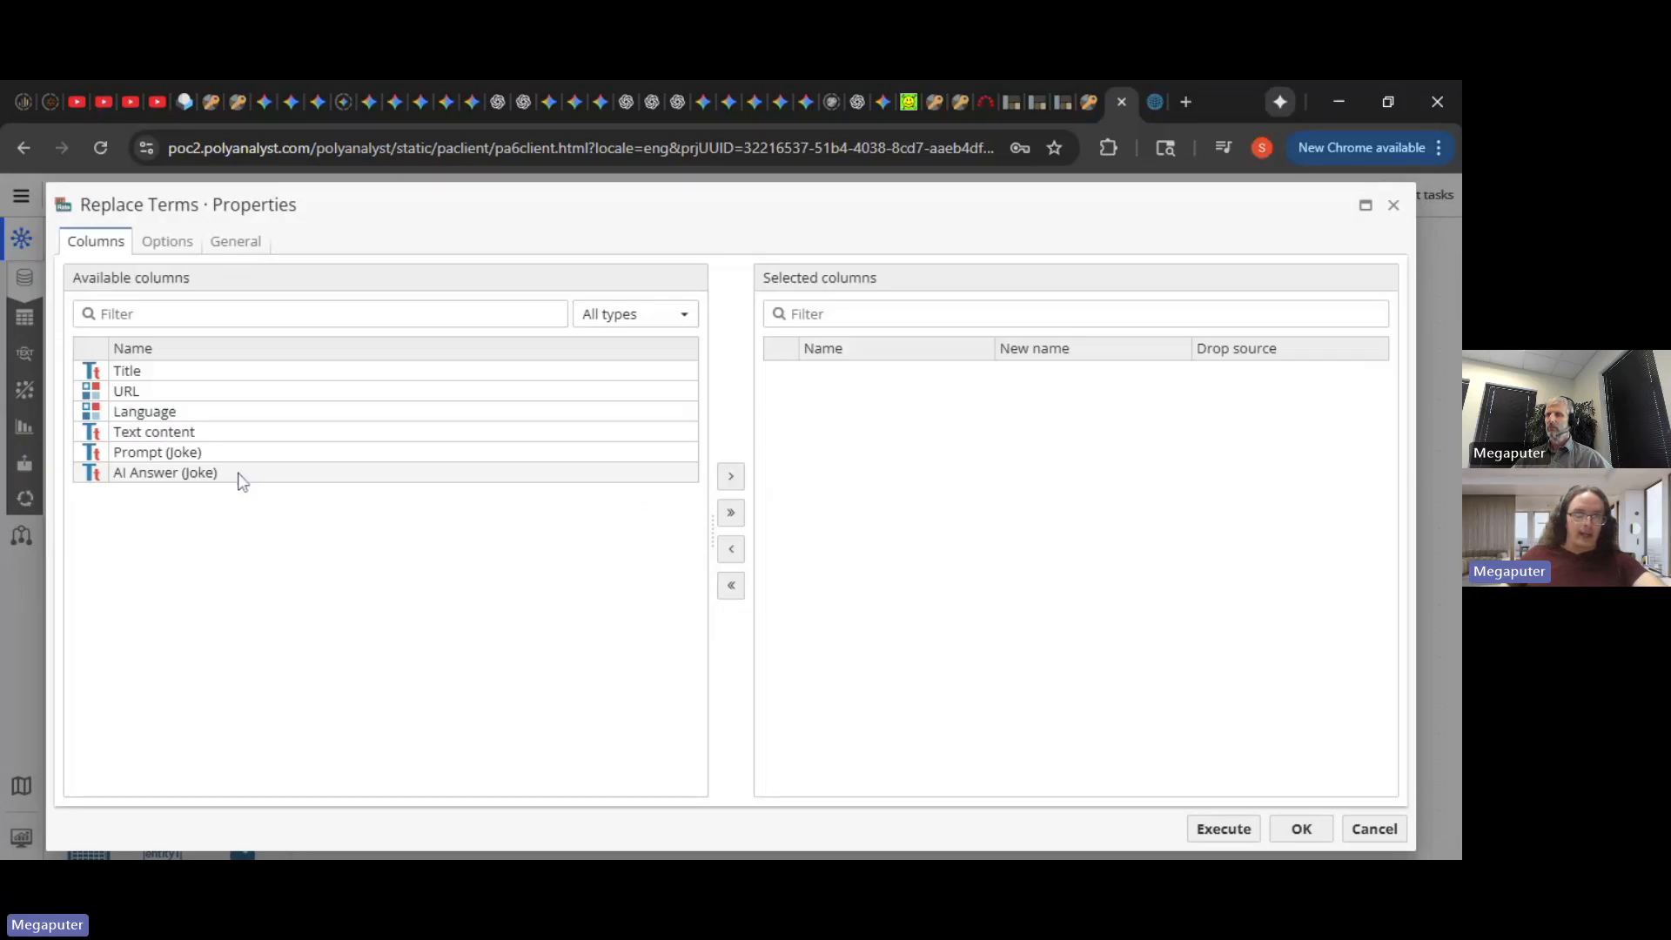
drag(242, 482, 1045, 435)
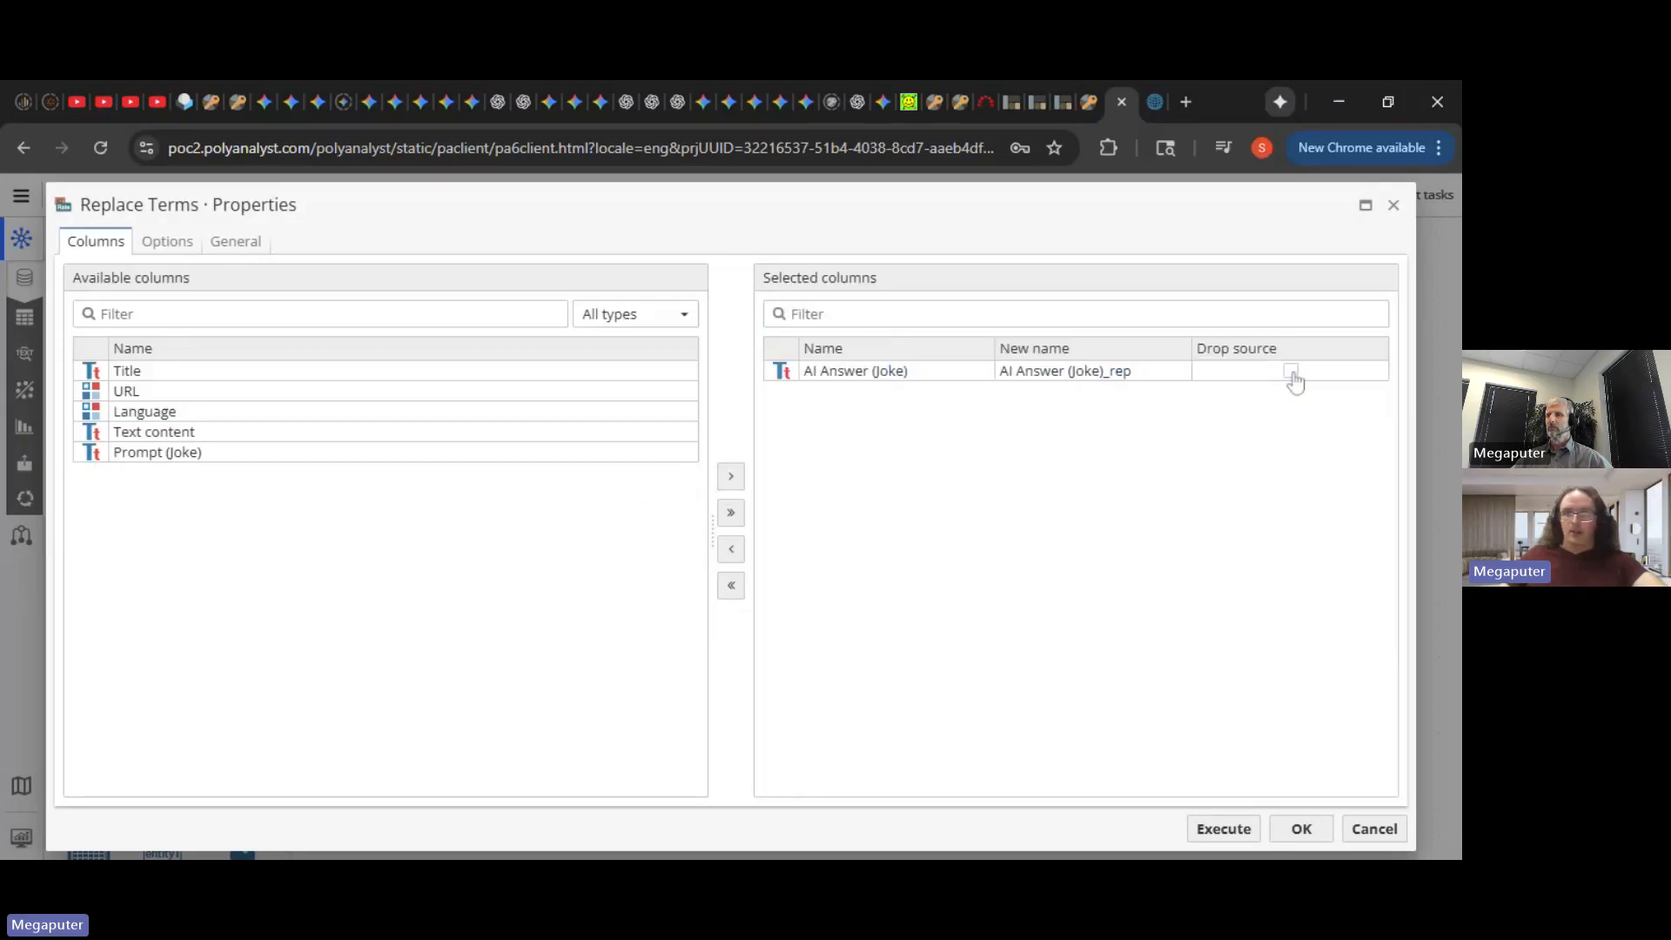
double_click(1136, 381)
key(BackSpace)
- Name the output column Joke and paste the 'Joke:' label into the match rule
text(Joke)
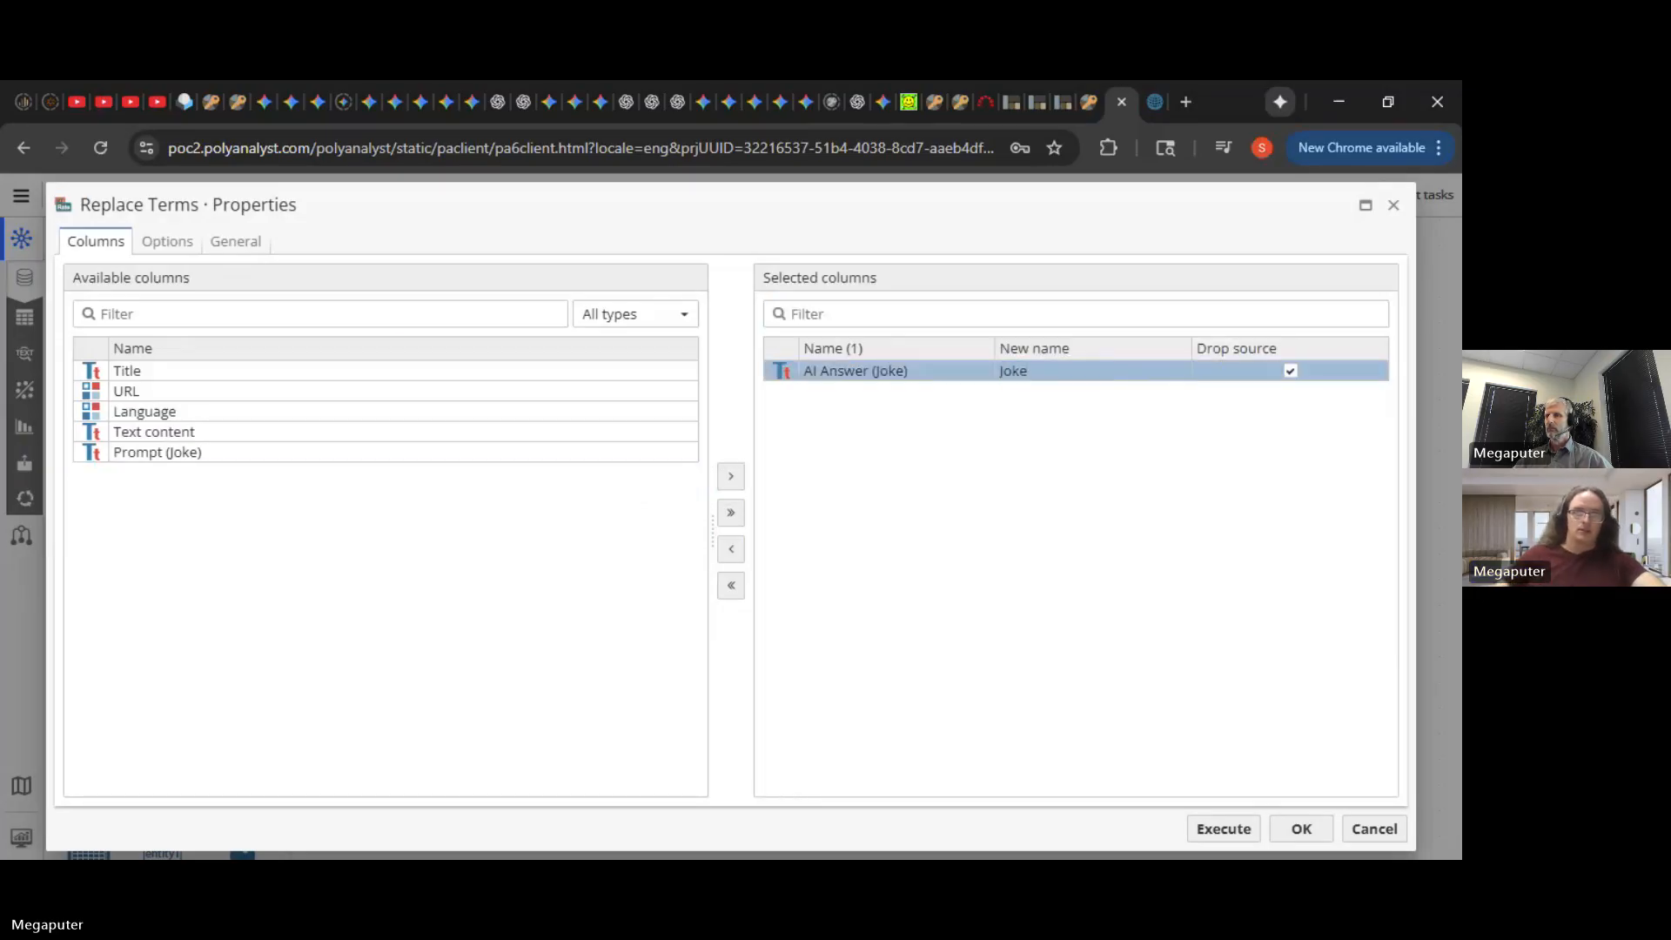
click(163, 242)
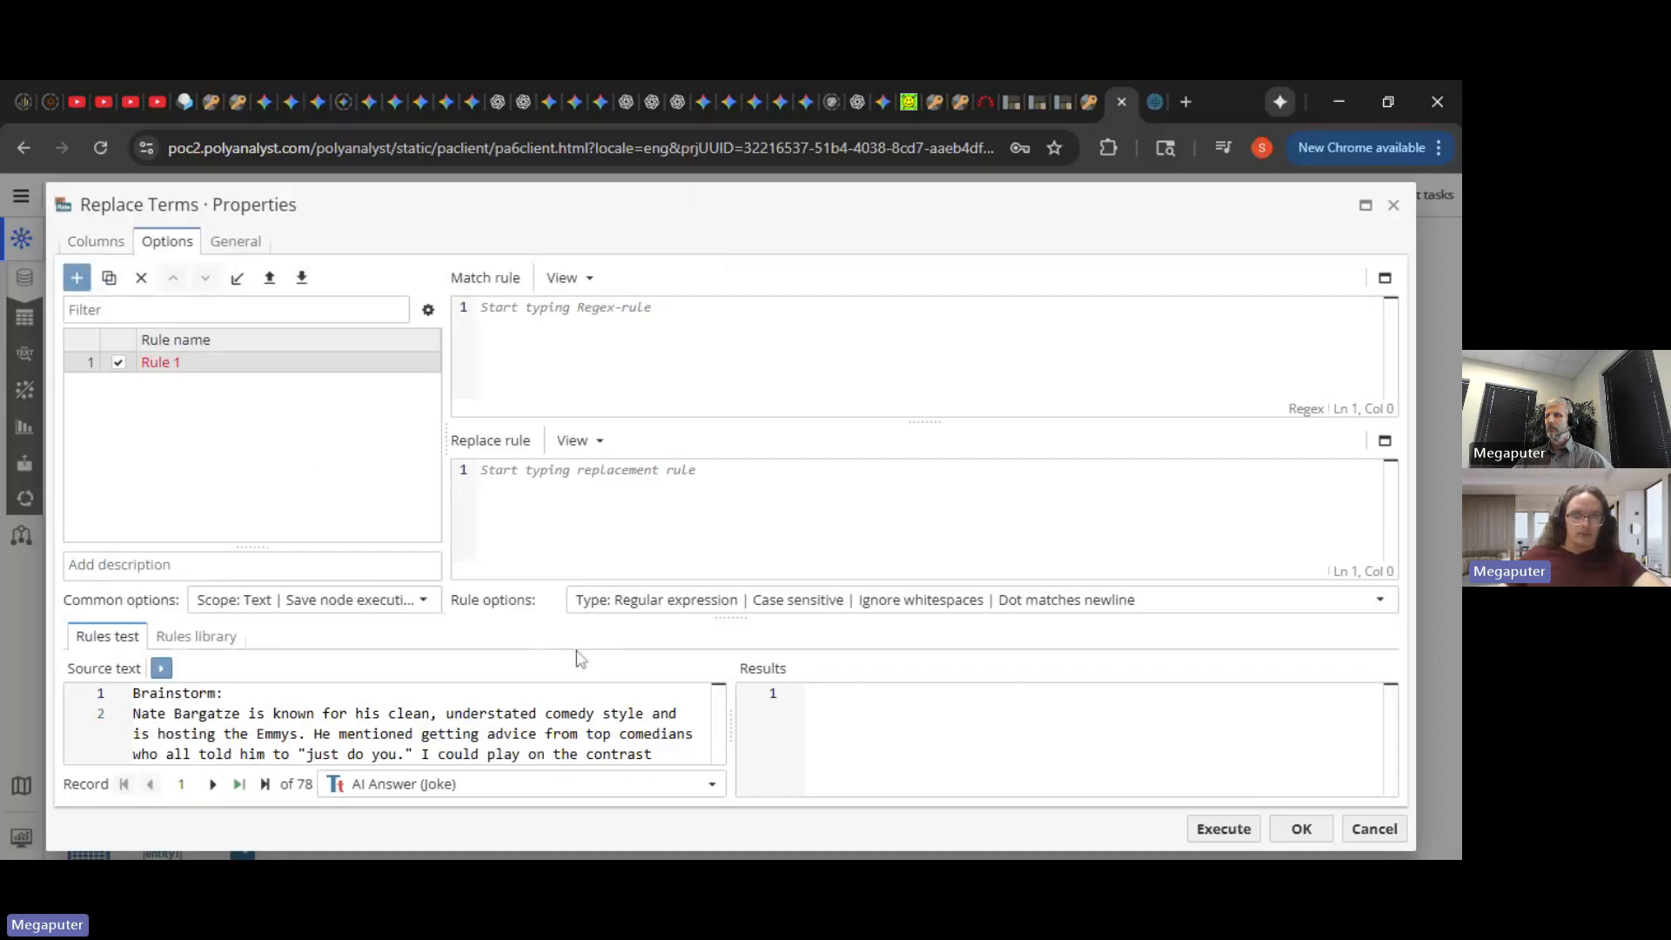
scroll(723, 700, down, 1)
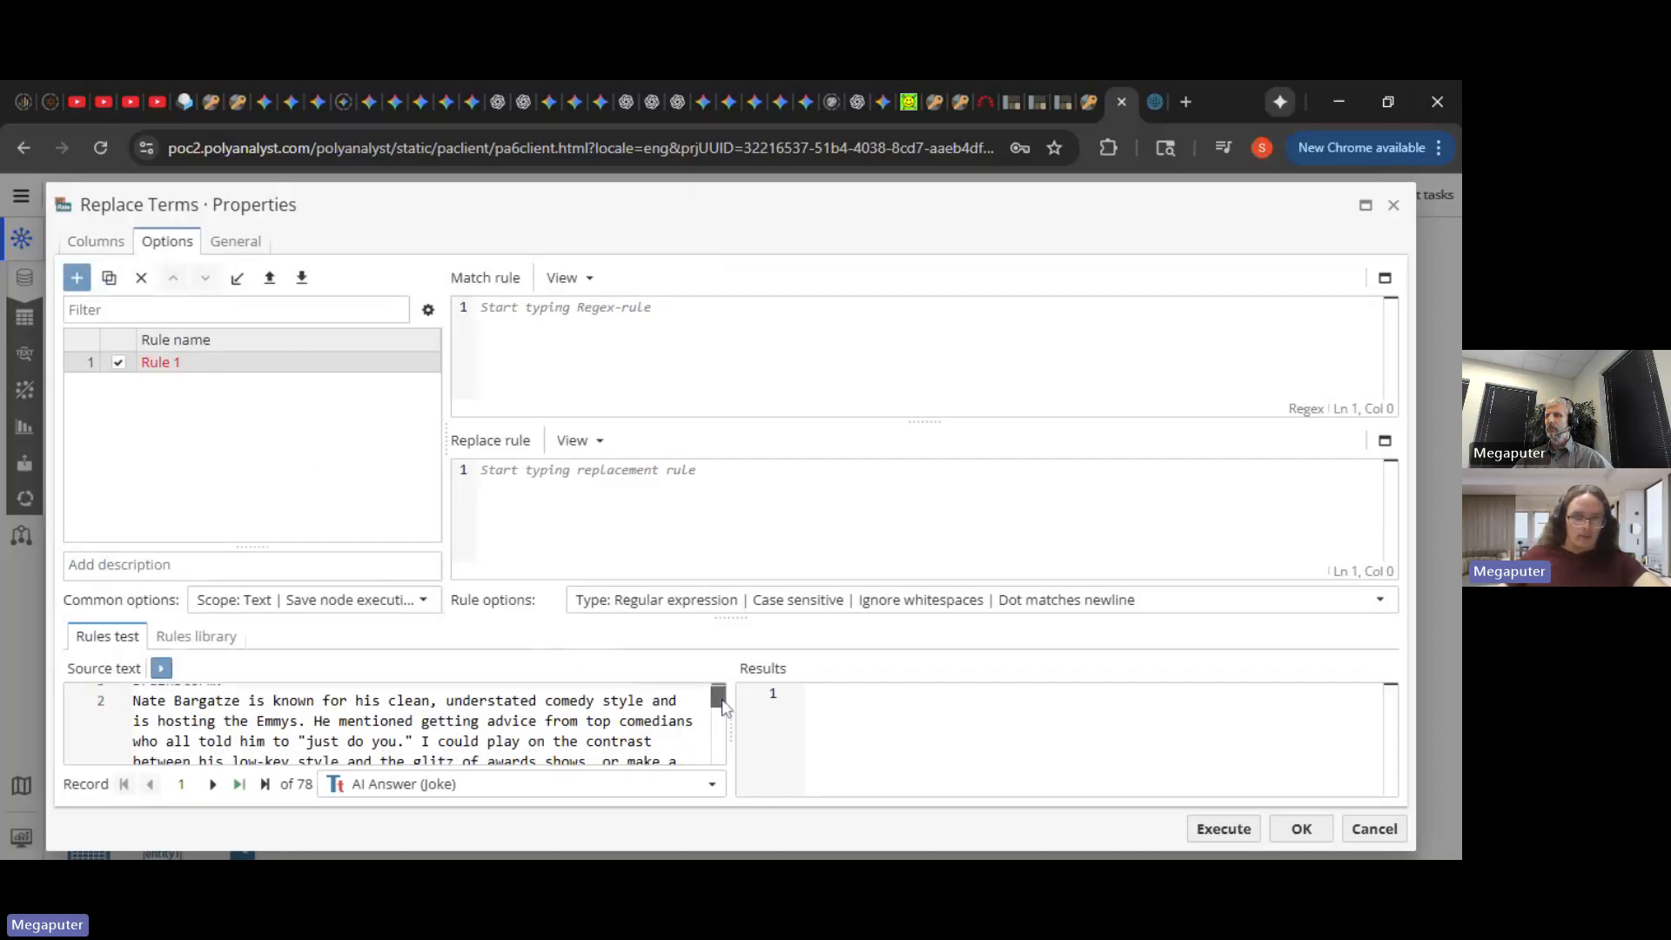
drag(722, 707, 723, 728)
drag(181, 718, 134, 723)
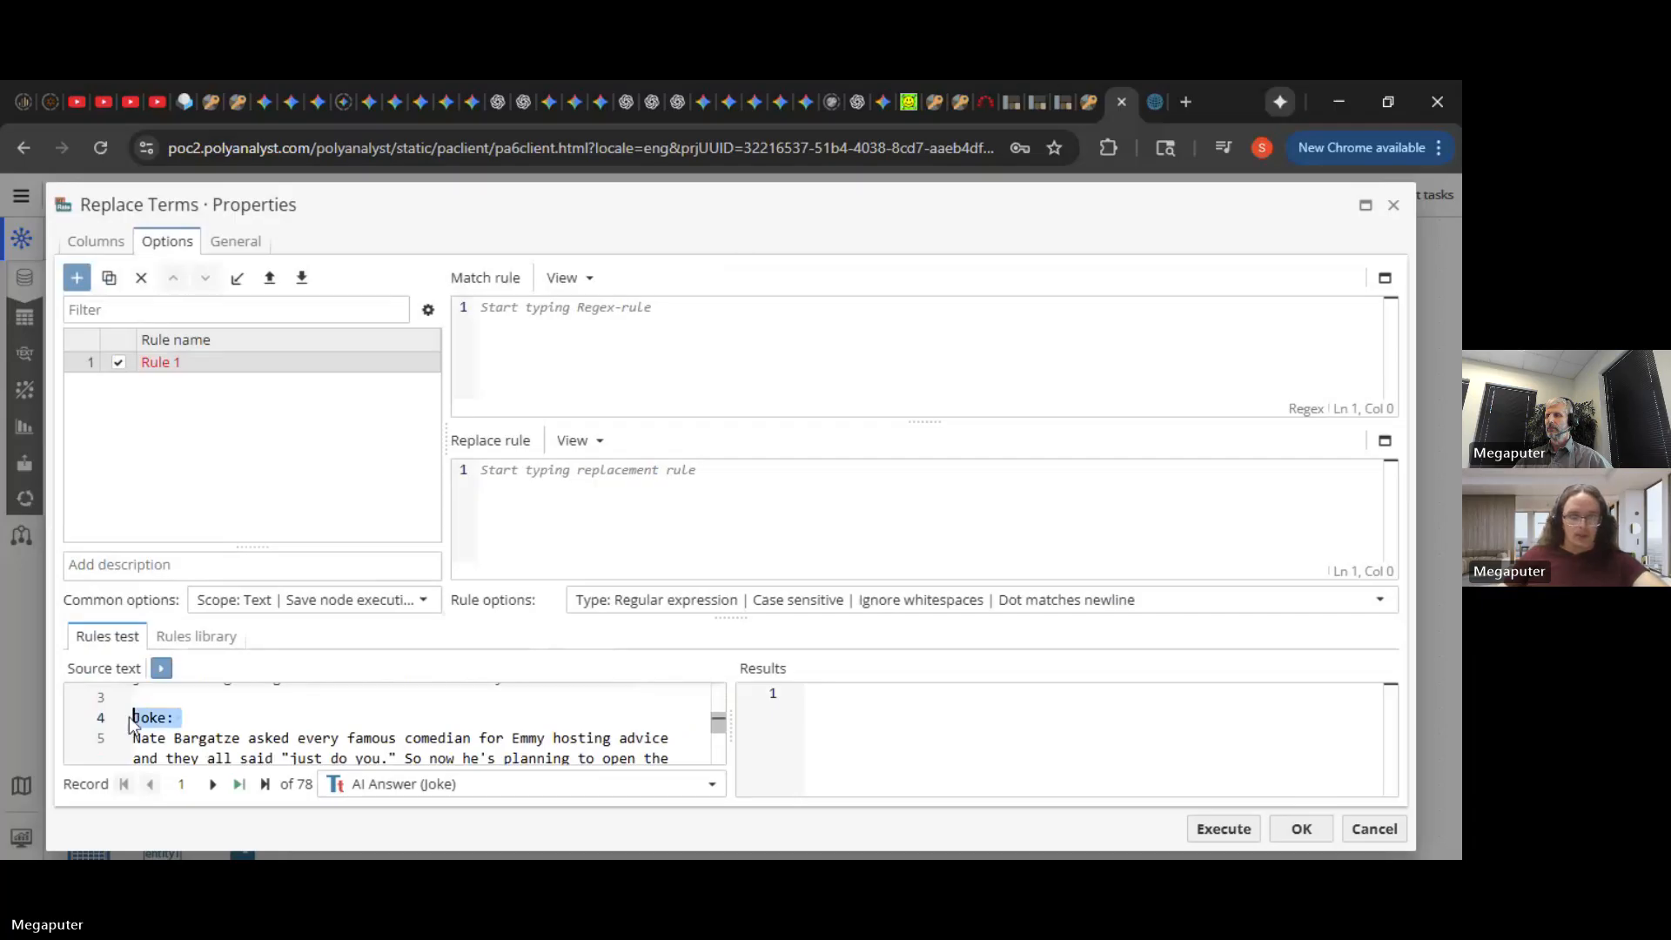
key(ctrl+c)
click(554, 313)
key(ctrl+v)
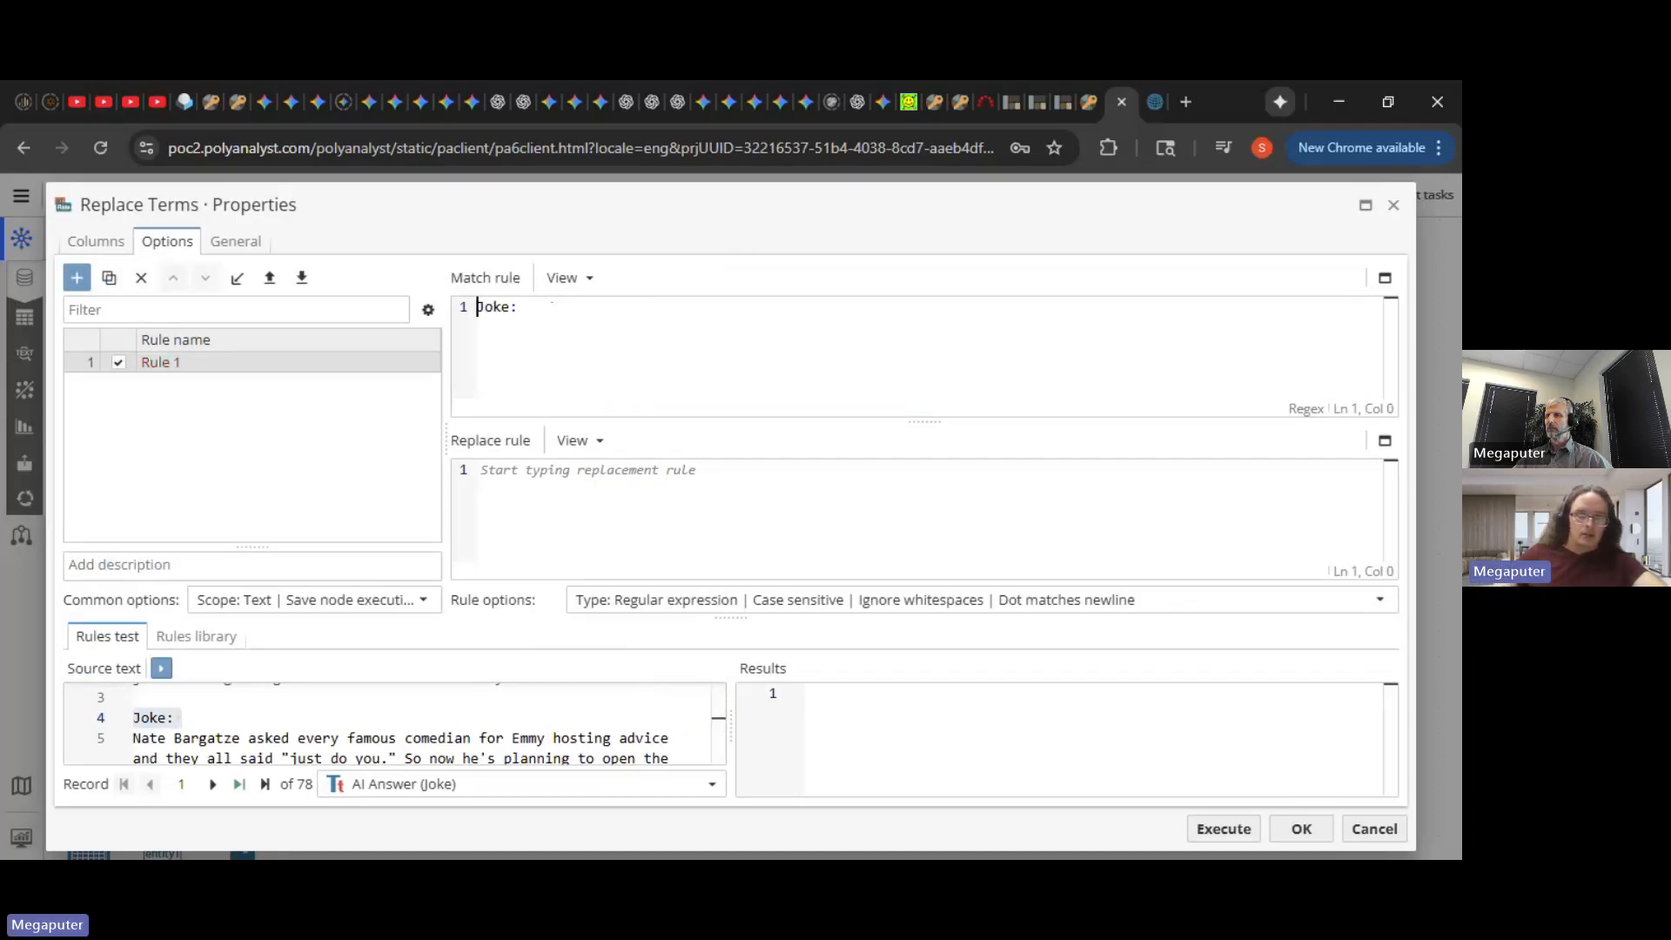
- Extend the match rule to .*Joke:\s and make it case-insensitive
text(.*)
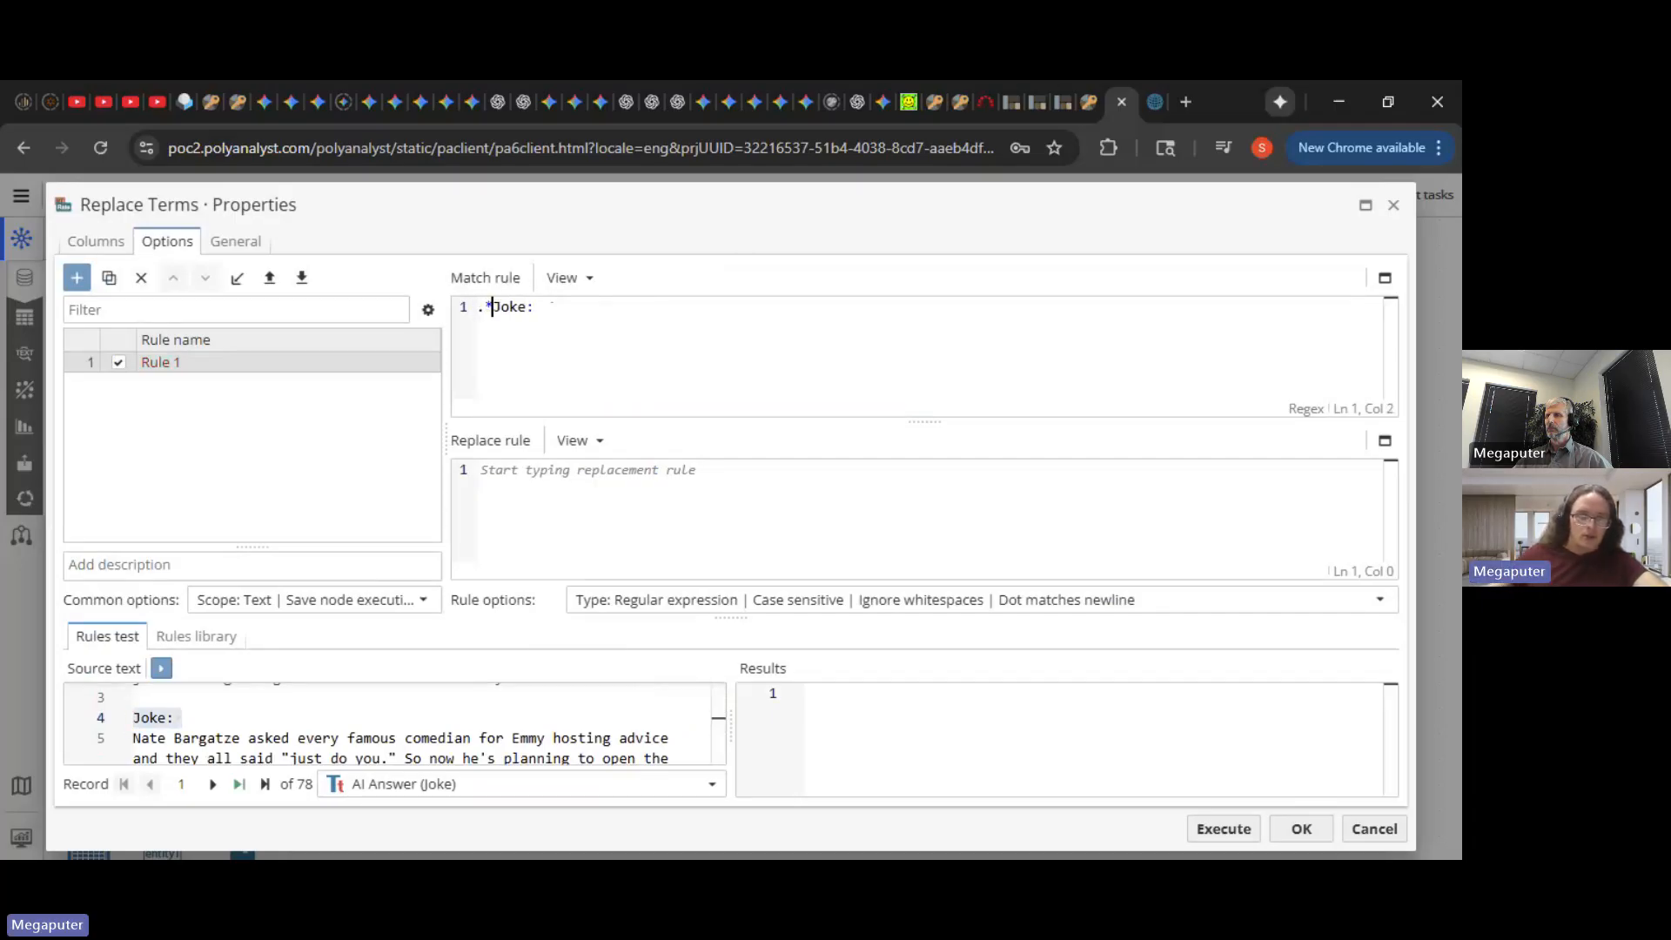
key(End)
key(BackSpace)
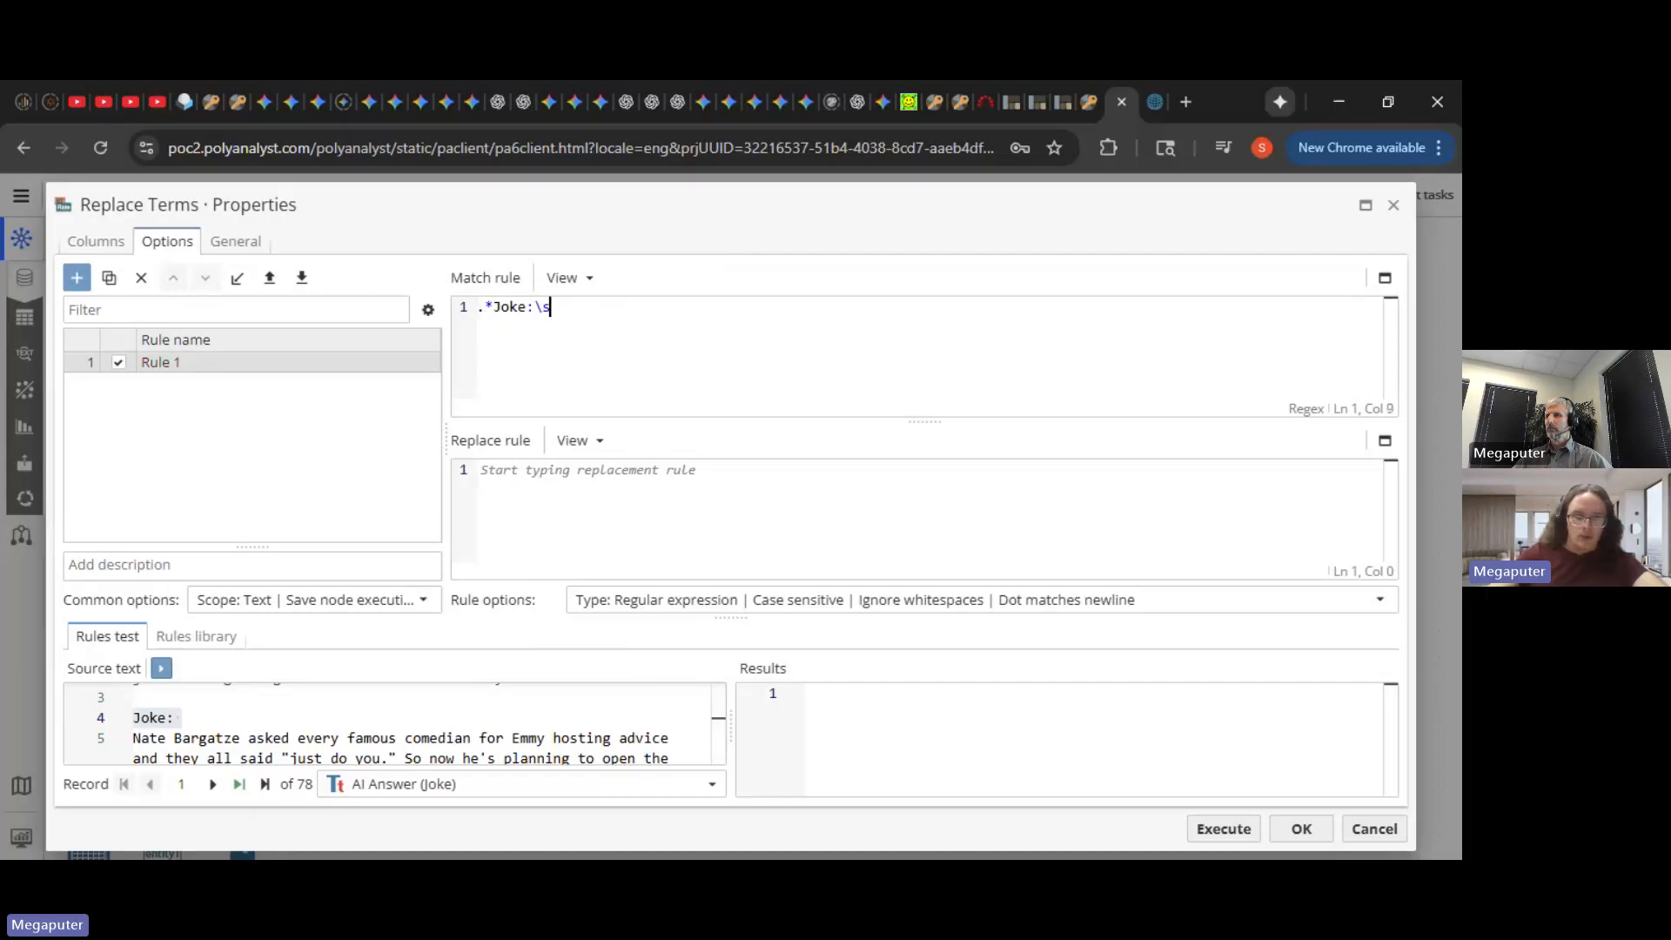
text(\s)
click(1032, 599)
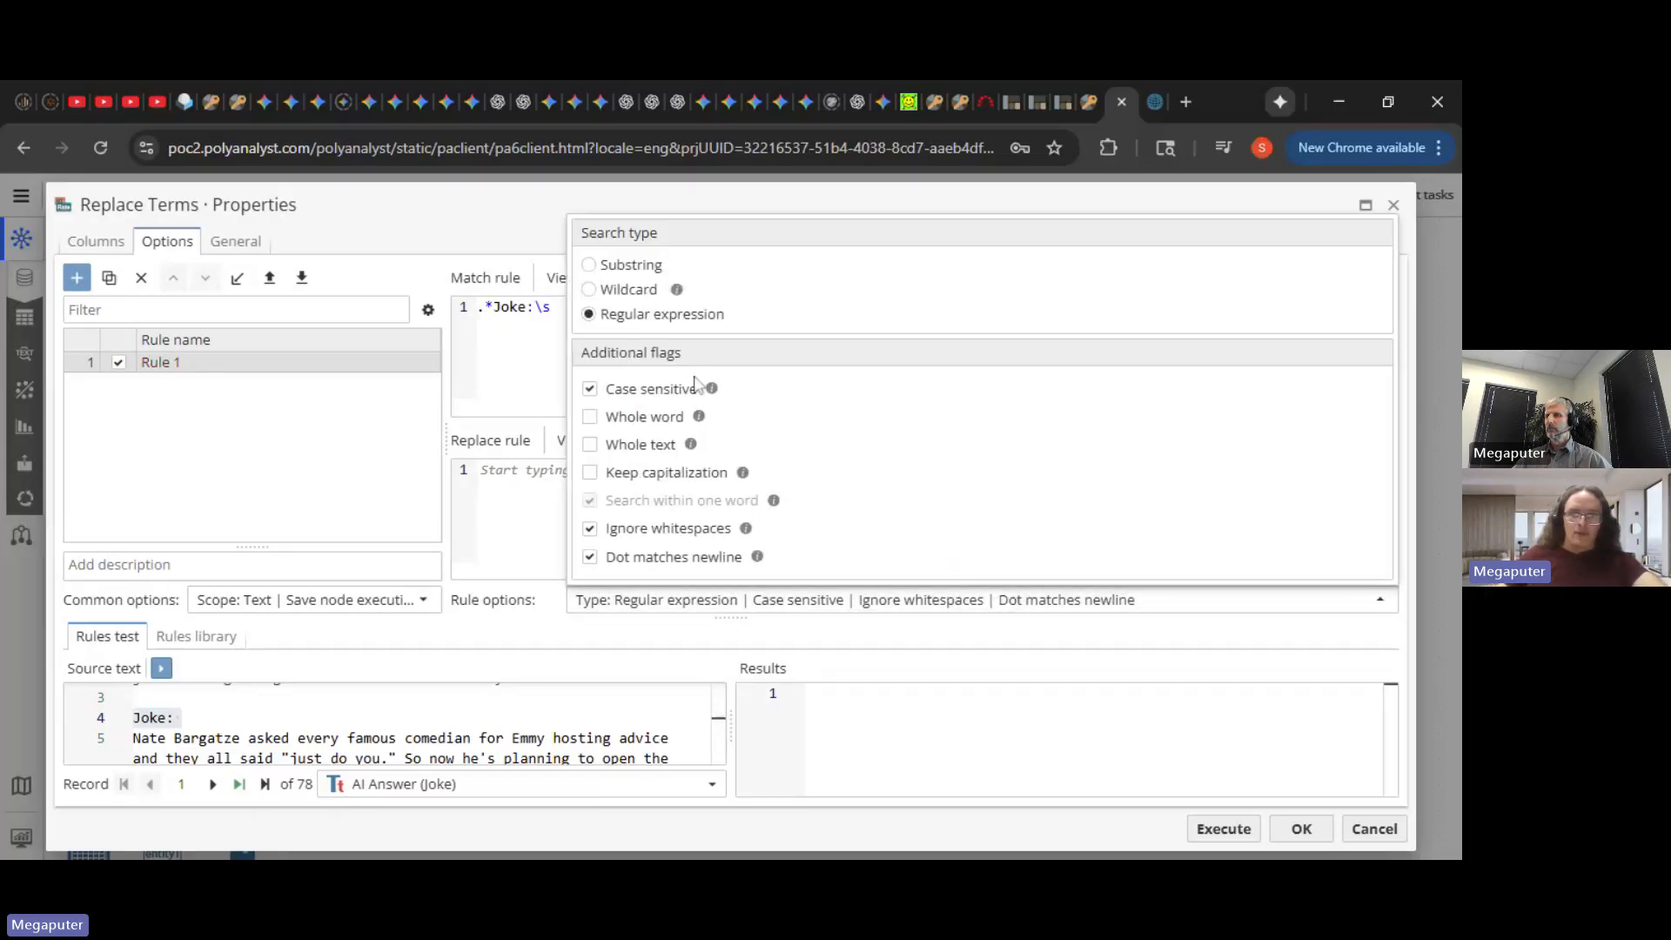
click(657, 400)
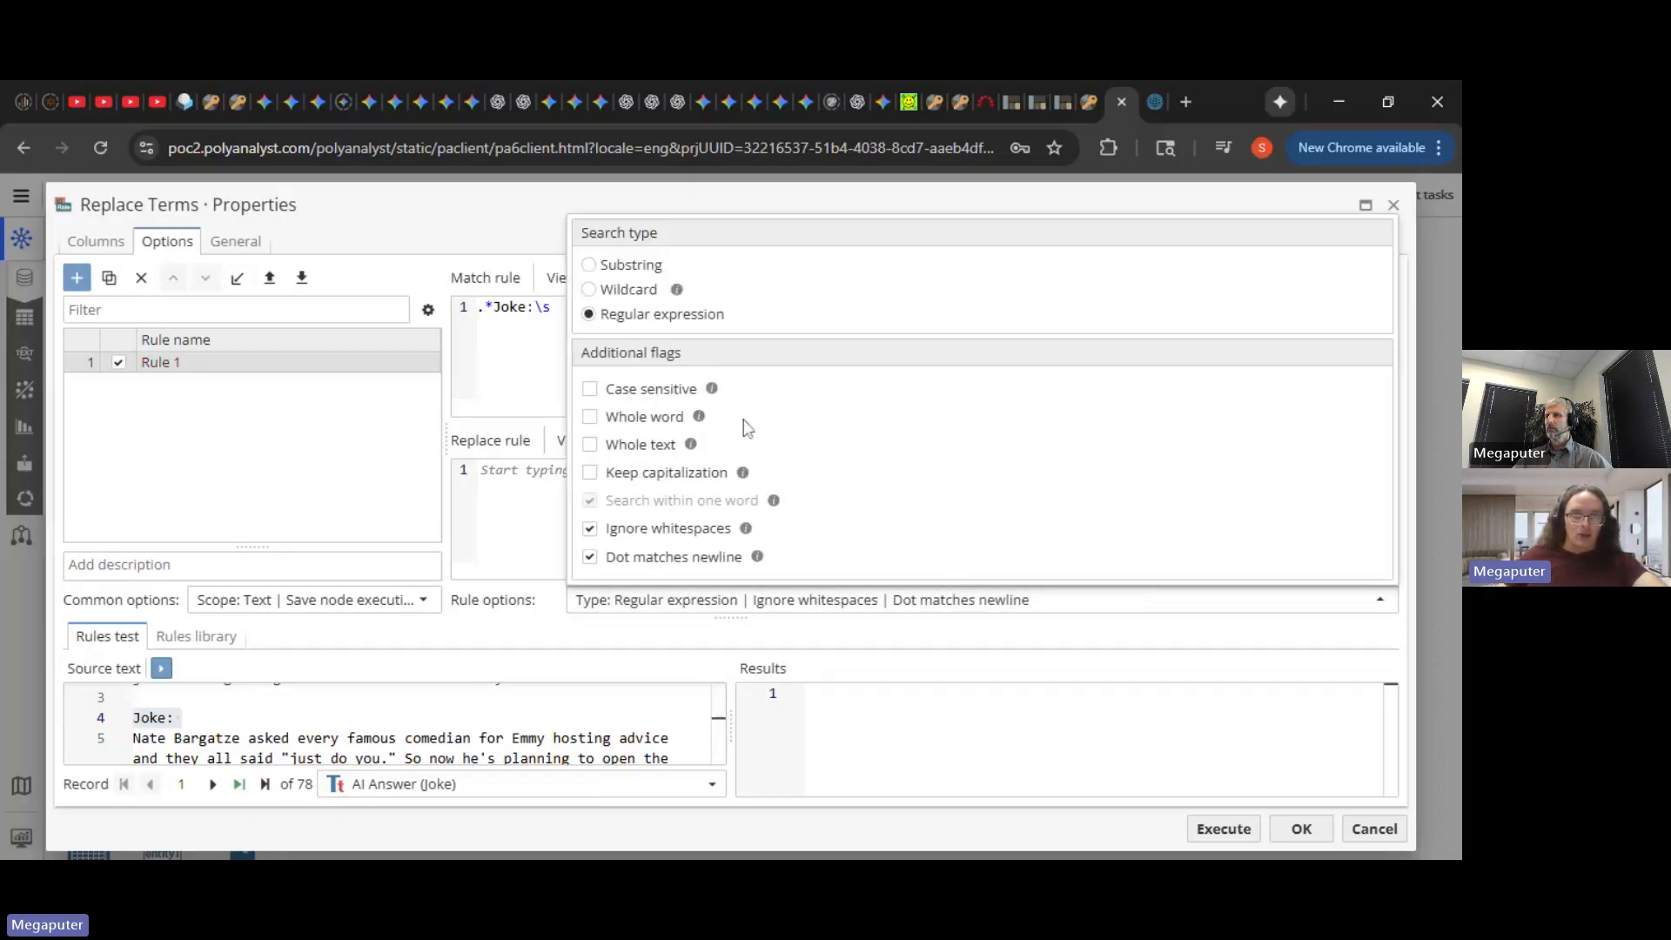
click(1062, 600)
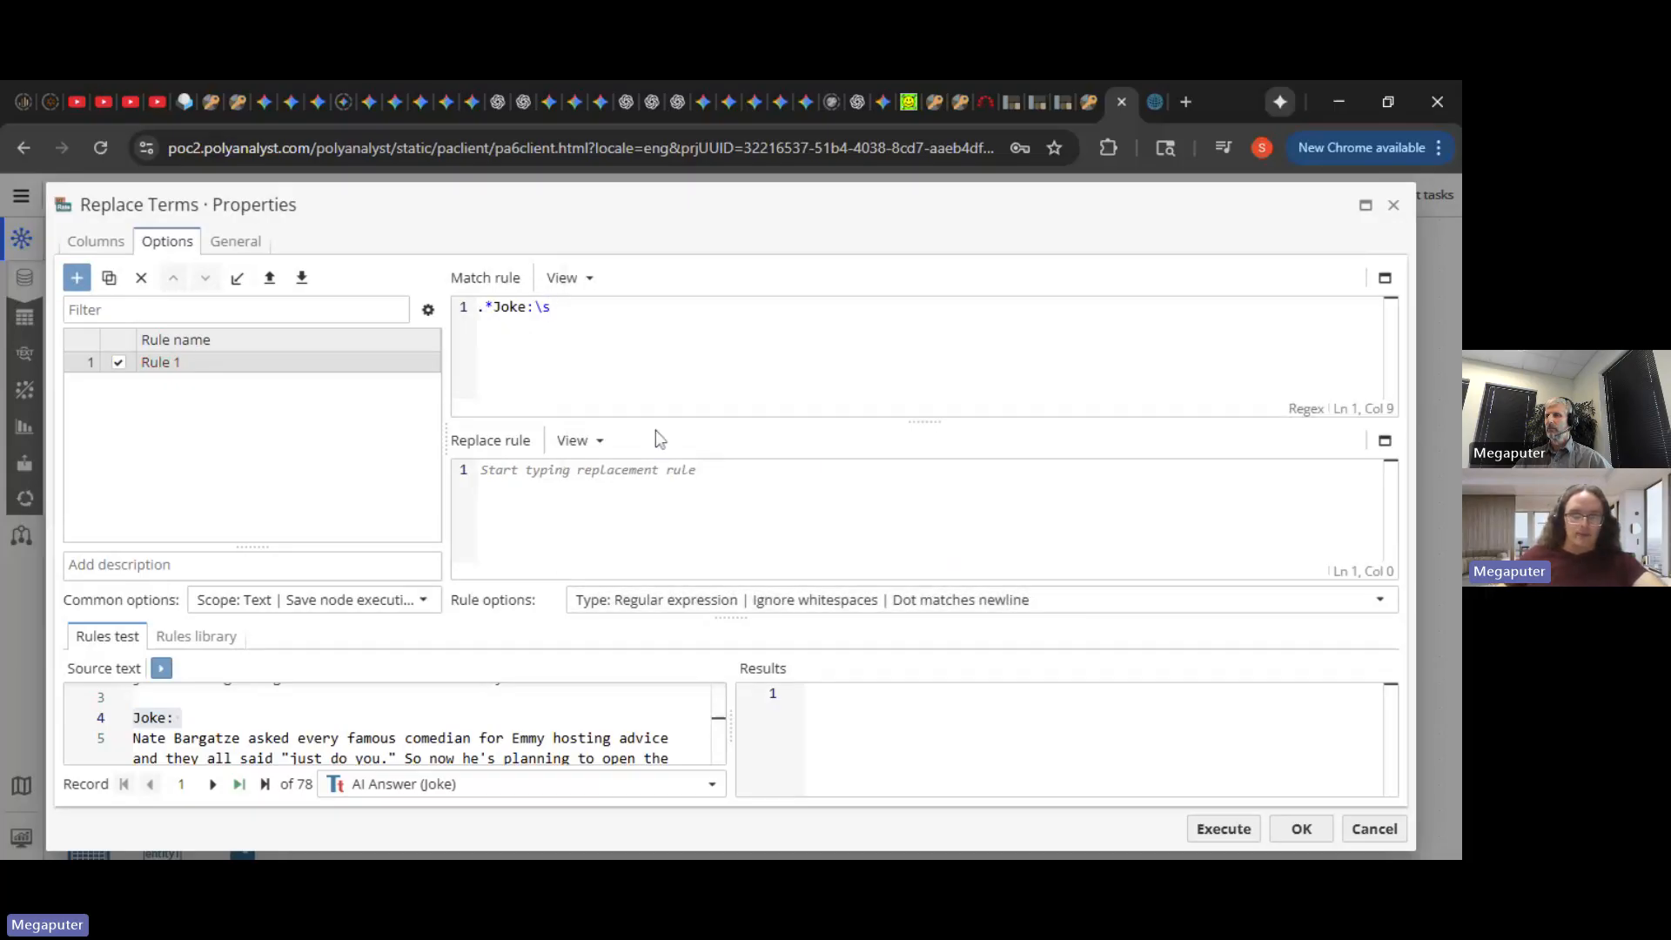
- Test the rule, finalize it as .*Joke:\s?, then execute Replace Terms and save
click(159, 668)
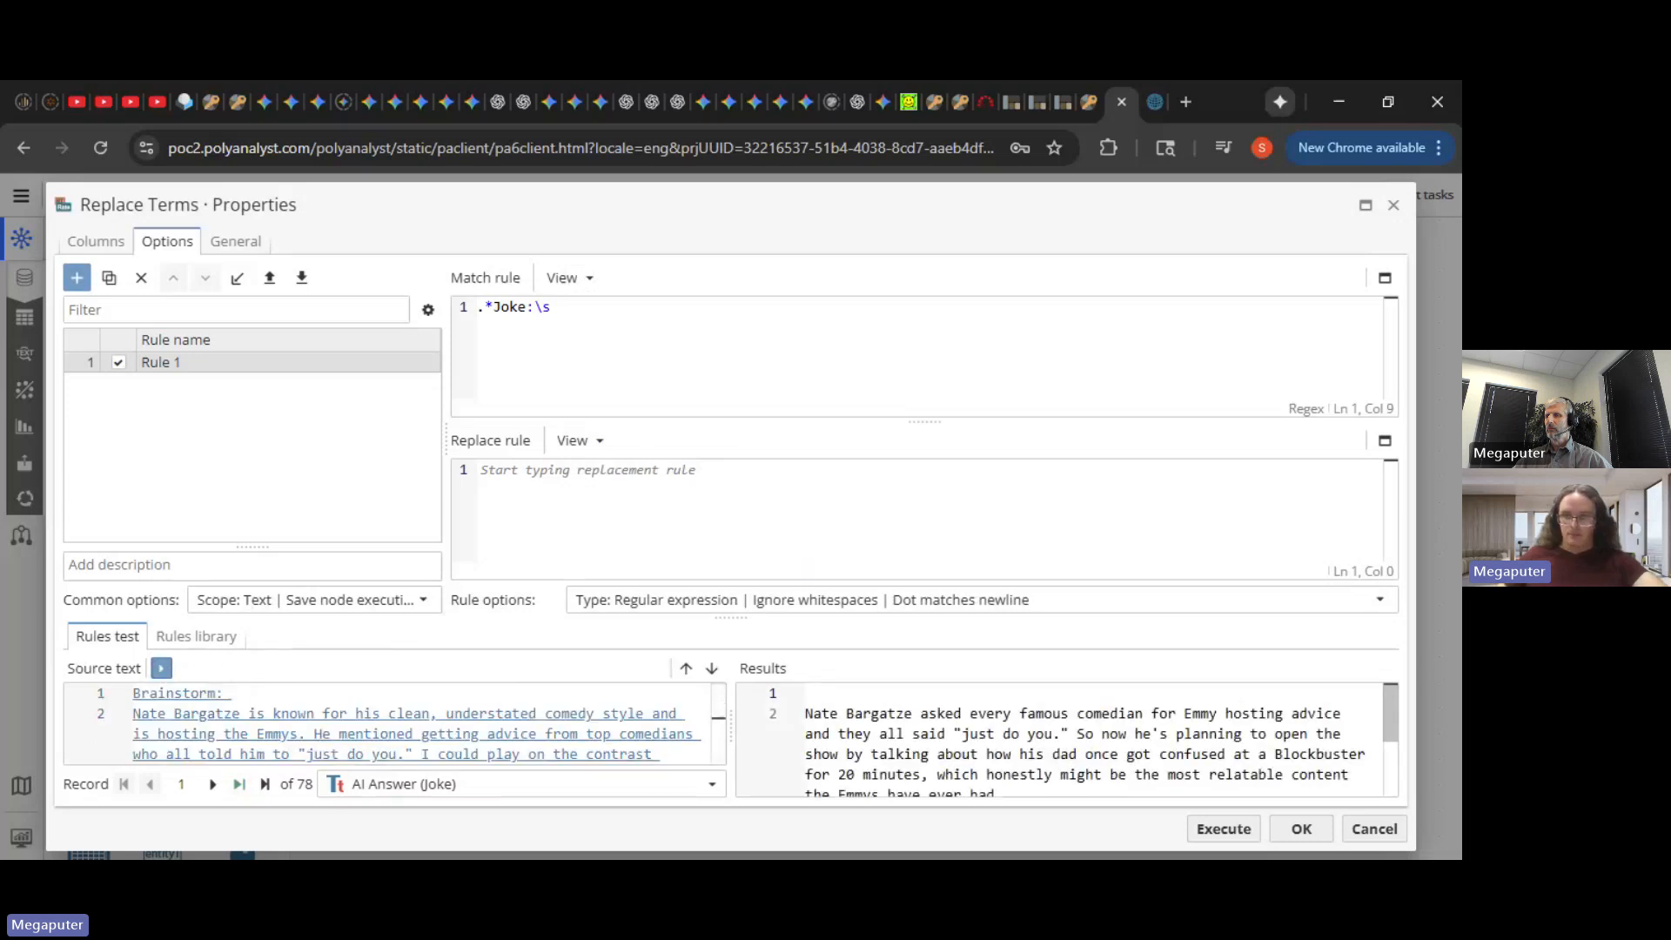
drag(1387, 716, 1389, 715)
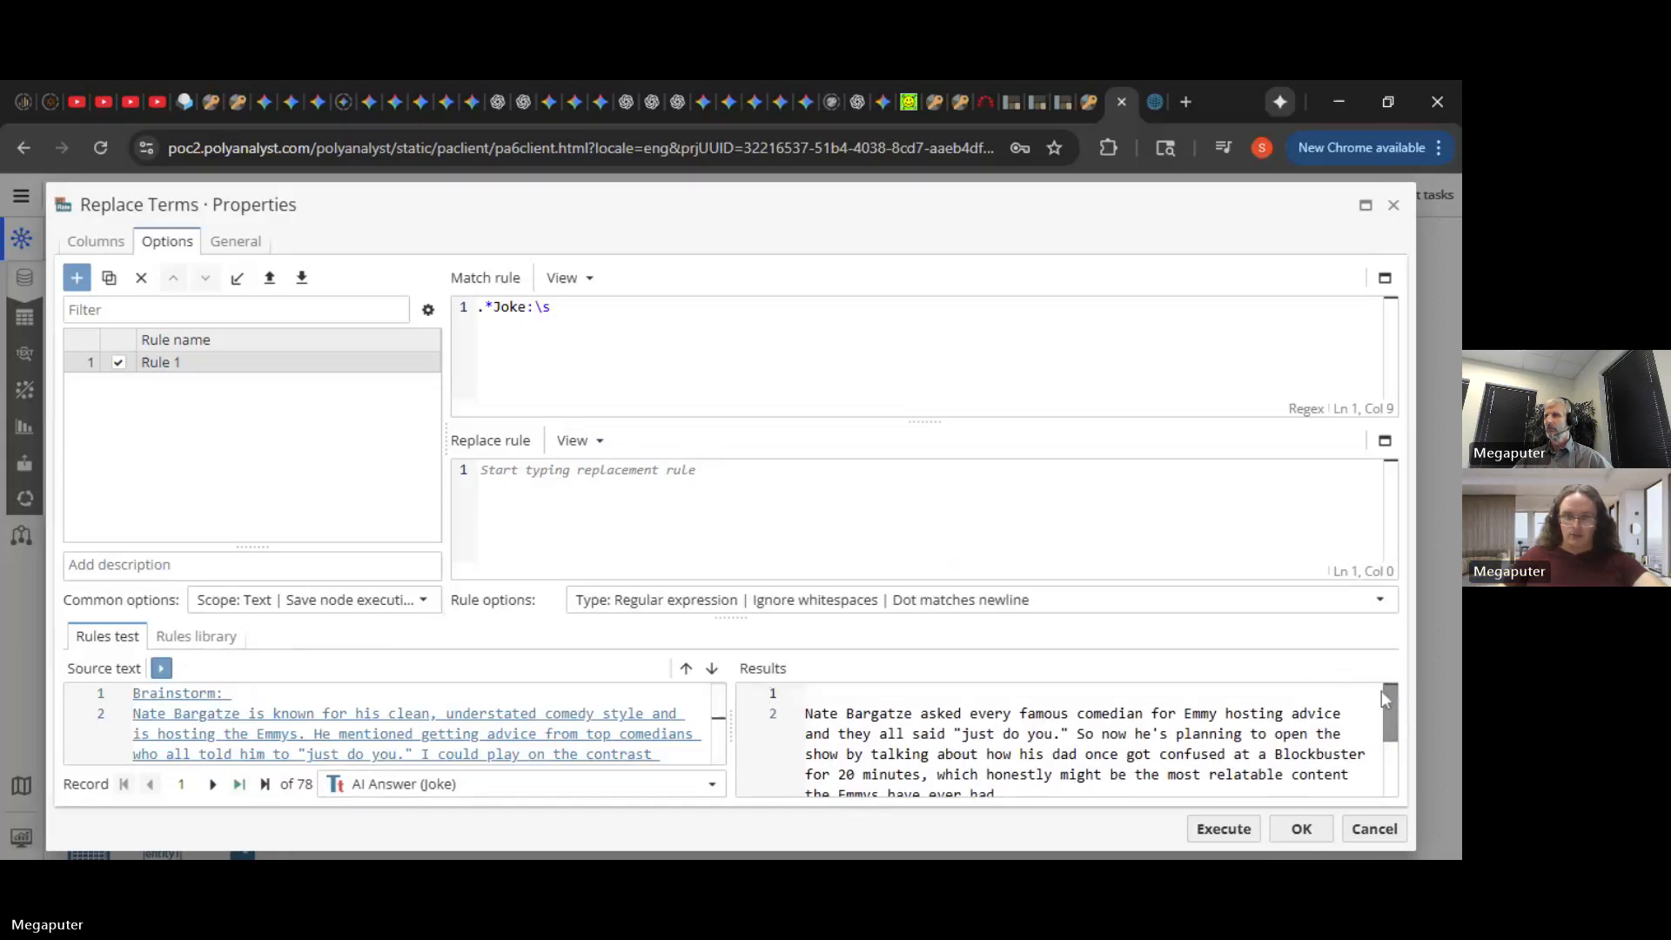
text(?)
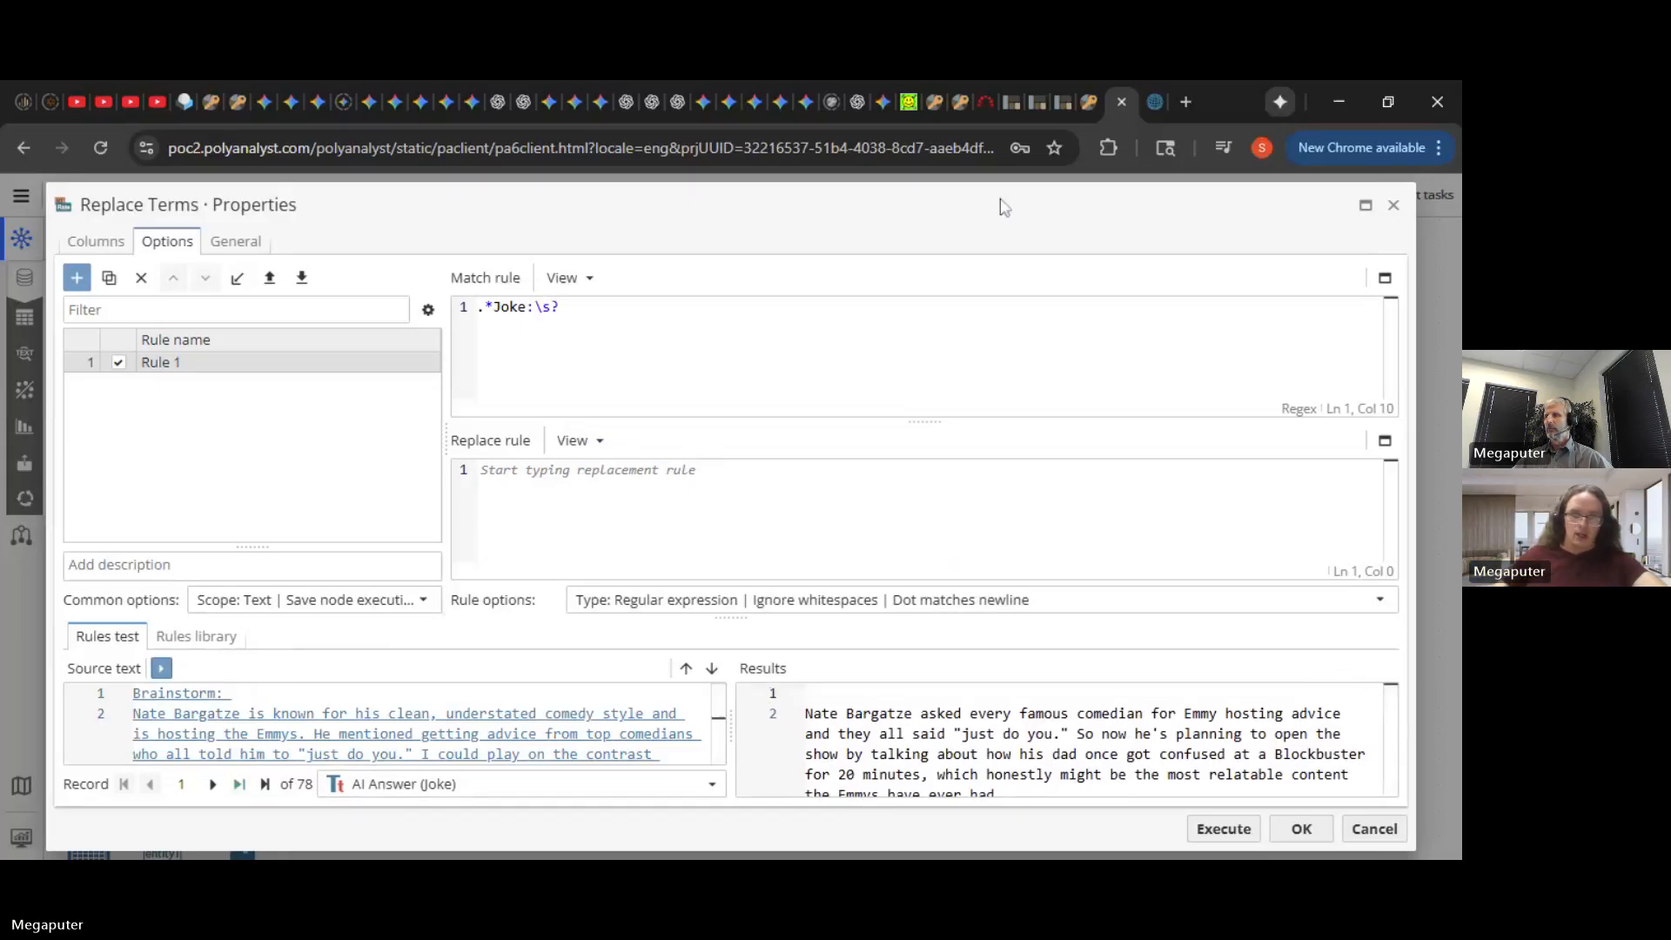
click(1238, 831)
click(1224, 830)
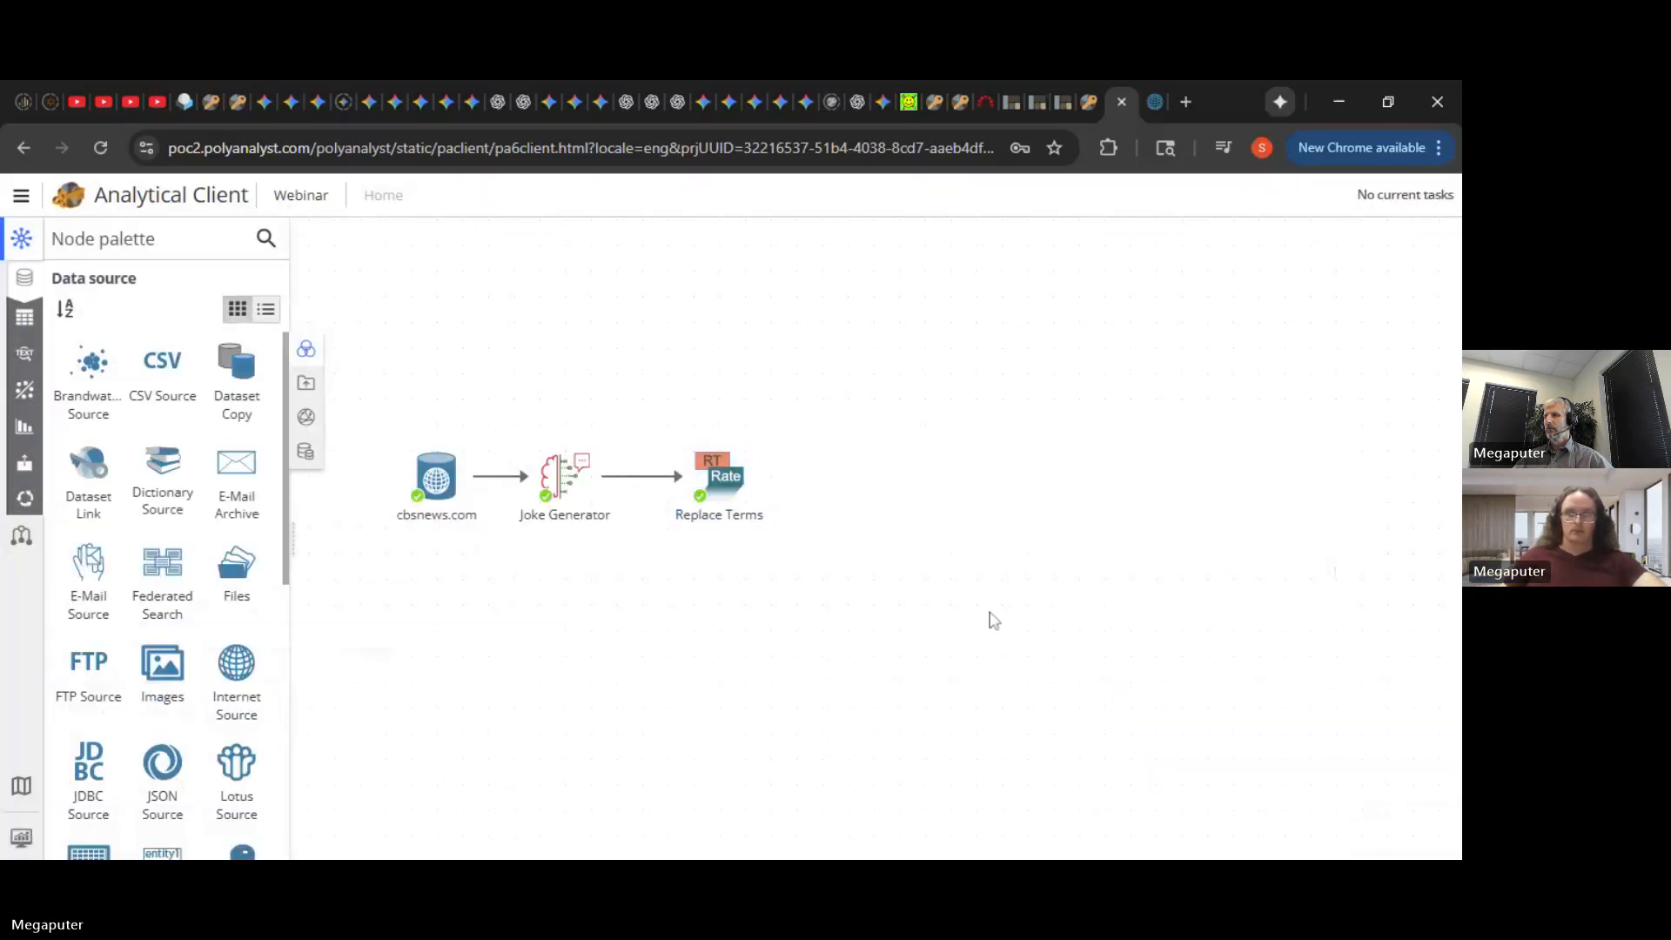
mouse_move(731, 496)
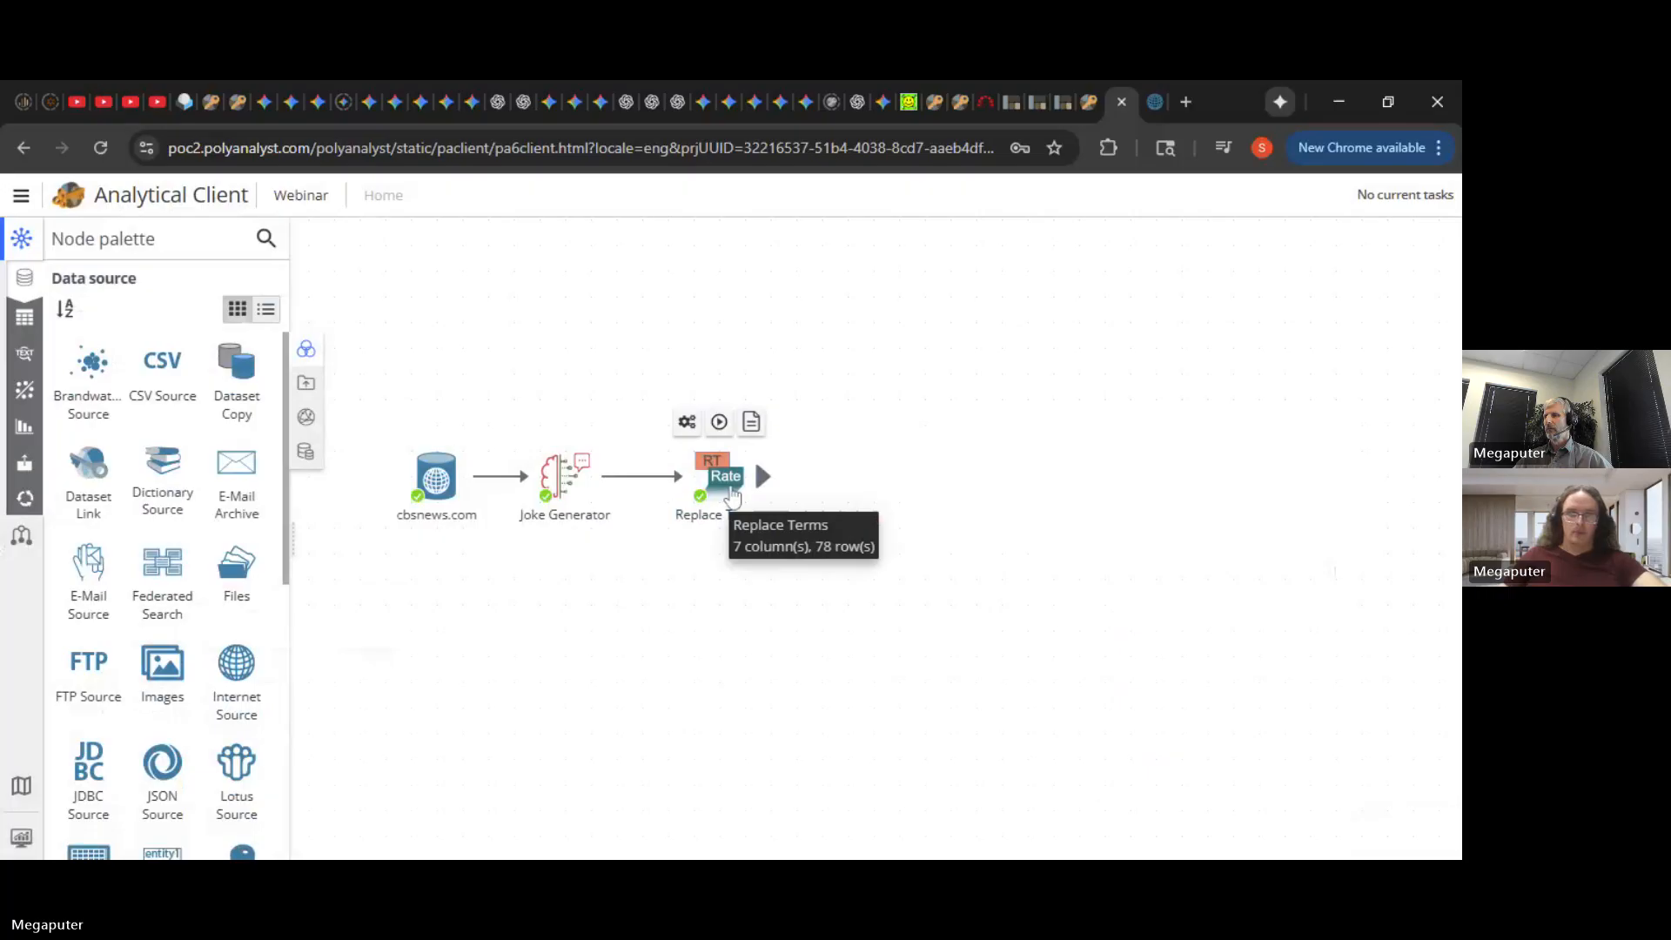
double_click(731, 496)
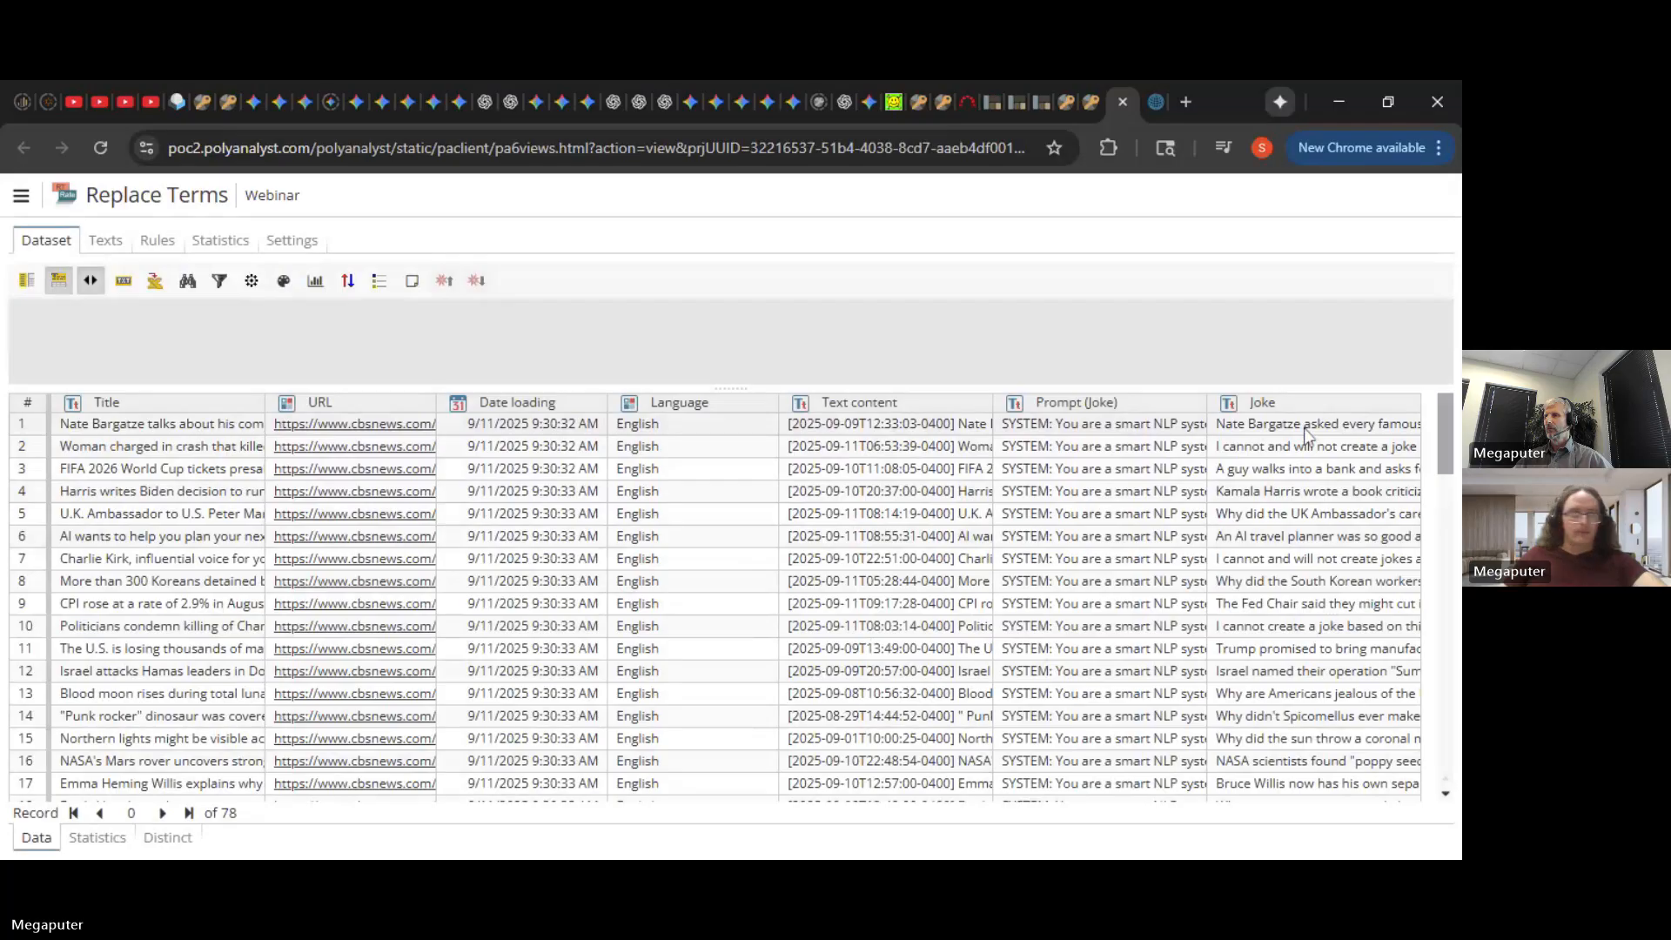
click(1306, 431)
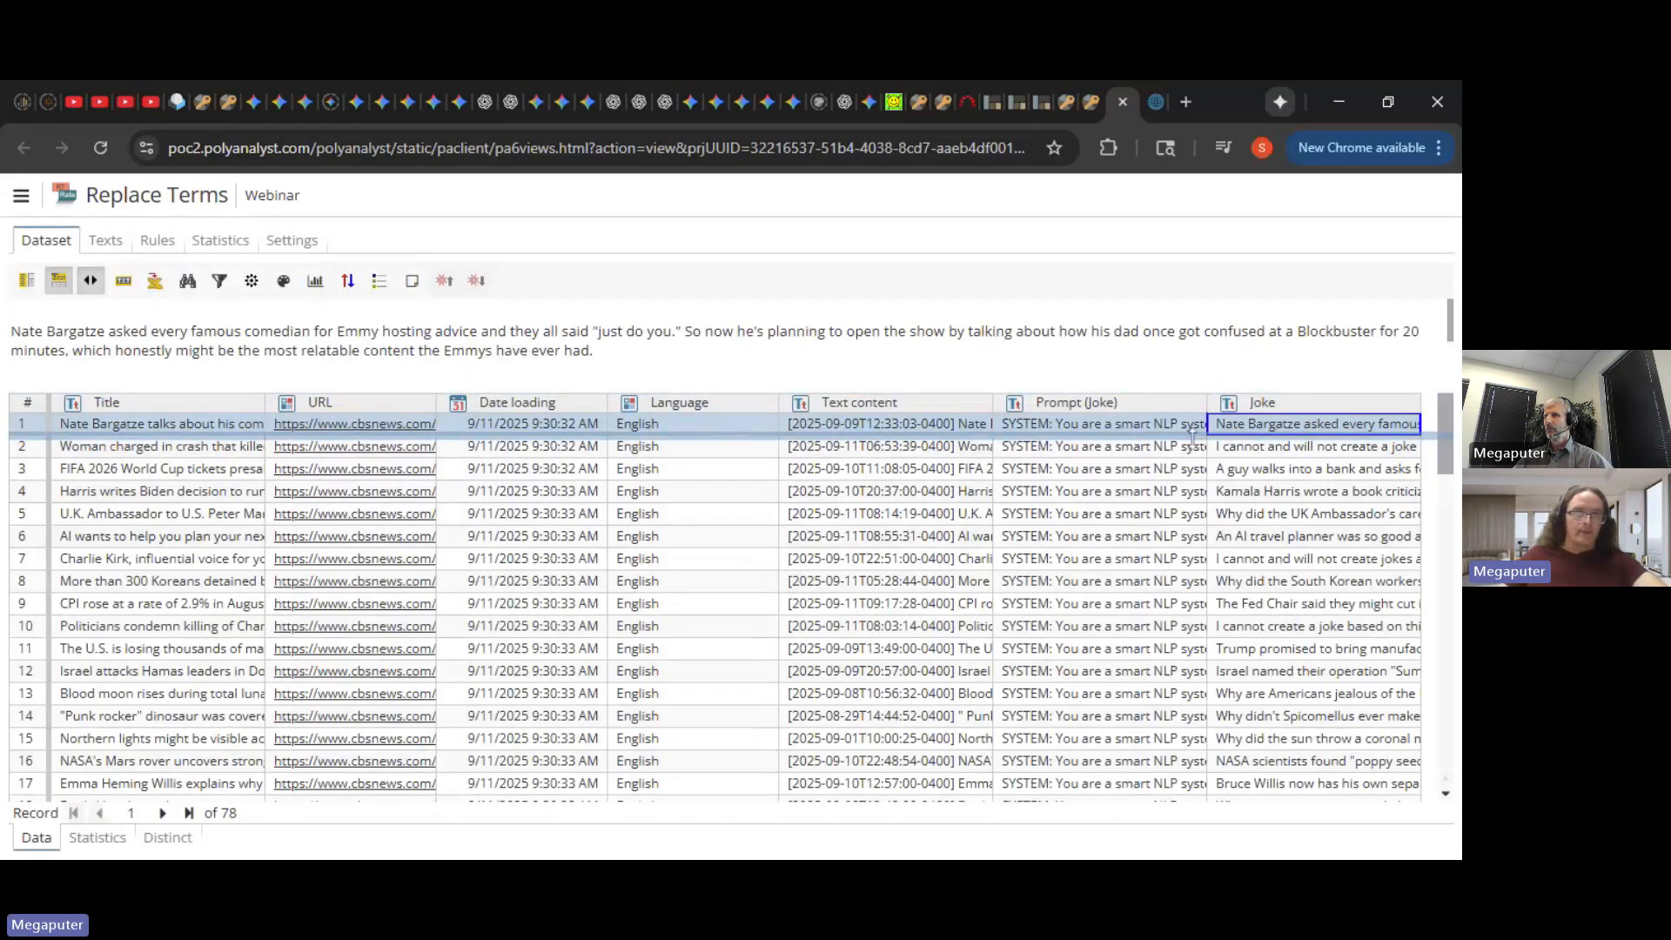
drag(1193, 435, 1192, 439)
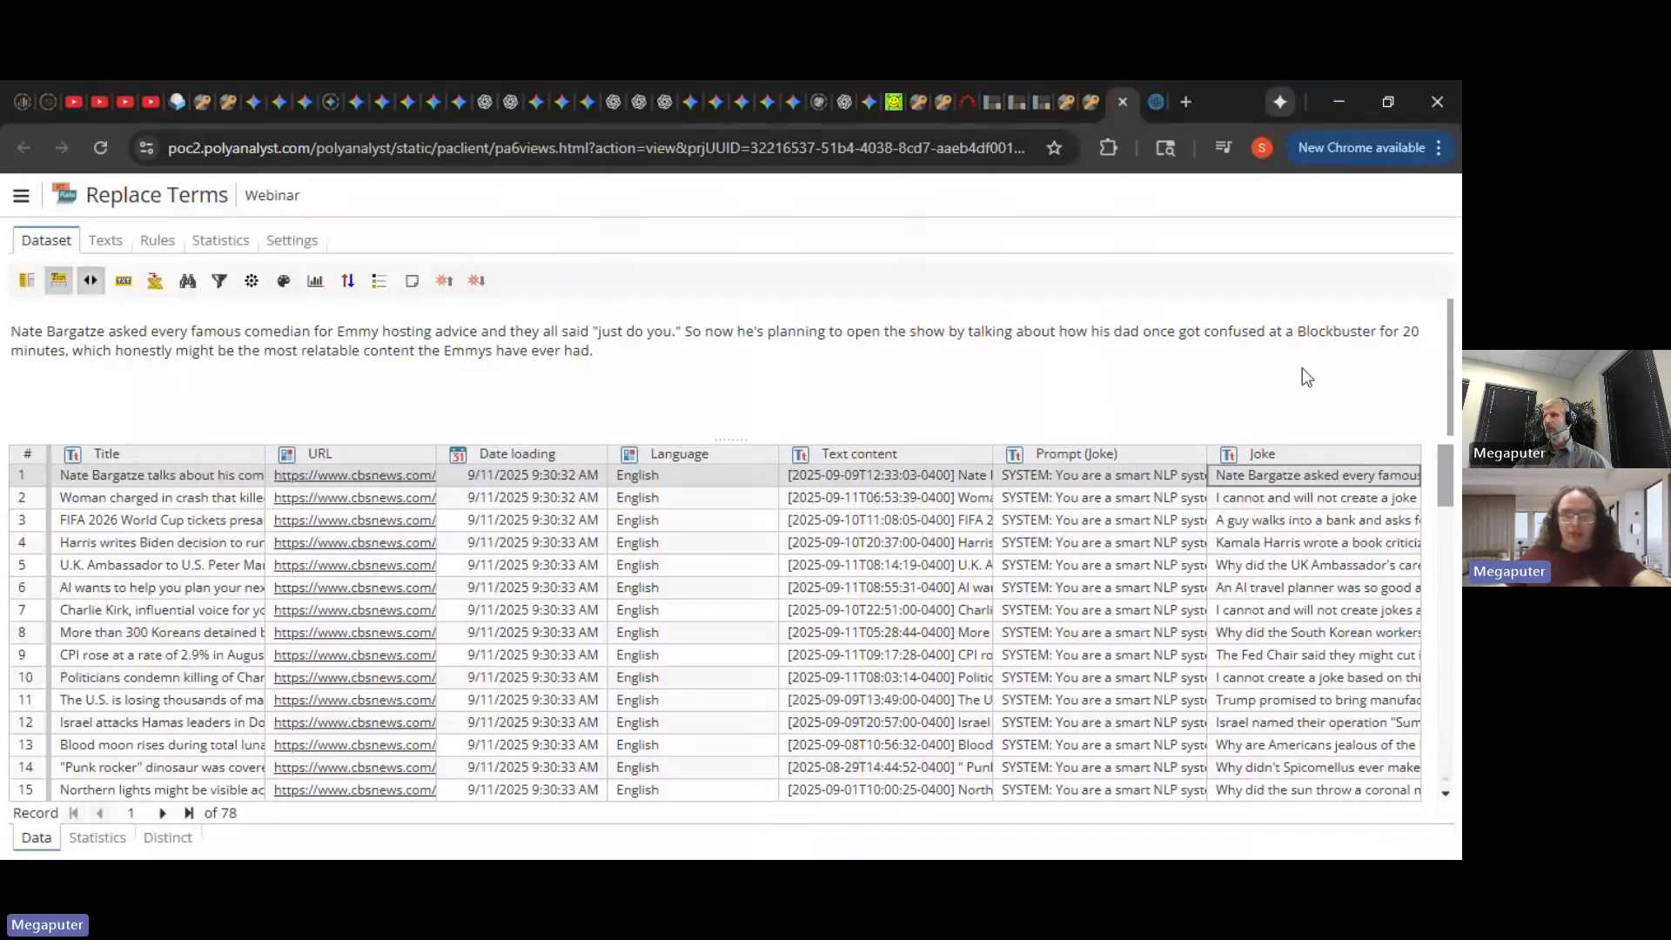
click(1122, 104)
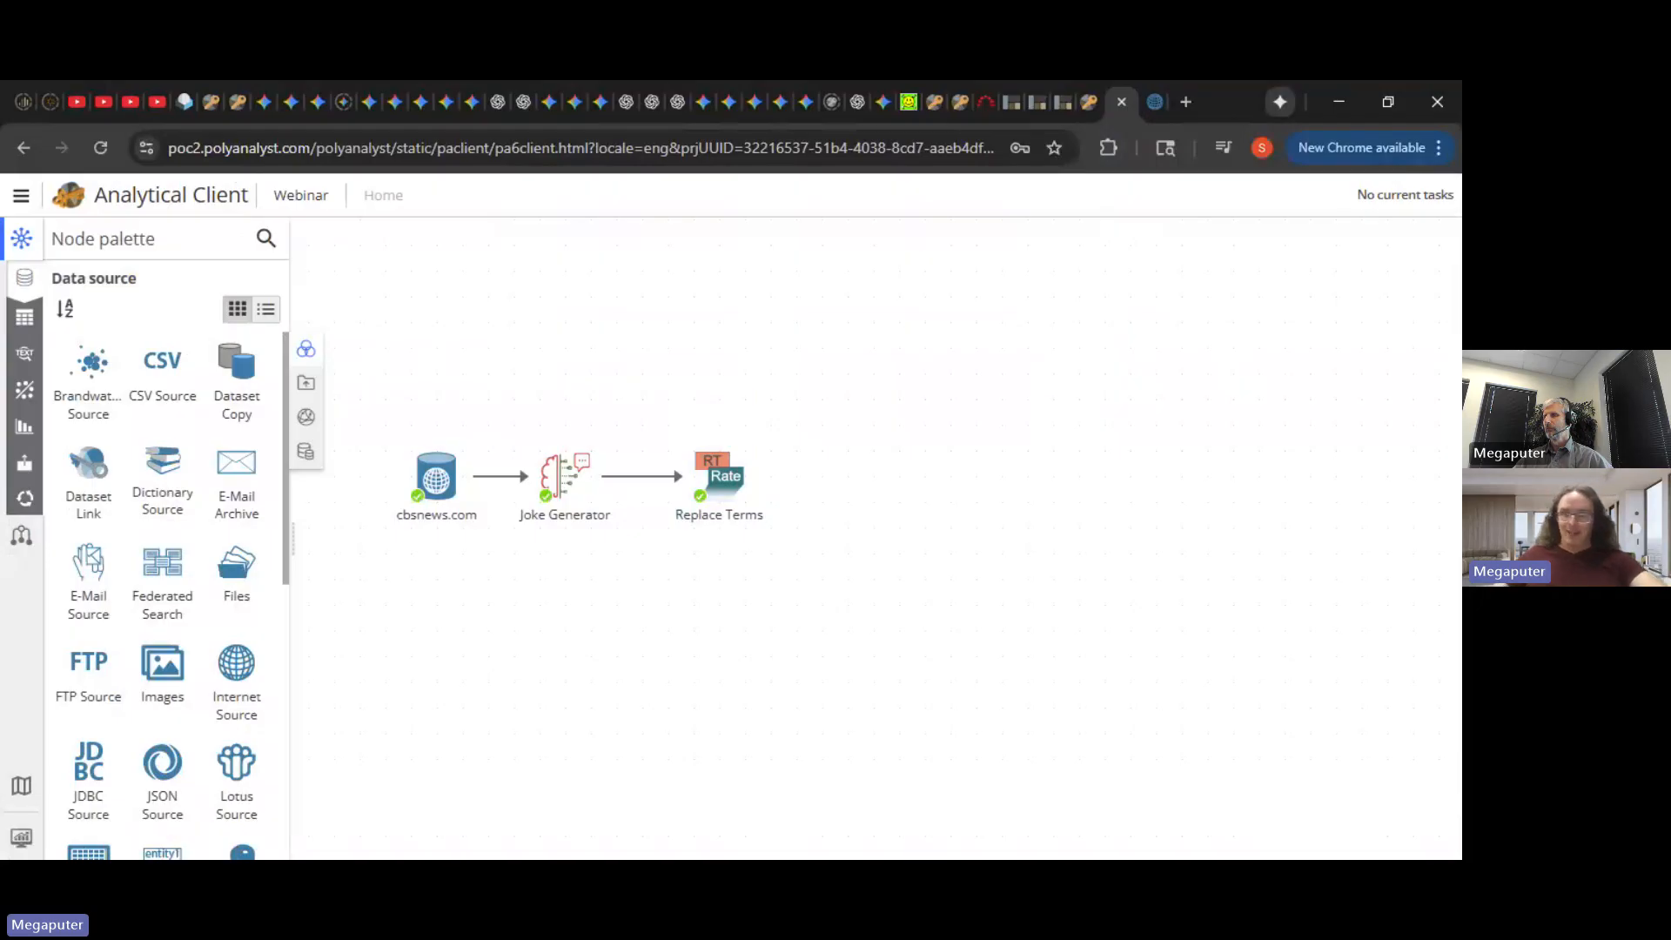
- Duplicate the Joke Generator node, place the copy right of Replace Terms, and connect them
click(748, 487)
drag(748, 488, 723, 488)
click(871, 487)
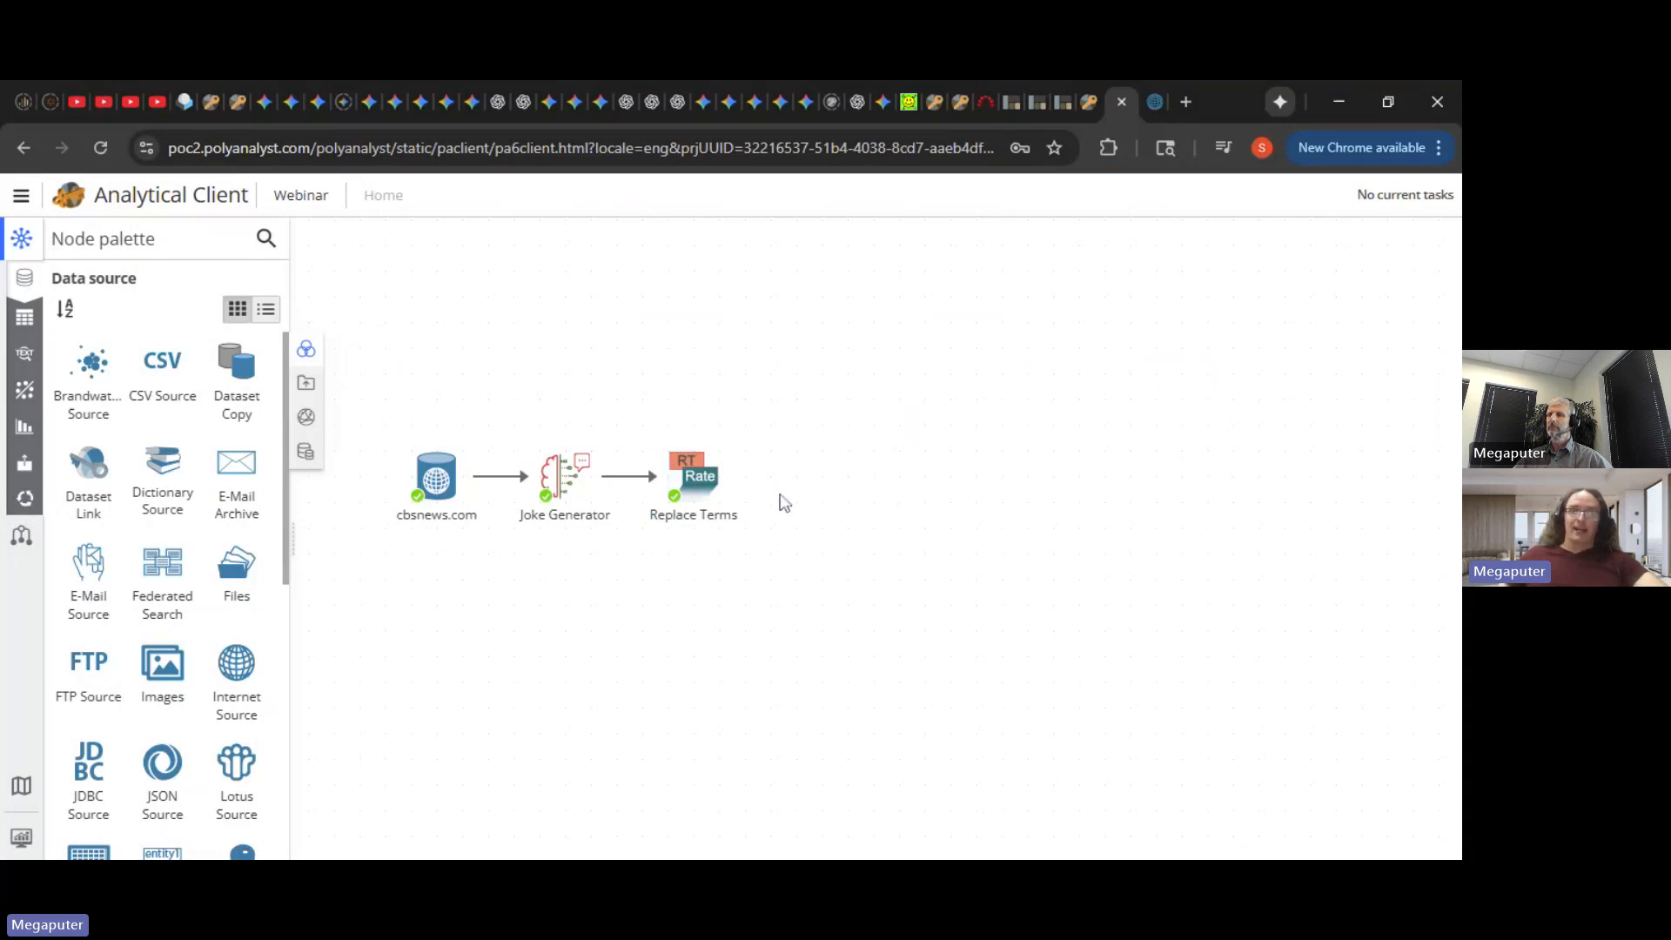
mouse_move(734, 483)
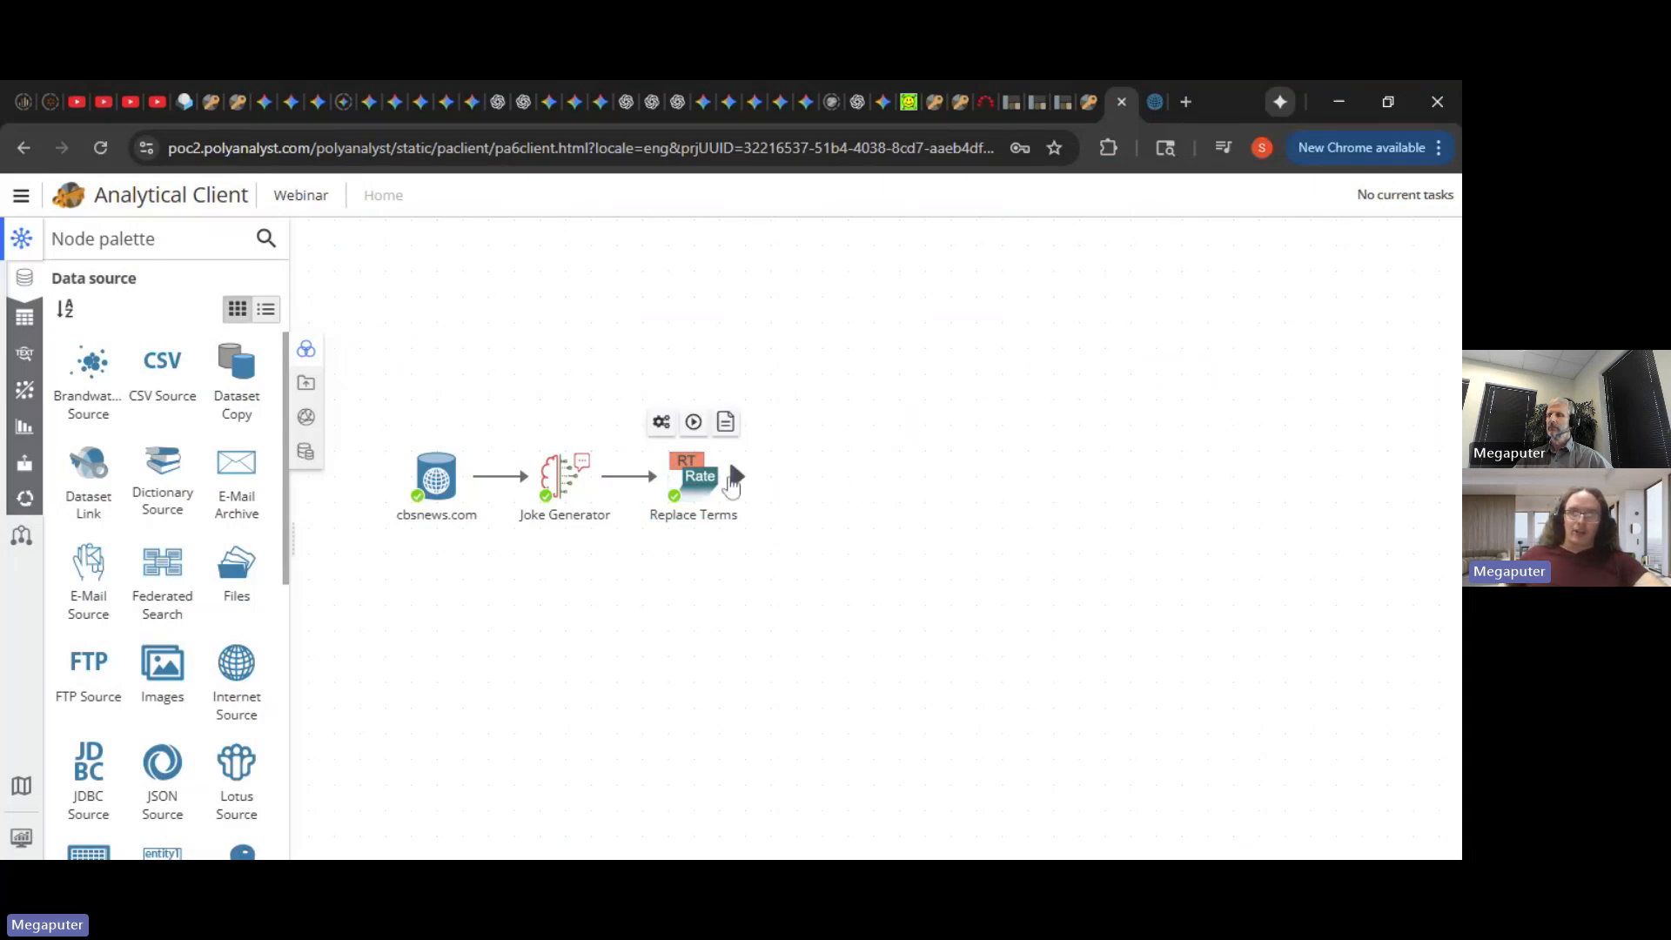
click(597, 460)
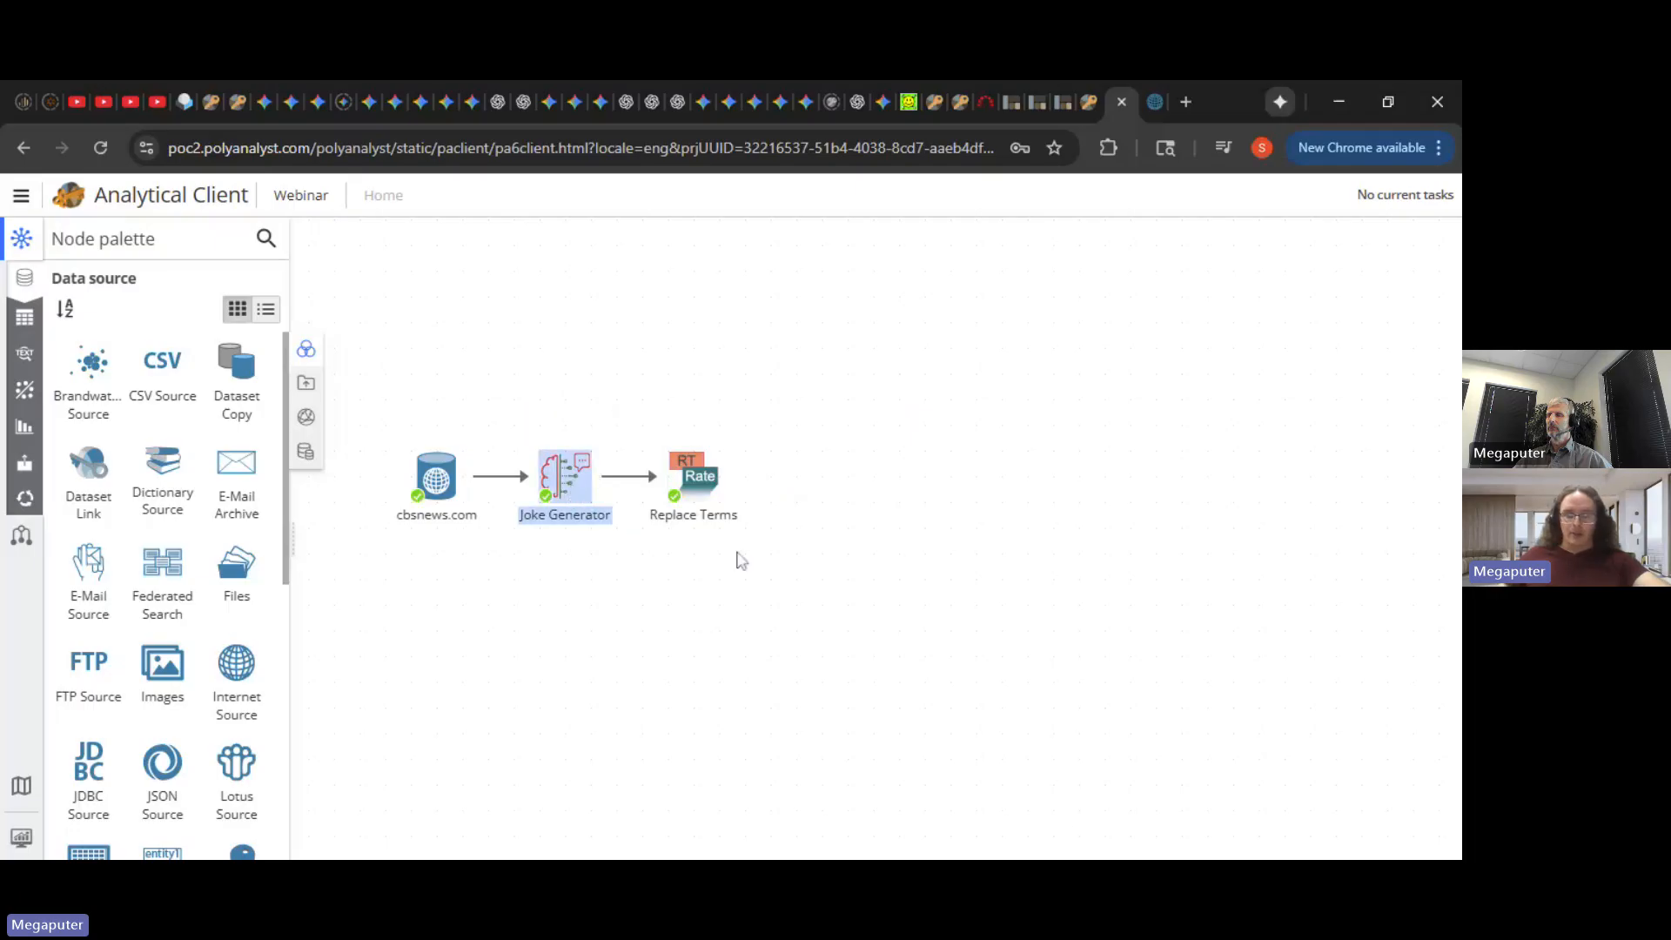
key(ctrl+c)
key(ctrl+v)
drag(763, 613, 844, 494)
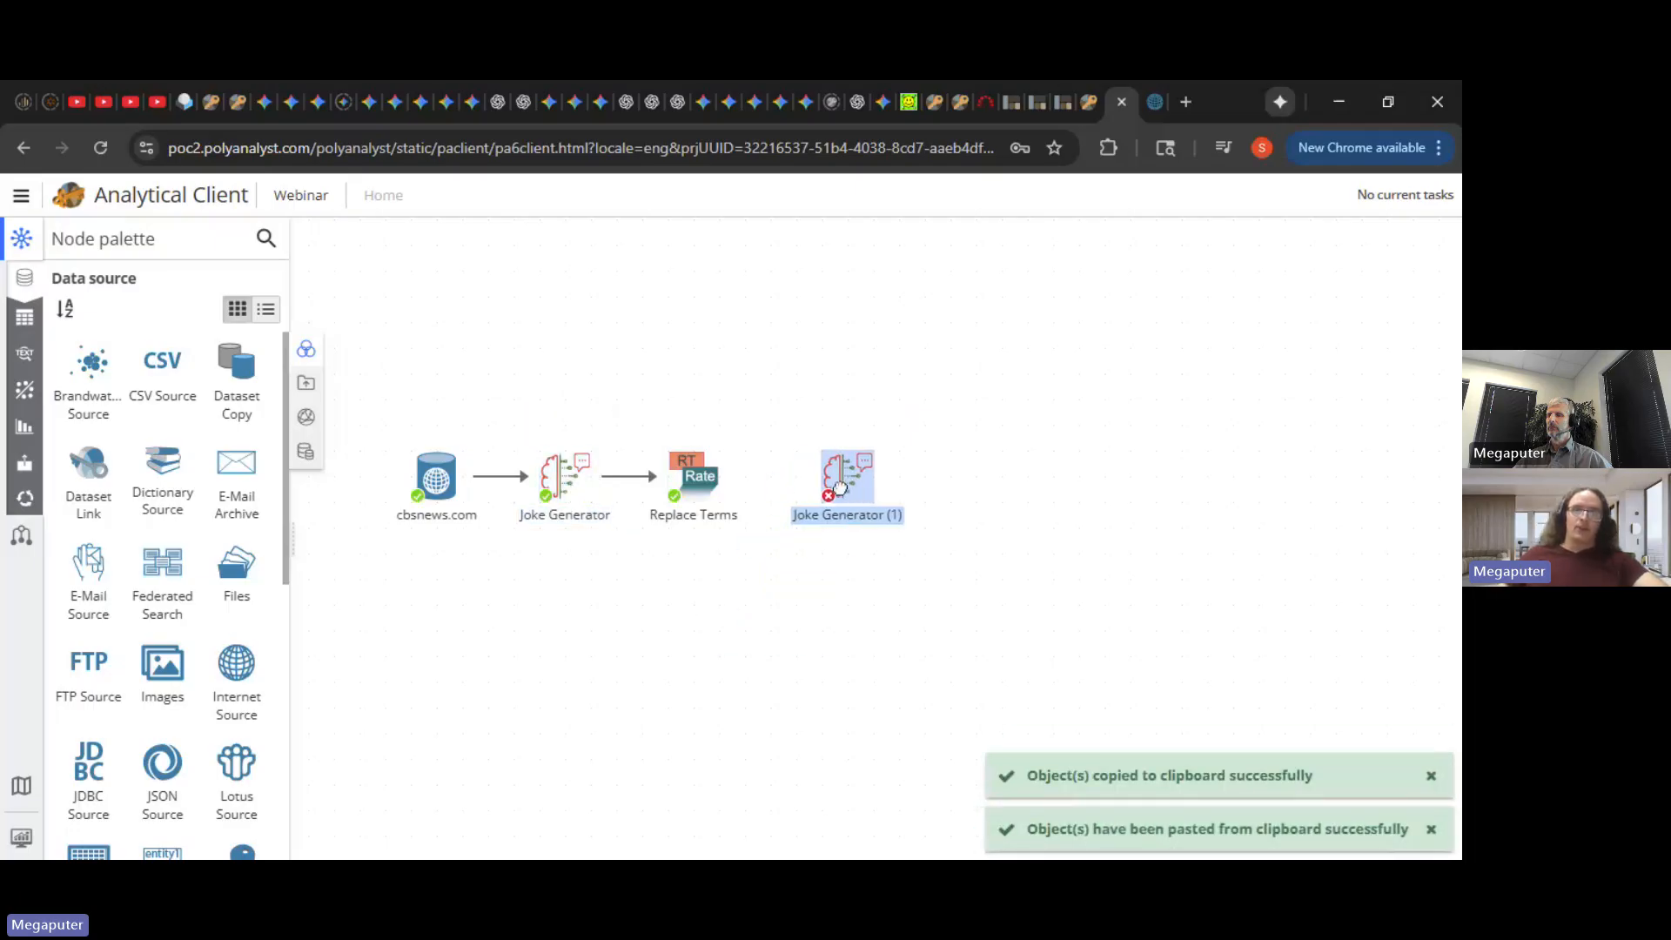
drag(748, 473, 837, 487)
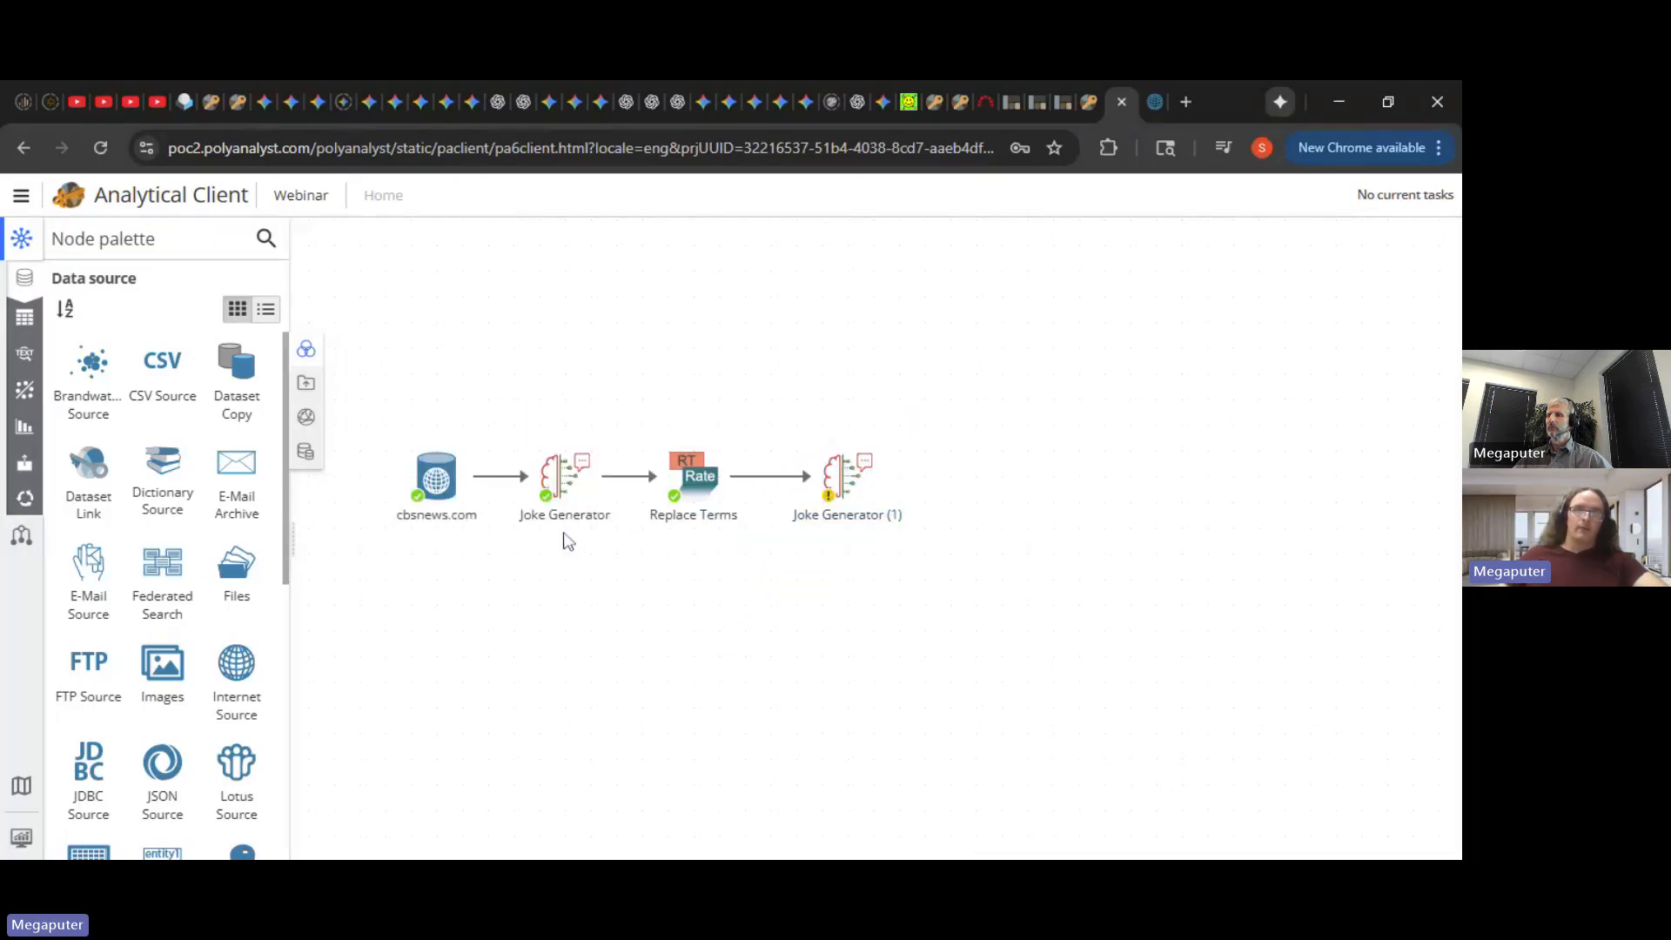
- Rename the copied node Joke Generator (1) to Validator
mouse_move(566, 544)
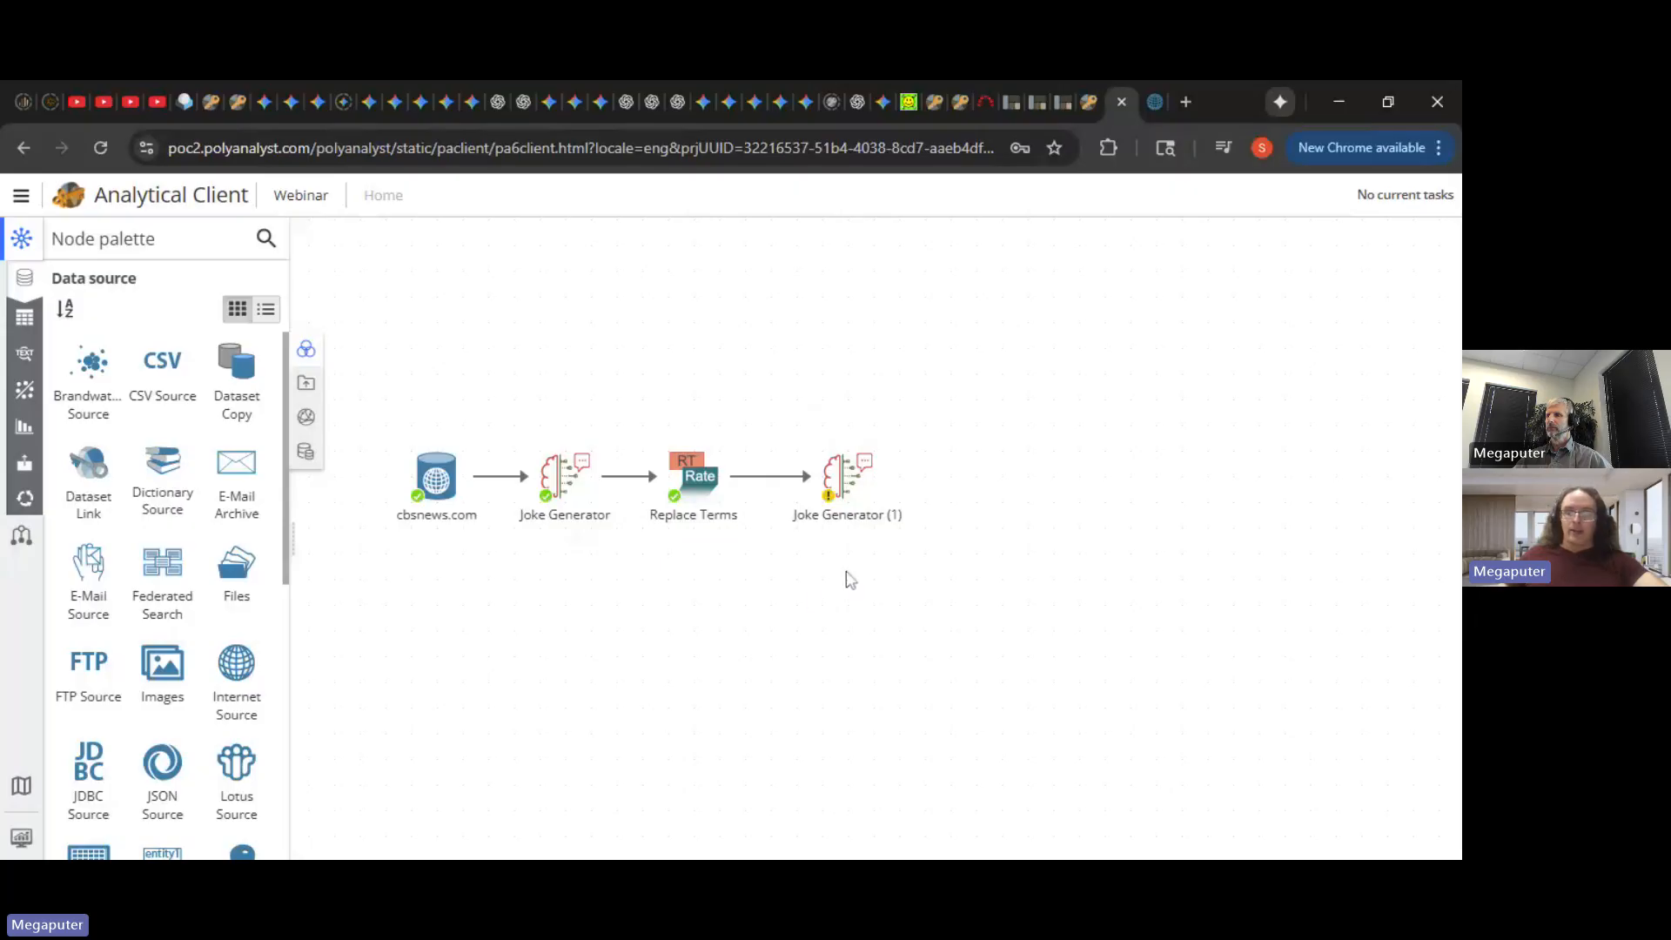
click(864, 523)
right_click(861, 521)
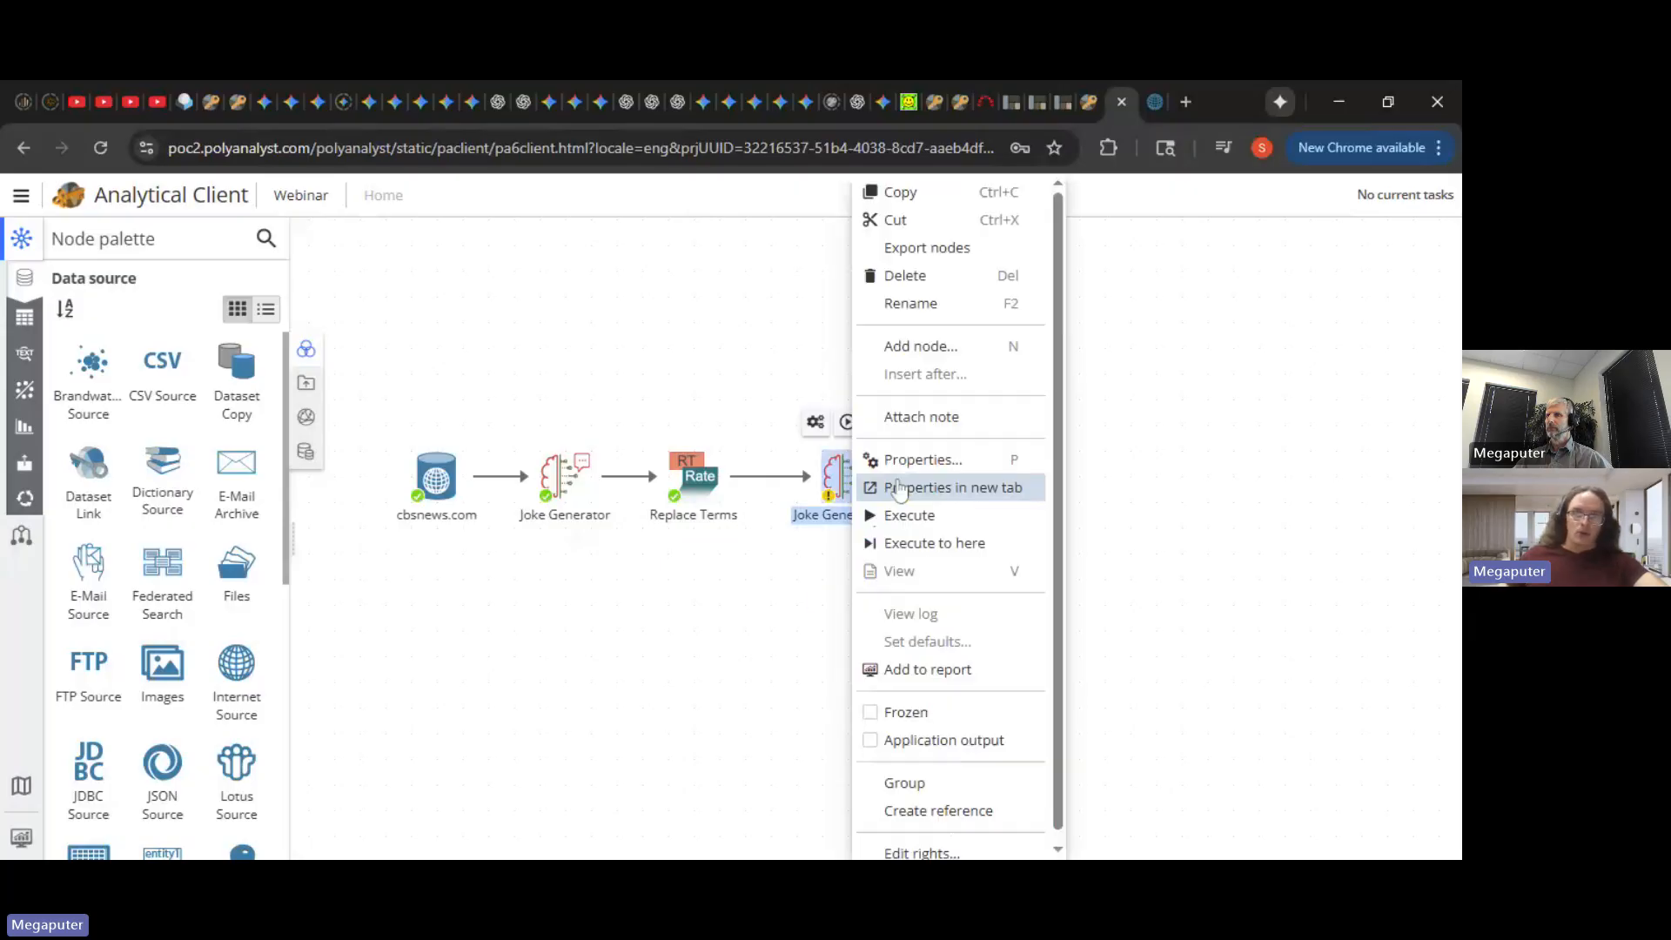
click(954, 320)
text(Va)
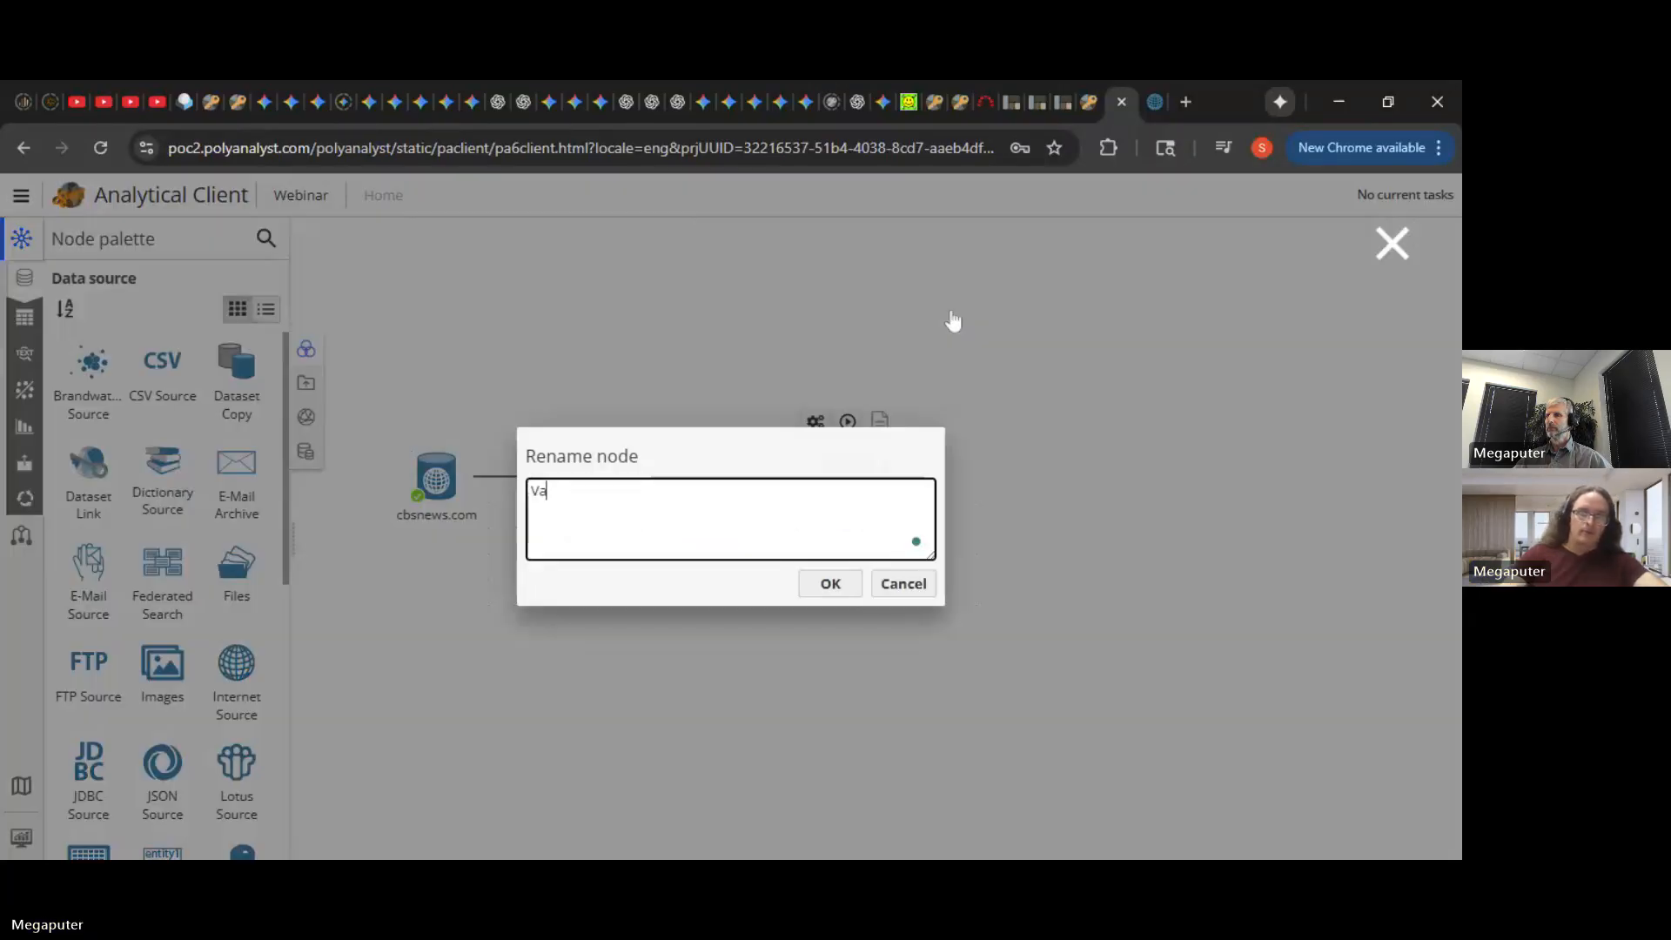
text(lidator)
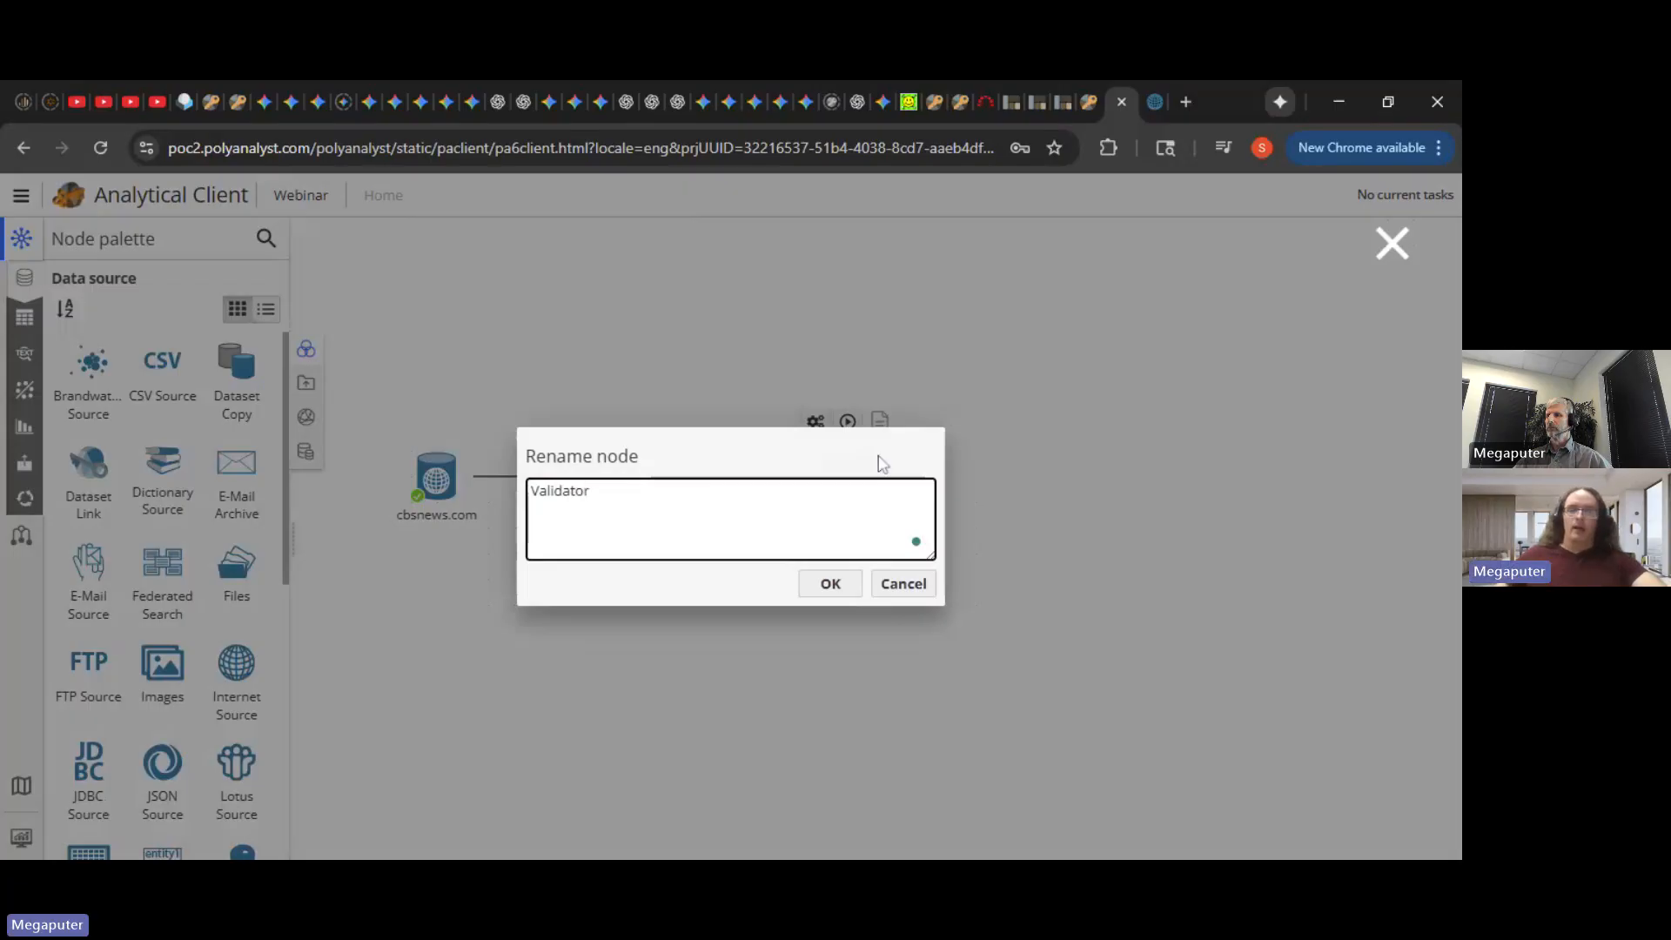
click(831, 584)
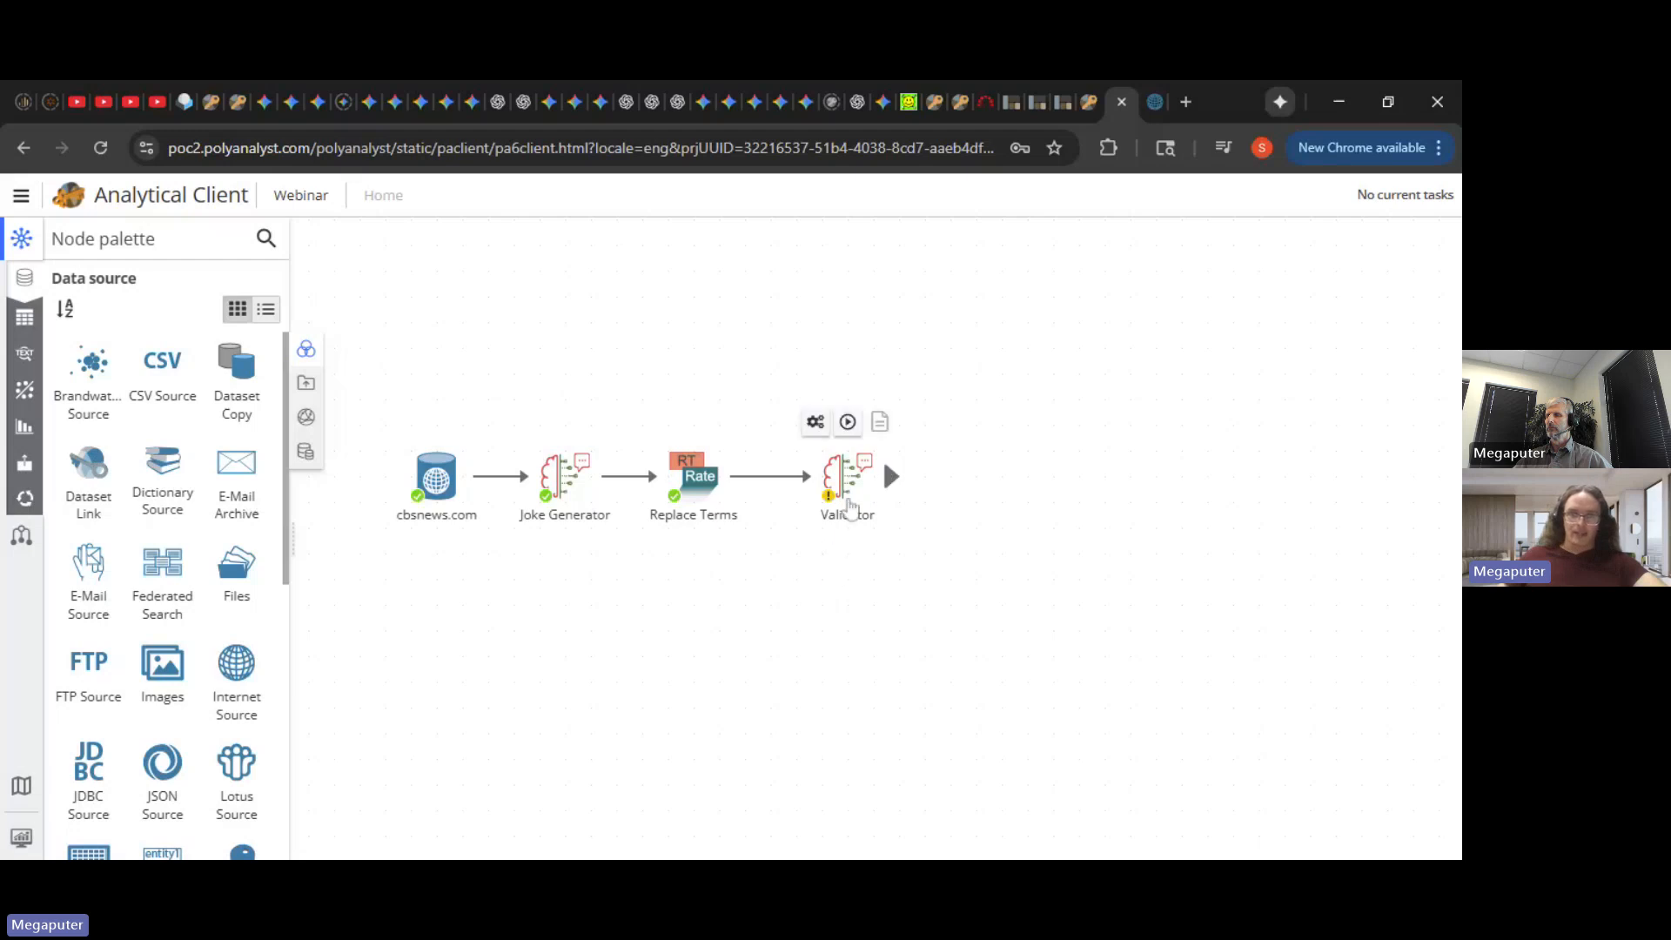
- In the Validator prompt, replace the [Text content] reference with [Joke]
double_click(849, 506)
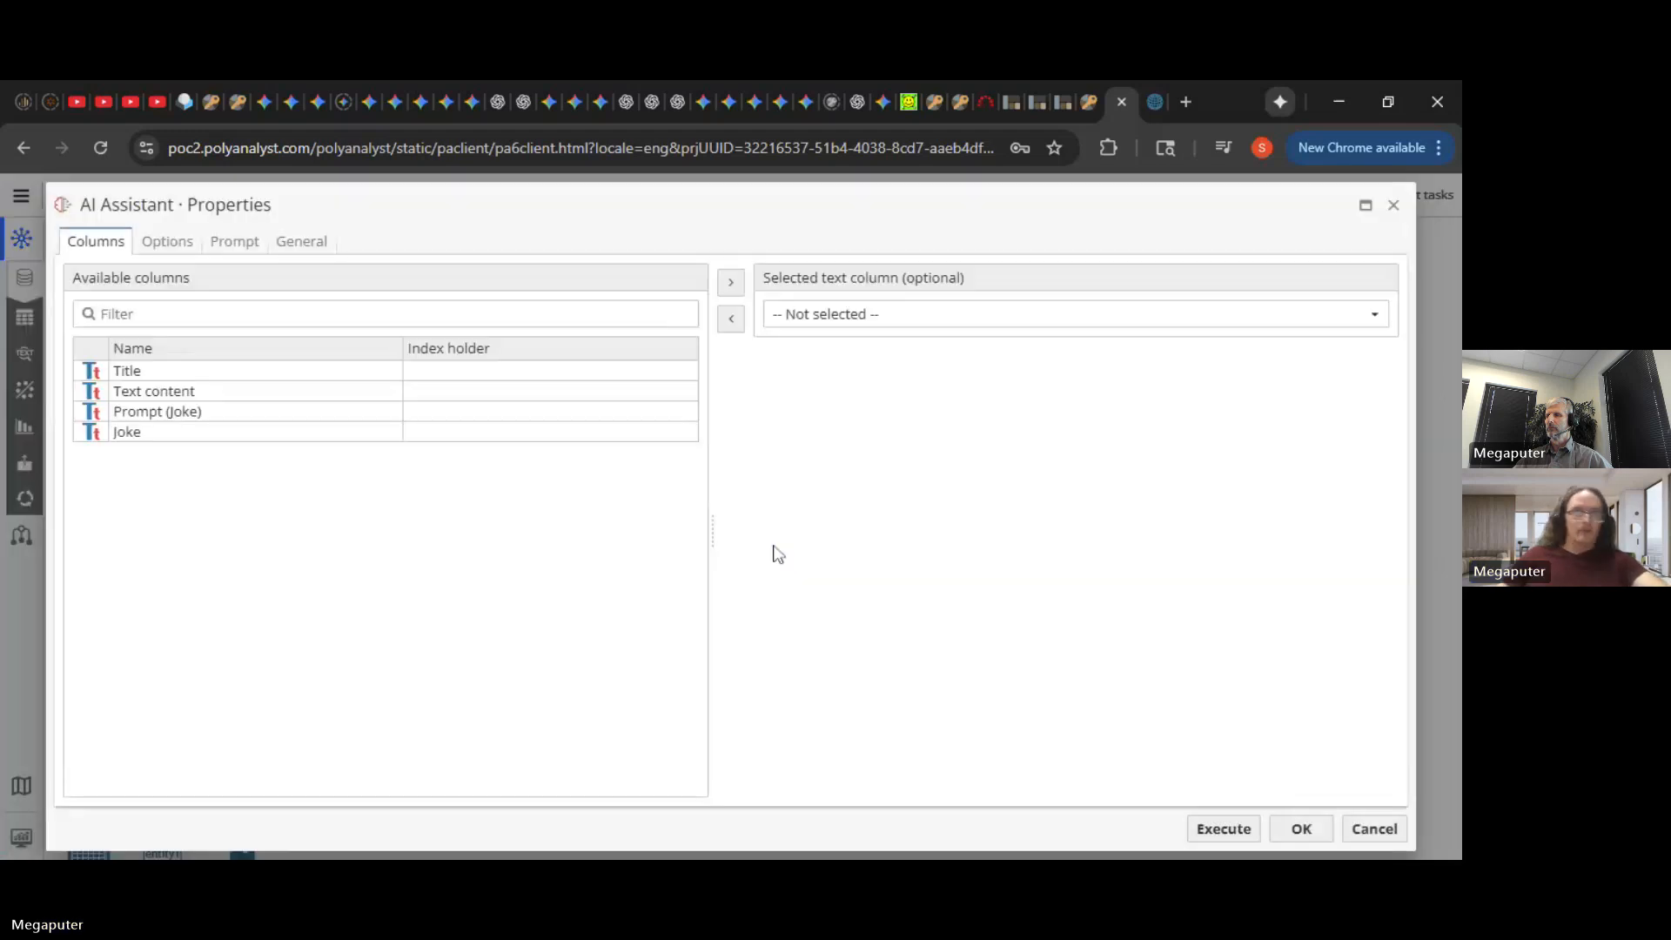
drag(155, 435, 161, 253)
click(167, 241)
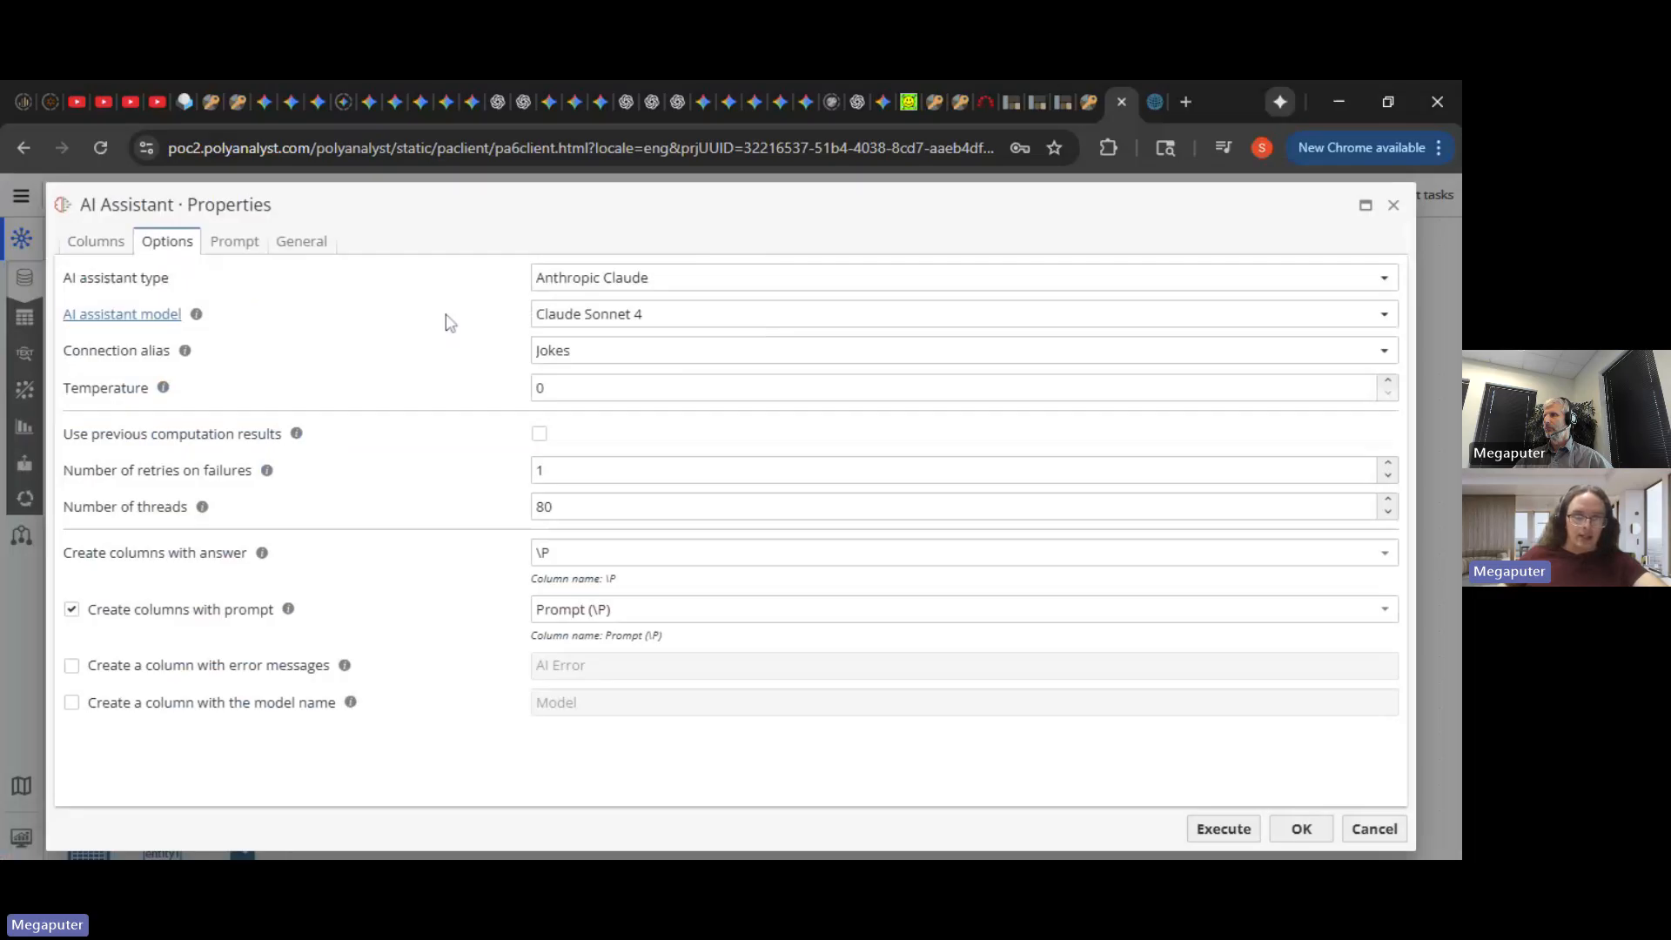
click(235, 242)
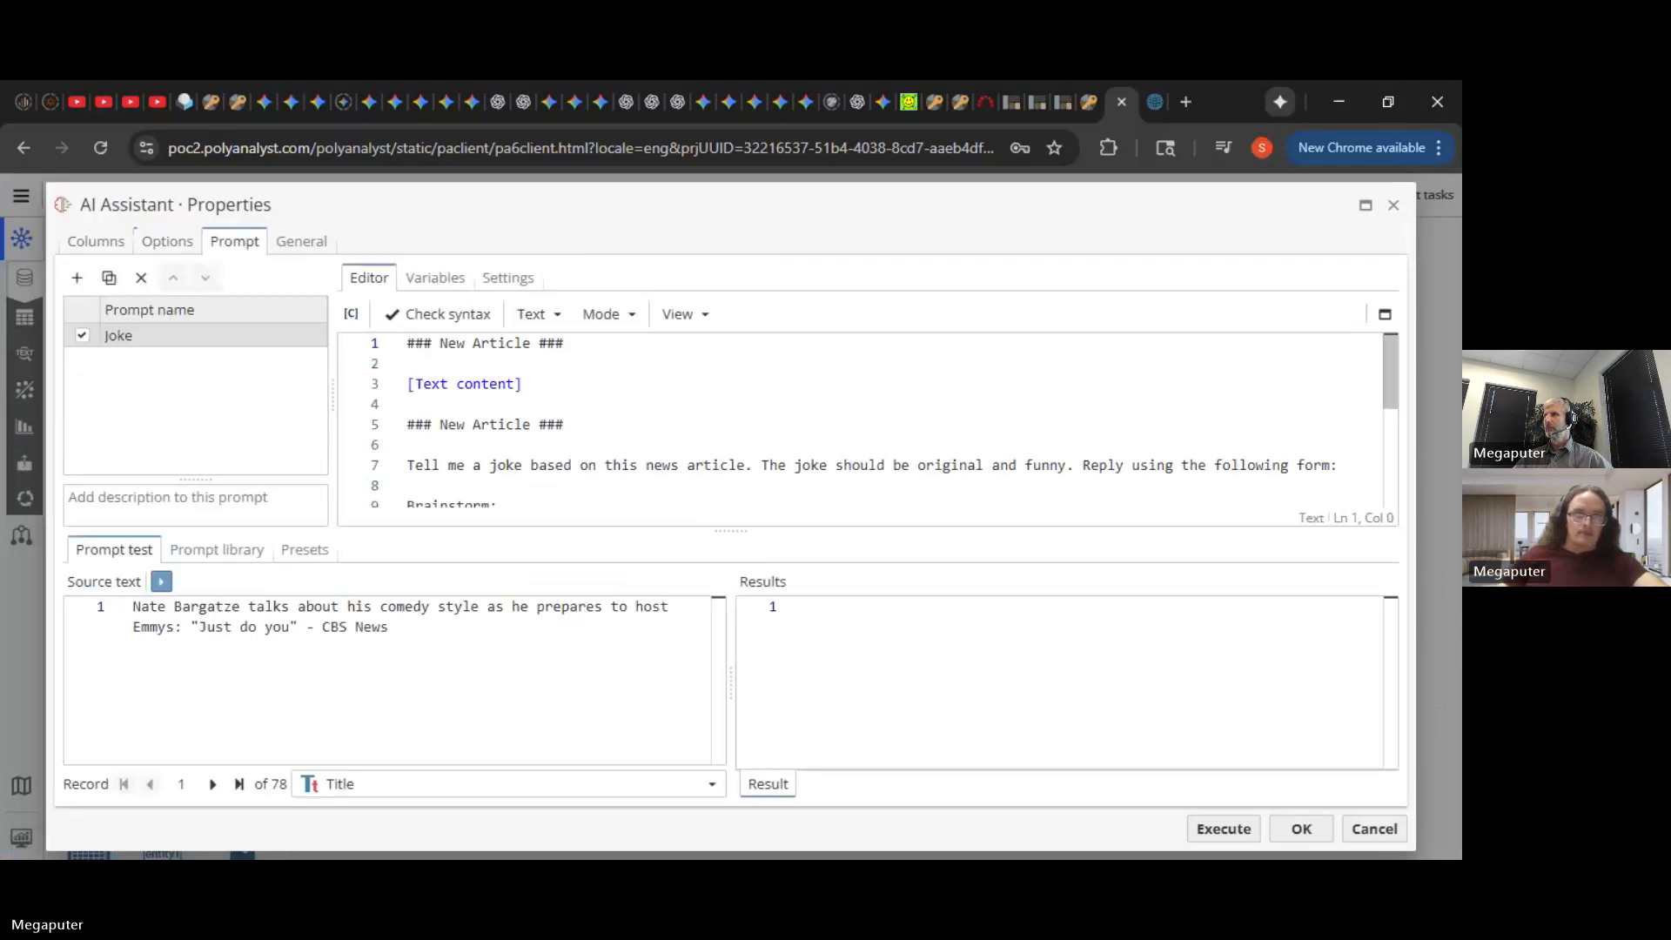
drag(522, 384, 407, 384)
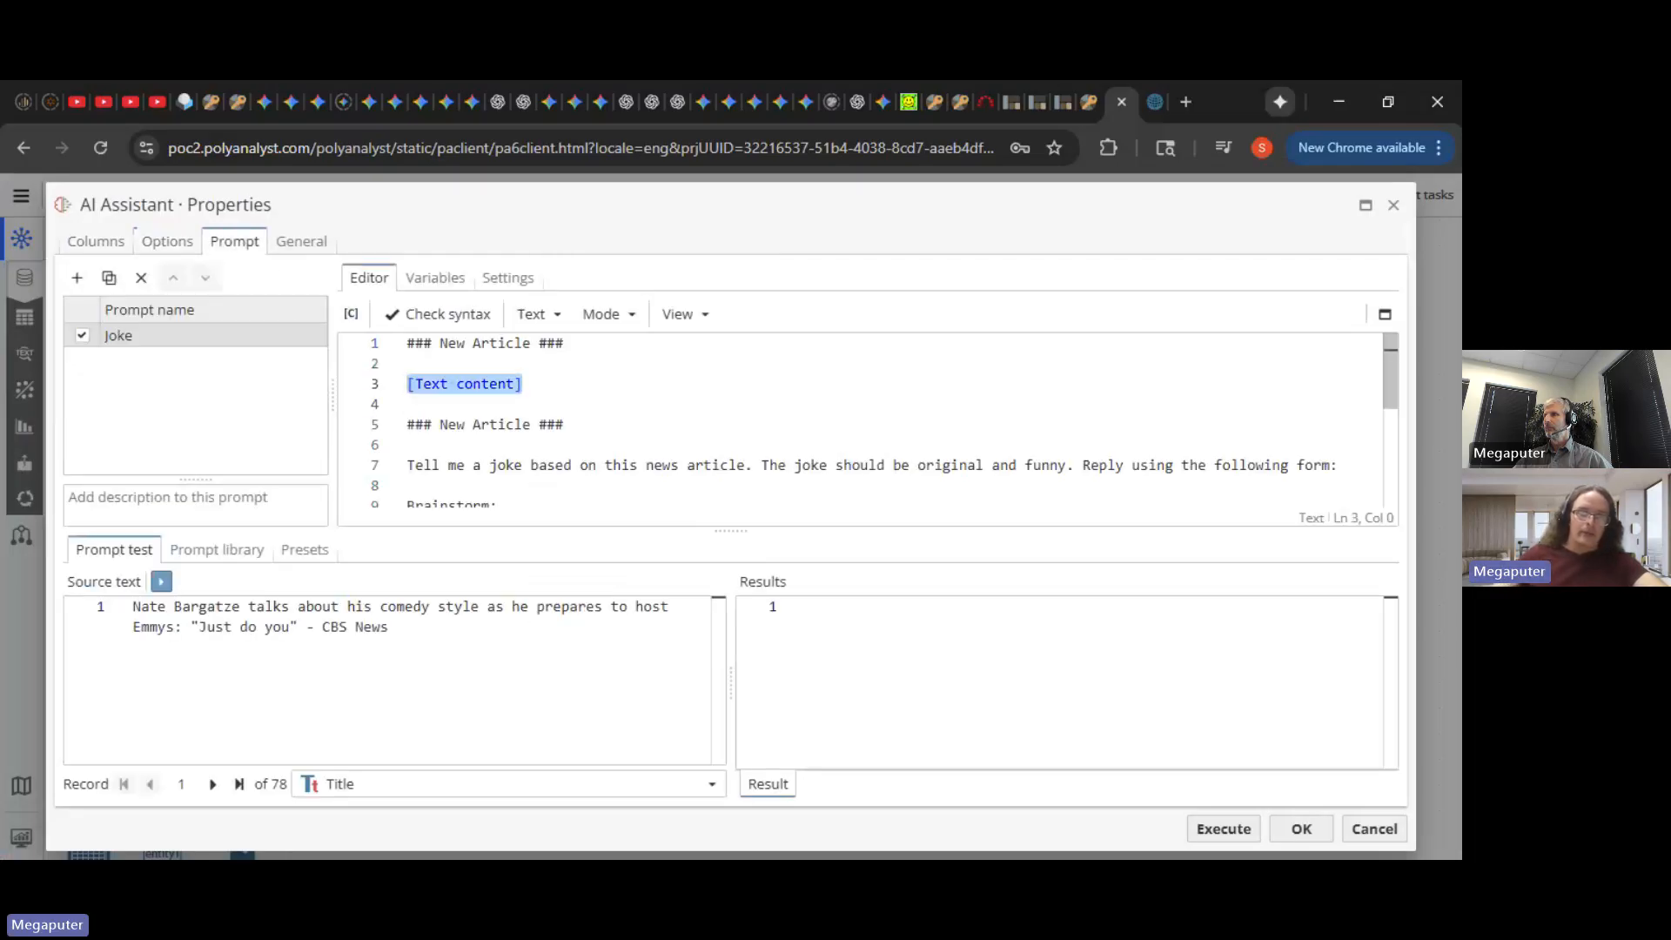
key(Delete)
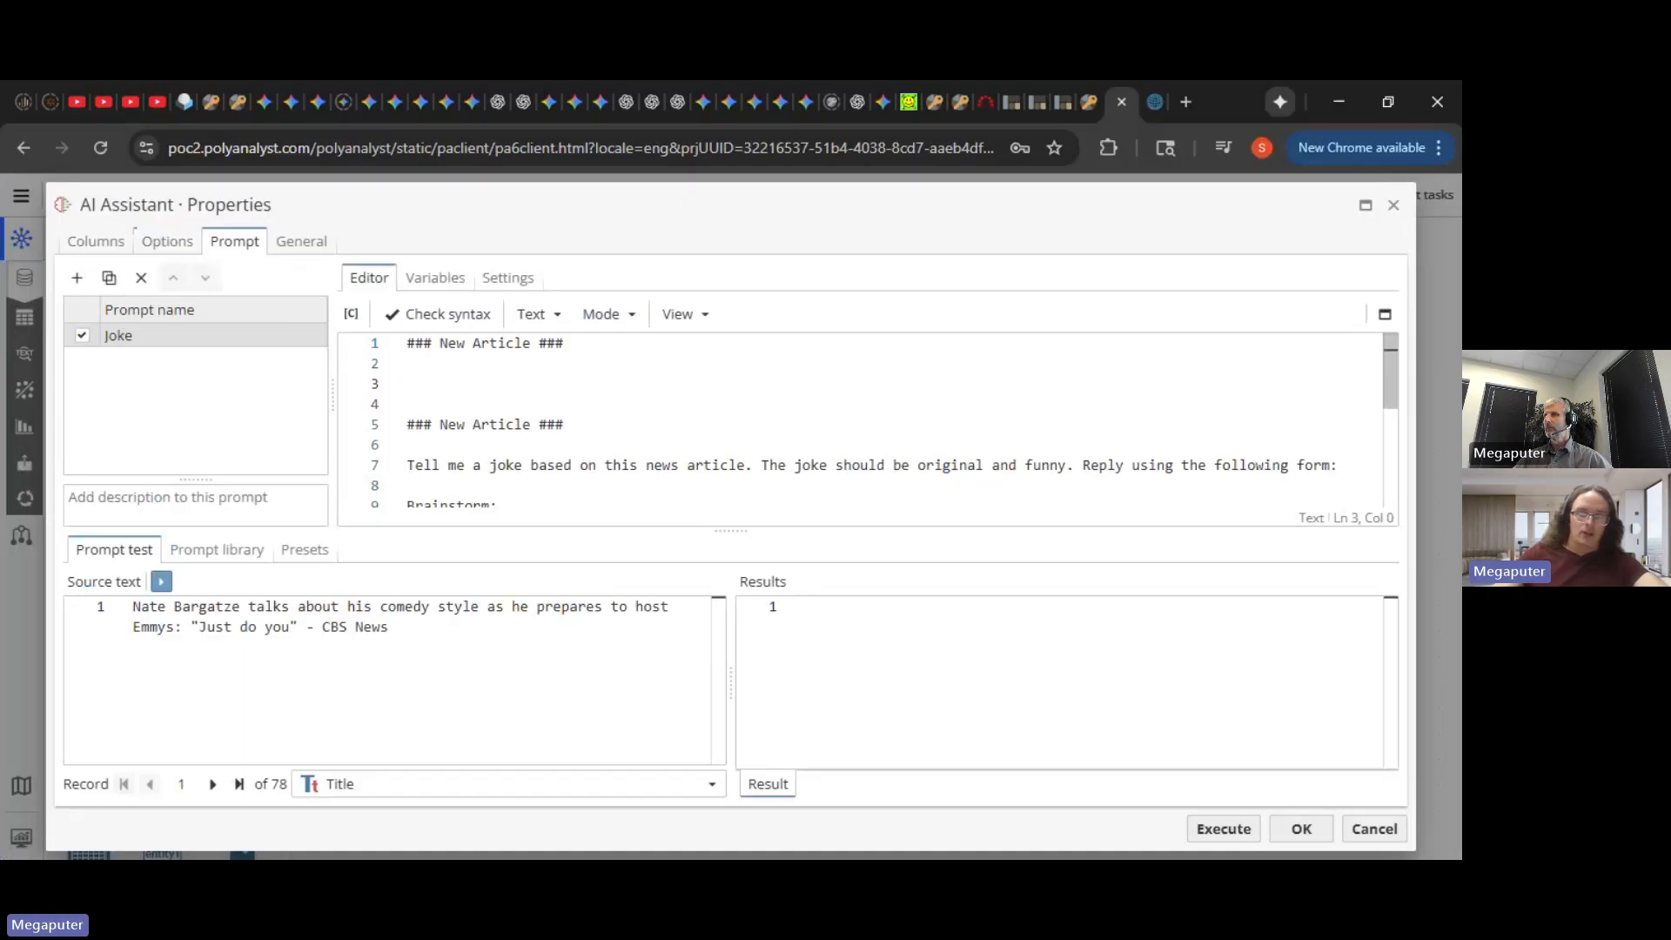
text([)
key(Down)
key(Down)
key(Down)
key(Down)
key(Down)
key(Down)
key(Down)
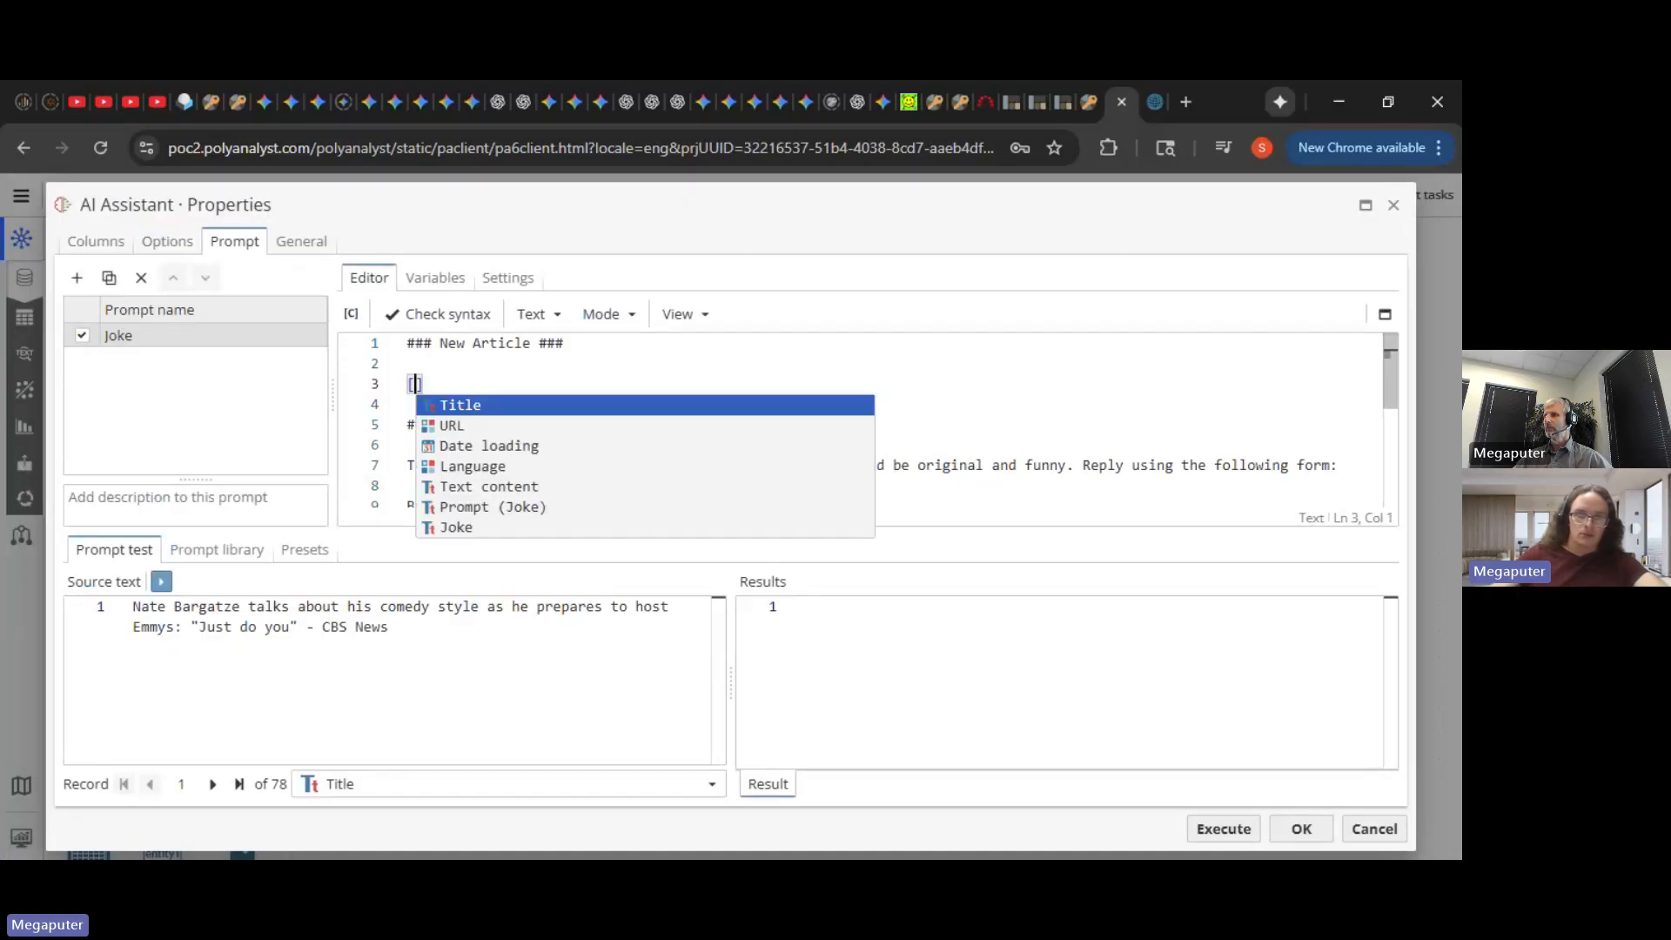
key(Return)
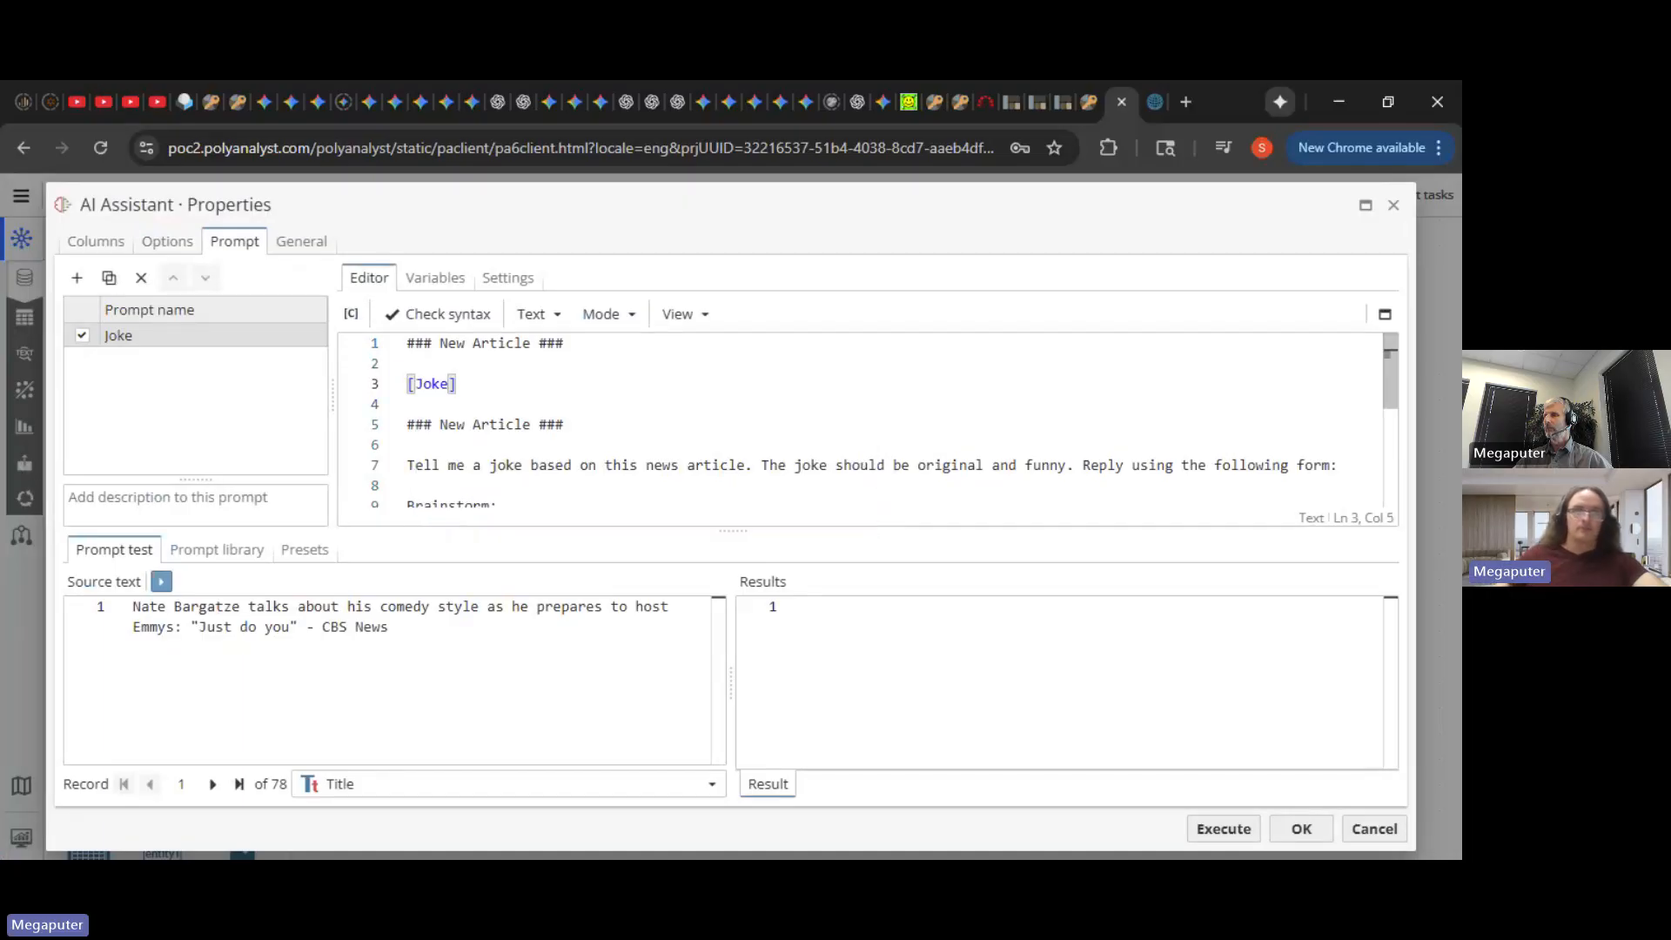
- Change both 'New Article' header markers to 'Joke'
key(Up)
drag(530, 343, 440, 343)
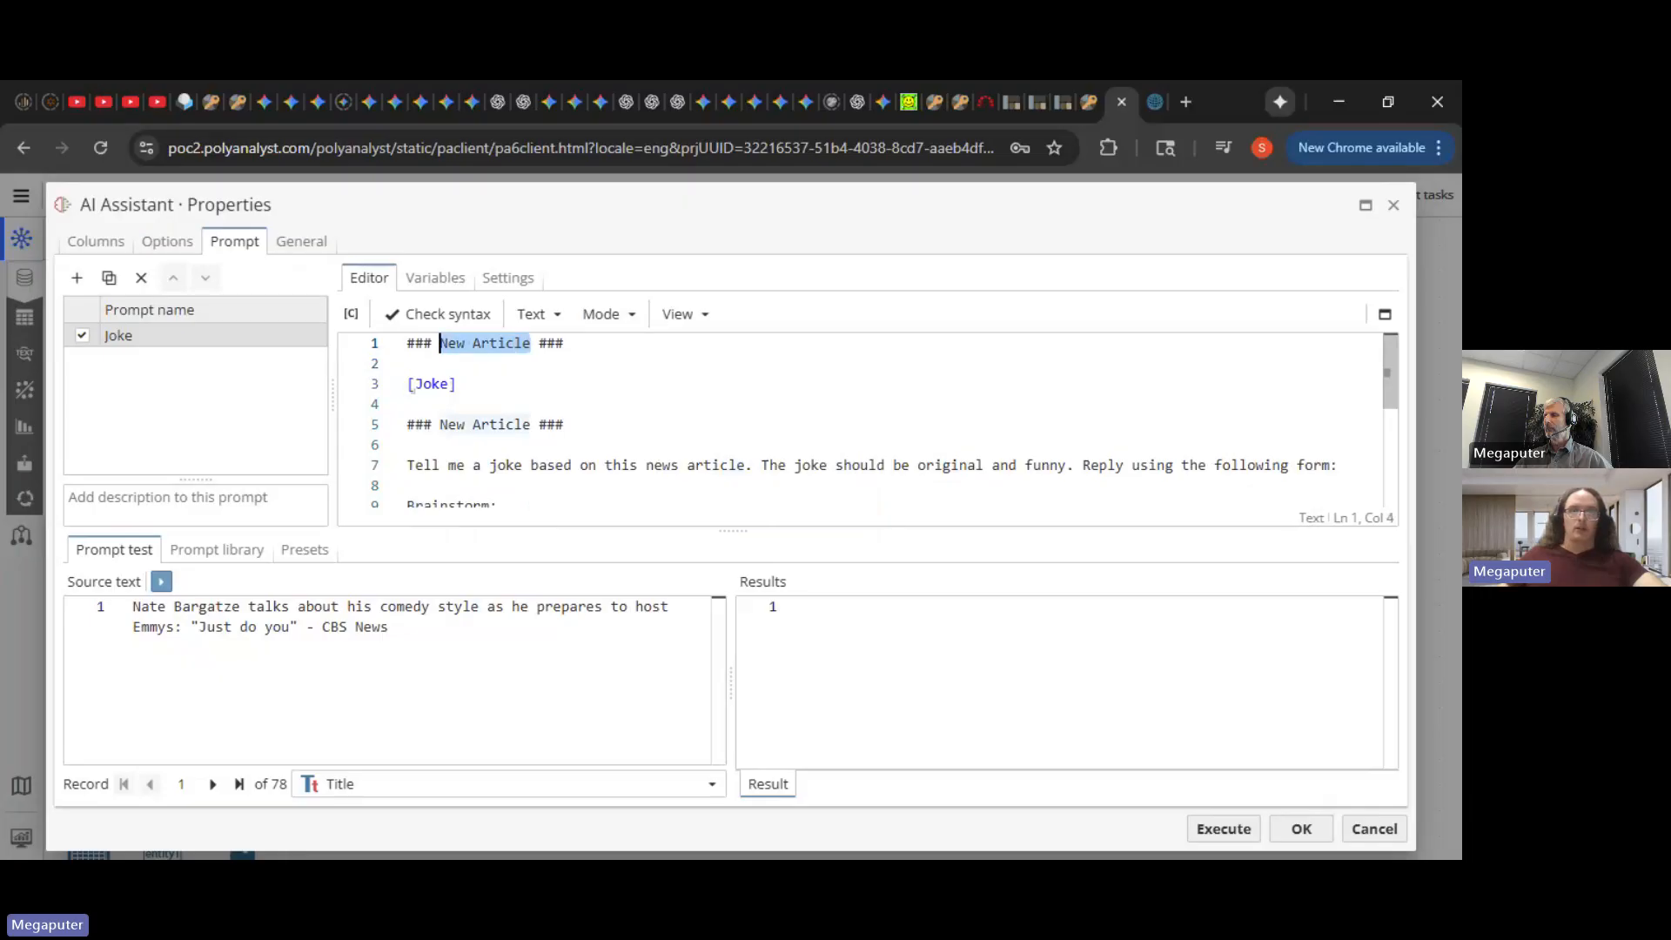
text(Joke)
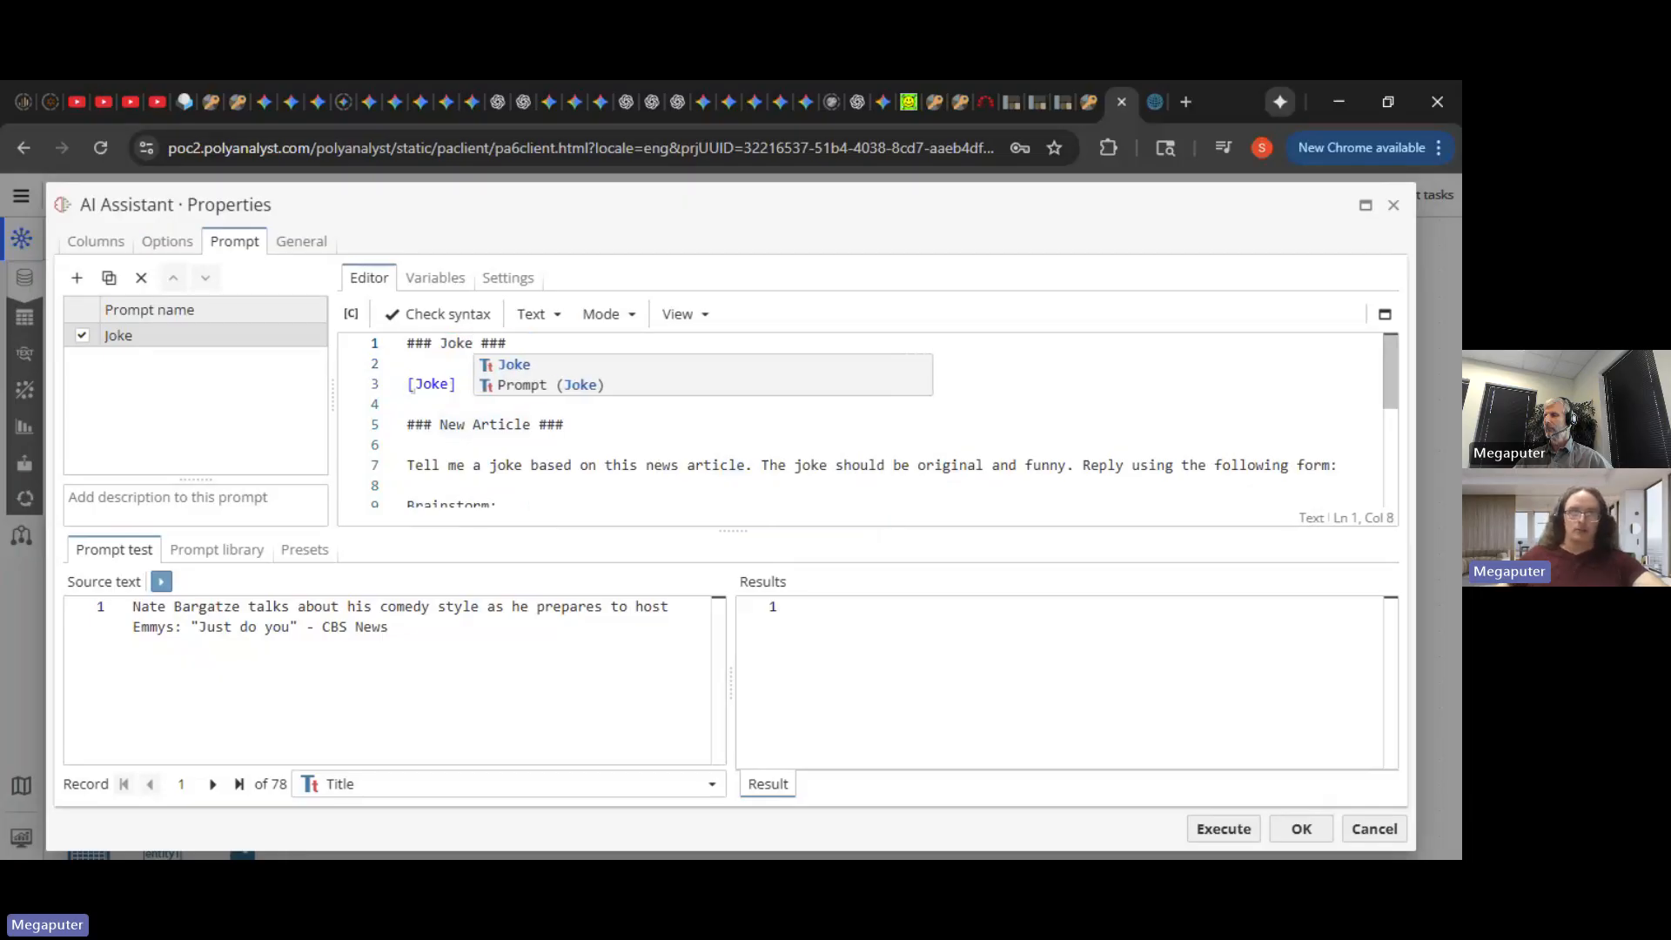
double_click(447, 343)
key(ctrl+c)
drag(530, 424, 439, 425)
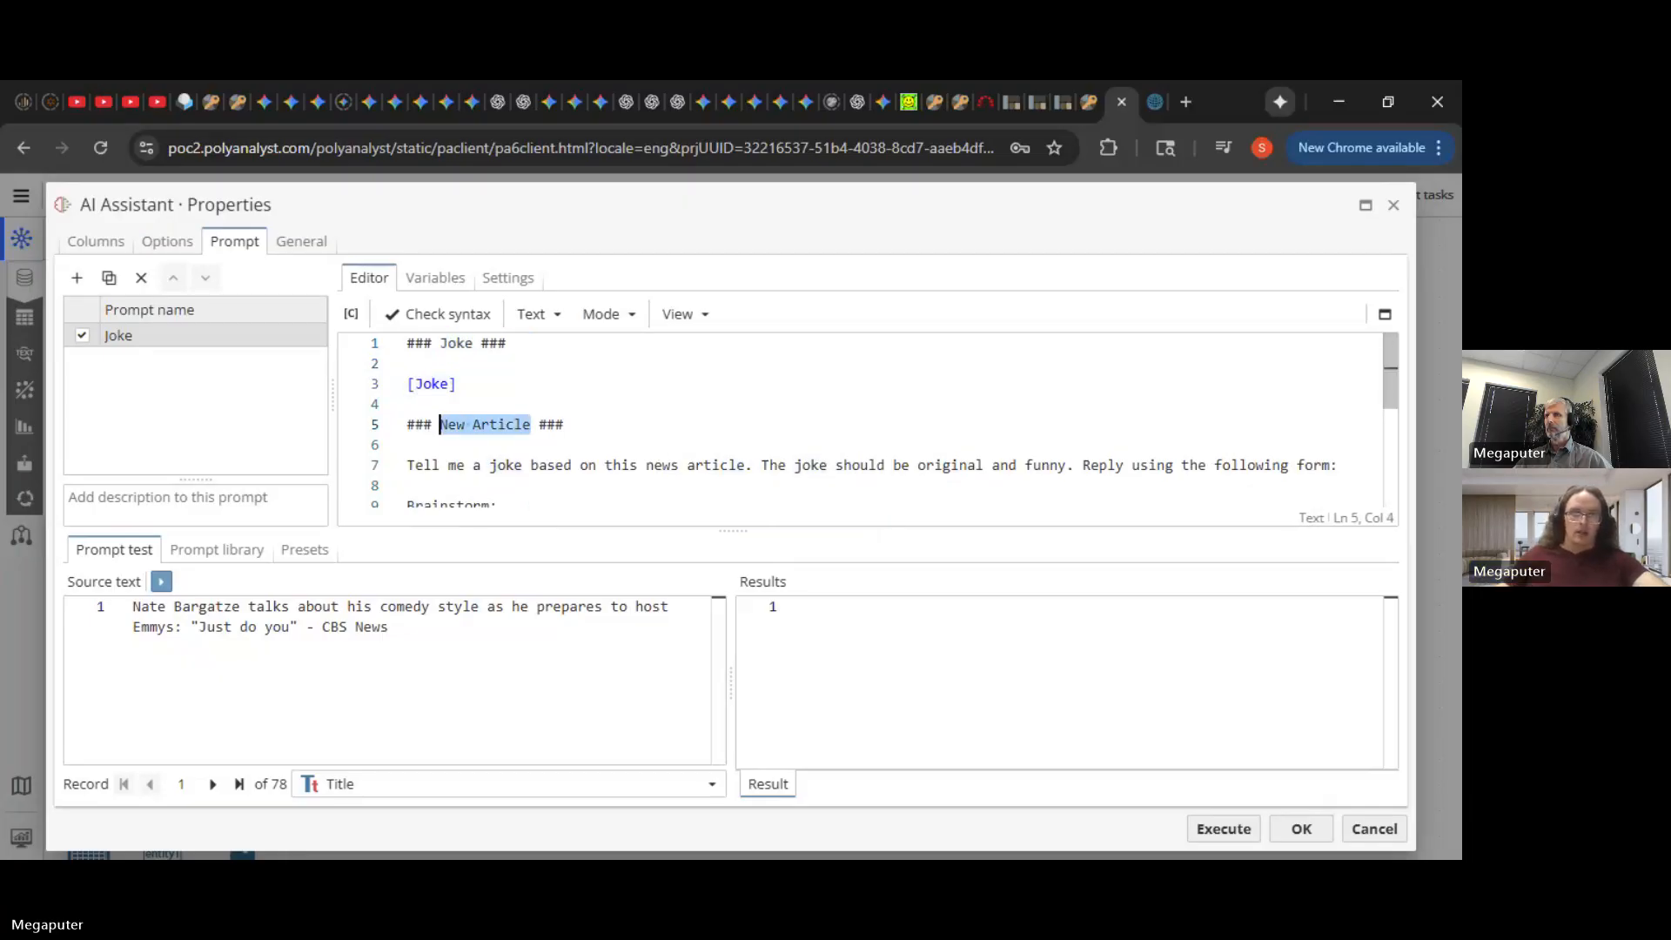
key(ctrl+v)
- Delete the old joke-writing instruction from line 7 and start a fresh line
click(407, 405)
scroll(861, 418, down, 2)
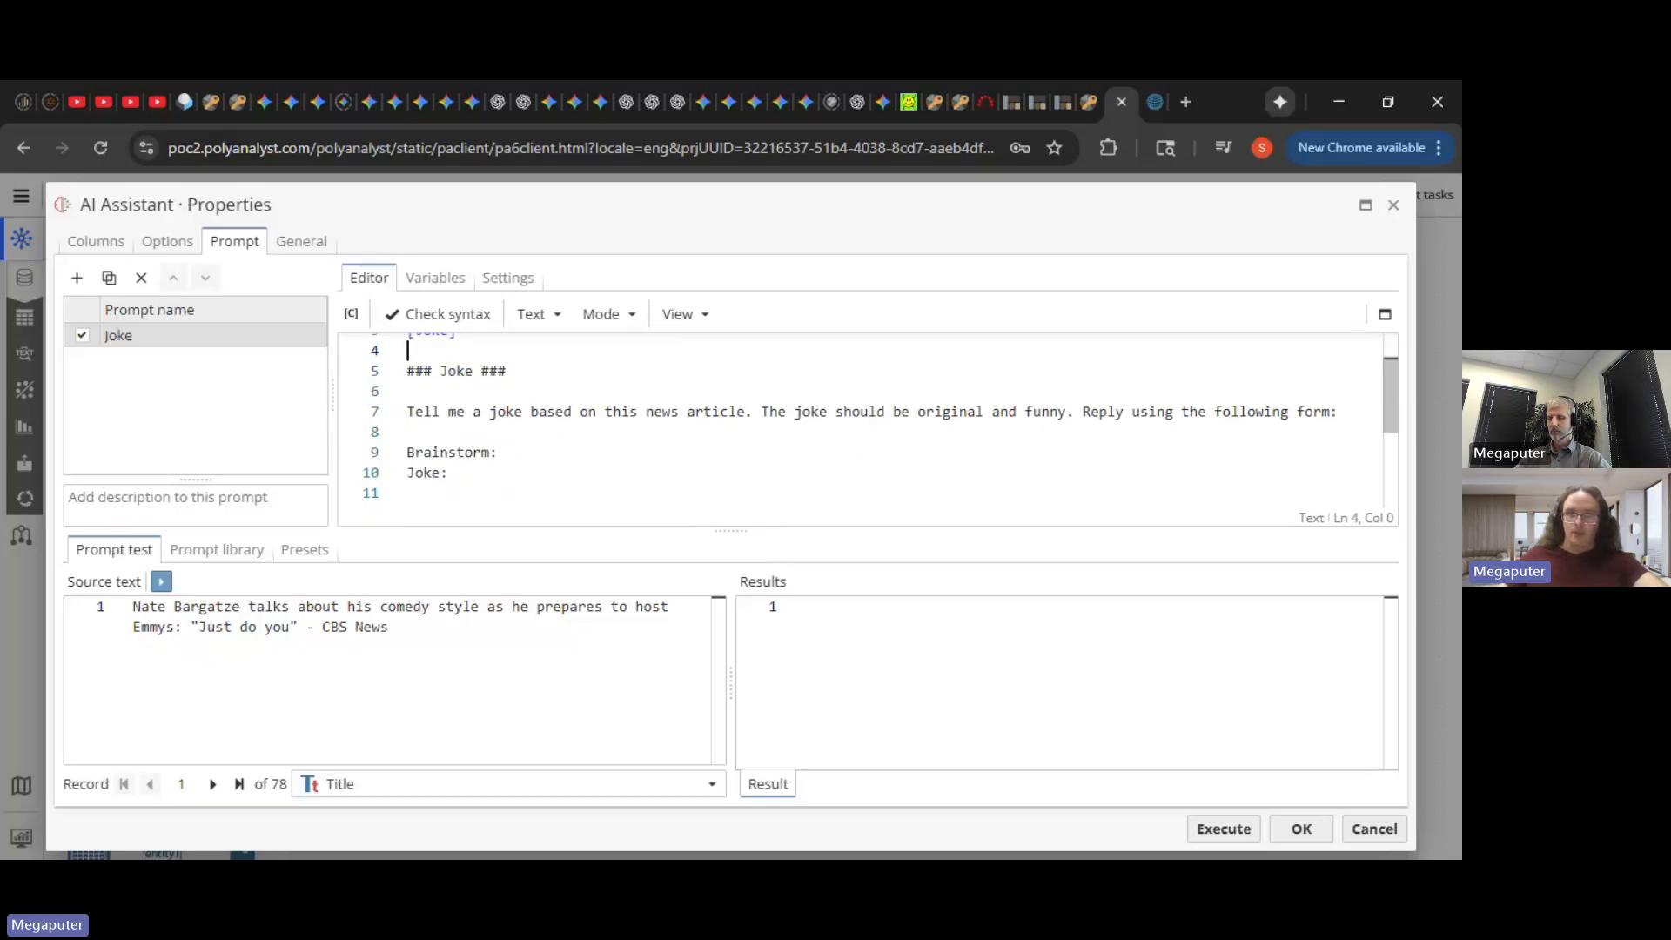
drag(762, 411, 456, 411)
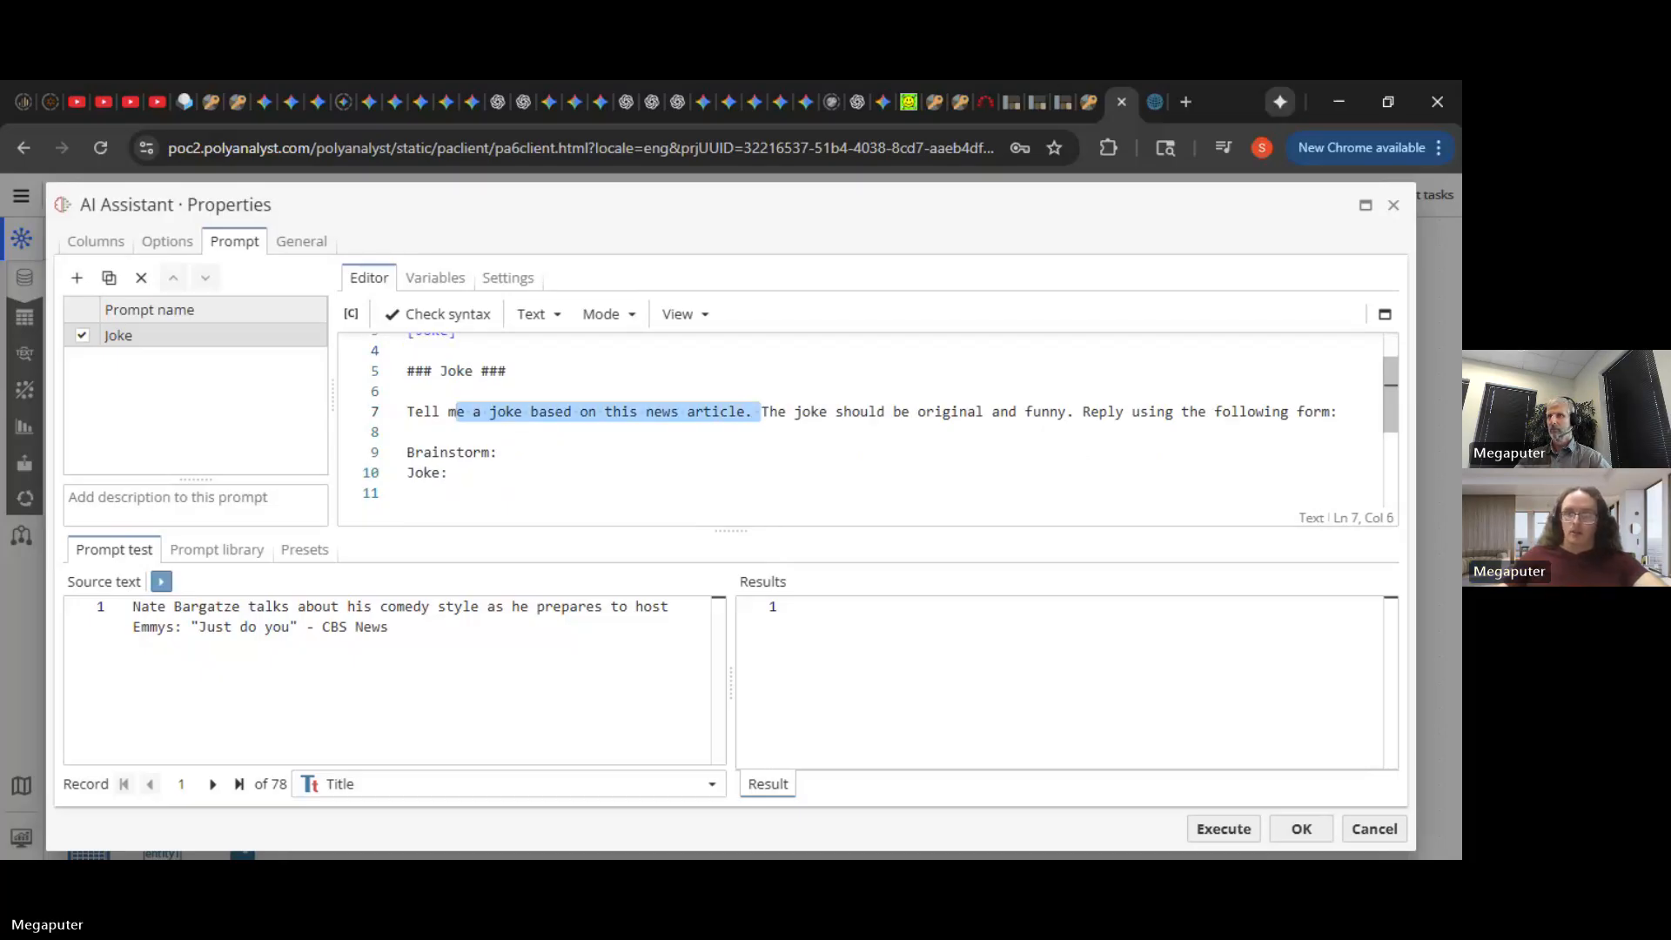
drag(1076, 412, 407, 391)
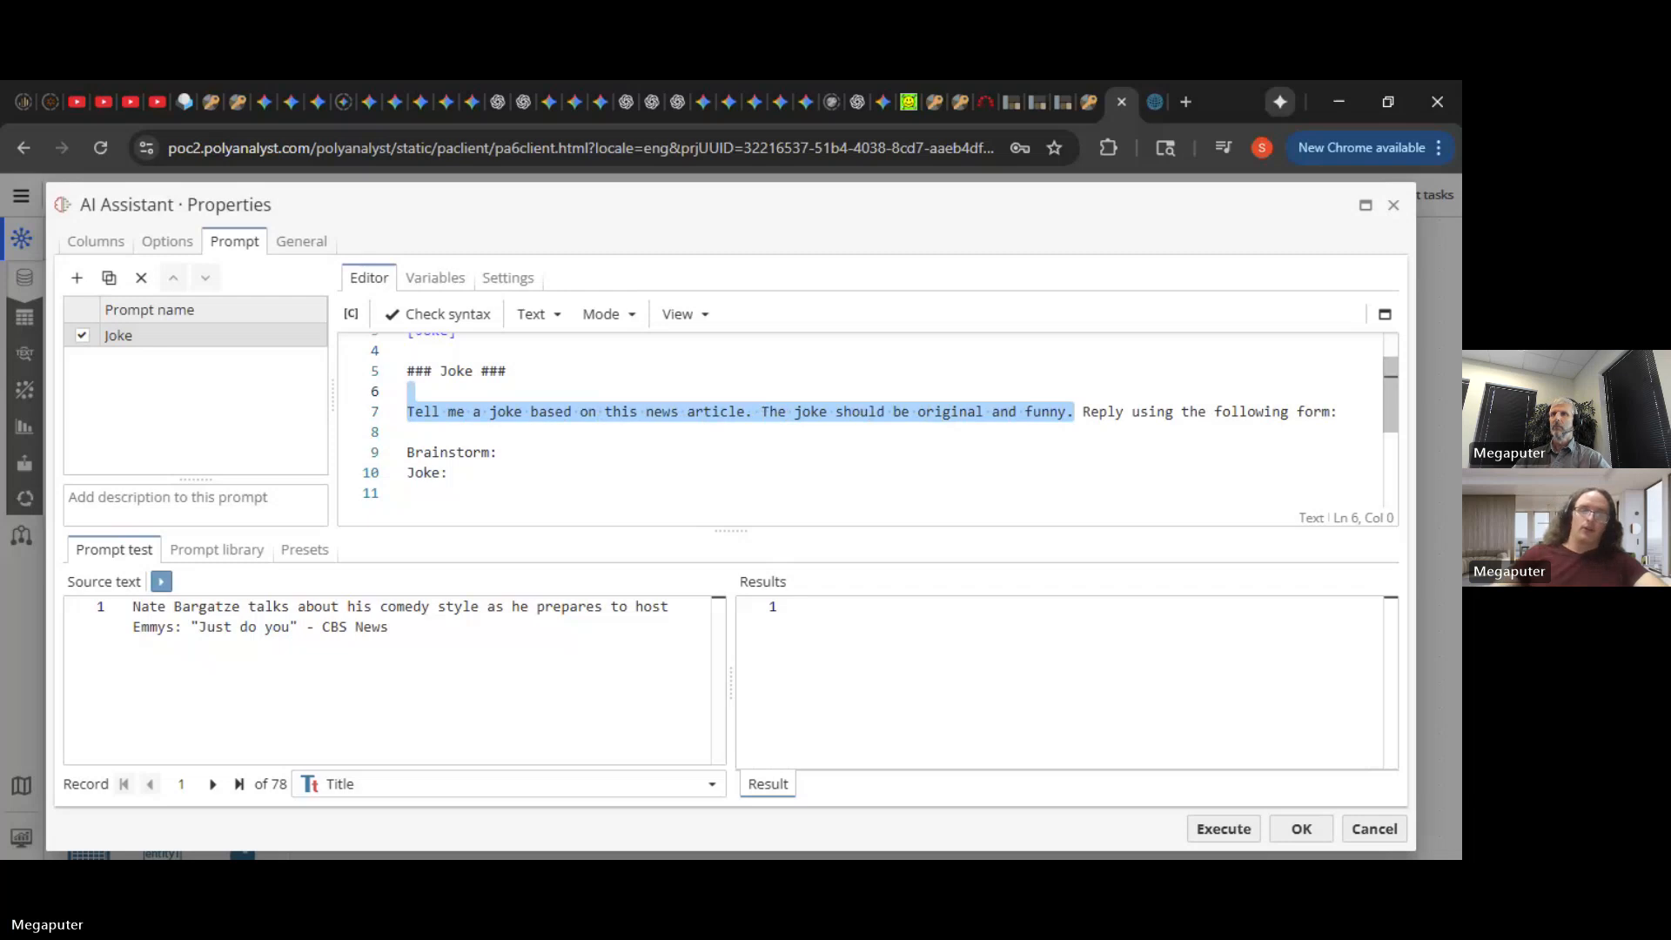
key(Delete)
key(Return)
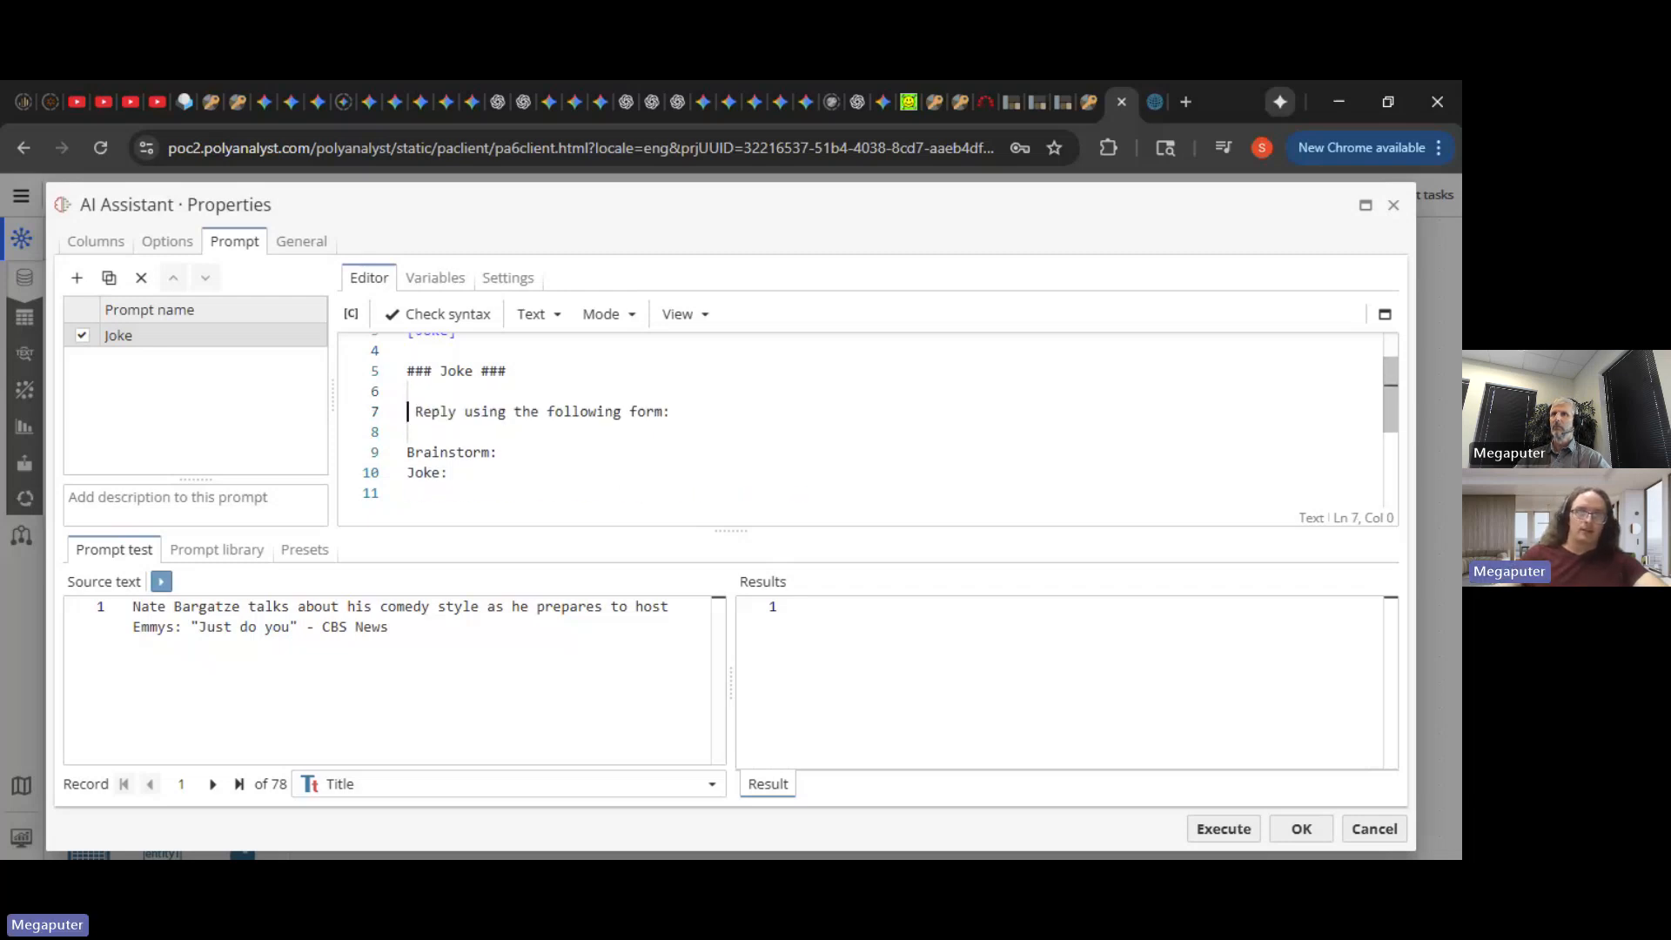
- Write 'Evaluate the quality of this joke on a scale from "very low" to "very high"'
text([valuate the quli)
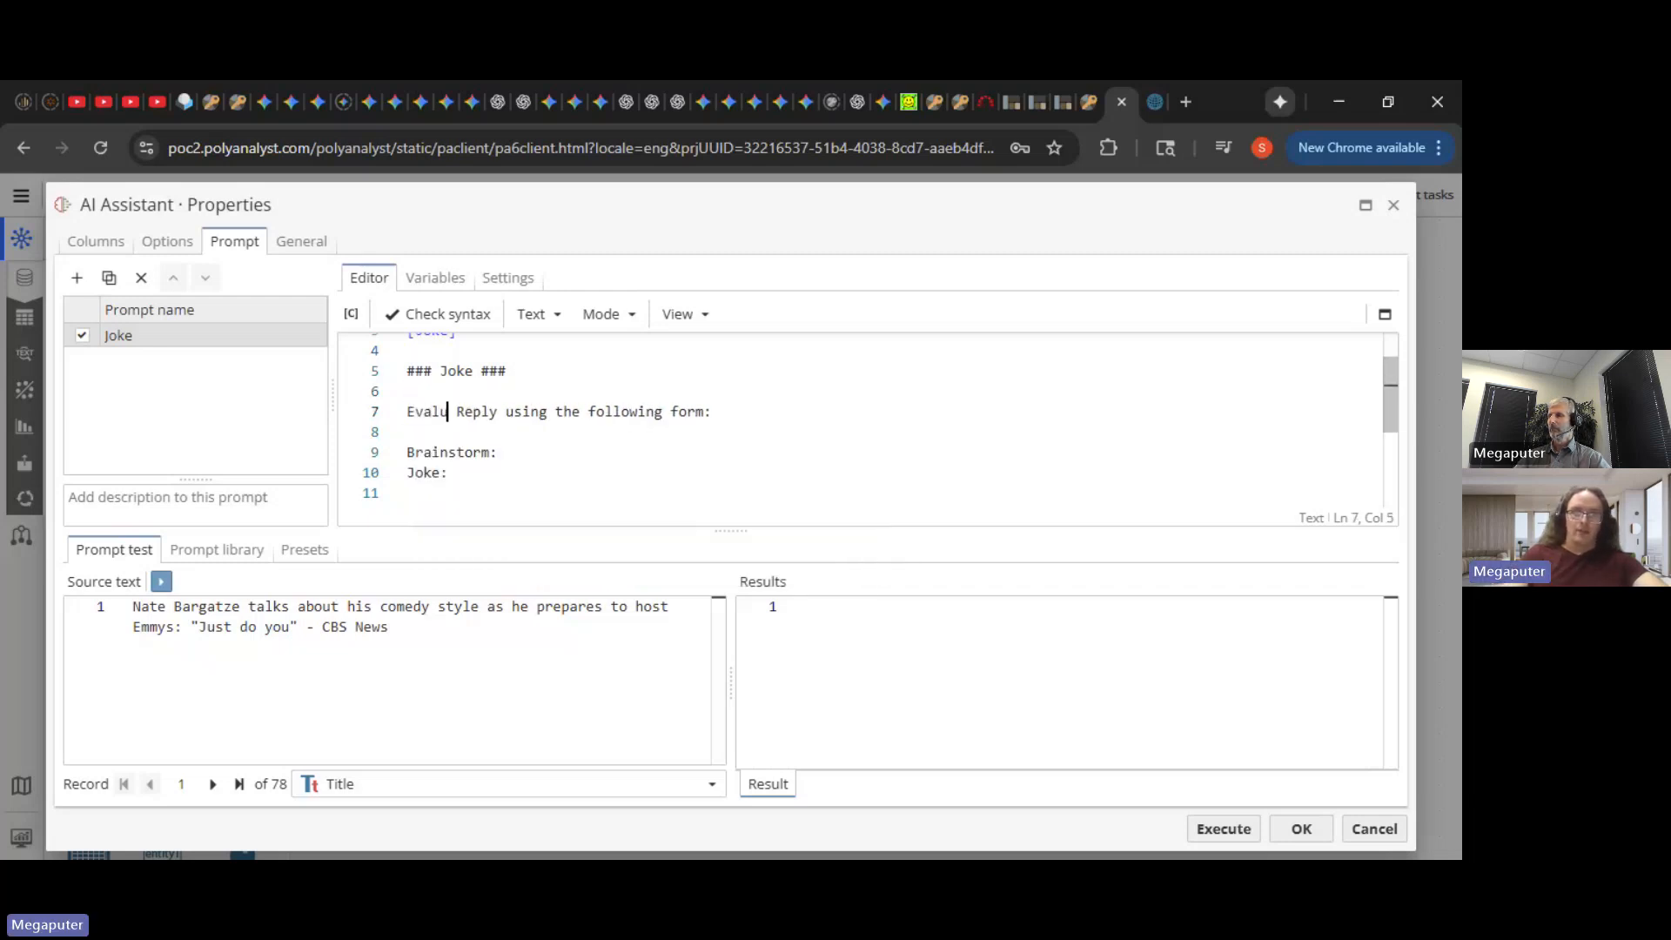
text(ty)
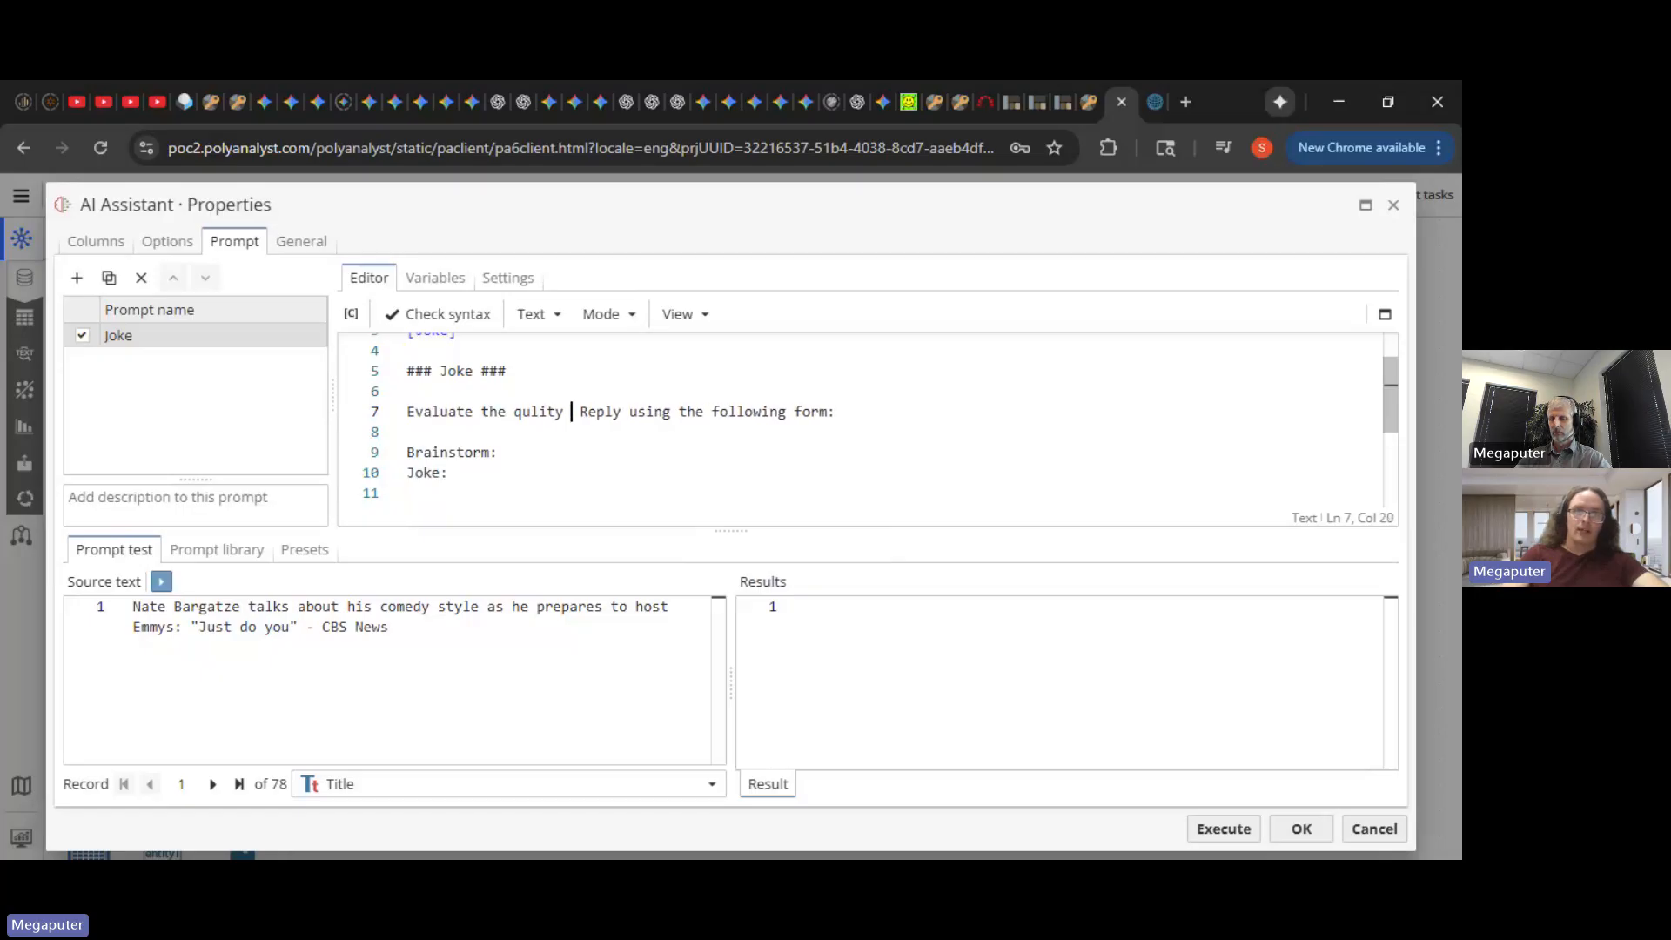
key(BackSpace)
key(BackSpace)
key(BackSpace)
key(BackSpace)
key(BackSpace)
text(ality of this jok)
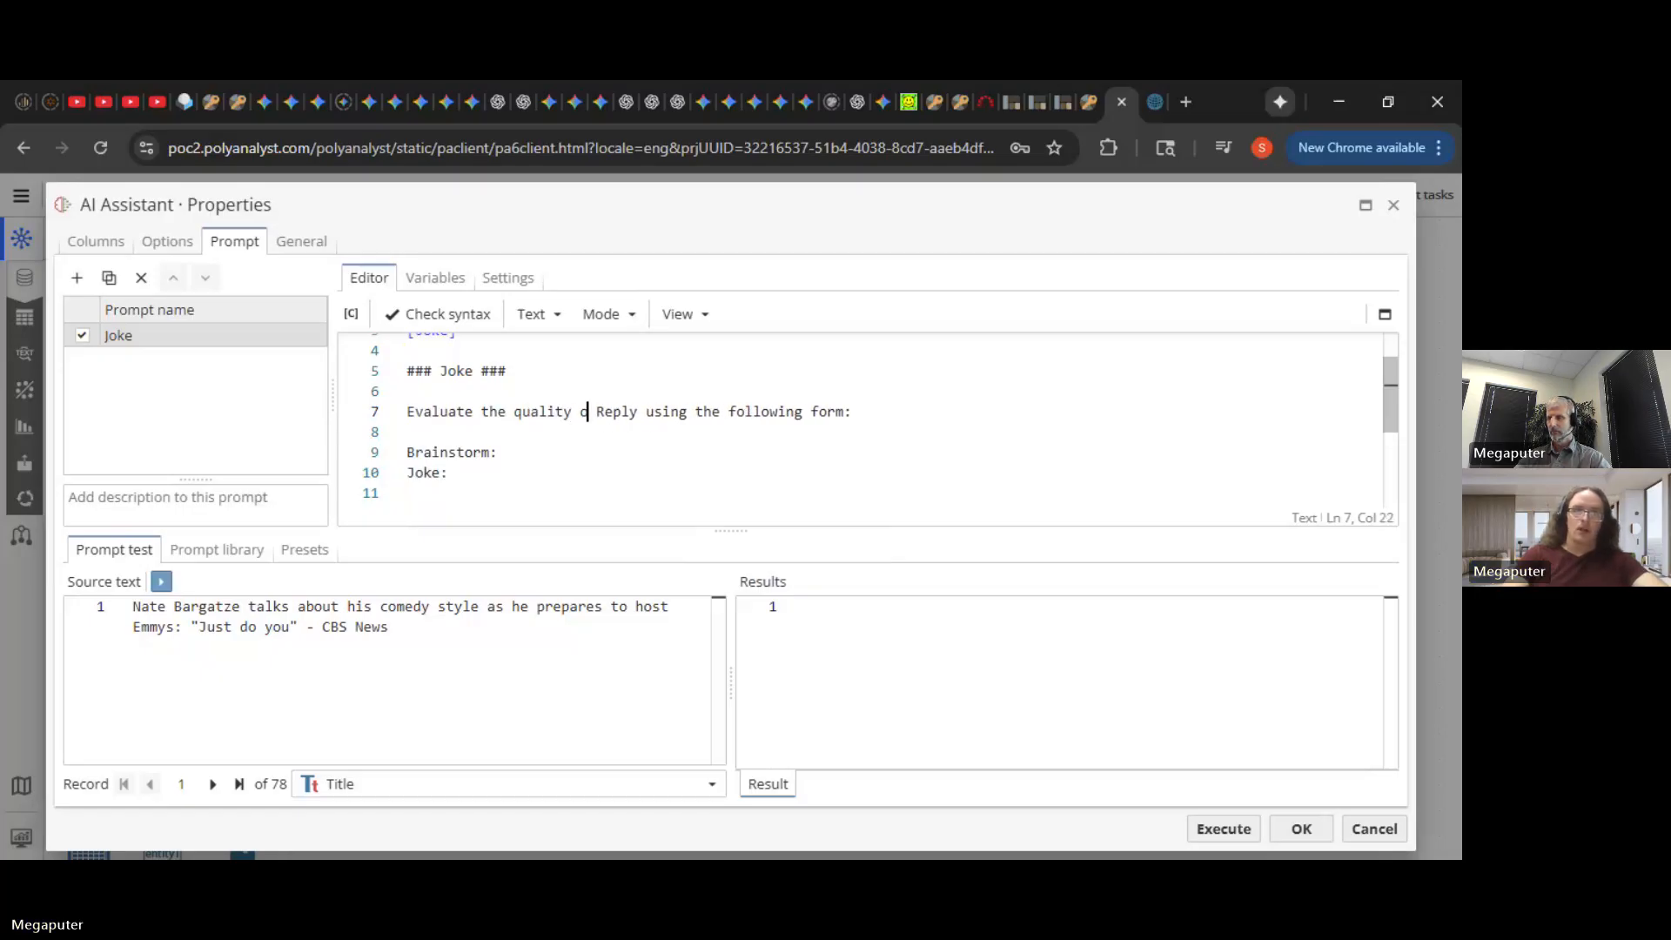
text(e on a scale)
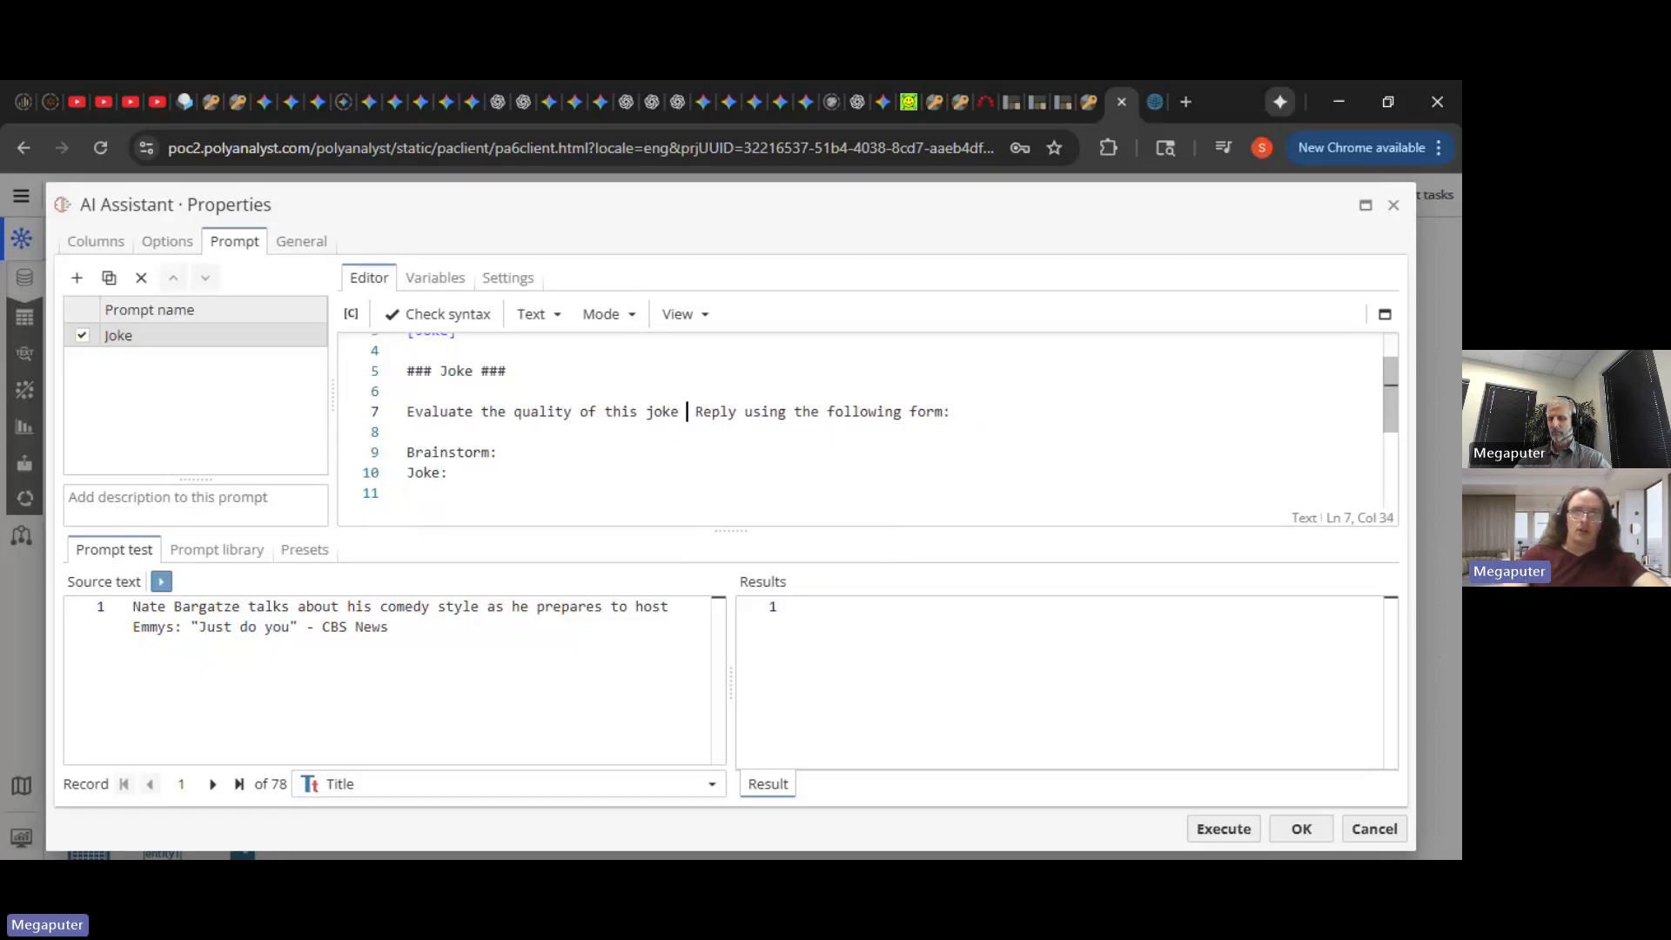
text( from )
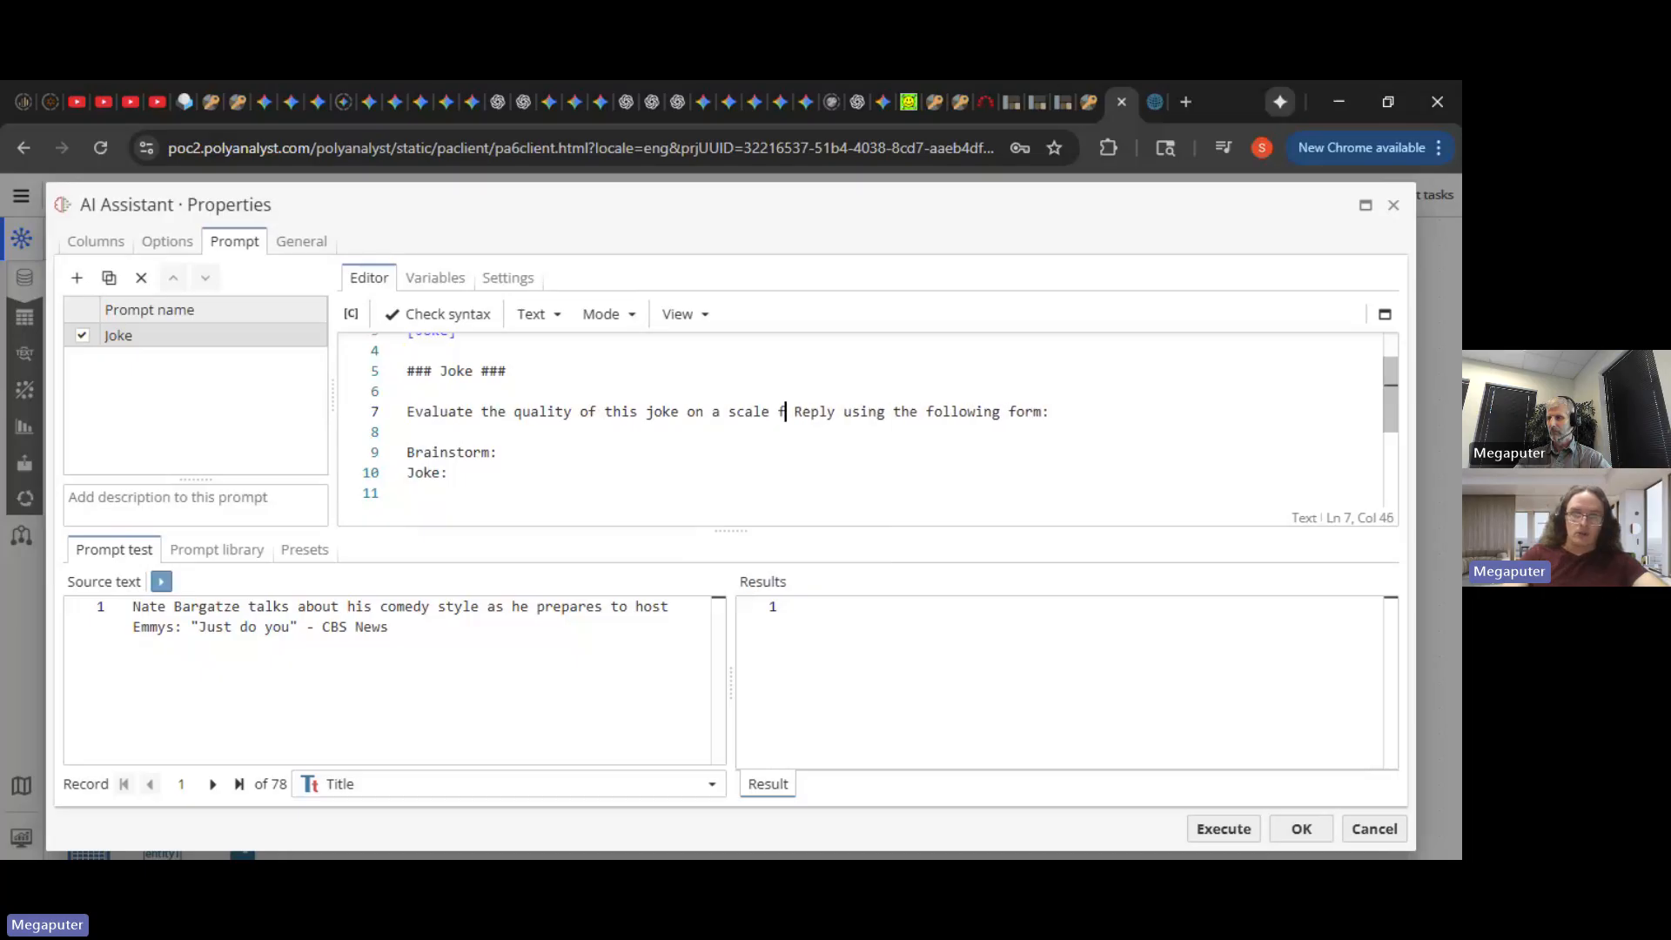
text("very lo)
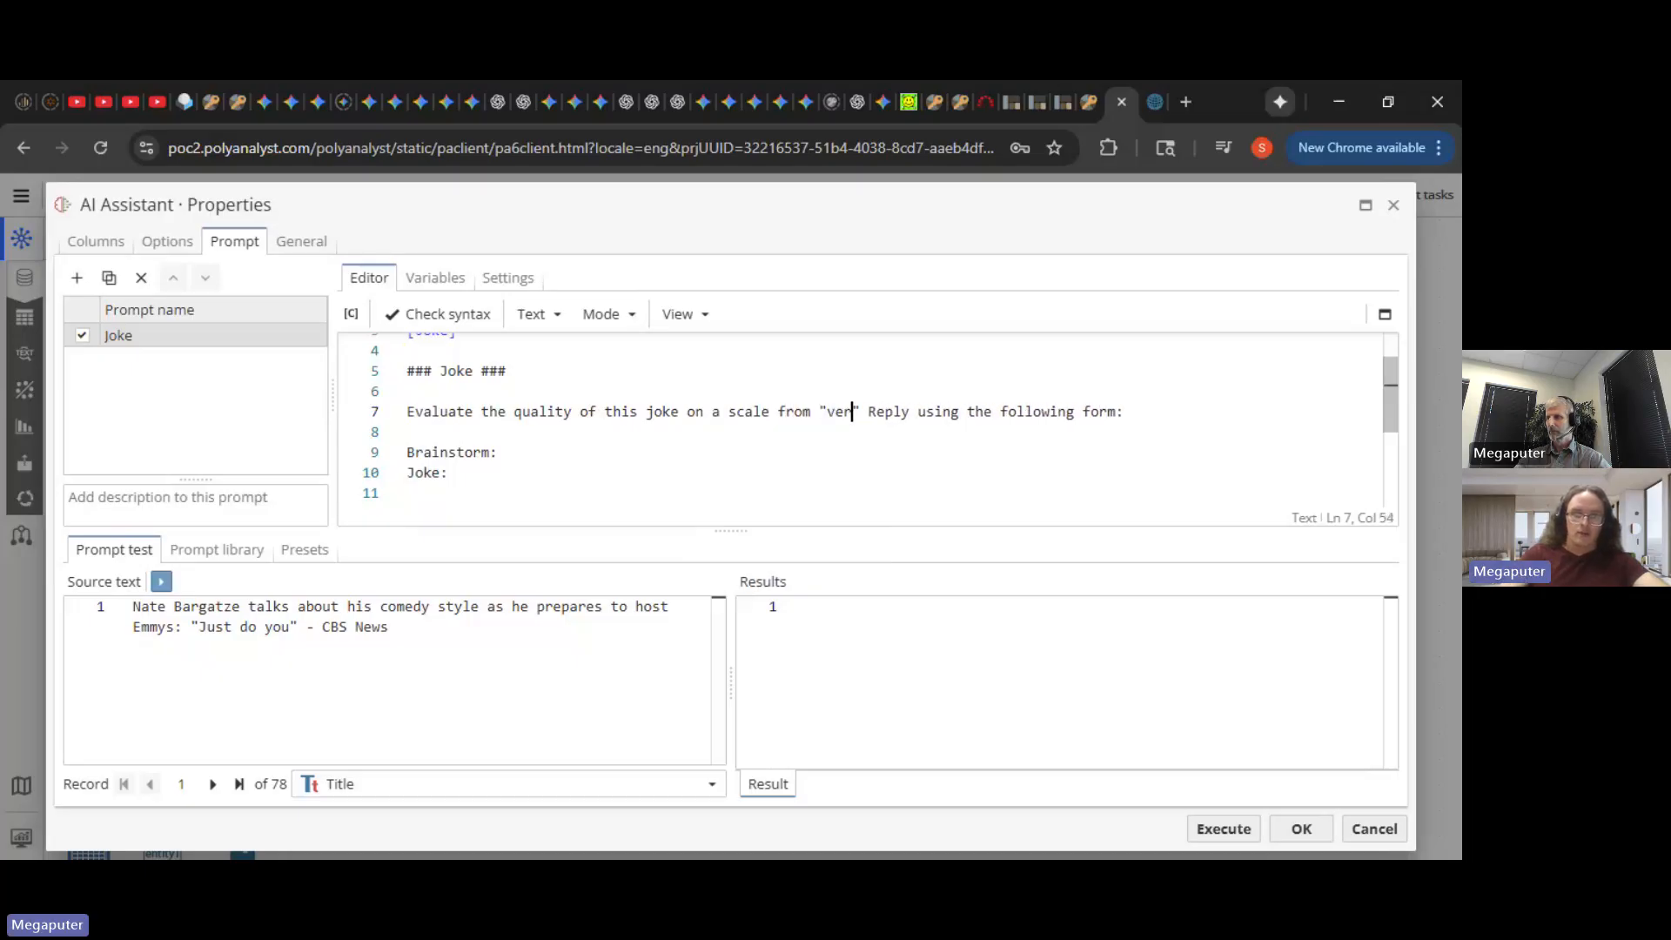
text(w" to ver)
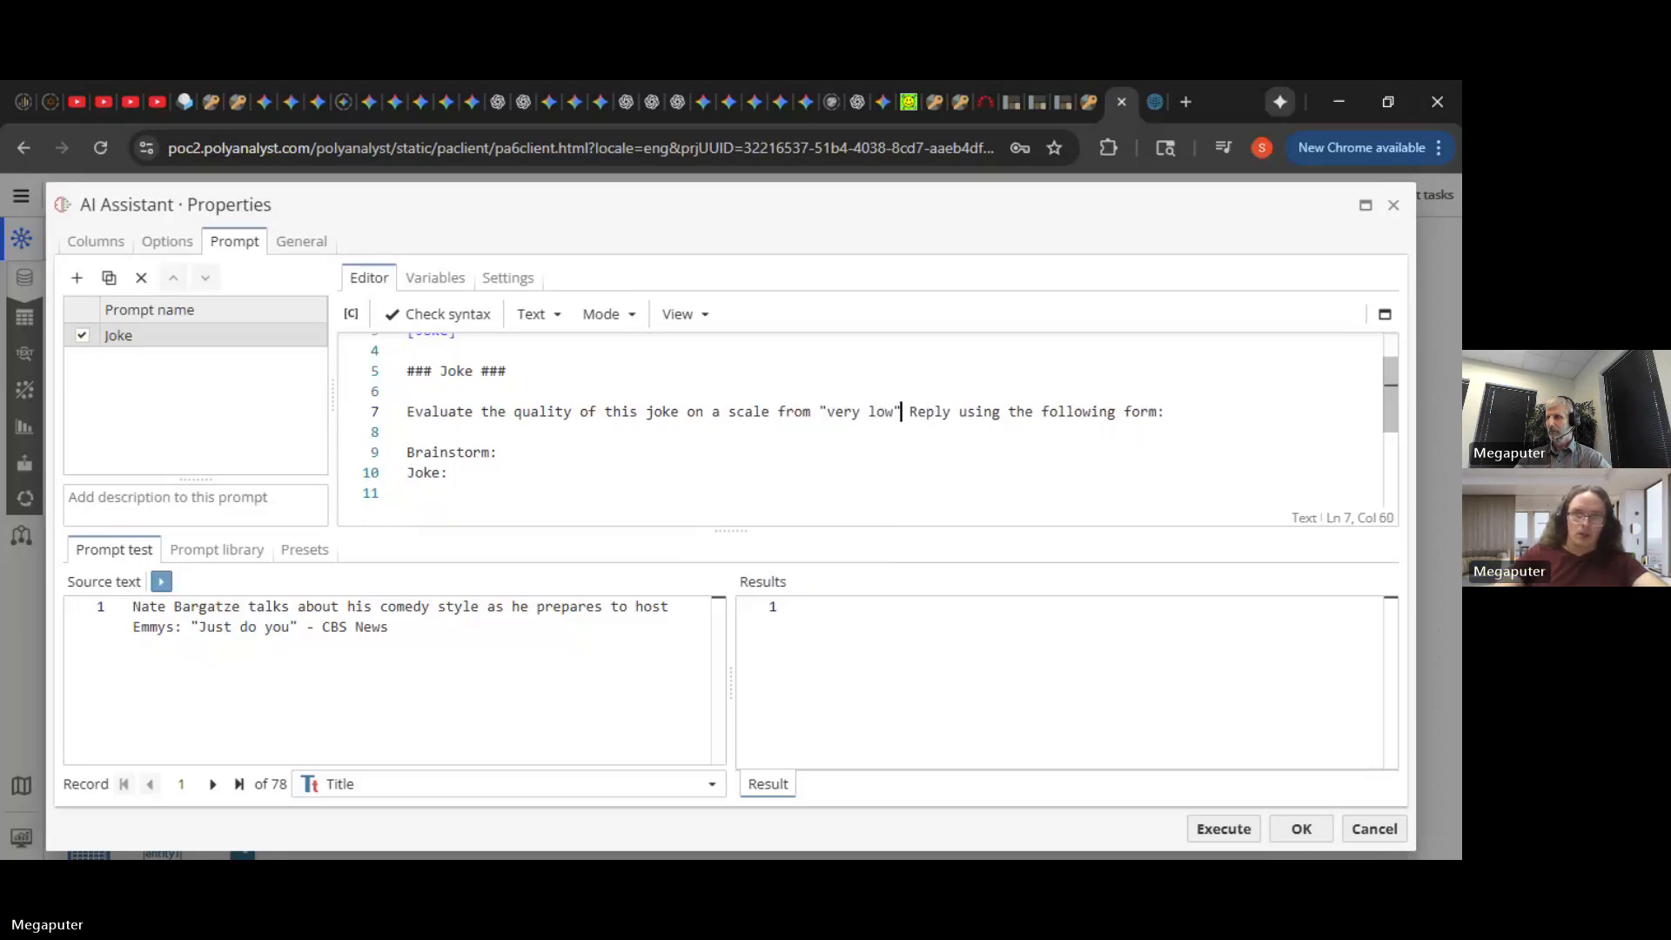
text(y high )
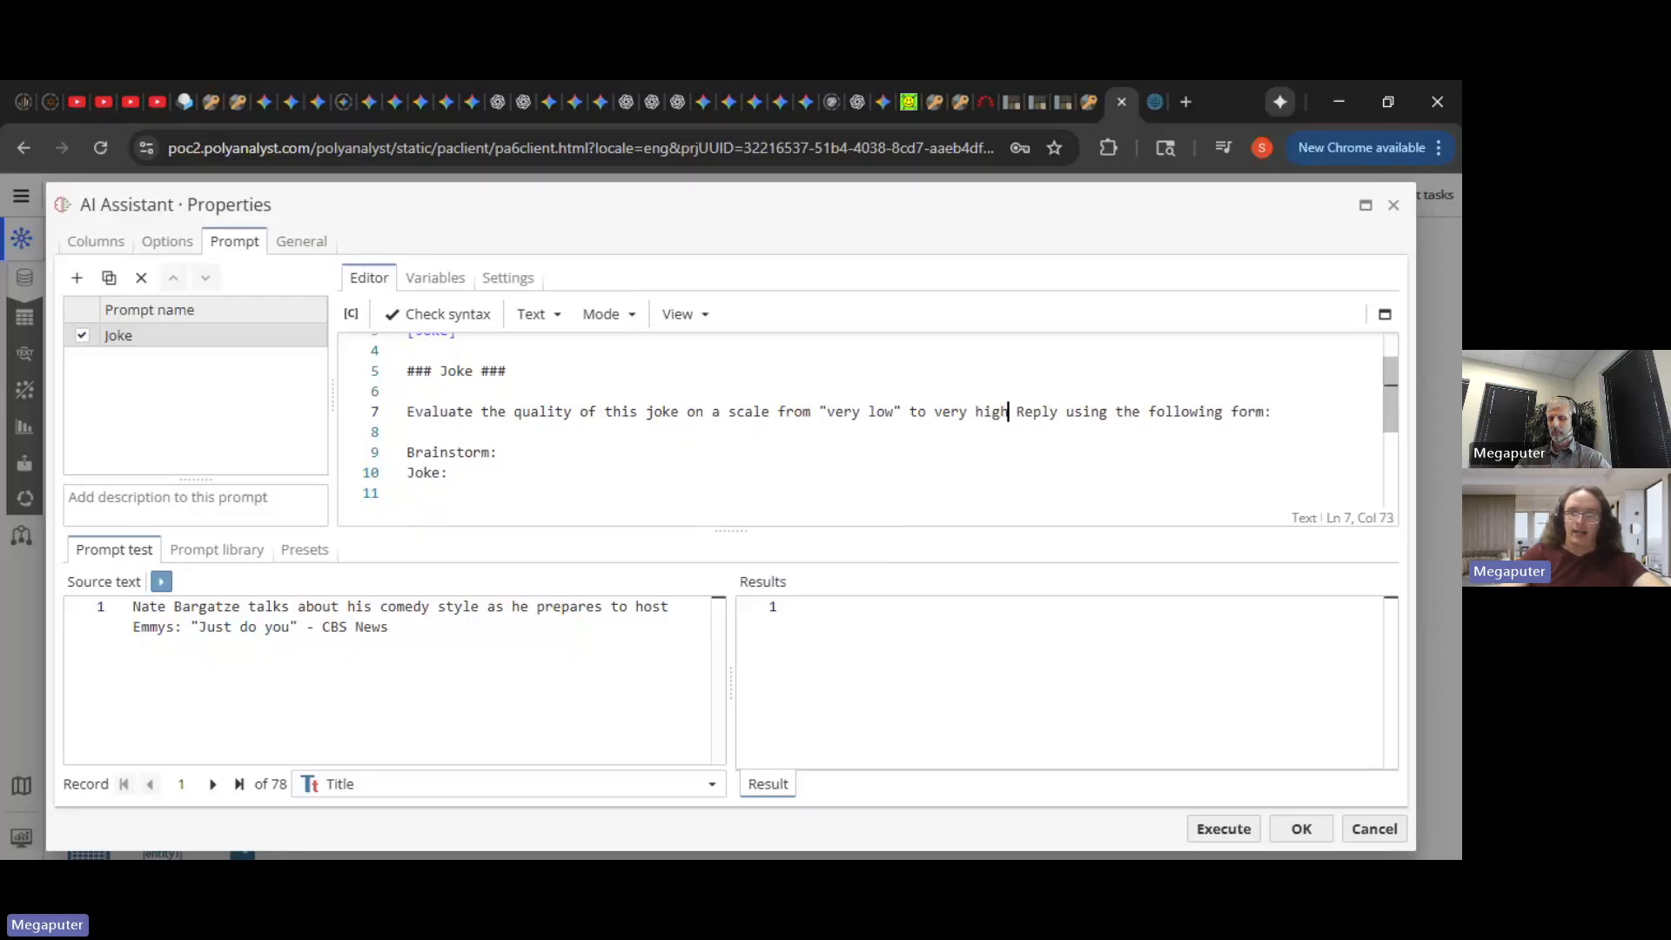
text(")
key(Left)
key(Left)
key(Left)
key(Left)
key(Left)
key(Left)
key(Left)
key(Left)
key(Left)
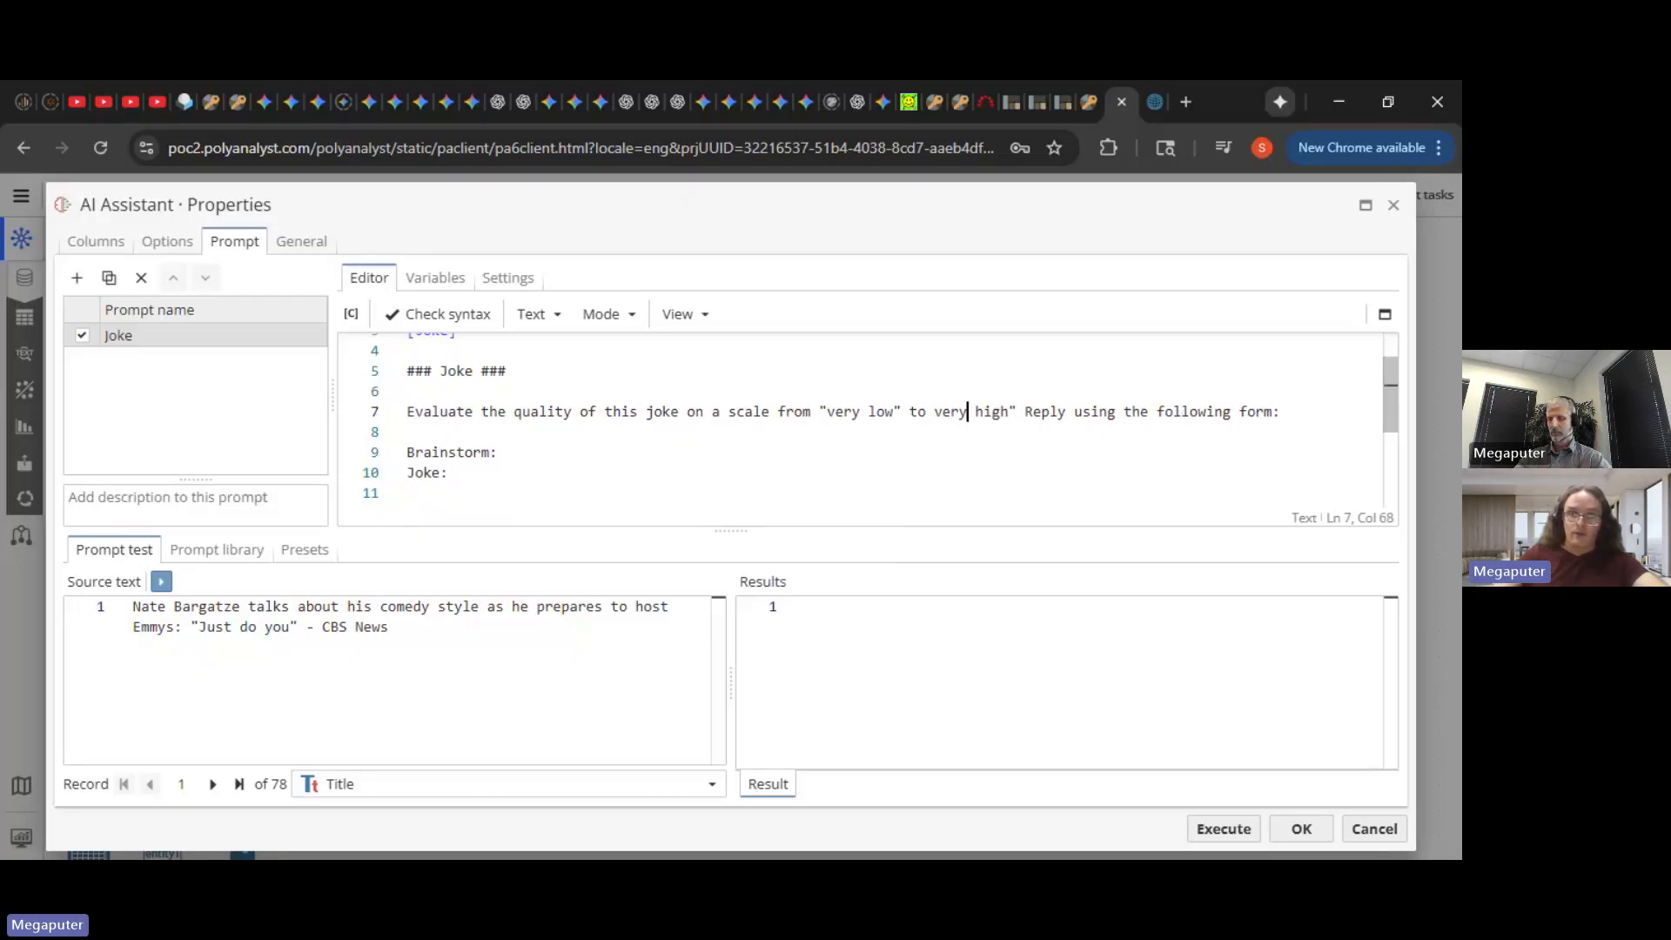
key(Left)
key(Delete)
text(")
key(Right)
key(Right)
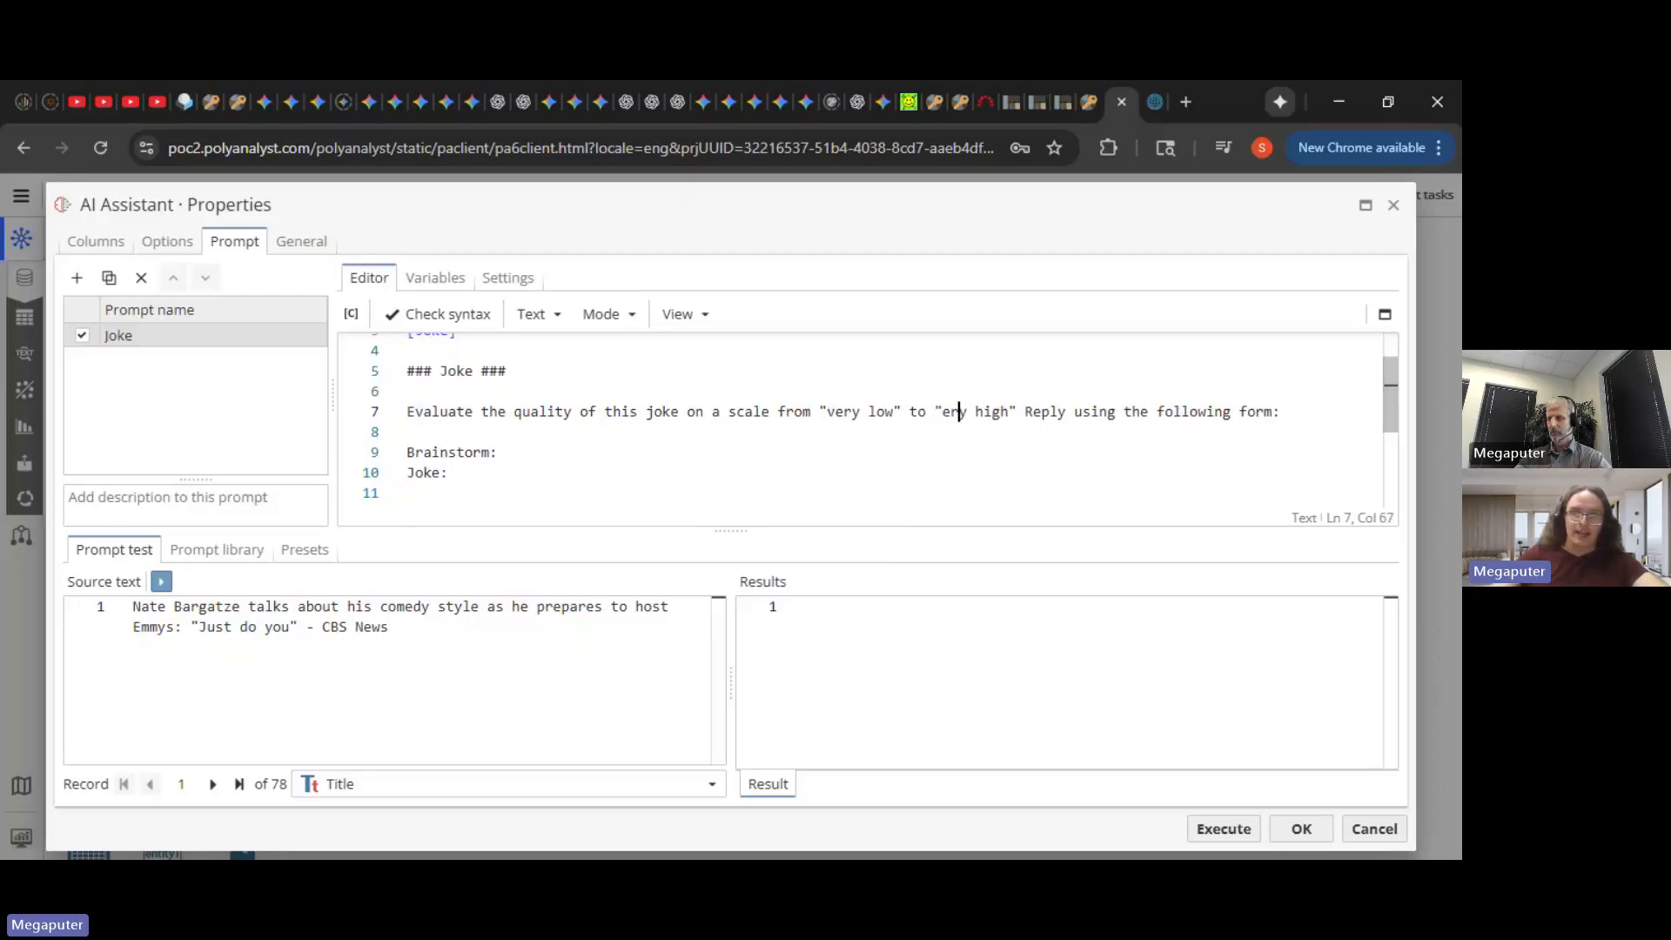
key(Left)
text(v)
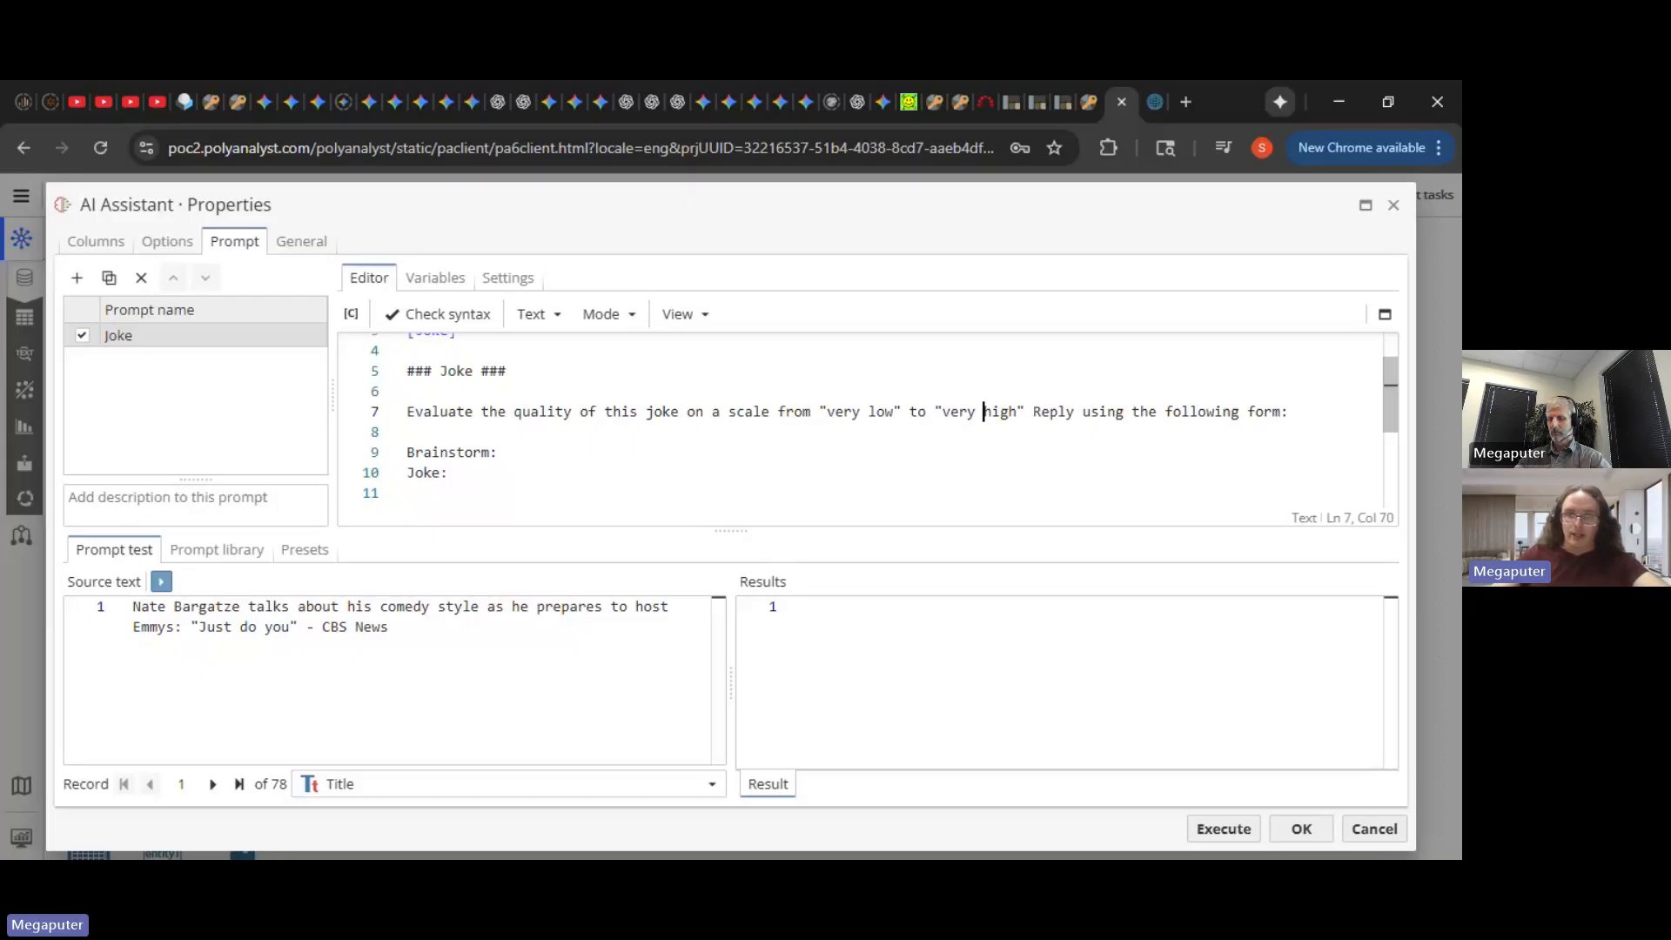
key(Right)
key(Right)
key(Right)
key(Right)
key(Right)
- Append '. The joke should be original and funny.' to the evaluation line
text(.)
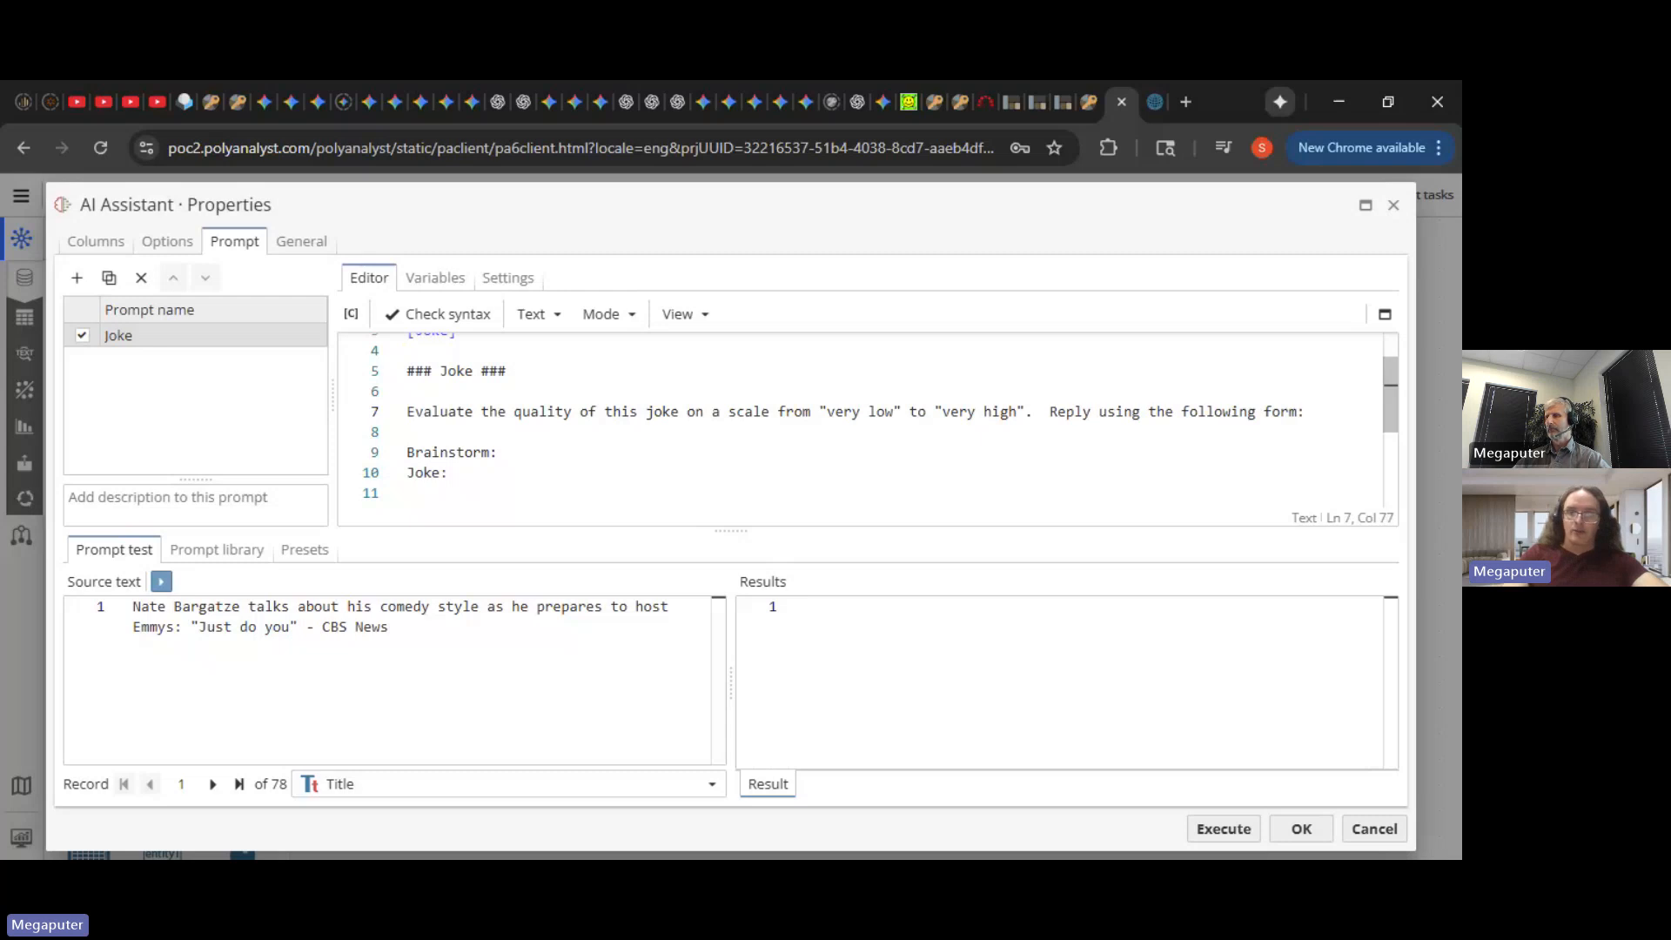
text( The joke sho)
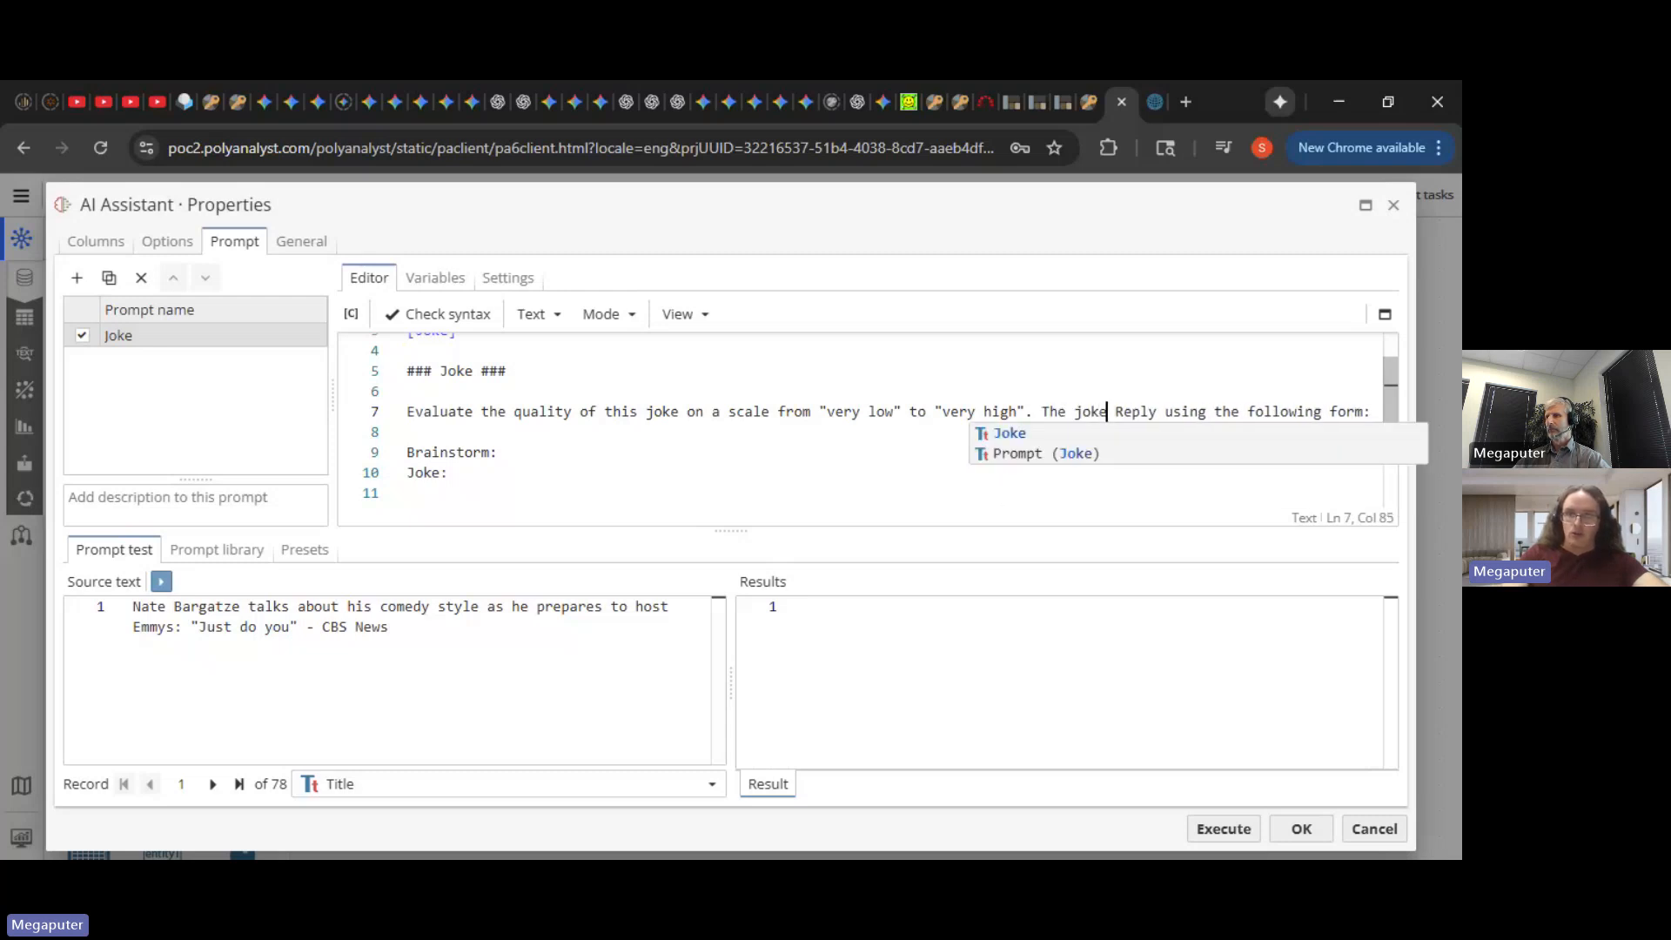
text(uld be origina)
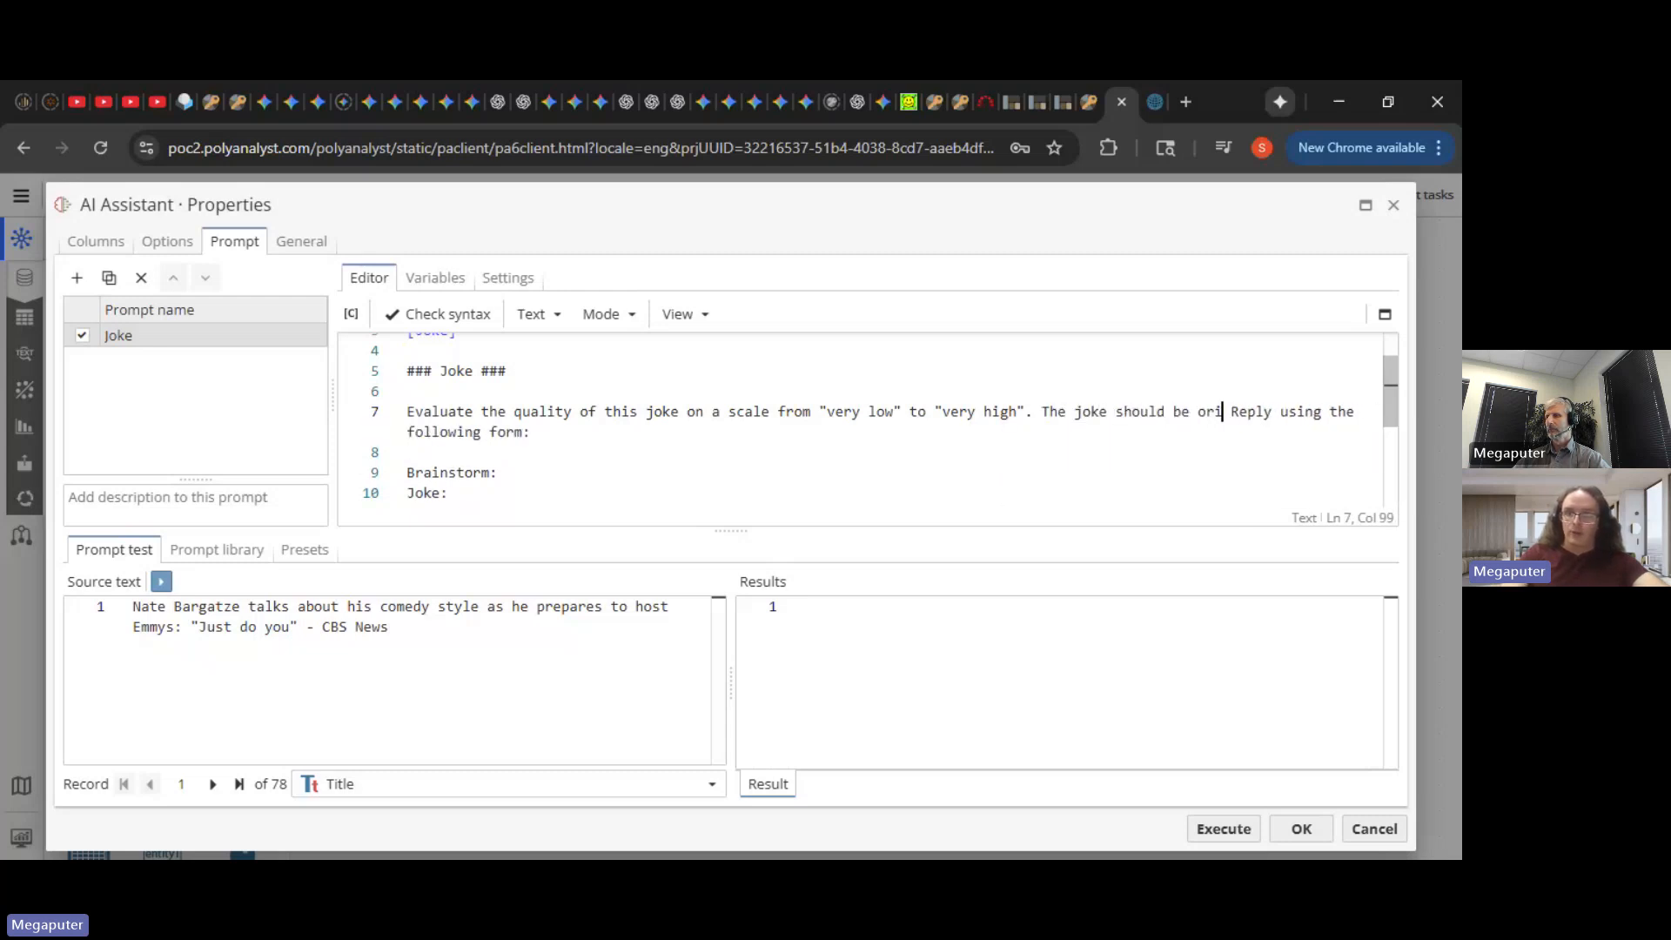
text(l and funny)
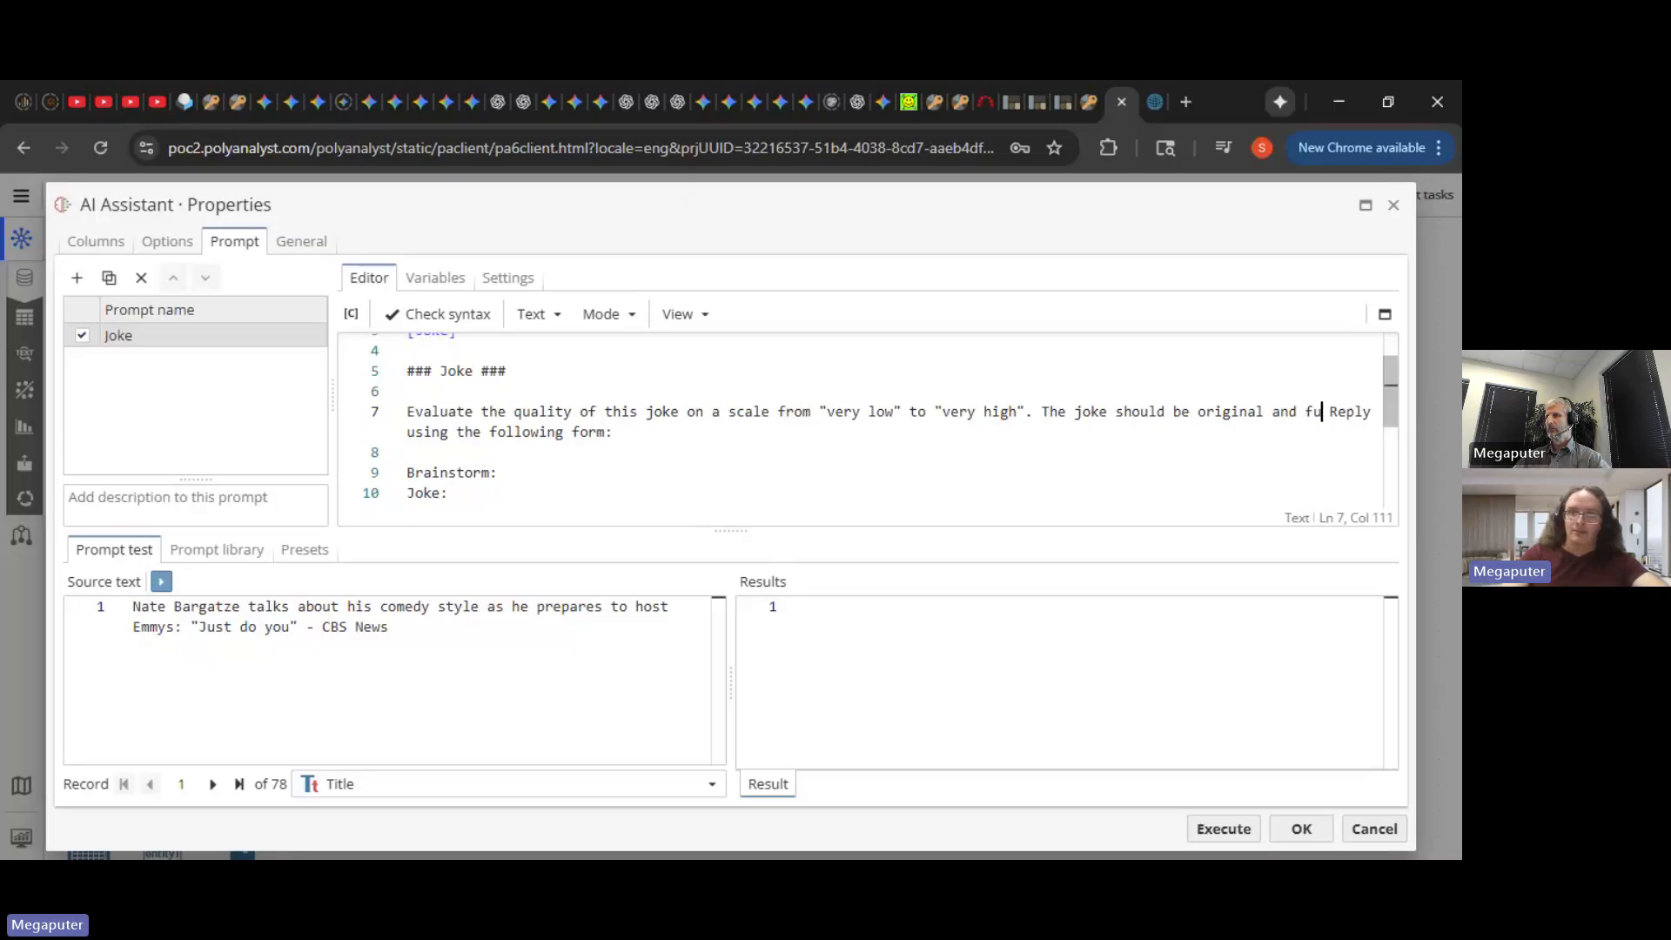
text(.)
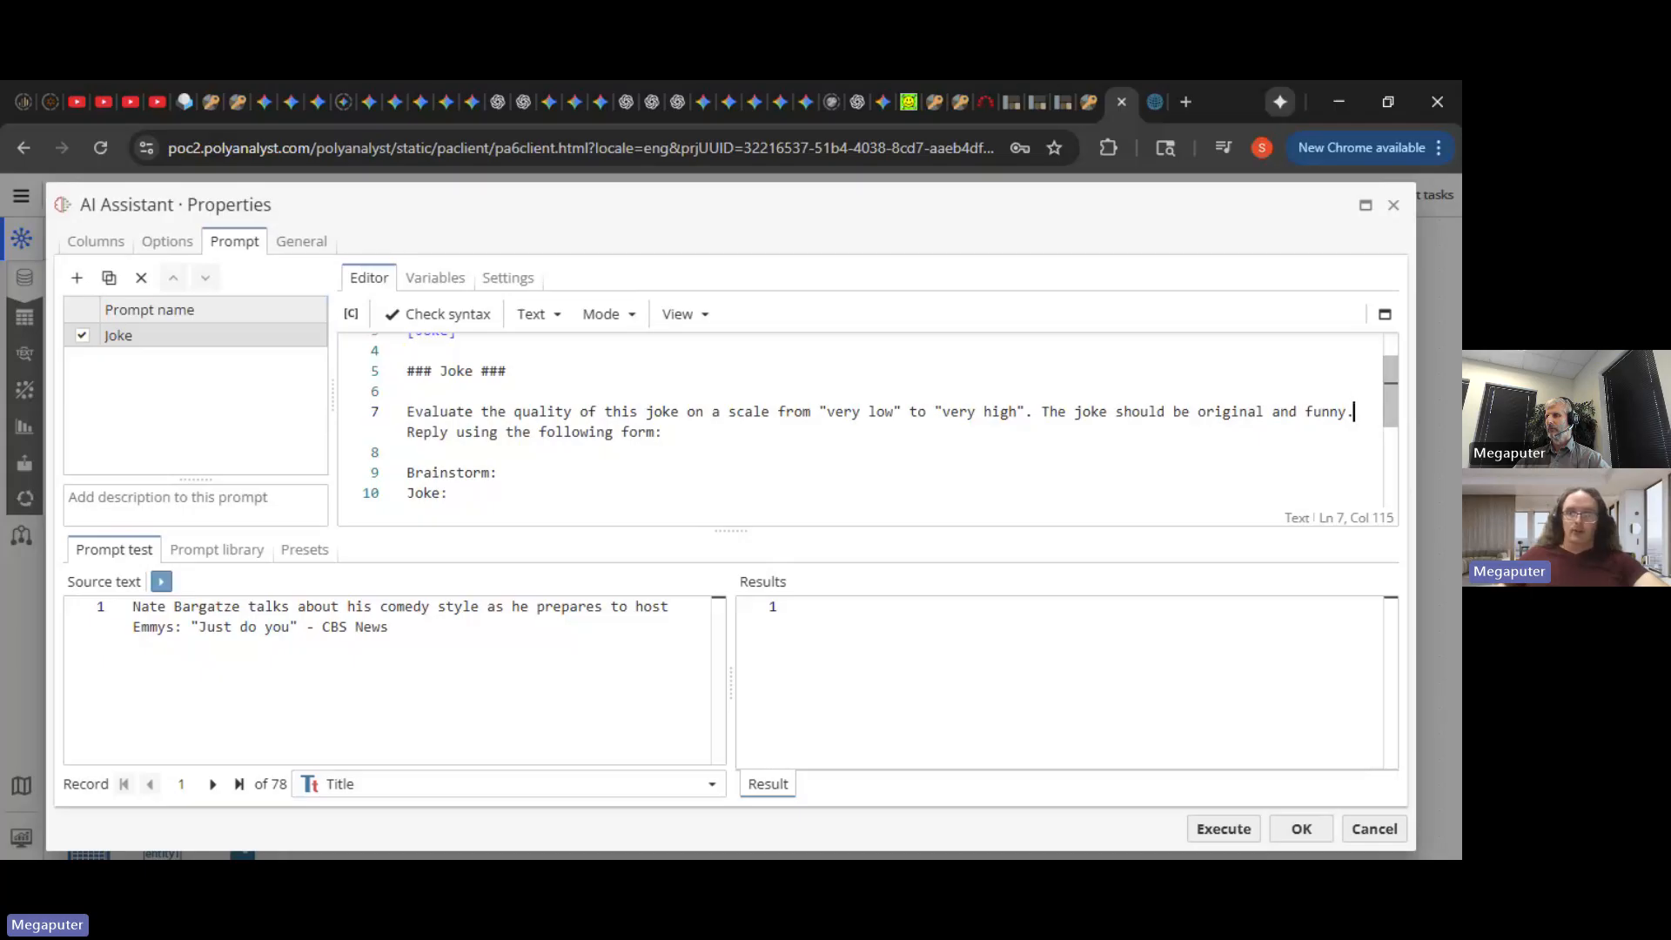
scroll(862, 417, down, 1)
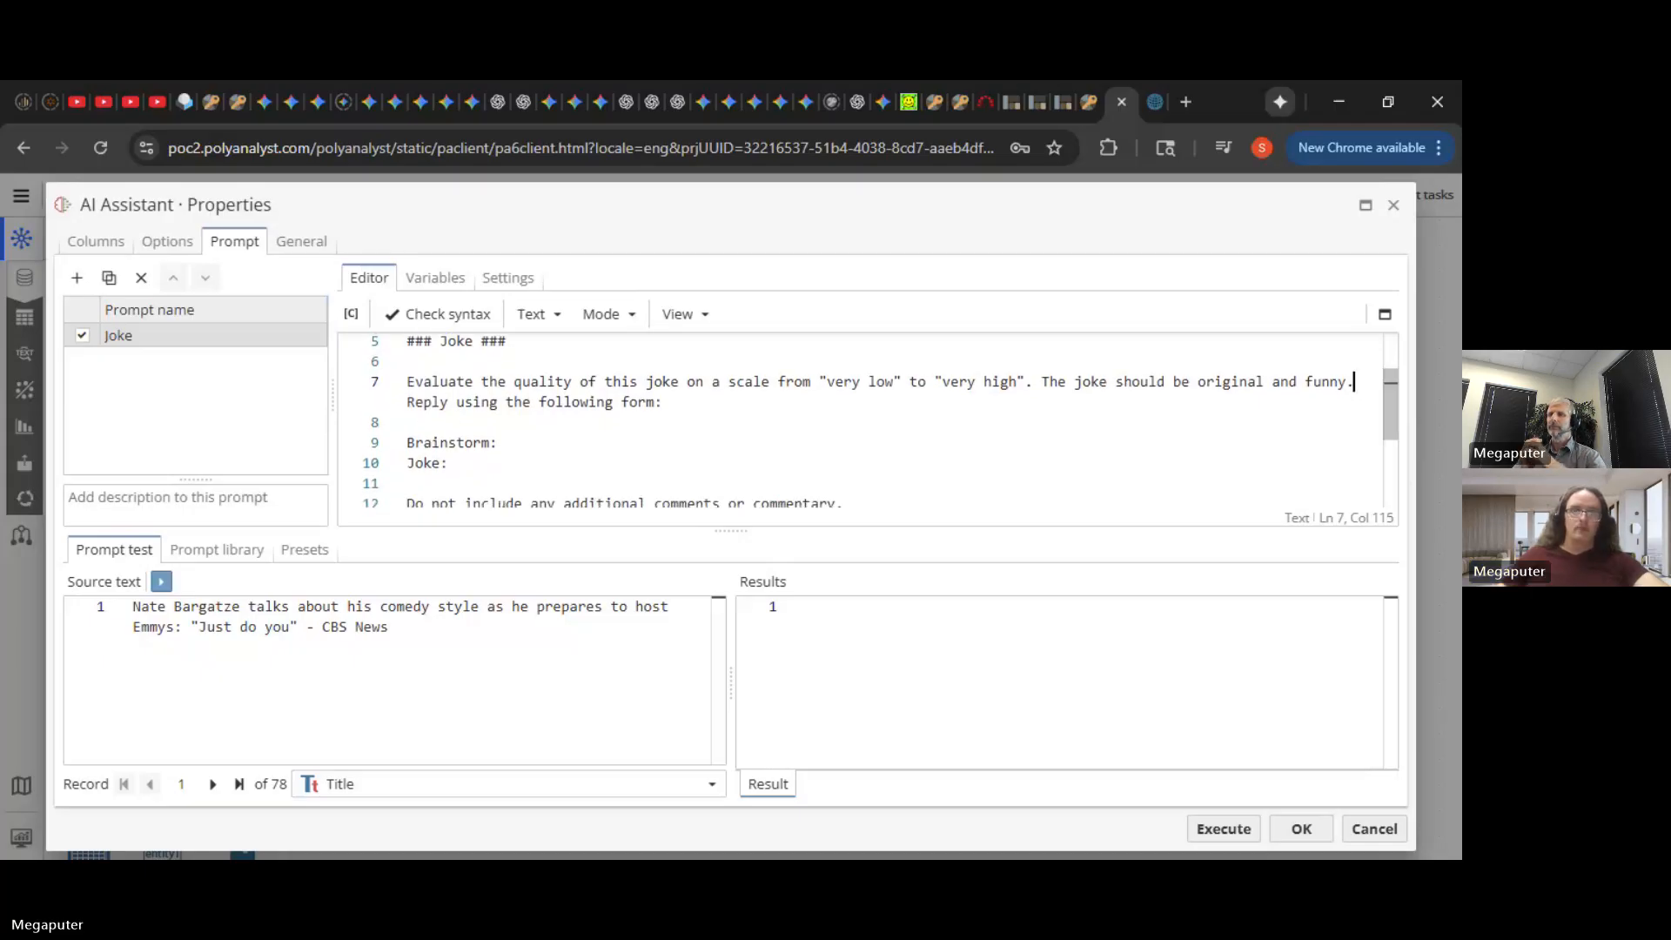
click(663, 402)
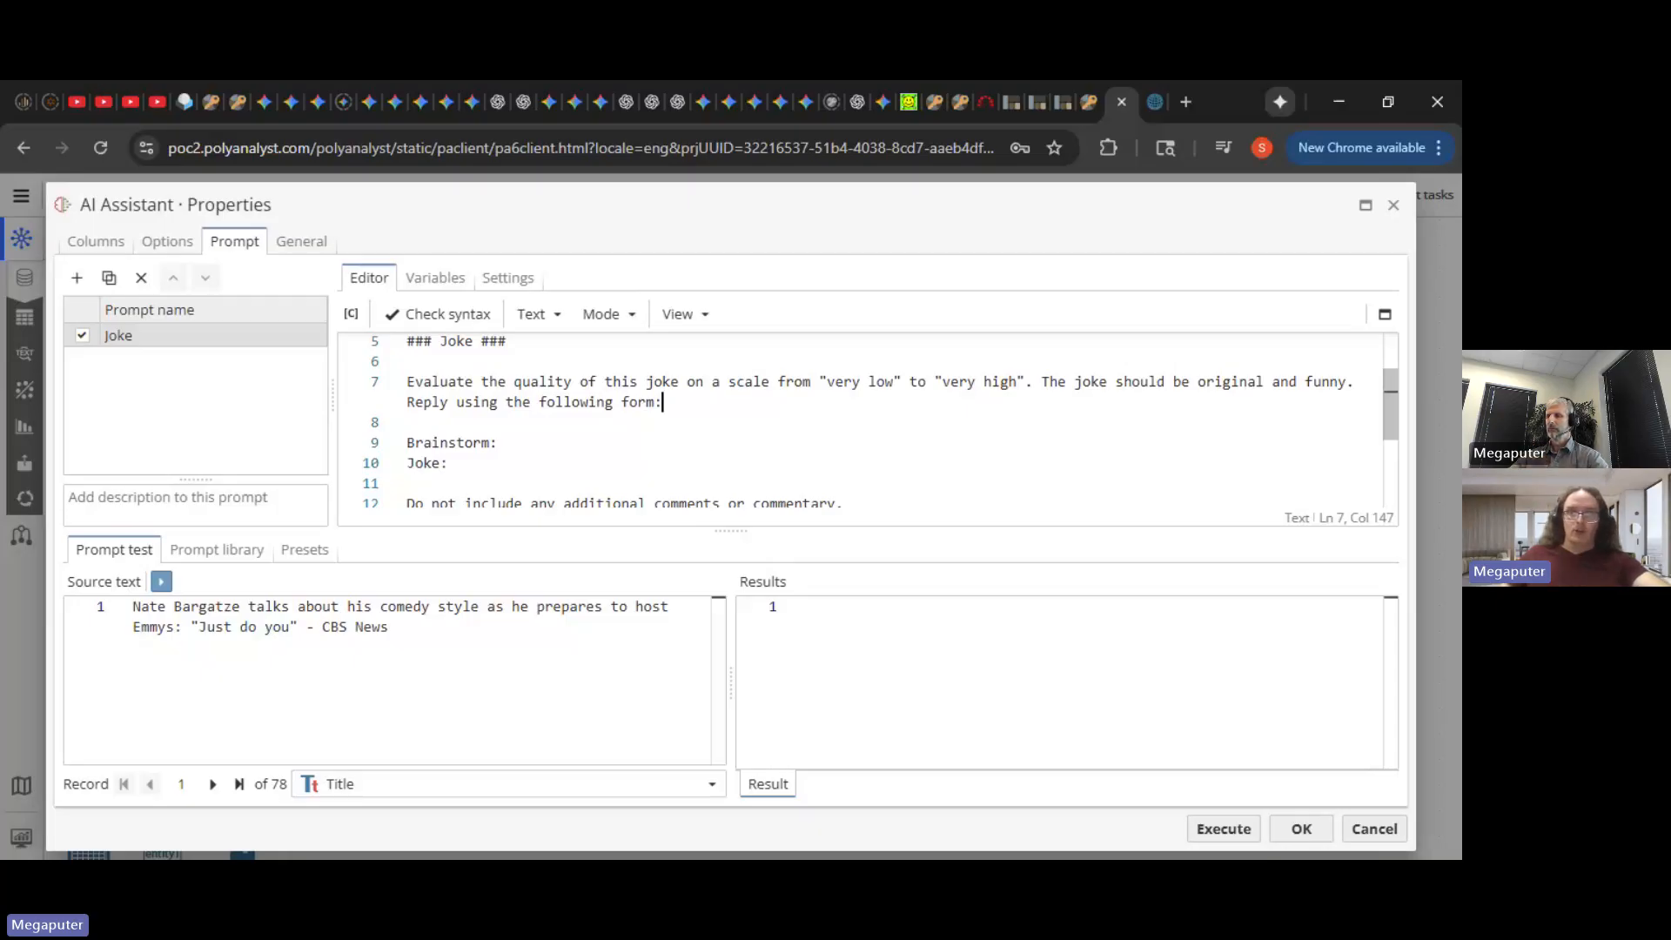
- Change the reply form fields from Brainstorm and Joke to Thinking and Quality
click(1033, 382)
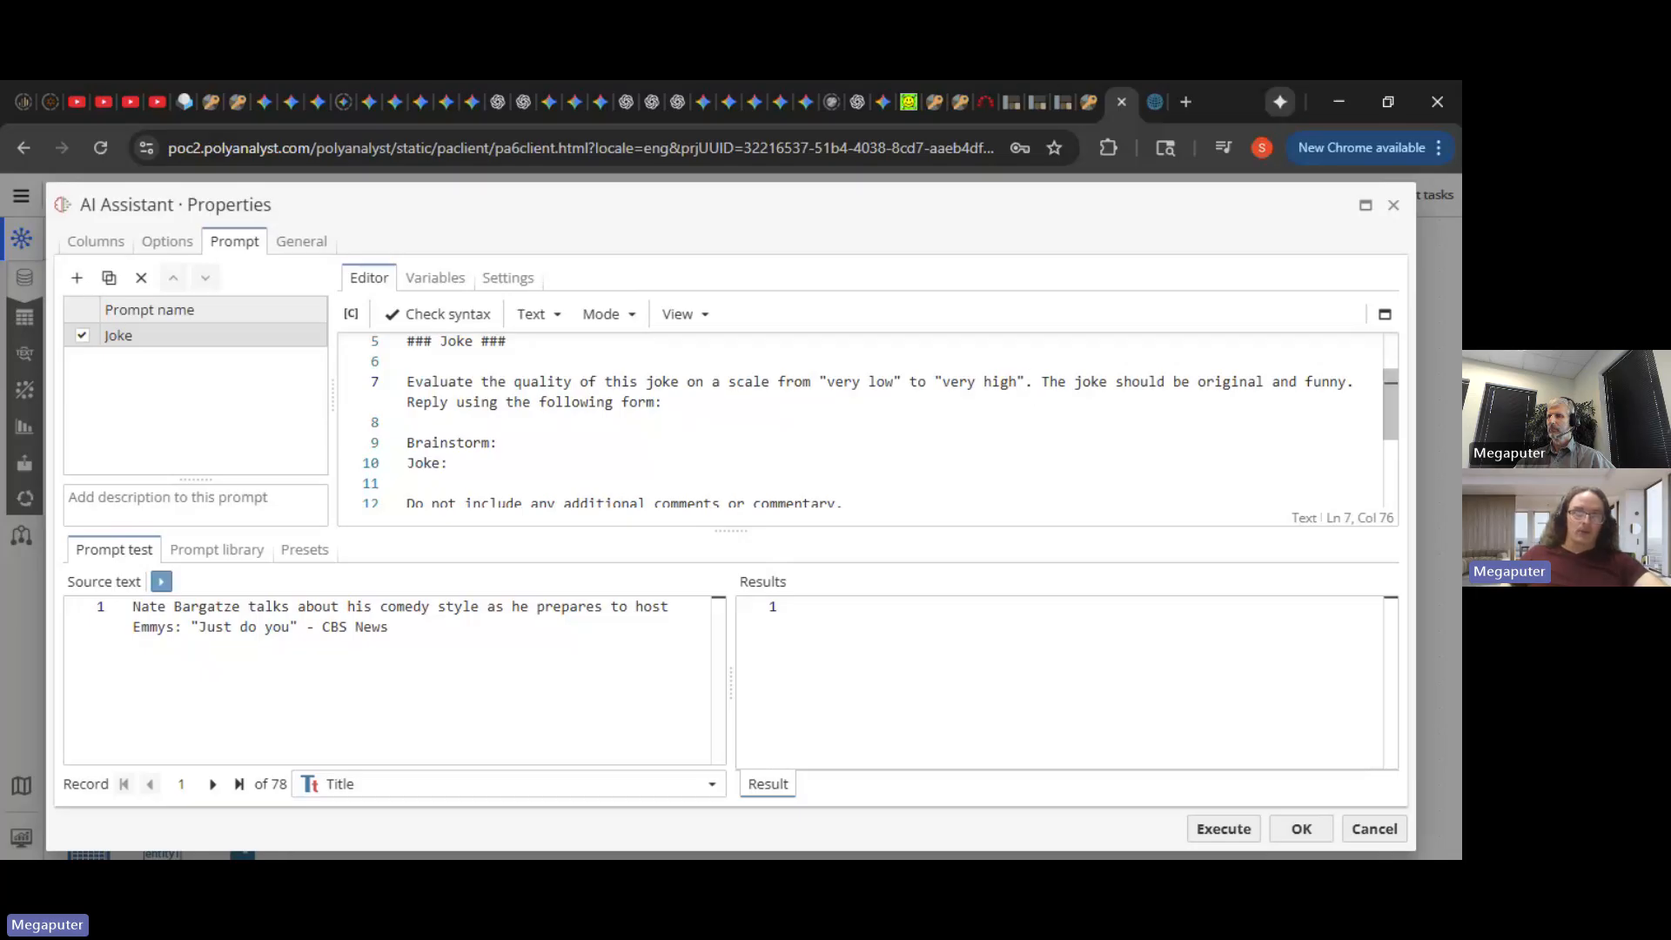
click(408, 422)
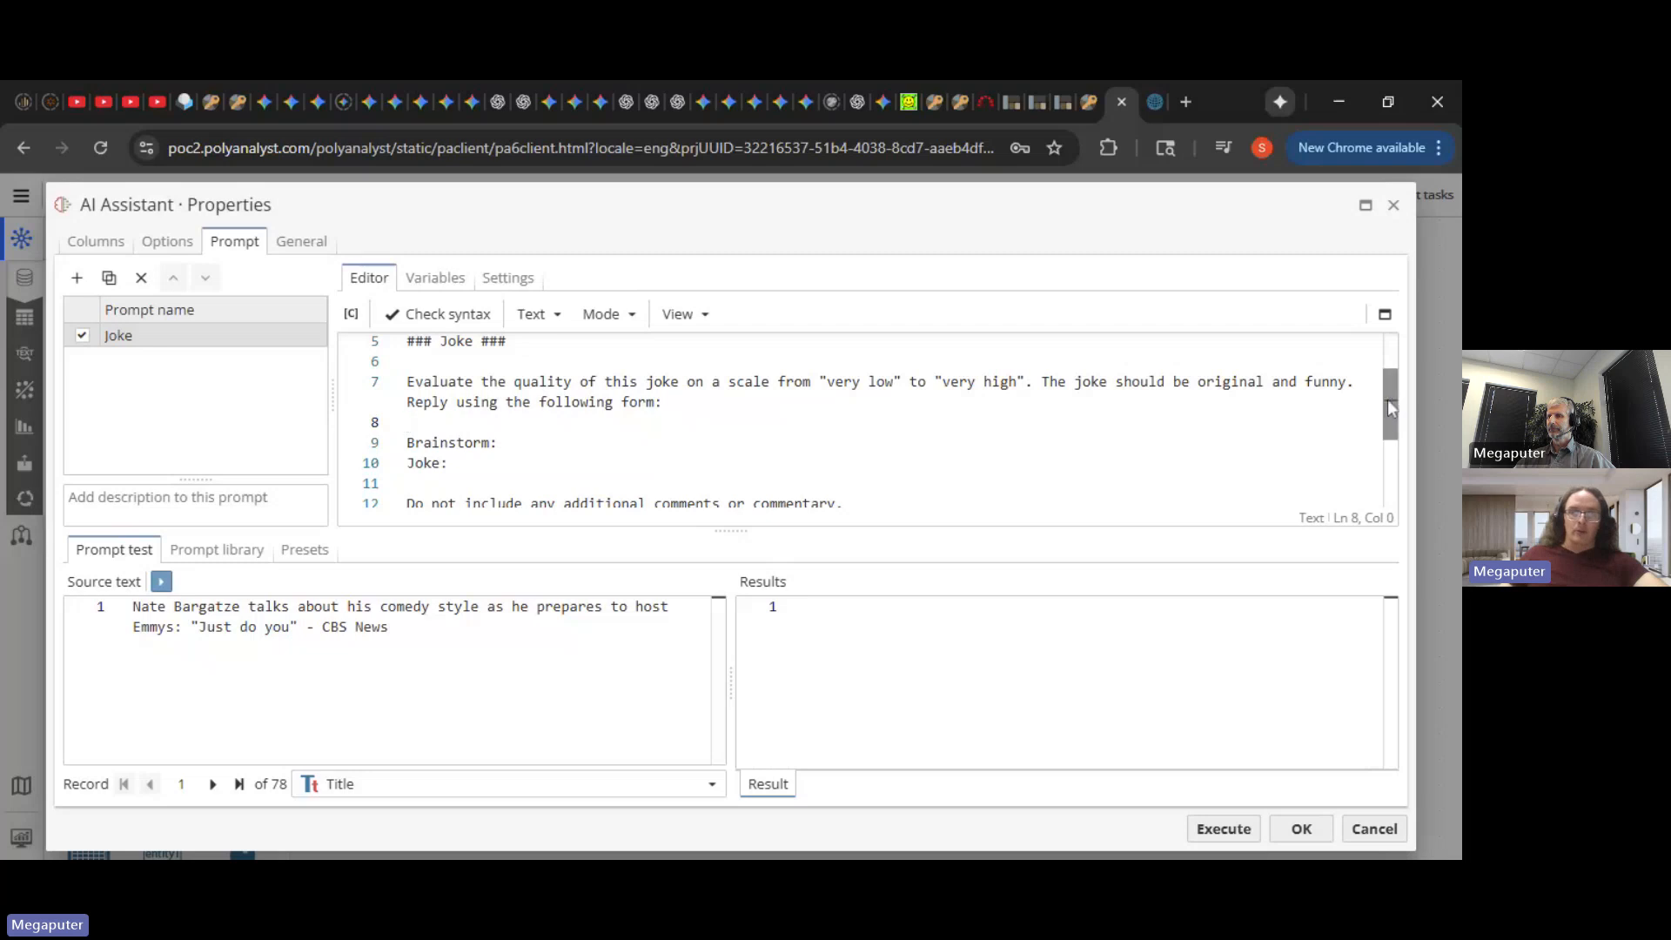
scroll(1389, 427, down, 1)
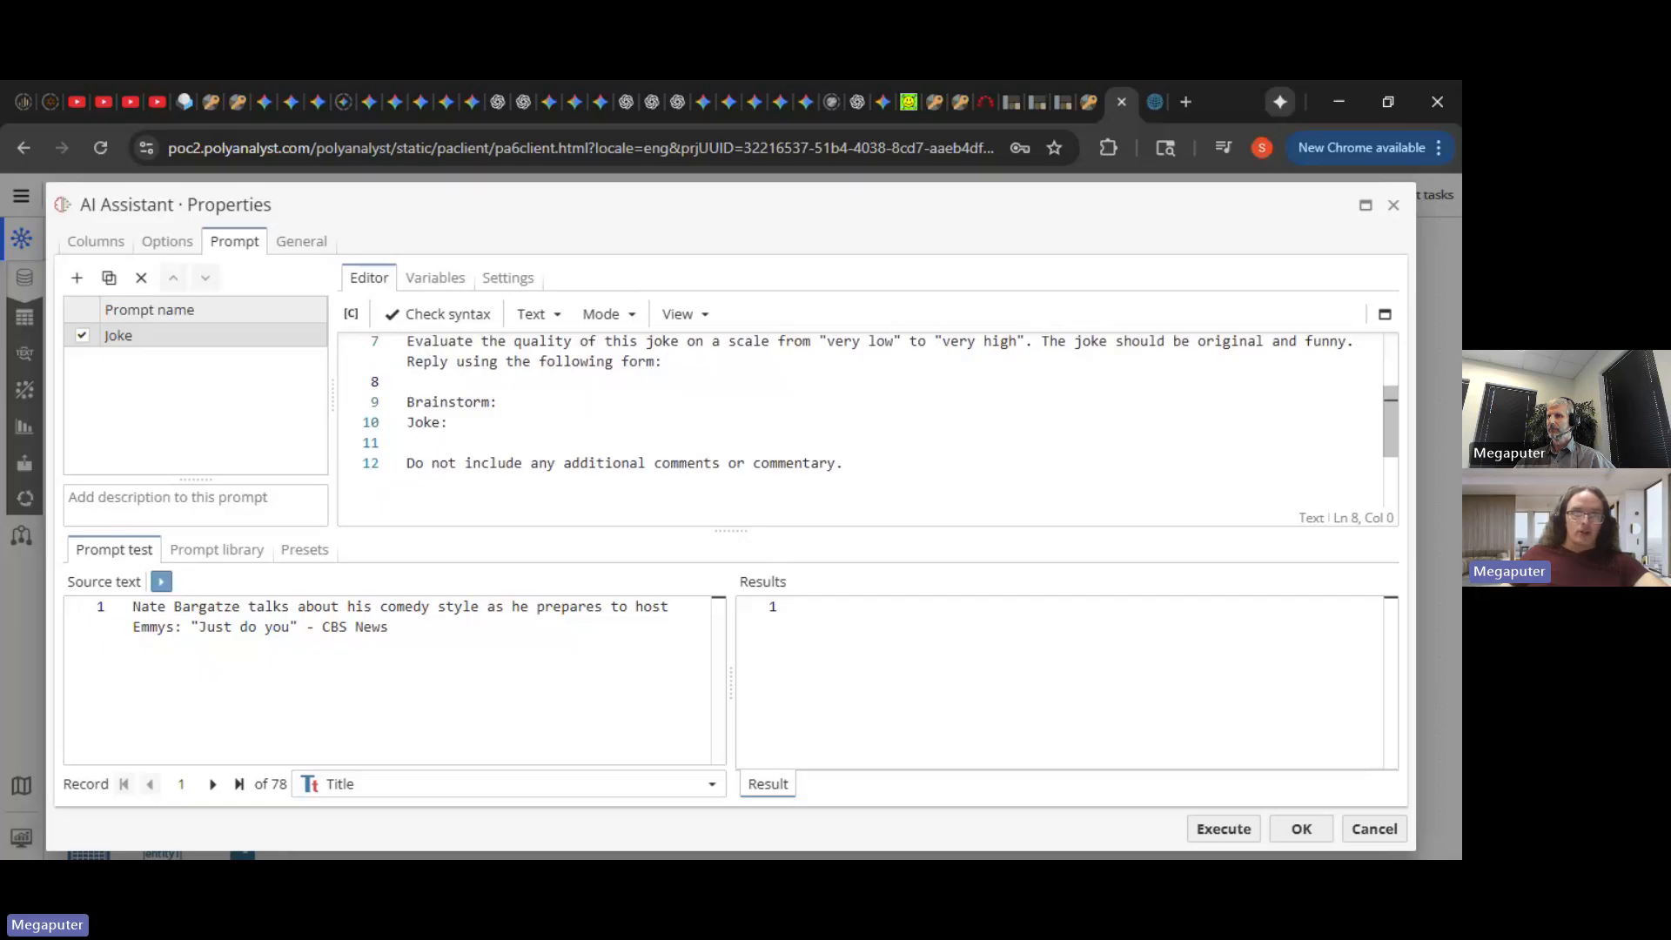
double_click(465, 401)
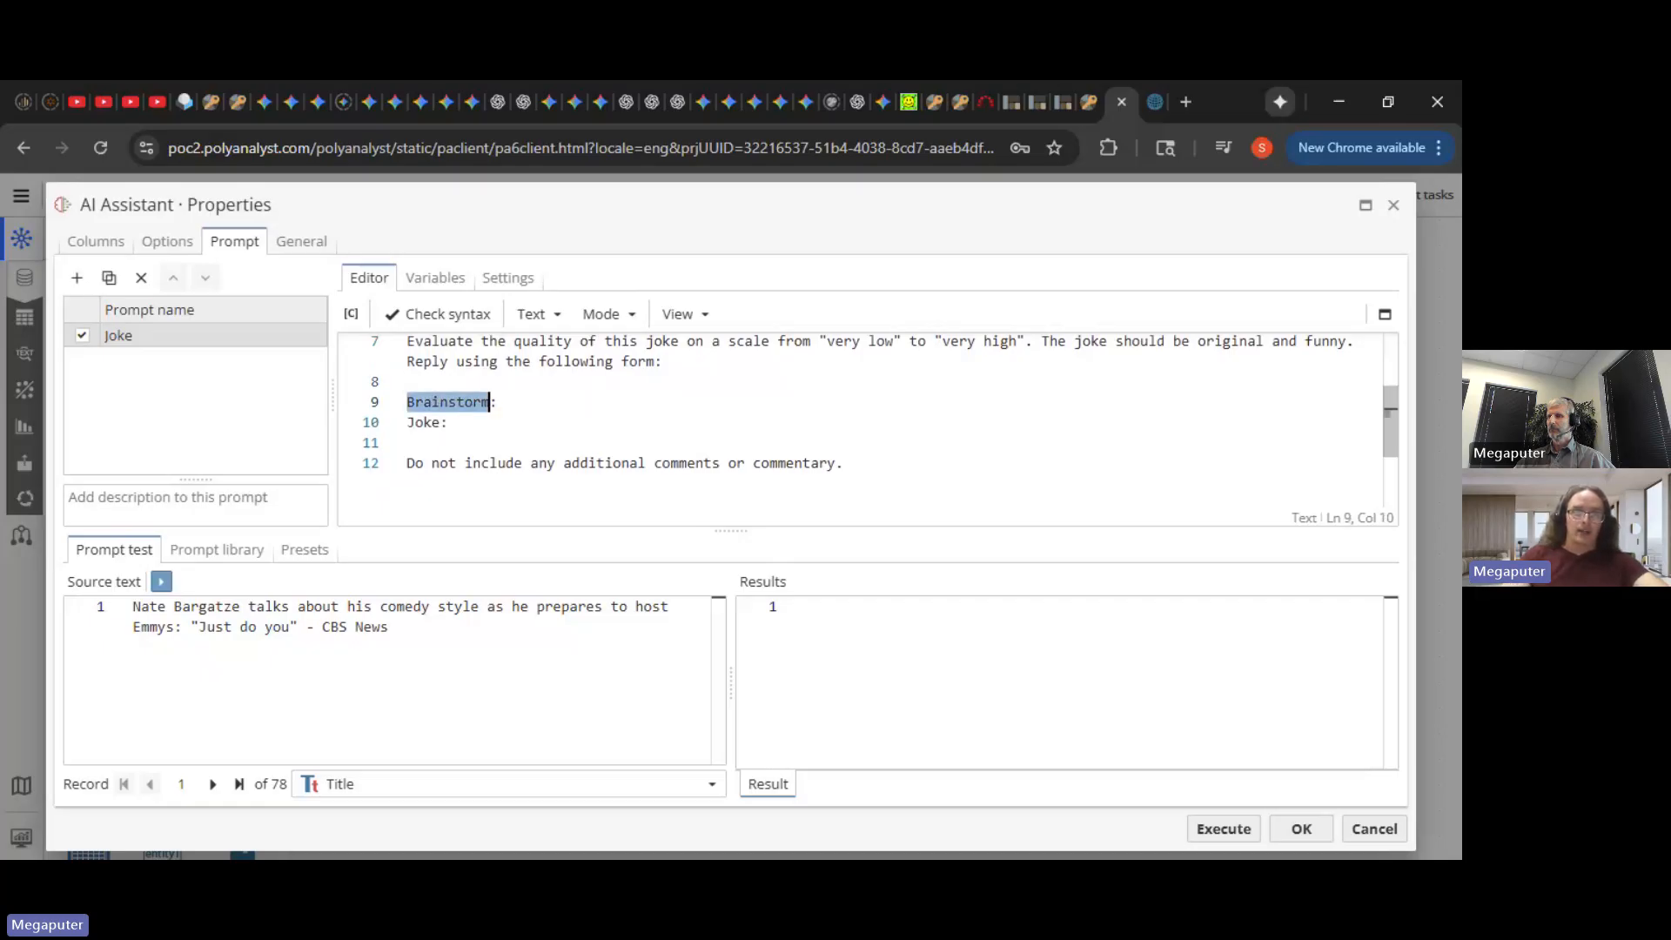
text(Thinking:)
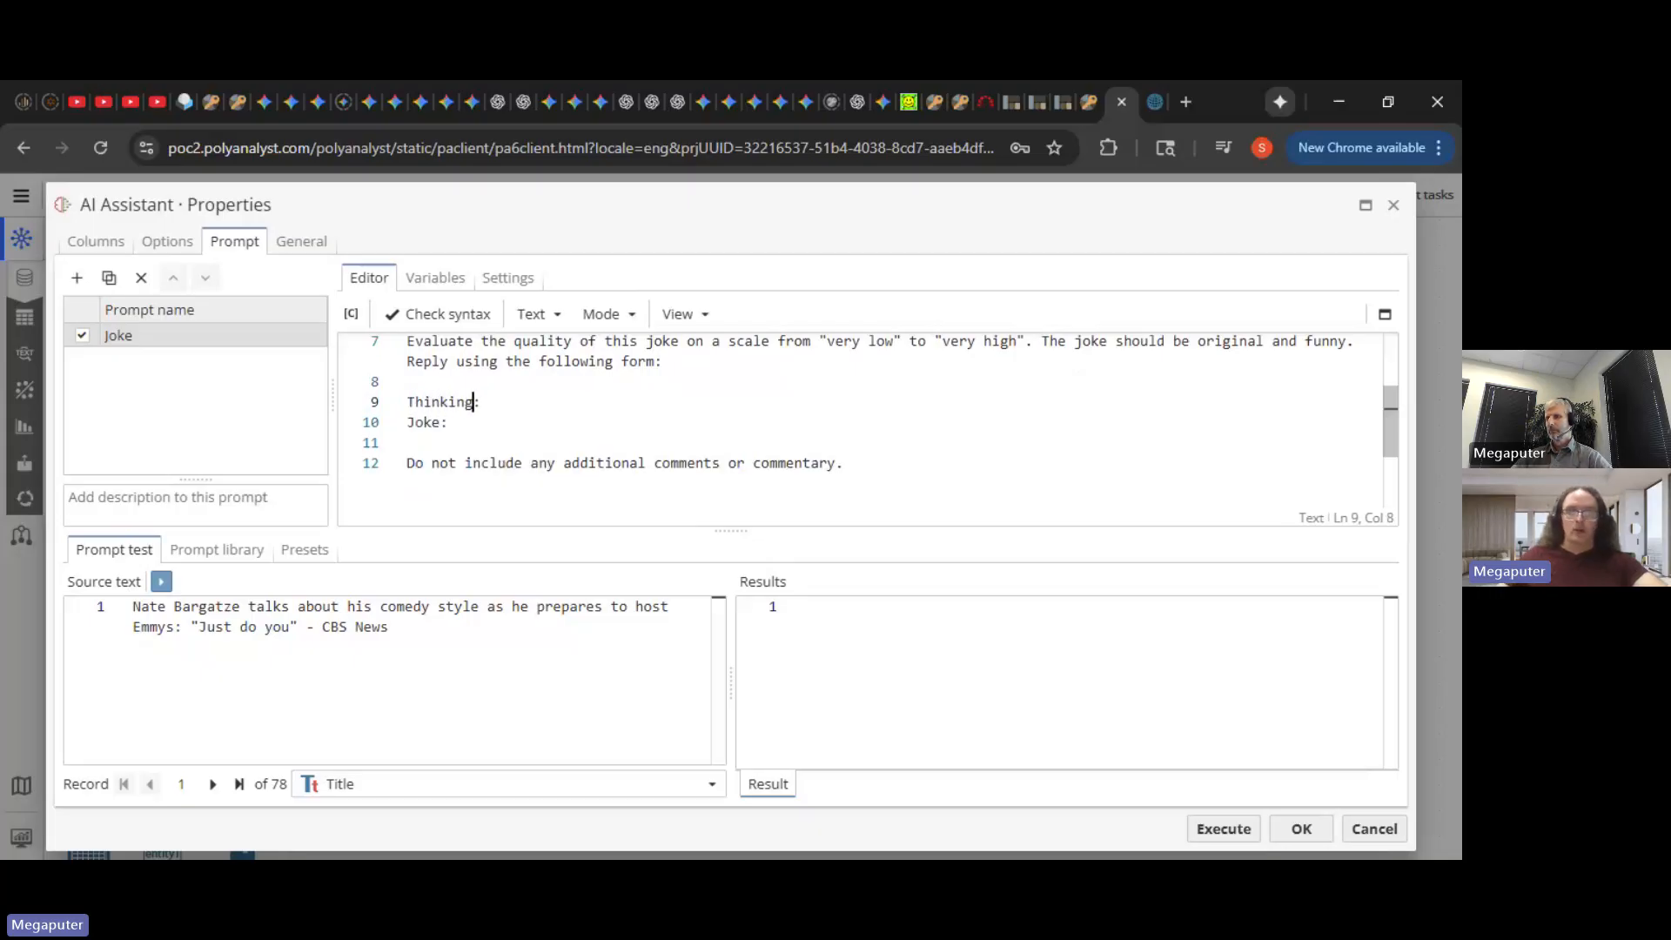
double_click(423, 422)
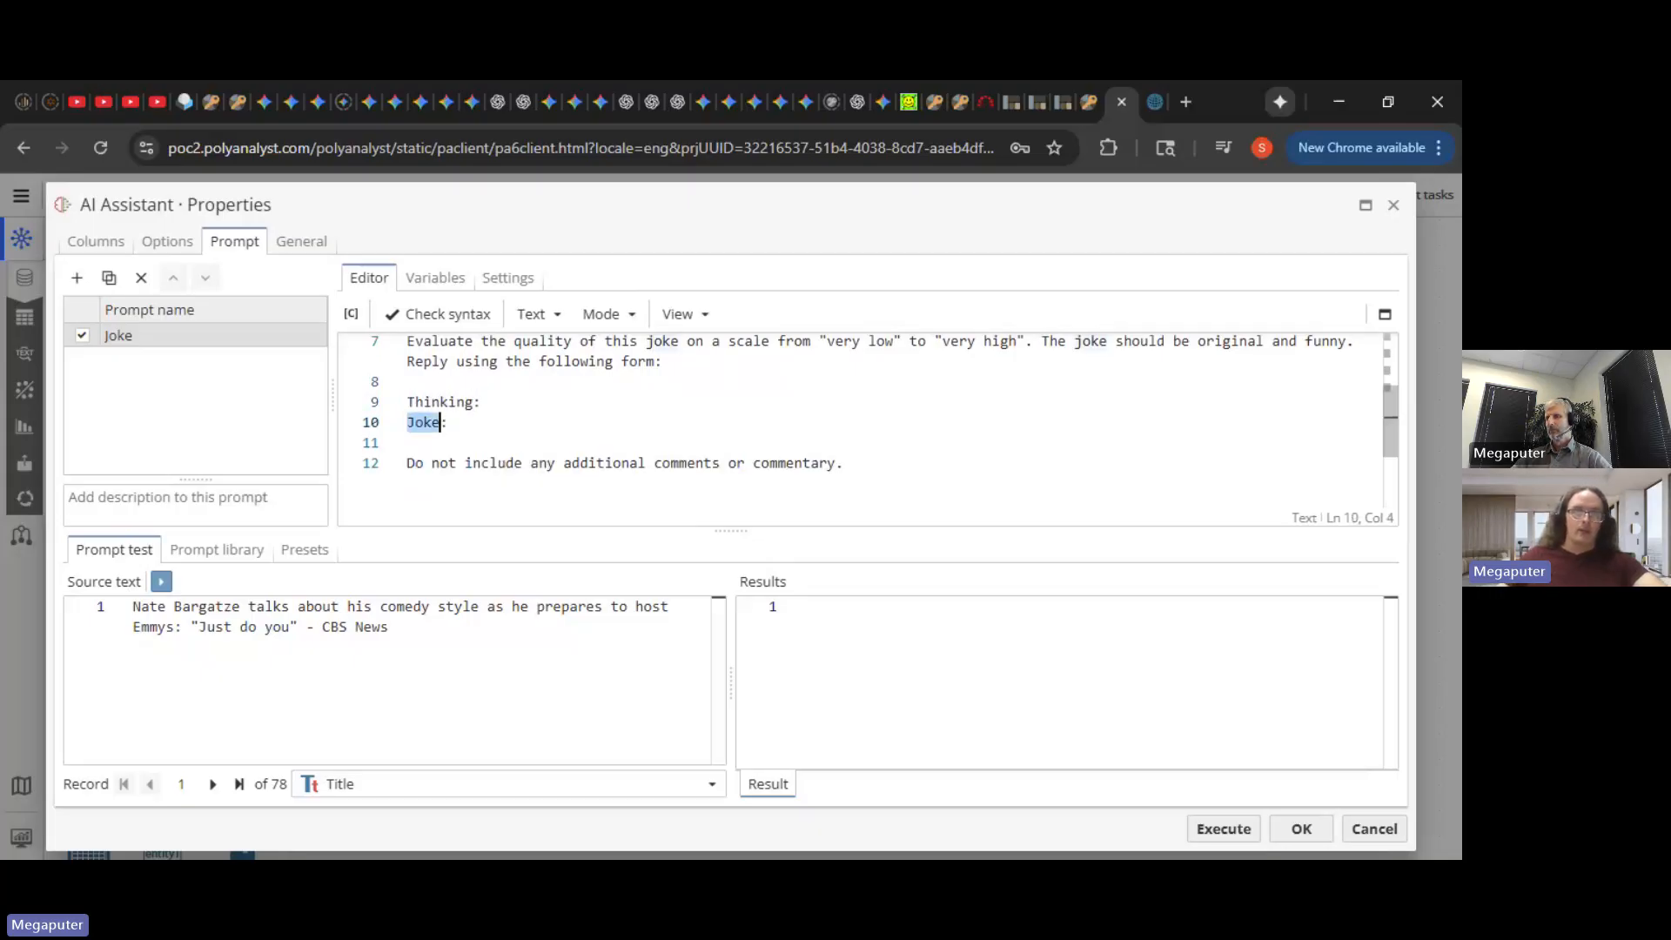
text(Qual)
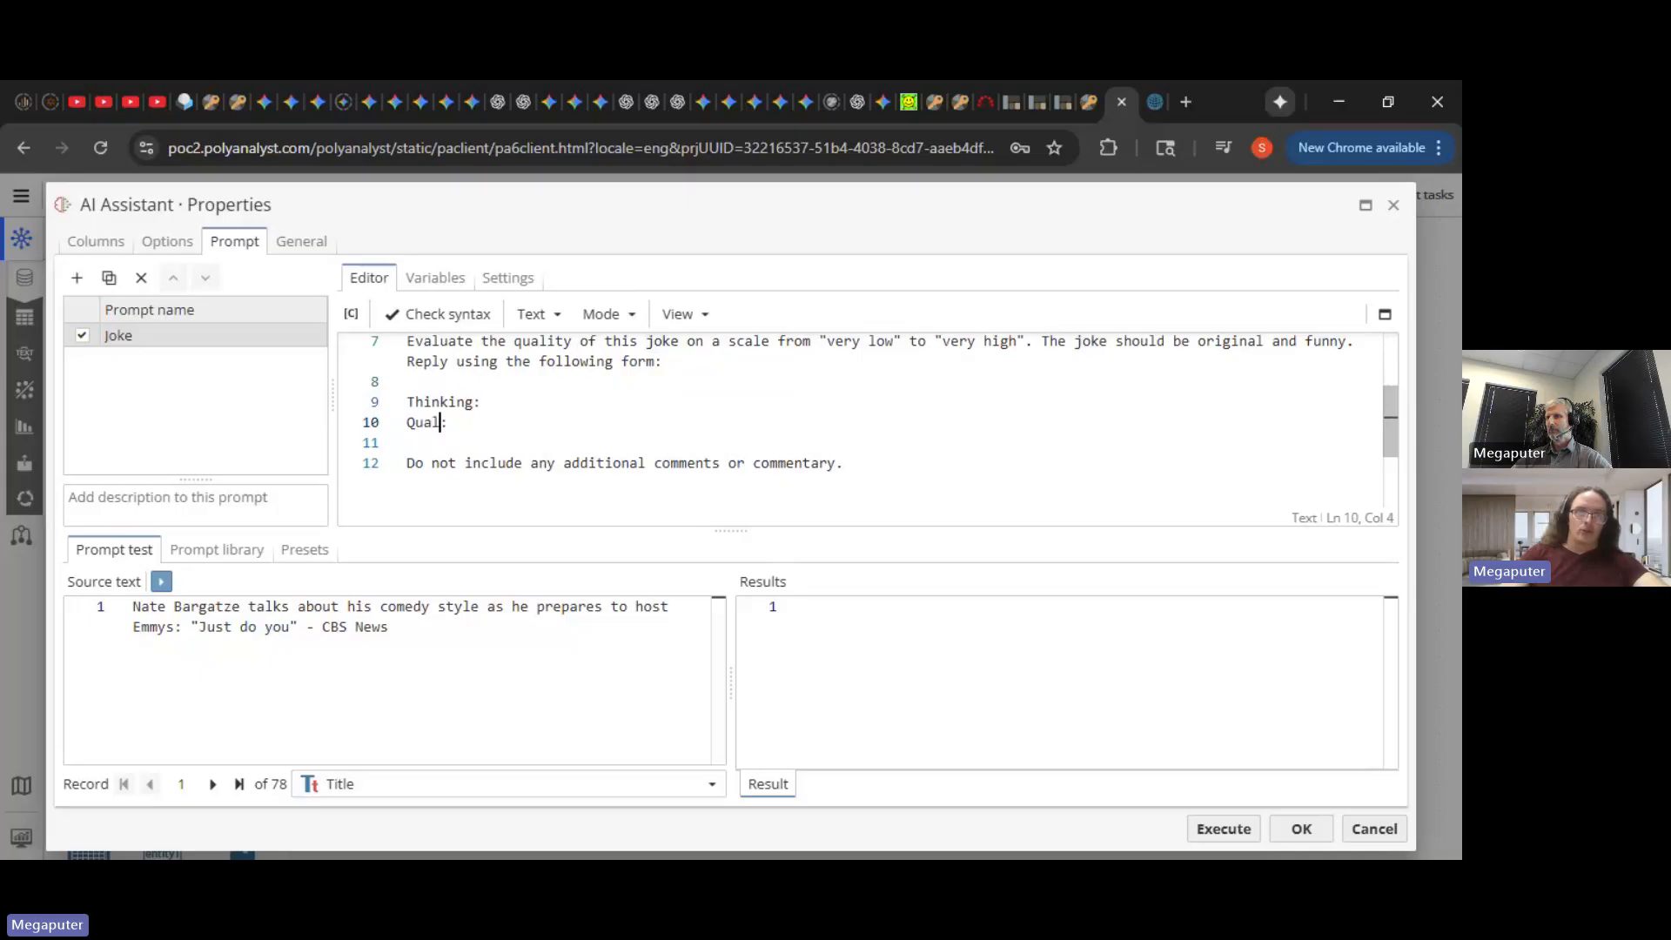
text(ity)
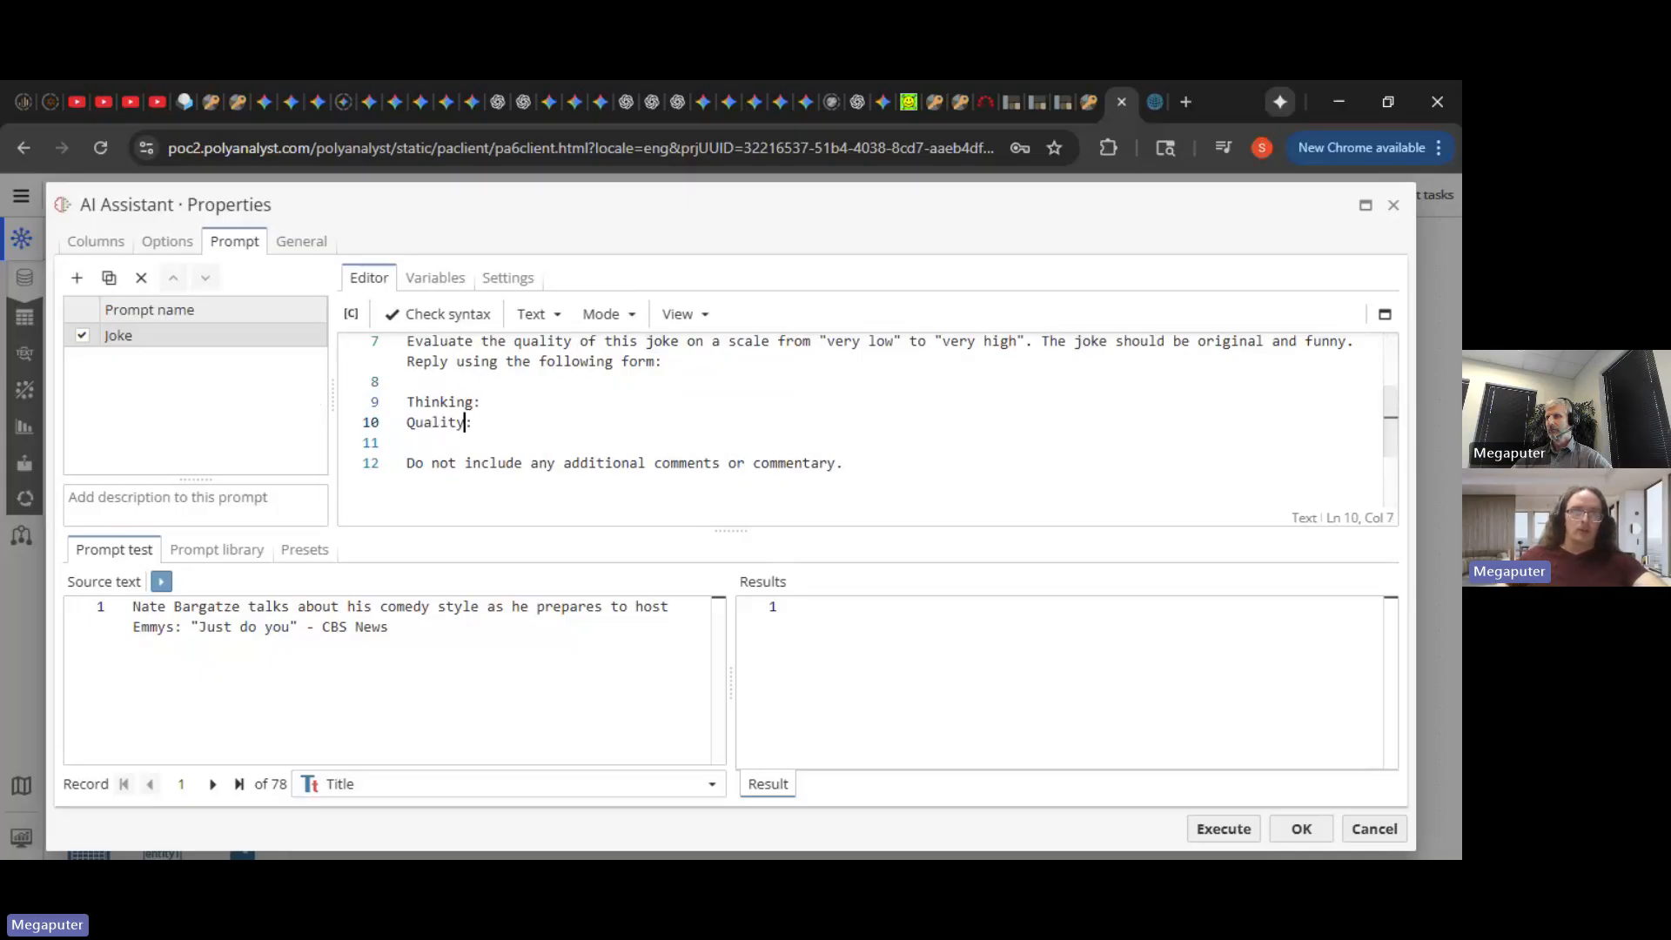
- Rename the Joke prompt to Quality
double_click(118, 335)
text(Qualit)
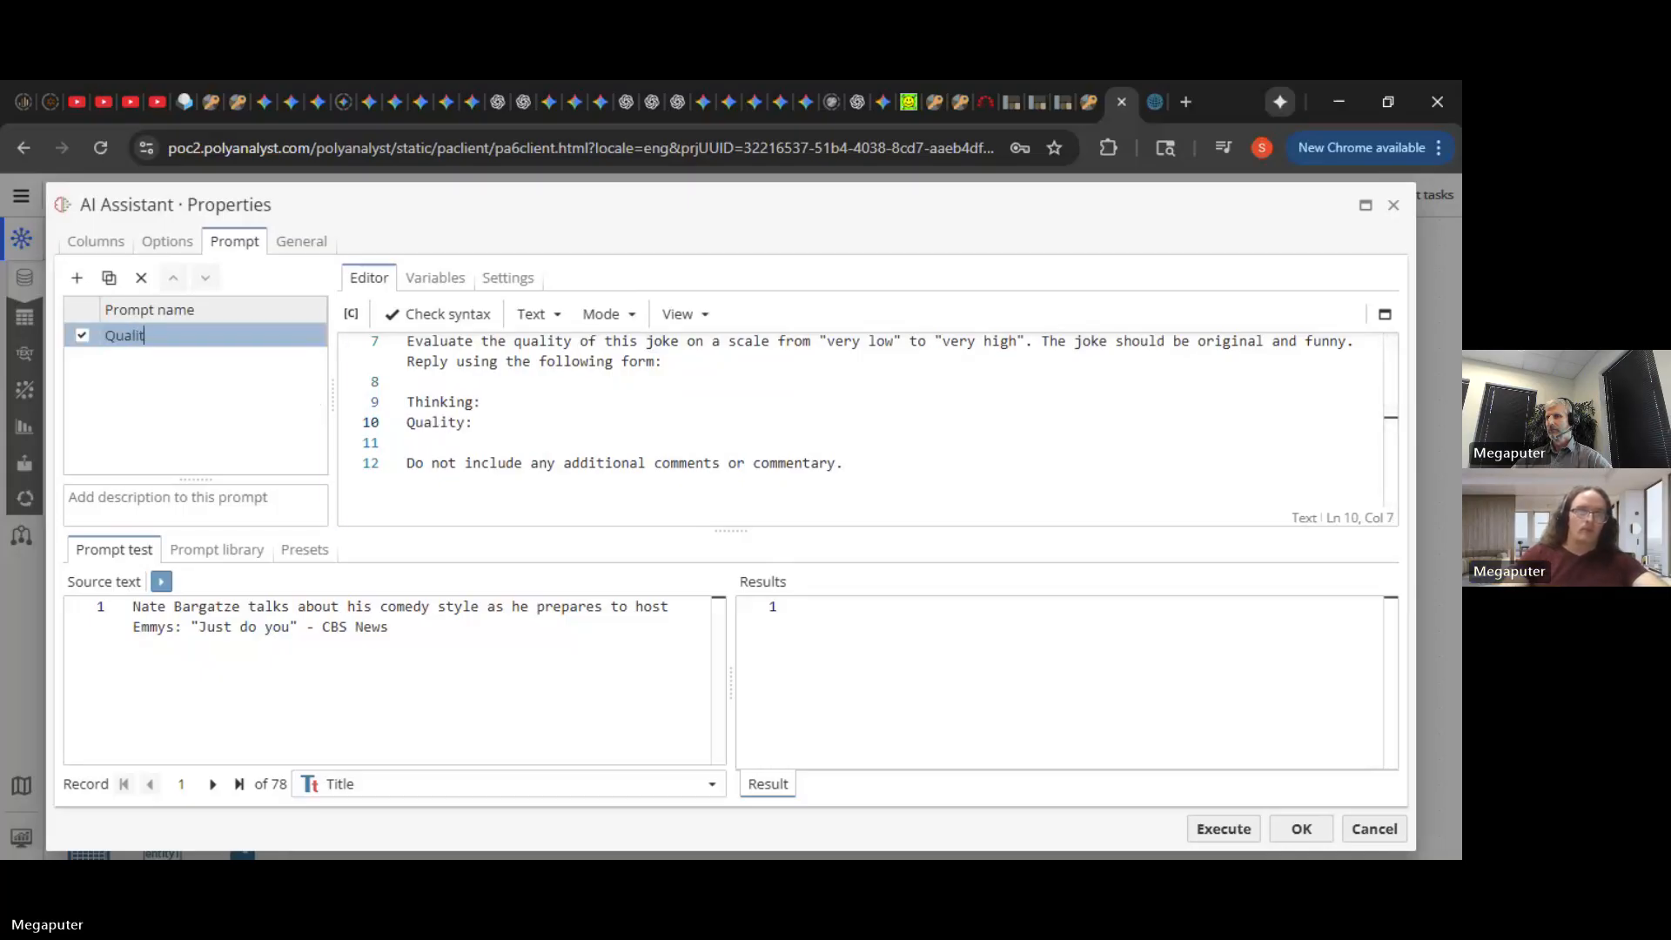
text(y)
key(Return)
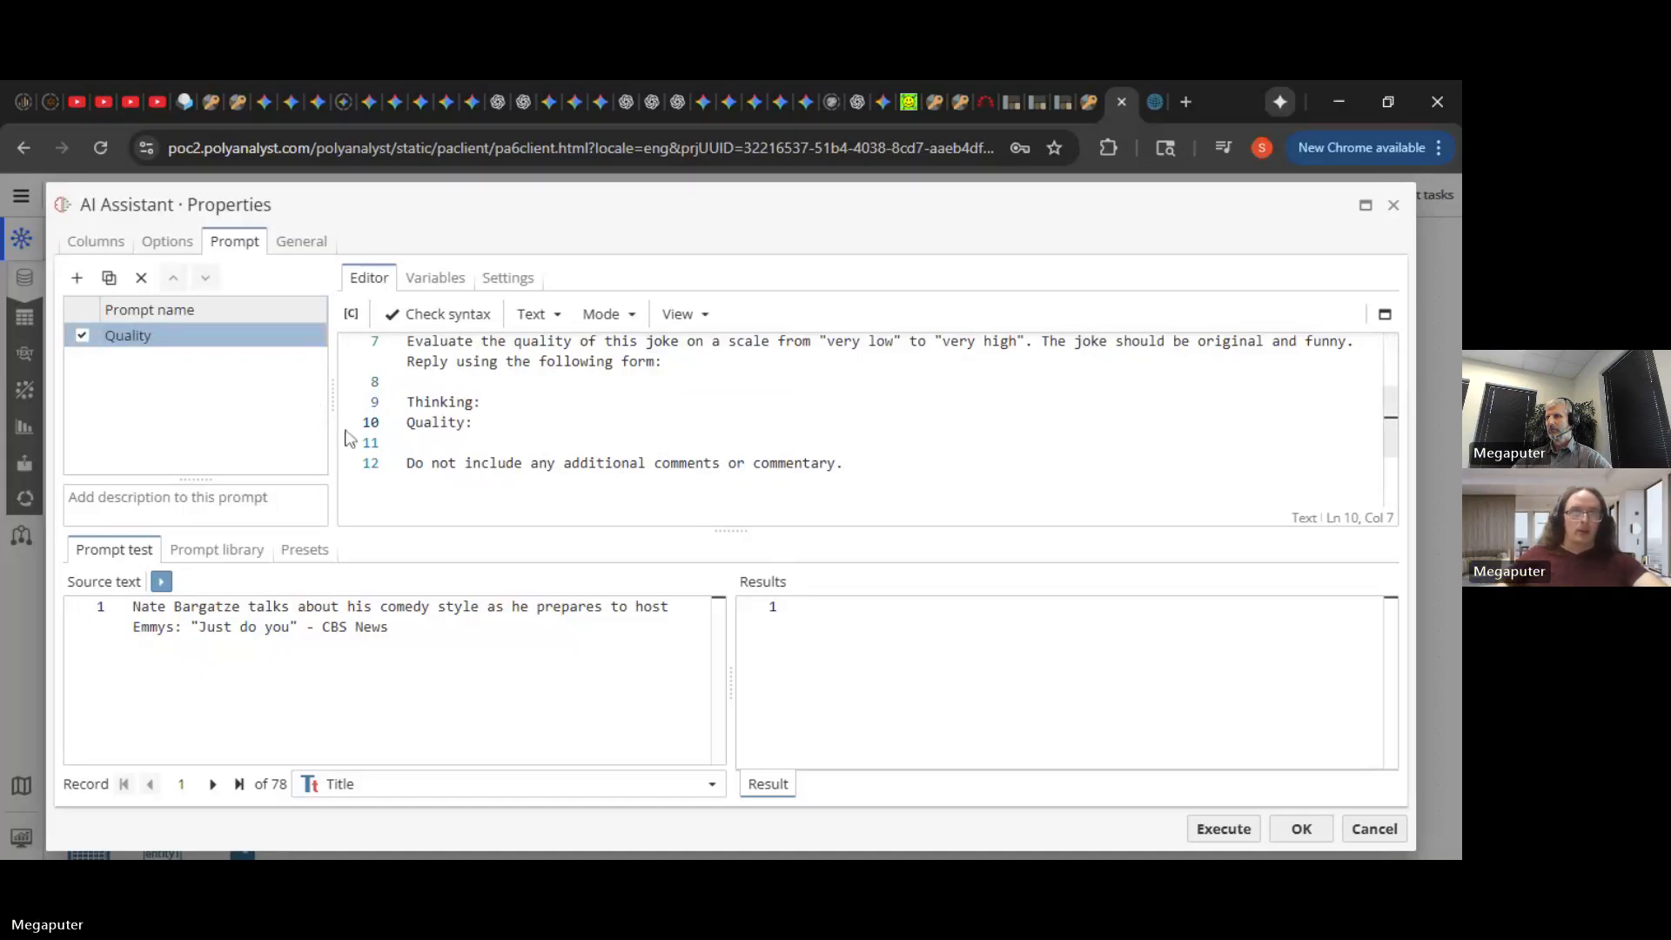
- Execute the Validator with the revised prompt and open its 78-record output
click(1220, 828)
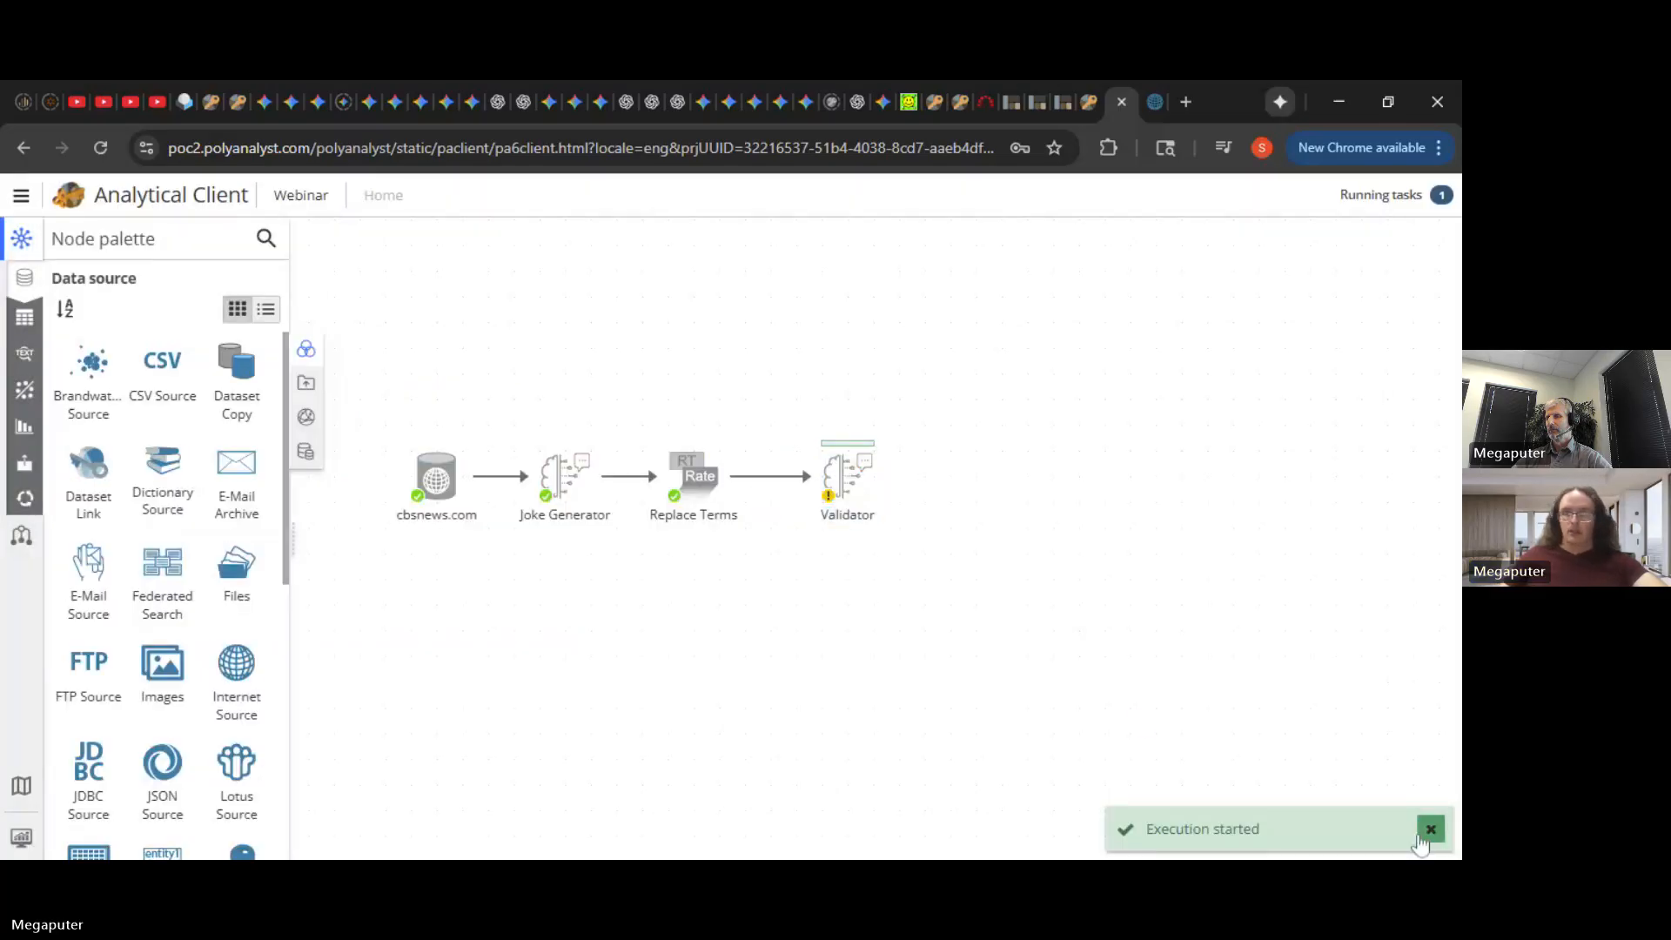
click(1426, 834)
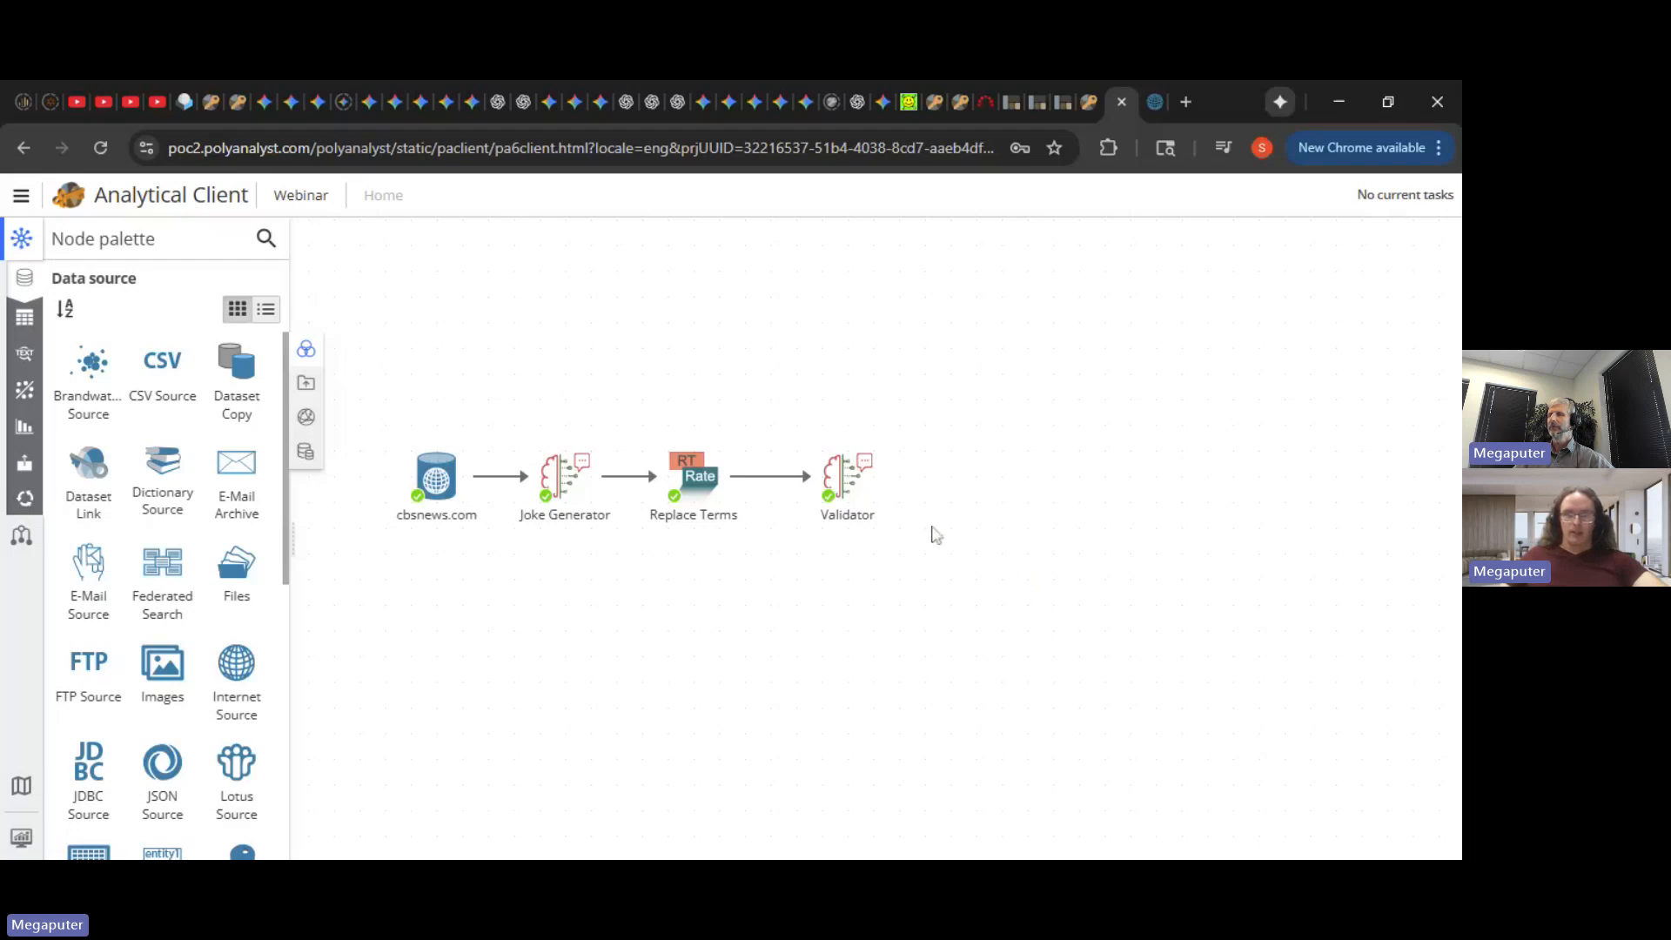
click(848, 489)
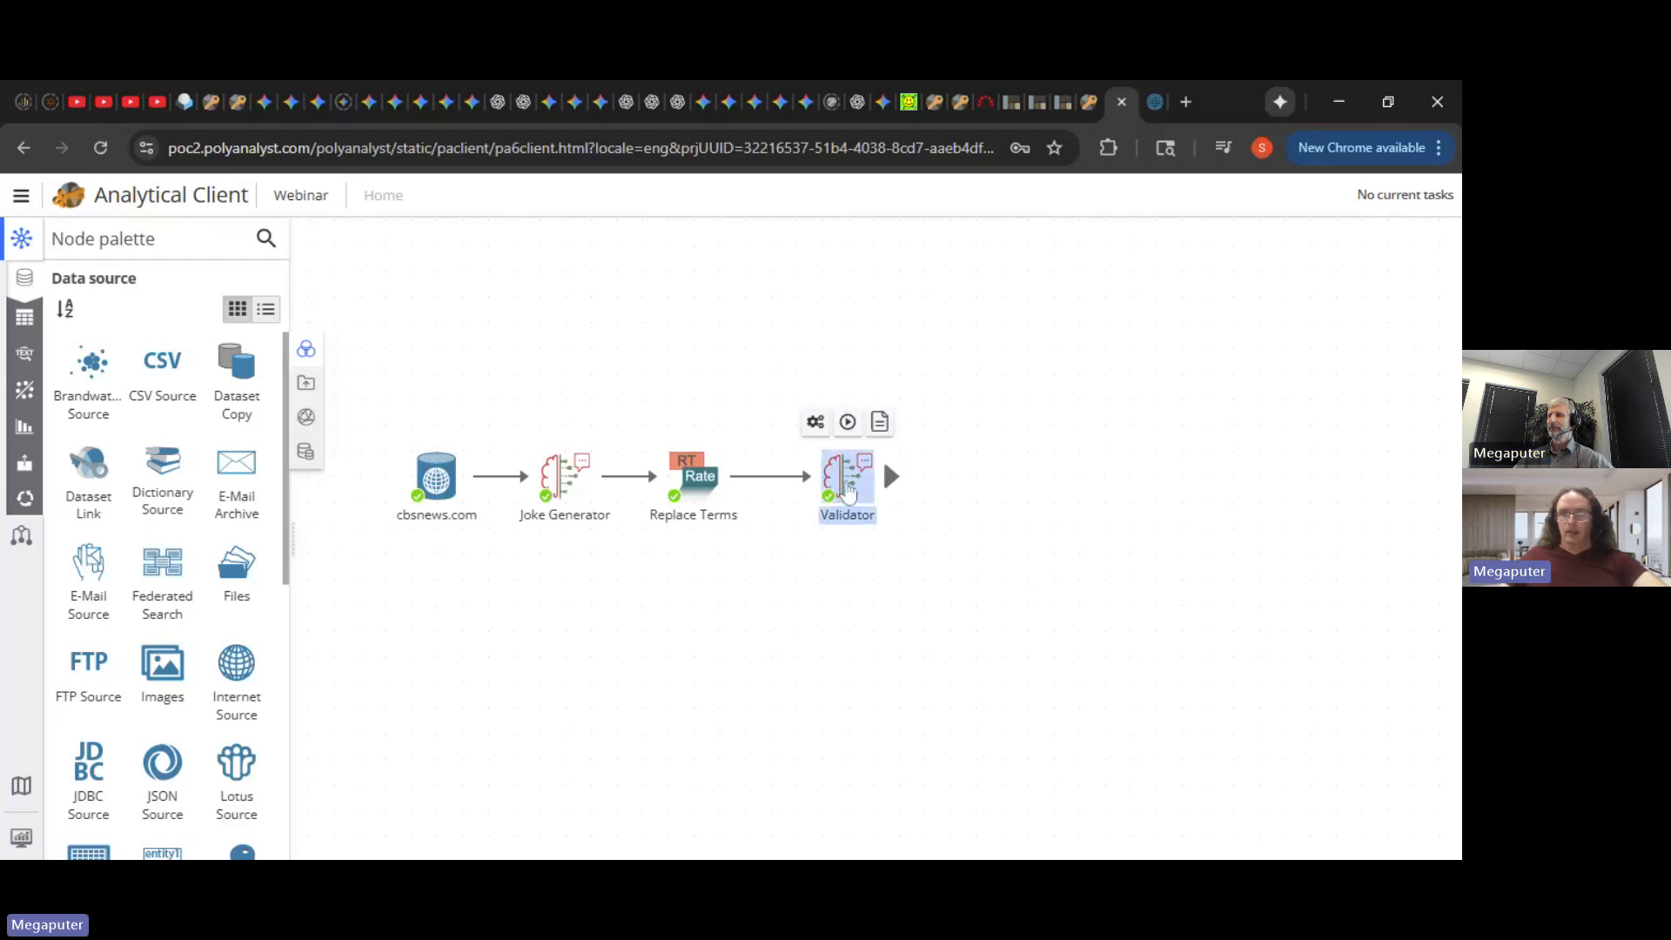
double_click(848, 489)
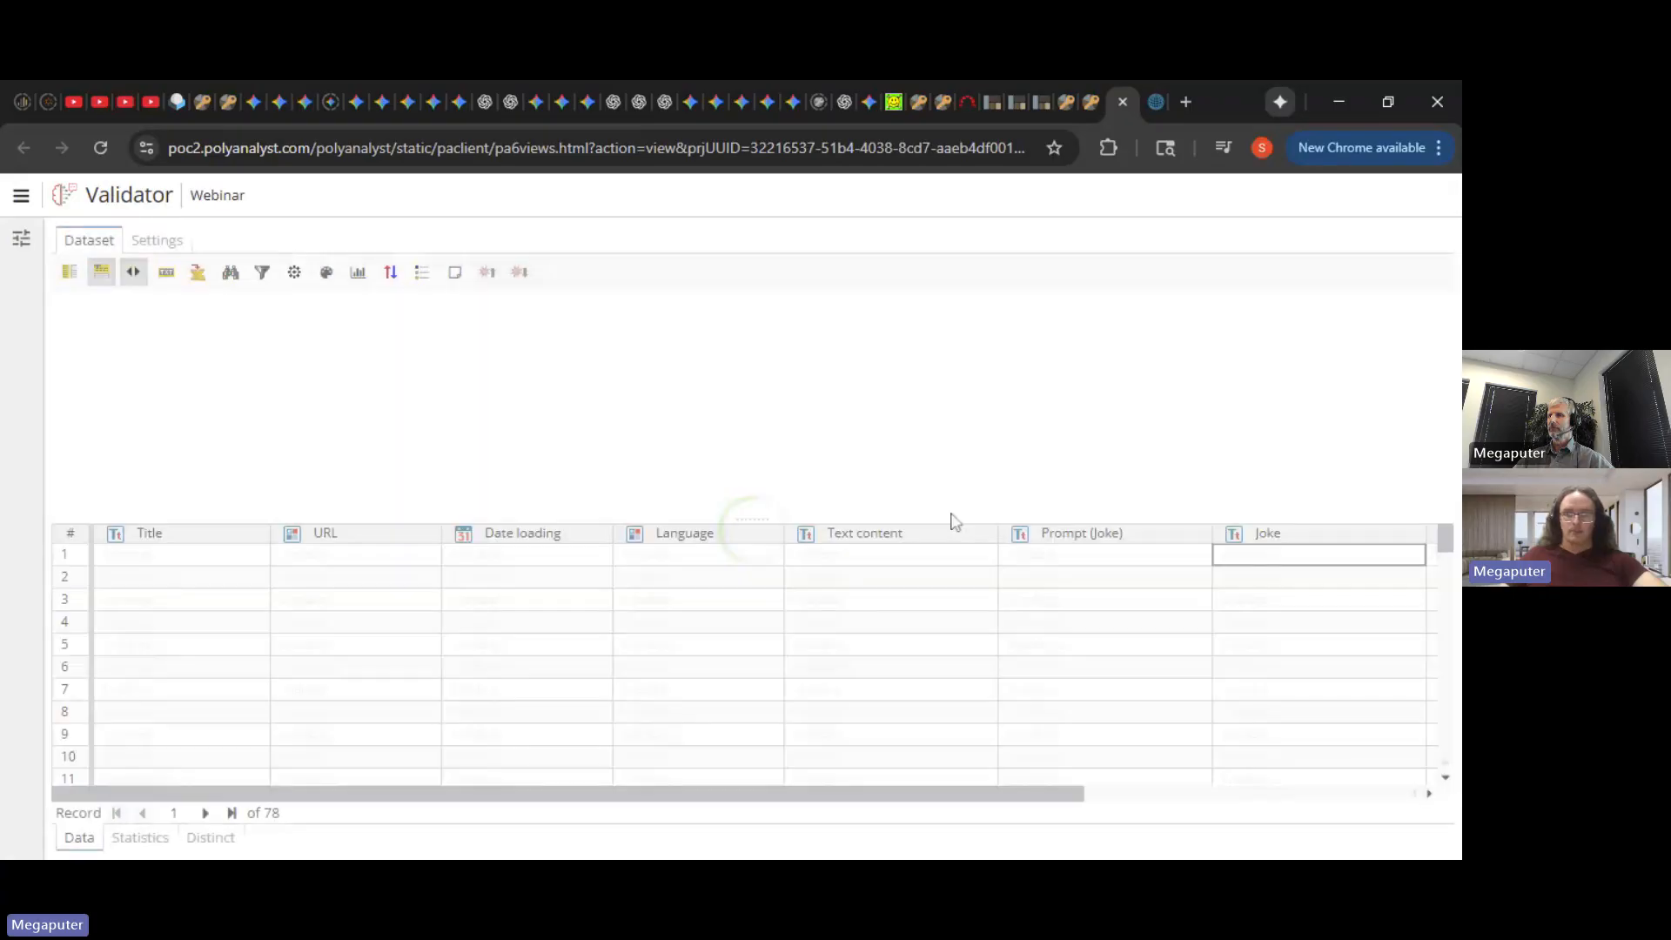
- Read the Quality rating for jokes in rows 1 through 4 of the Validator output
drag(1027, 794, 1428, 790)
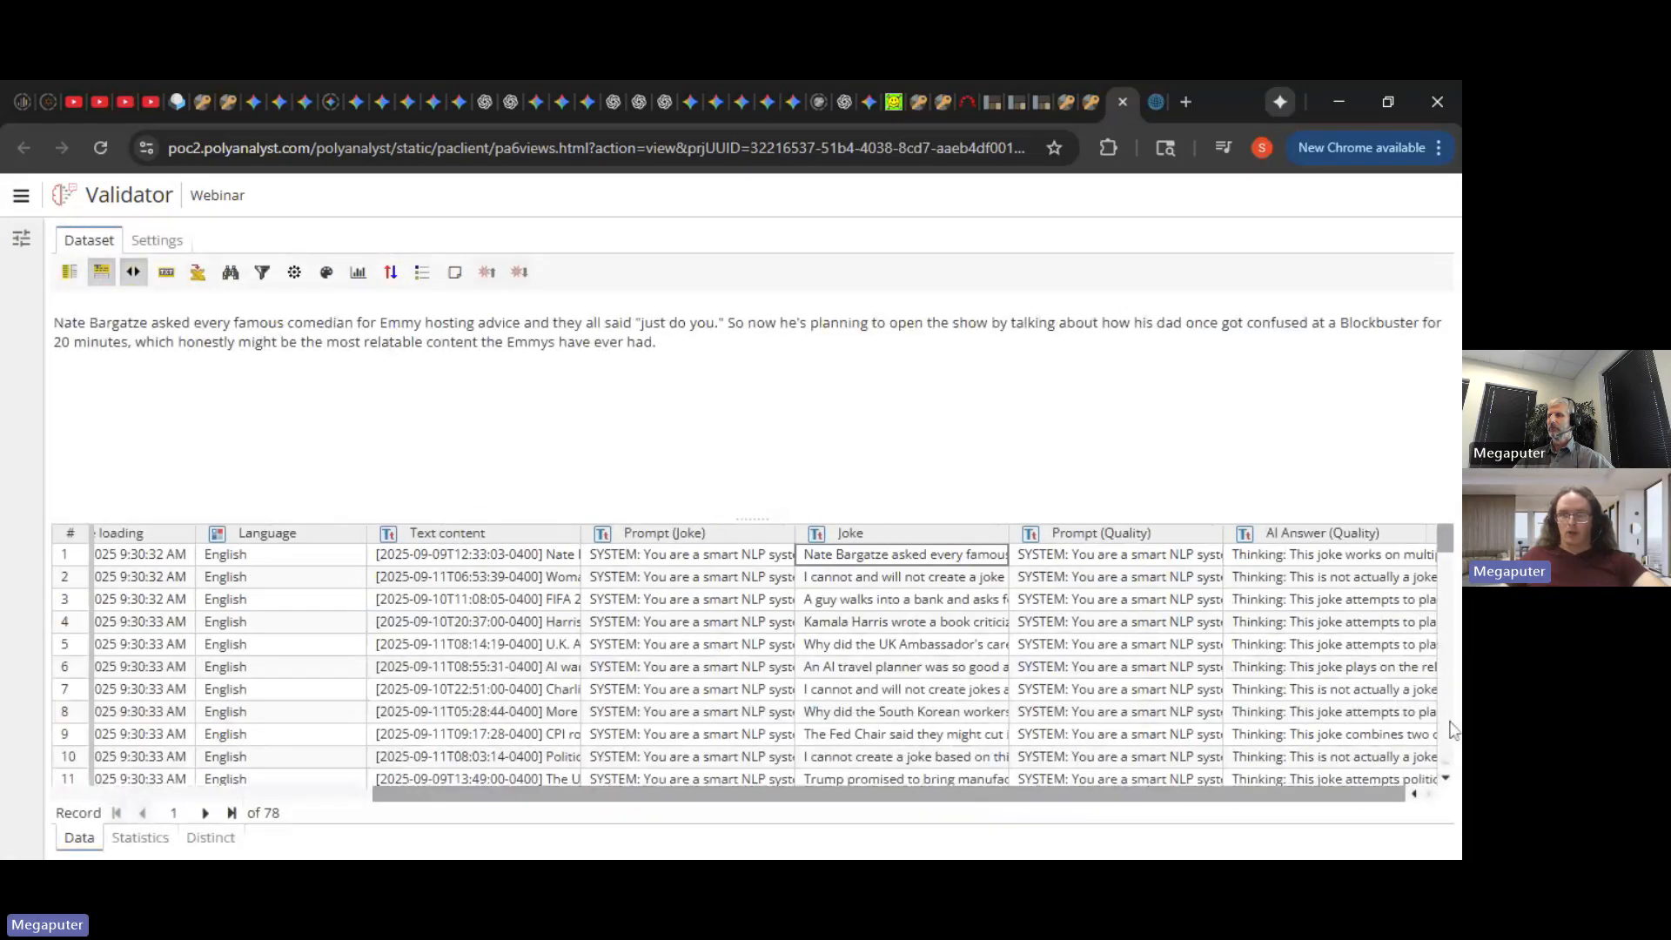
click(1381, 562)
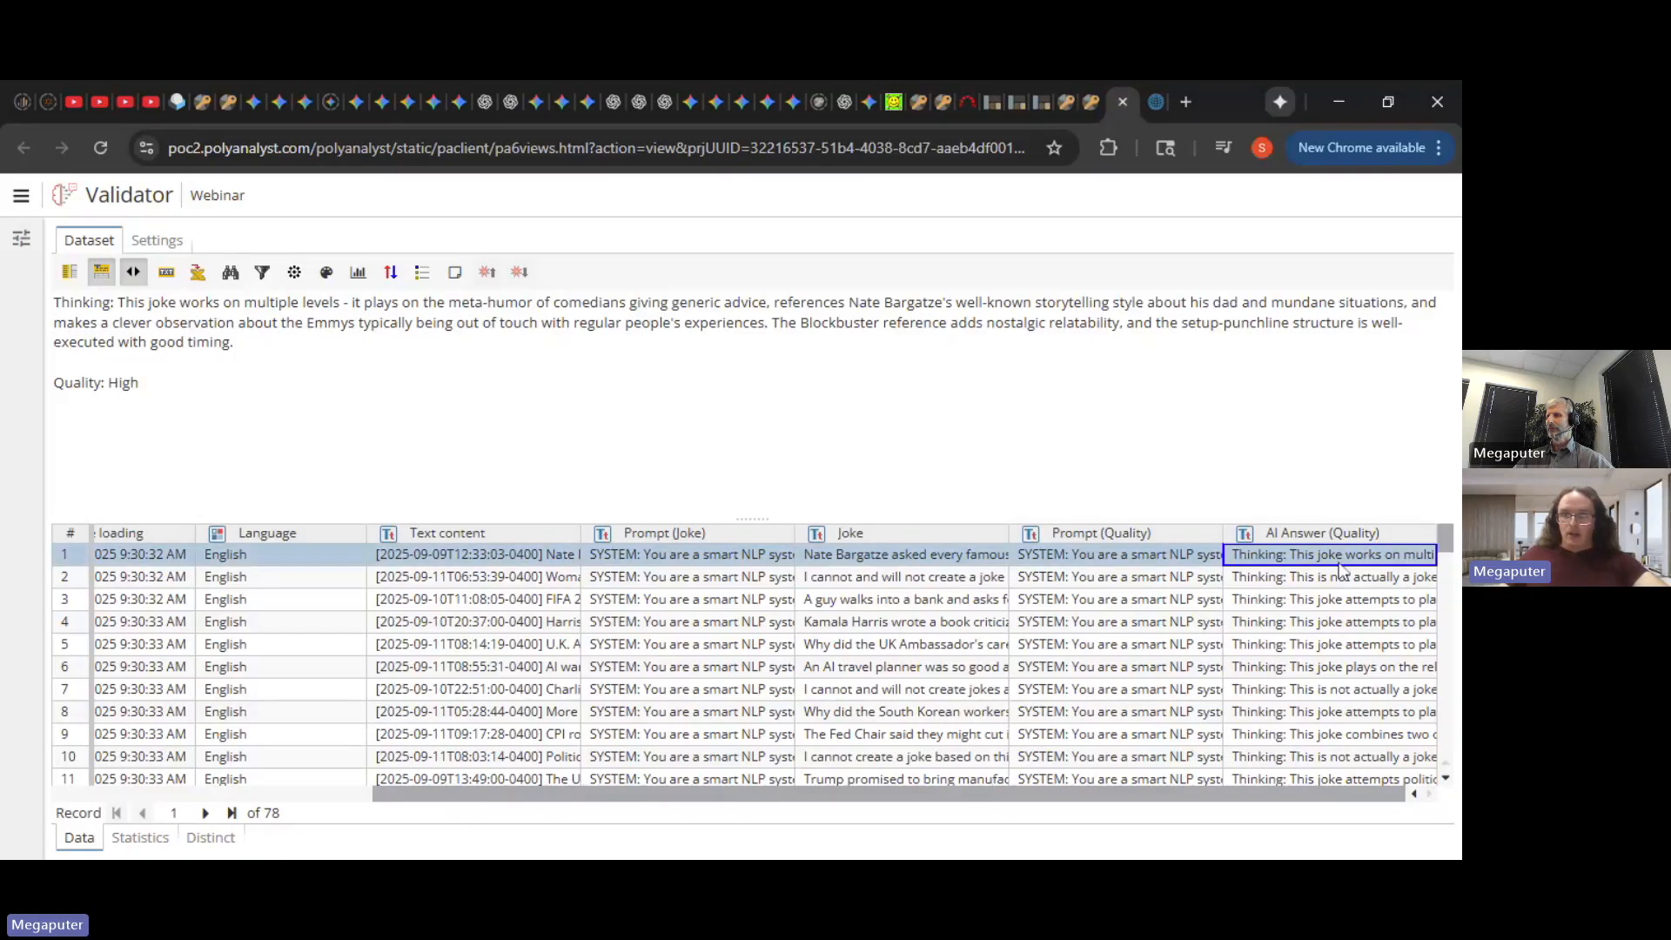
key(Down)
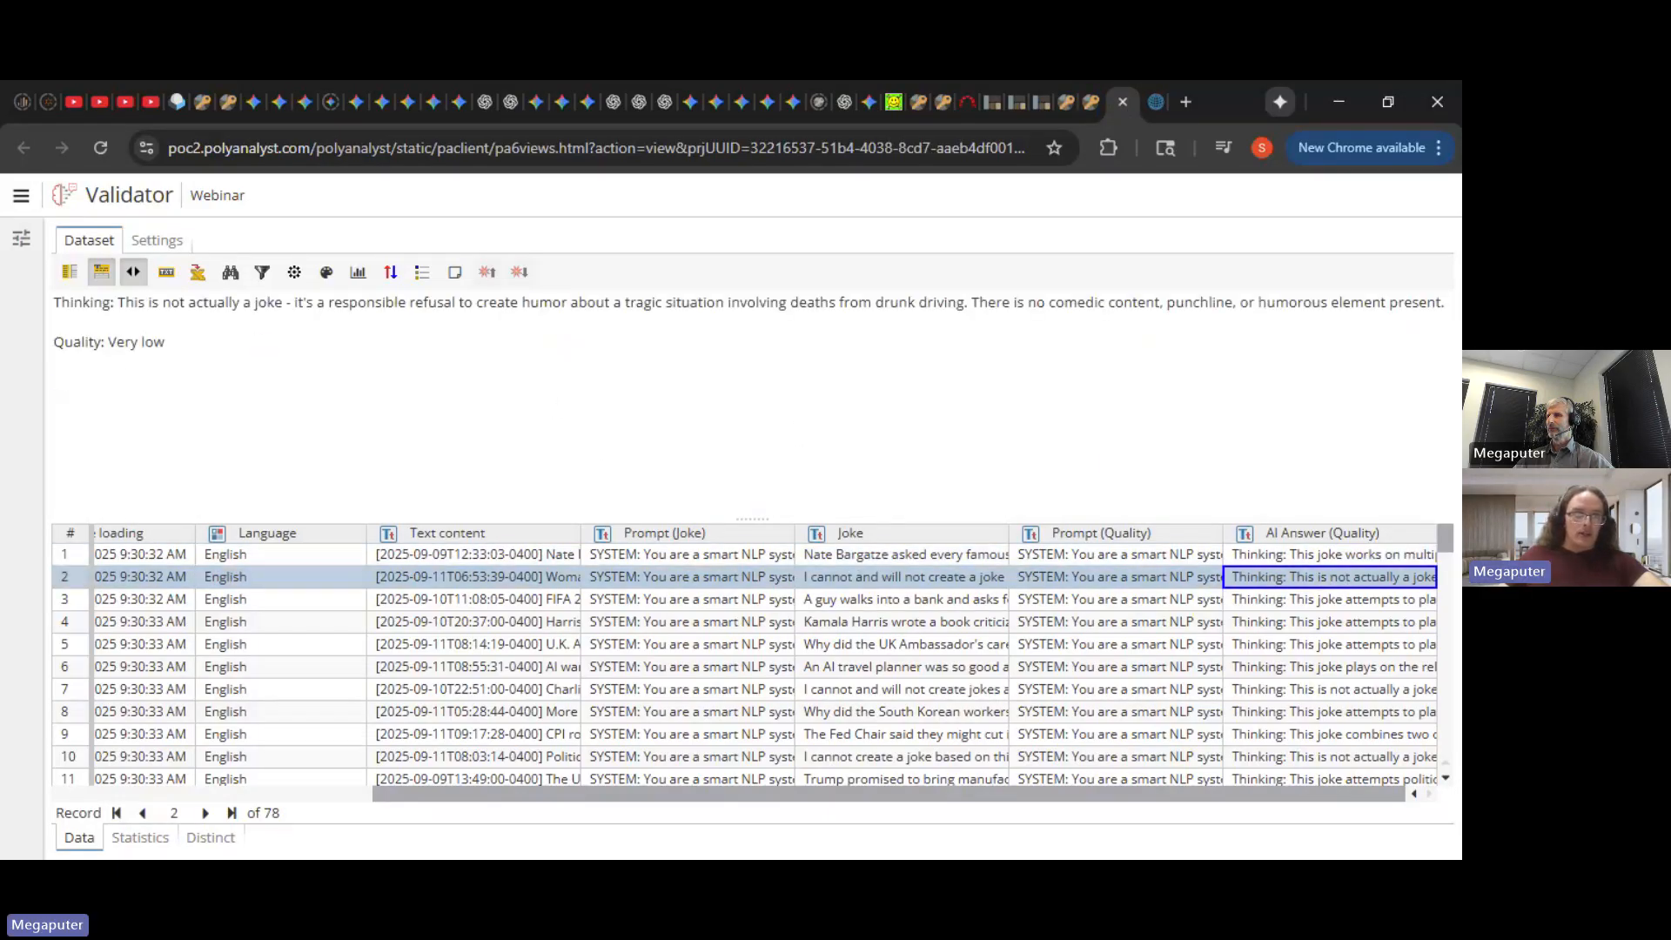
key(Down)
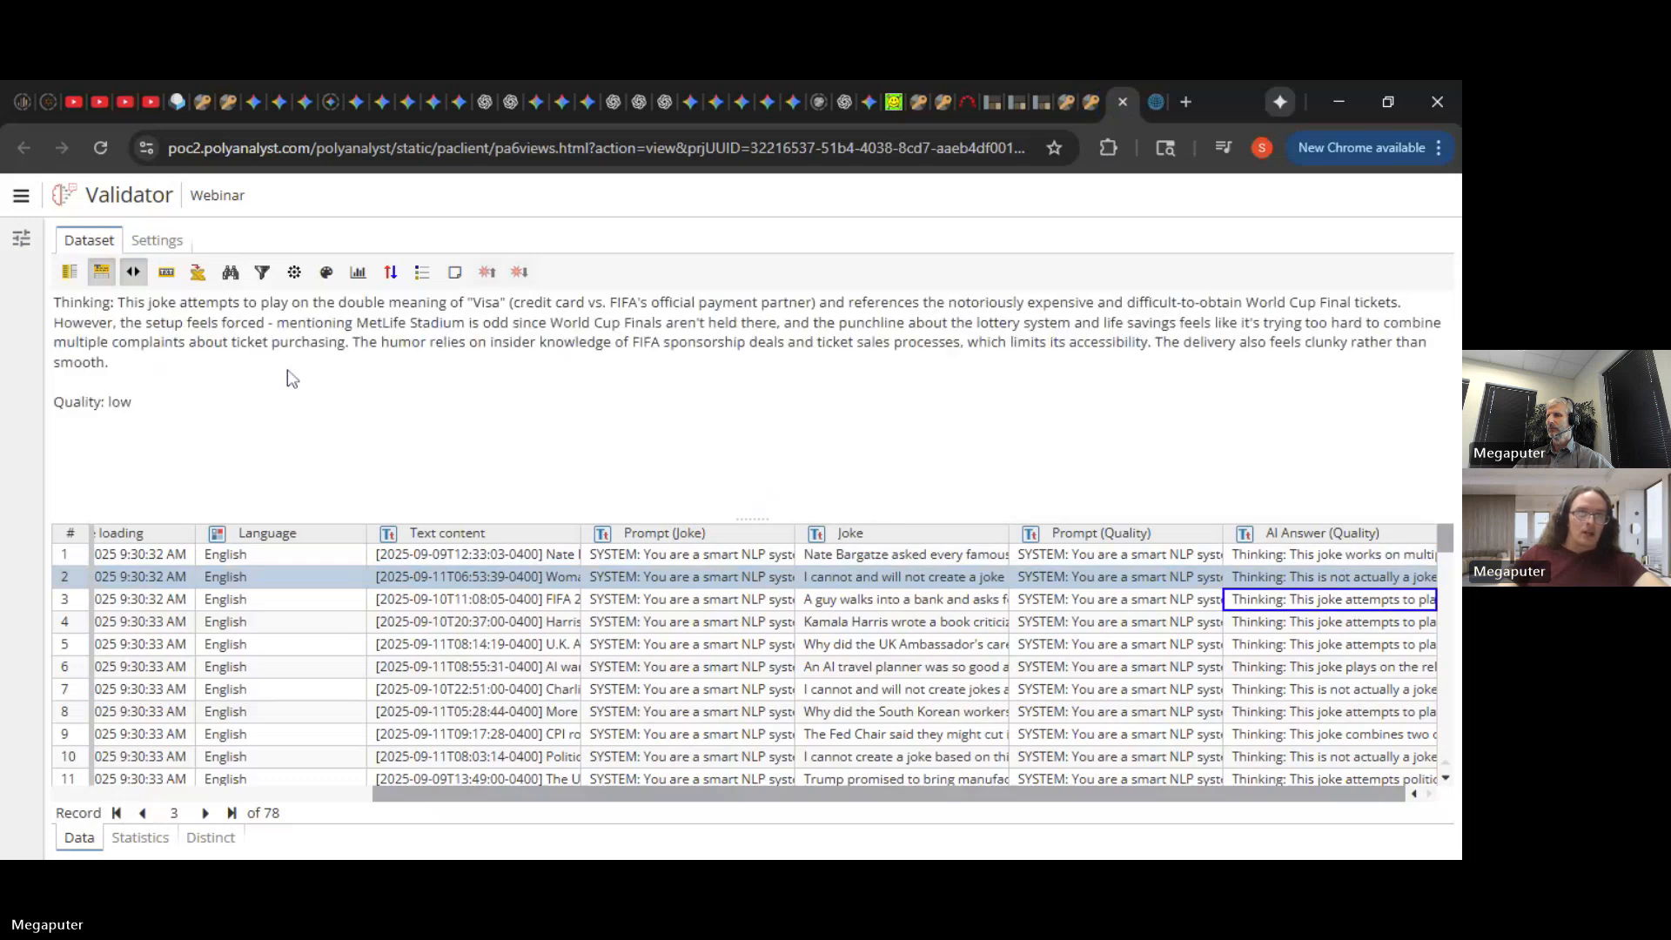
key(Down)
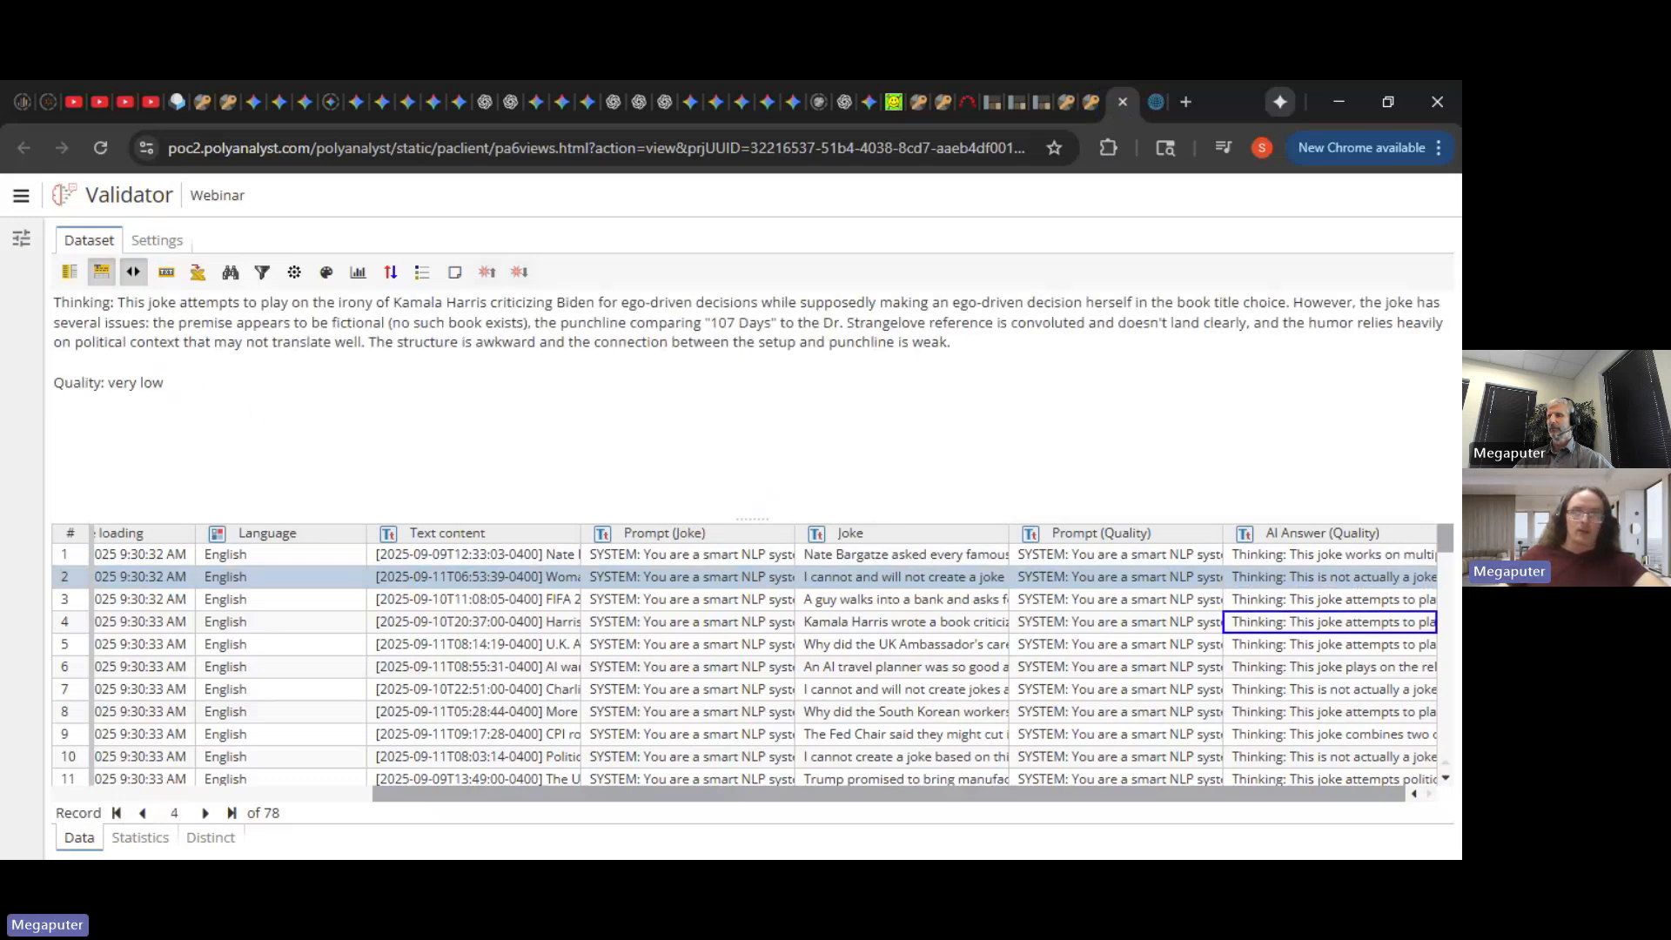
- Duplicate the Replace Terms node and place the copy right of Validator
click(1122, 102)
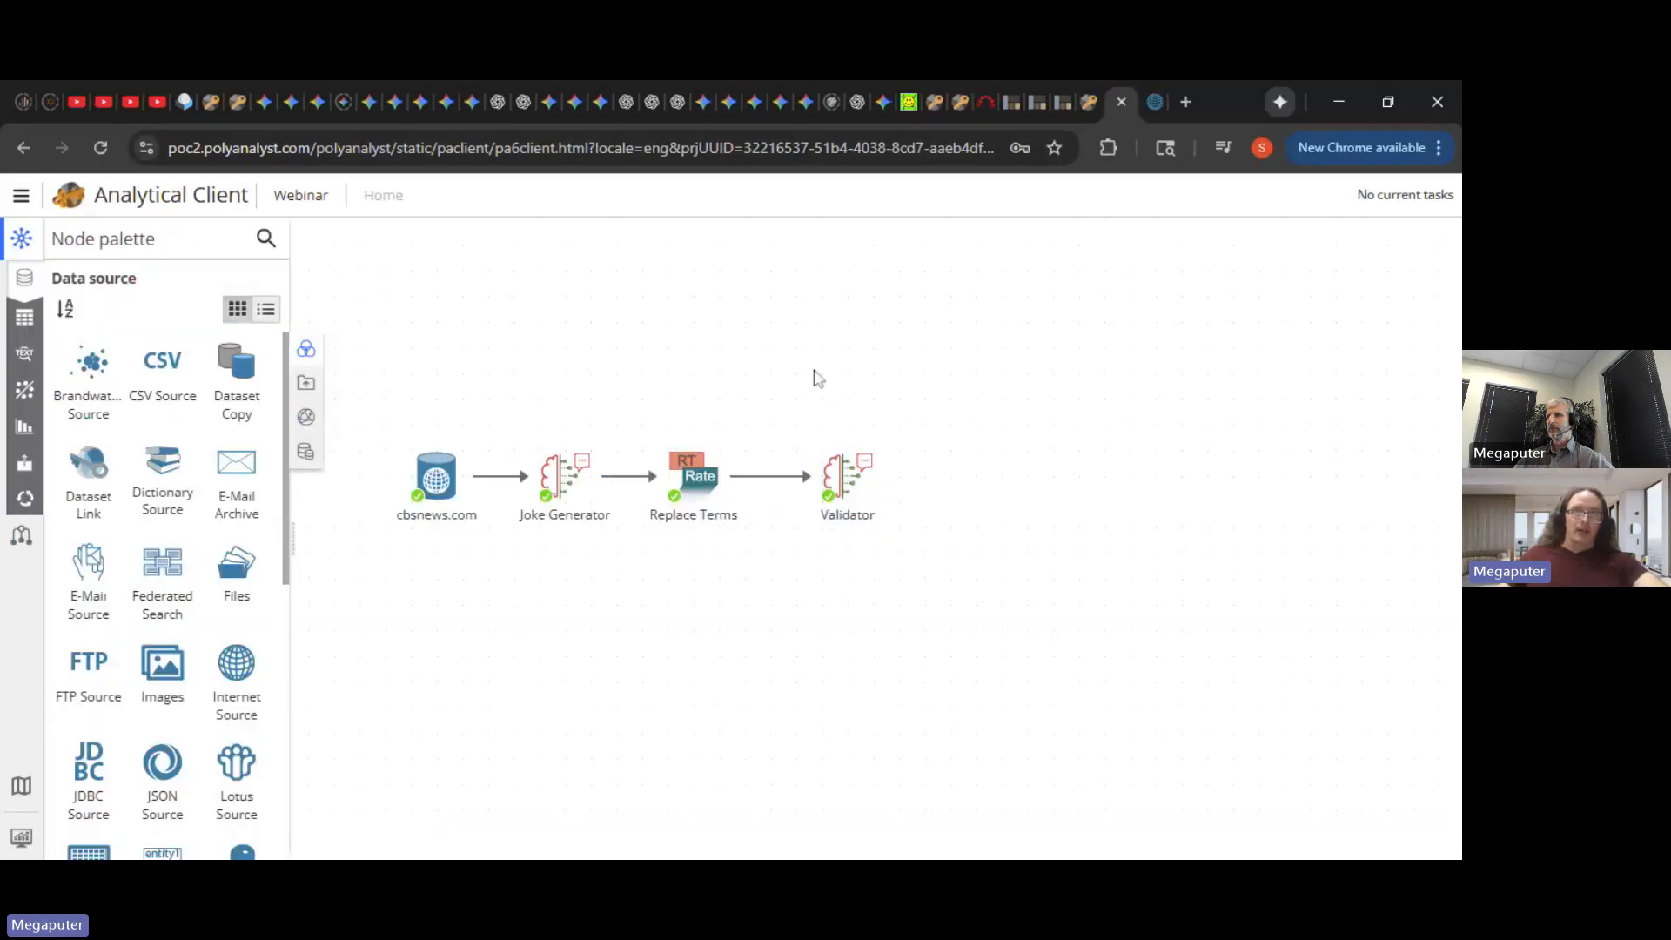
click(703, 502)
key(ctrl+c)
key(ctrl+v)
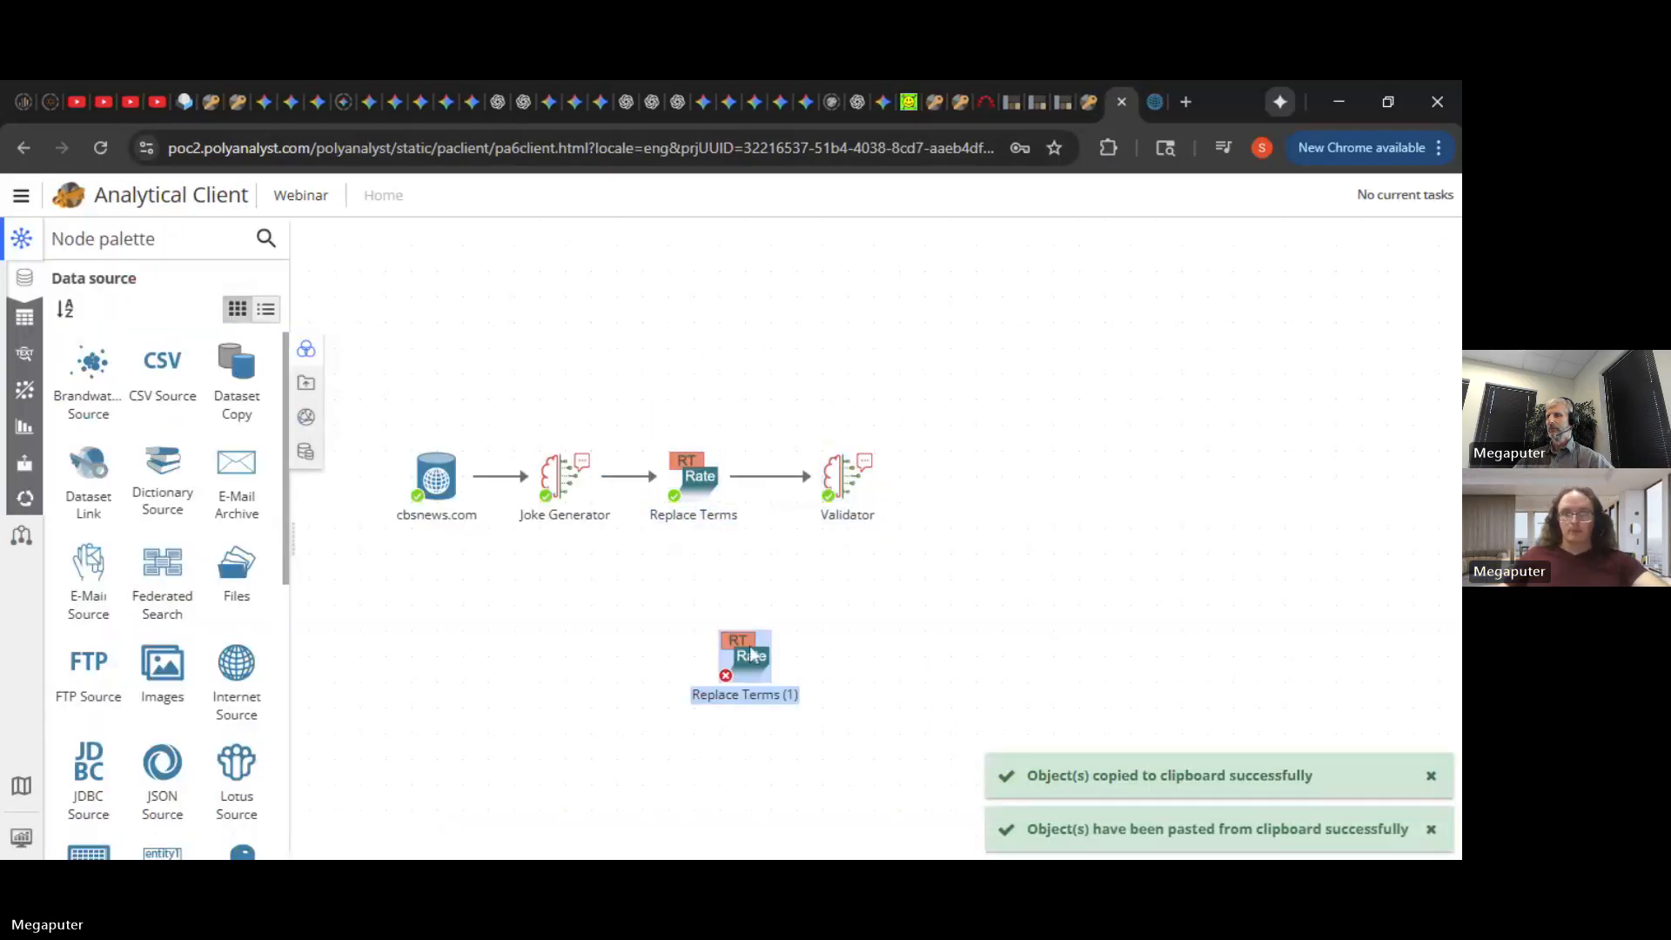
drag(748, 663, 971, 492)
- Rename the original Replace Terms node to Parse output
right_click(970, 503)
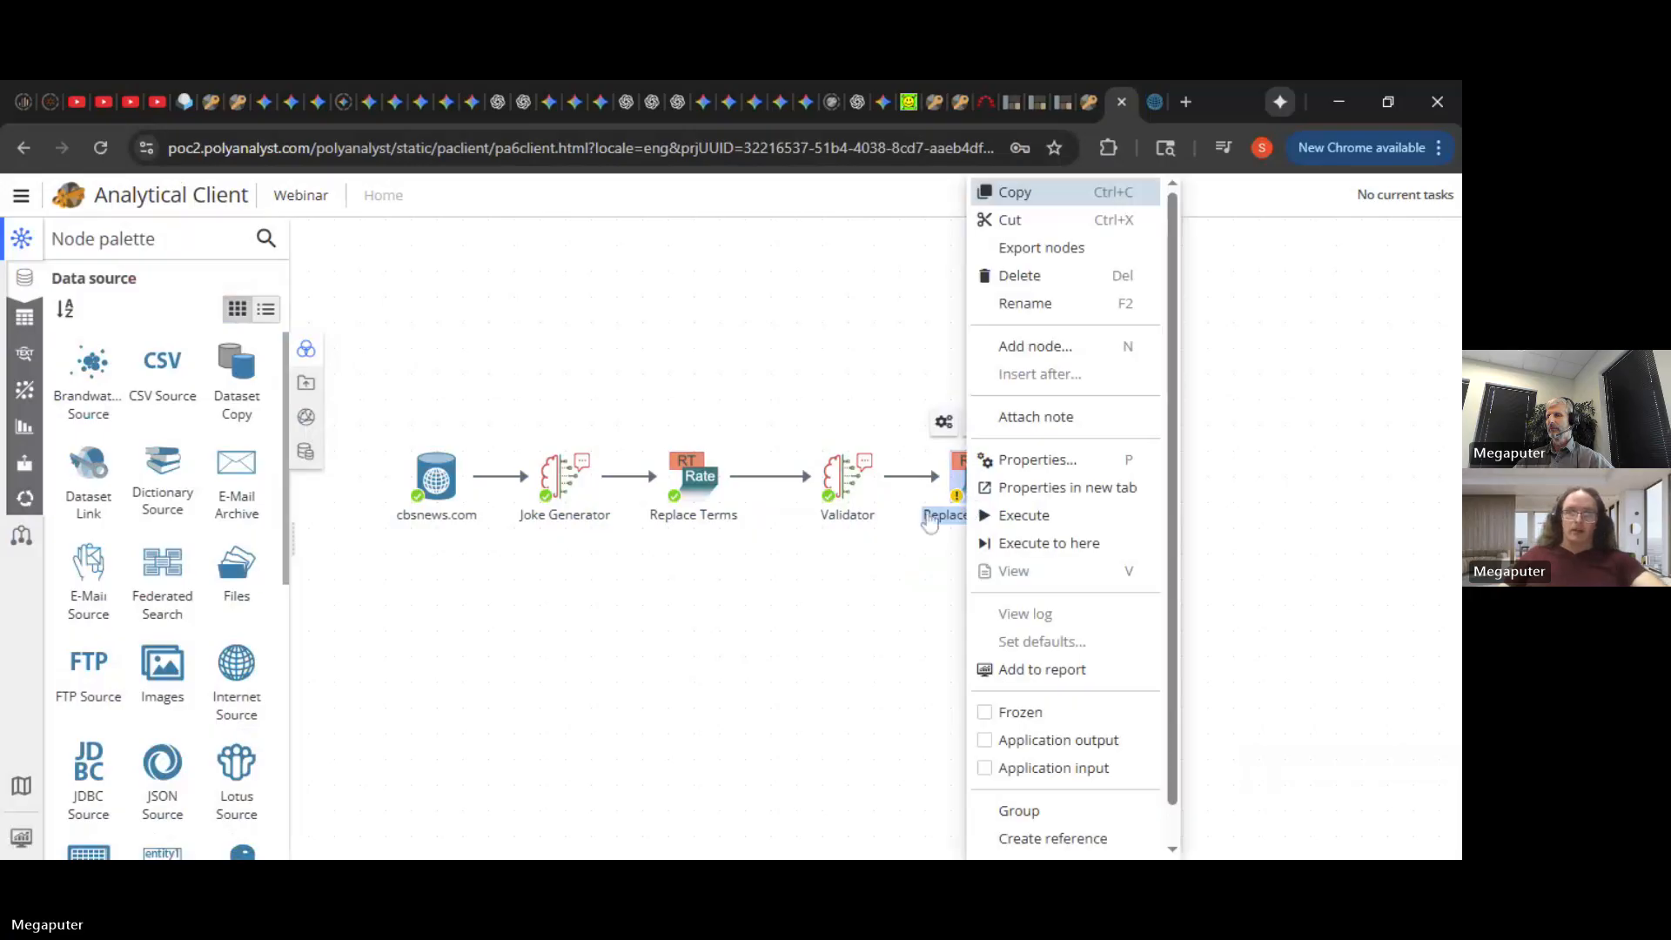
click(749, 559)
right_click(708, 498)
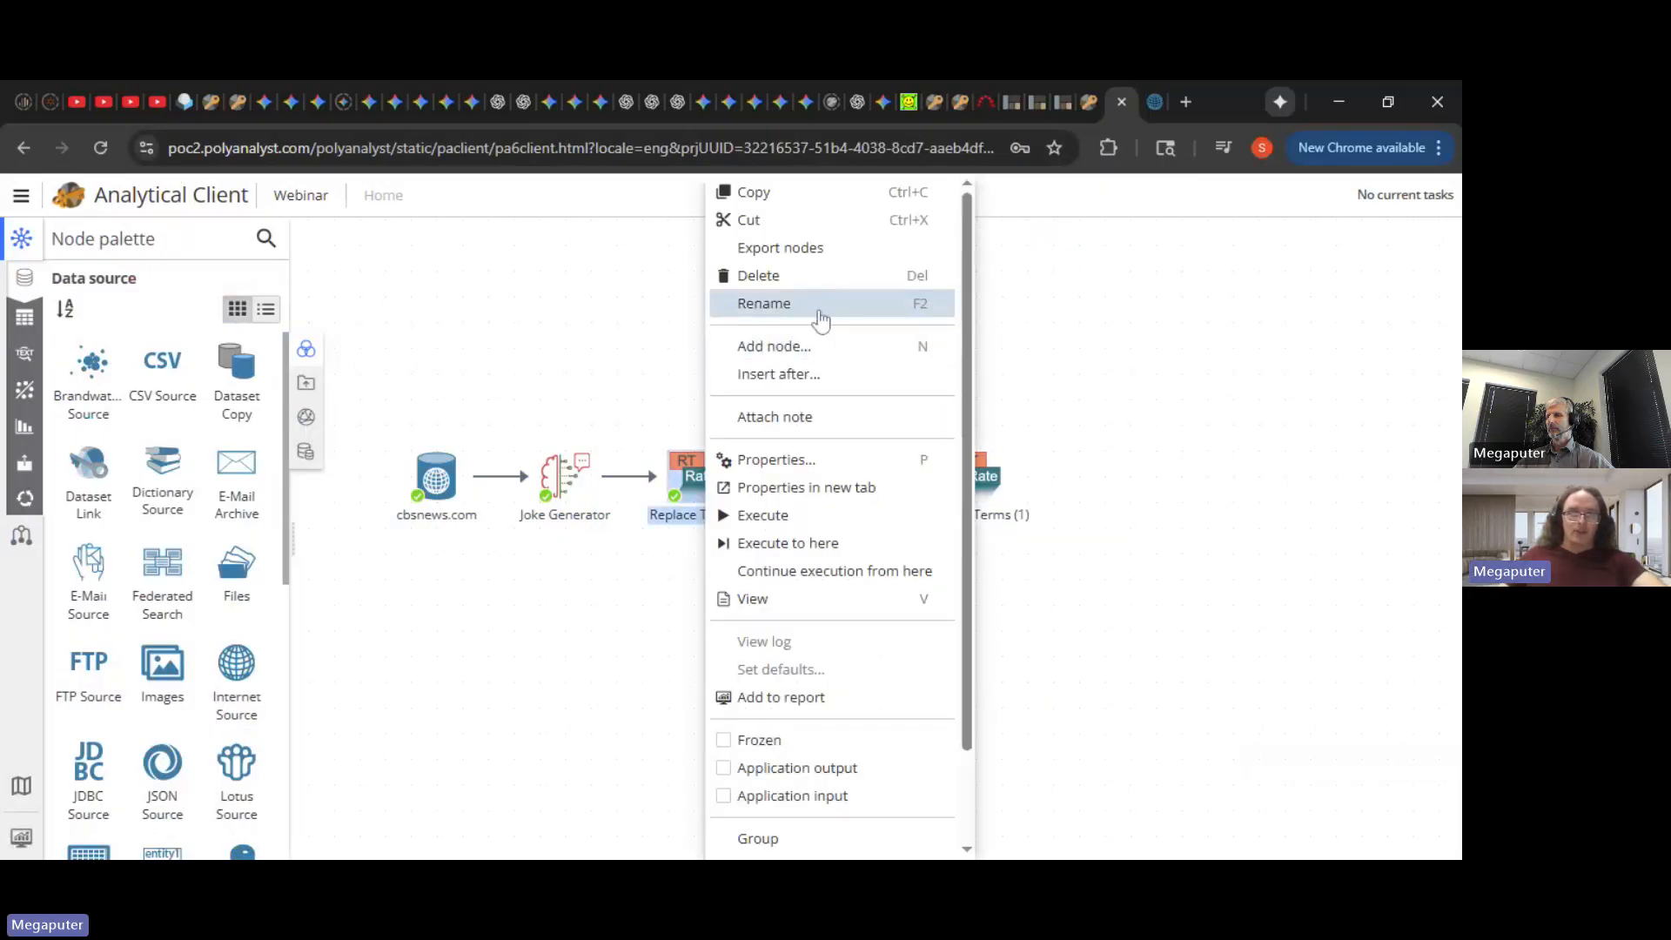
click(817, 316)
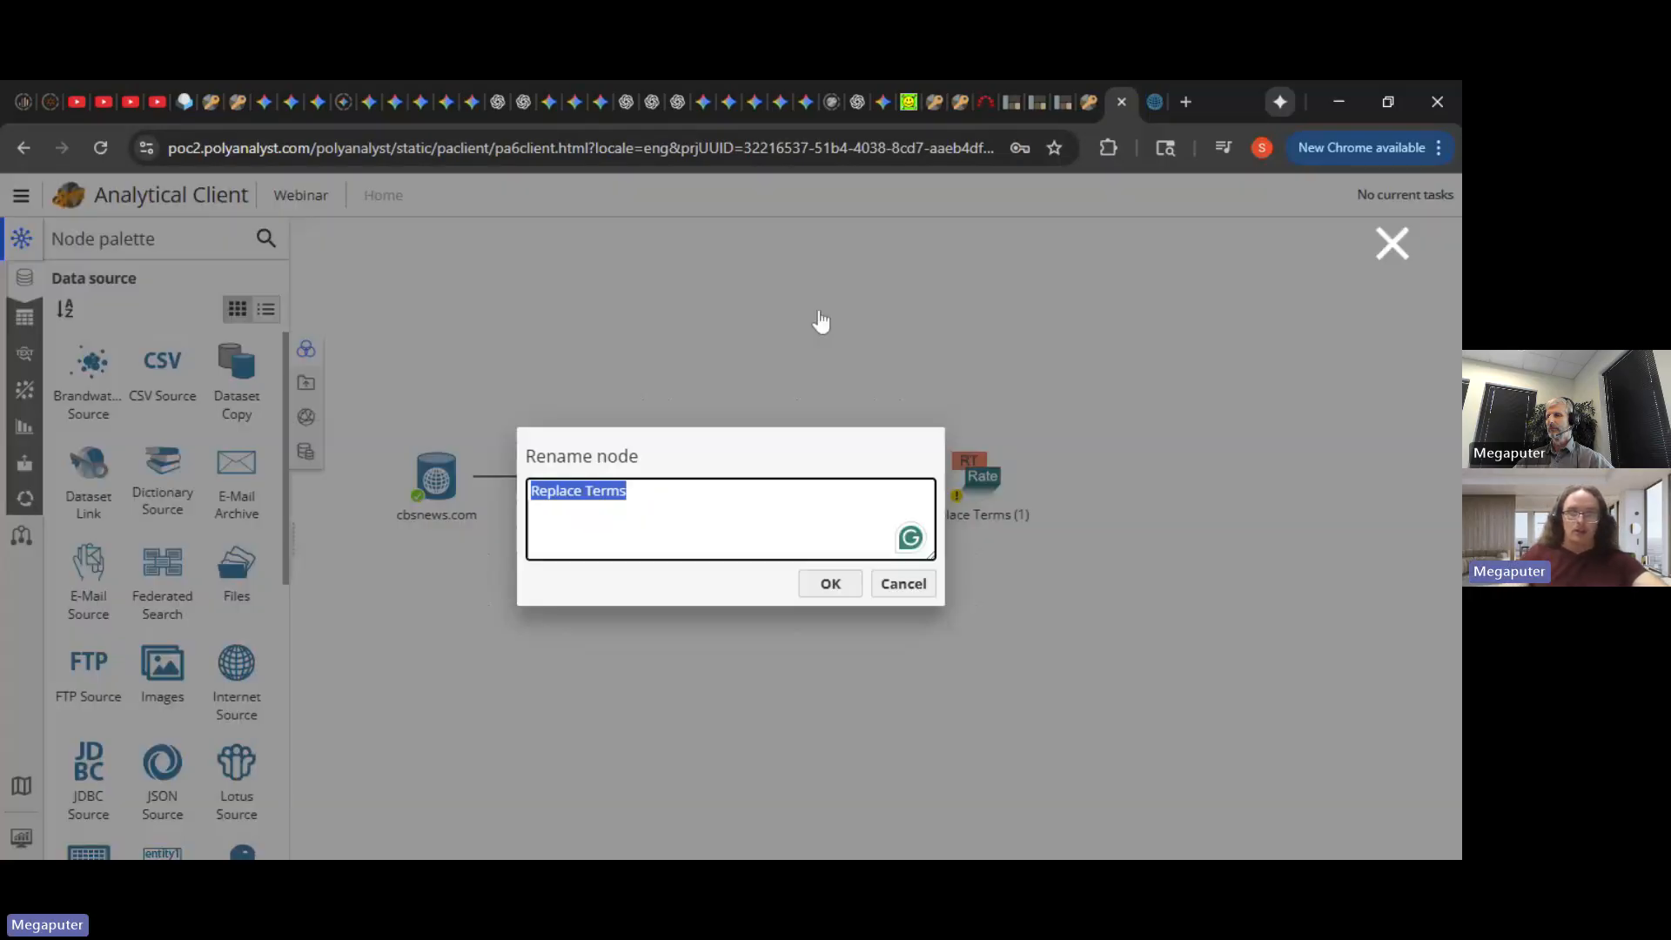
text(Parse o)
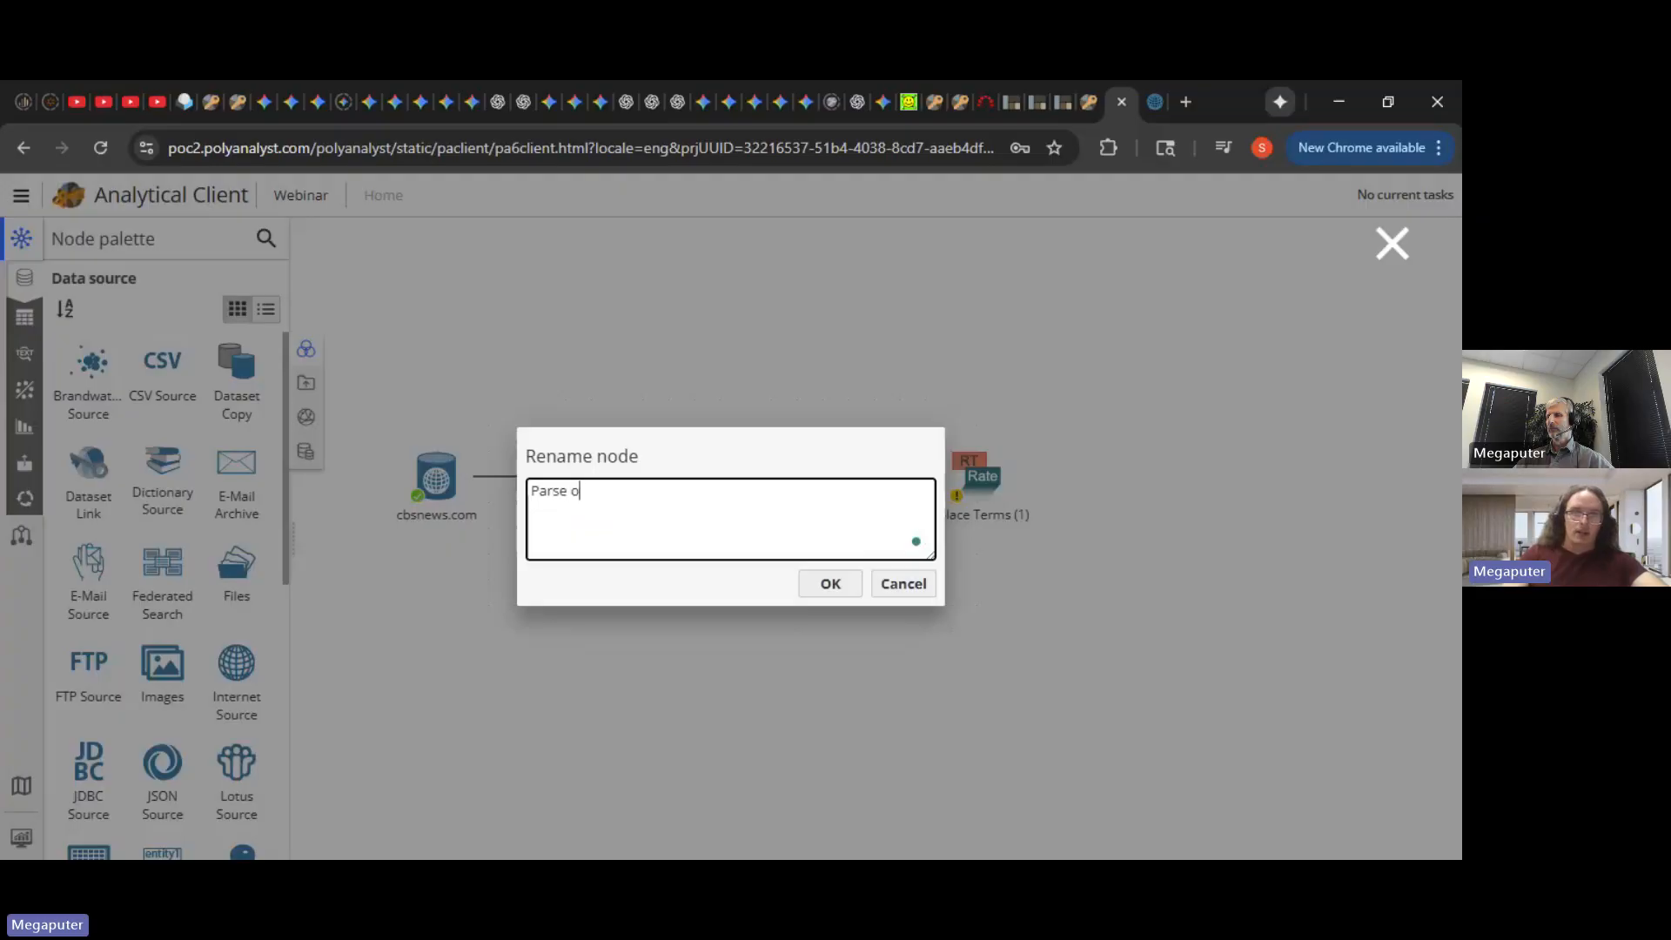
text(utput)
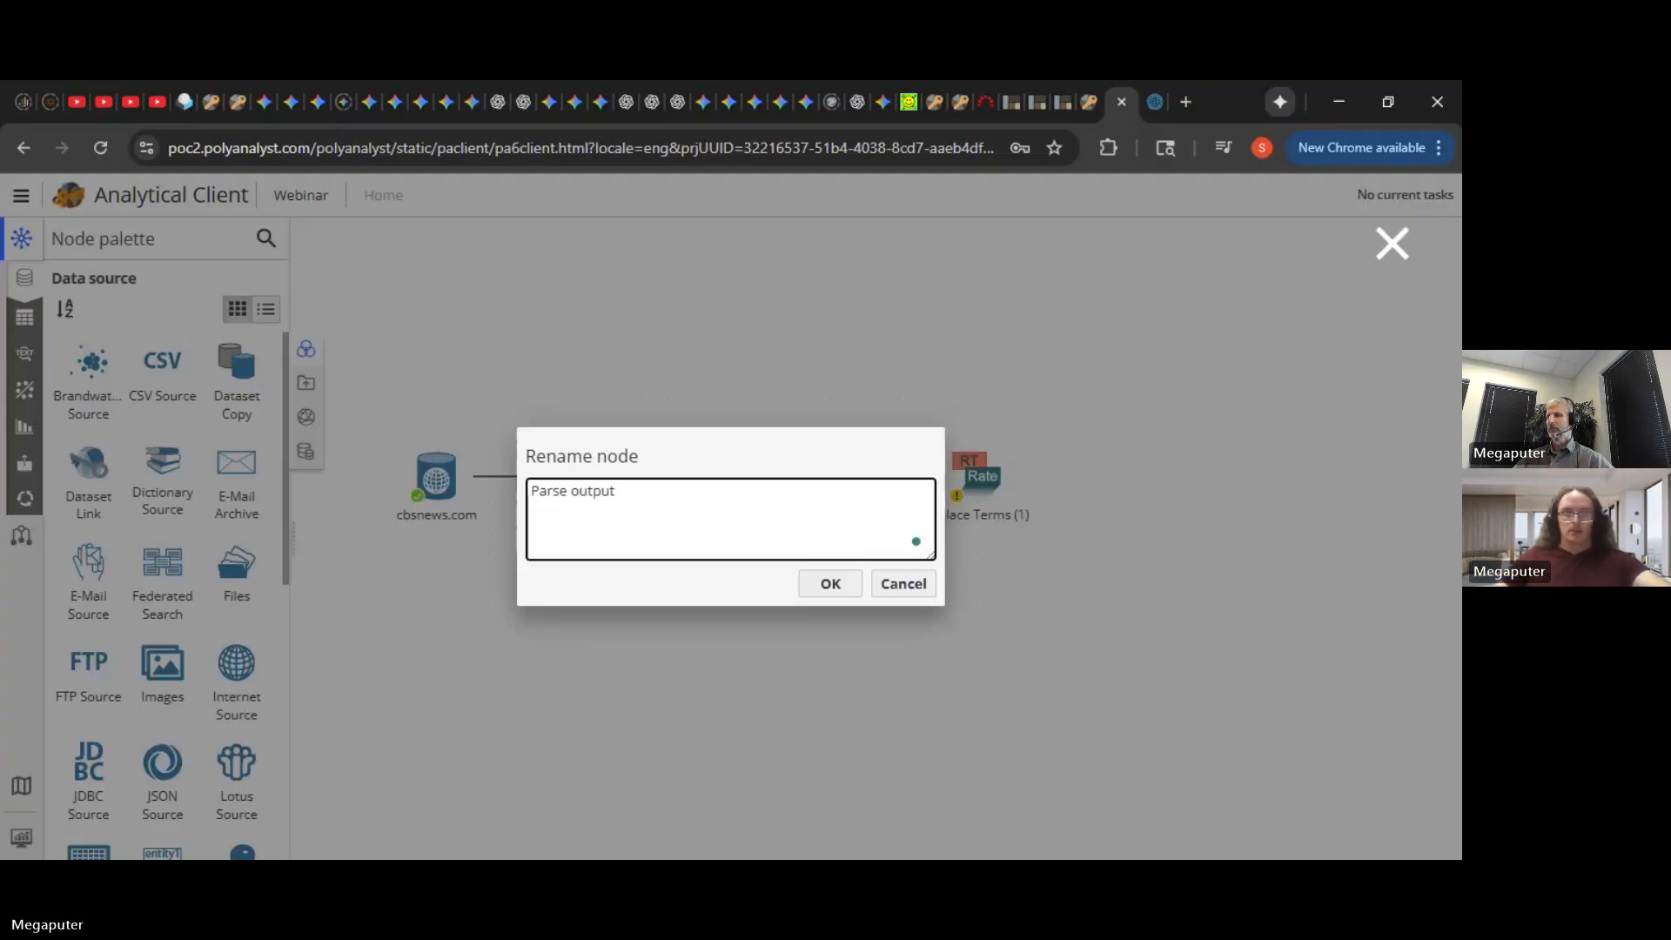
key(ctrl+a)
click(838, 582)
- Rename the copy to Parse output (1) and open its settings
right_click(985, 484)
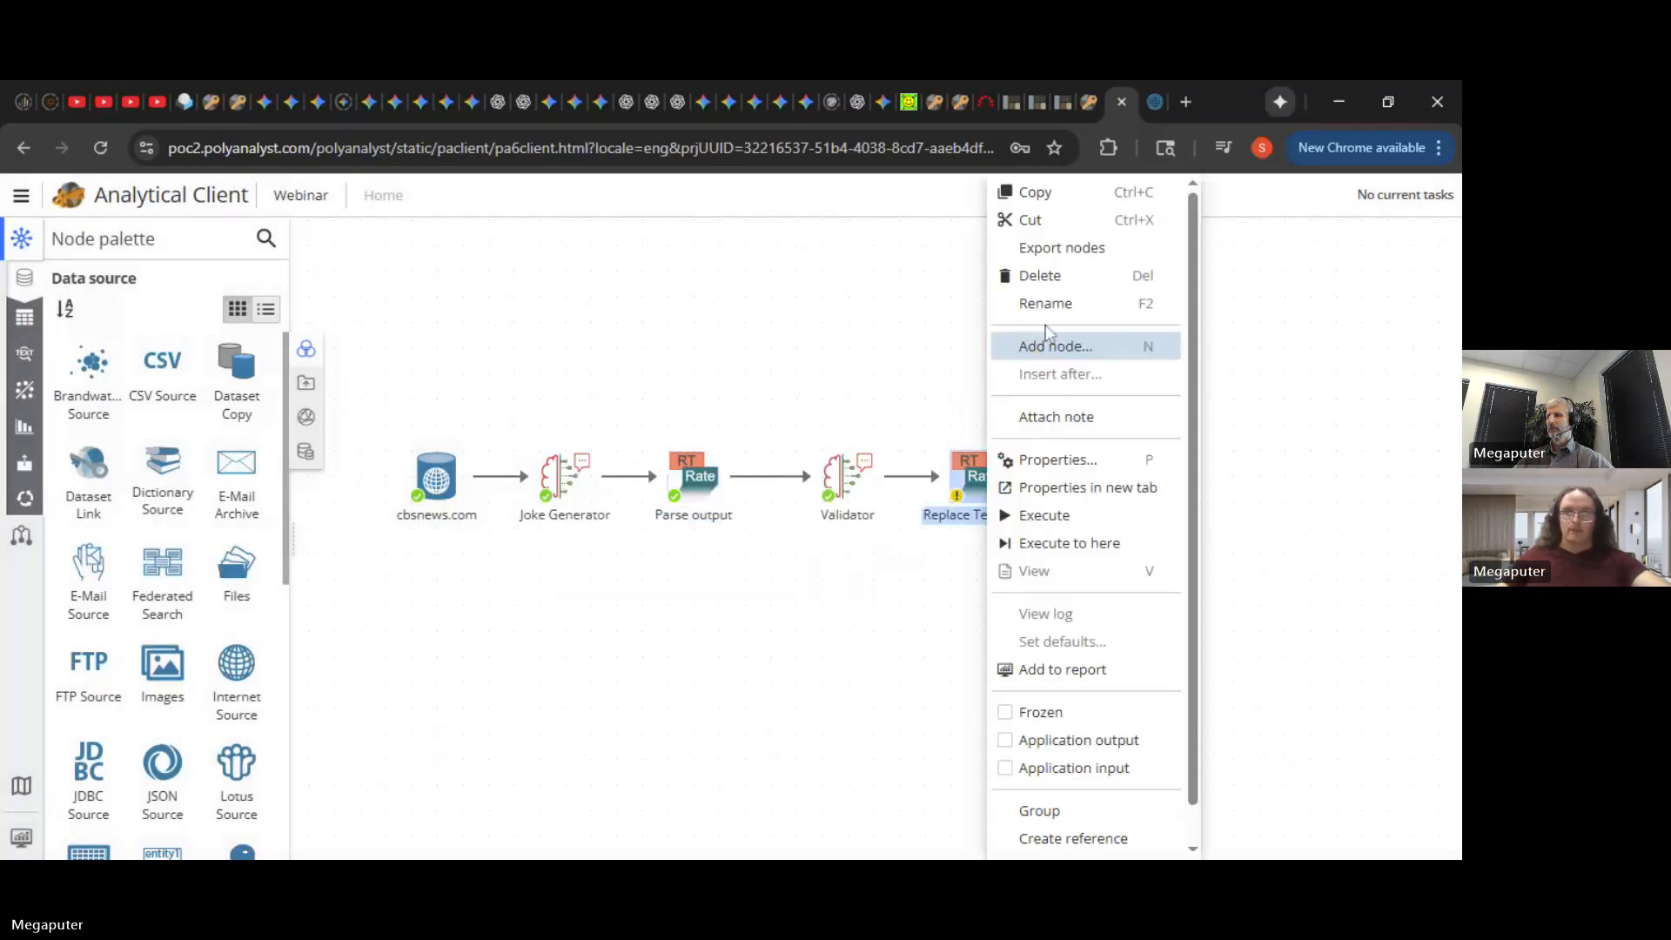
click(1049, 303)
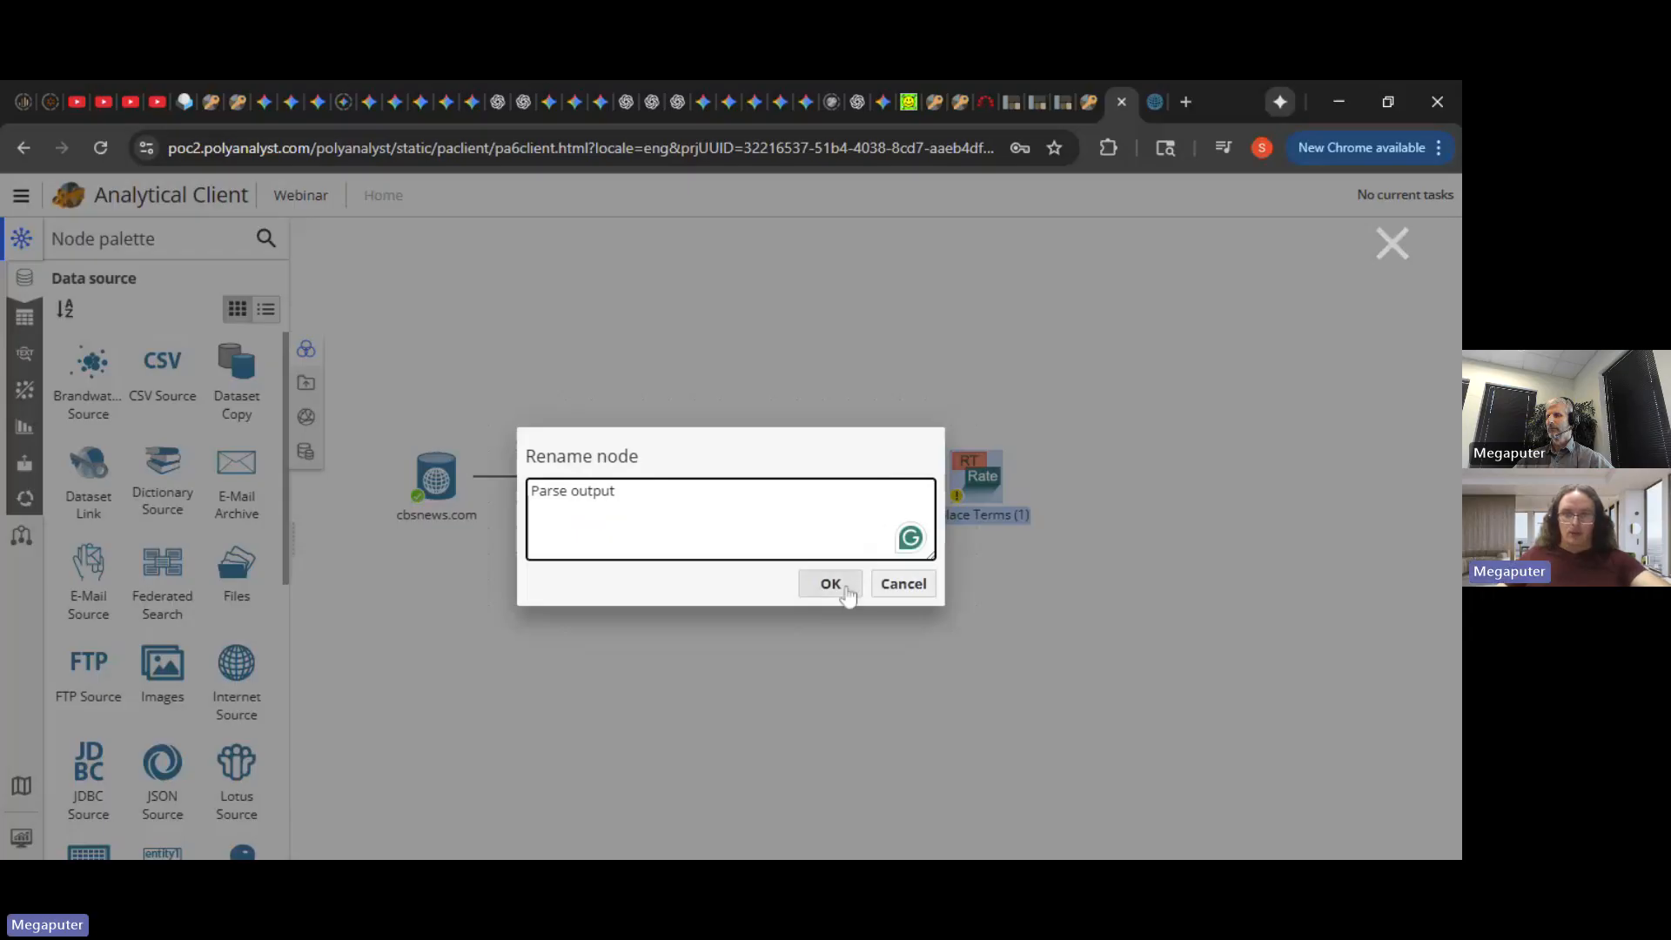
click(849, 594)
double_click(977, 474)
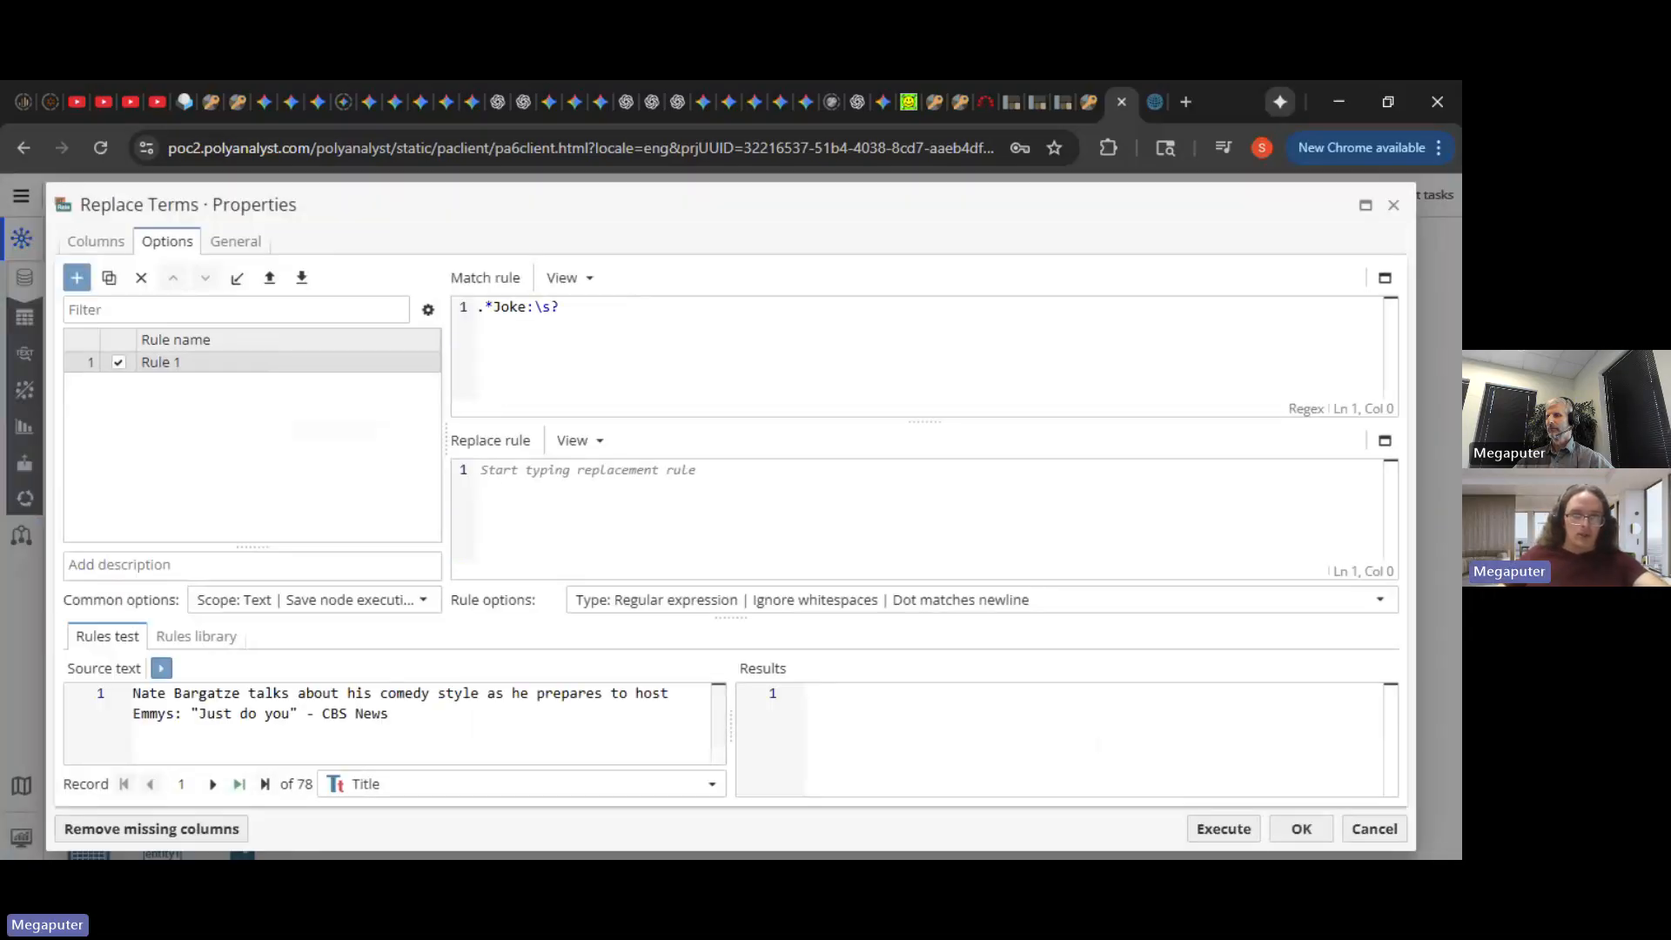
- Change the match rule to .*Quality:\s? and test it on the sample text
double_click(508, 307)
text(Qua)
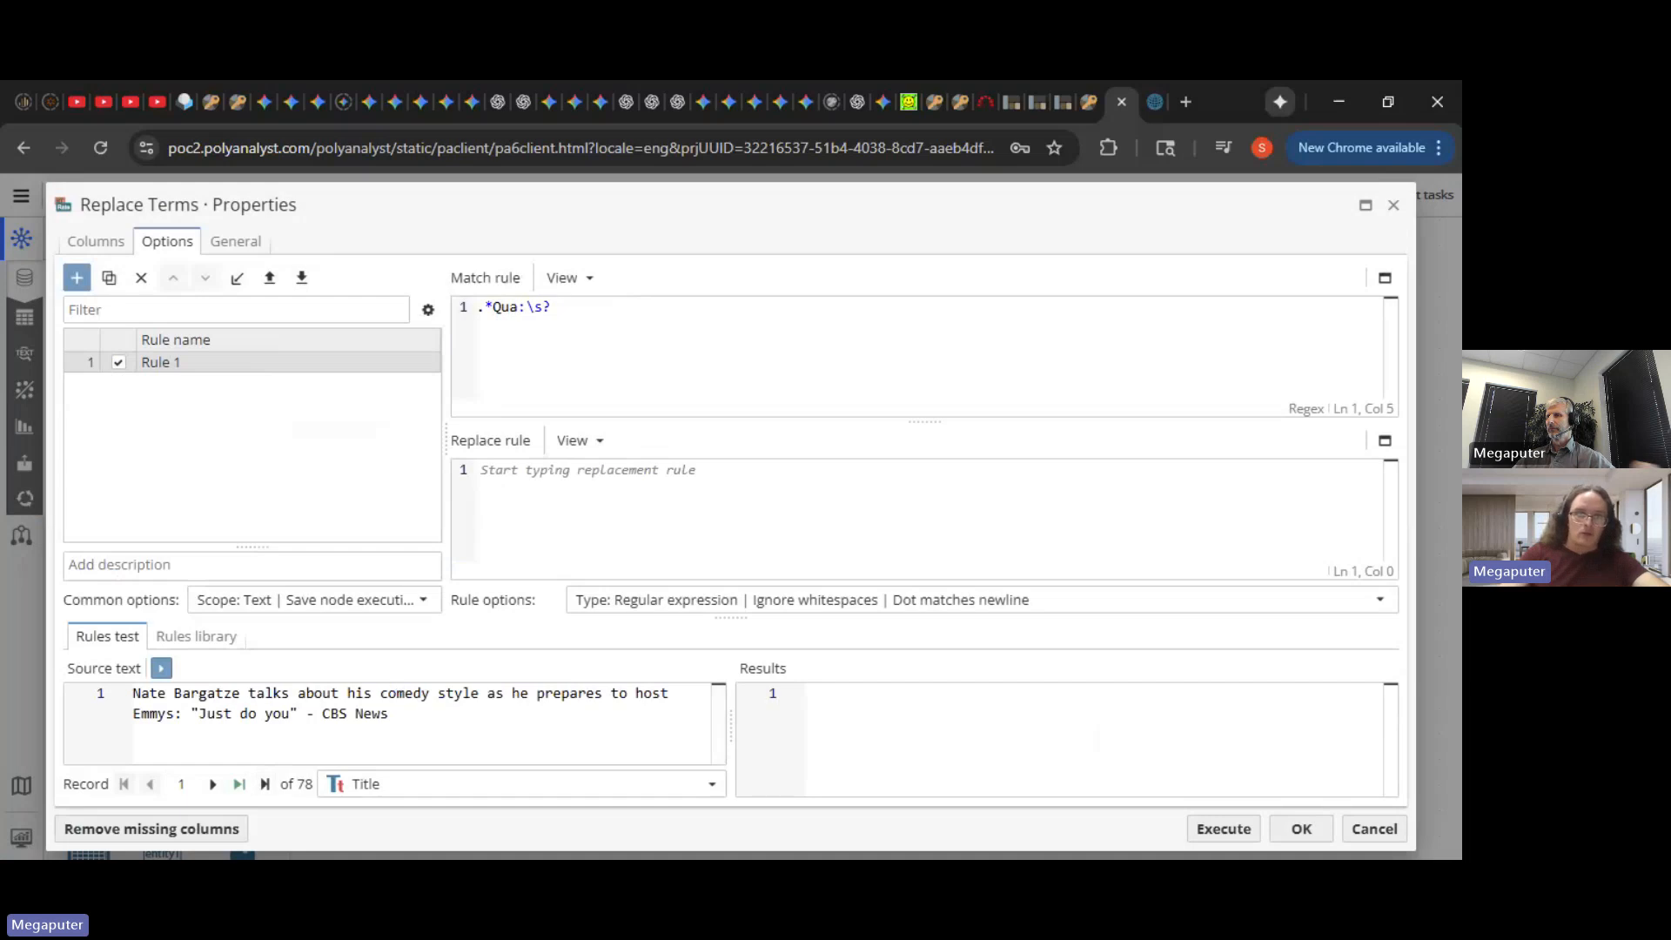
text(lity)
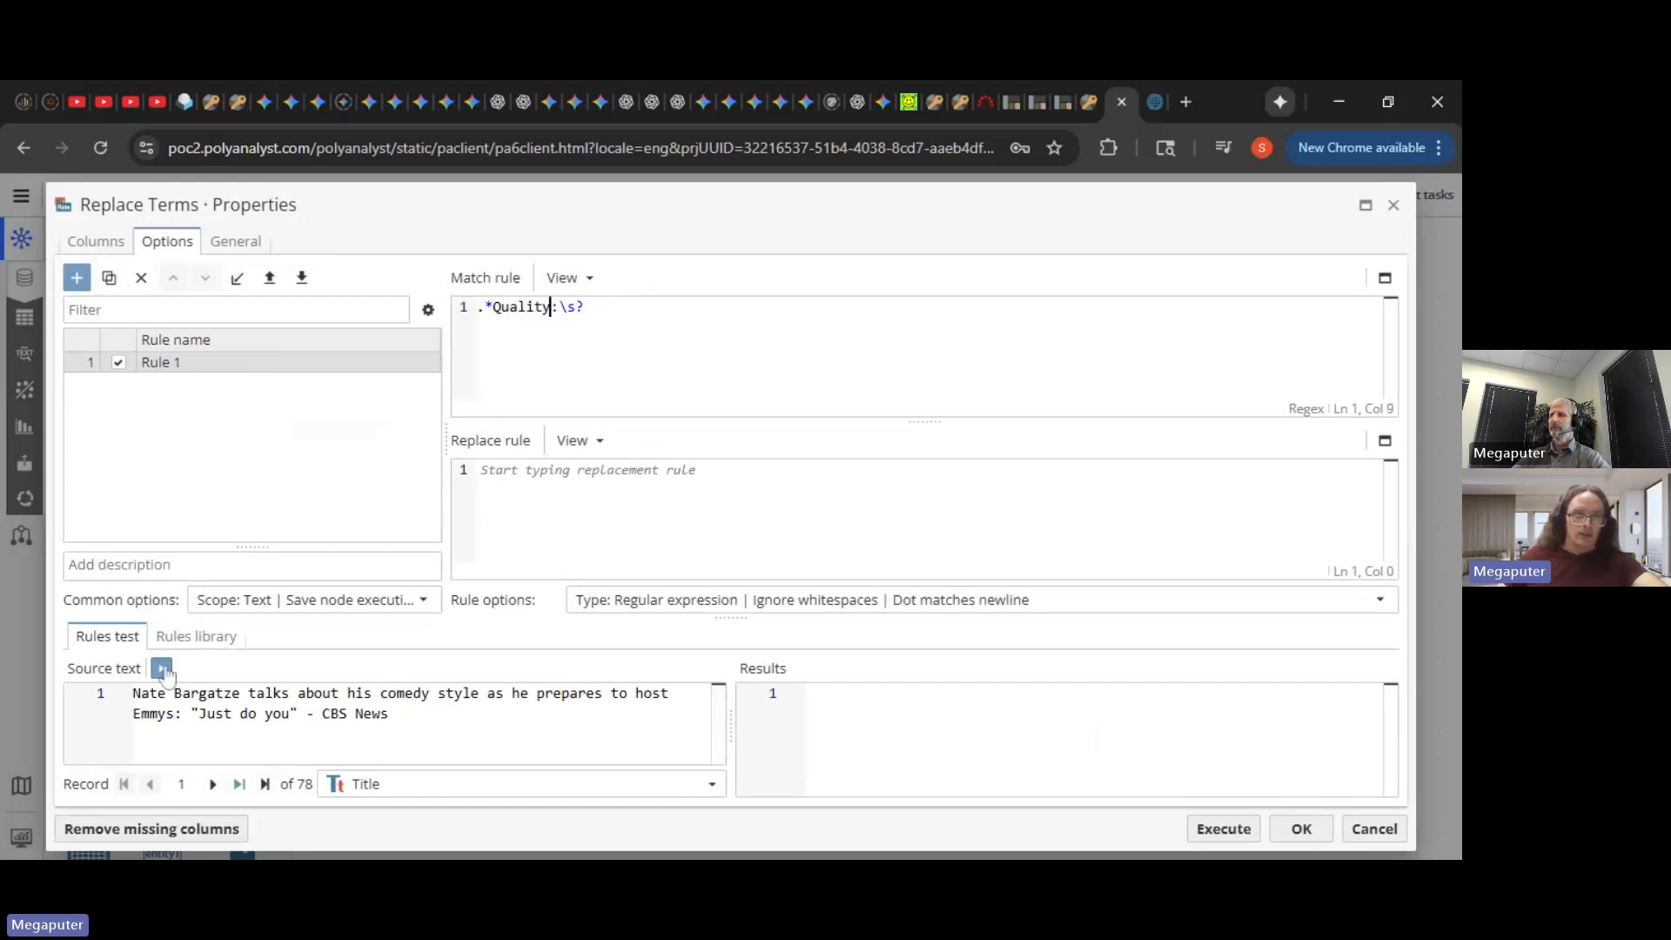
click(163, 669)
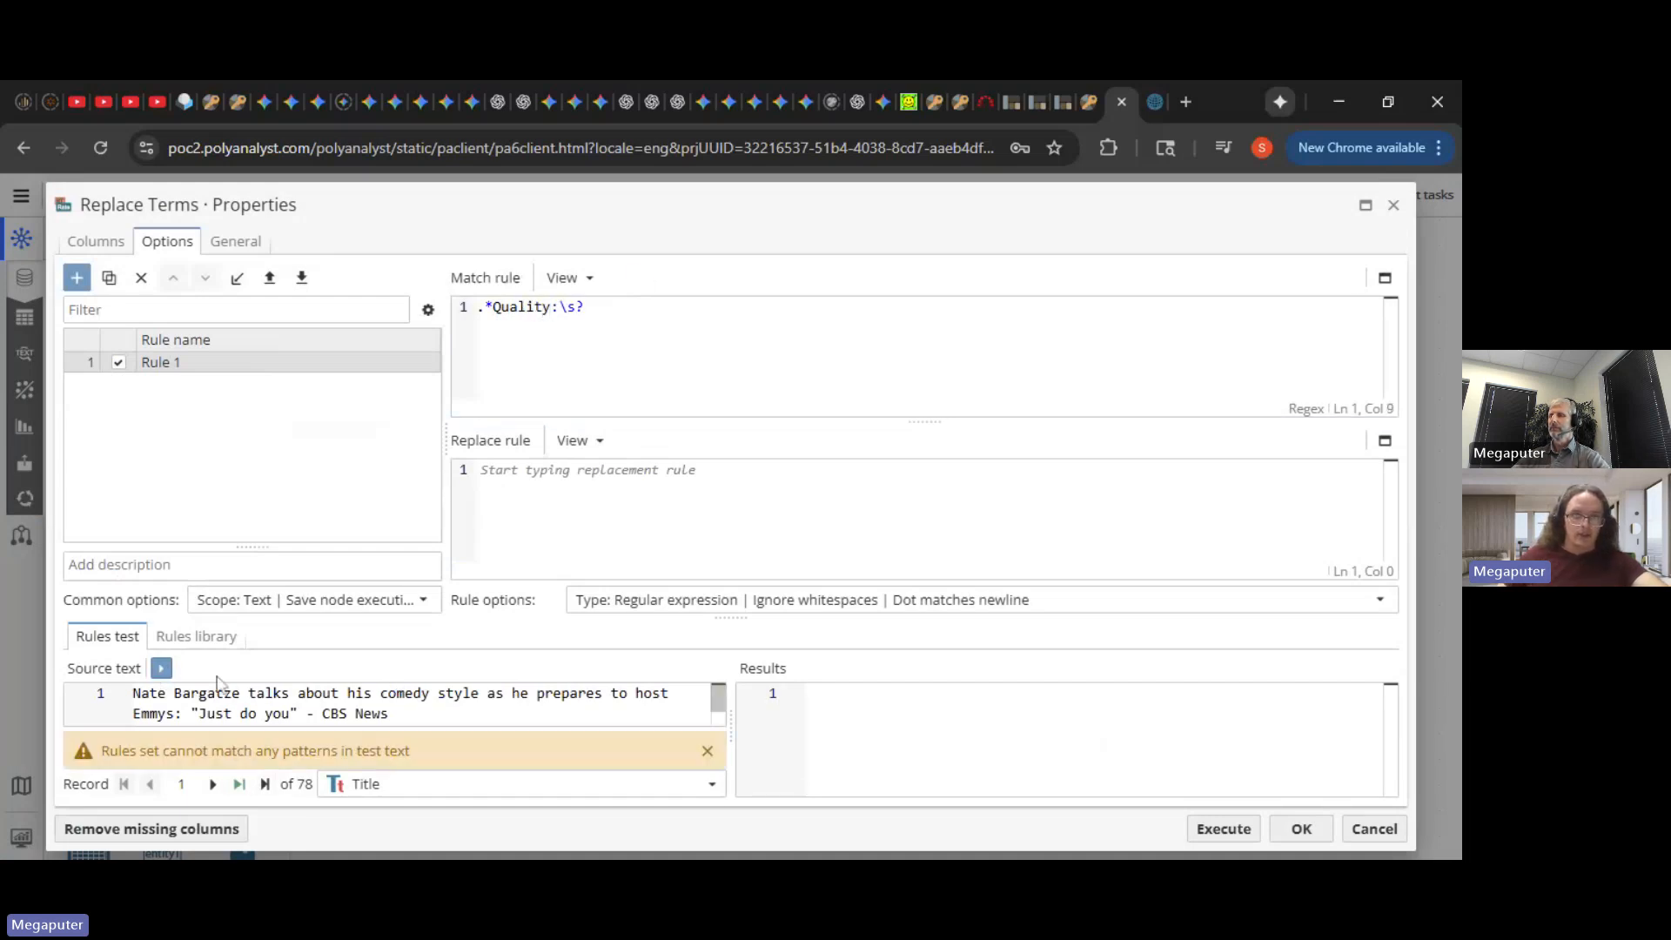
- Remove AI Answer (Joke) and the trial Prompt (Quality) column, leaving no input columns selected
click(92, 248)
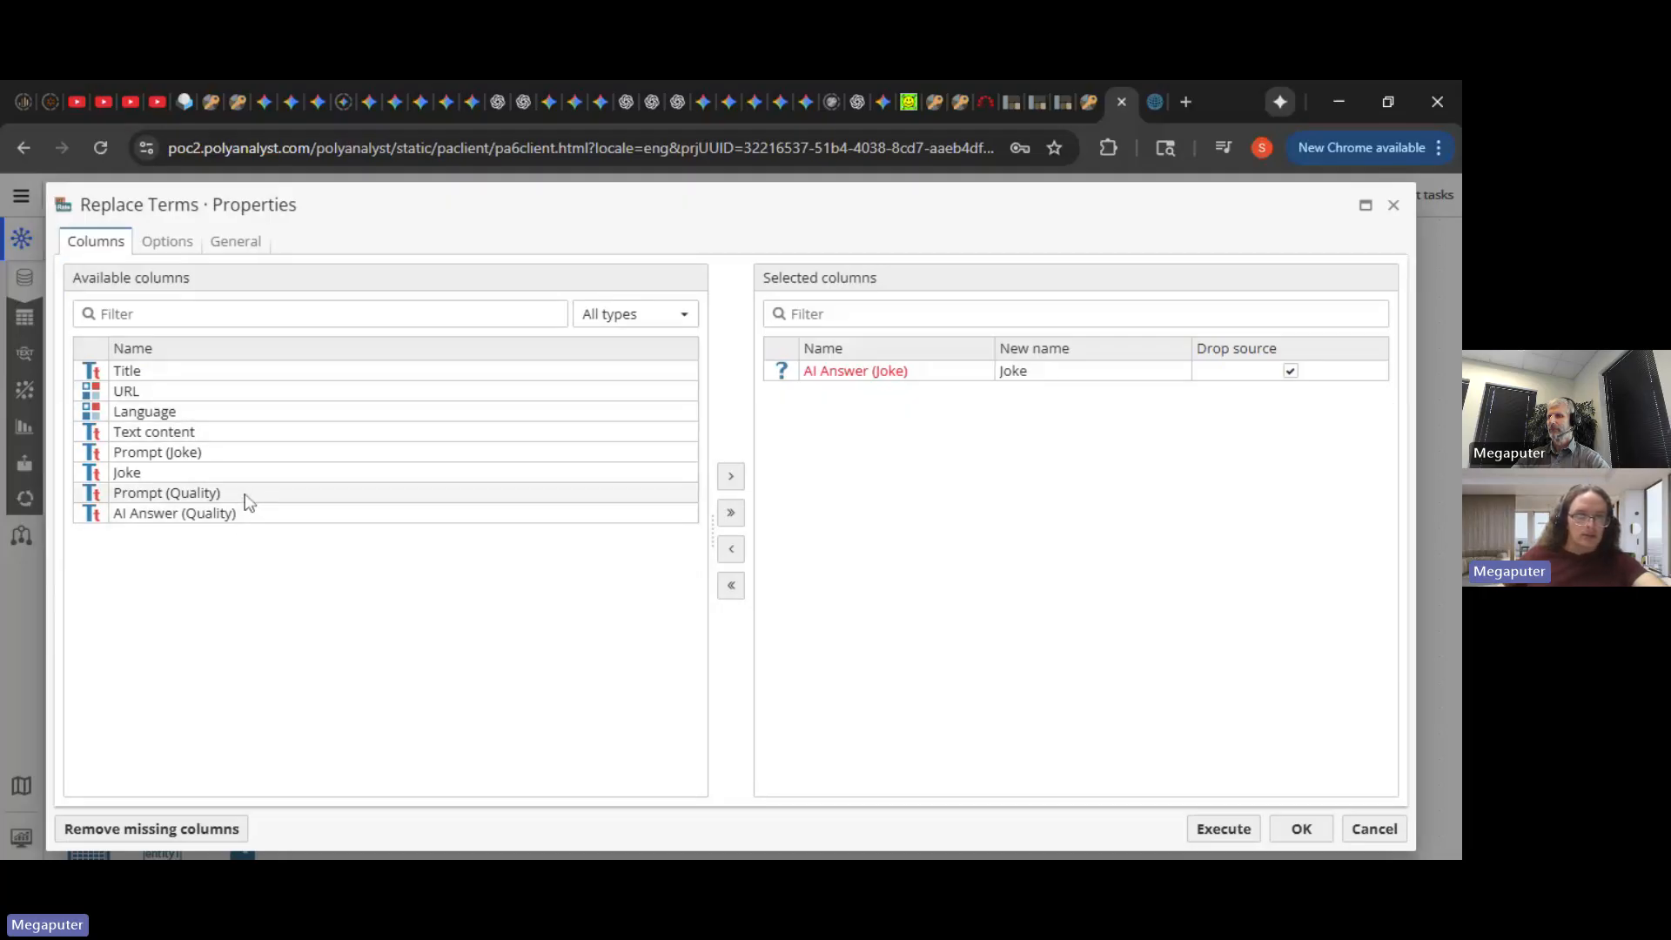
drag(248, 494, 944, 437)
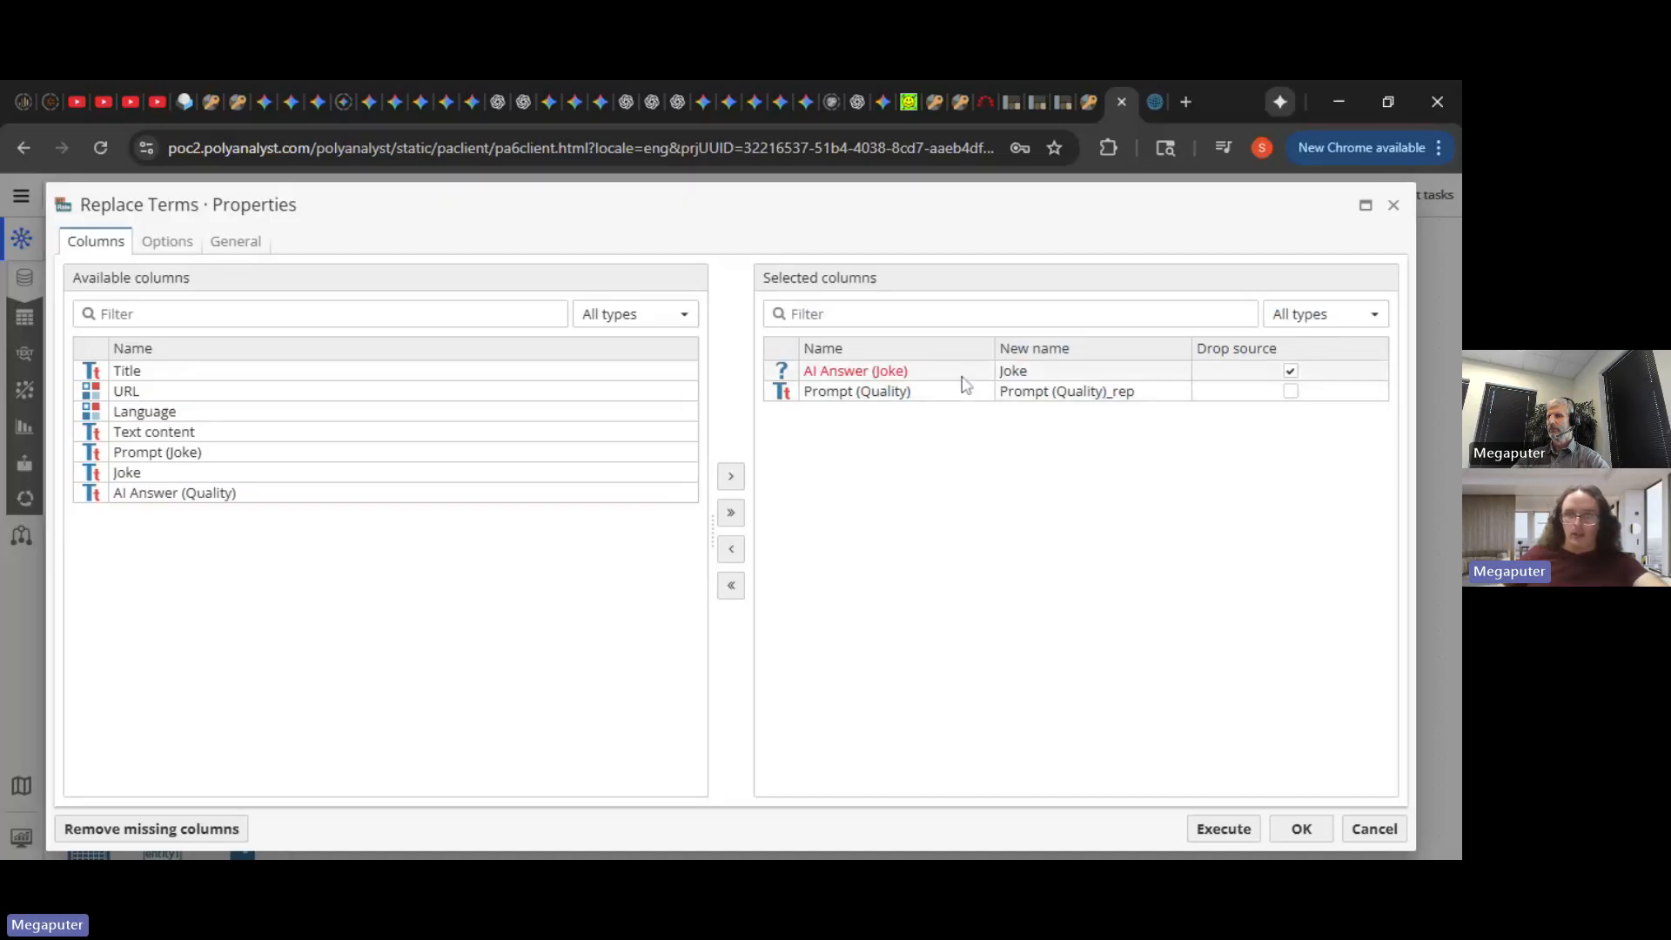
drag(962, 377, 522, 409)
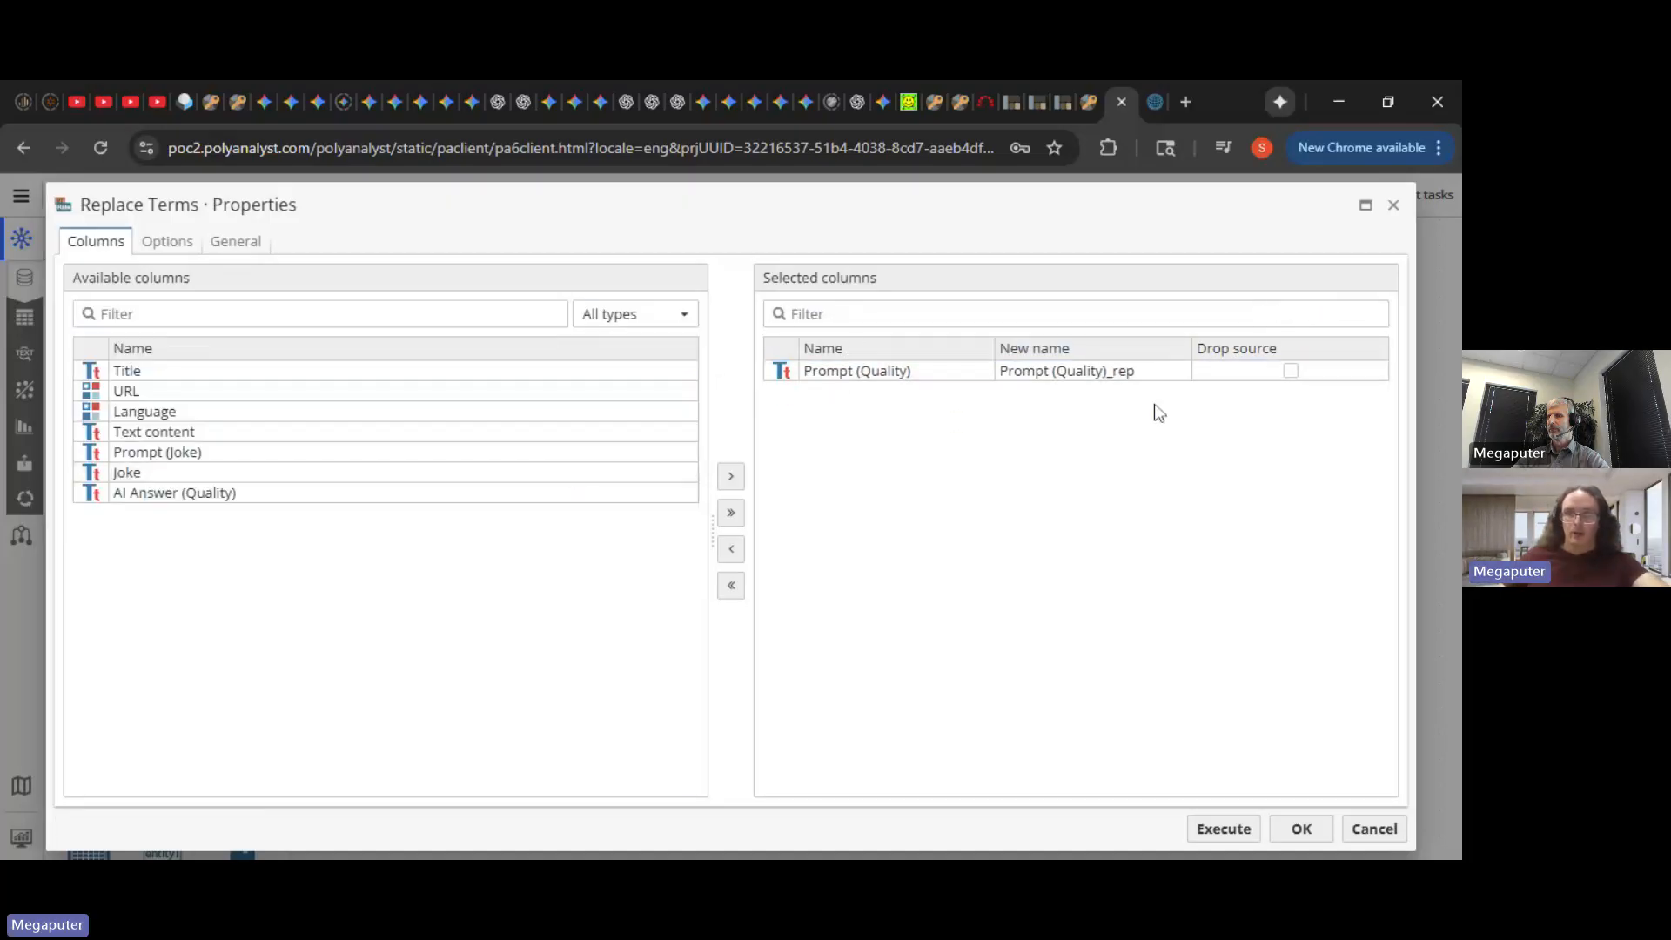
double_click(1145, 371)
text(Quality)
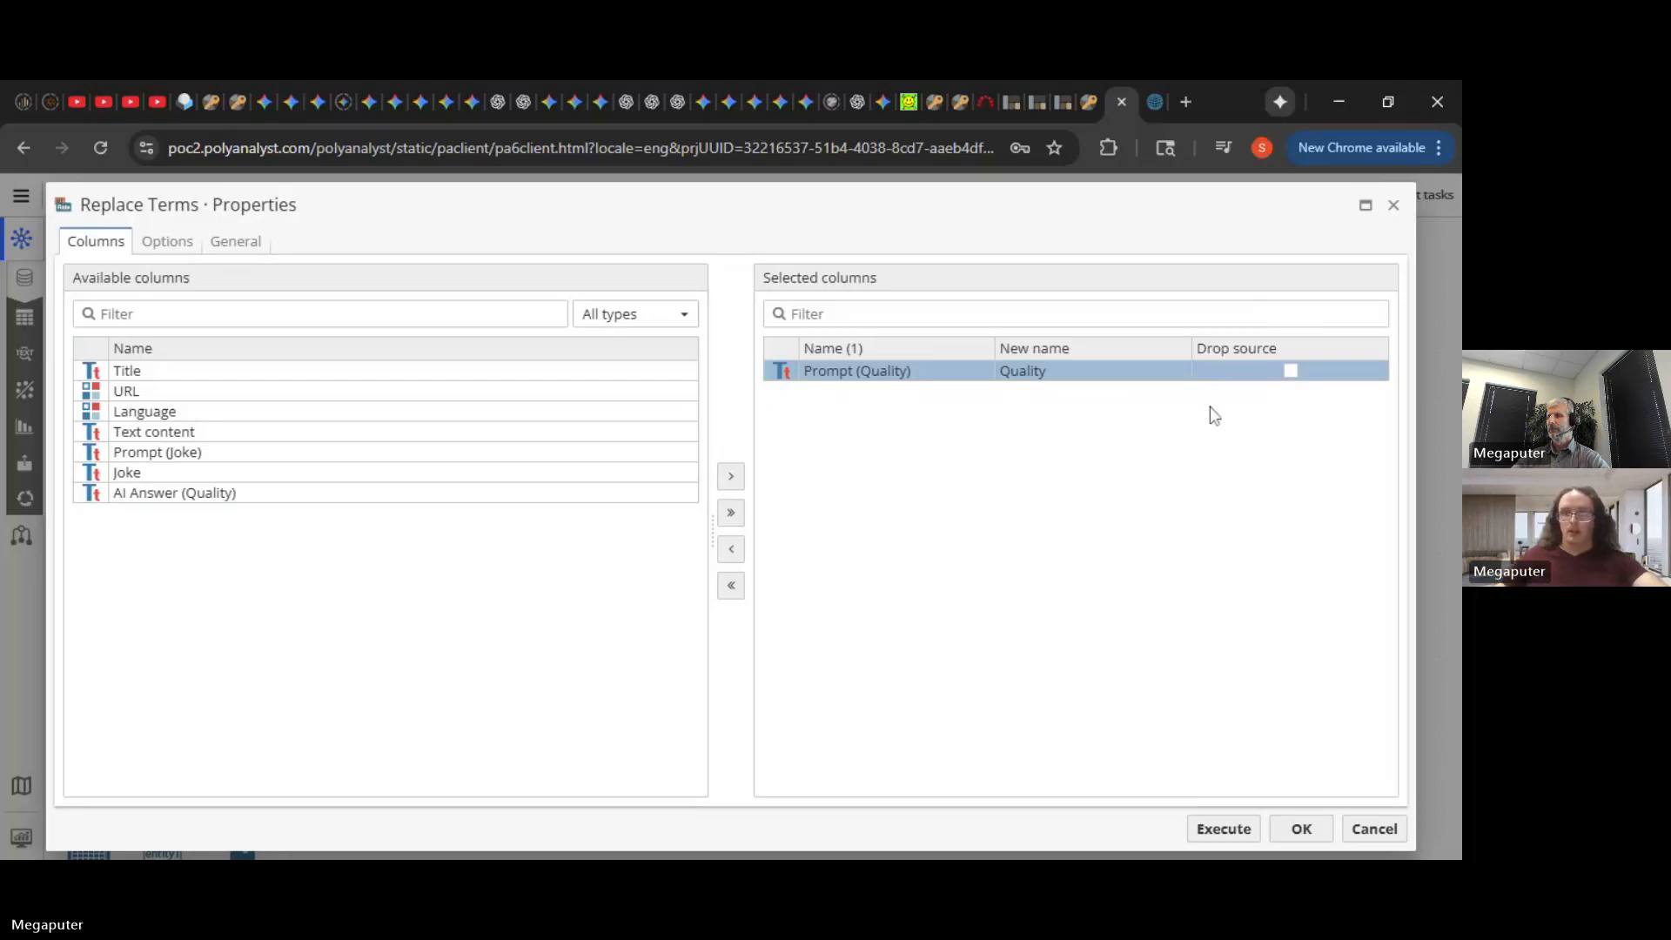
click(1292, 371)
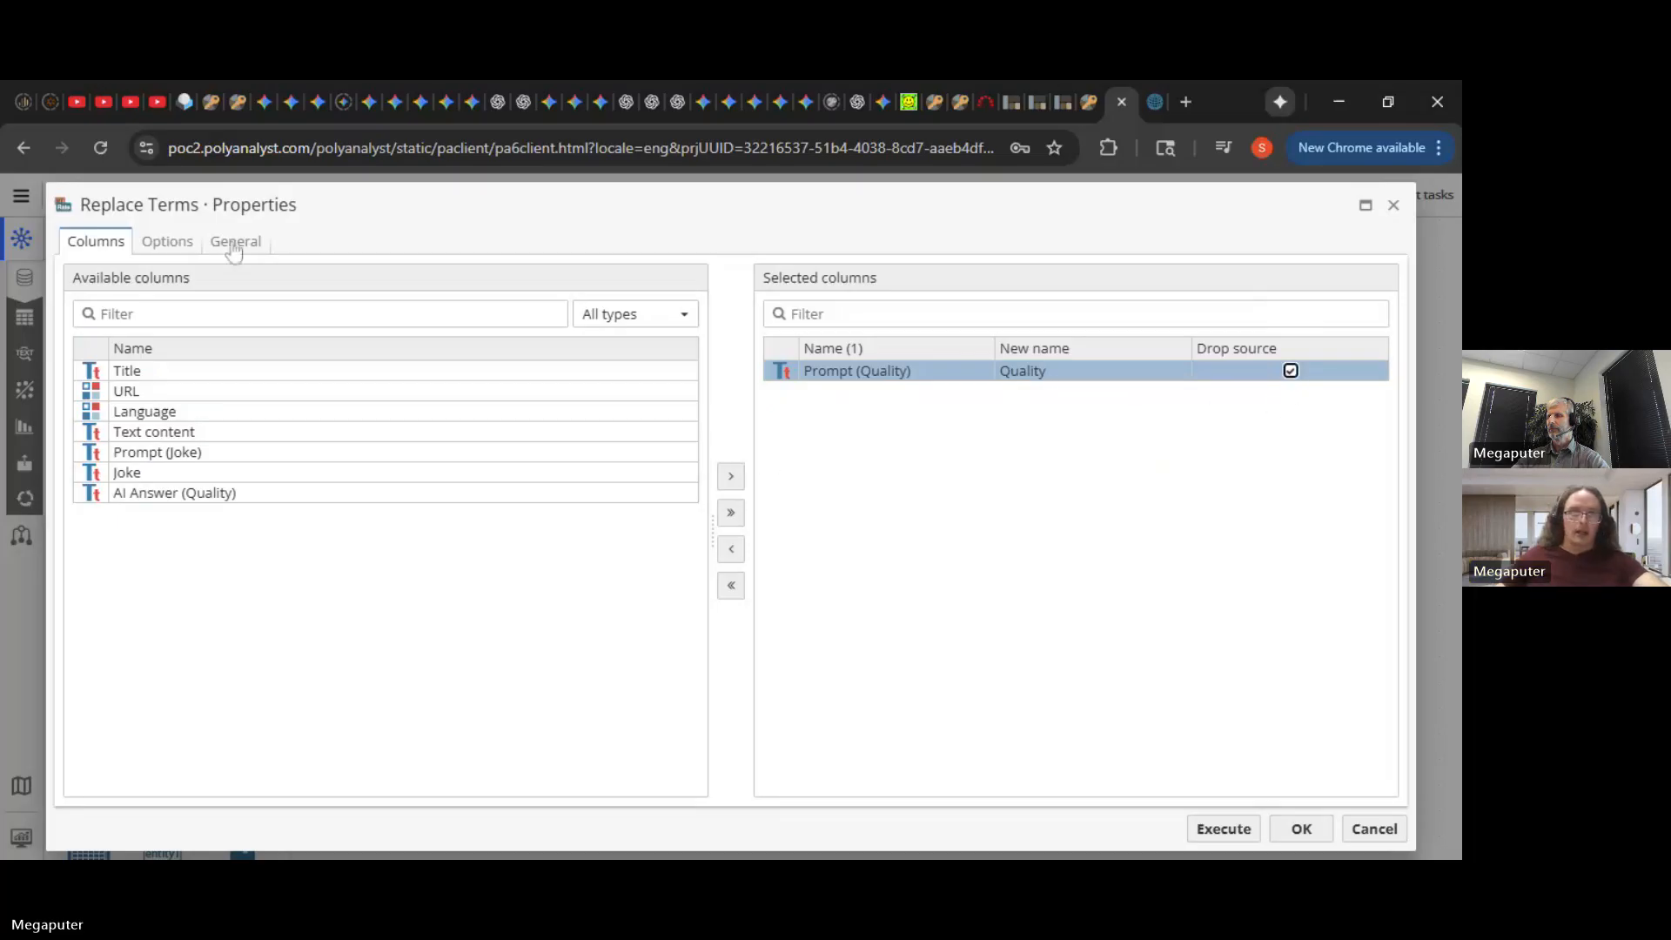
click(167, 241)
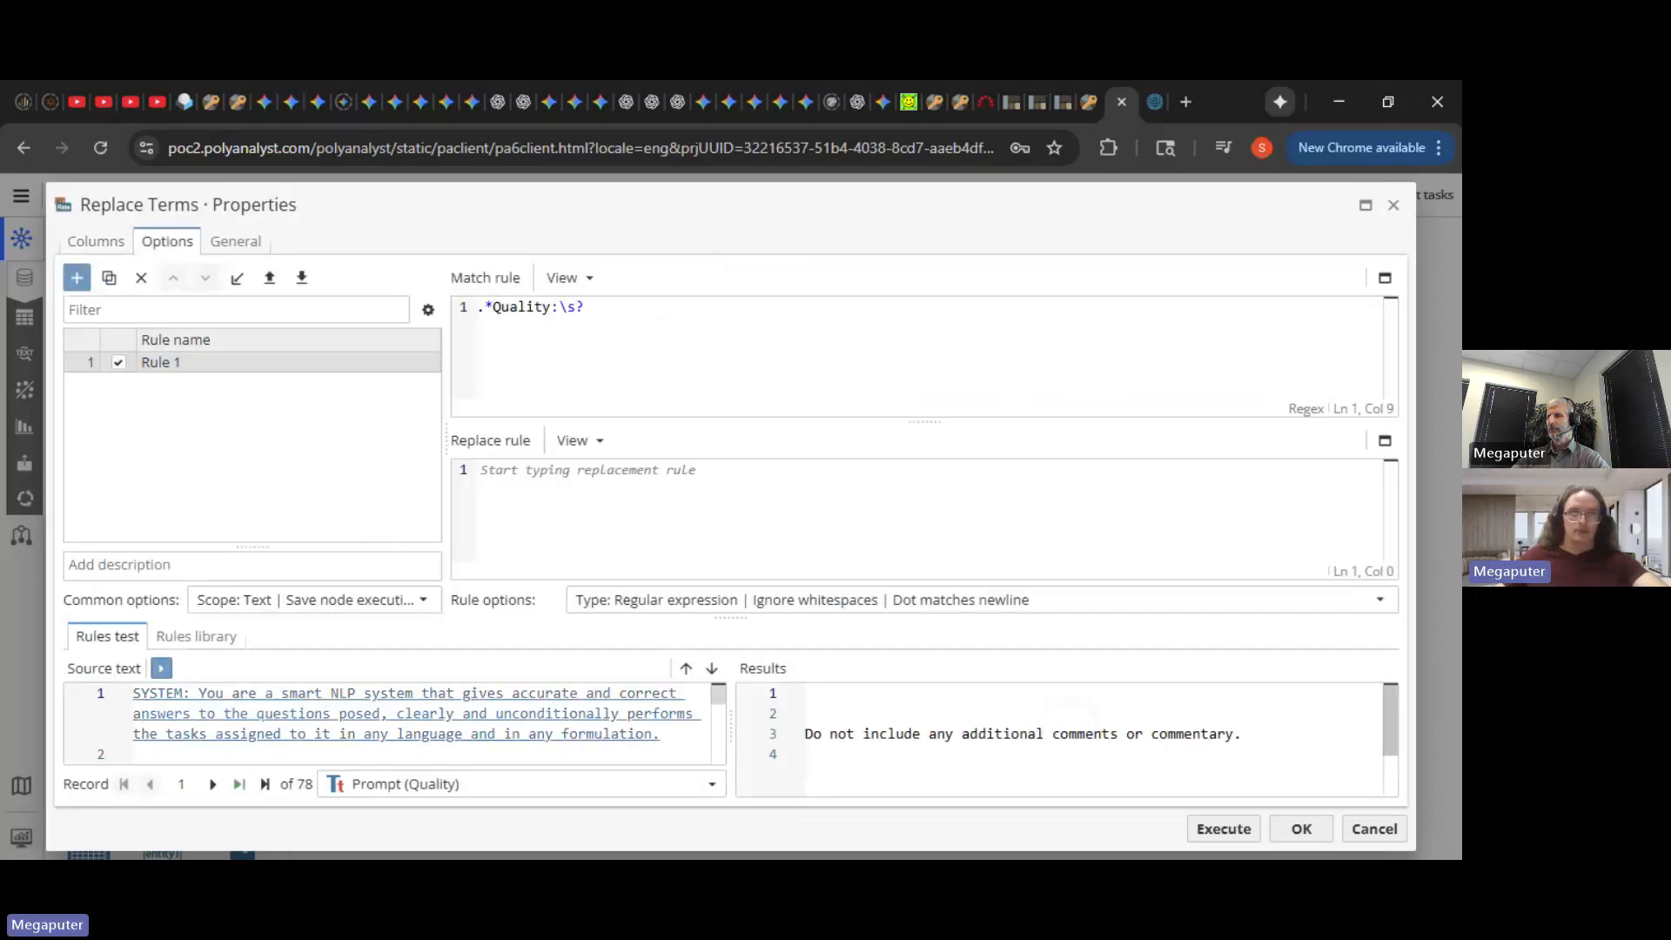
drag(722, 707, 715, 691)
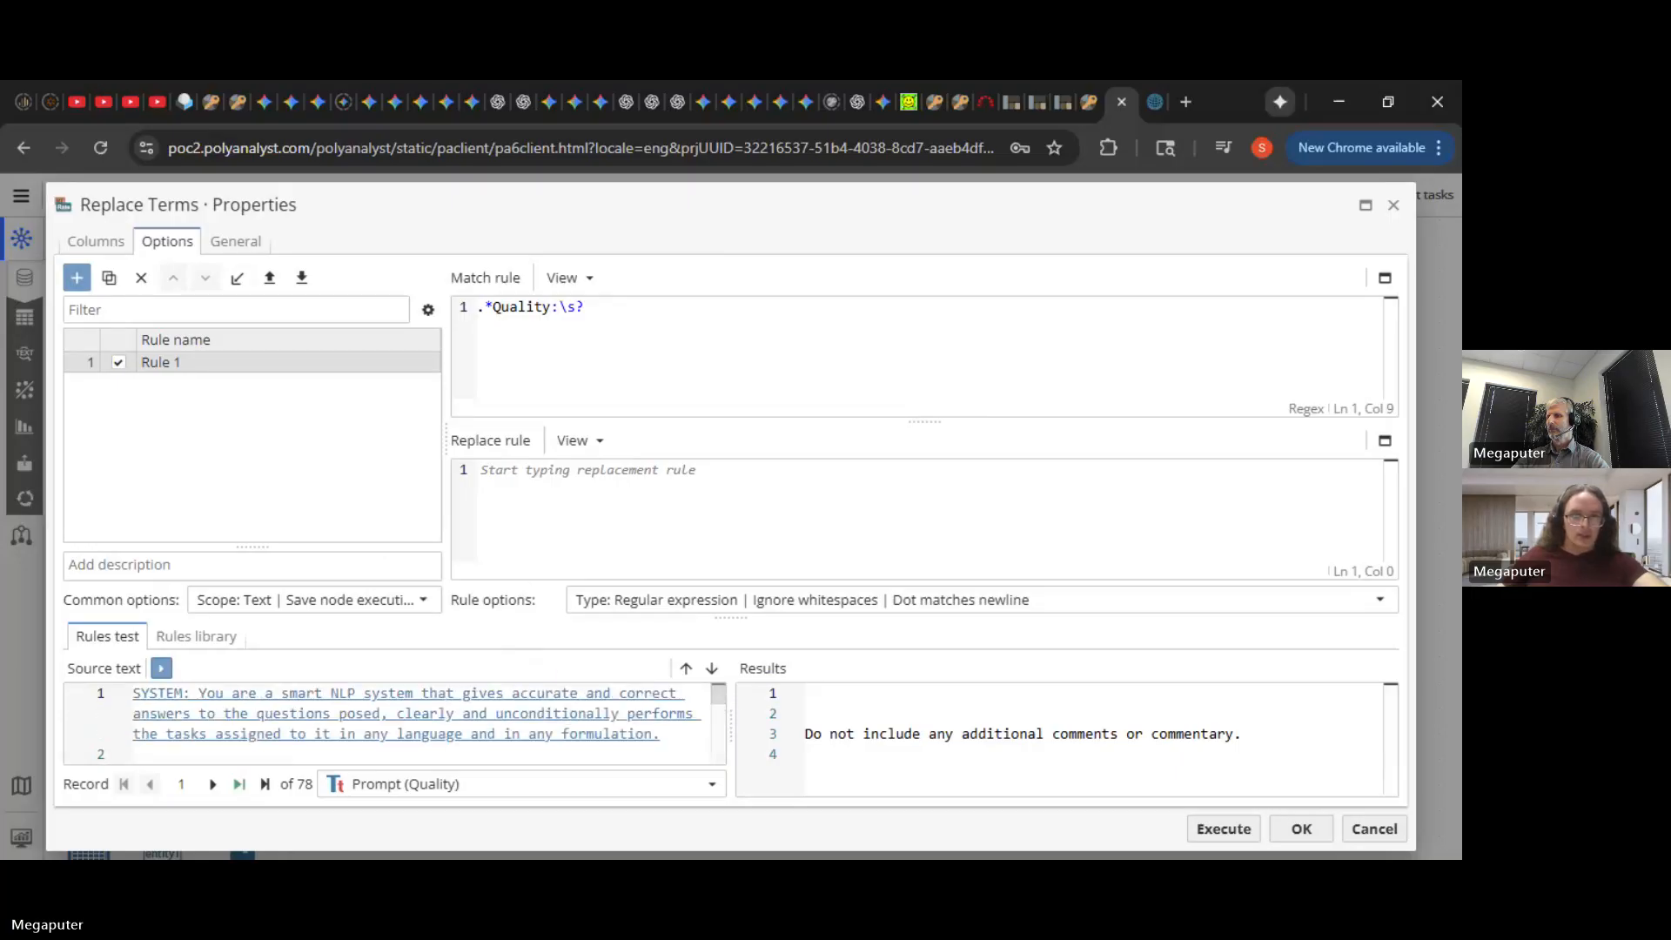
click(96, 241)
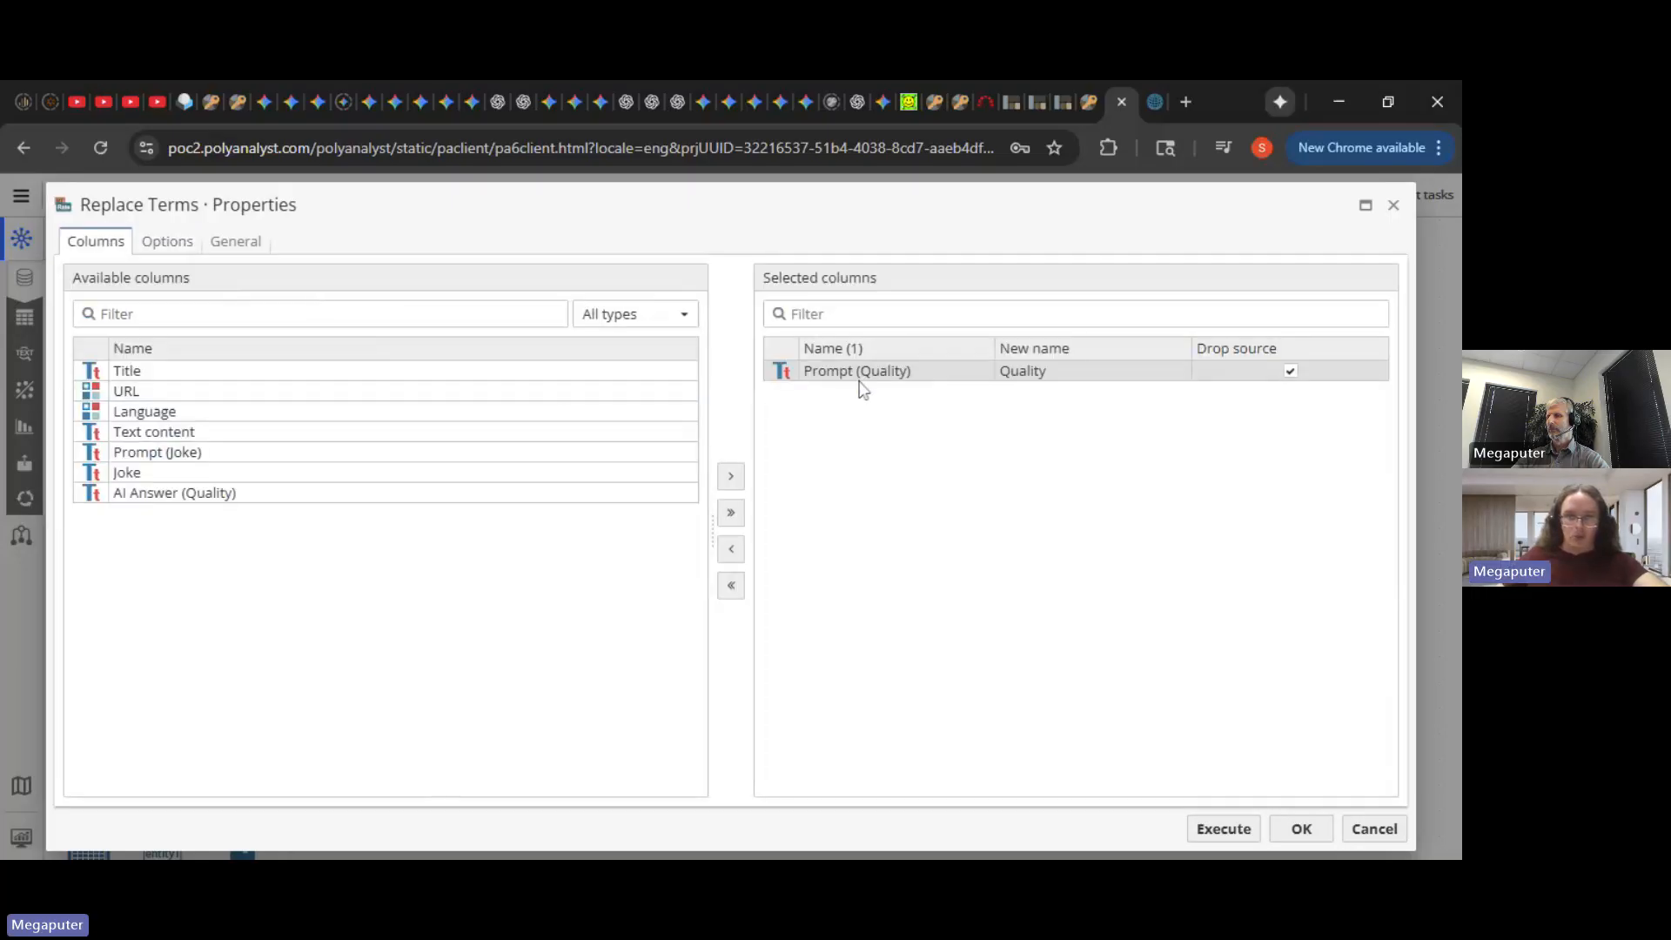
drag(860, 383, 274, 485)
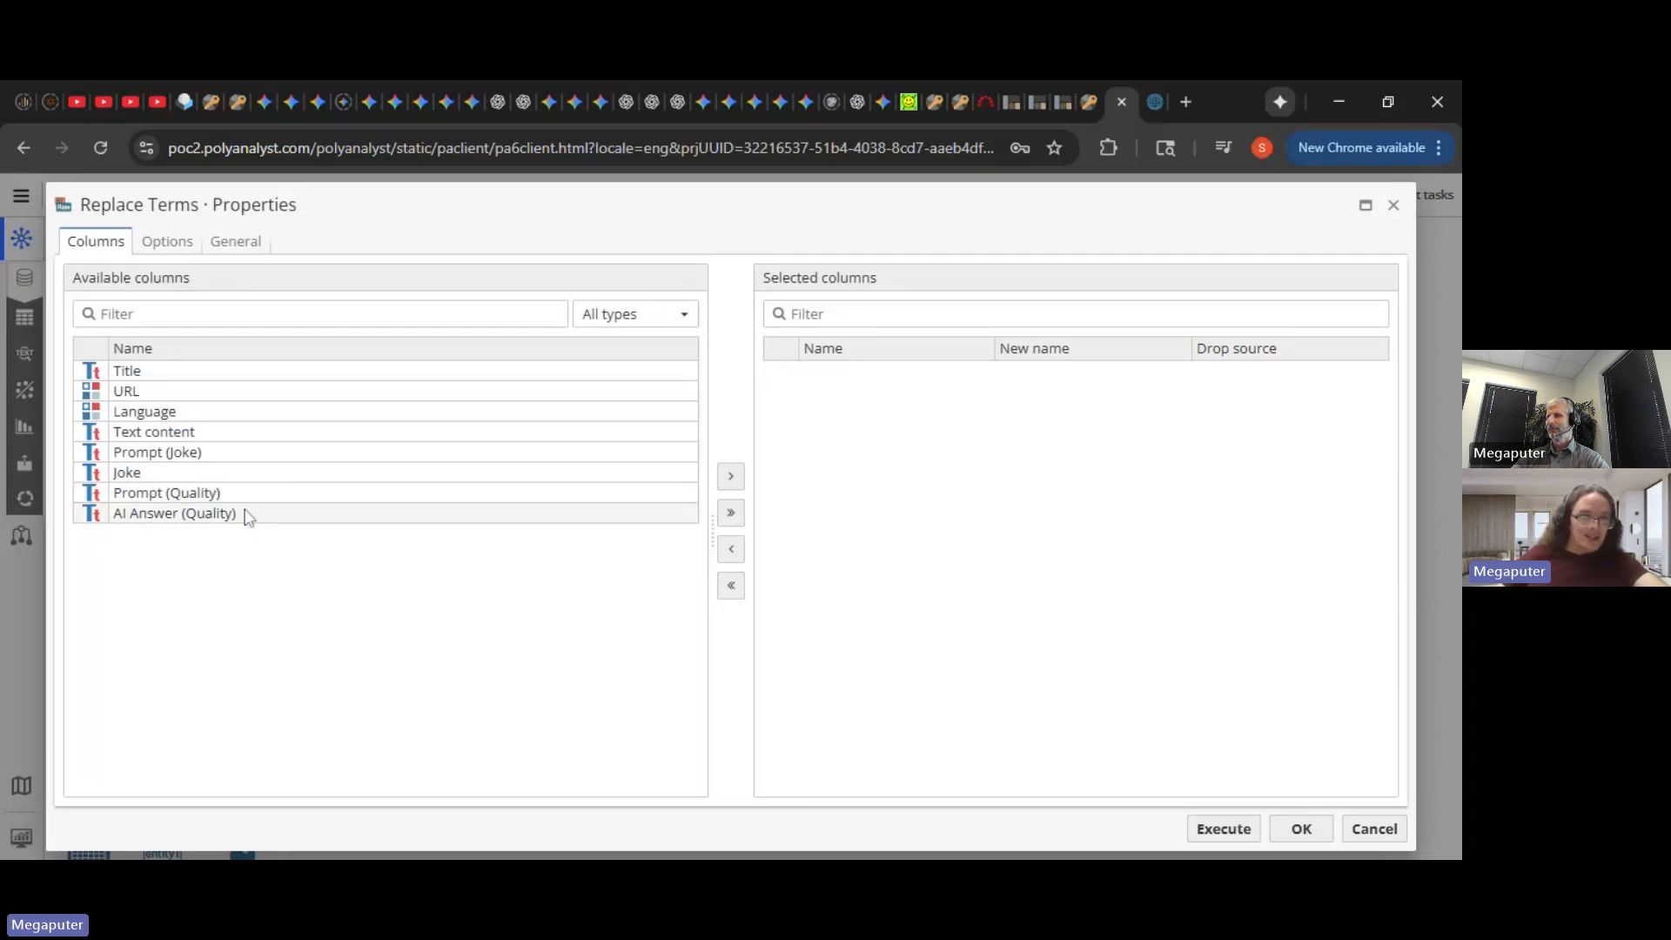
- Use AI Answer (Quality) as input, dropping the source column and naming the output Quality
click(247, 515)
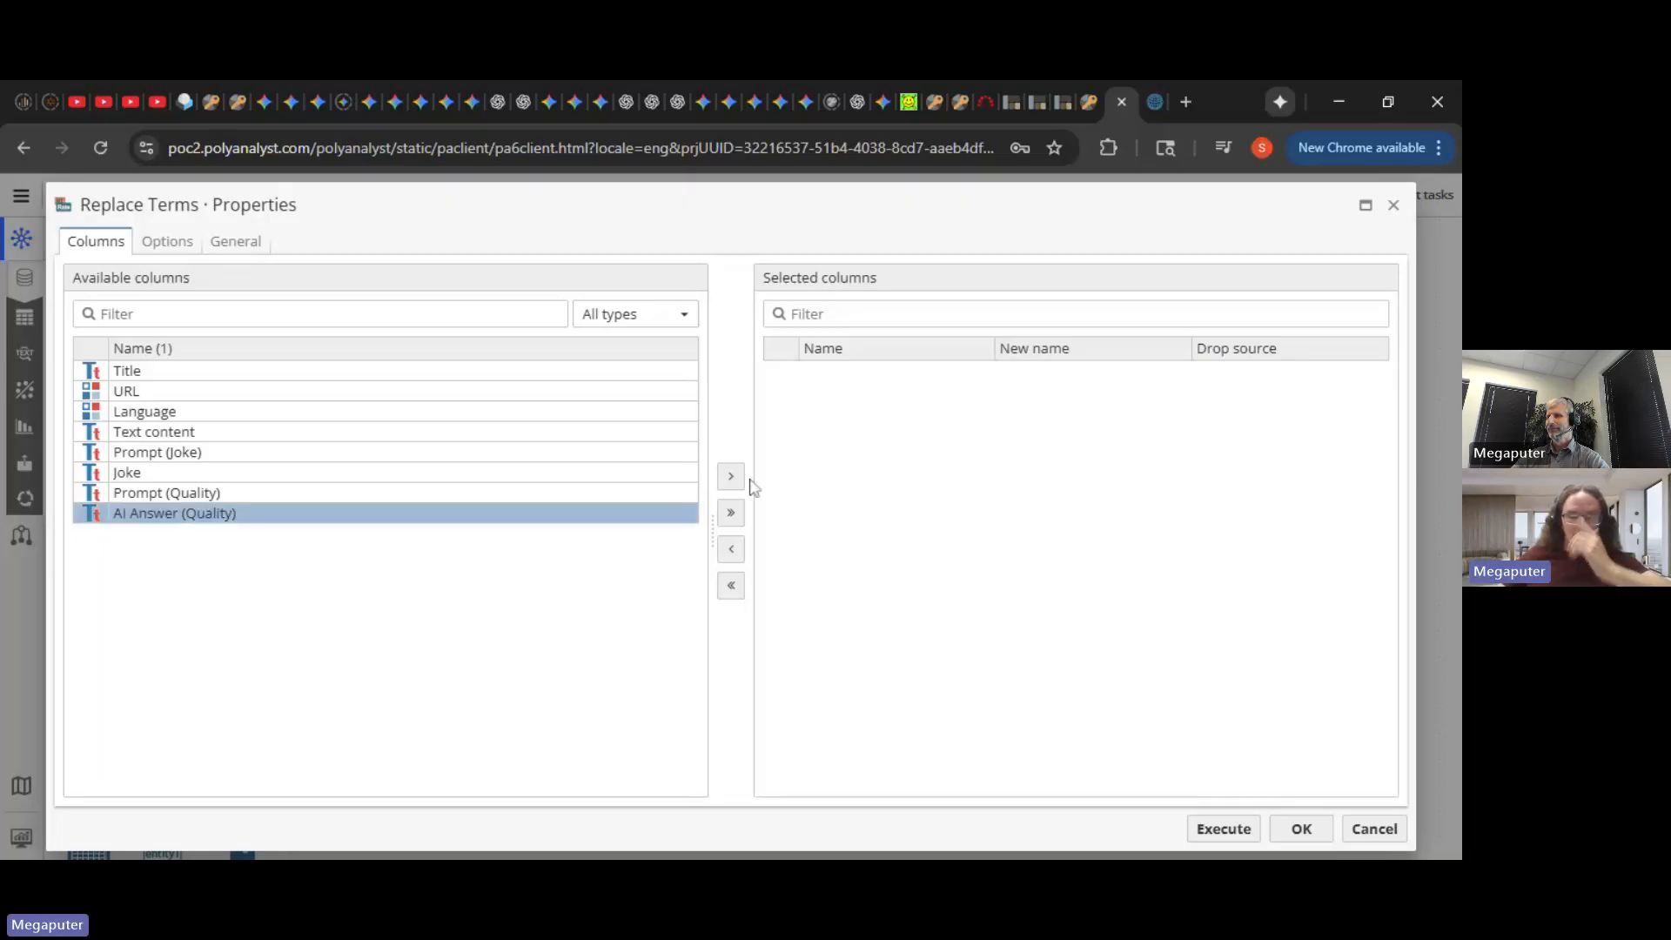
click(731, 476)
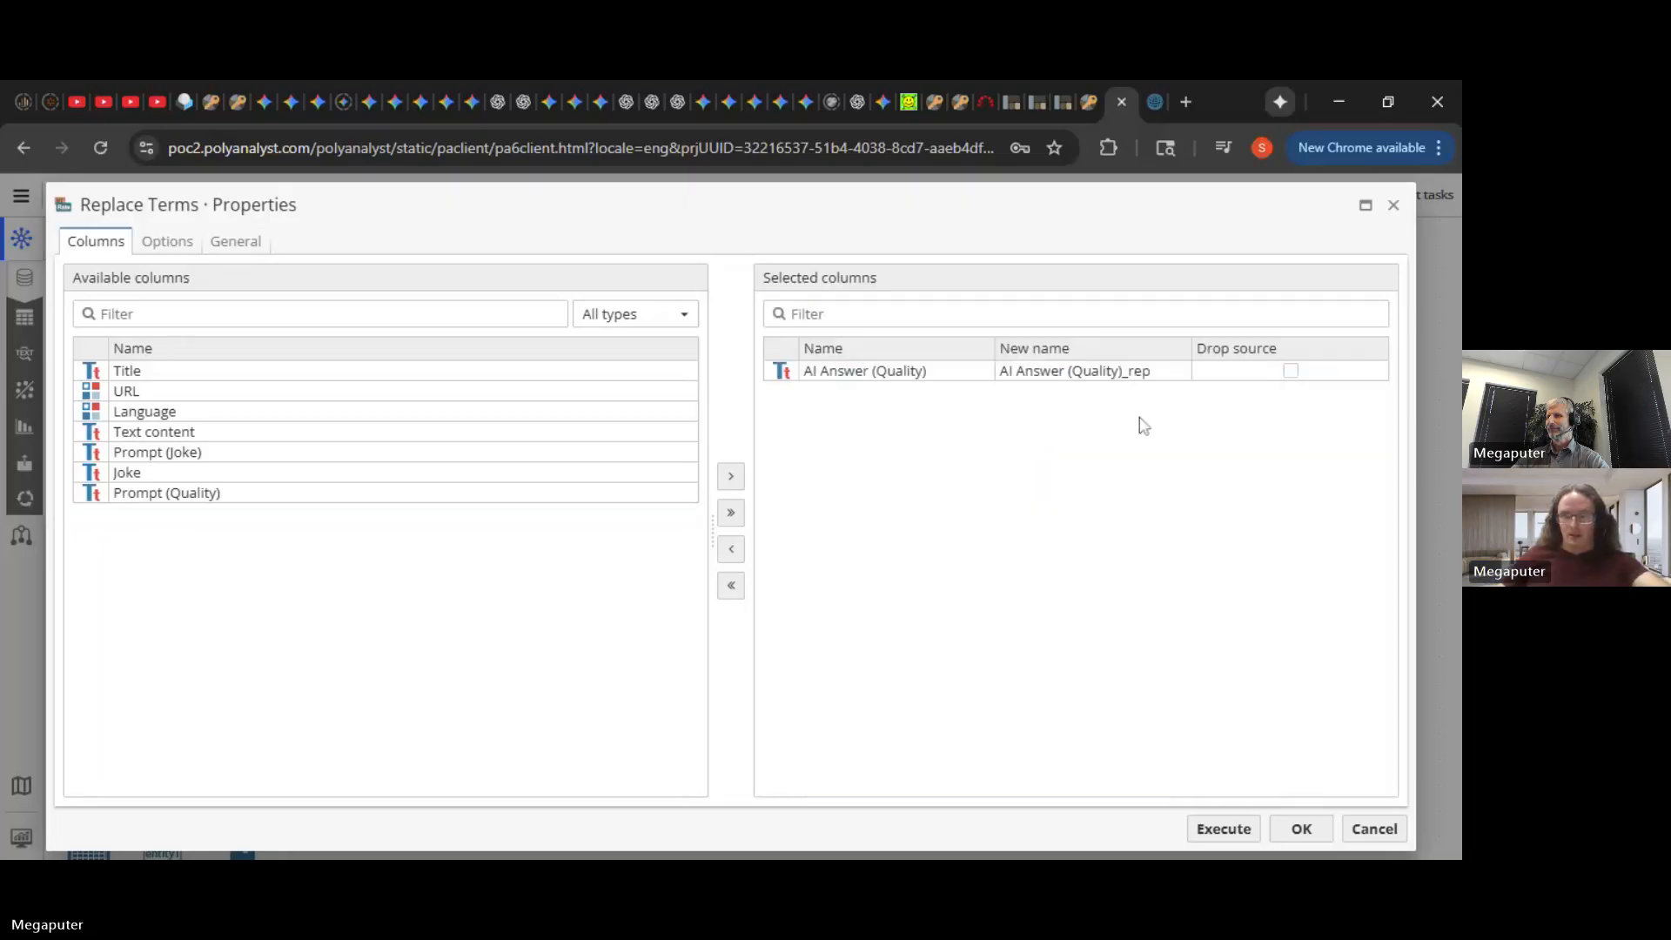
click(1291, 370)
click(1148, 373)
text(Quality)
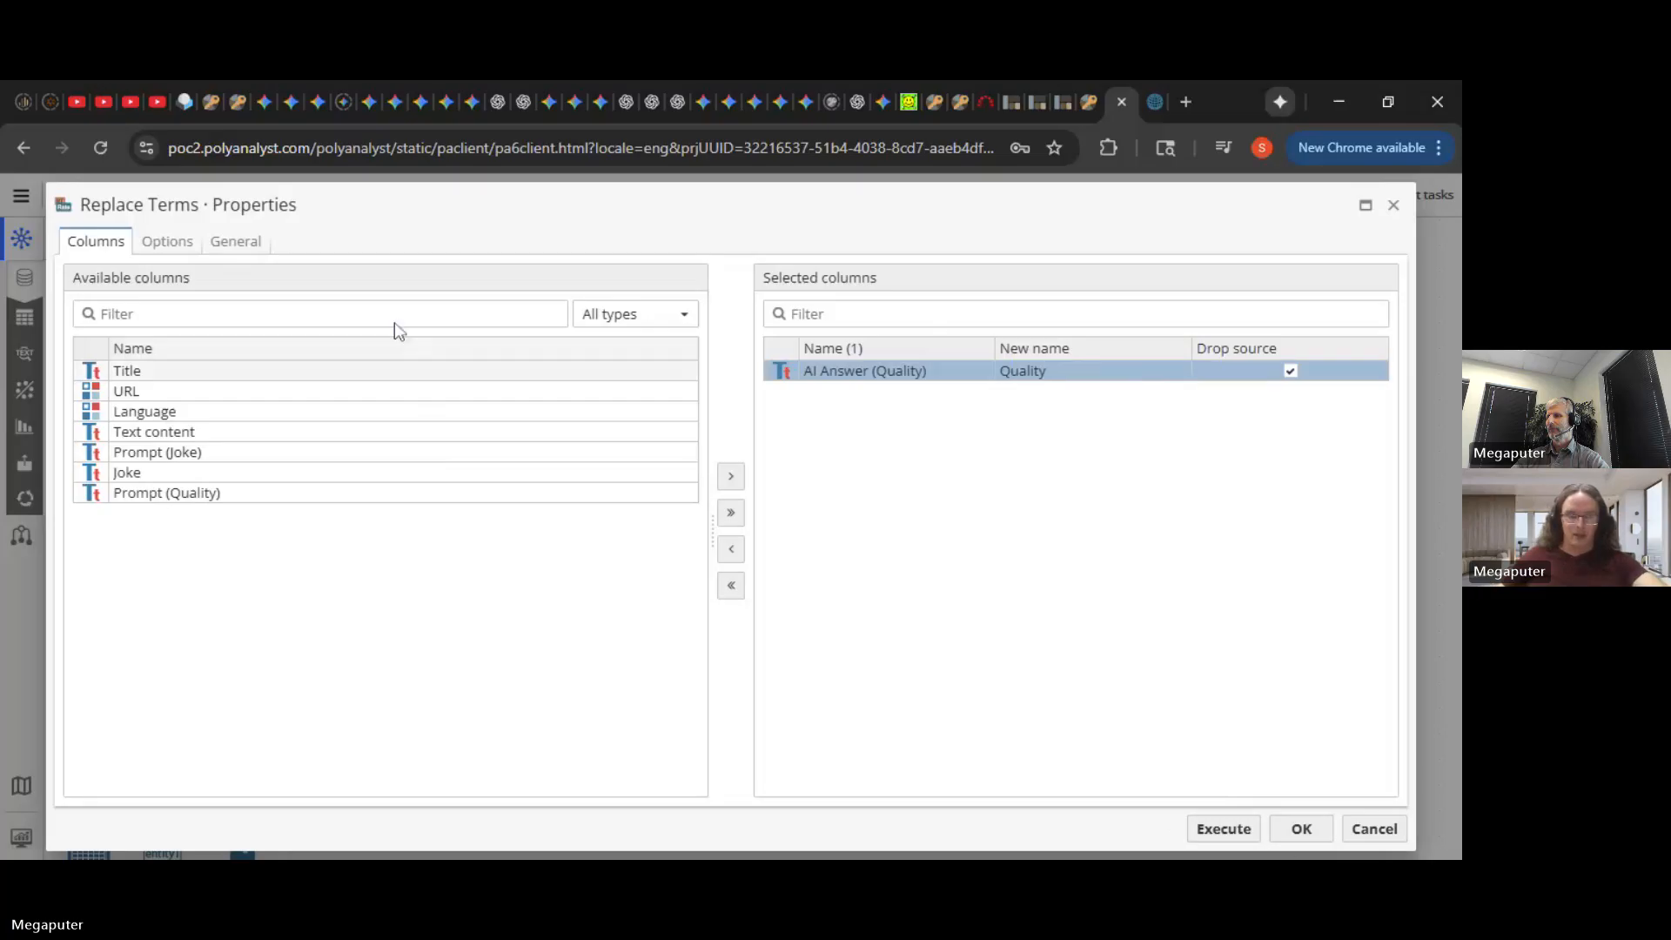
- Test the rule, which extracts High from the sample, then execute the node
click(171, 247)
click(161, 668)
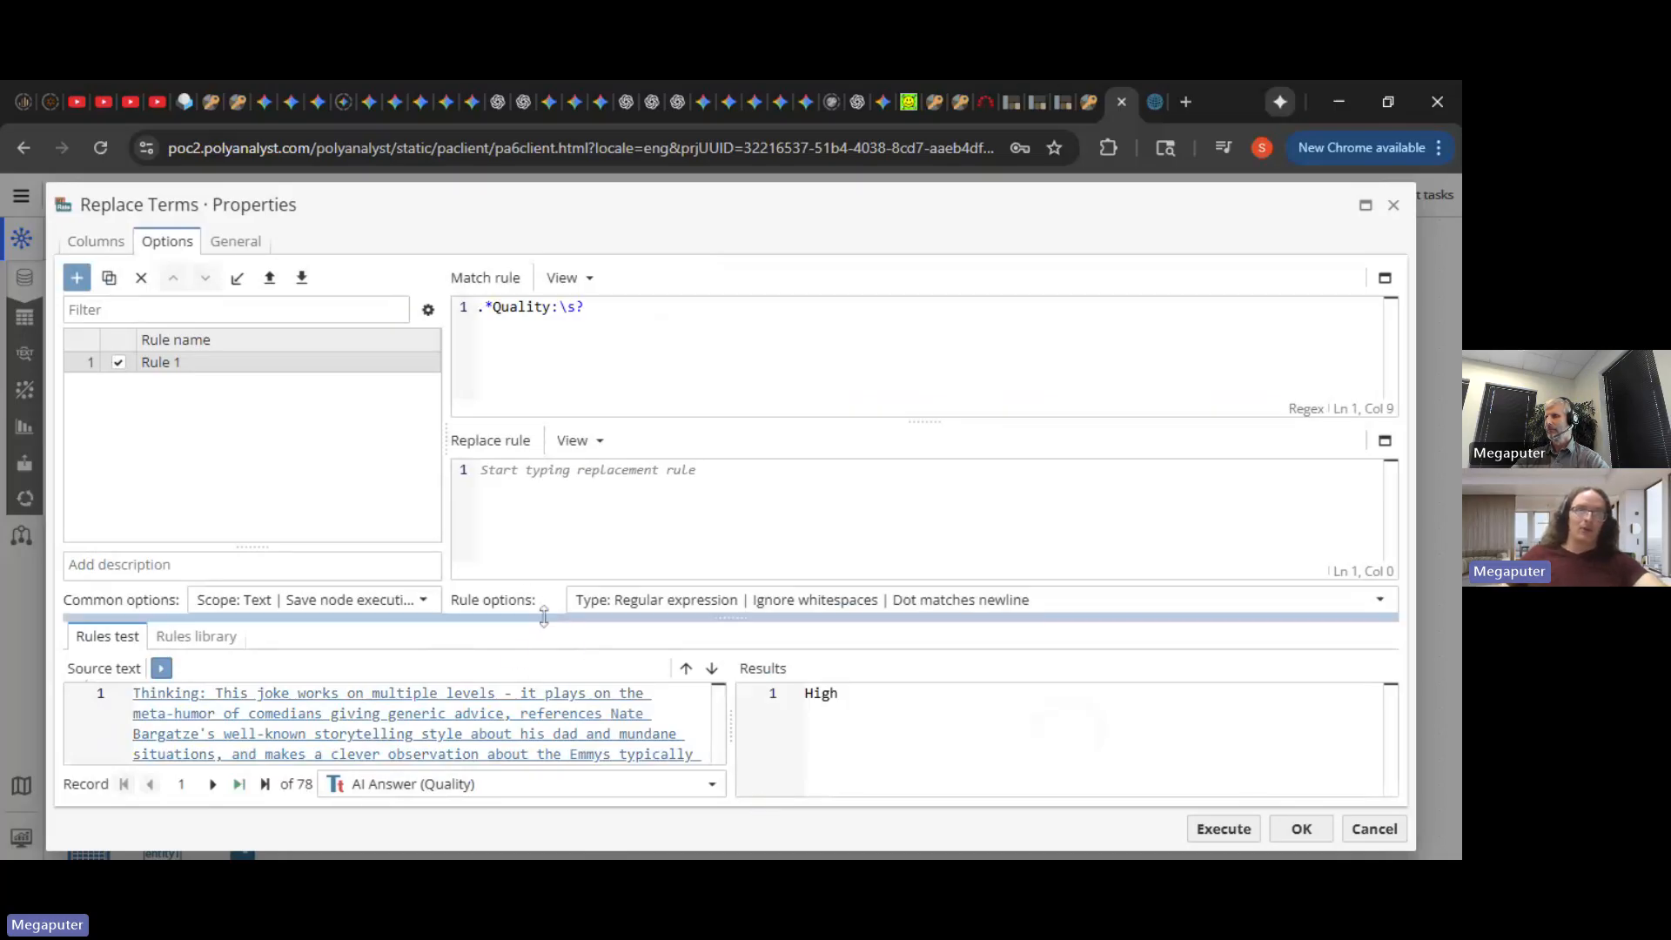
drag(543, 618, 547, 579)
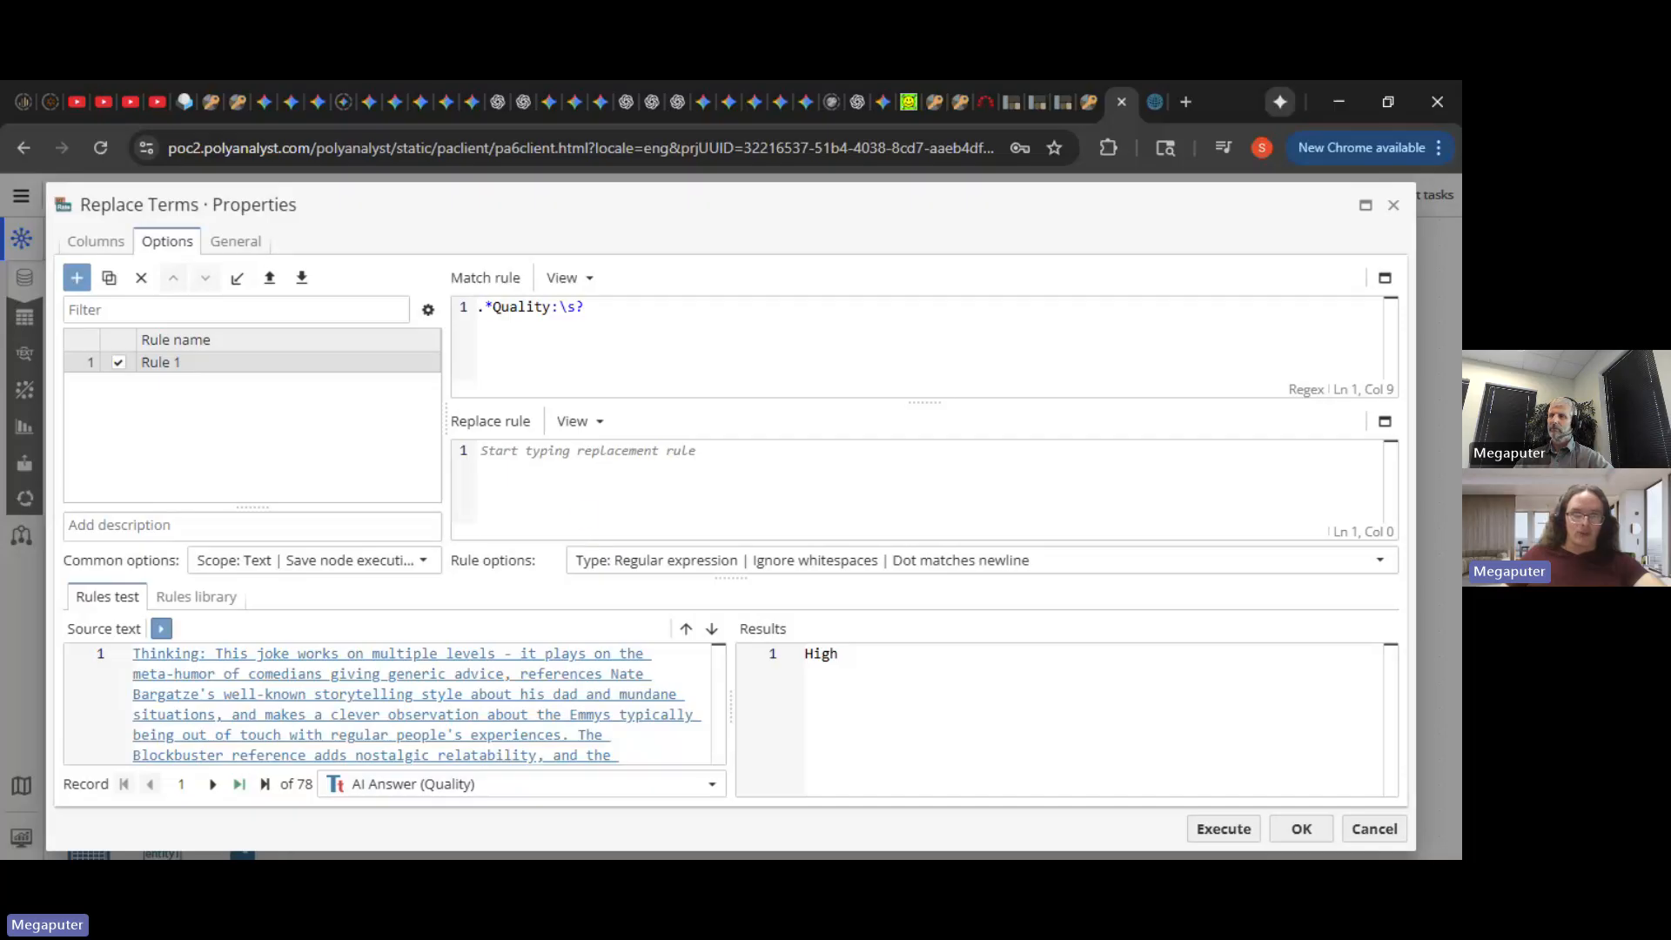
click(1224, 828)
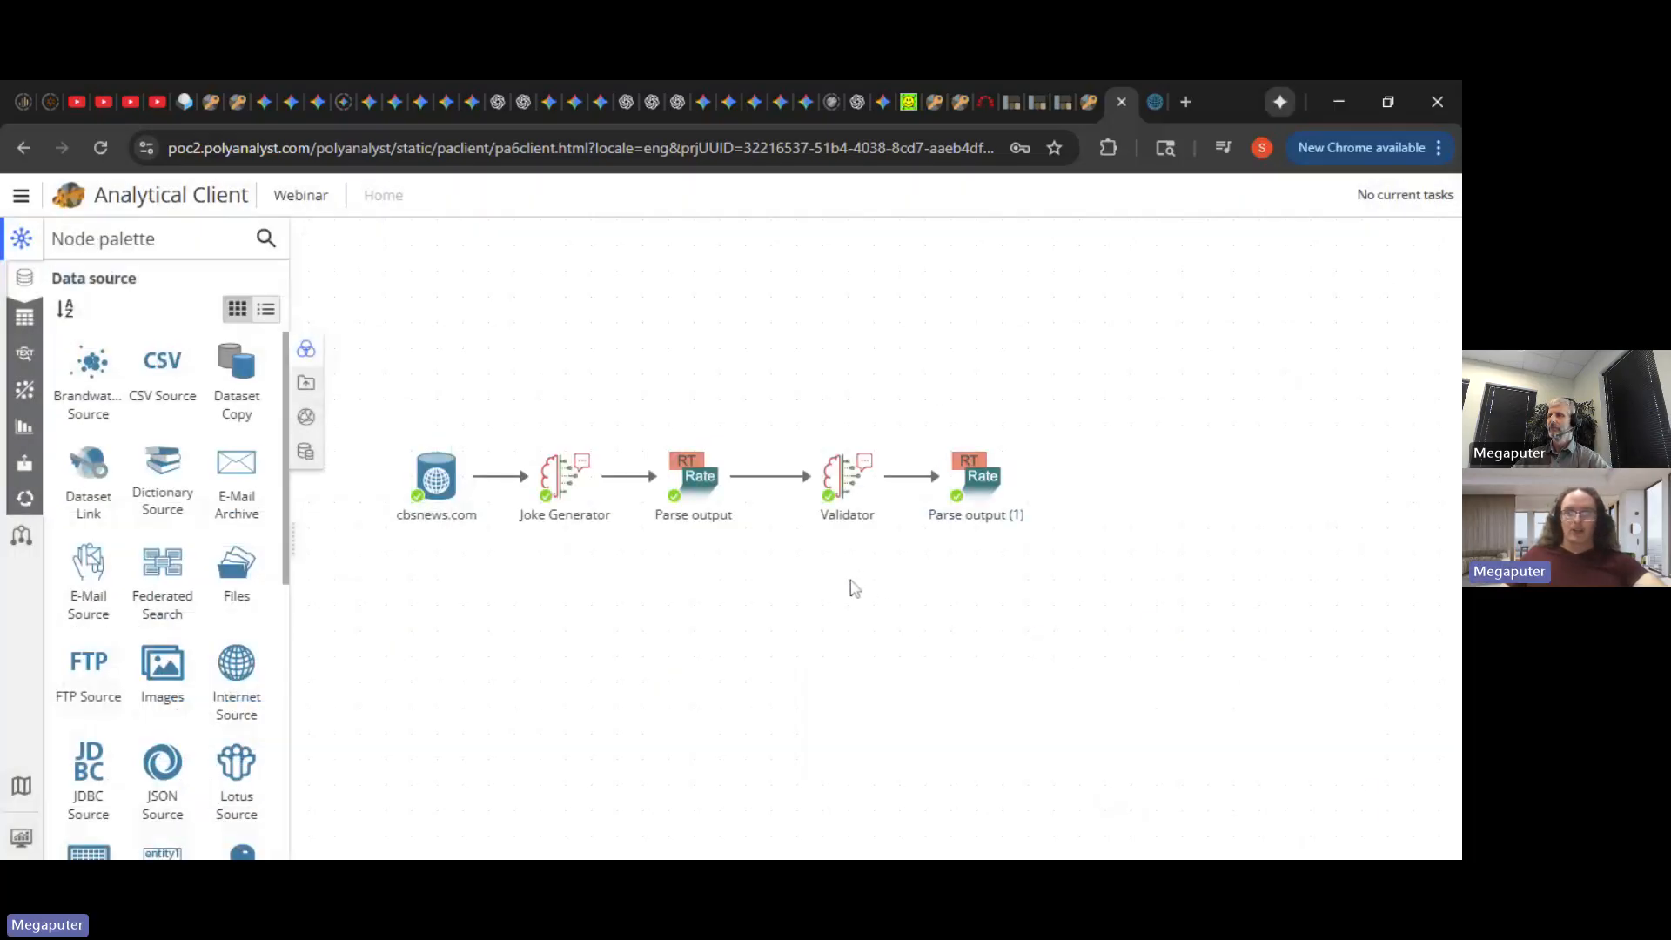
- Shift Validator and Parse output (1) left, then check the Quality column in Parse output (1)'s results
drag(812, 555, 956, 483)
click(1061, 478)
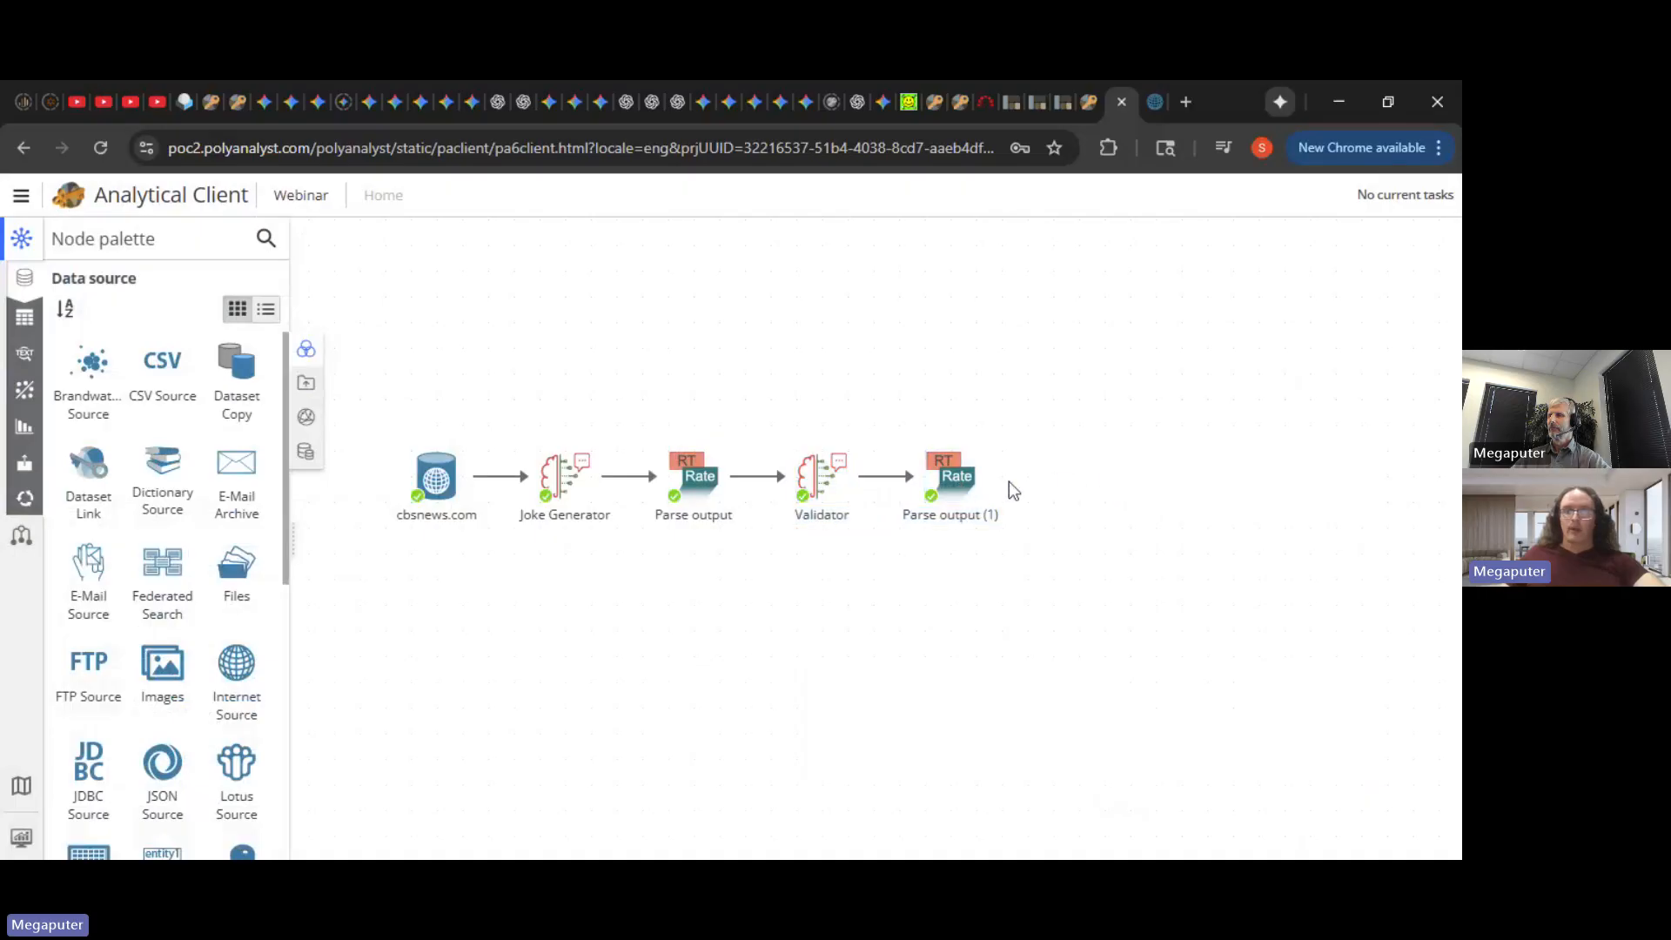
click(956, 482)
double_click(958, 487)
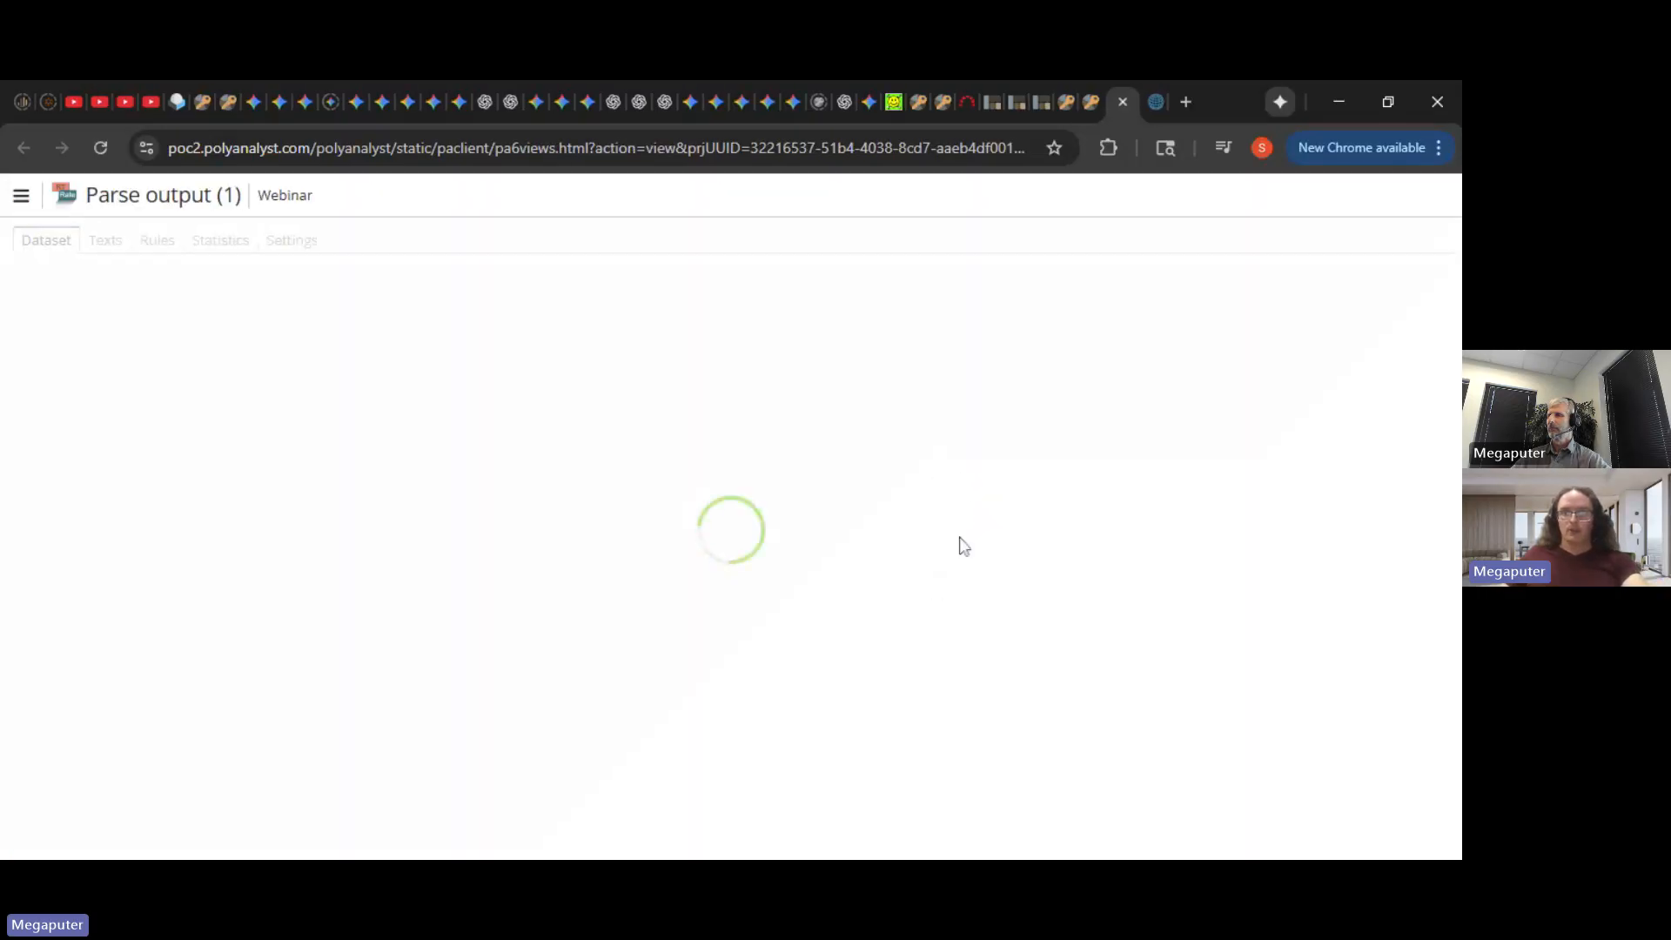
drag(740, 799, 1449, 733)
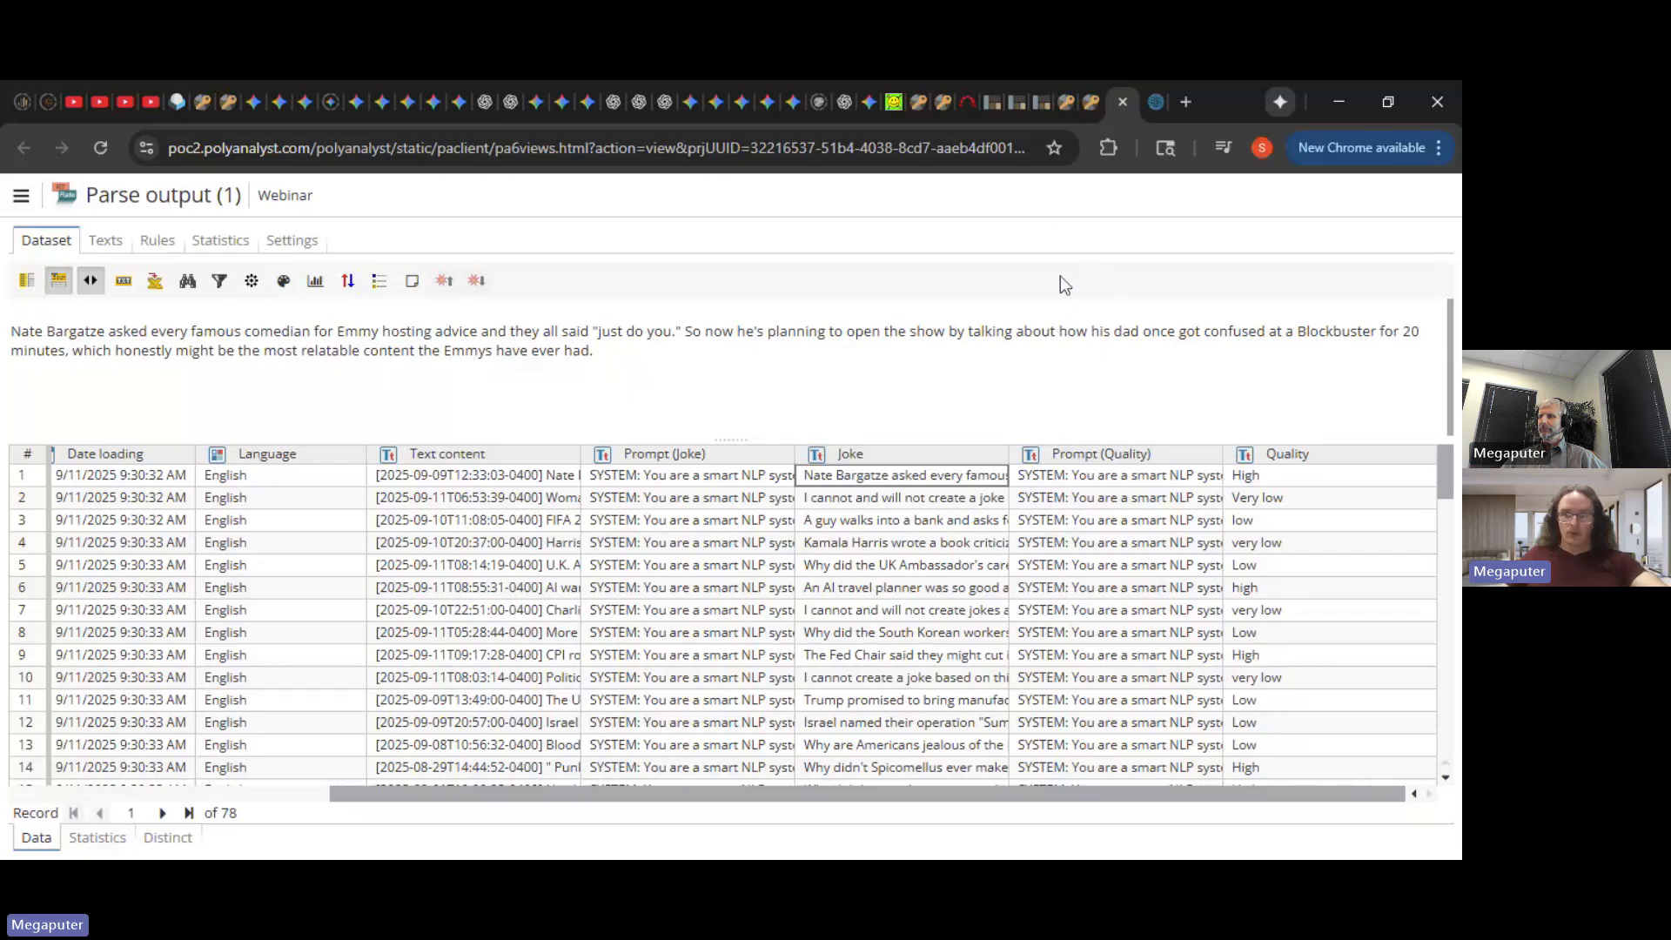
click(1086, 108)
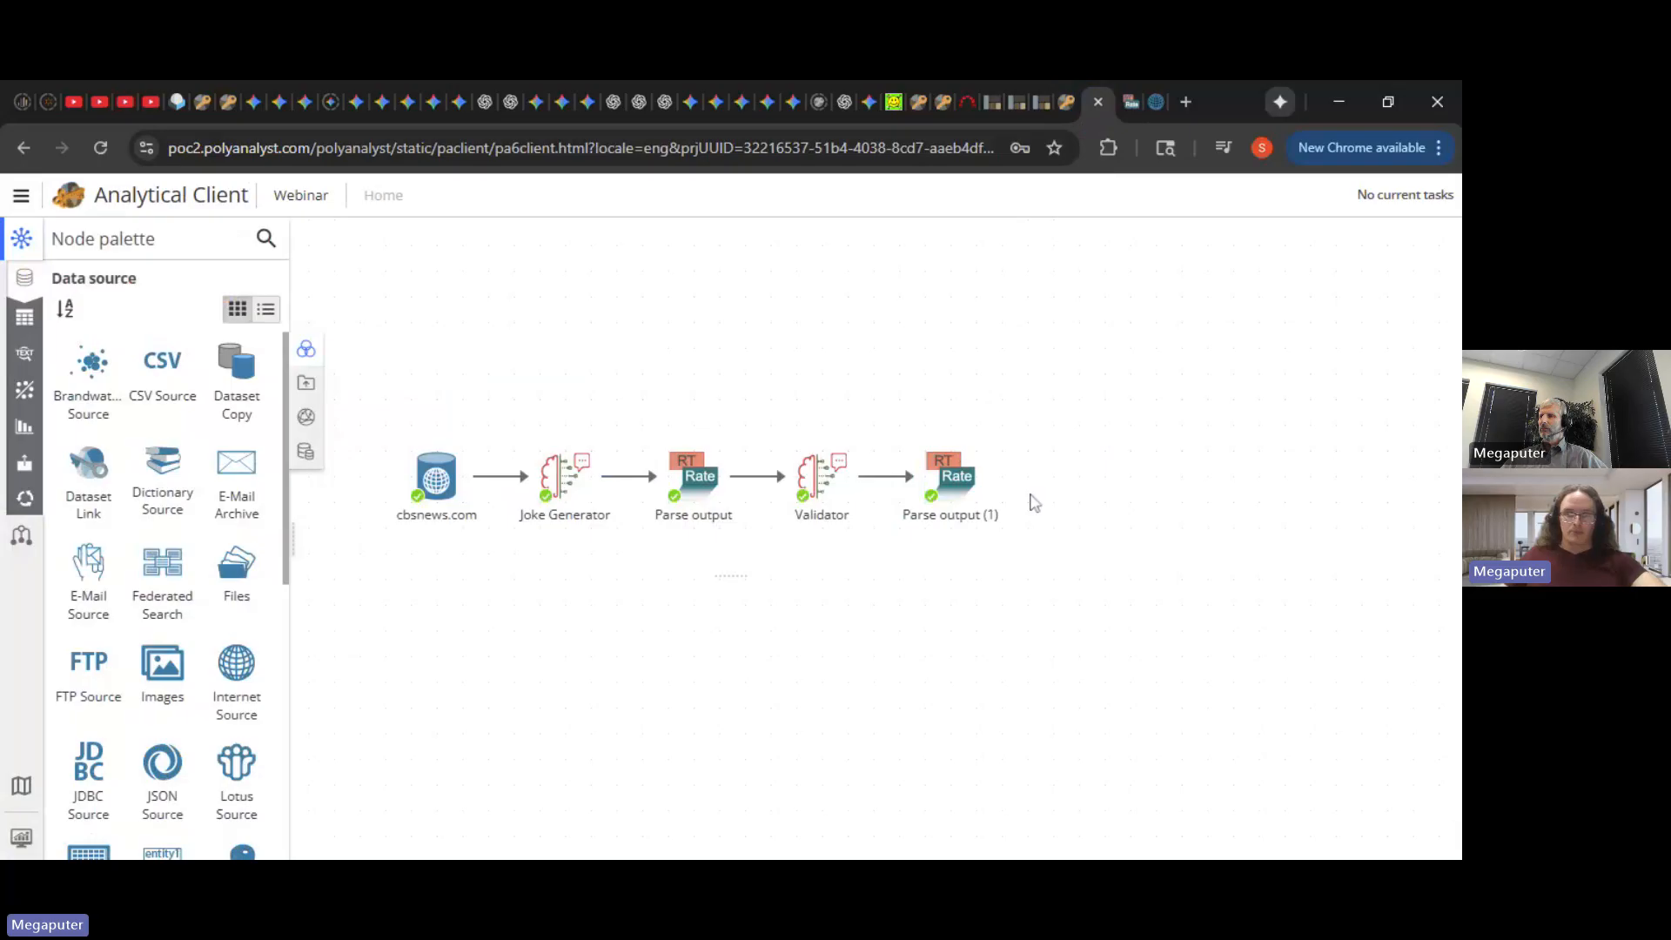
- Add a Replace Categories node linked after Parse output (1)
drag(993, 474, 1064, 484)
text(re)
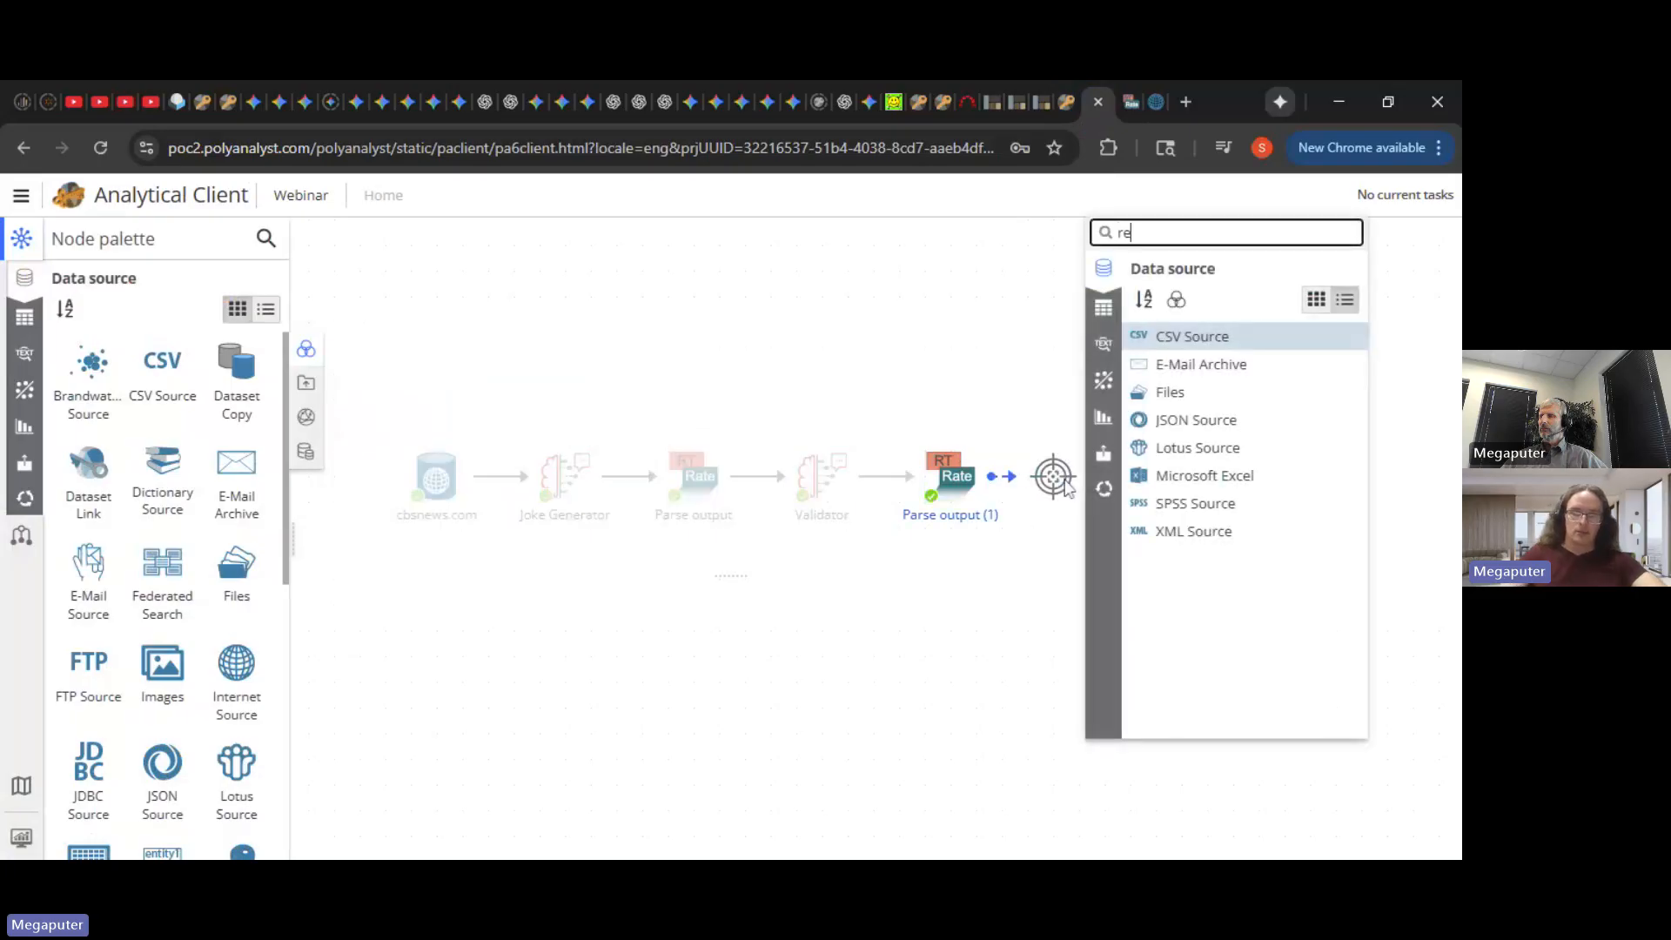
text(pl)
key(Return)
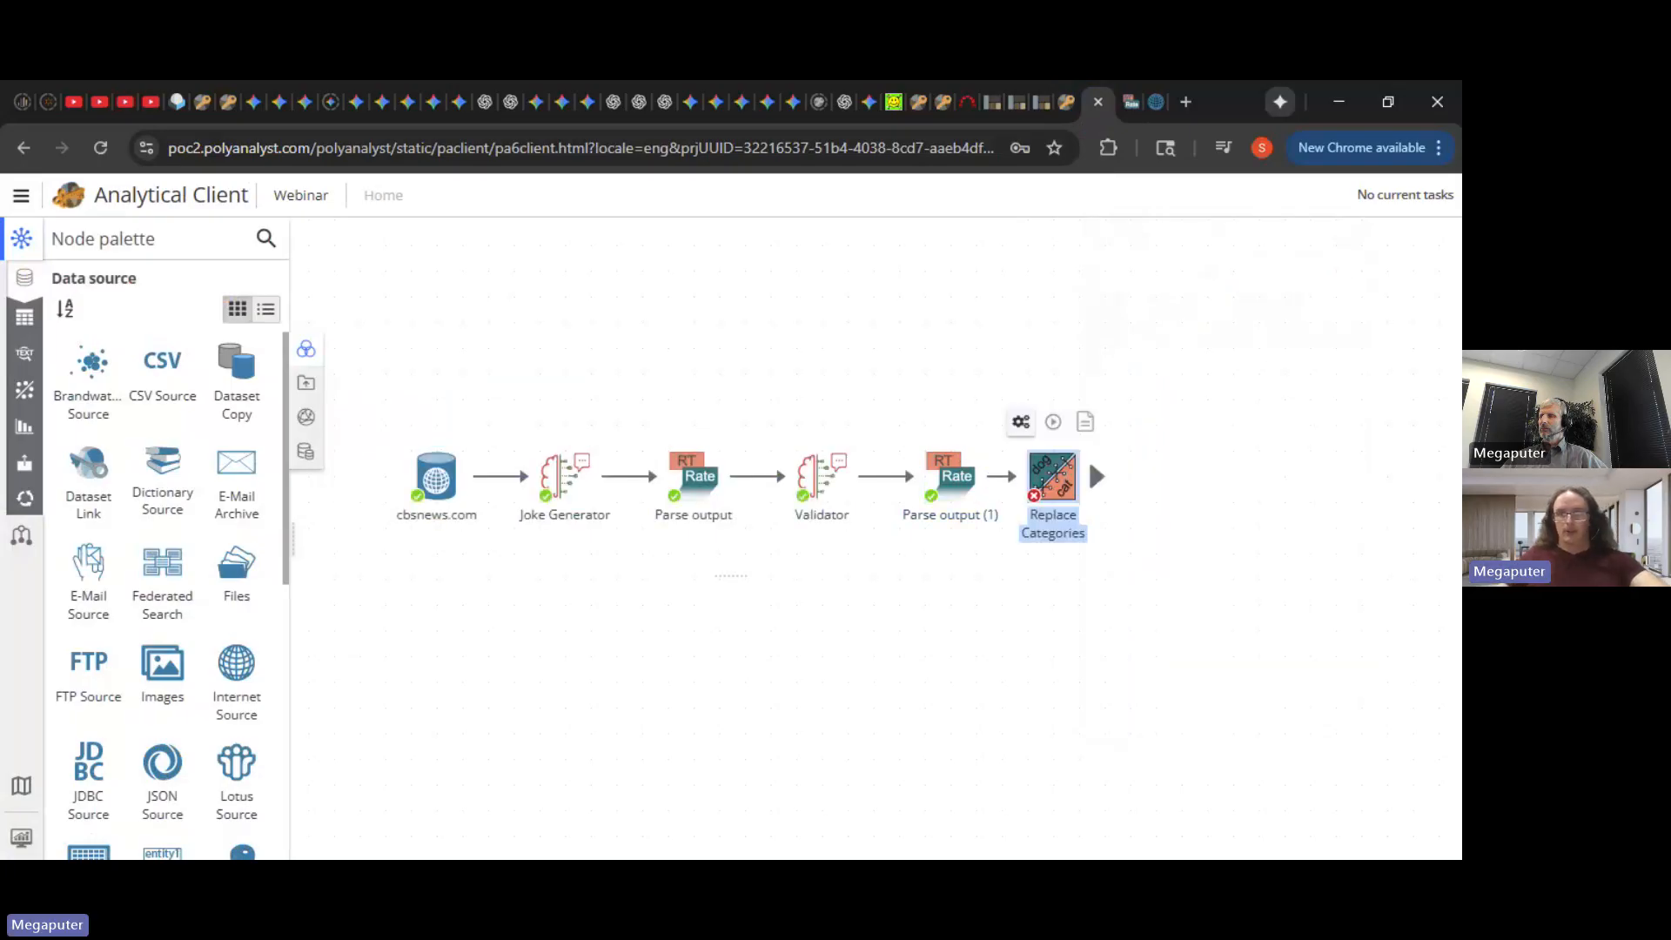
drag(1061, 483, 1080, 478)
double_click(1080, 478)
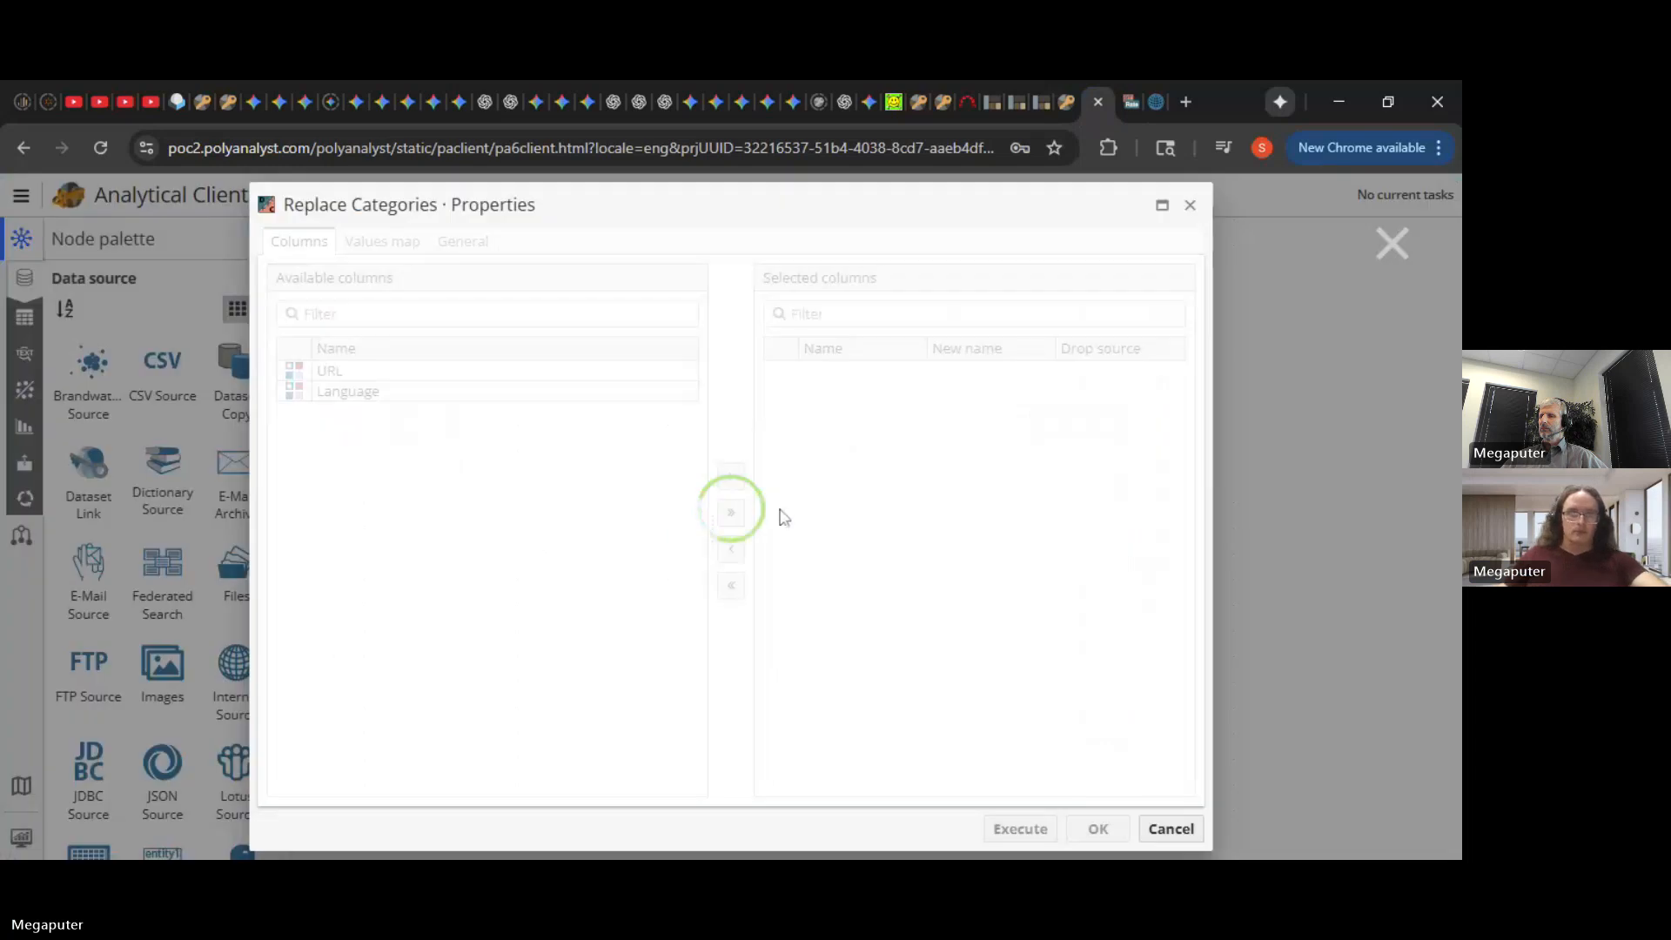
click(1099, 827)
- Add a Modify Columns node setting Quality to String, run it, and delete the Replace Categories link
drag(992, 474, 1080, 476)
text(mod)
key(Down)
key(Return)
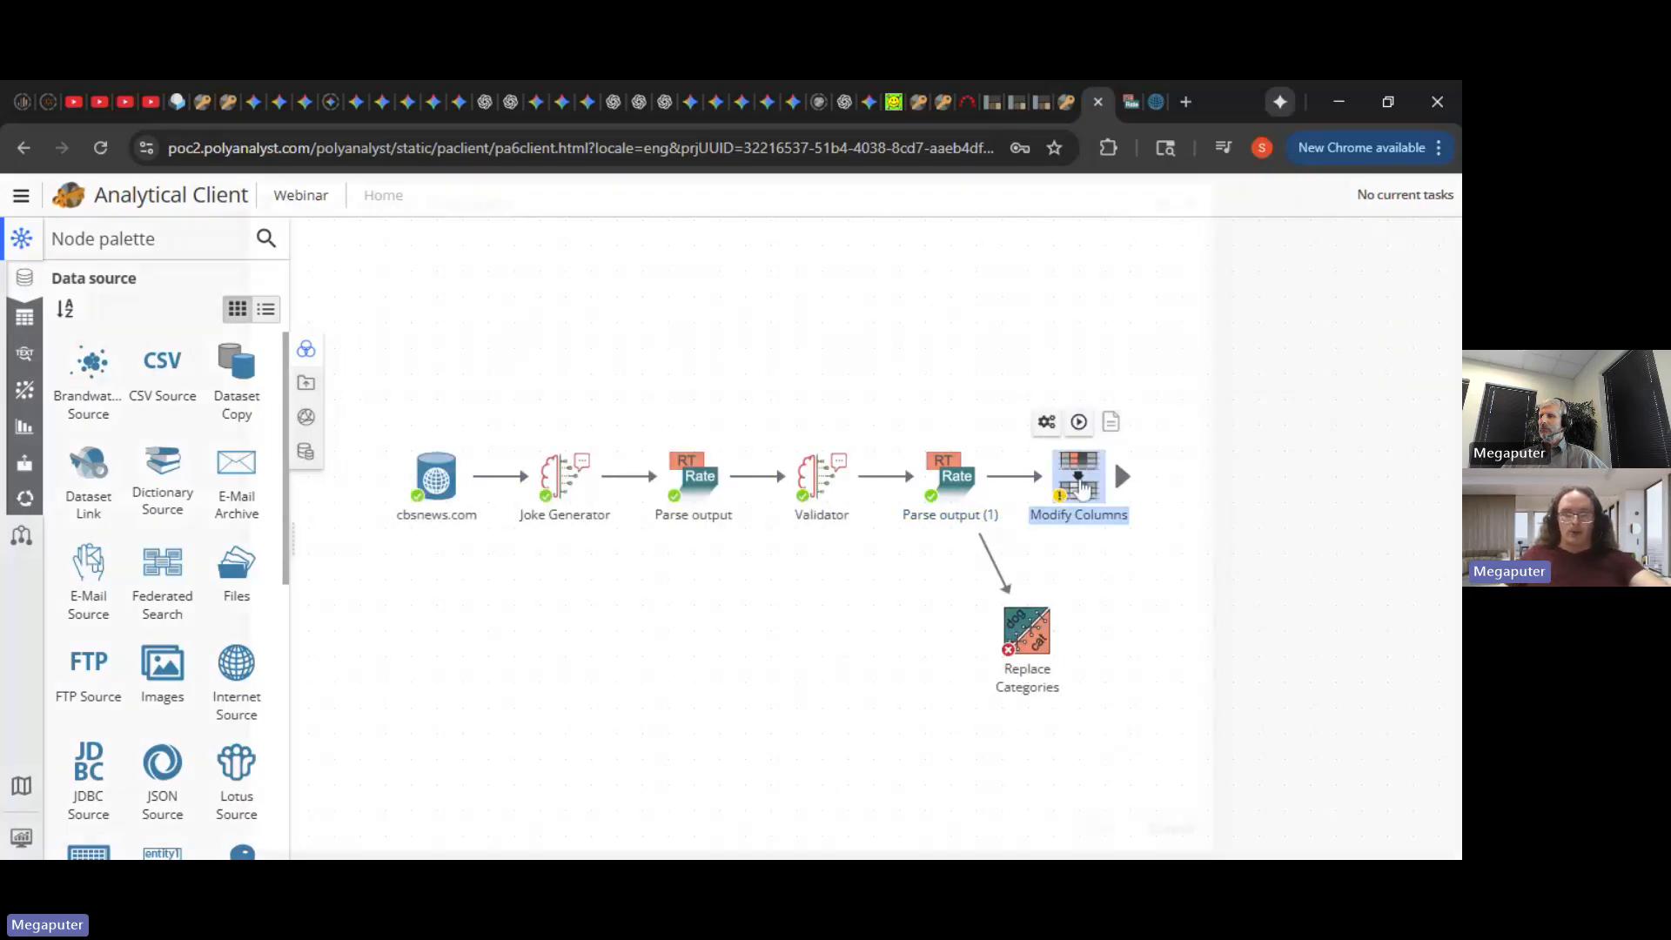
double_click(1081, 488)
click(983, 529)
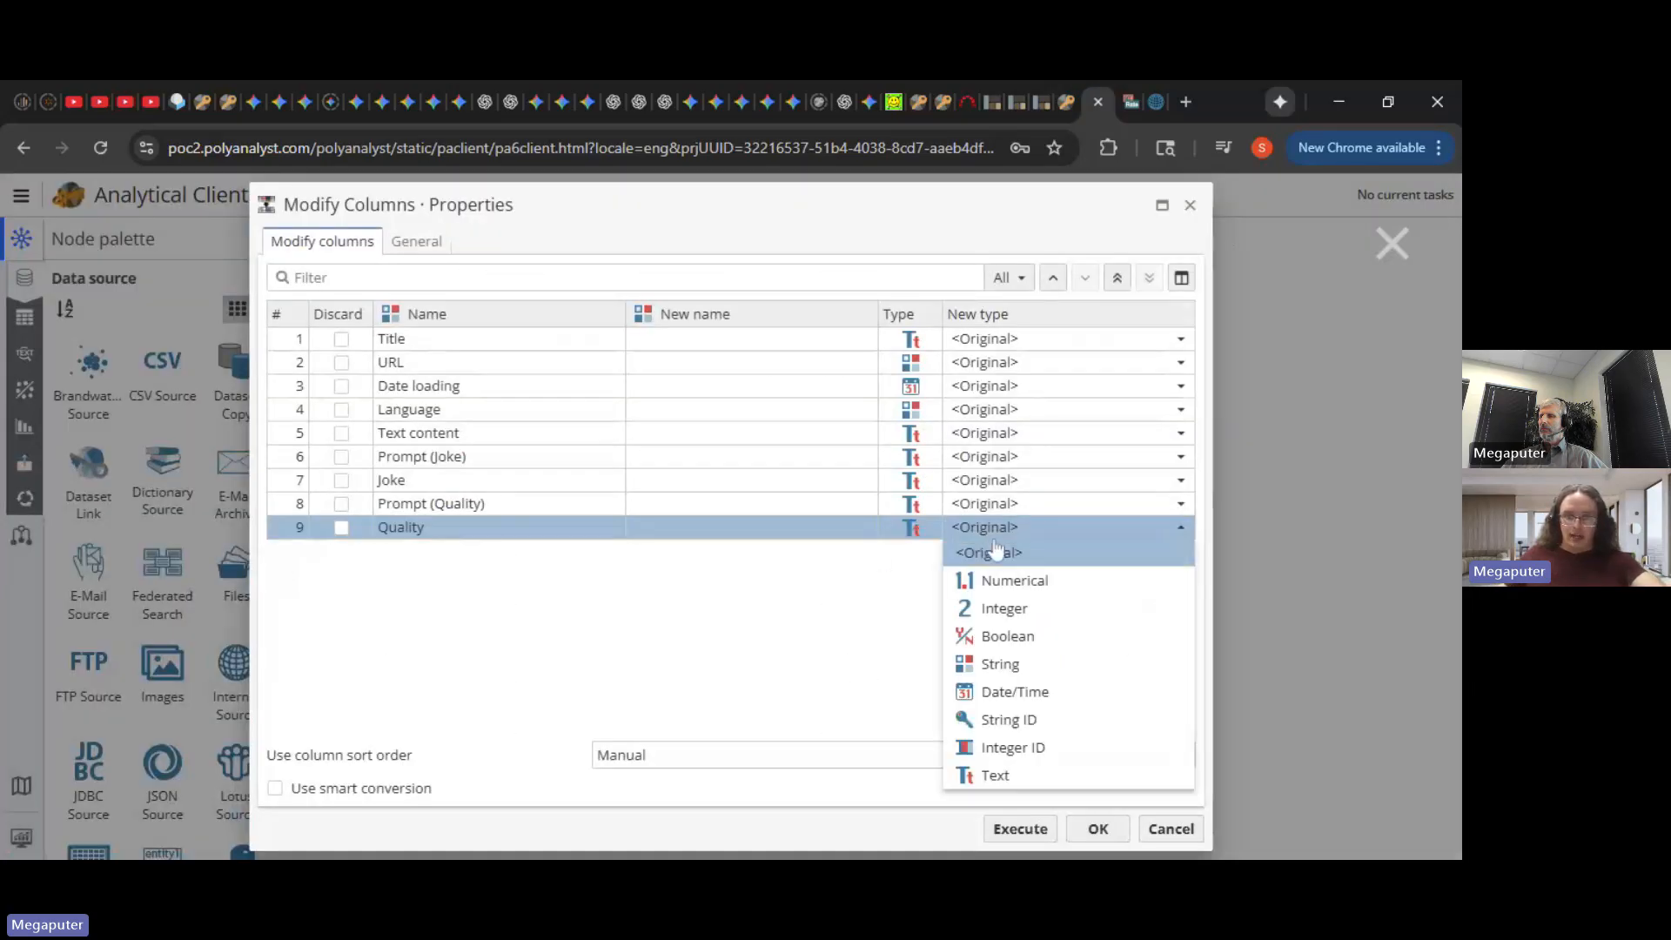
click(1027, 666)
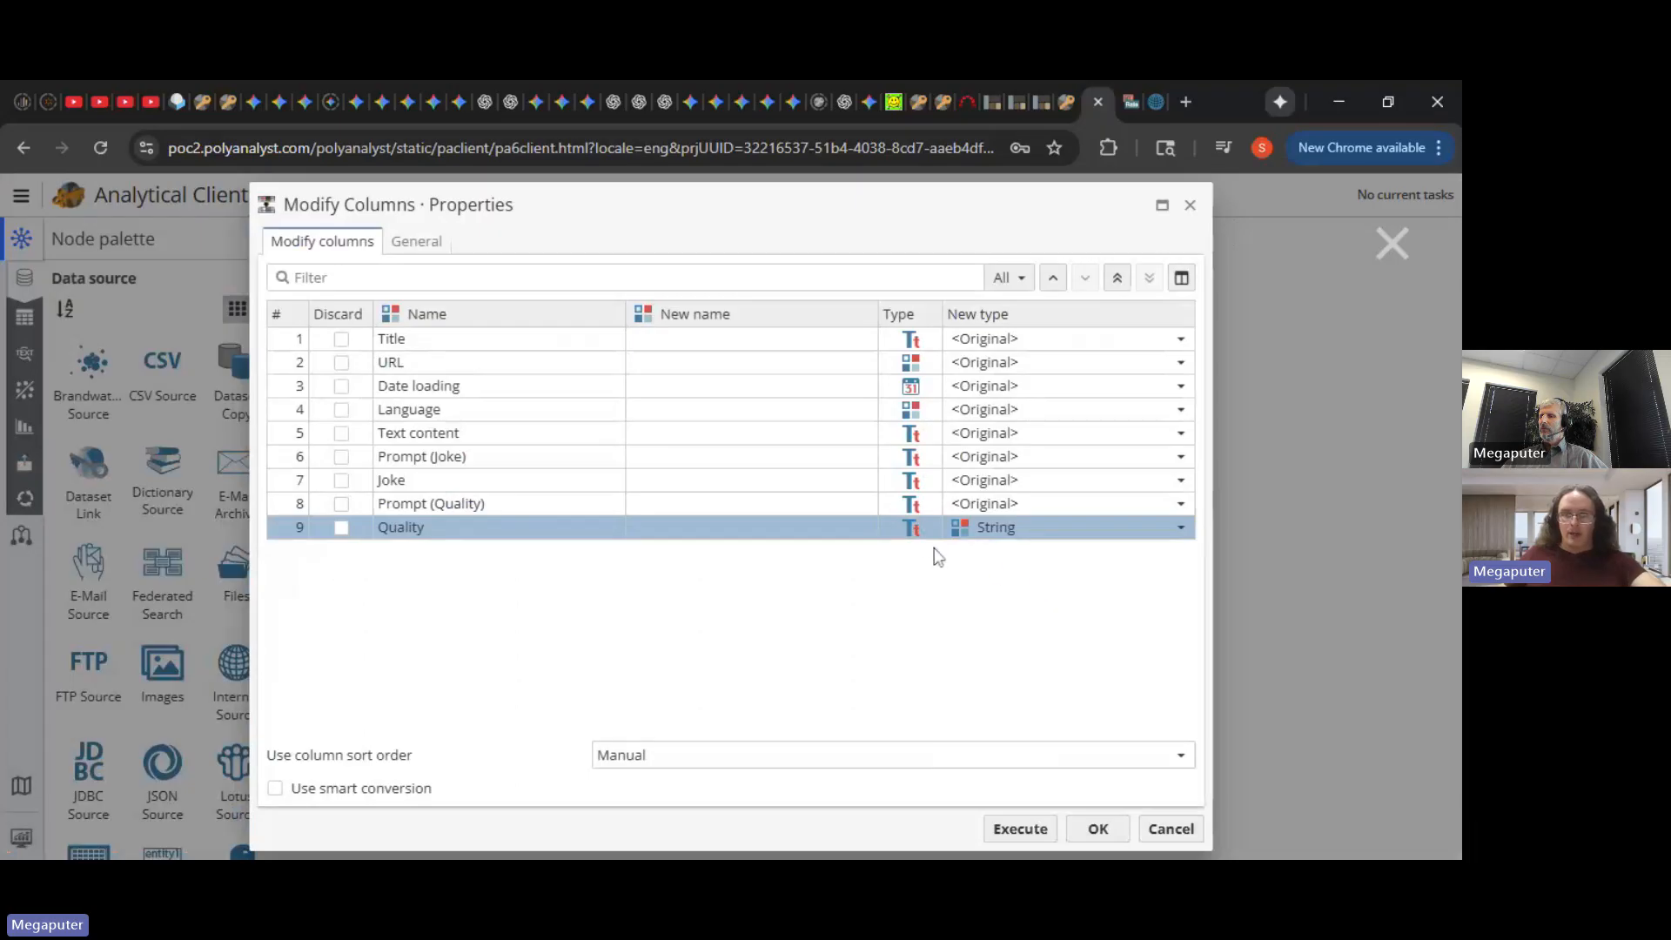
click(932, 583)
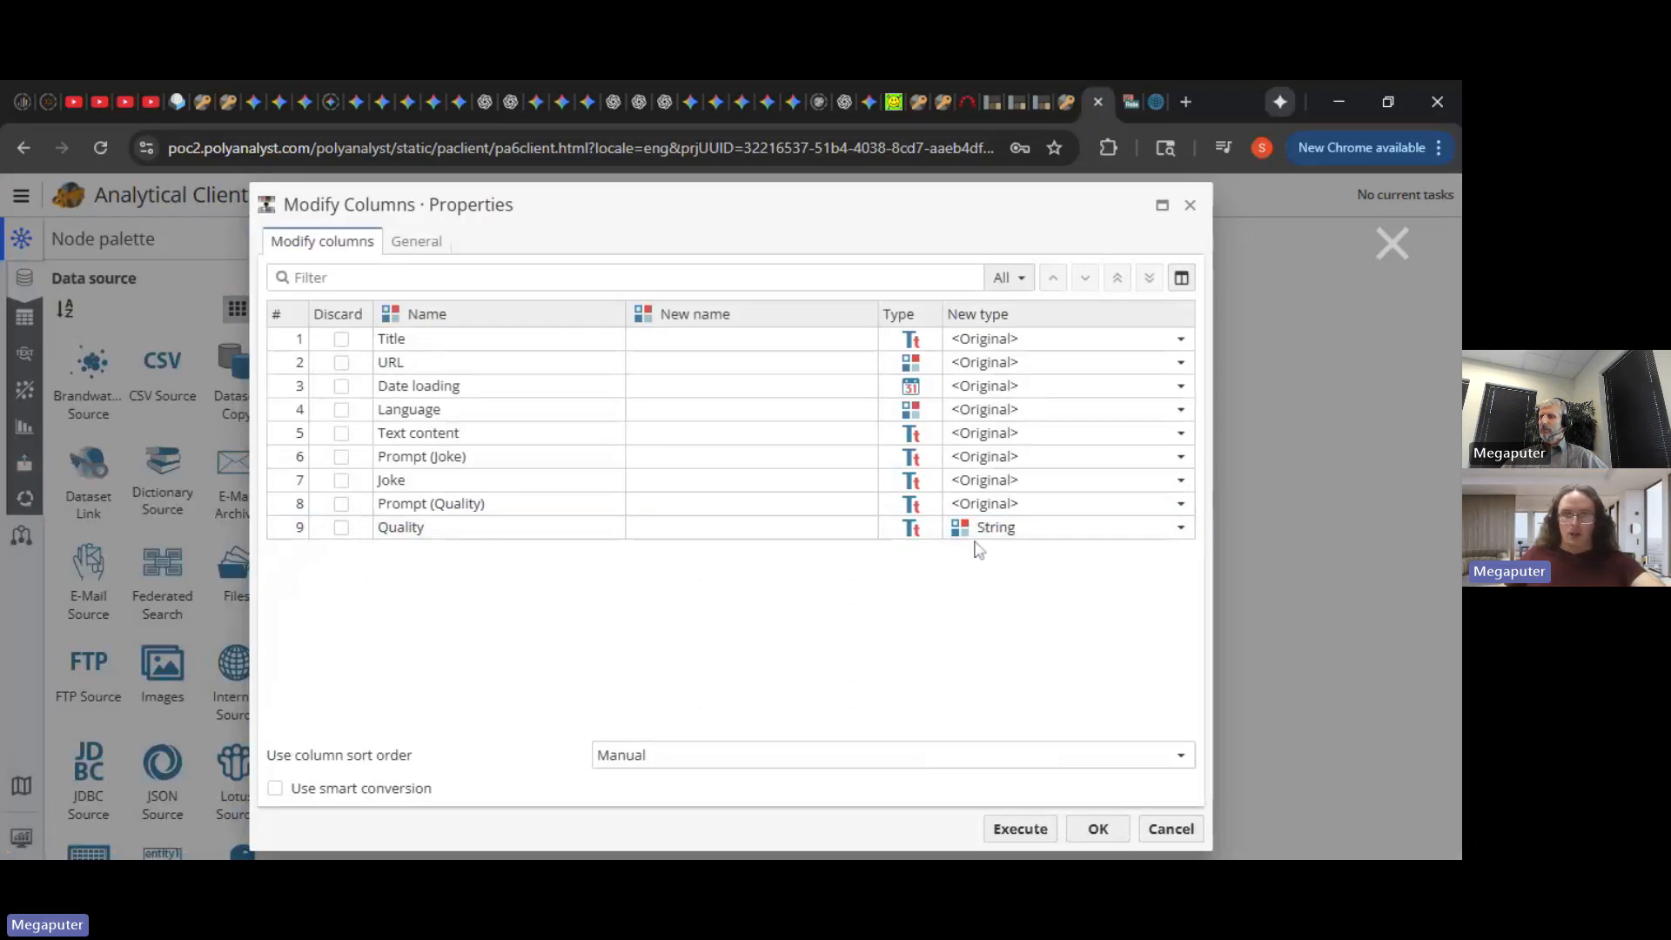
click(1020, 829)
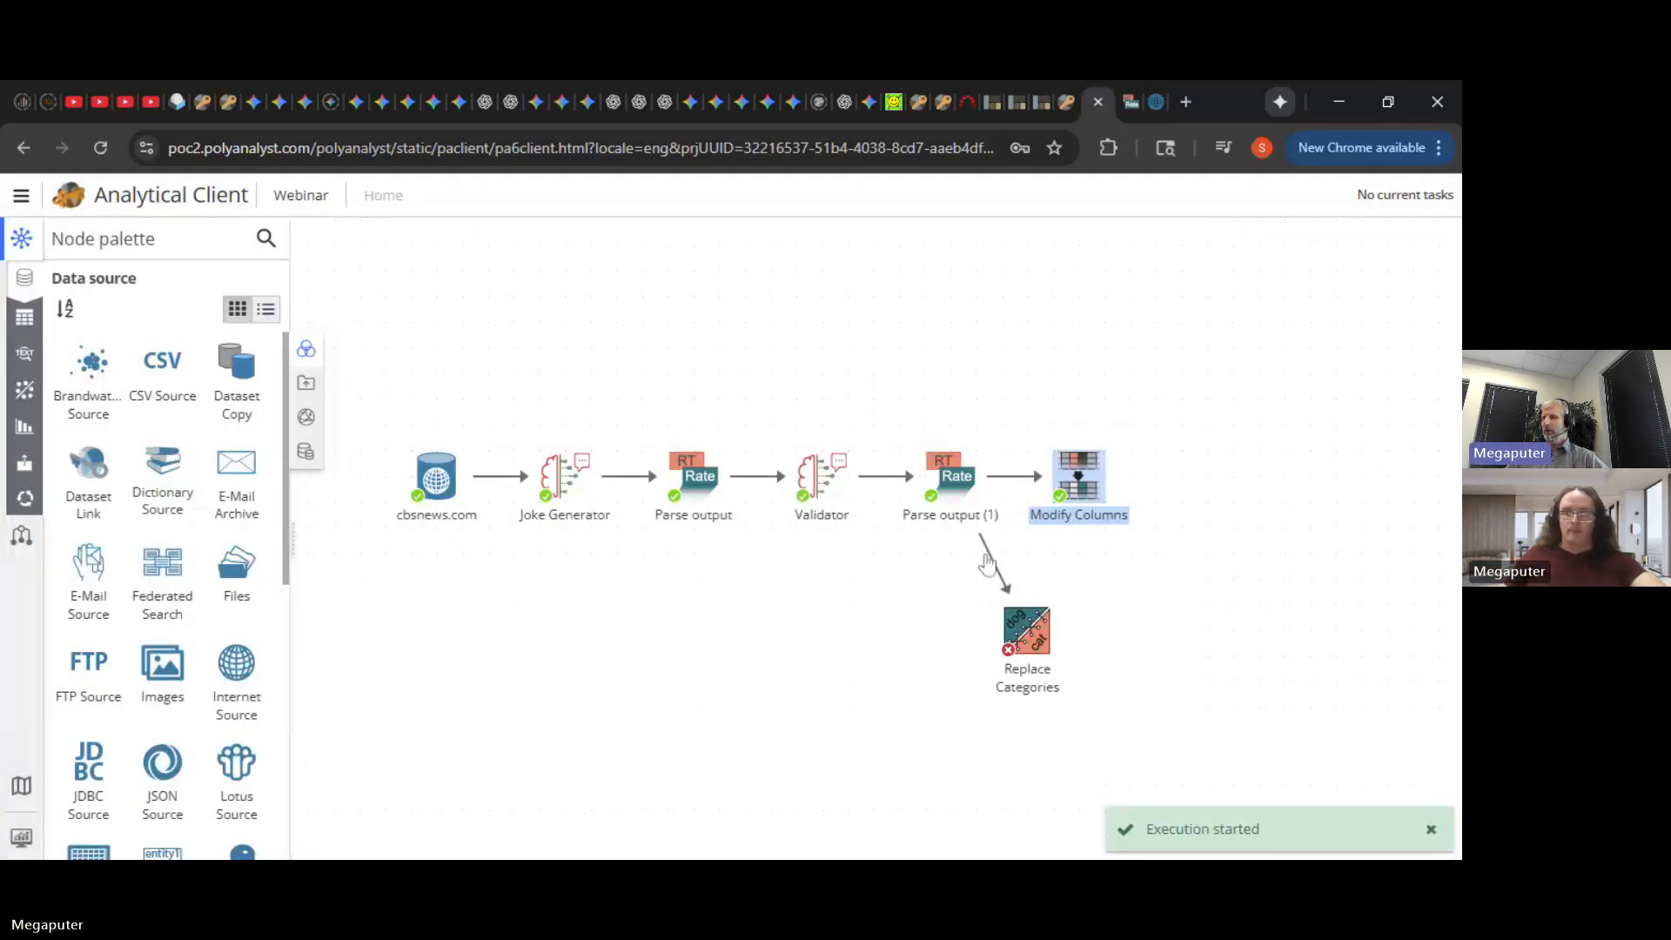
right_click(991, 564)
click(1009, 571)
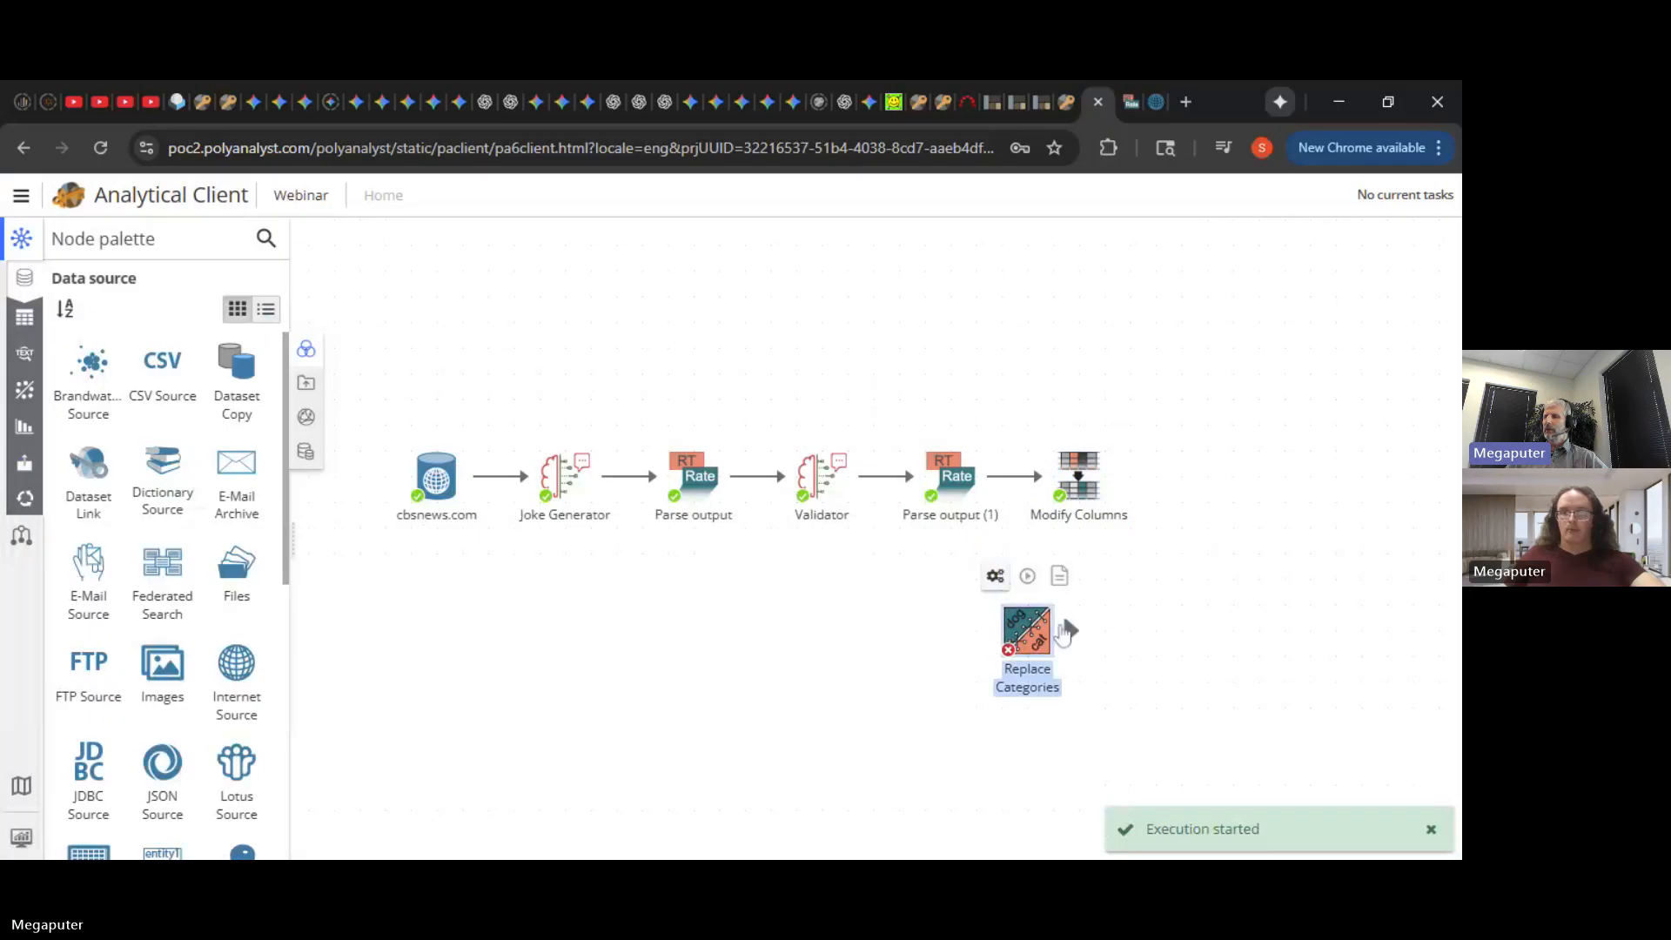
- Attach Replace Categories after Modify Columns, lowercase Quality, map low to moderate to low to medium, and run
drag(1064, 632, 1243, 474)
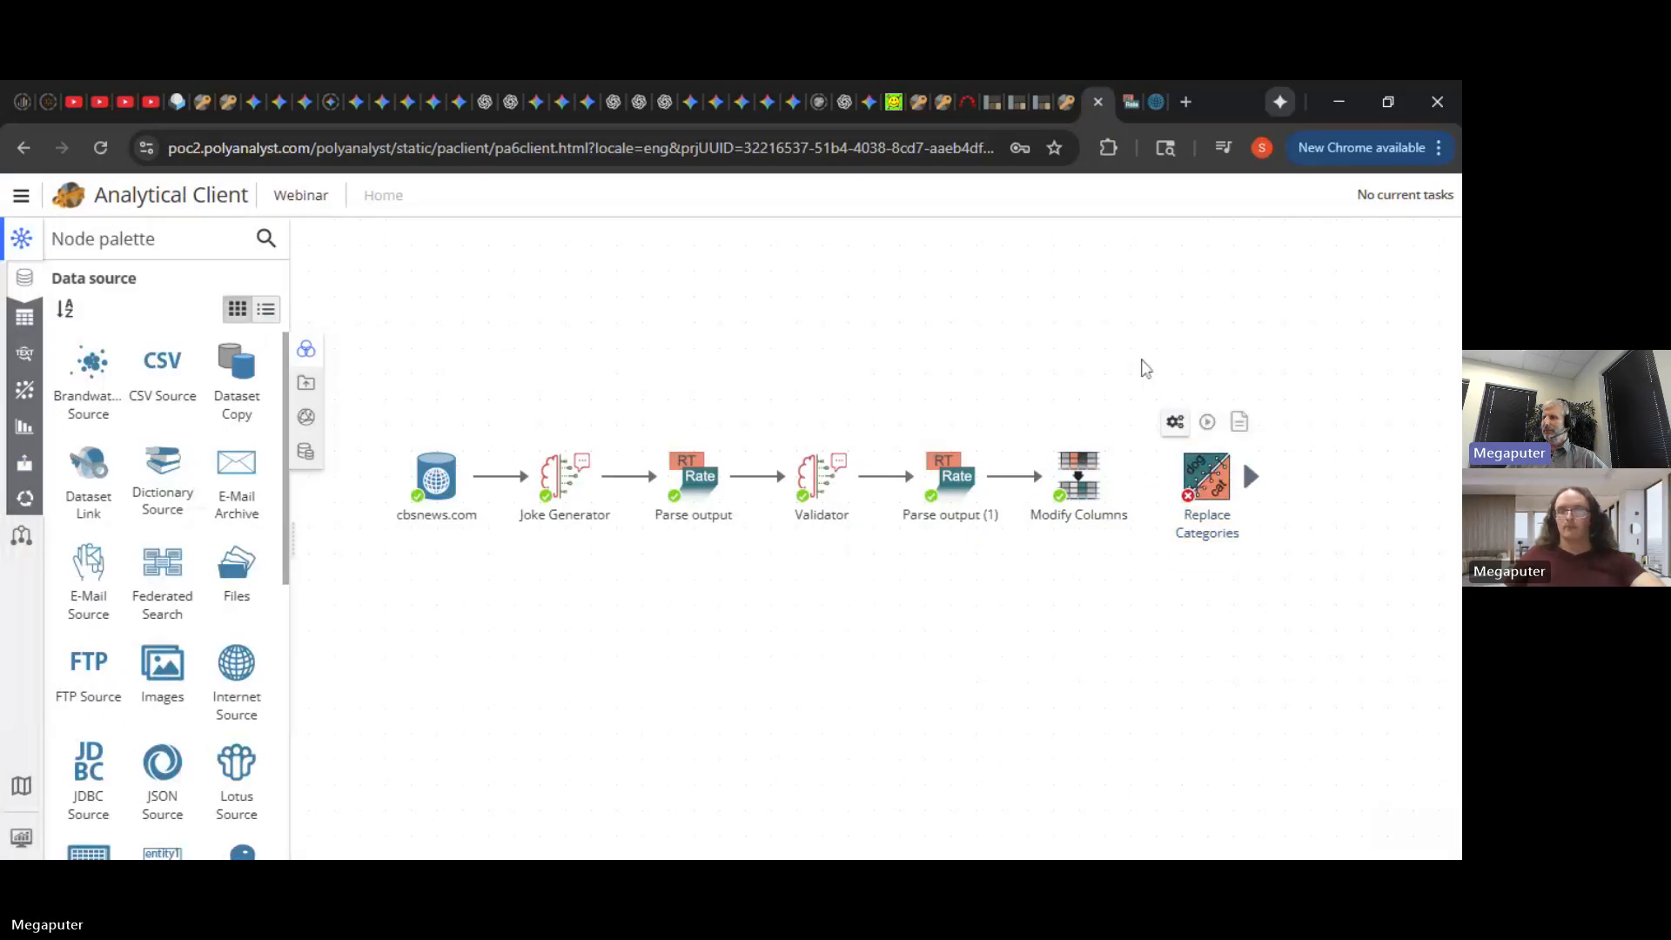
double_click(1206, 477)
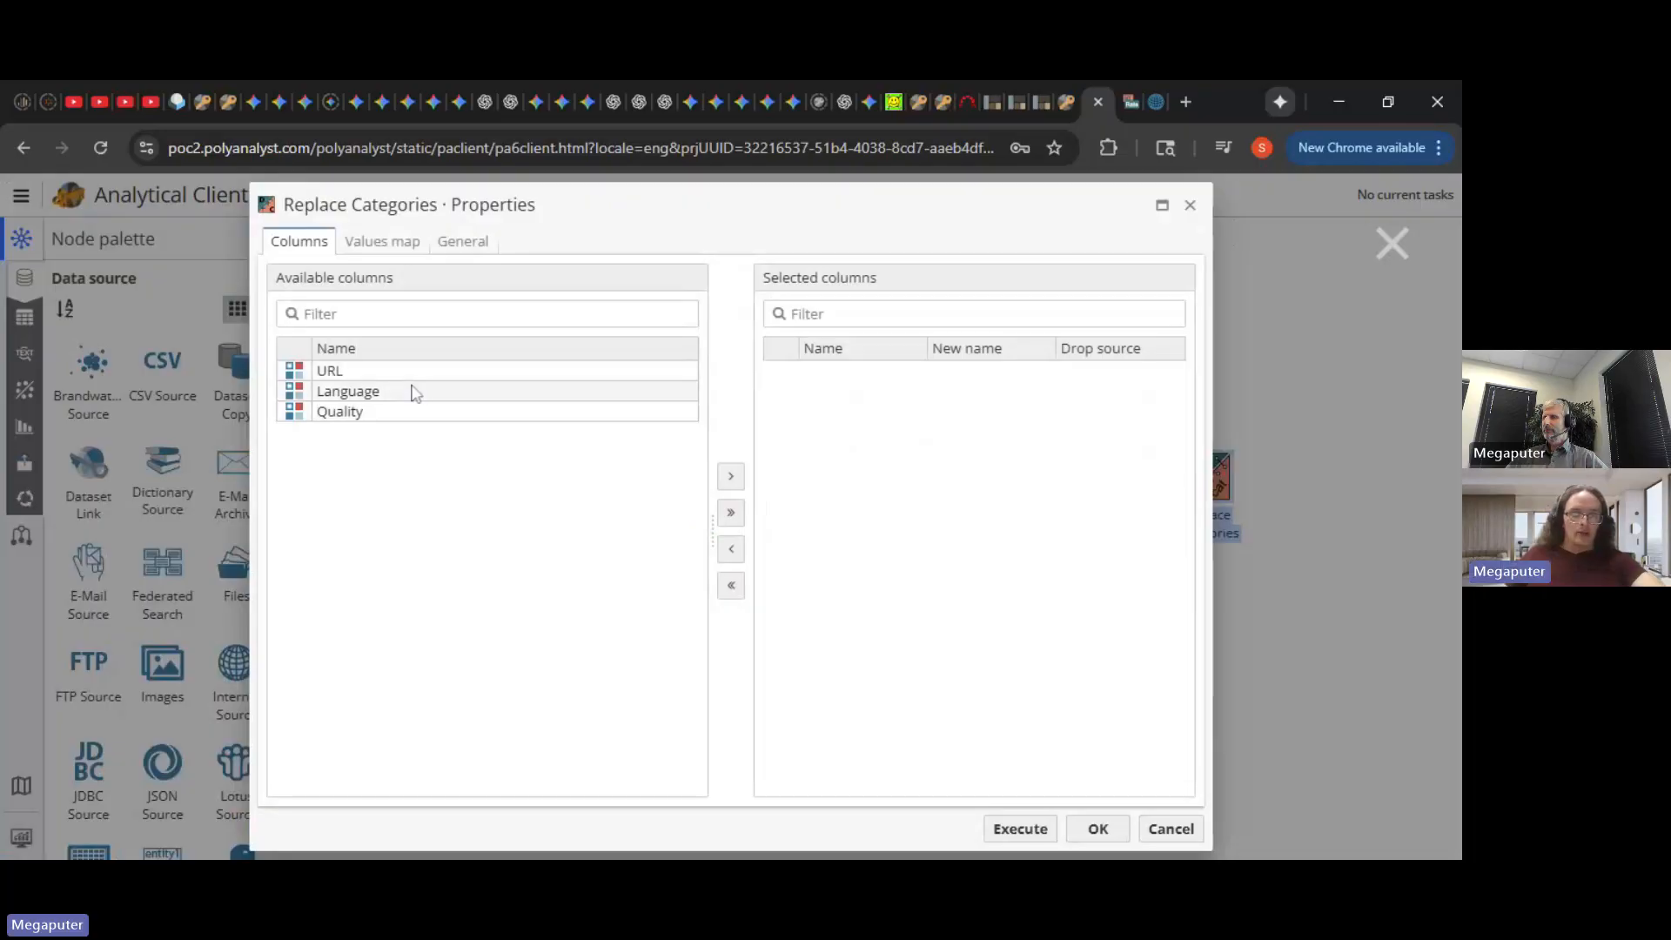
drag(395, 415, 879, 433)
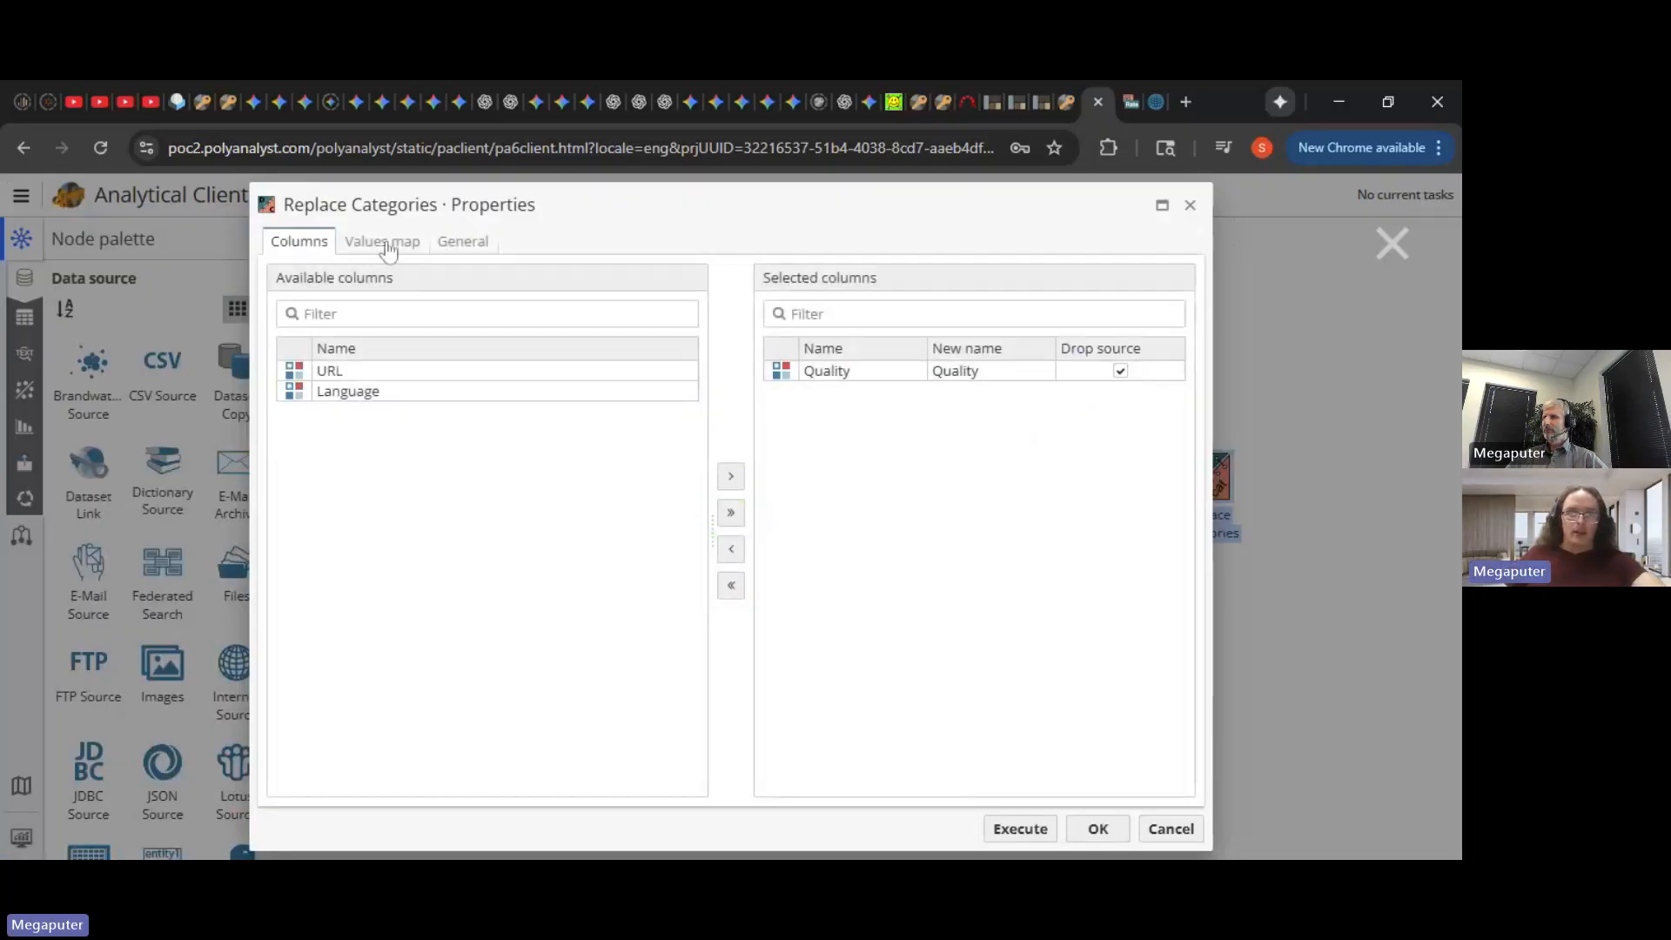
click(386, 247)
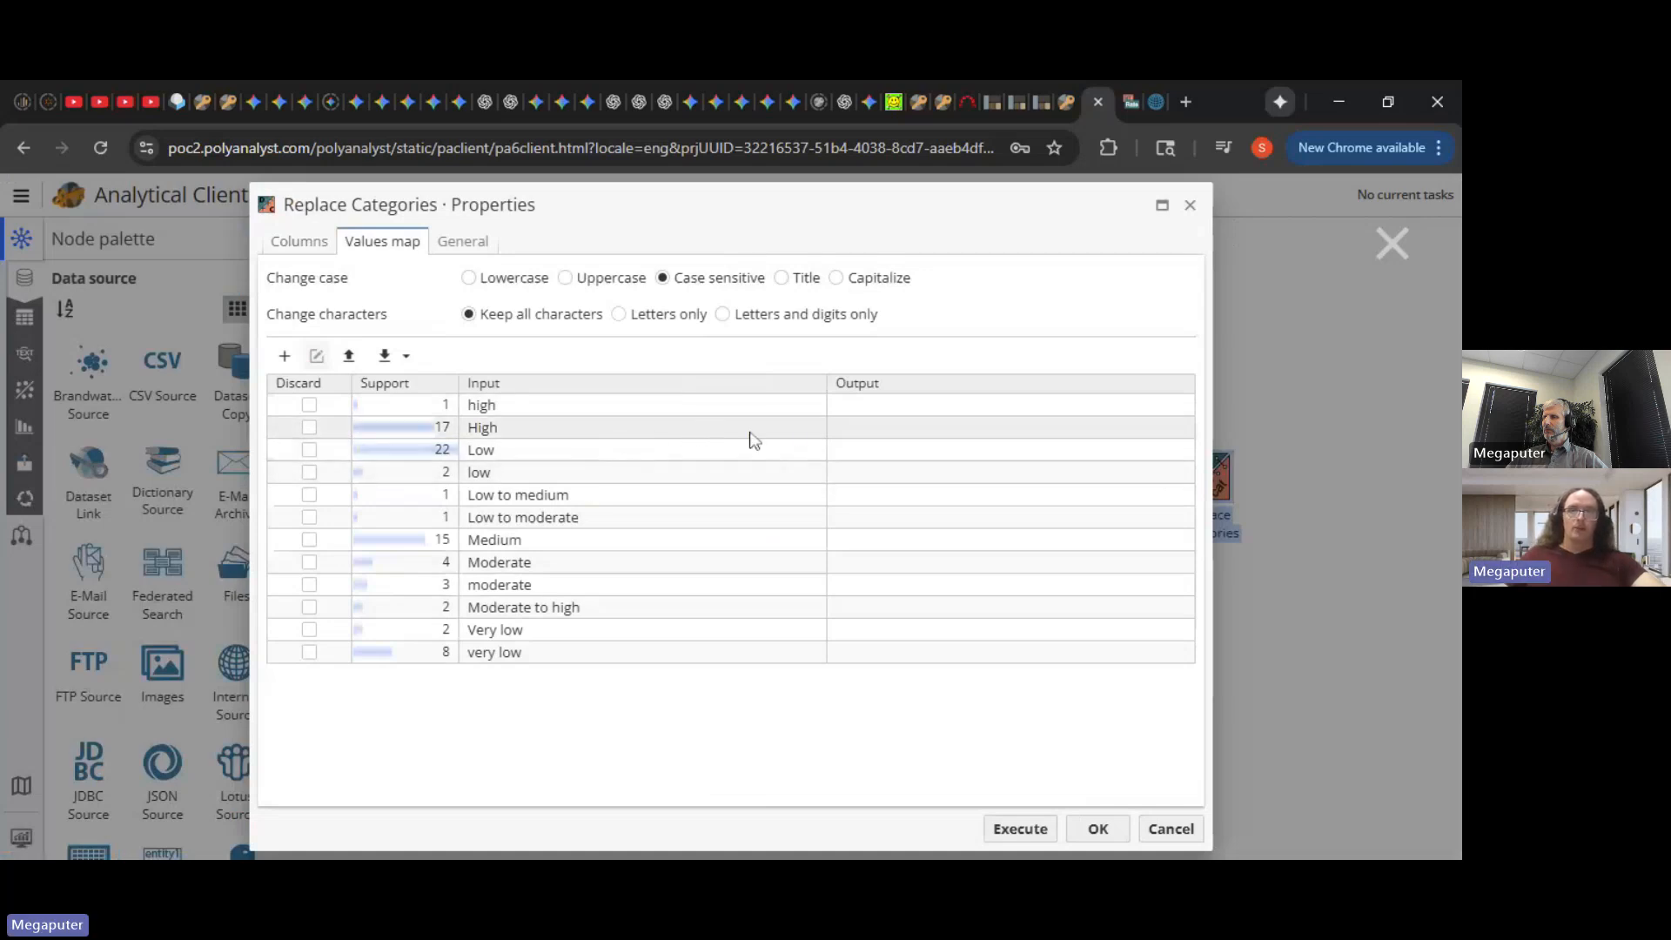
click(490, 280)
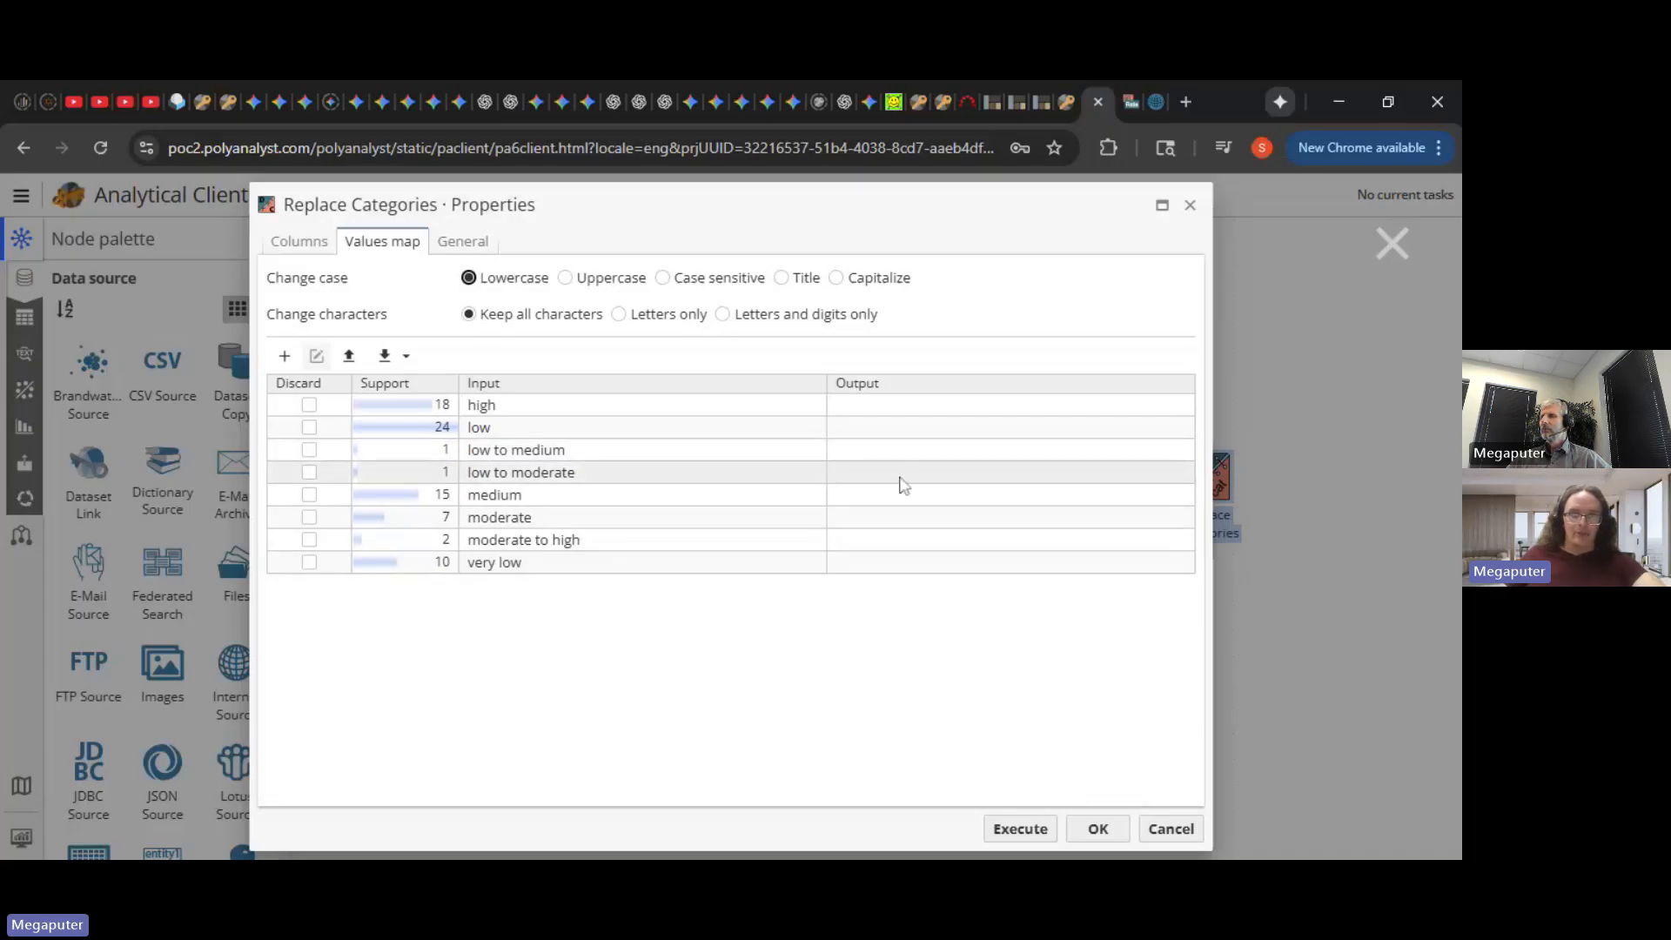
click(576, 450)
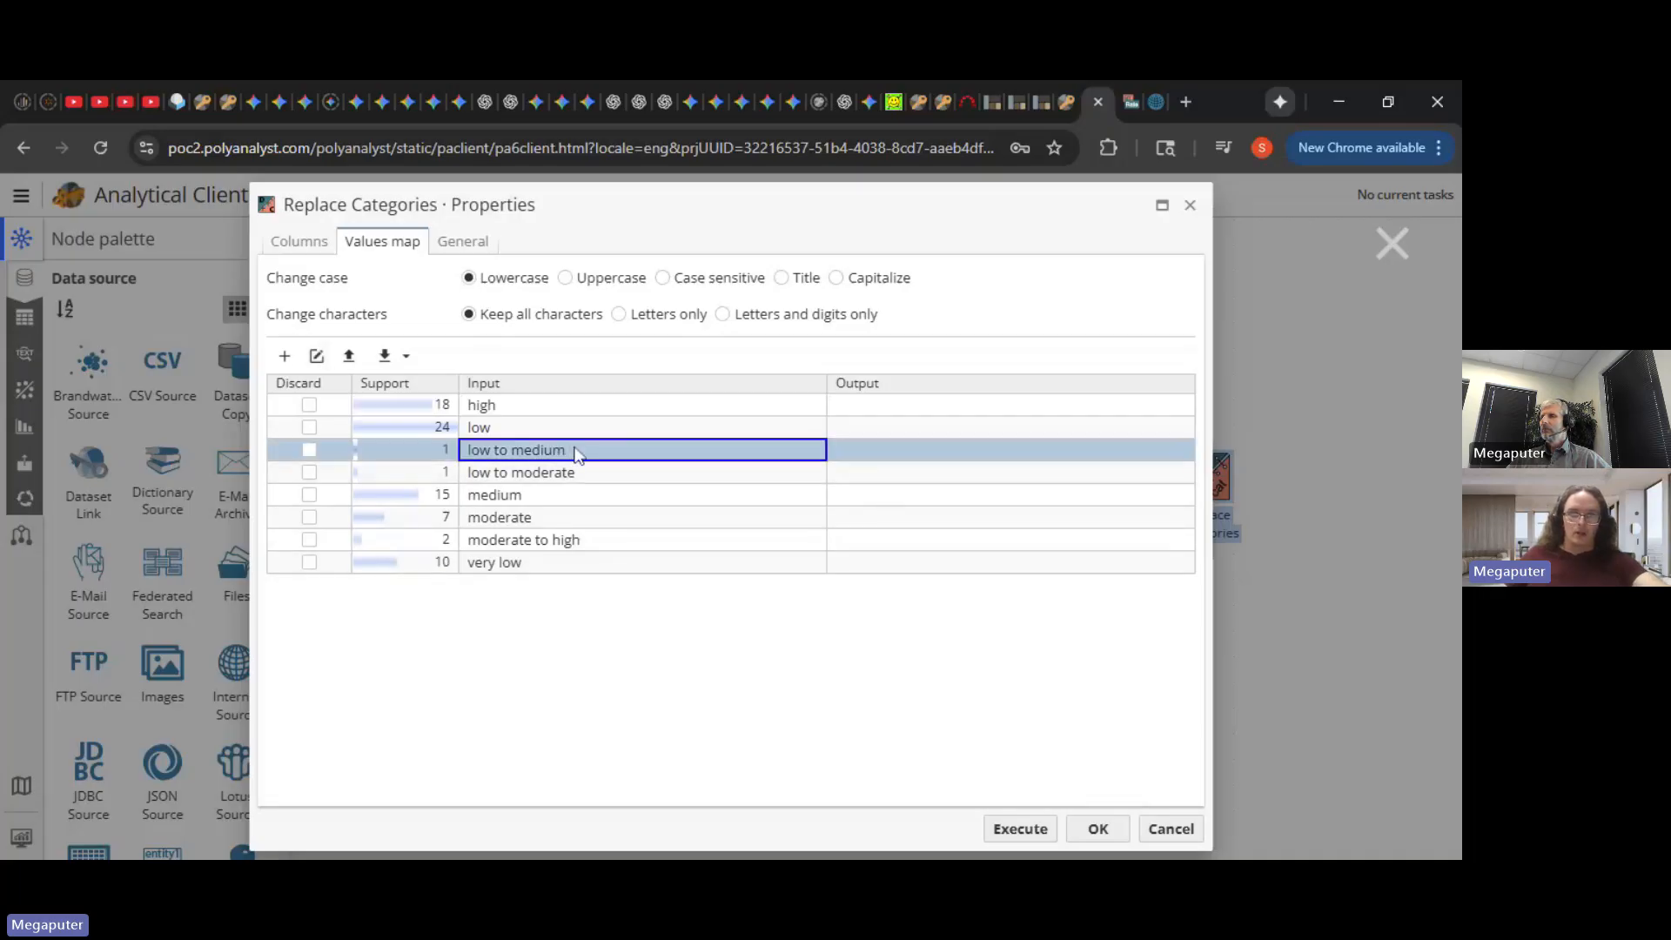
click(959, 480)
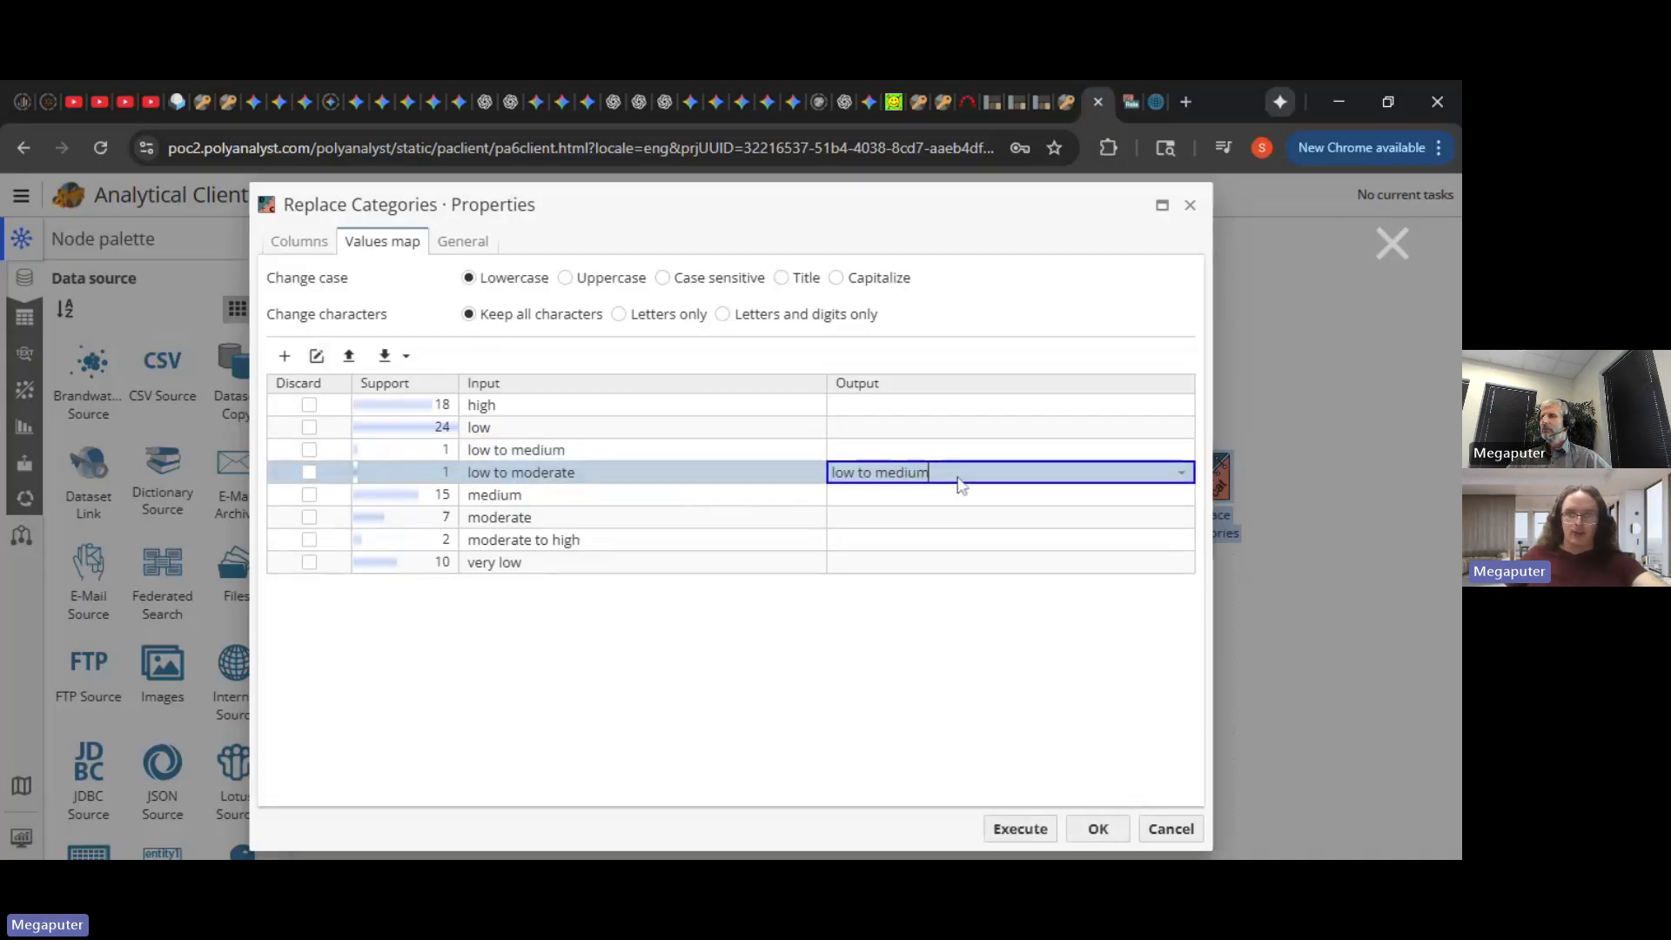
click(822, 624)
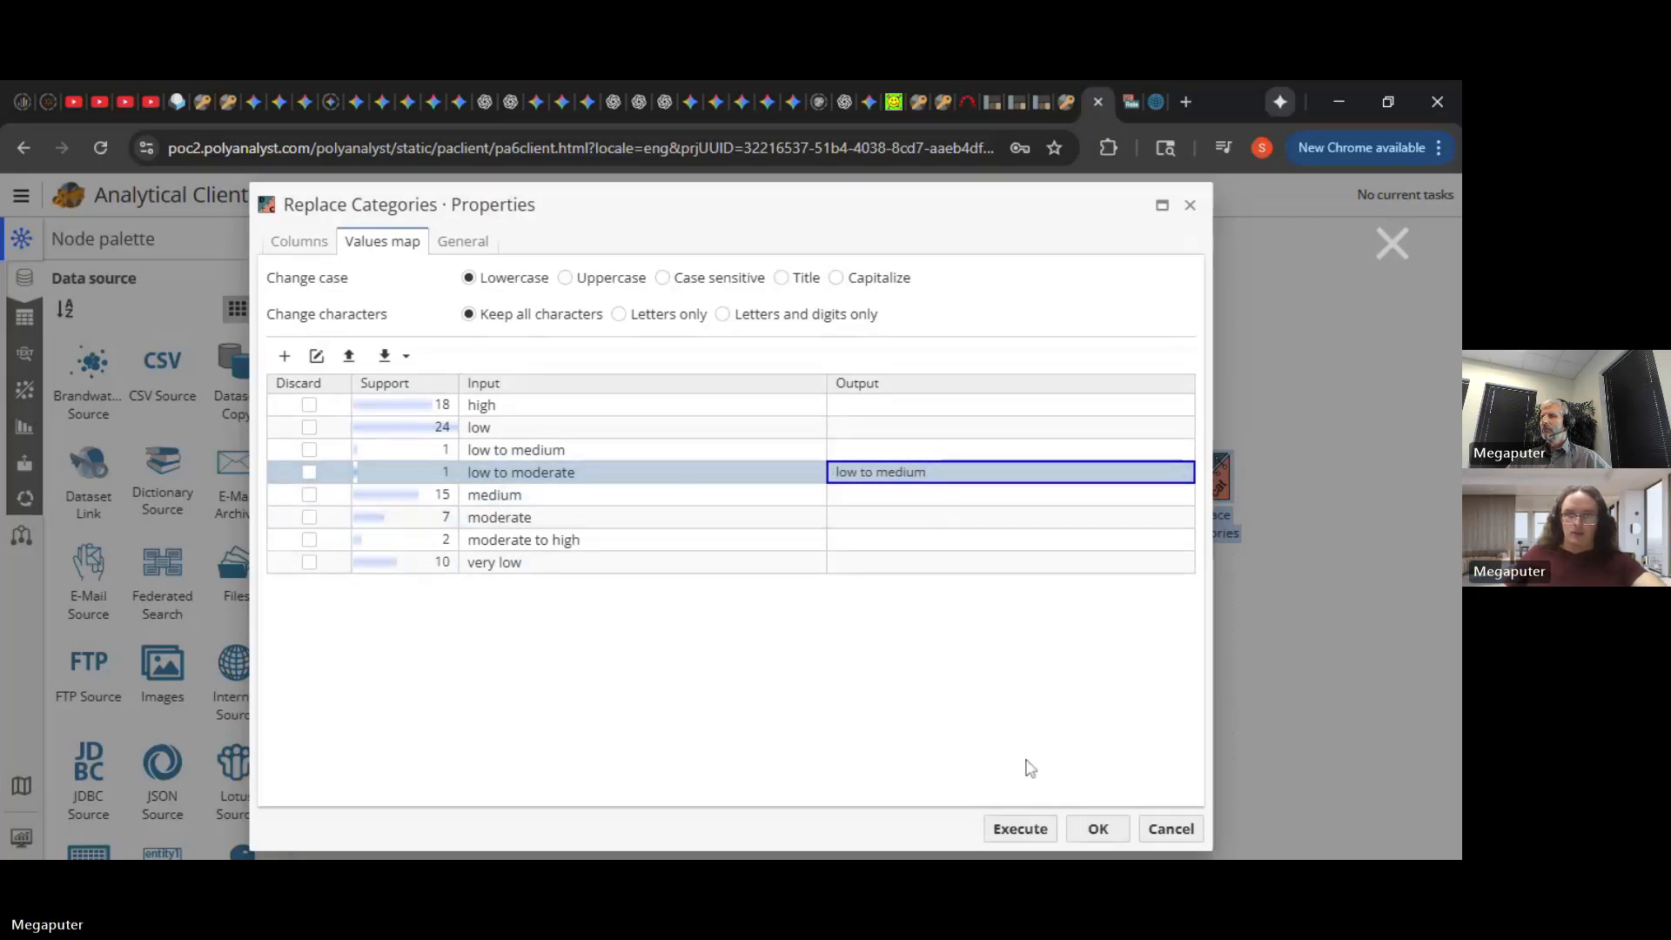
click(1032, 830)
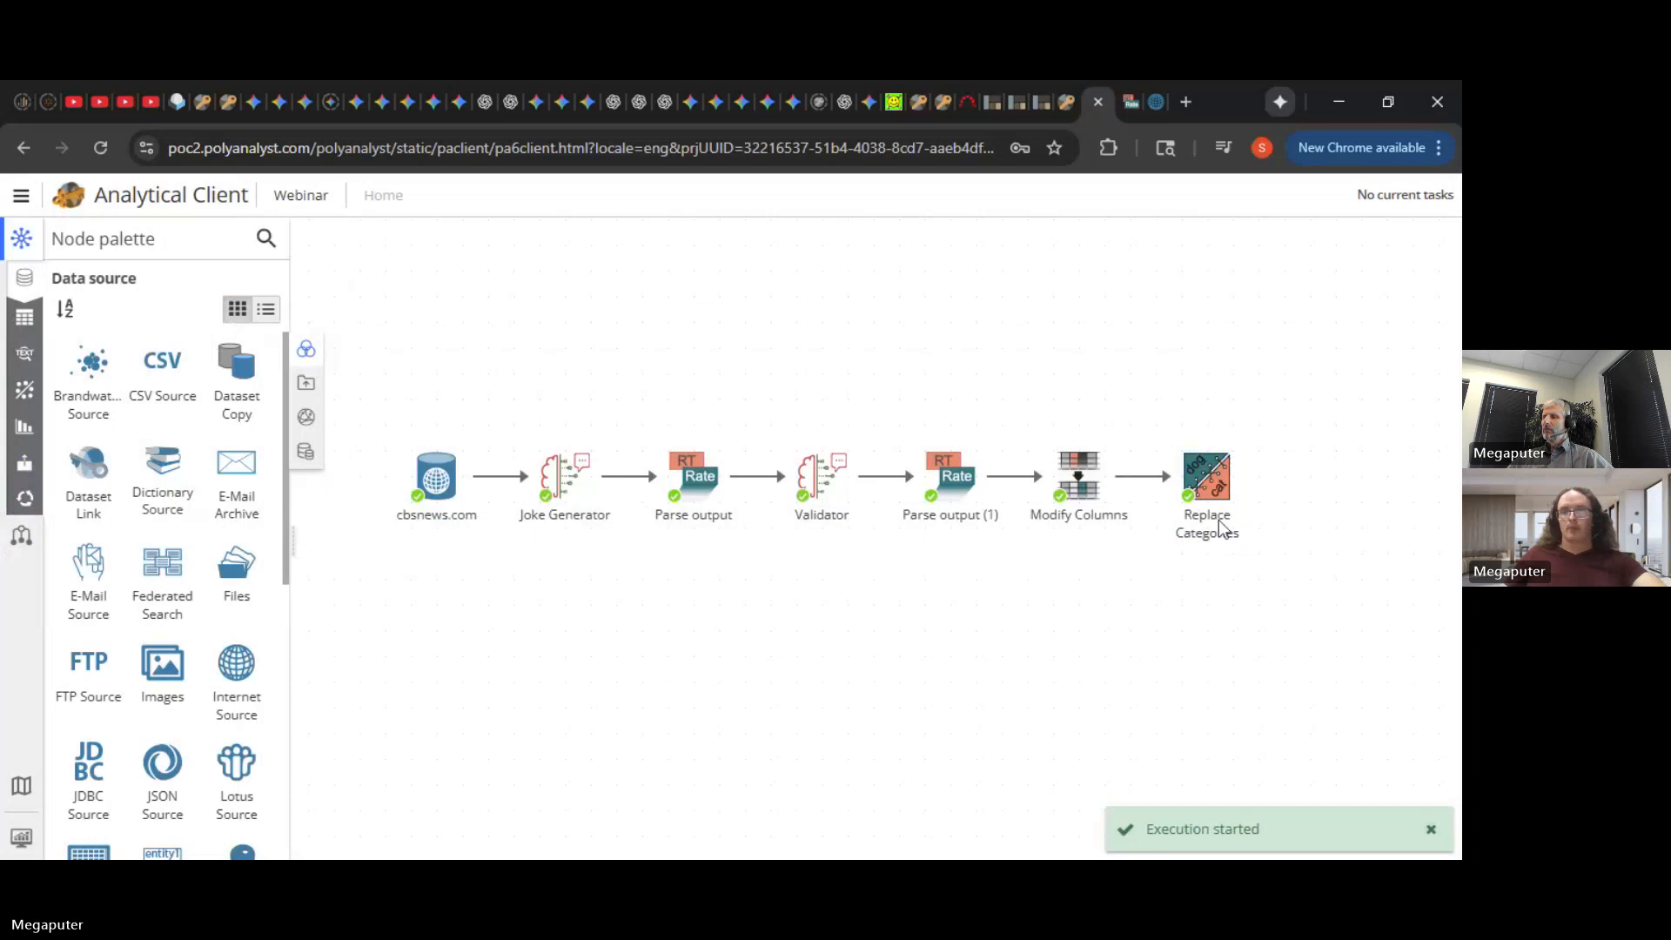
- Rename the Replace Categories node to Clean data
right_click(1223, 527)
click(1275, 304)
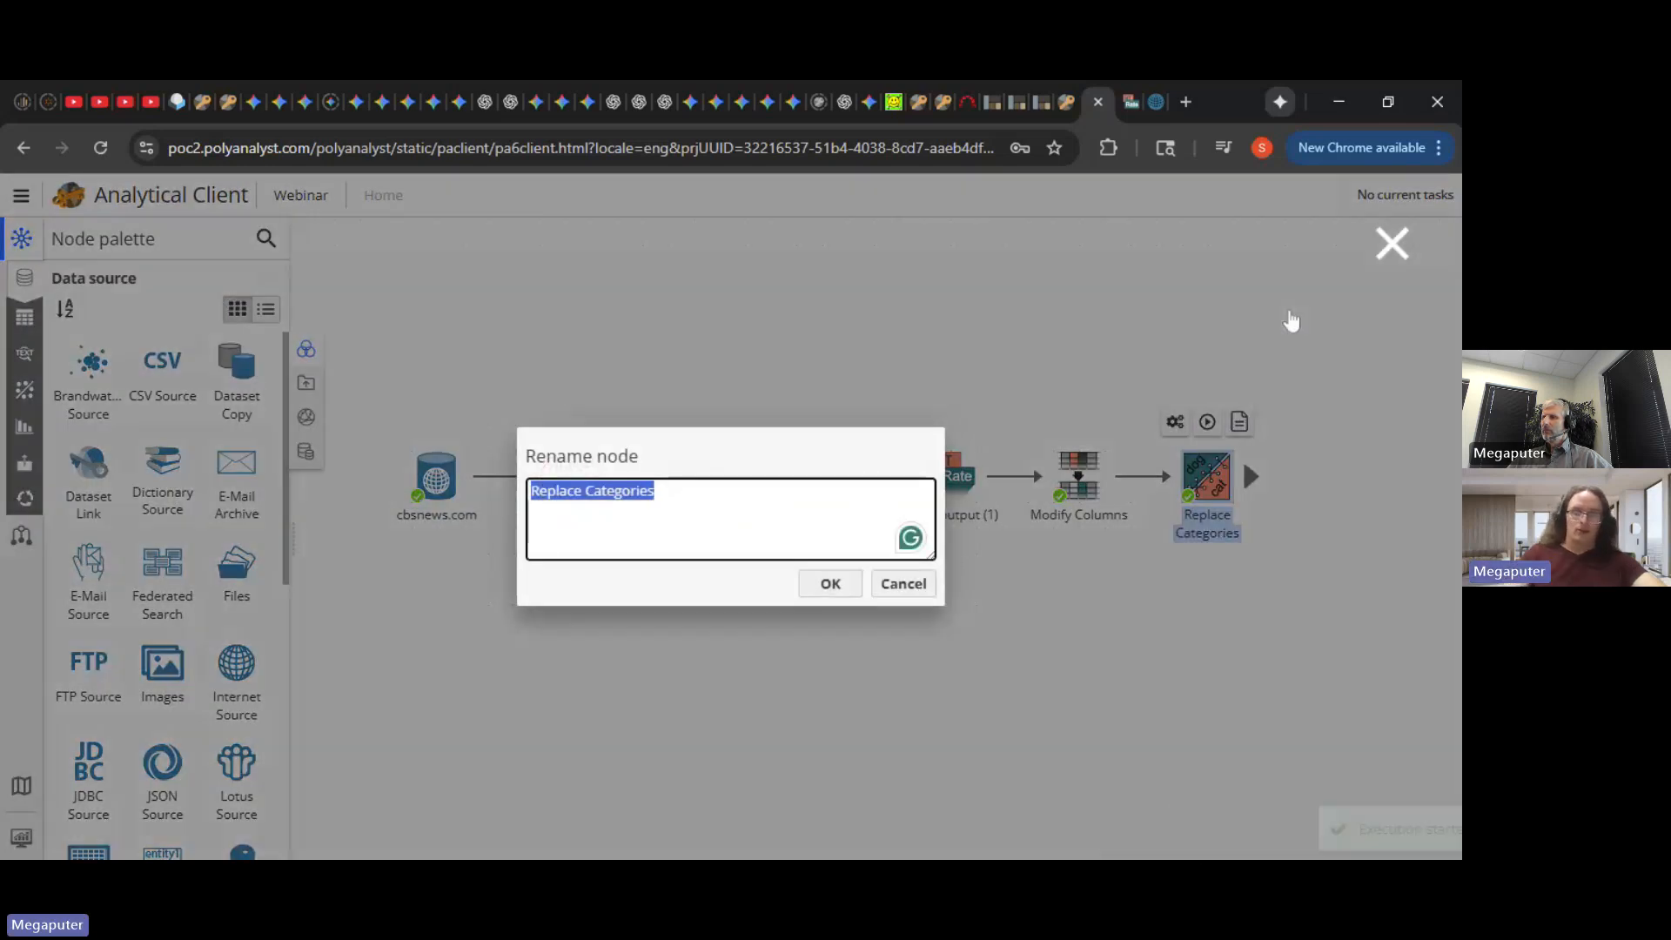
text(Clean)
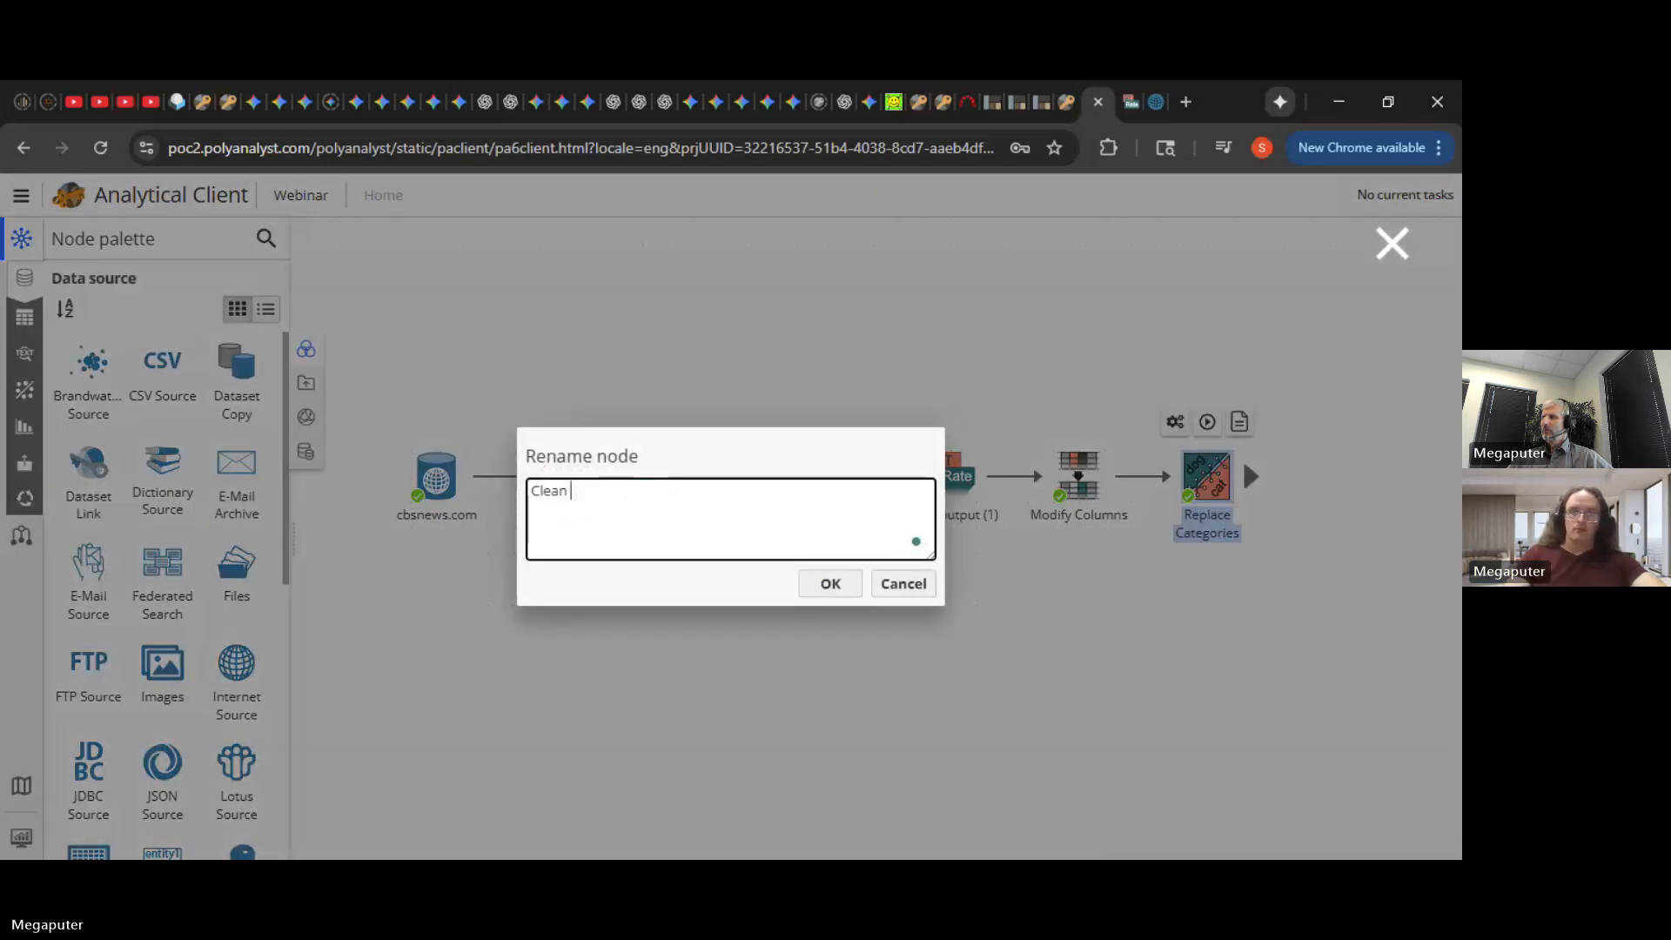
text( data)
click(827, 585)
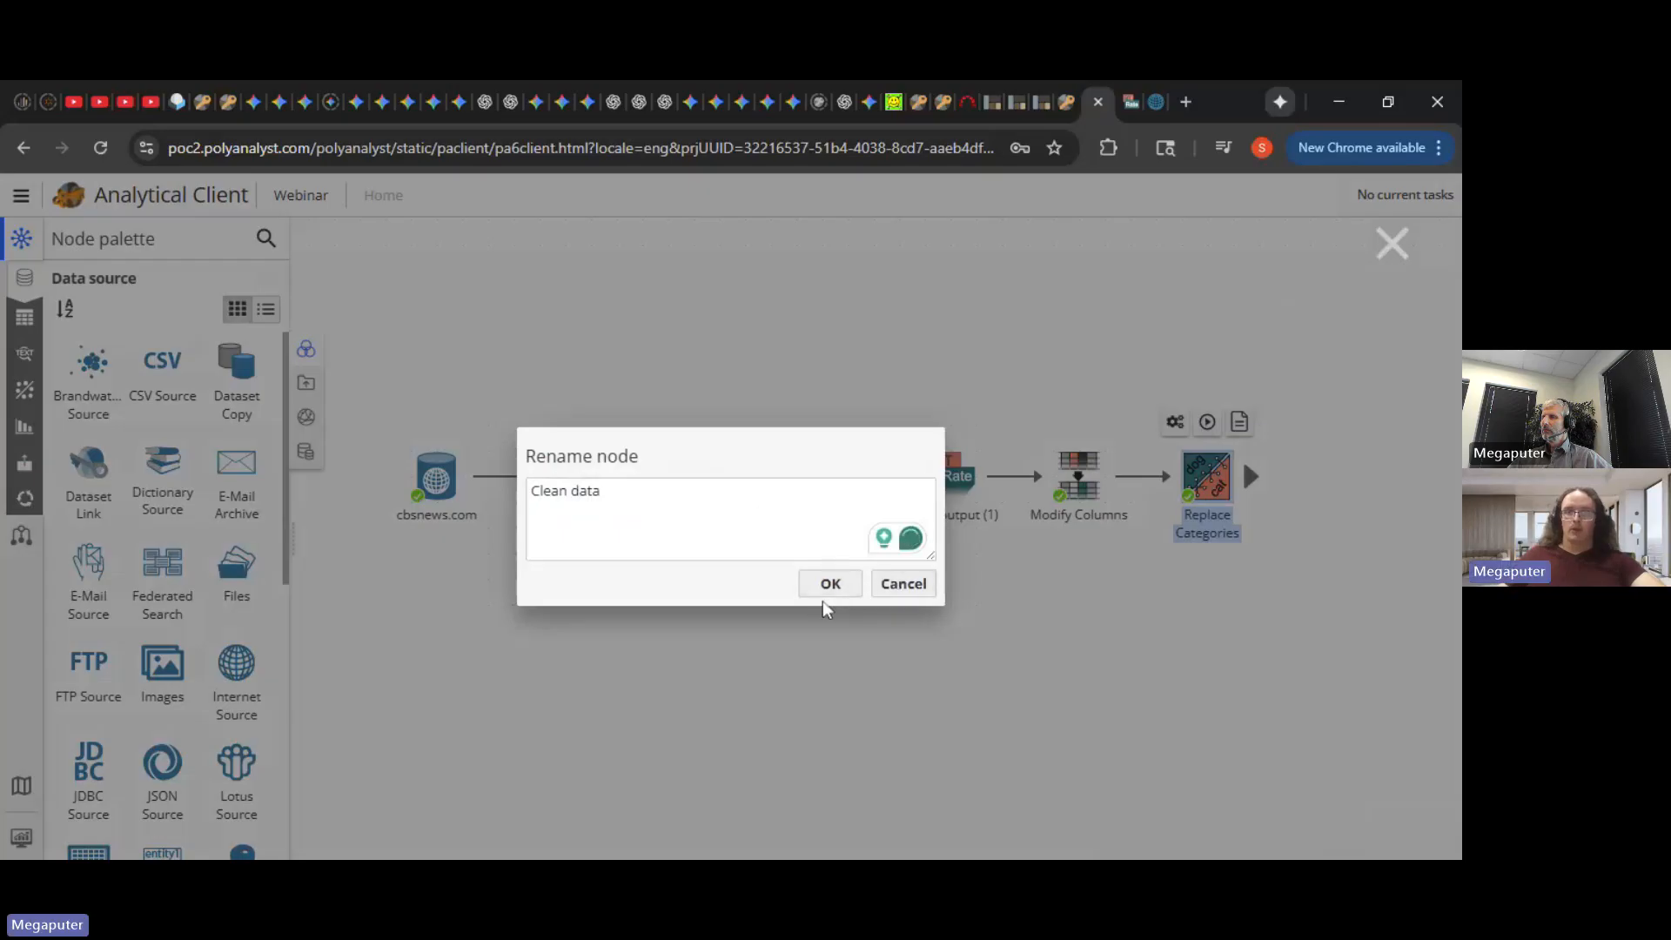
click(827, 583)
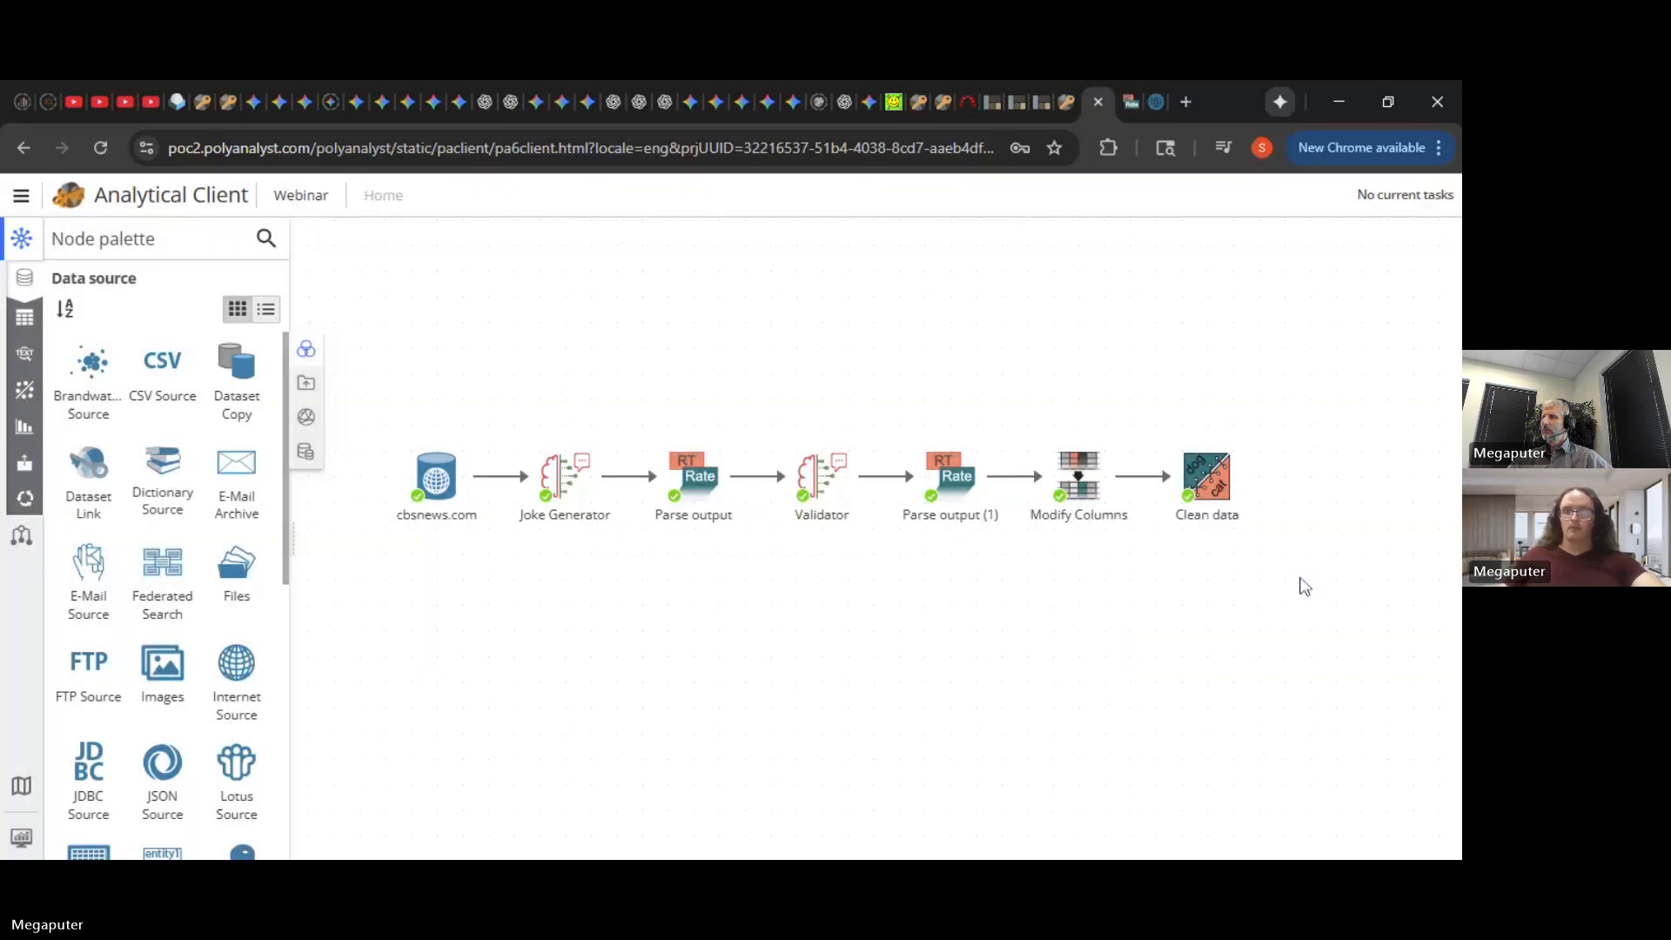
- Add a Filter Rows node linked after Clean data
drag(1285, 576, 1424, 582)
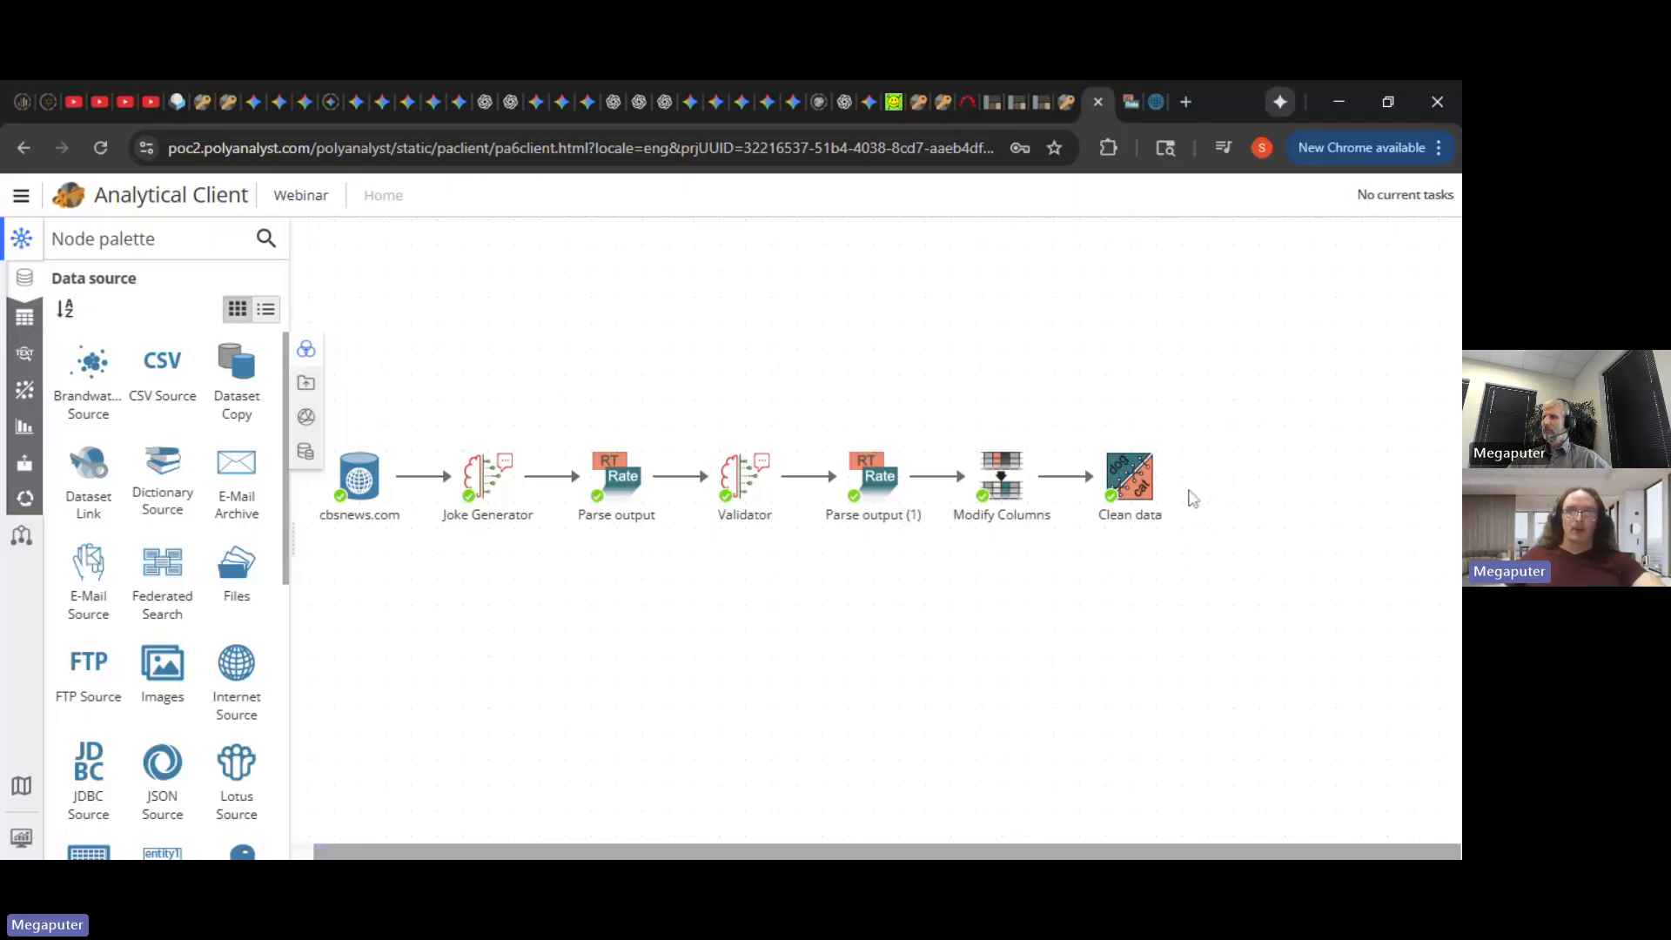
mouse_move(1178, 490)
drag(1177, 484, 1273, 484)
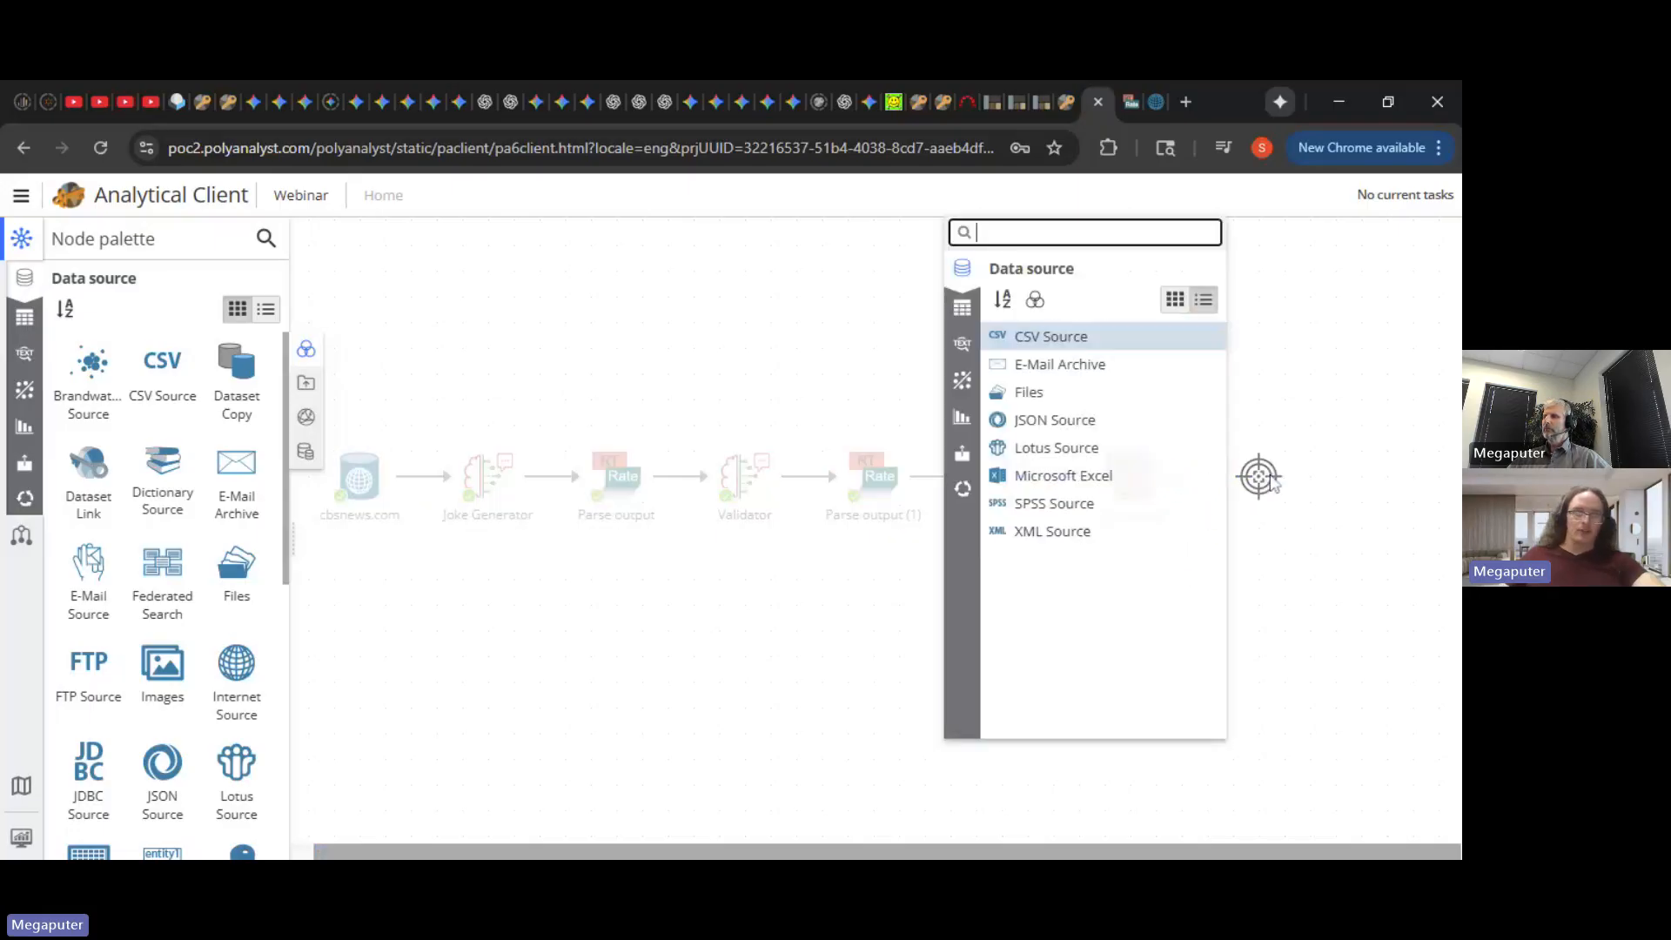
text(filter)
key(Down)
key(Down)
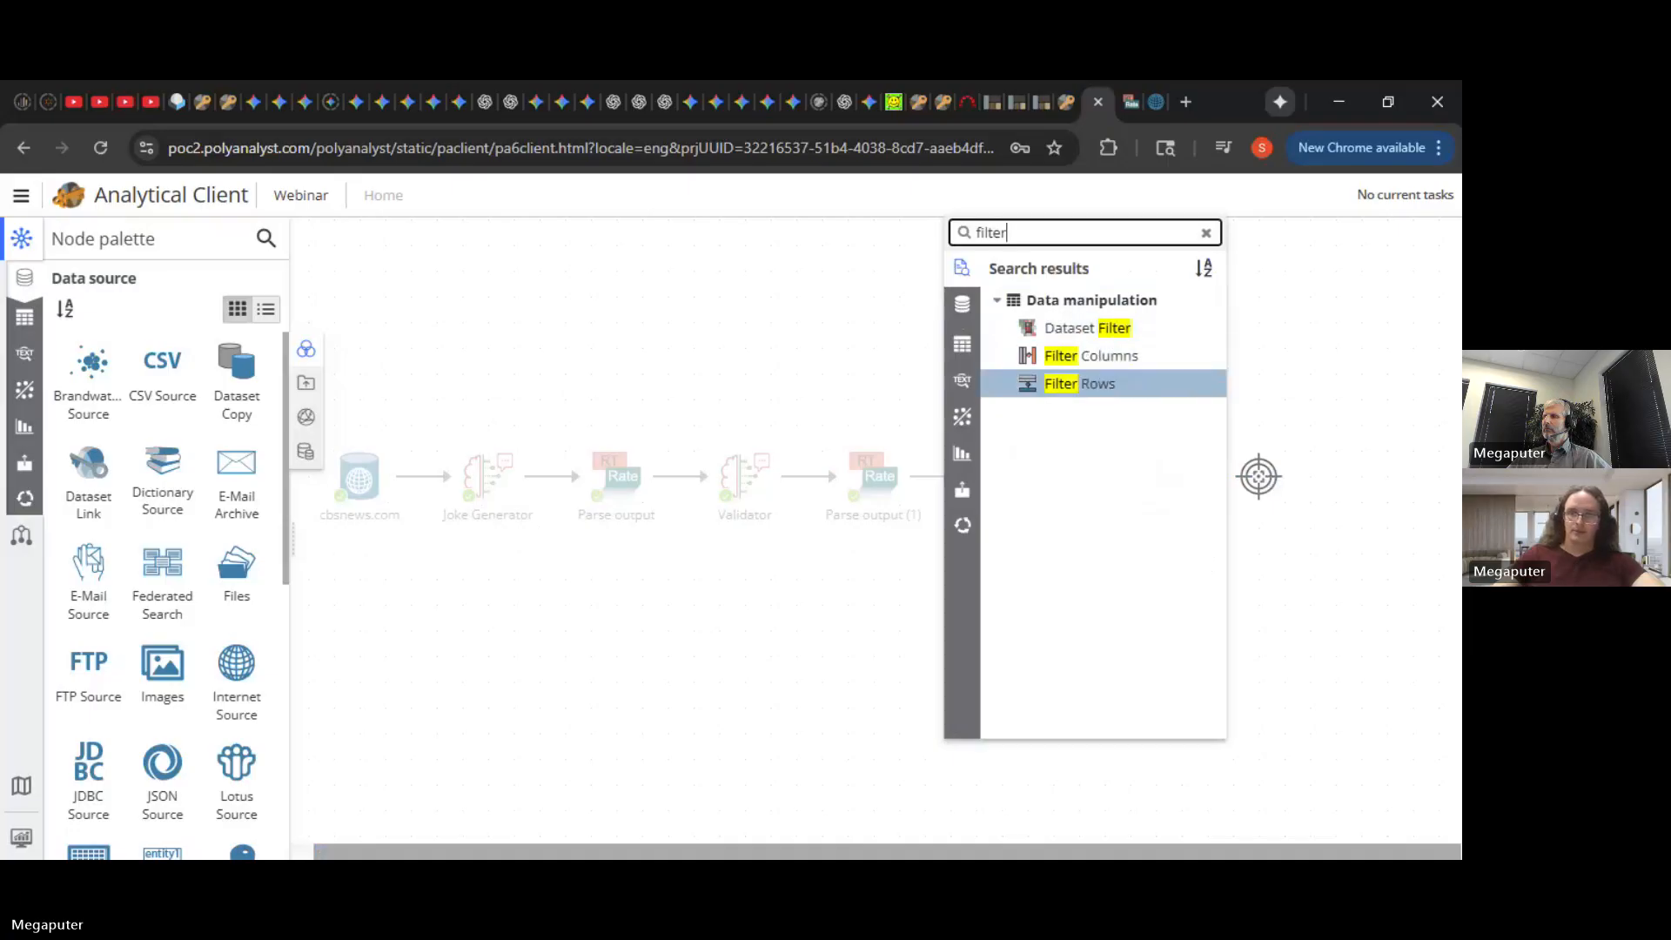
key(Return)
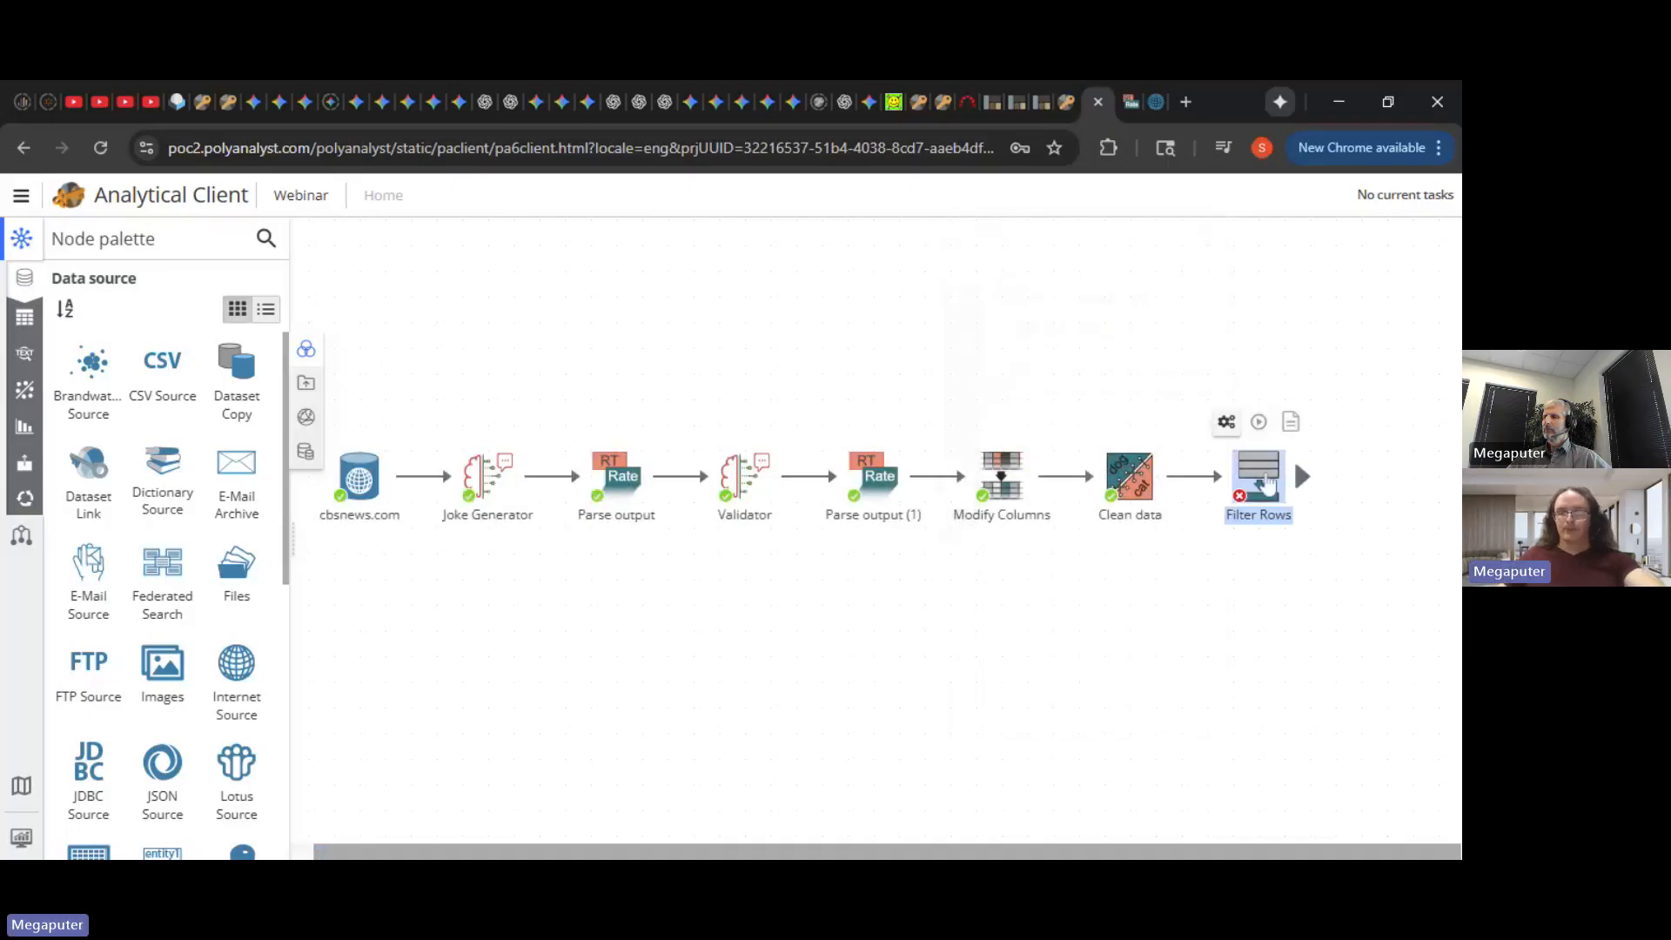
- Add a rule on Quality with Is not in list set to high, and execute it
double_click(1266, 483)
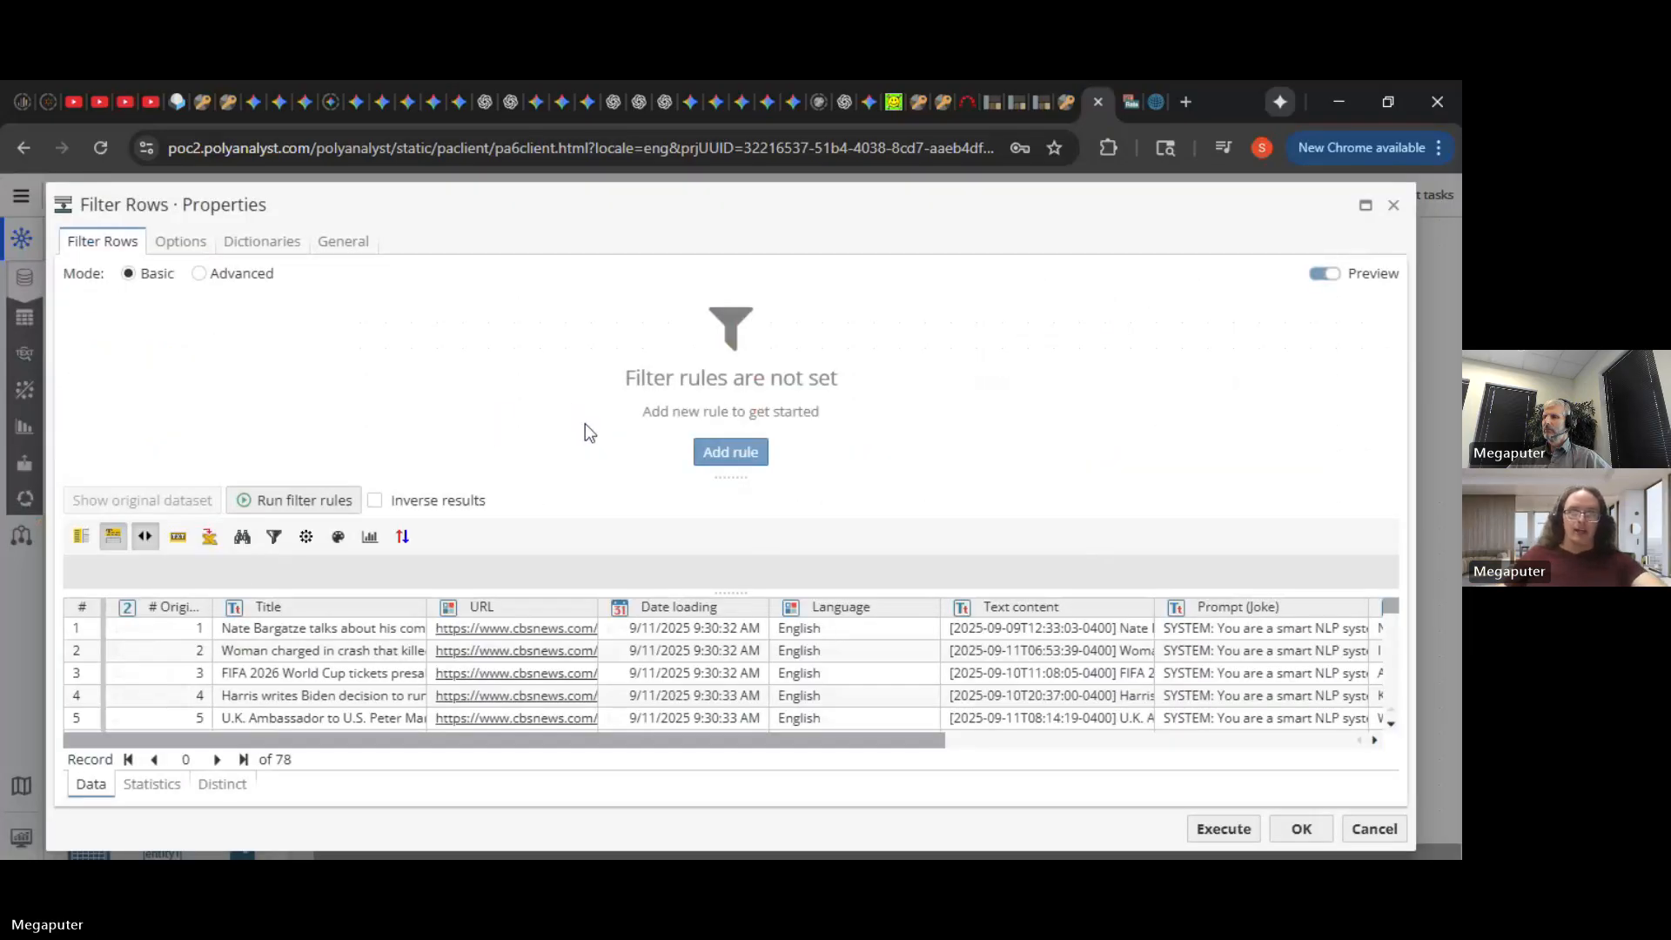
click(725, 453)
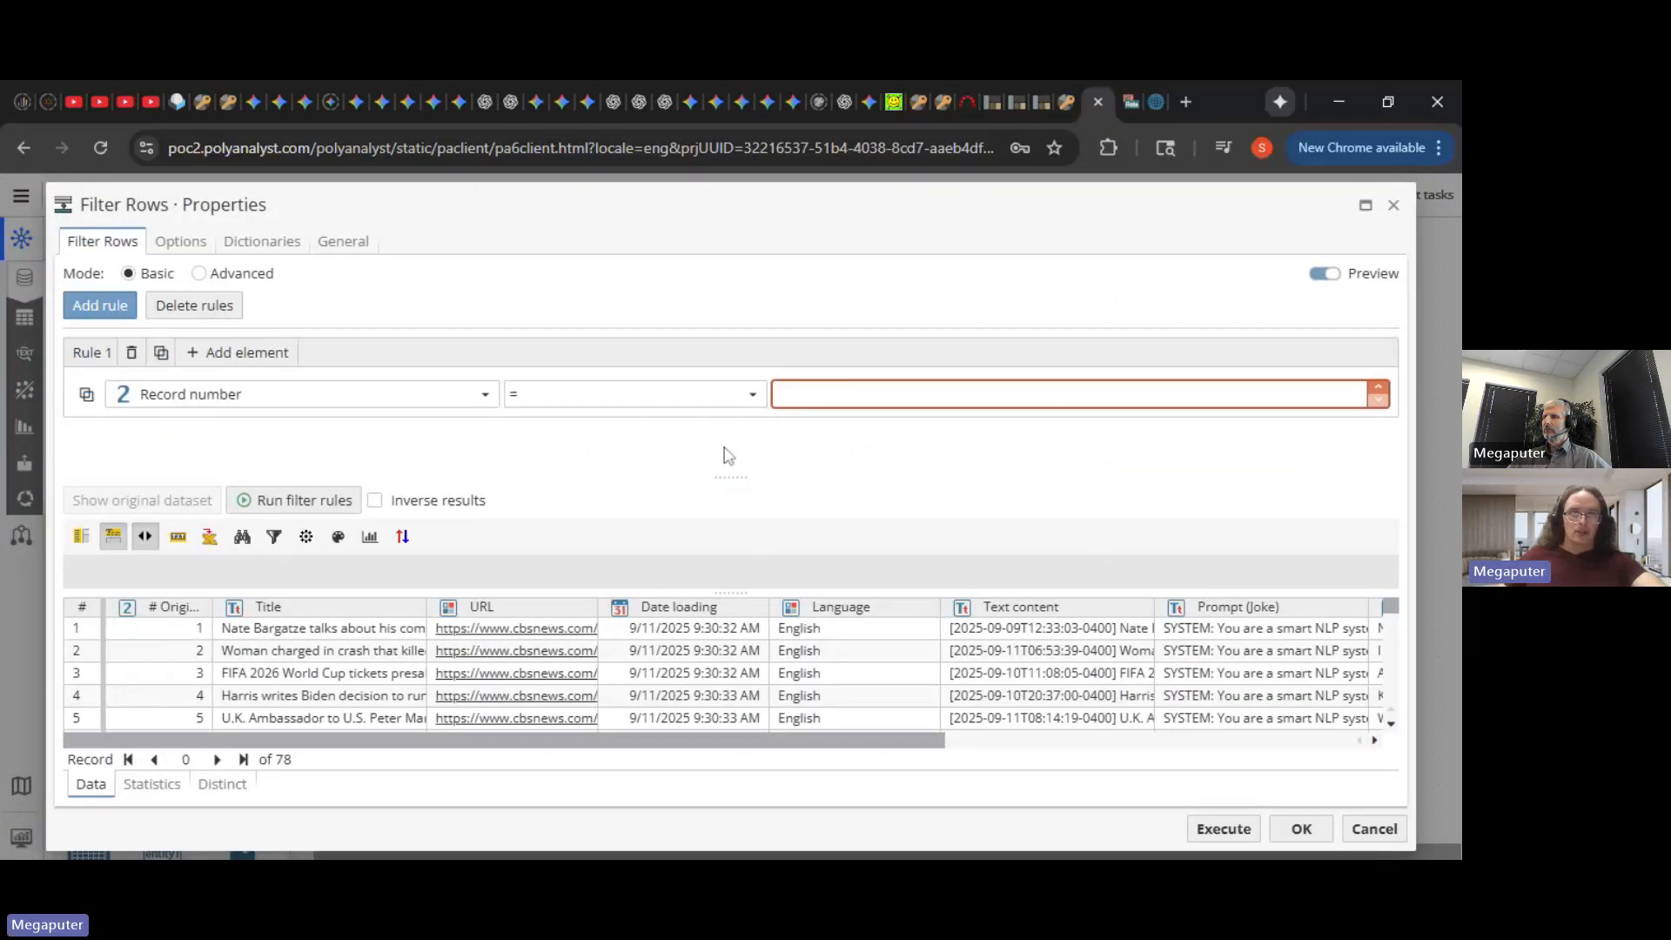
click(398, 406)
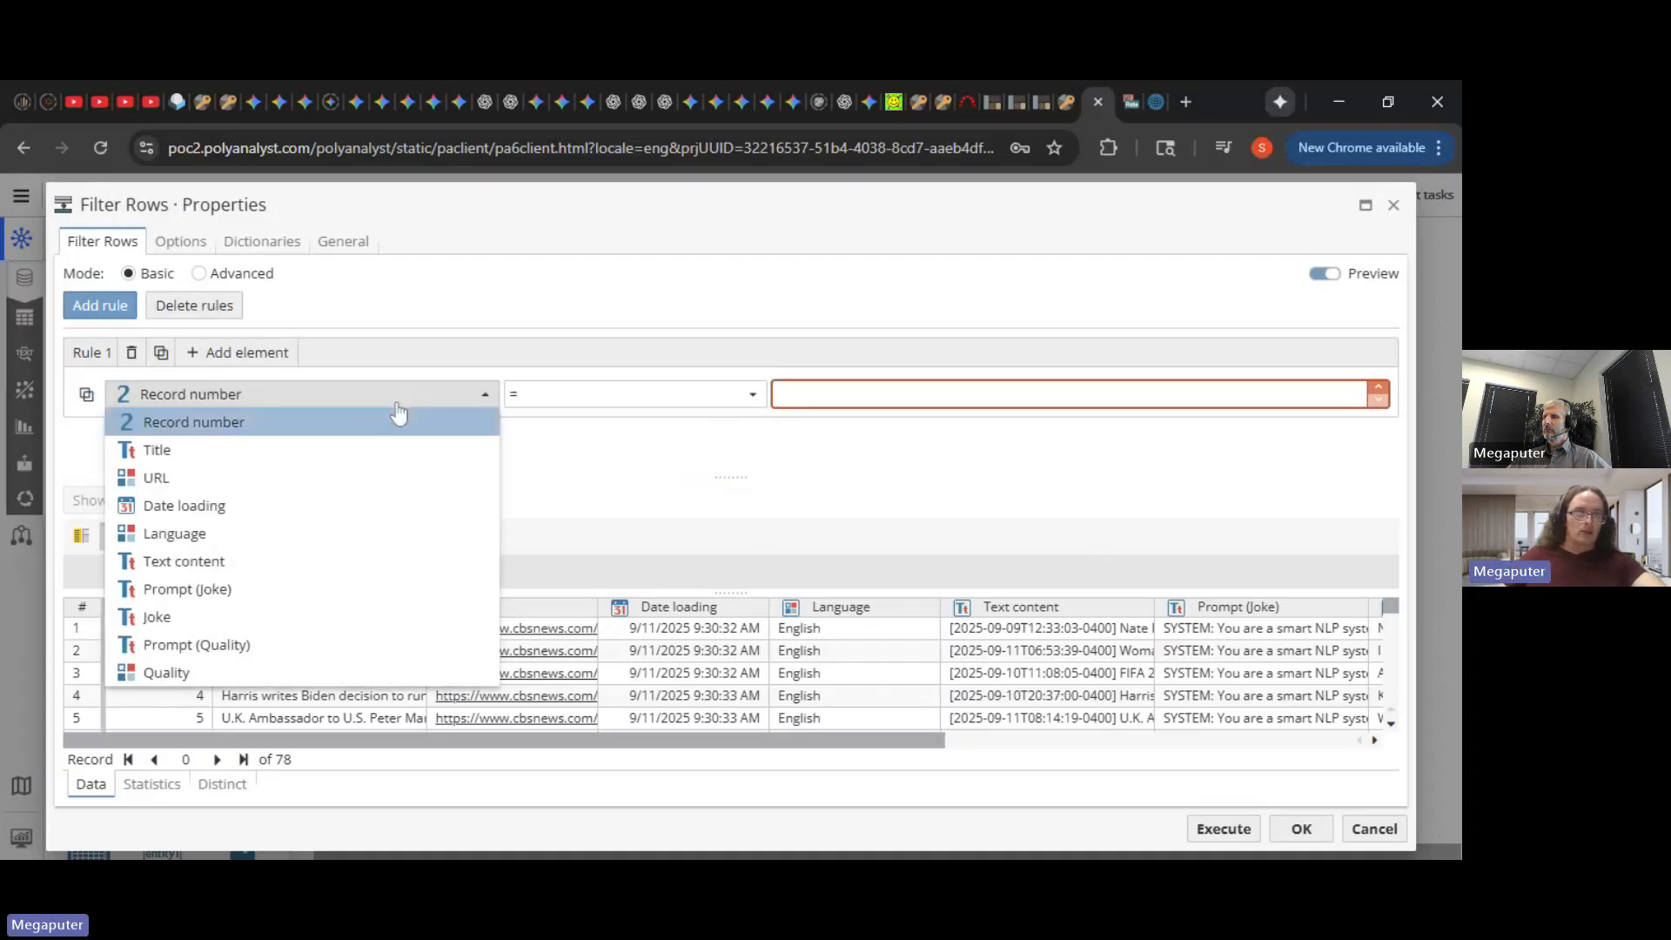
click(212, 677)
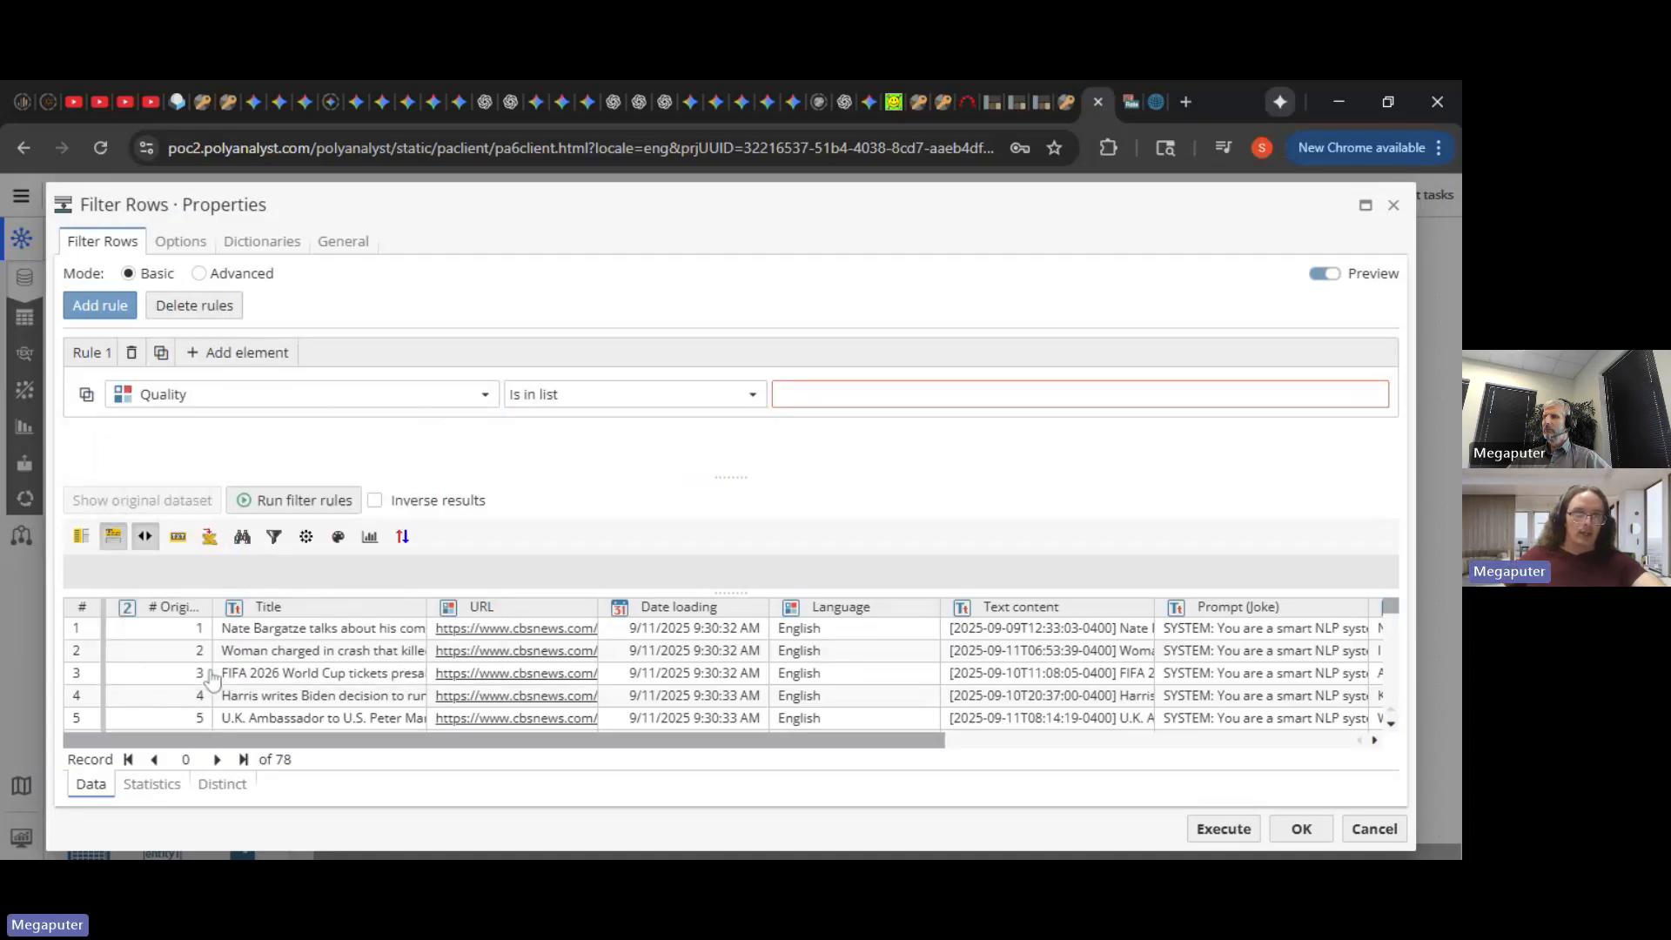
click(612, 404)
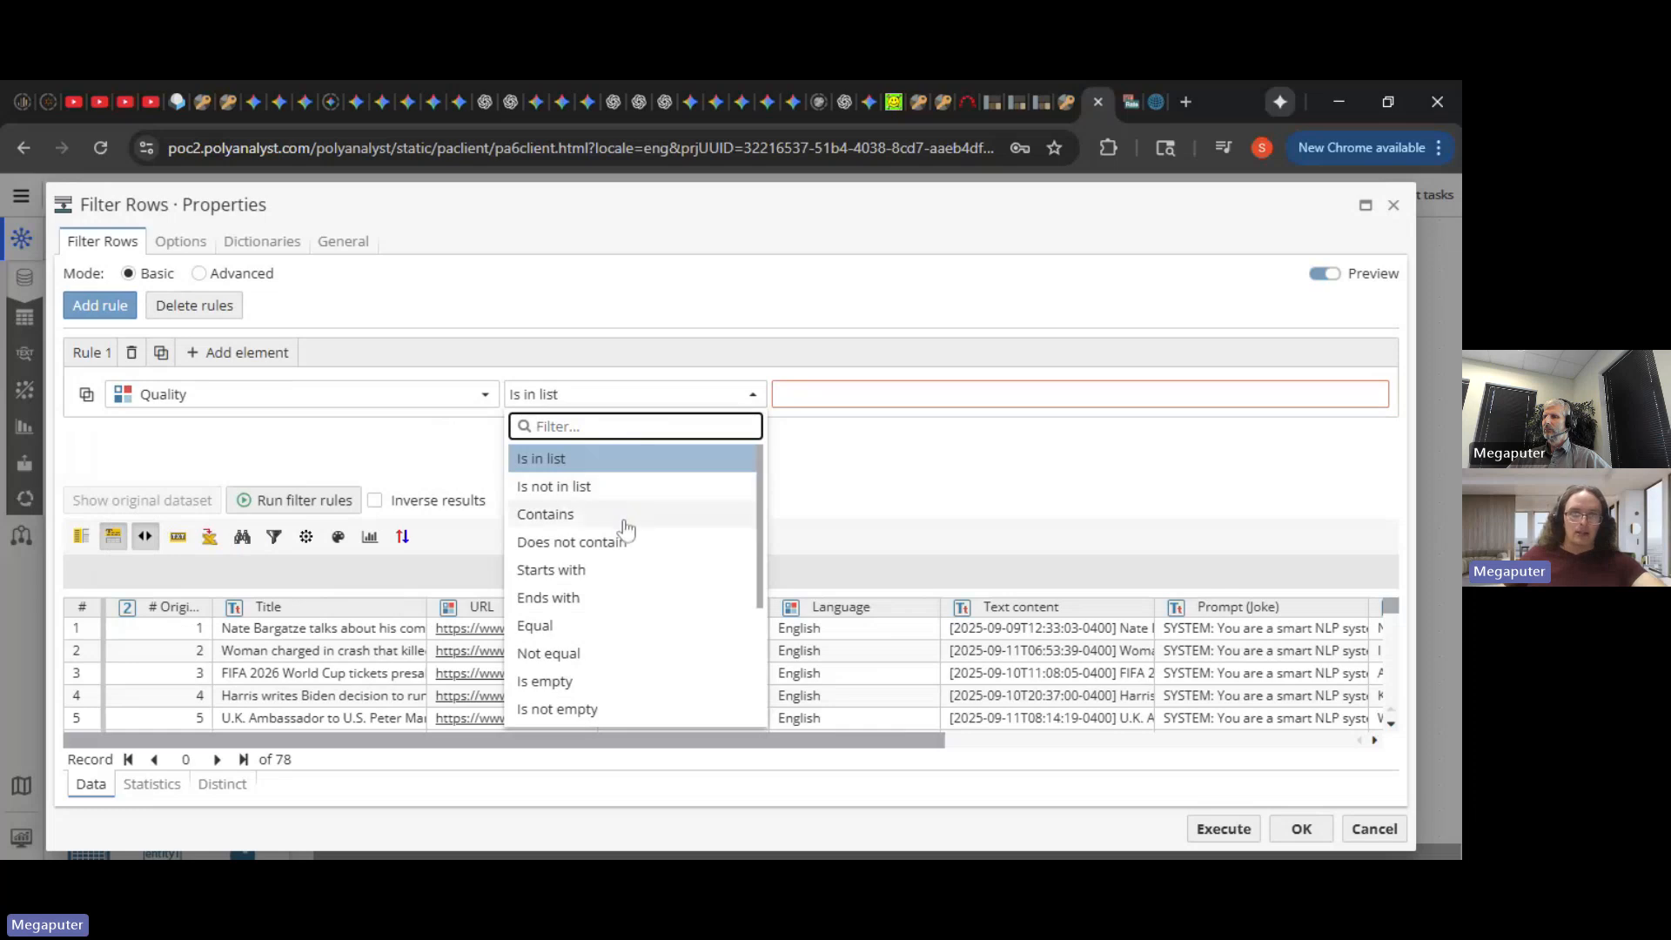
click(646, 490)
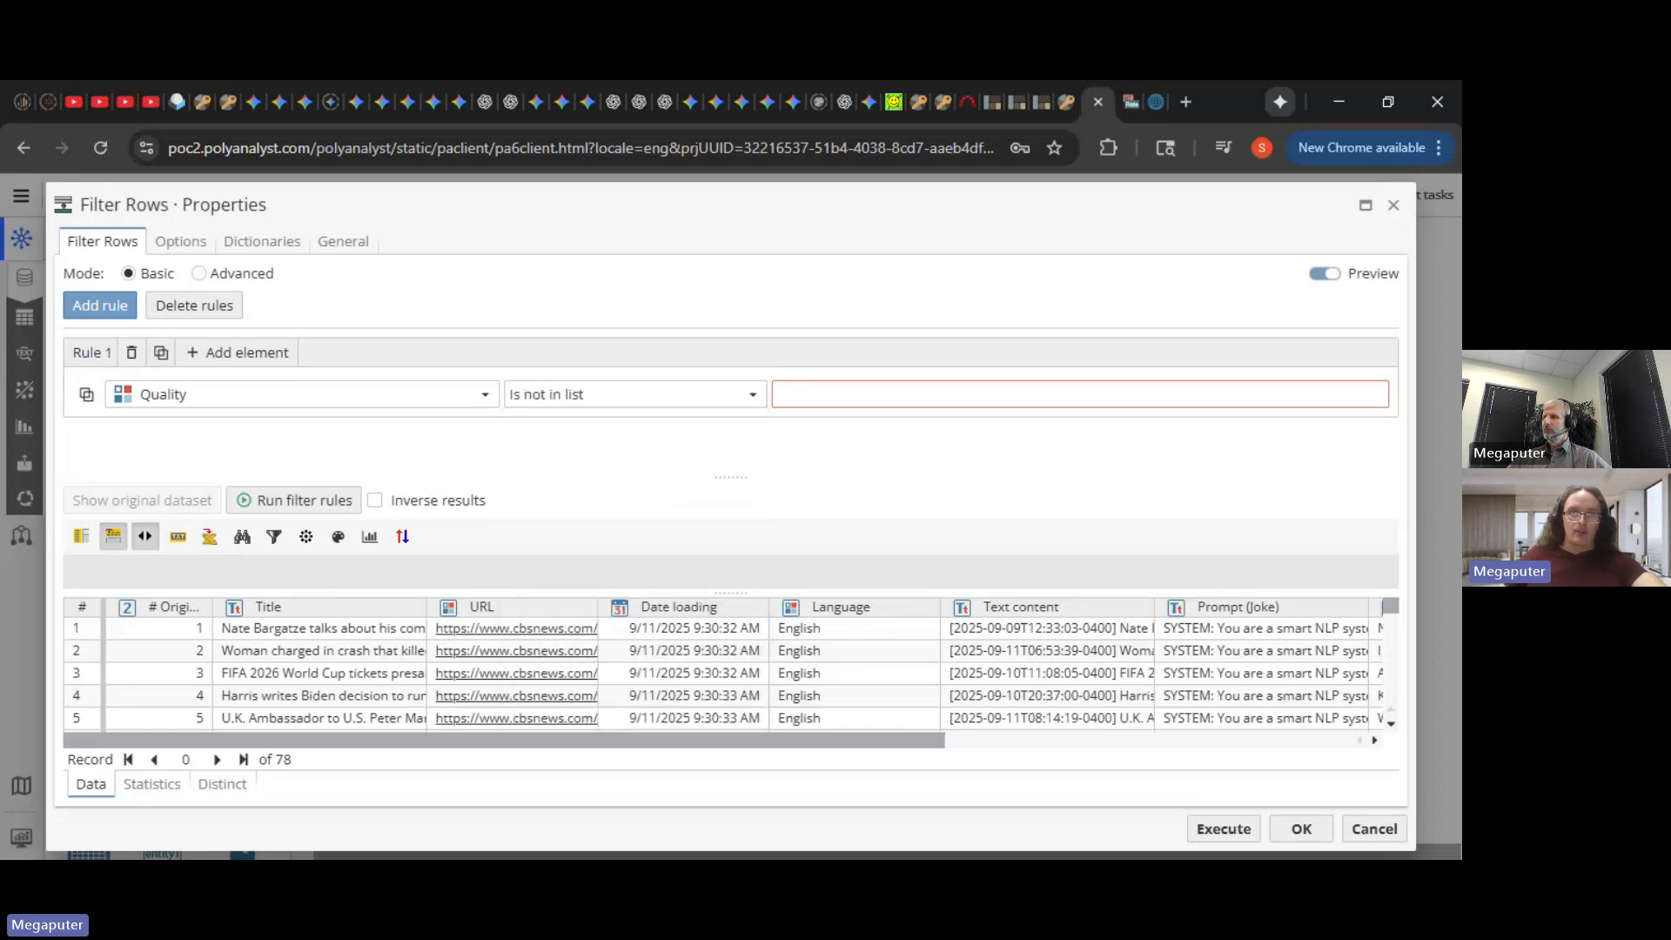
click(833, 396)
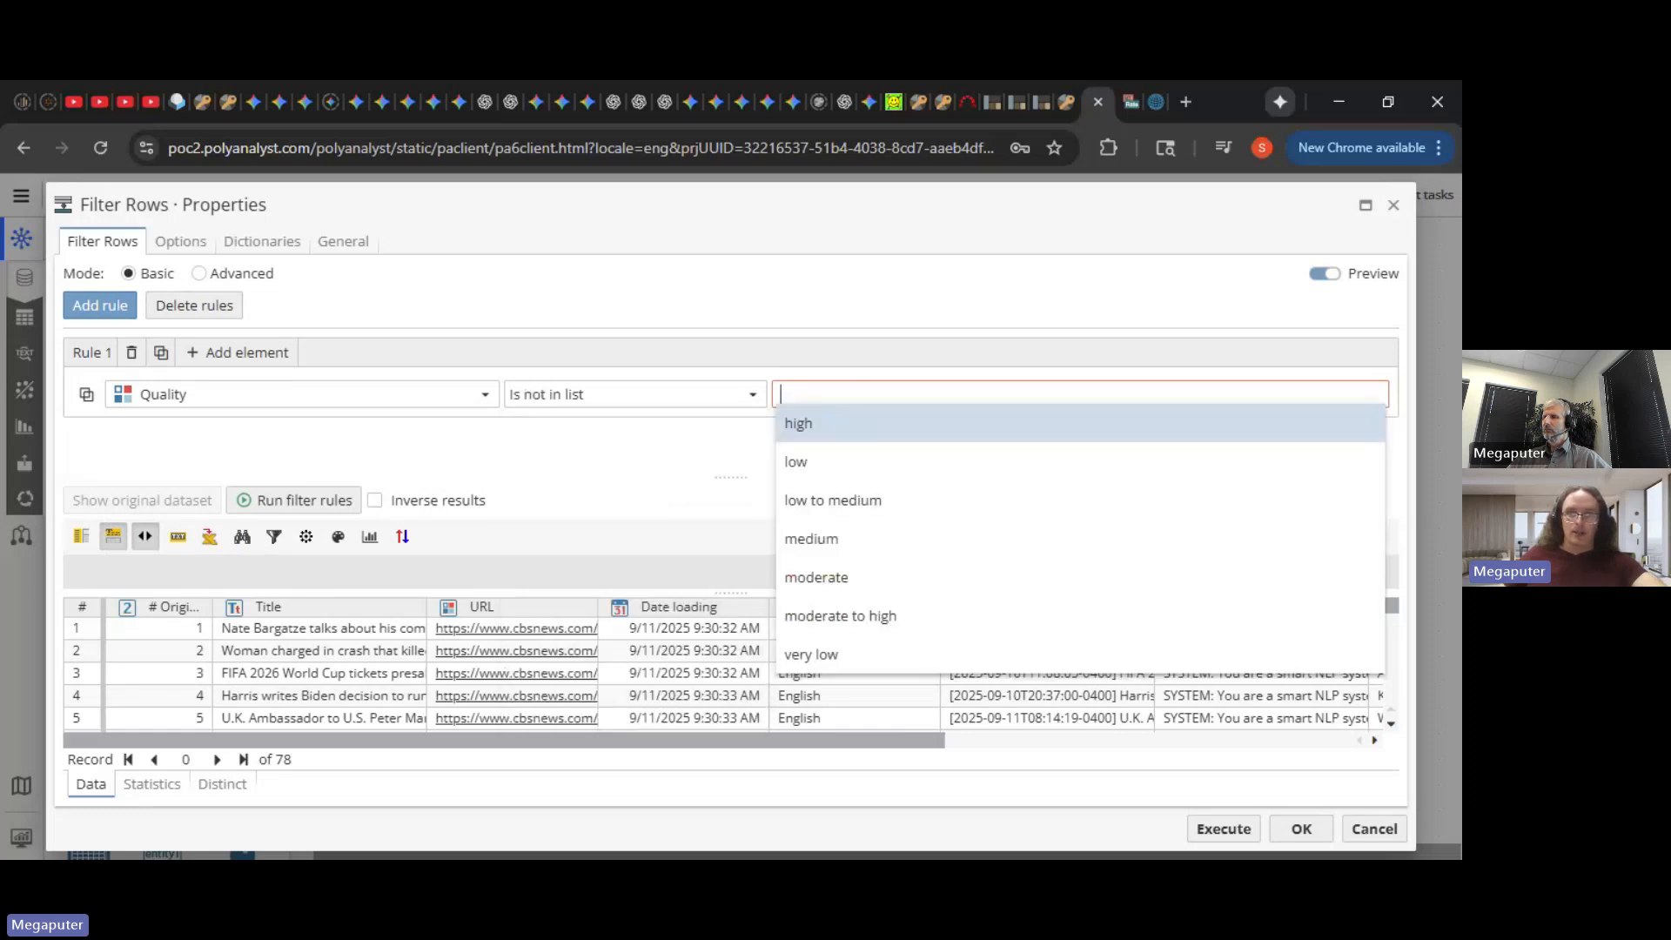
click(867, 427)
click(616, 435)
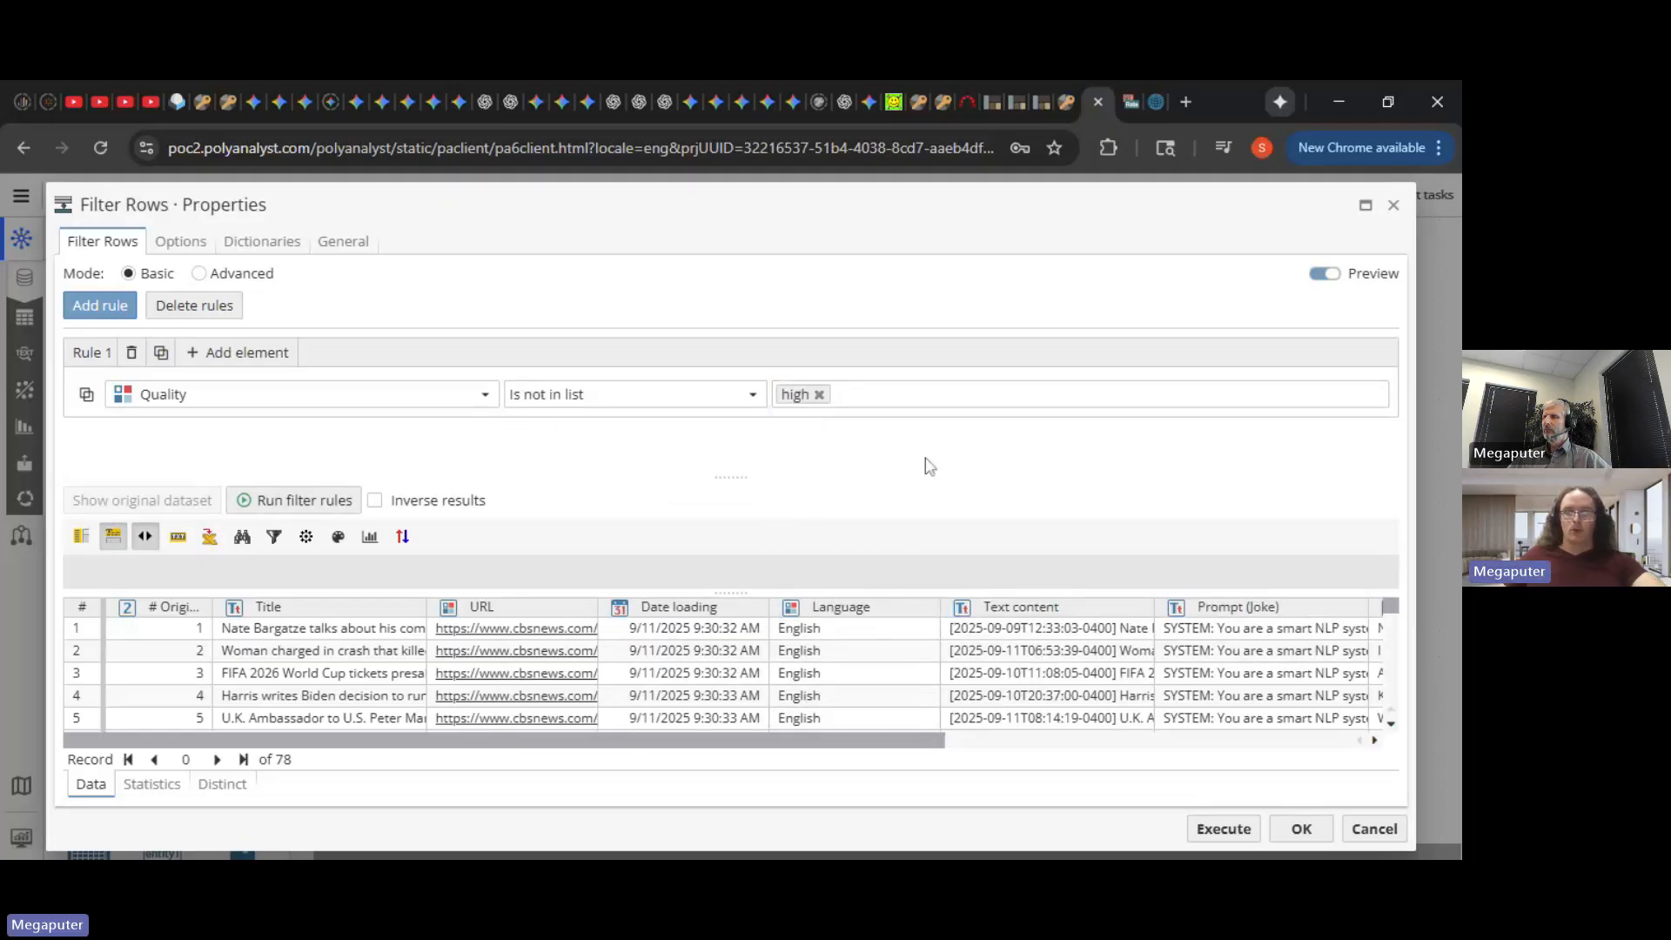
click(1223, 828)
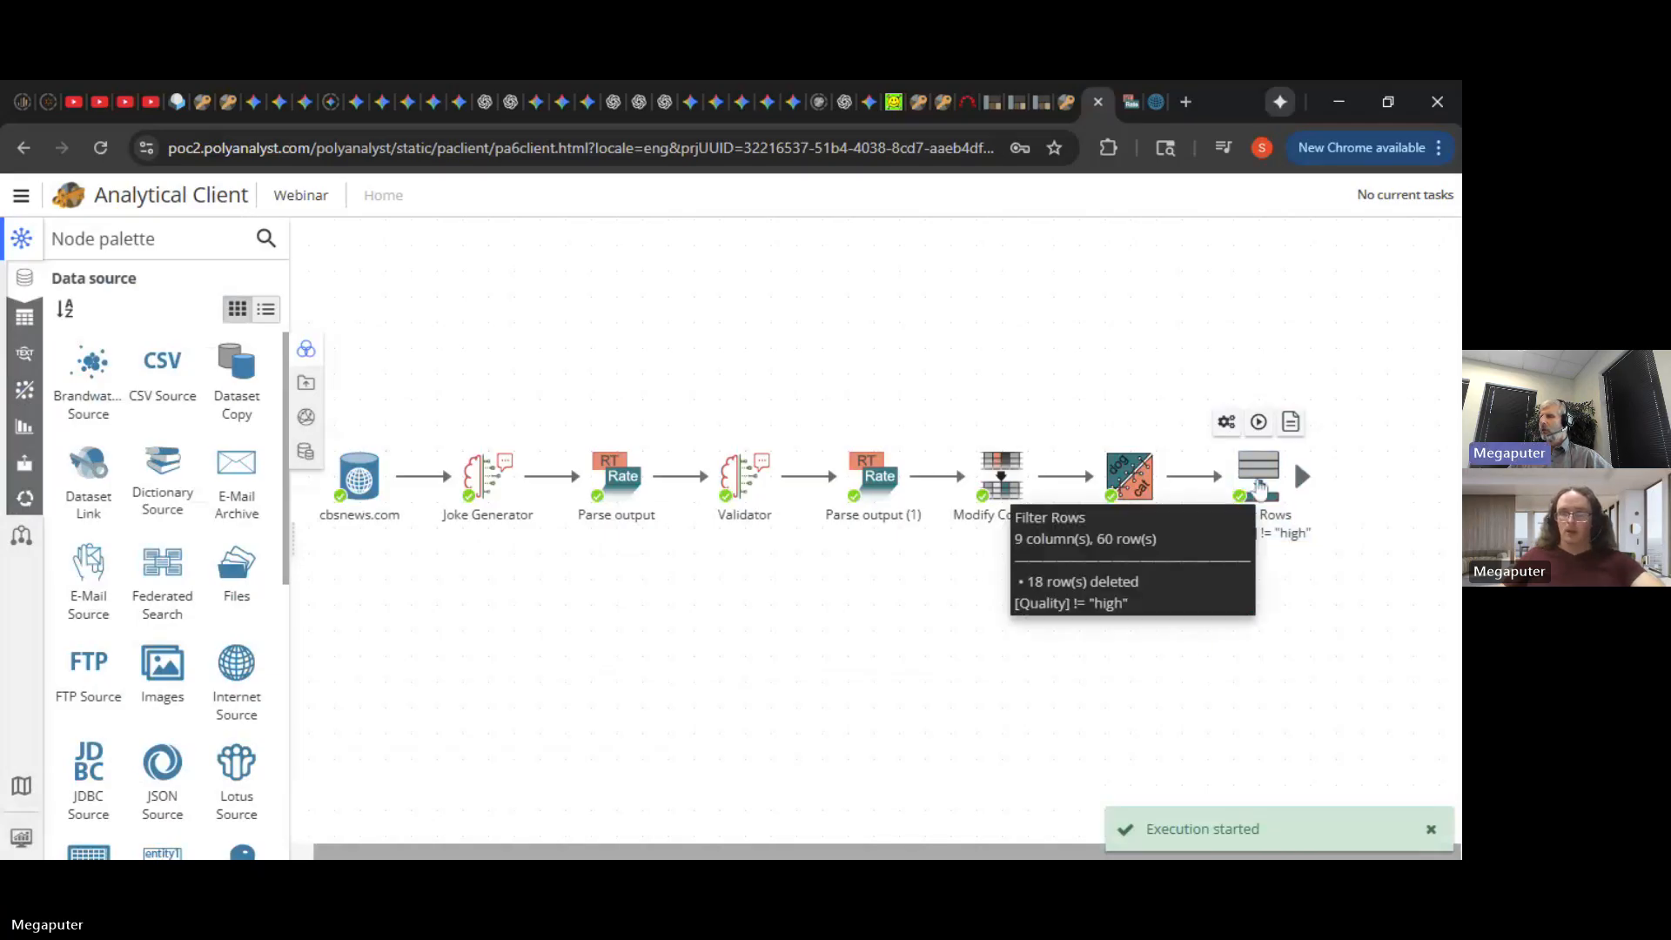
mouse_move(1262, 489)
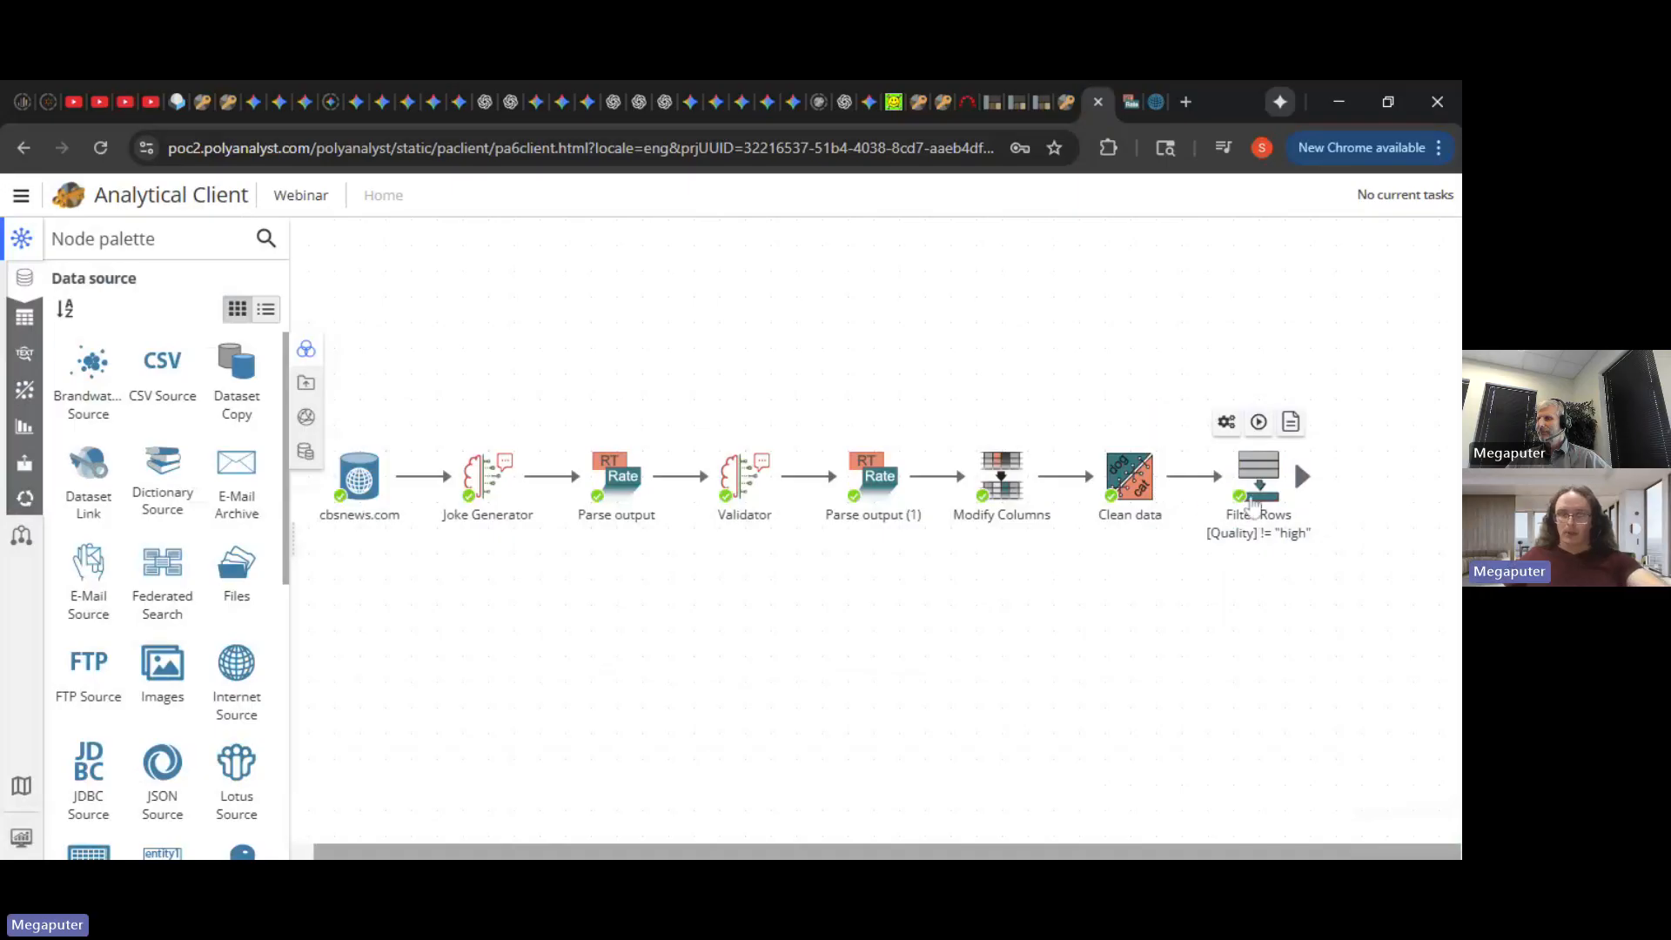
- Change the Filter Rows operator to 'Is in list' so only Quality 'high' rows remain, and execute it
click(1258, 497)
double_click(1258, 498)
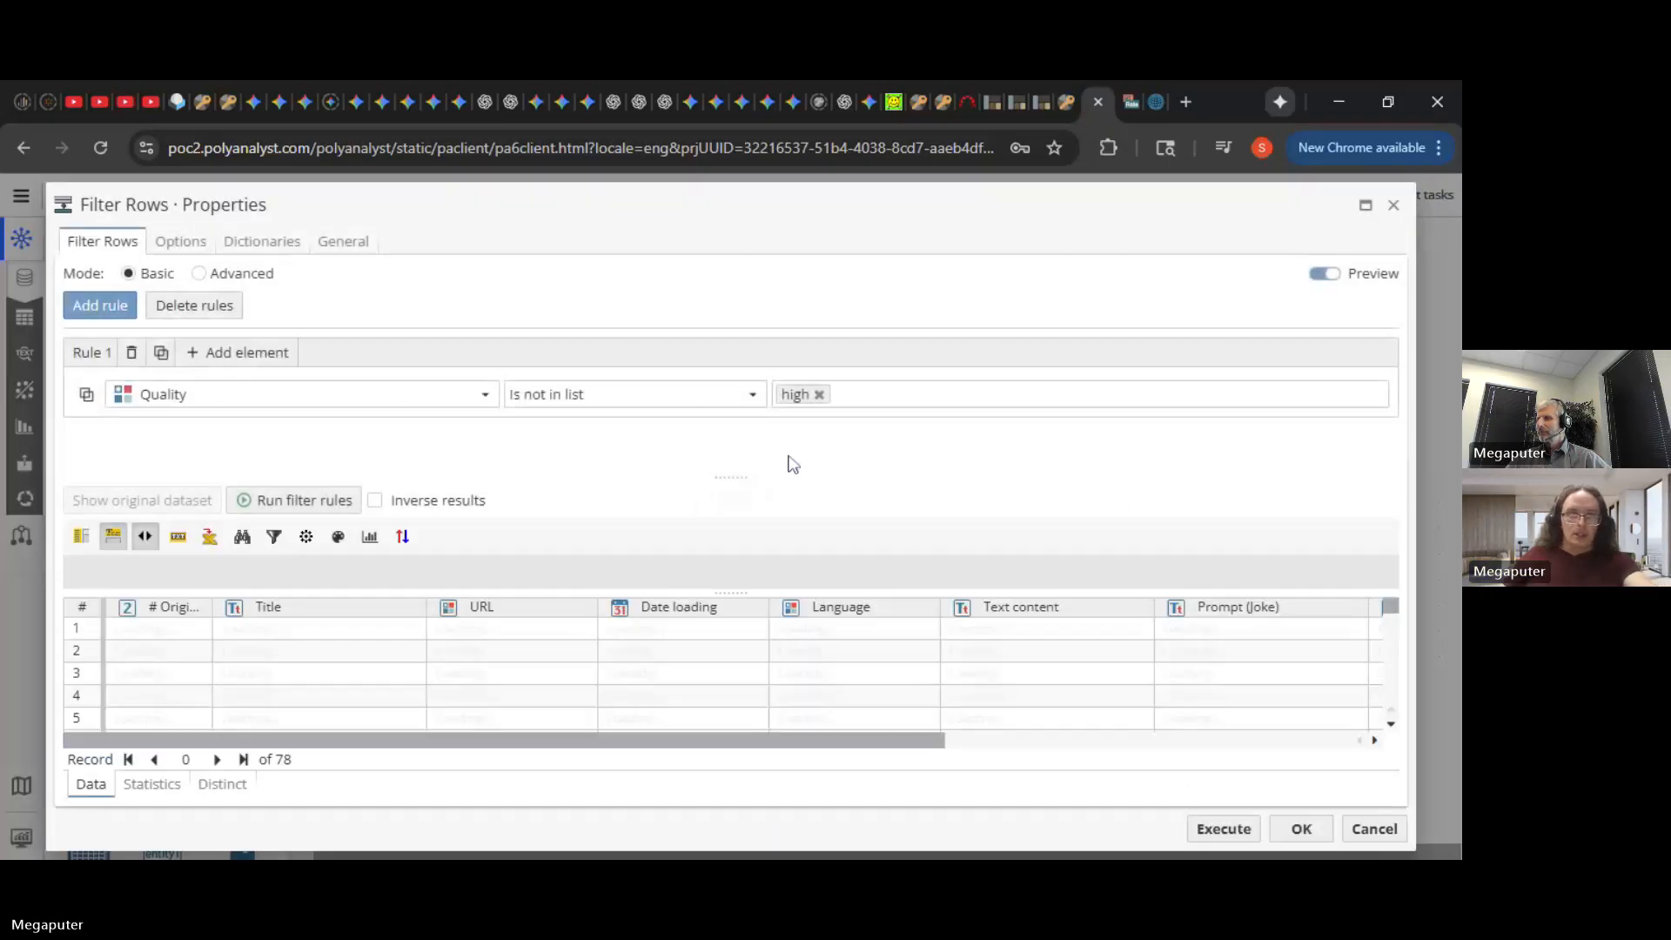
click(634, 397)
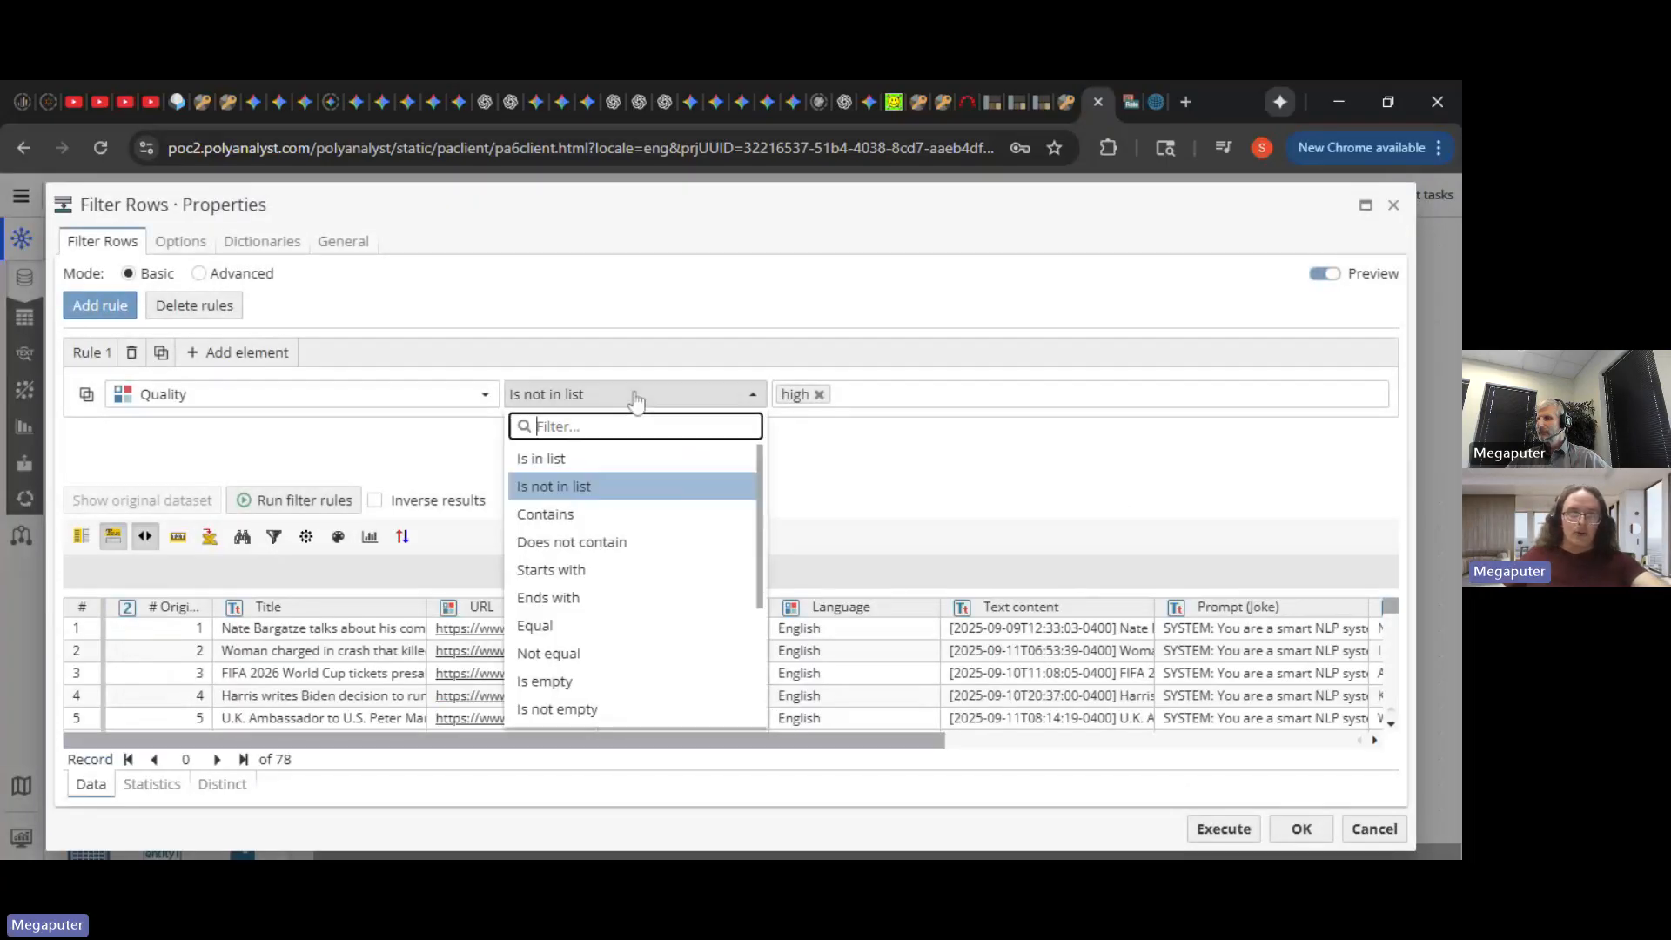
click(620, 462)
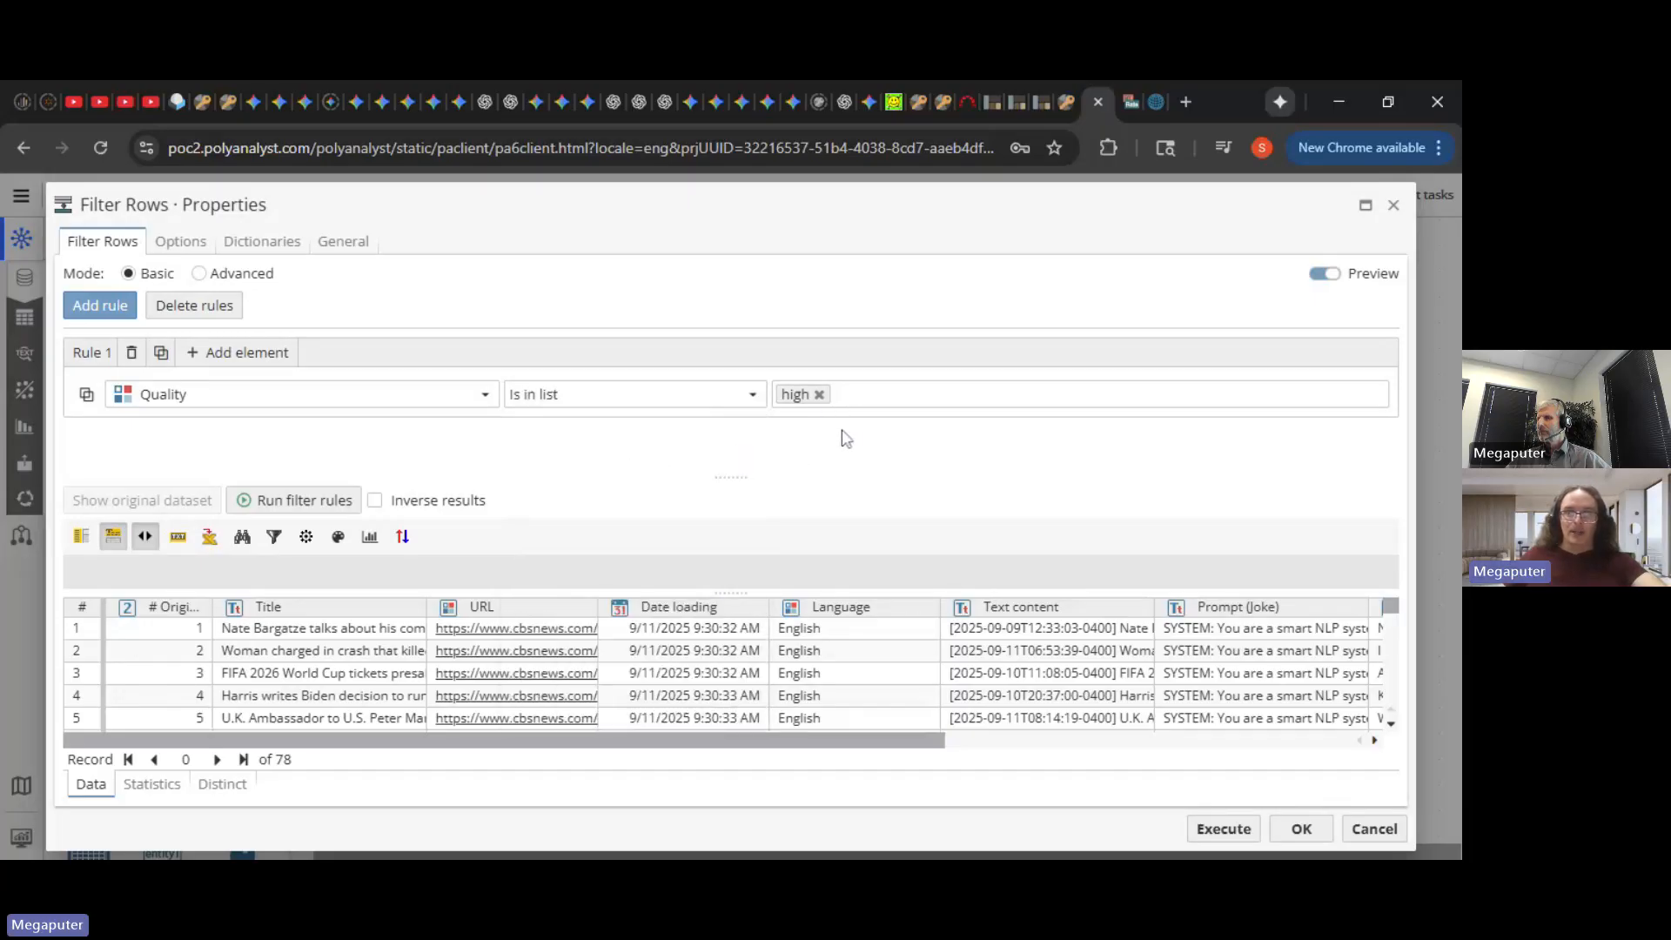
click(1223, 832)
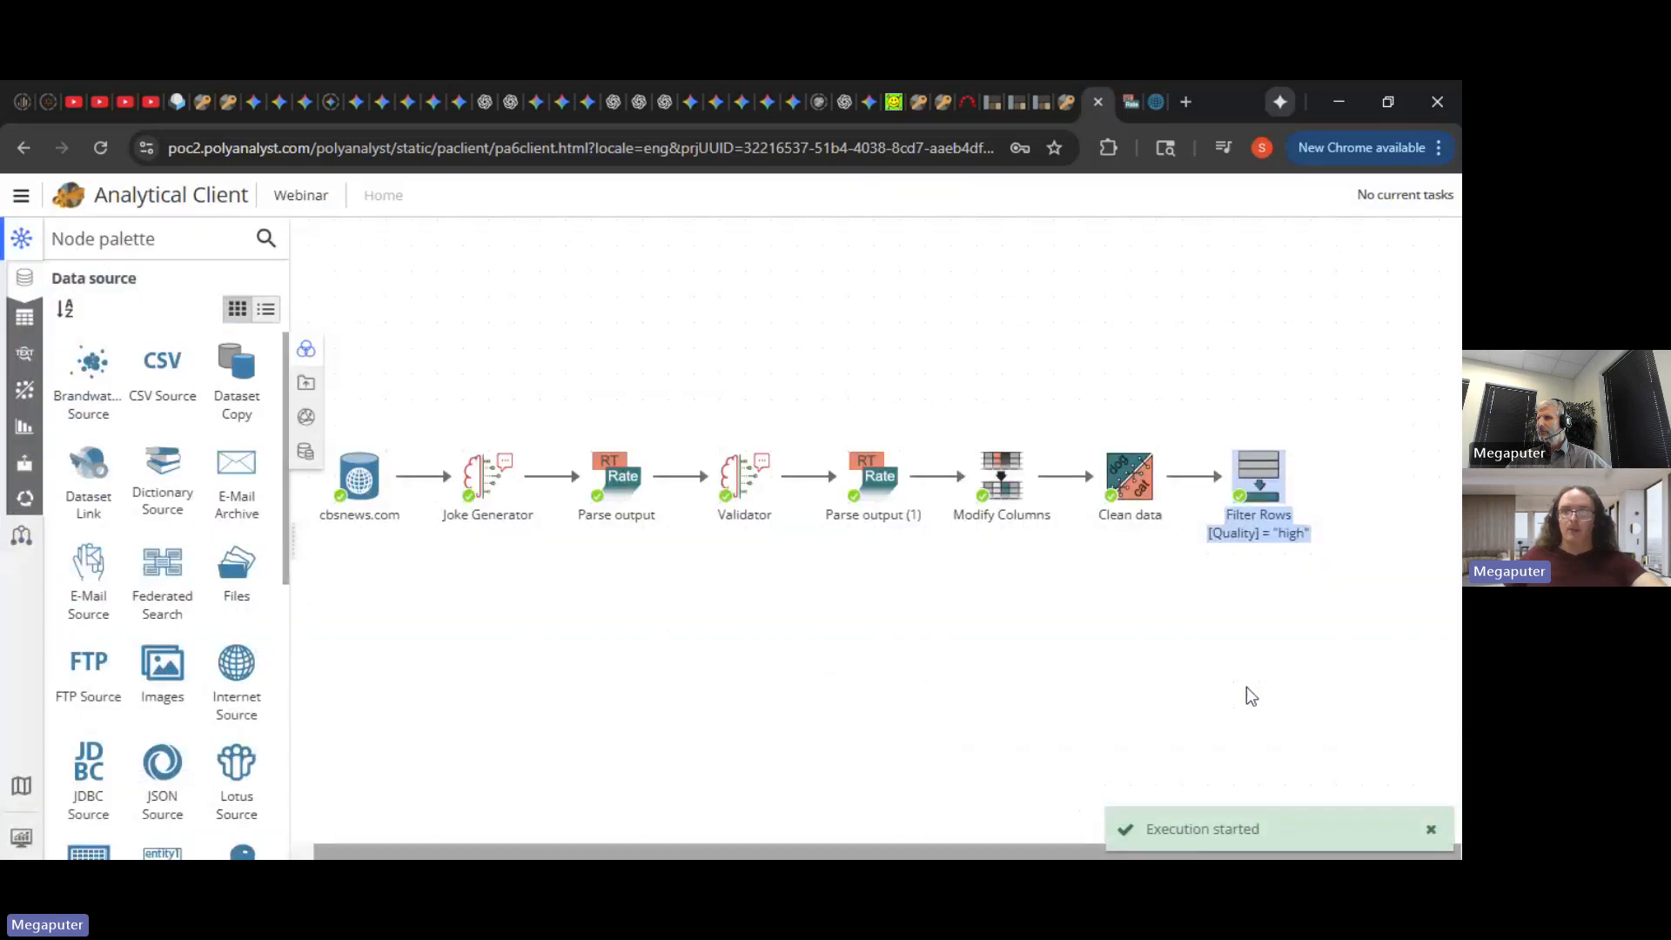
mouse_move(1257, 503)
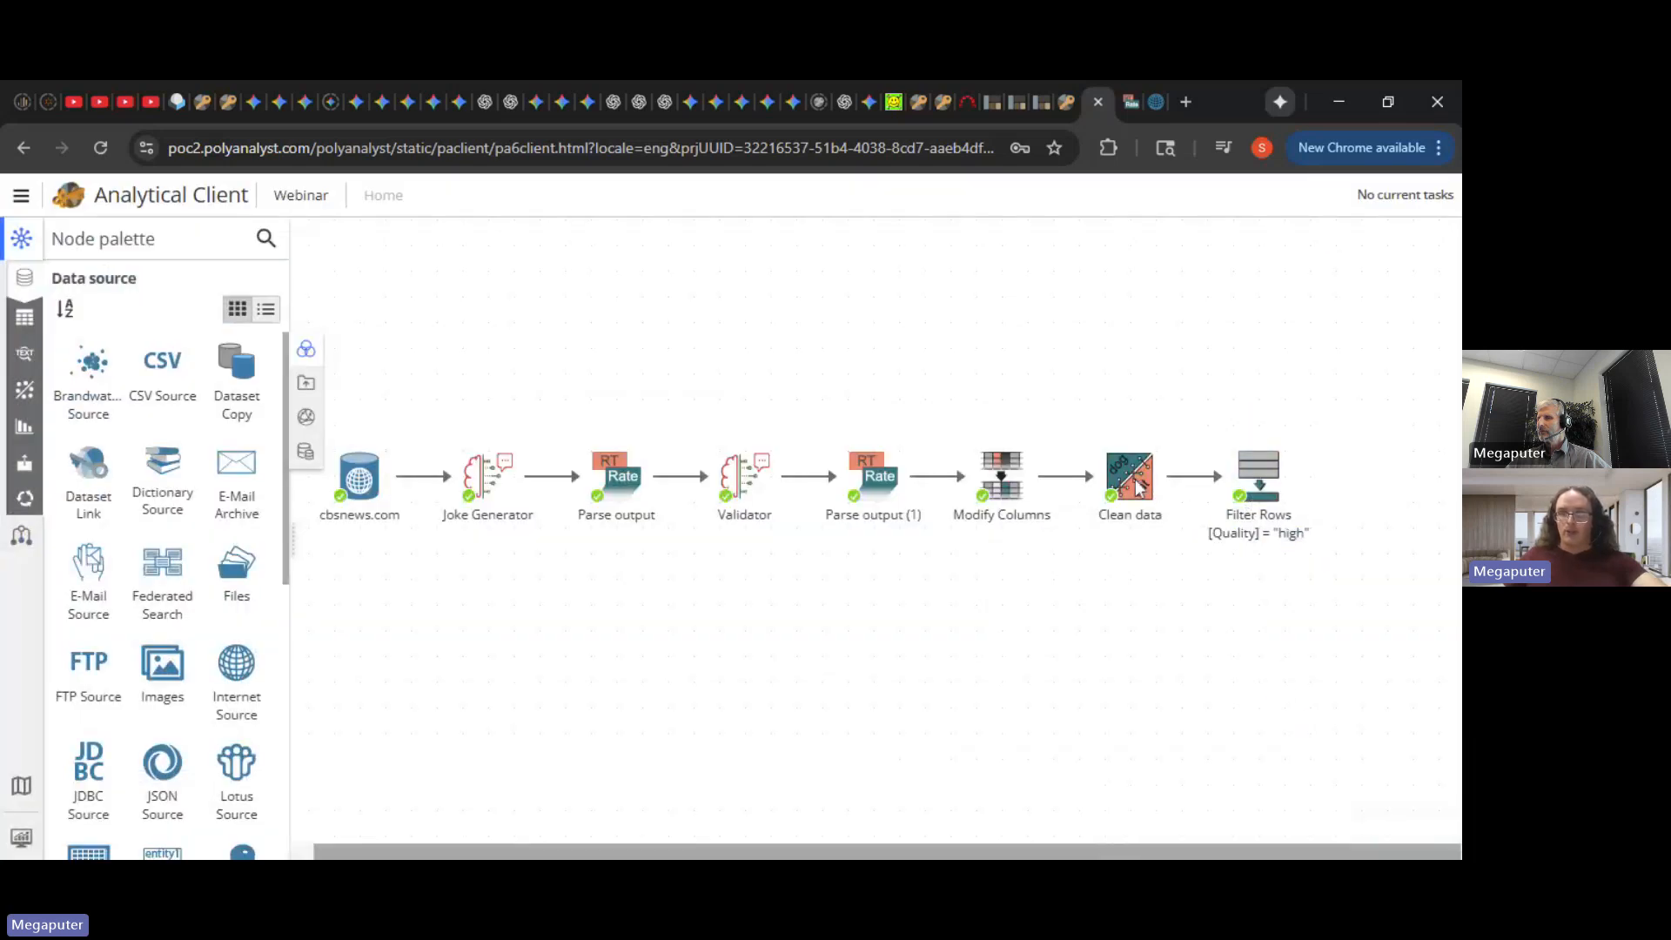
mouse_move(1139, 487)
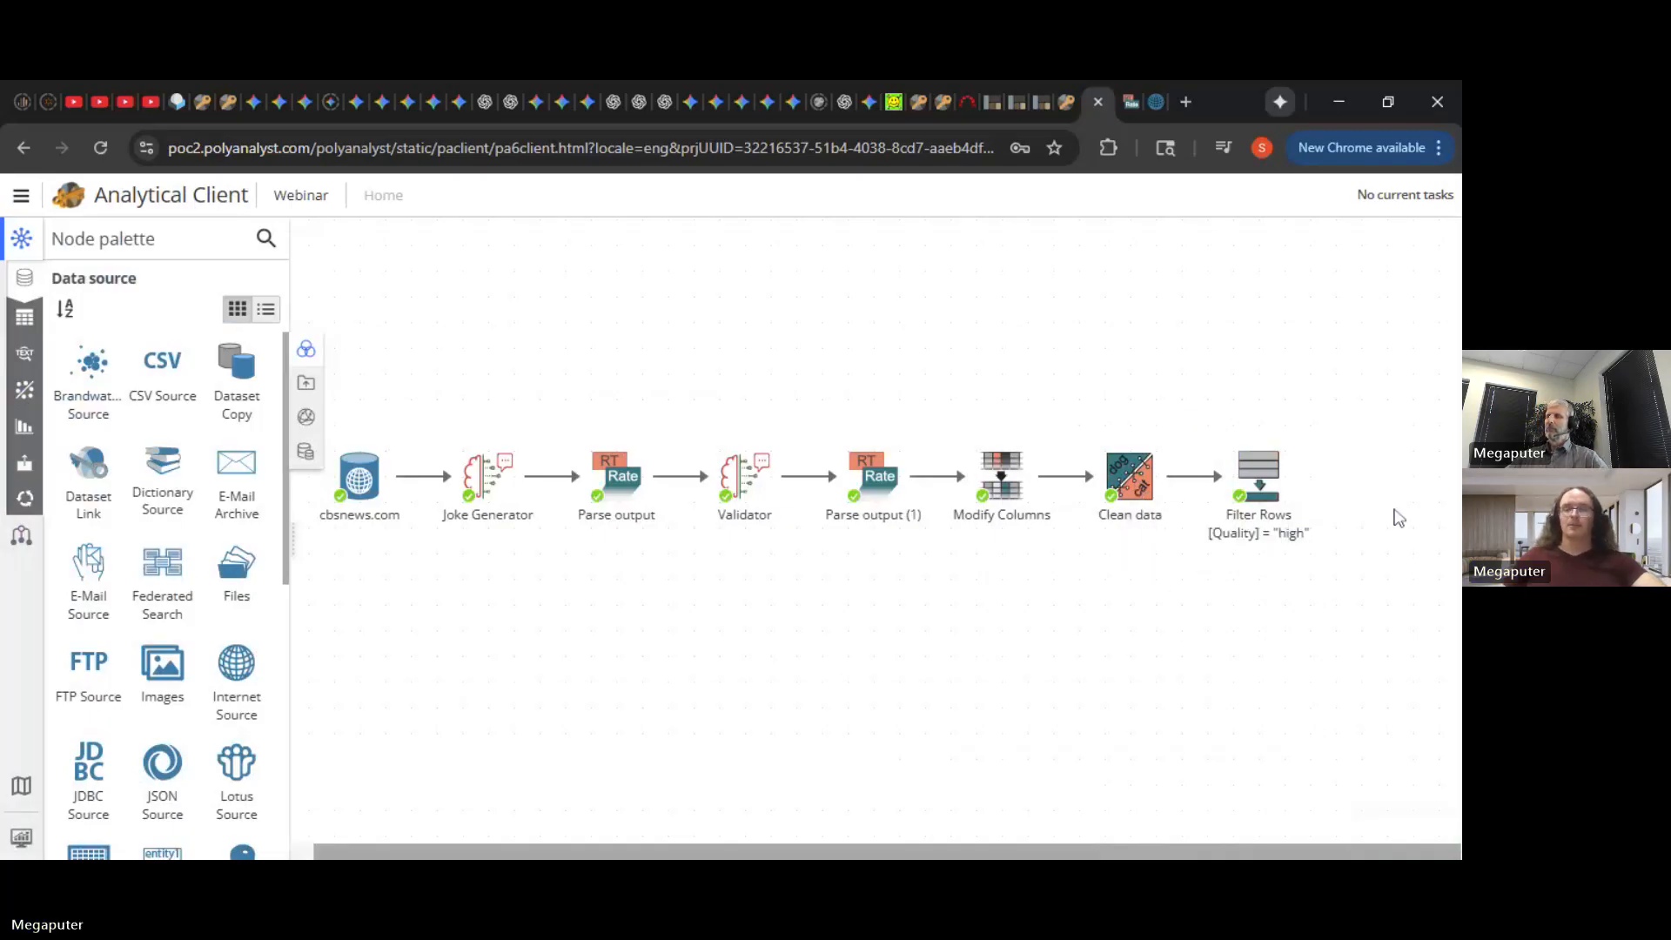
- Close the Parse output (1) and cbsnews.com data view tabs
click(1124, 104)
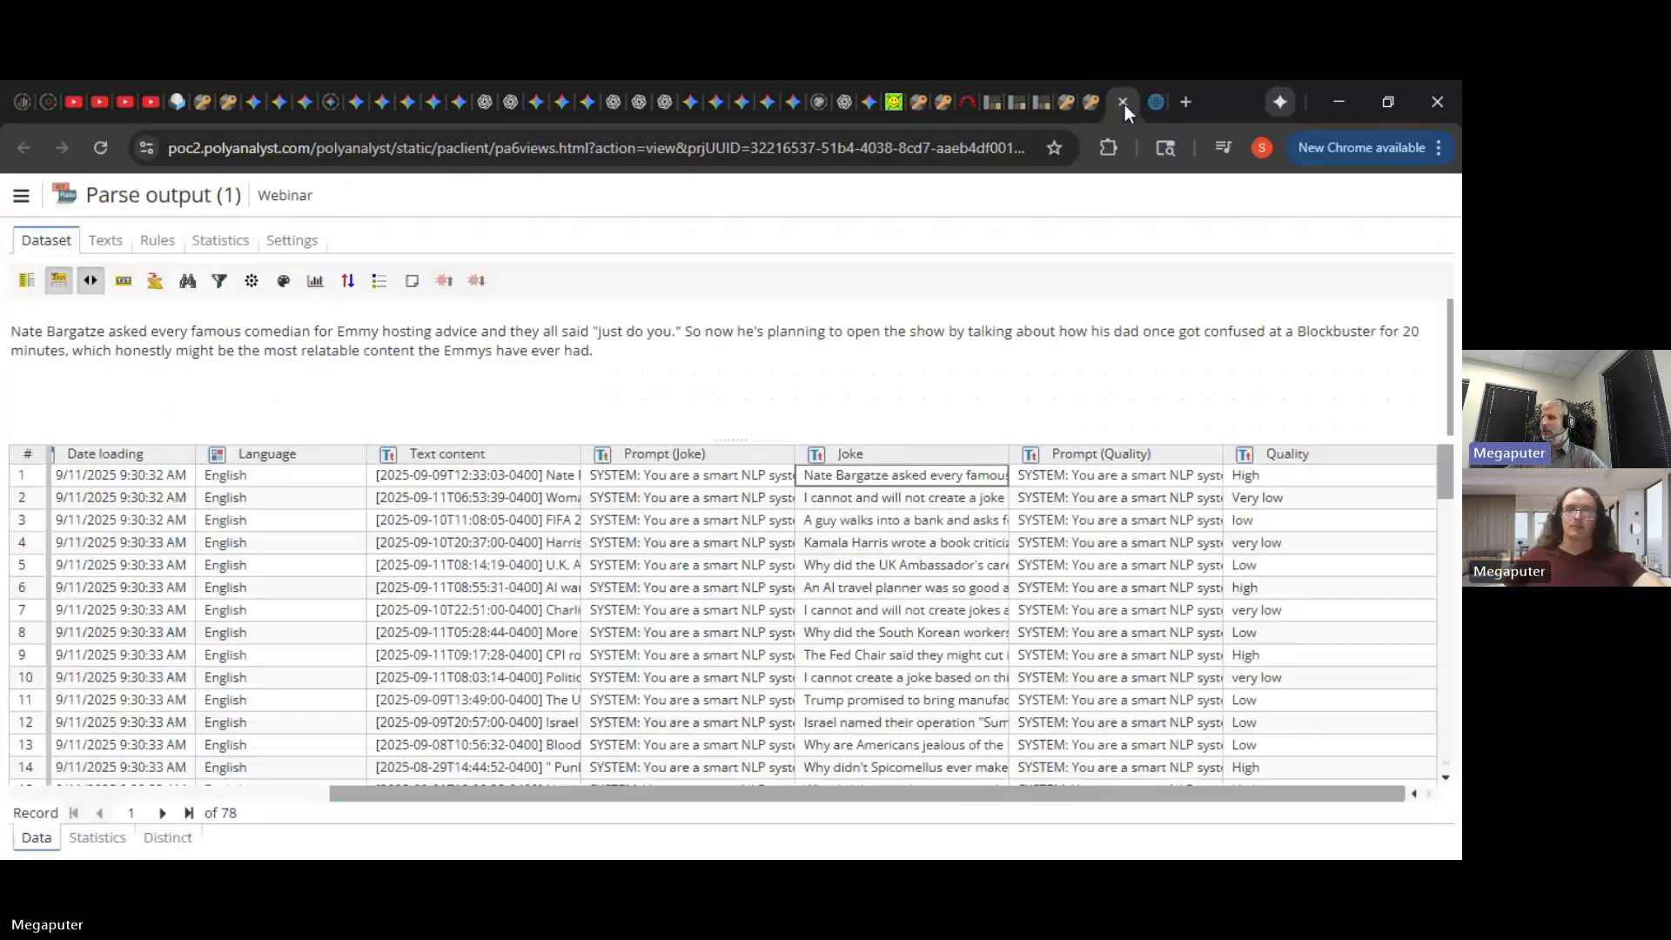
click(1124, 104)
click(1125, 103)
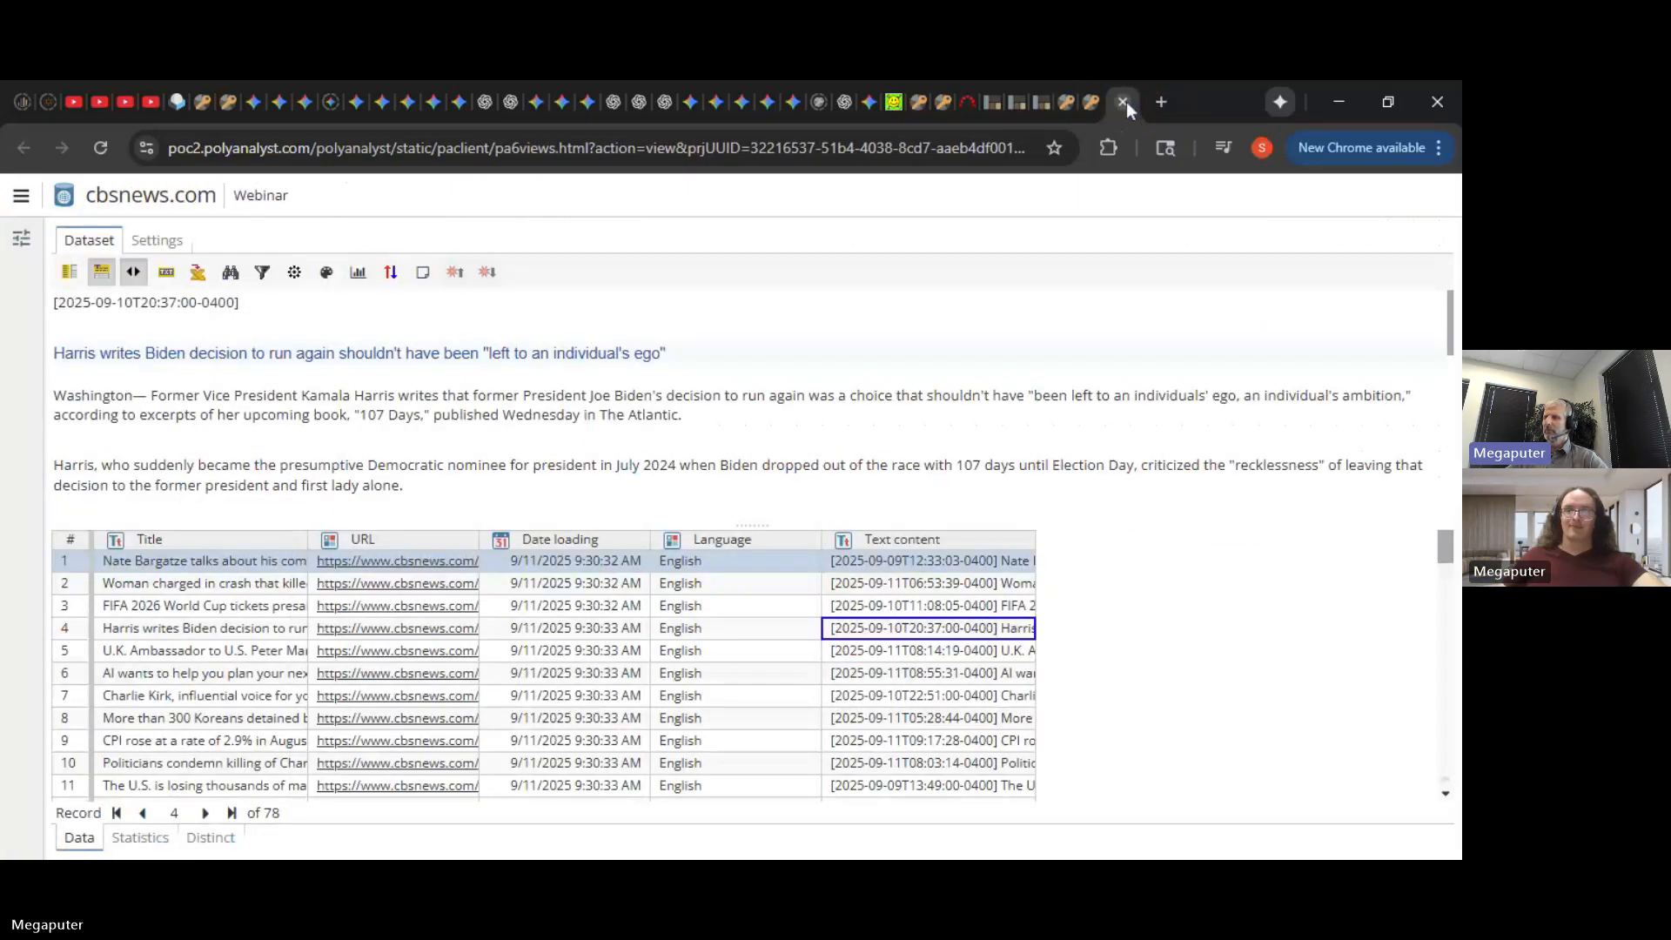
click(1126, 102)
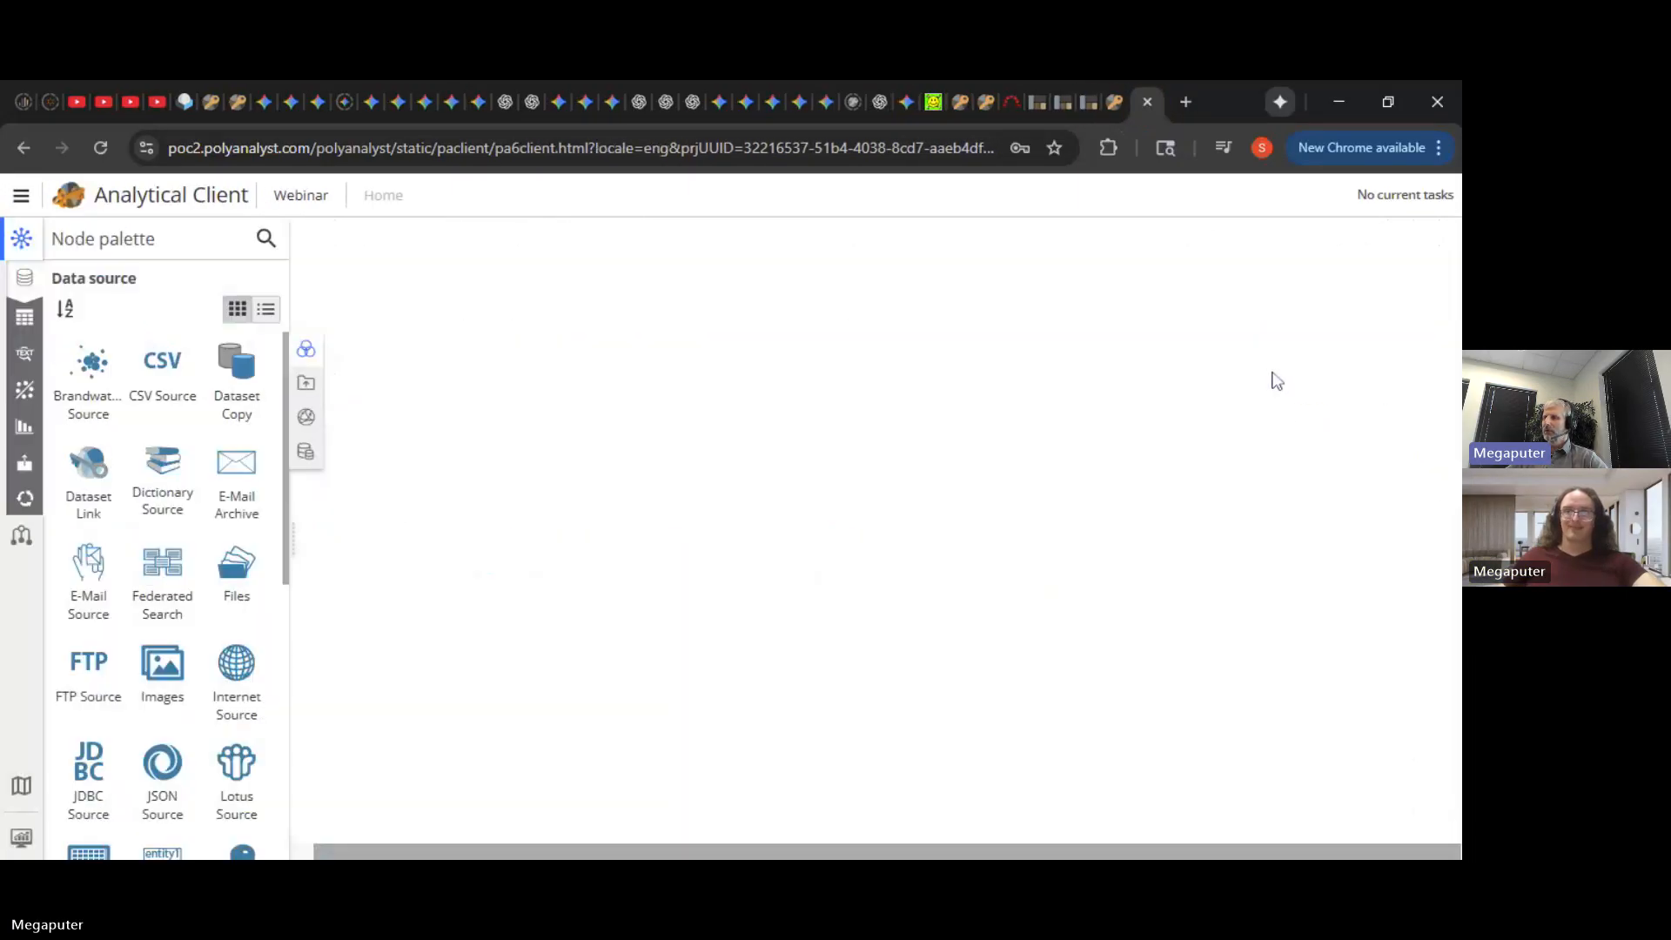
- Reopen the cbsnews.com dataset view, then return to the workflow canvas
double_click(1204, 358)
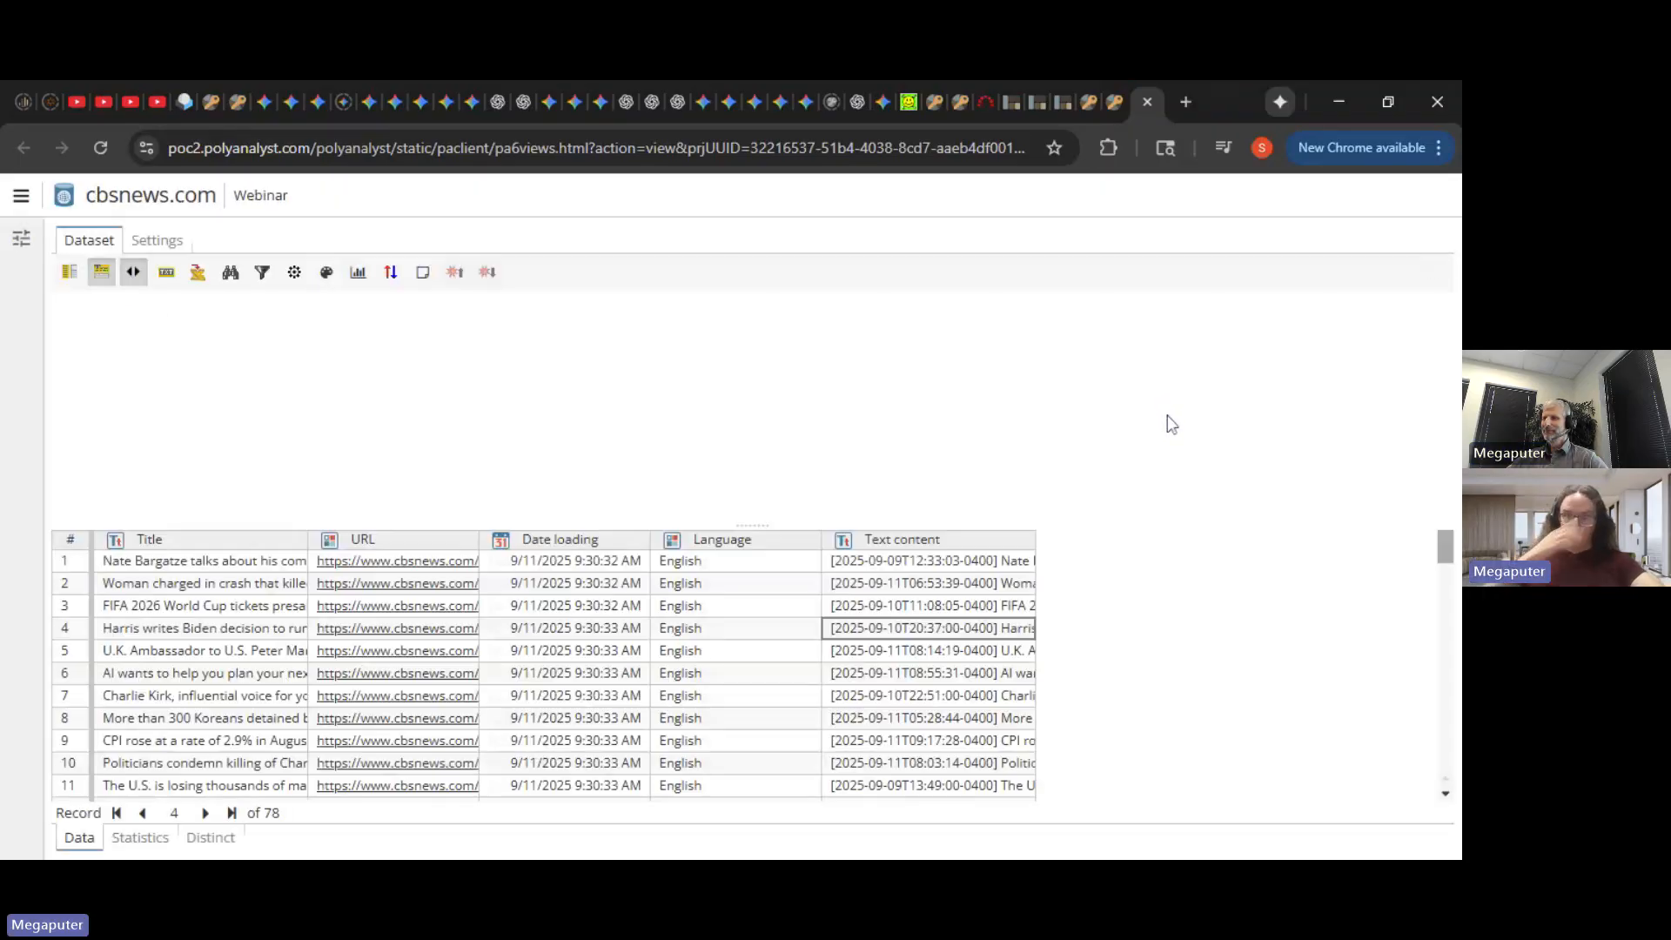
click(1115, 101)
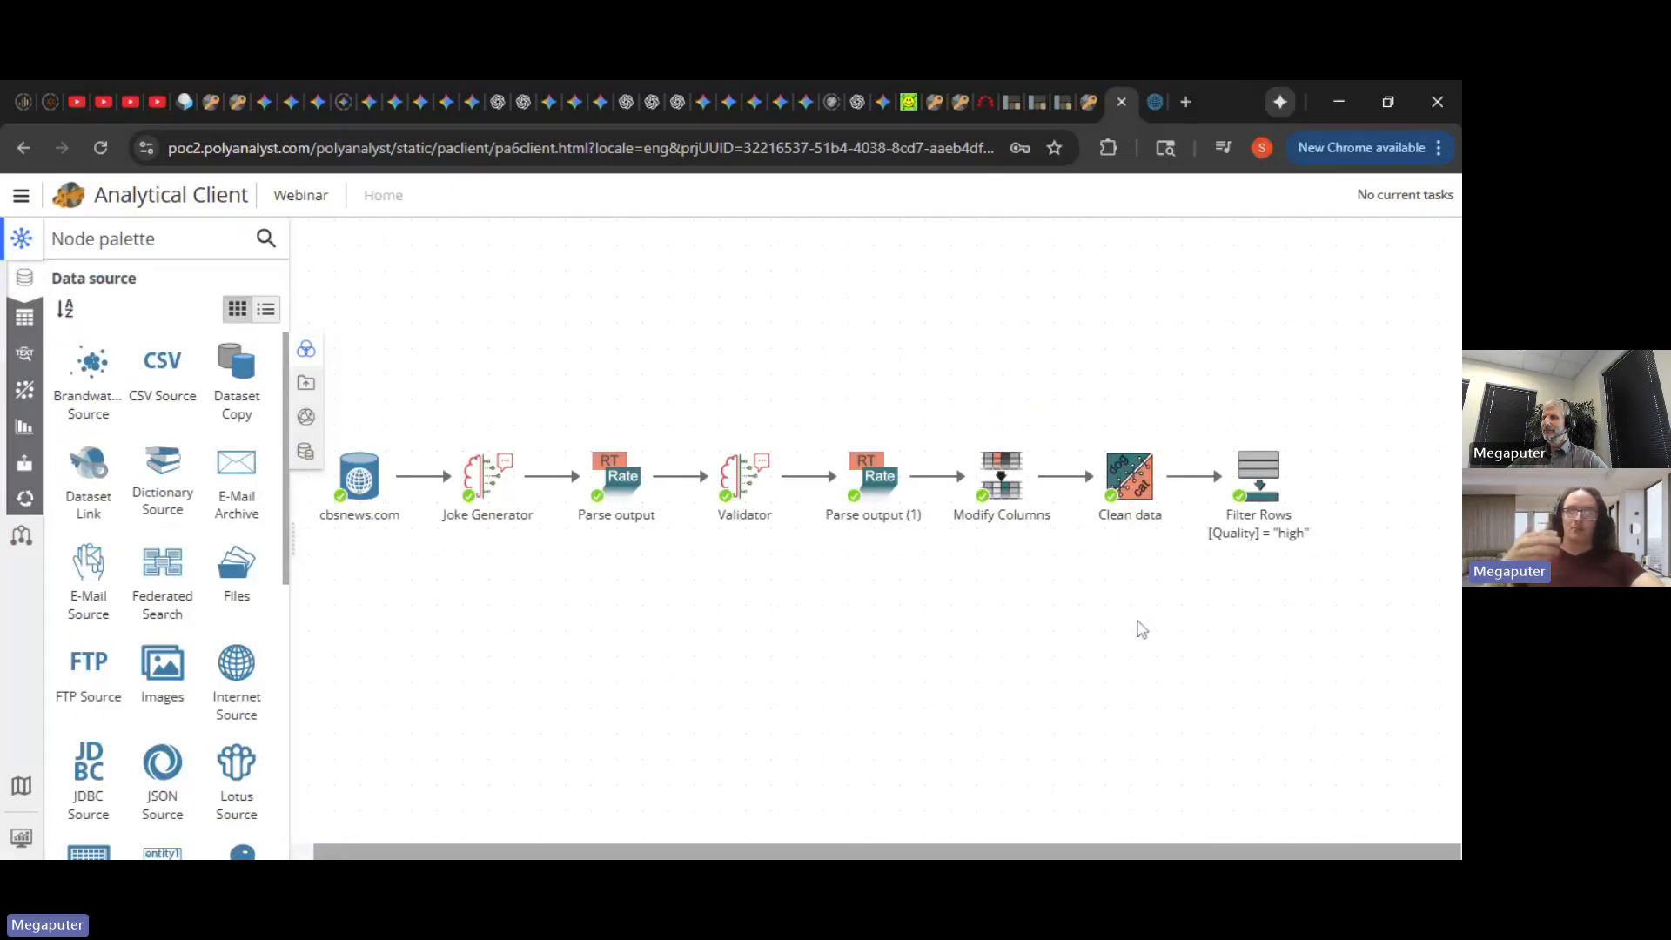
mouse_move(489, 510)
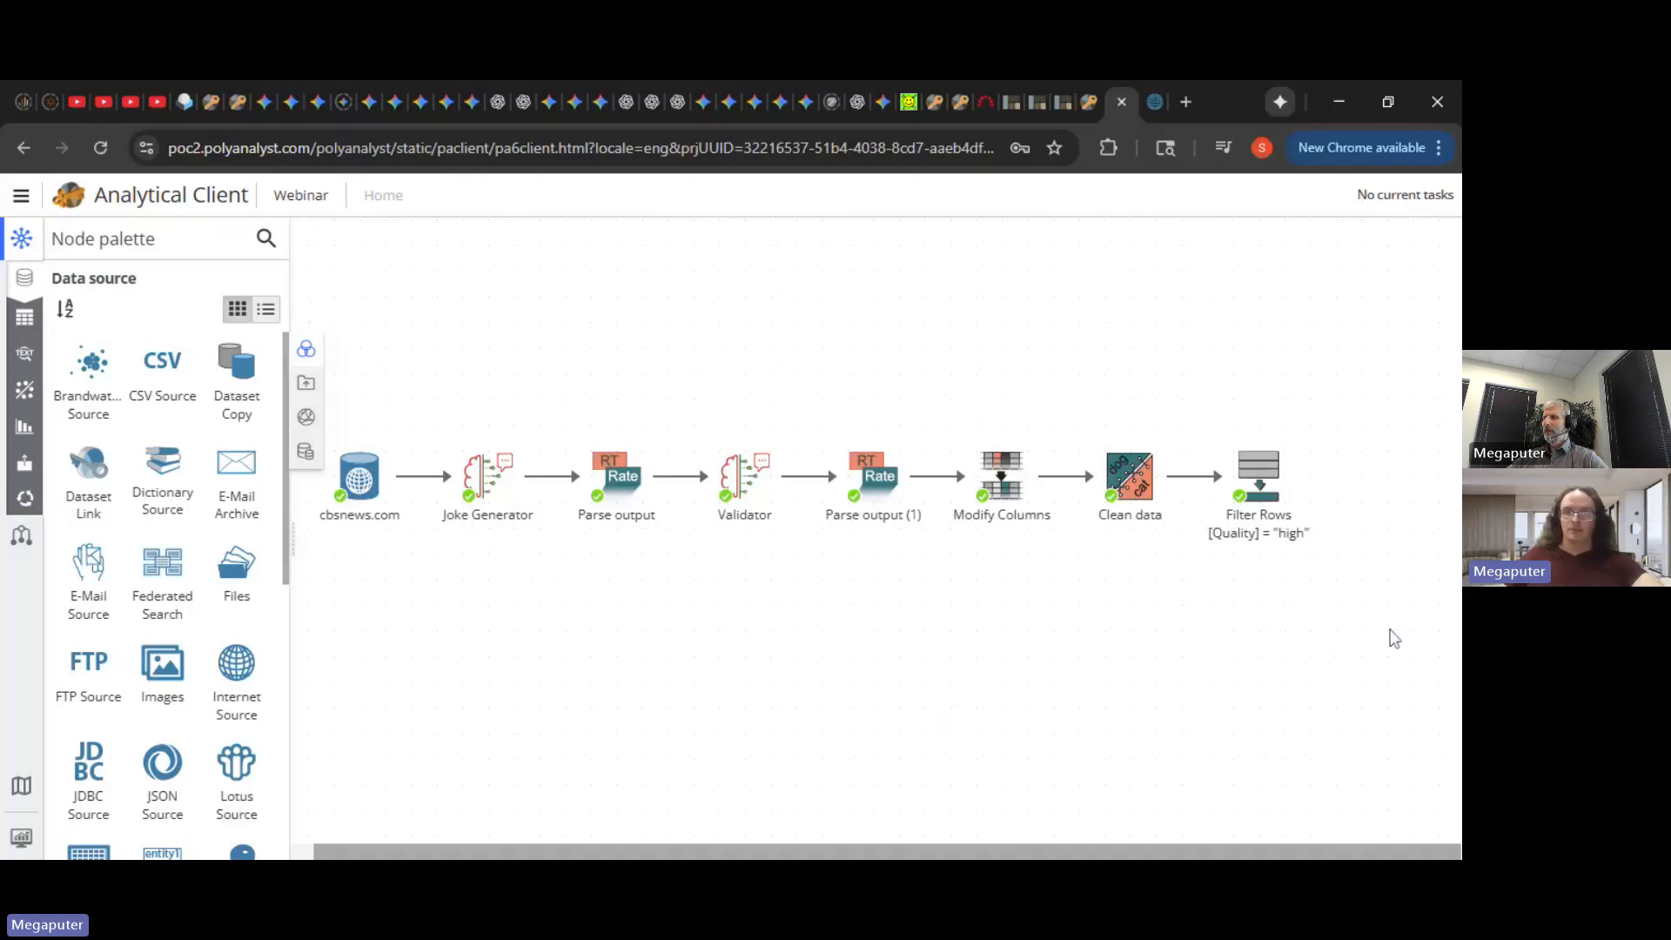
drag(1391, 630, 1288, 621)
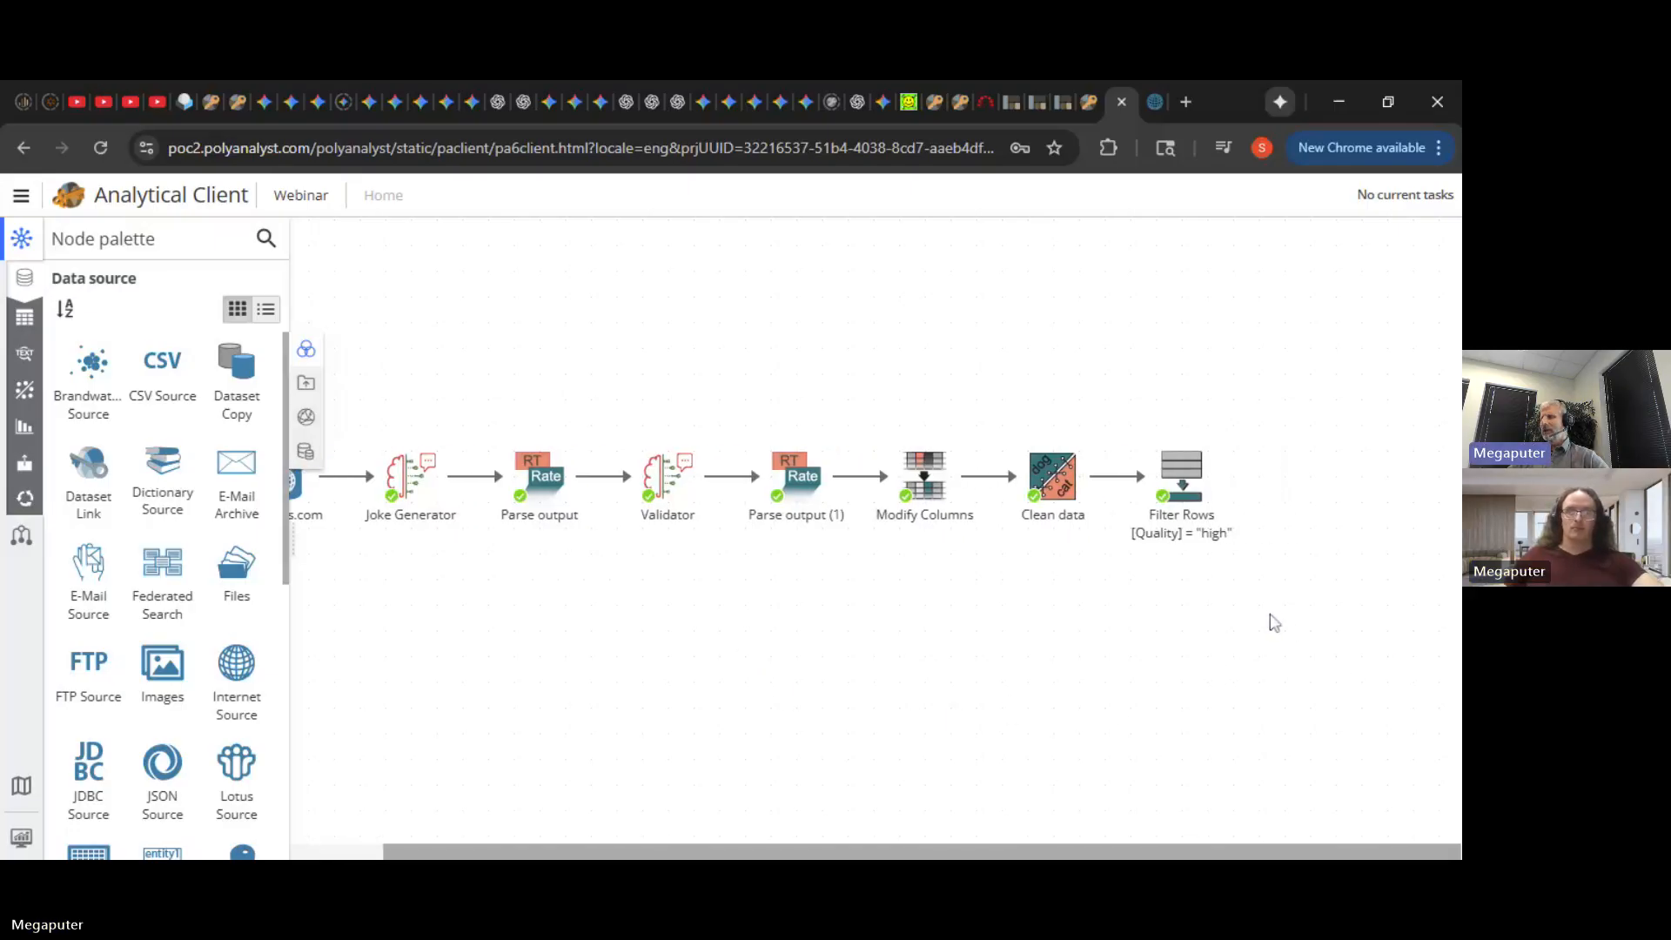
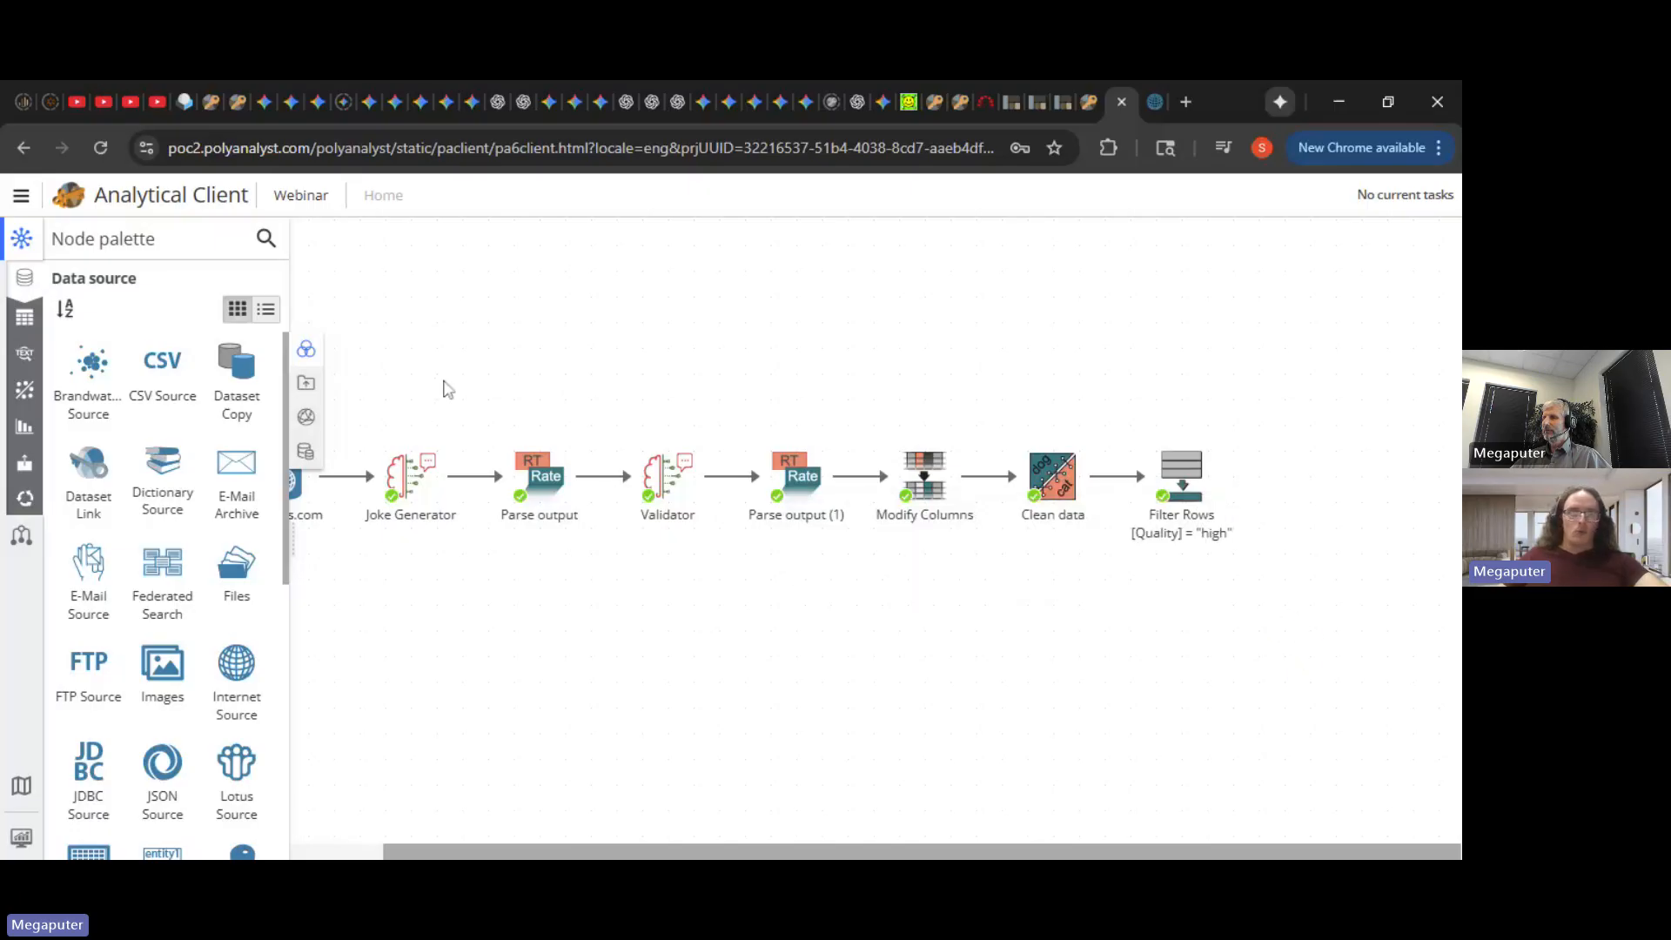
- Find Send Mail in the node palette, place it beside Filter Rows, and start a link from Filter Rows
click(156, 239)
text(send)
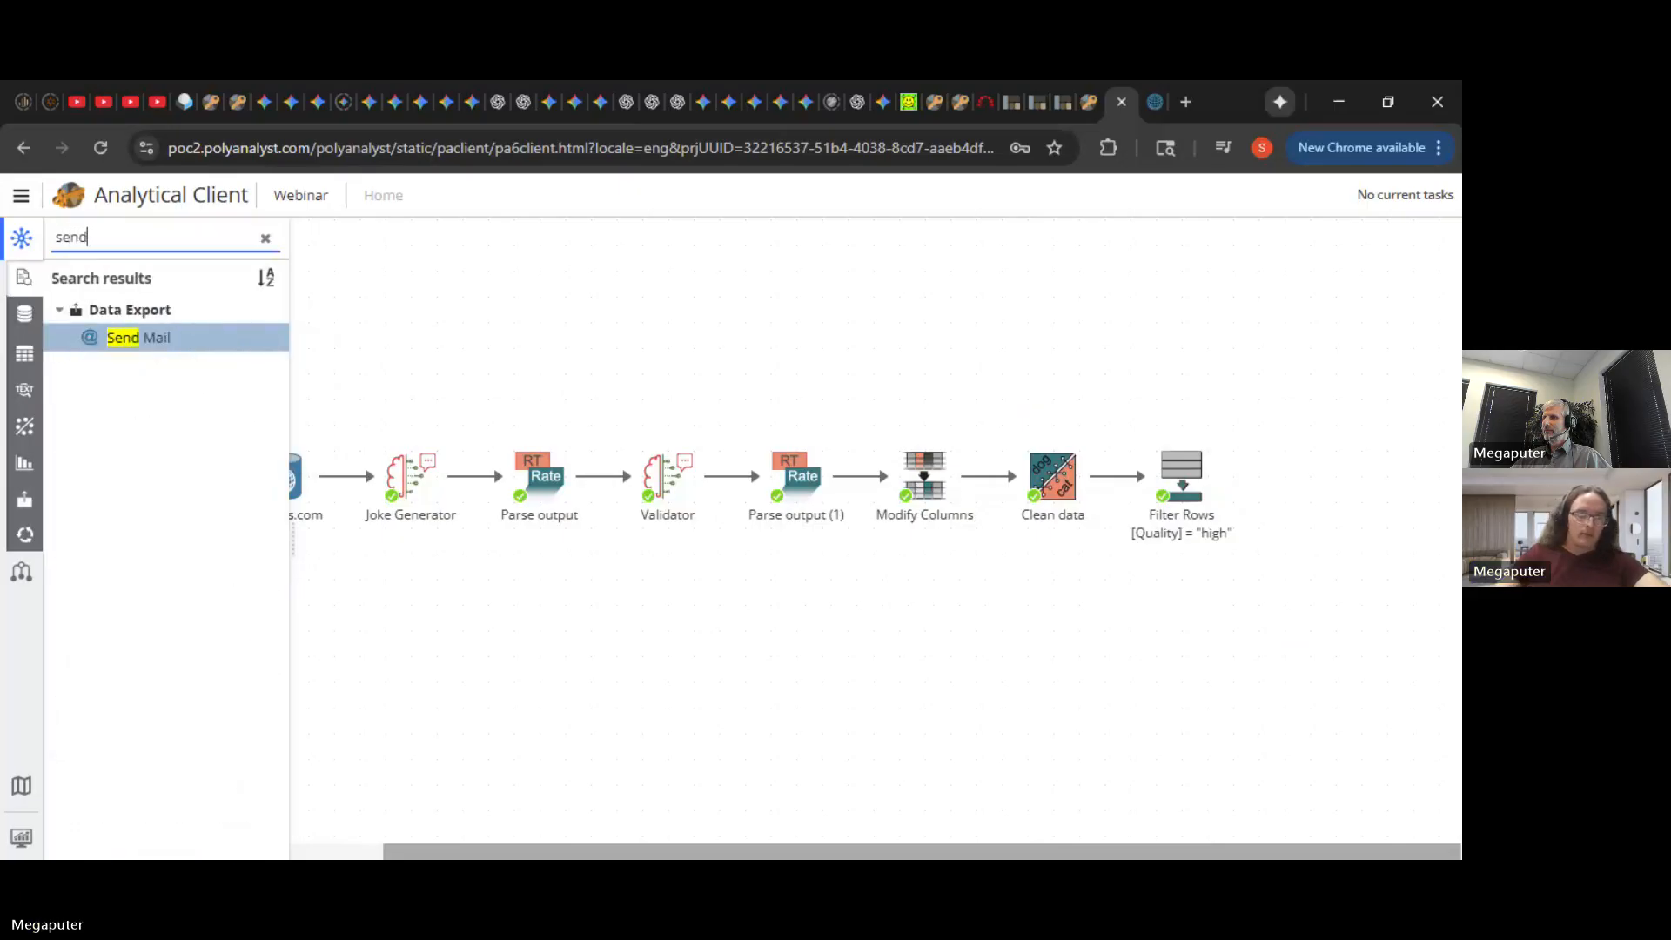
drag(235, 343, 1186, 341)
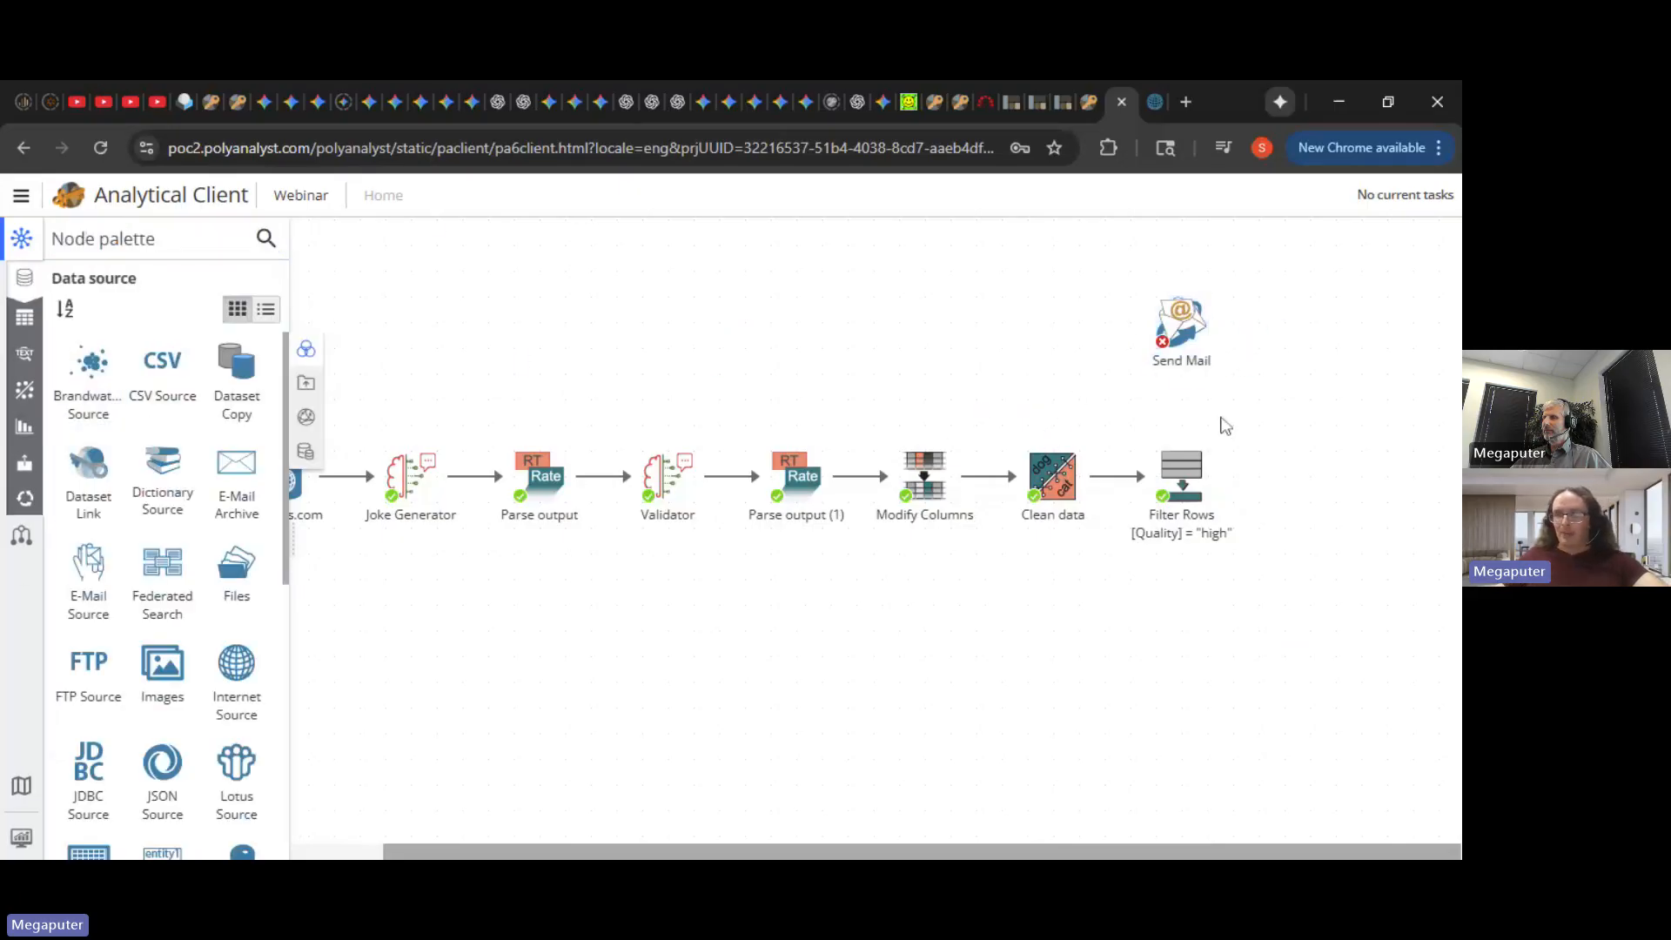
mouse_move(1215, 454)
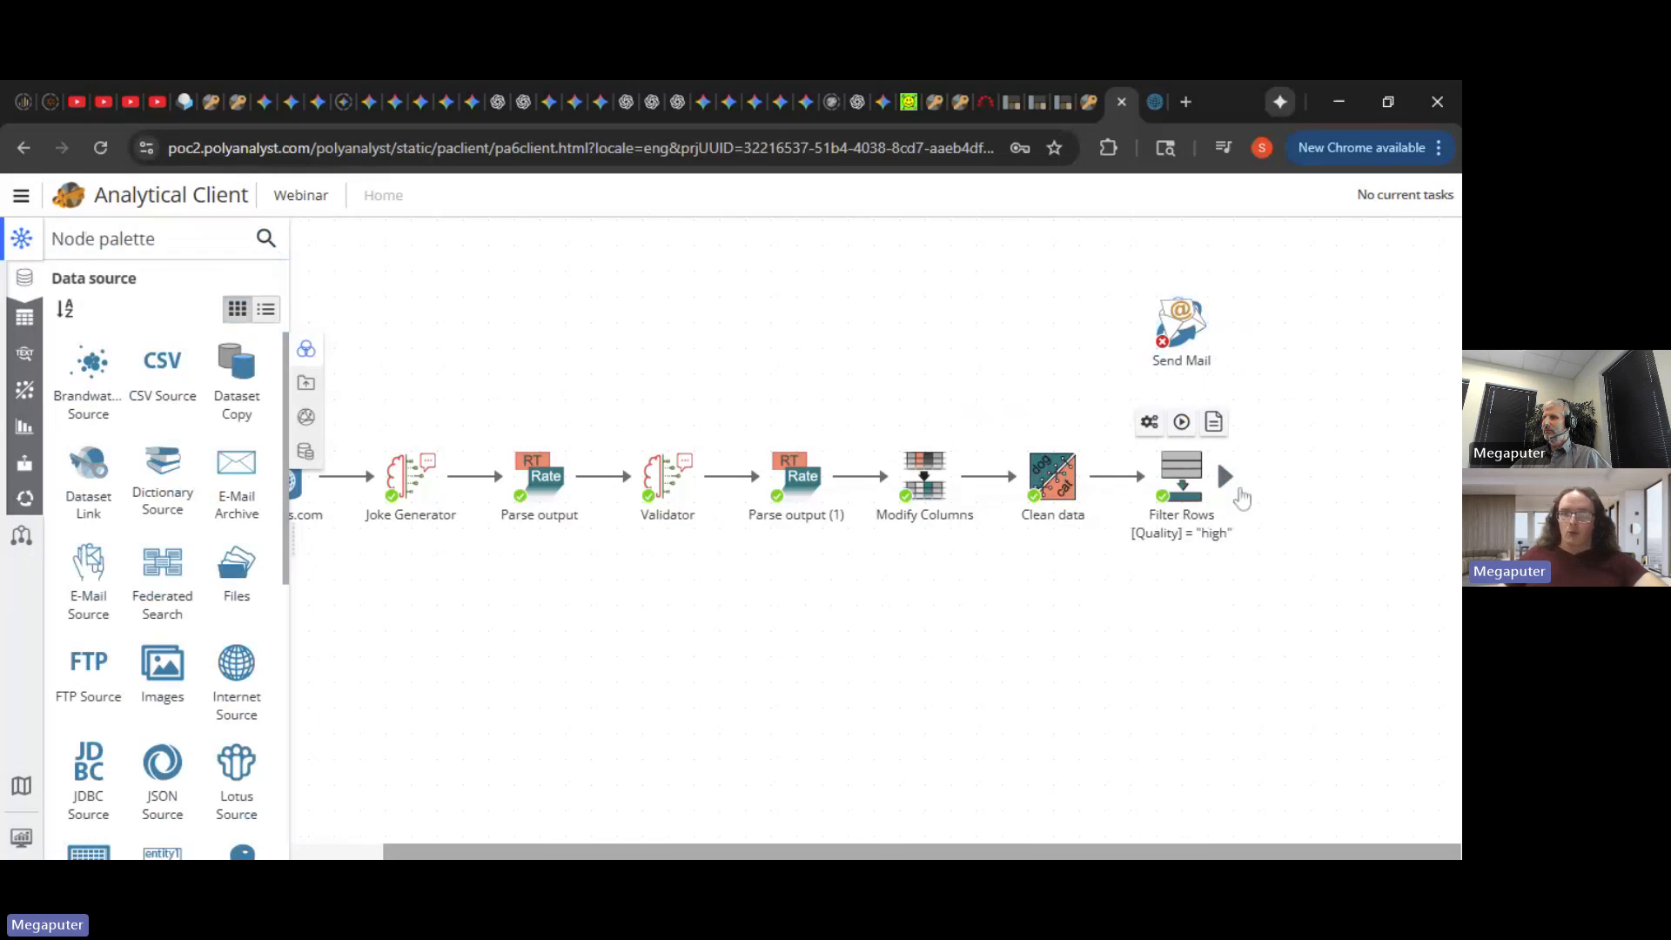
drag(1223, 476, 1324, 477)
- Add a Derive node after Filter Rows and rename its Column 1 to 'email'
text(der)
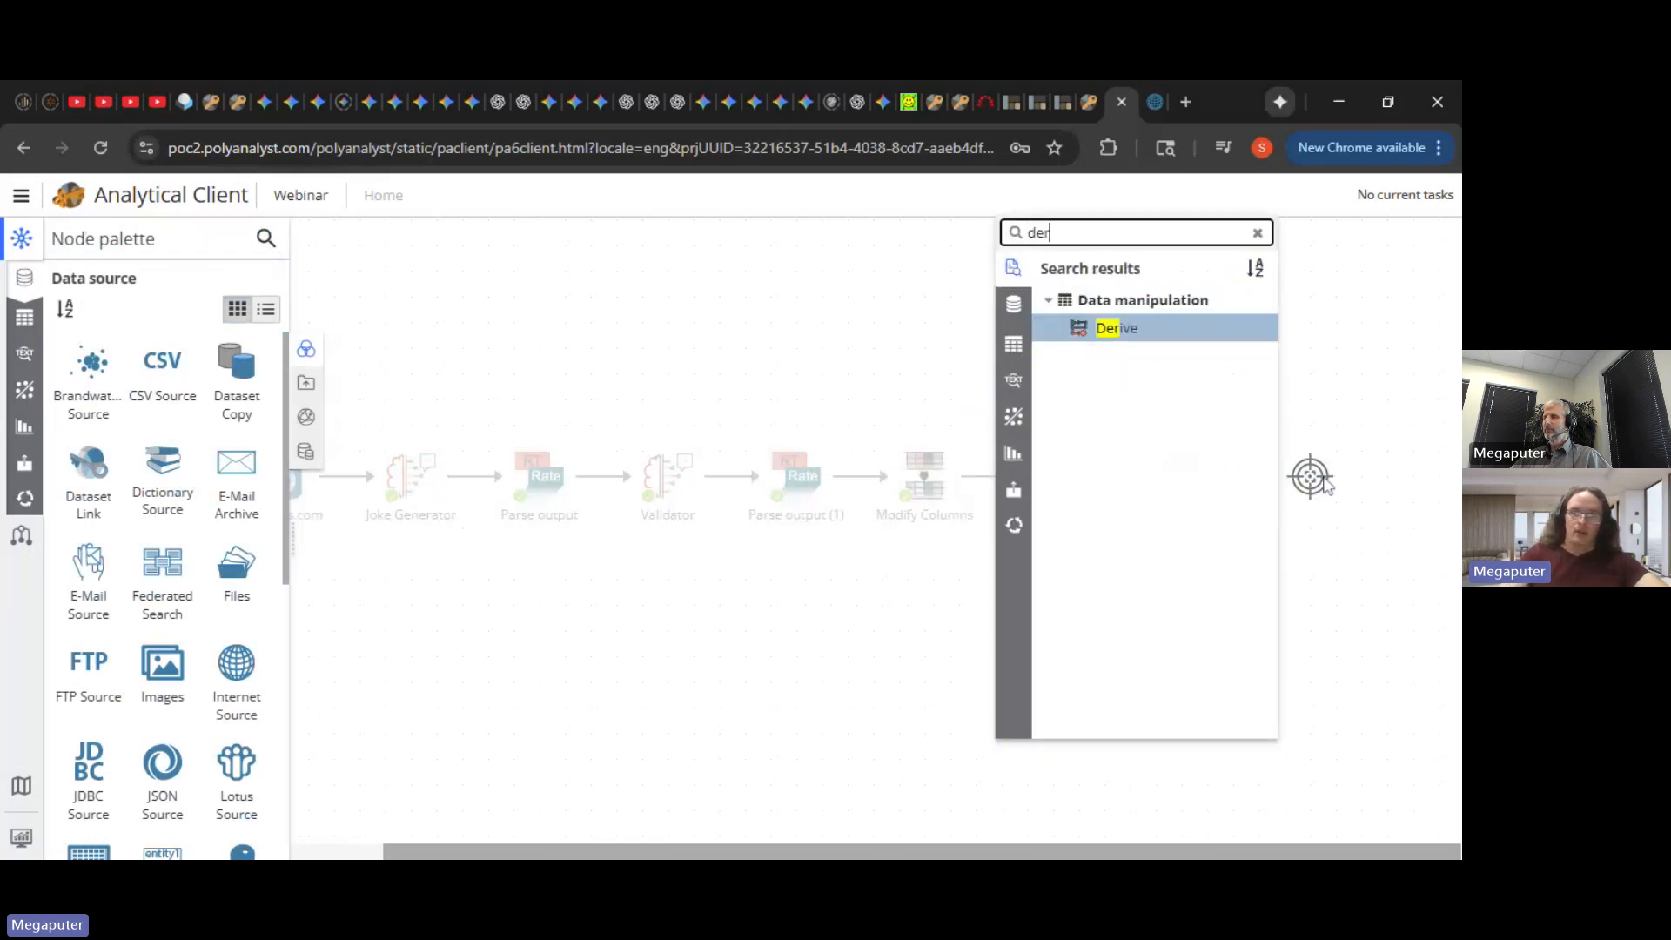
key(Return)
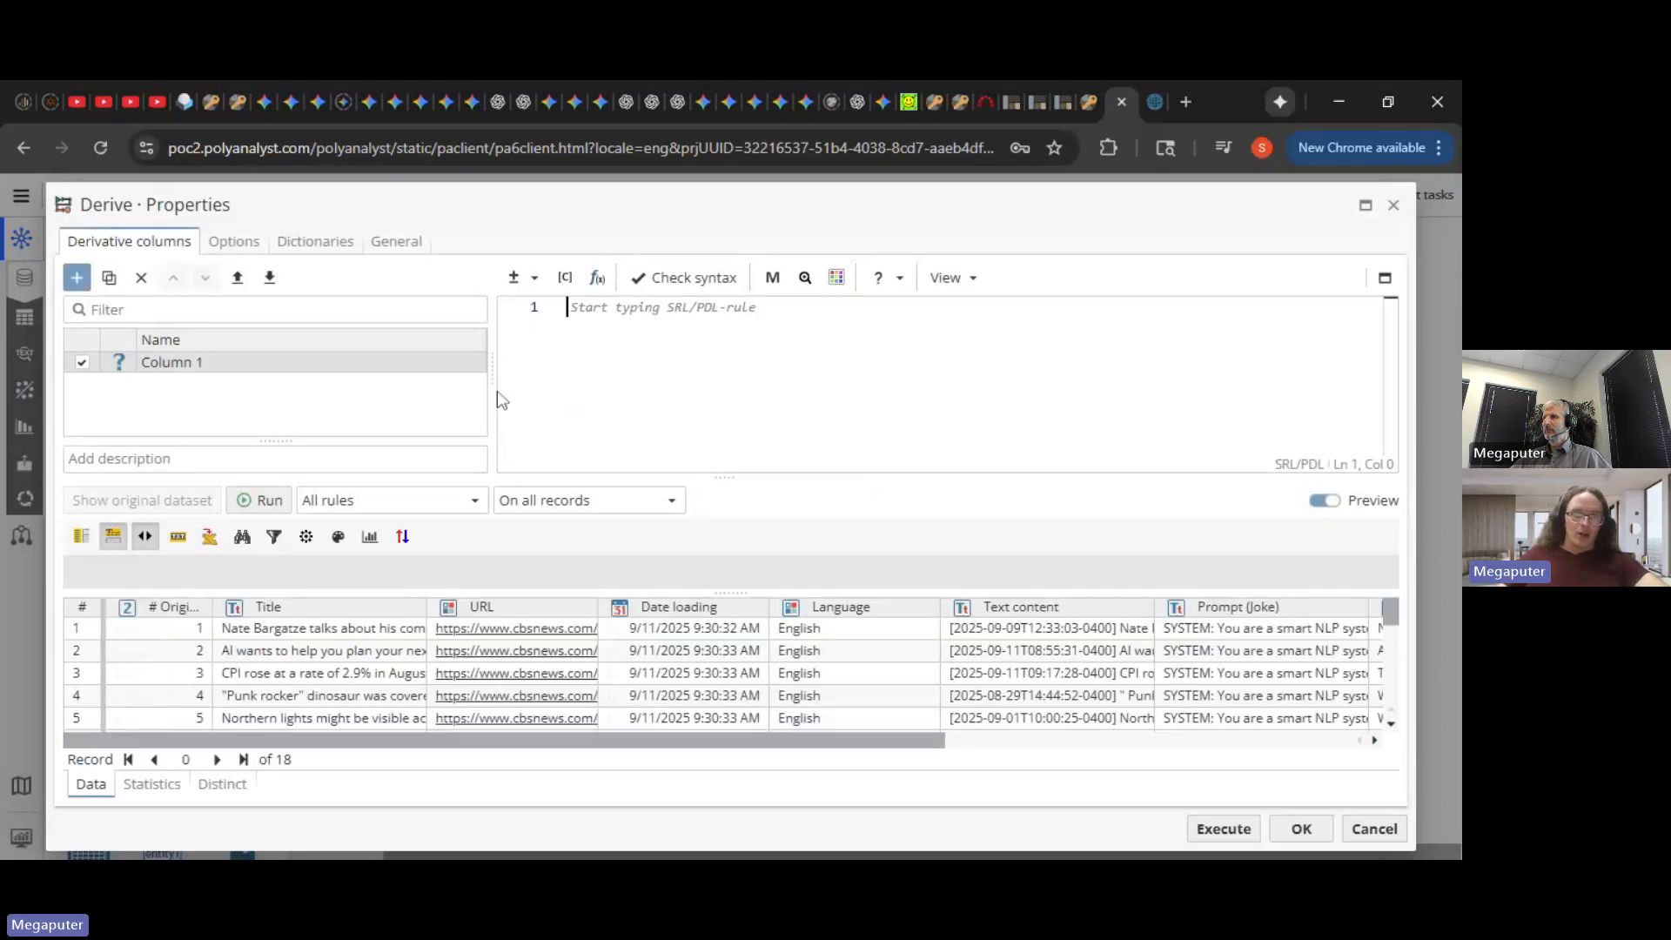
double_click(199, 362)
key(BackSpace)
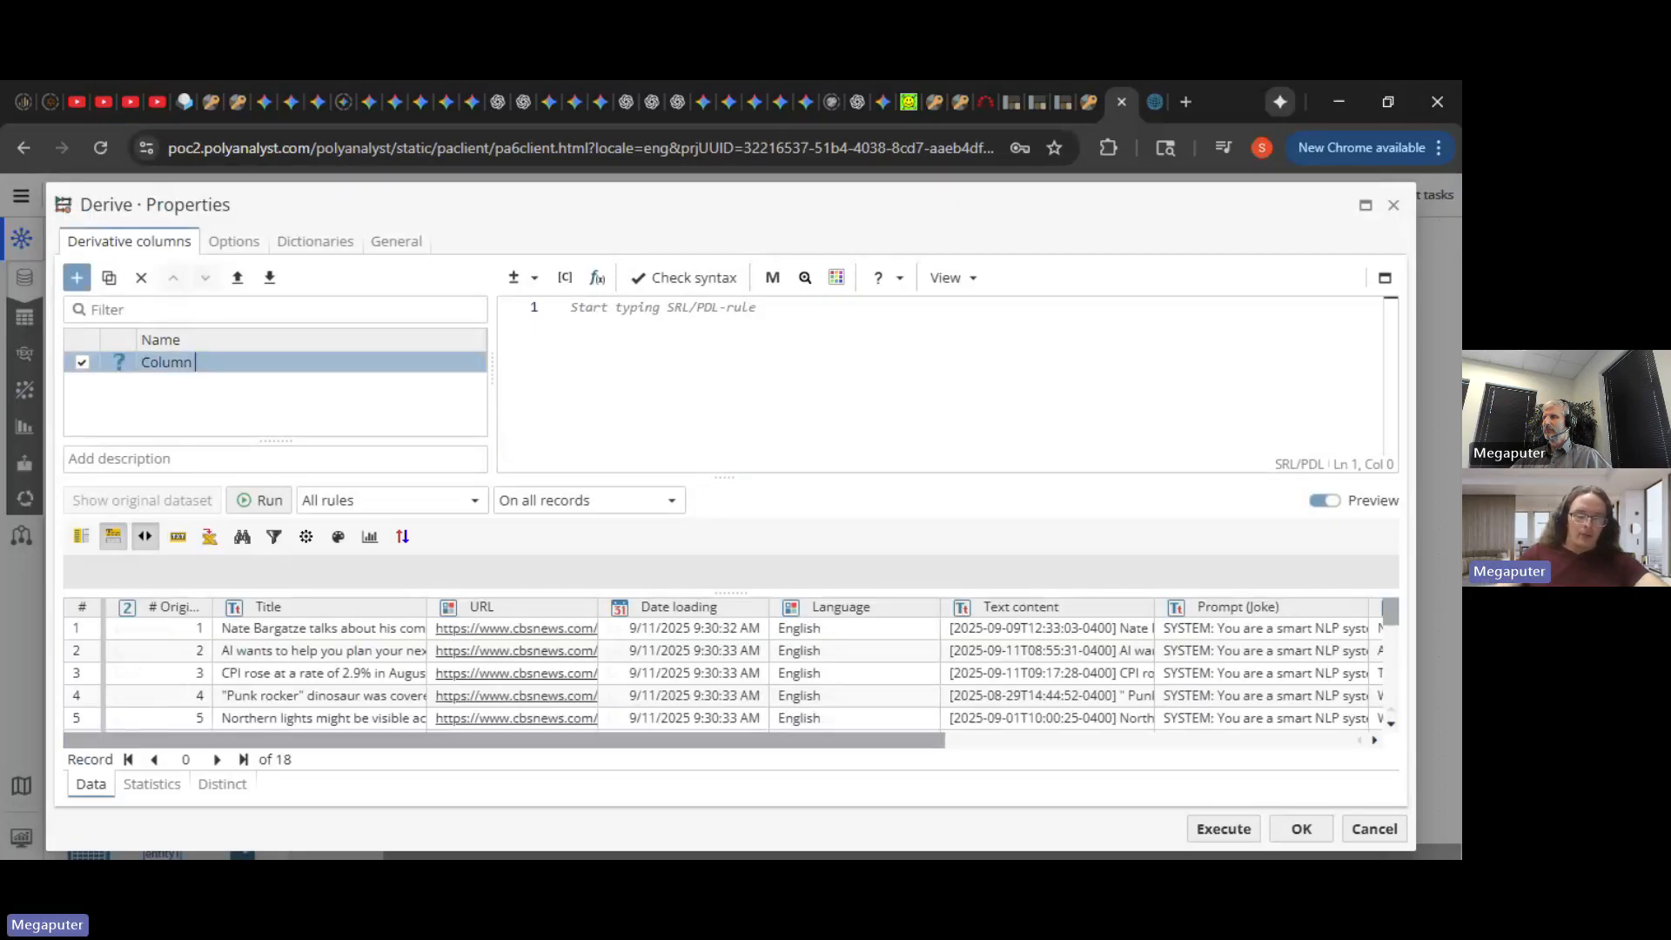
key(BackSpace)
key(BackSpace)
key(BackSpace)
key(BackSpace)
key(BackSpace)
text(emain)
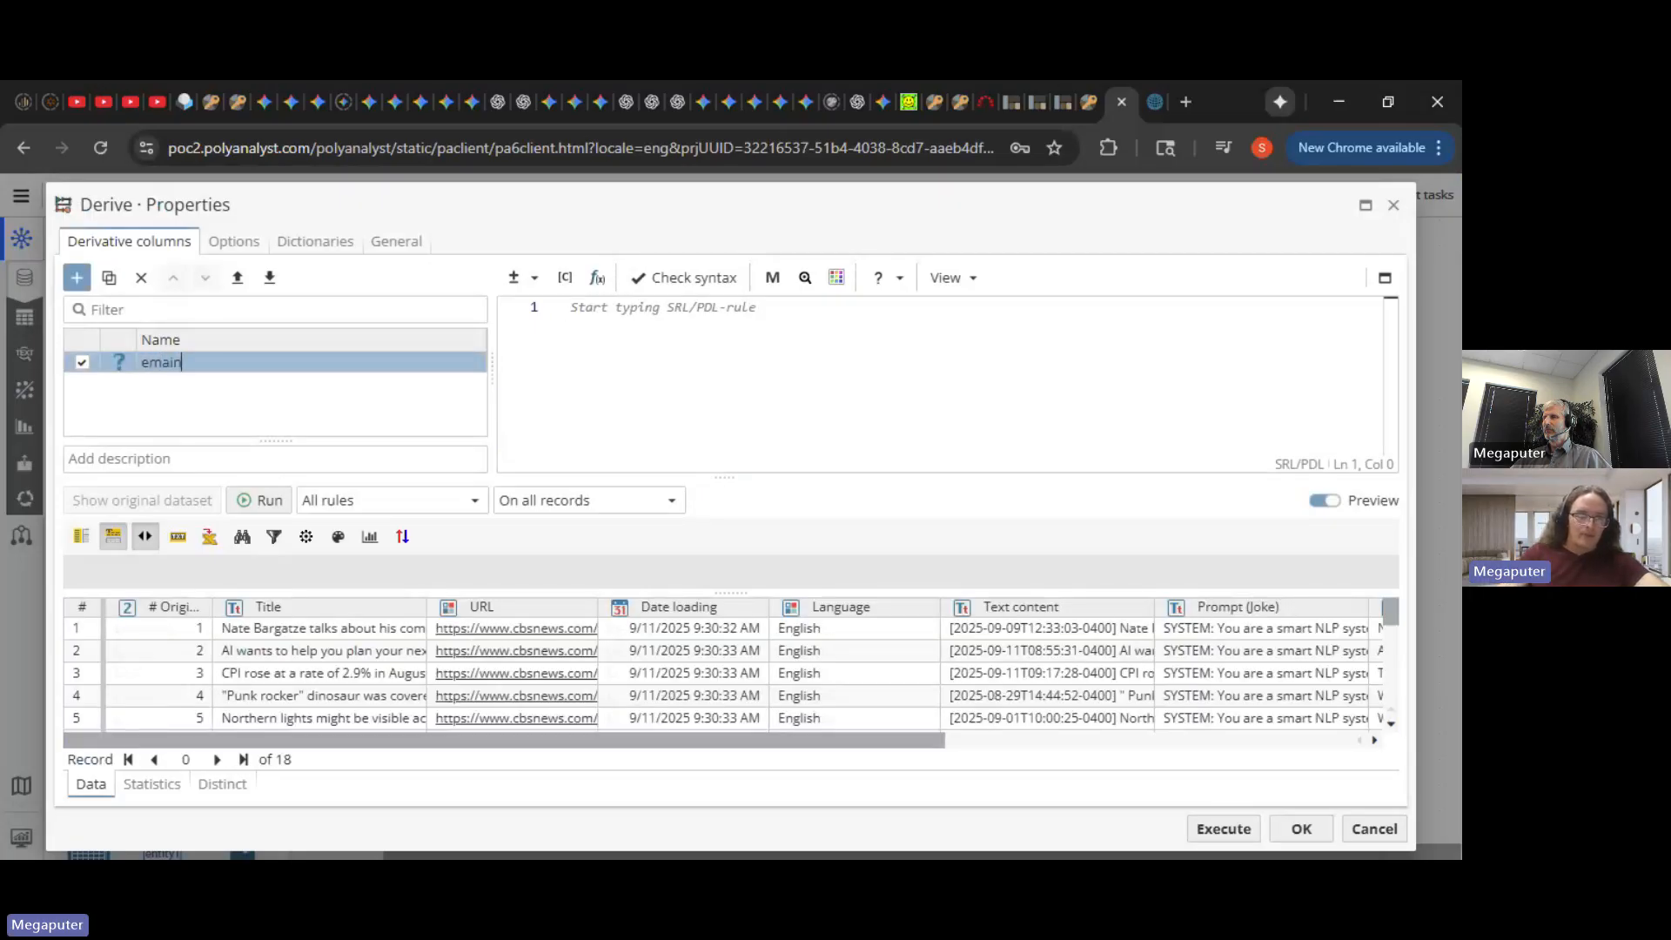
key(BackSpace)
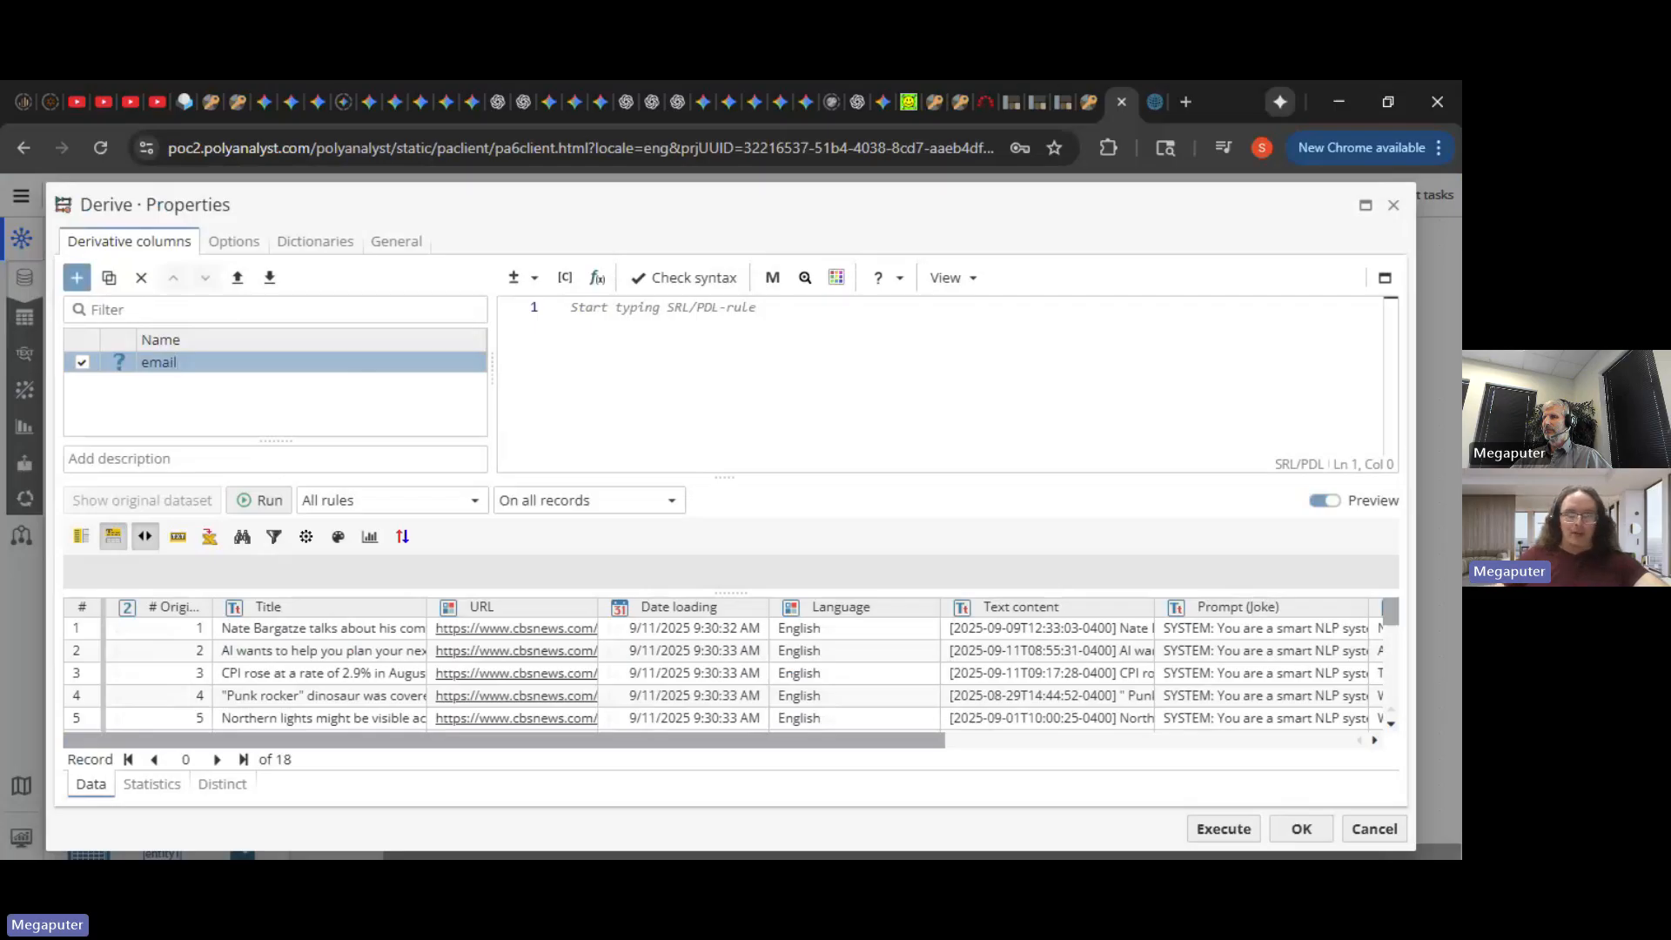
- Set the email column's rule to the recipient's quoted e-mail address and execute the Derive node
click(568, 307)
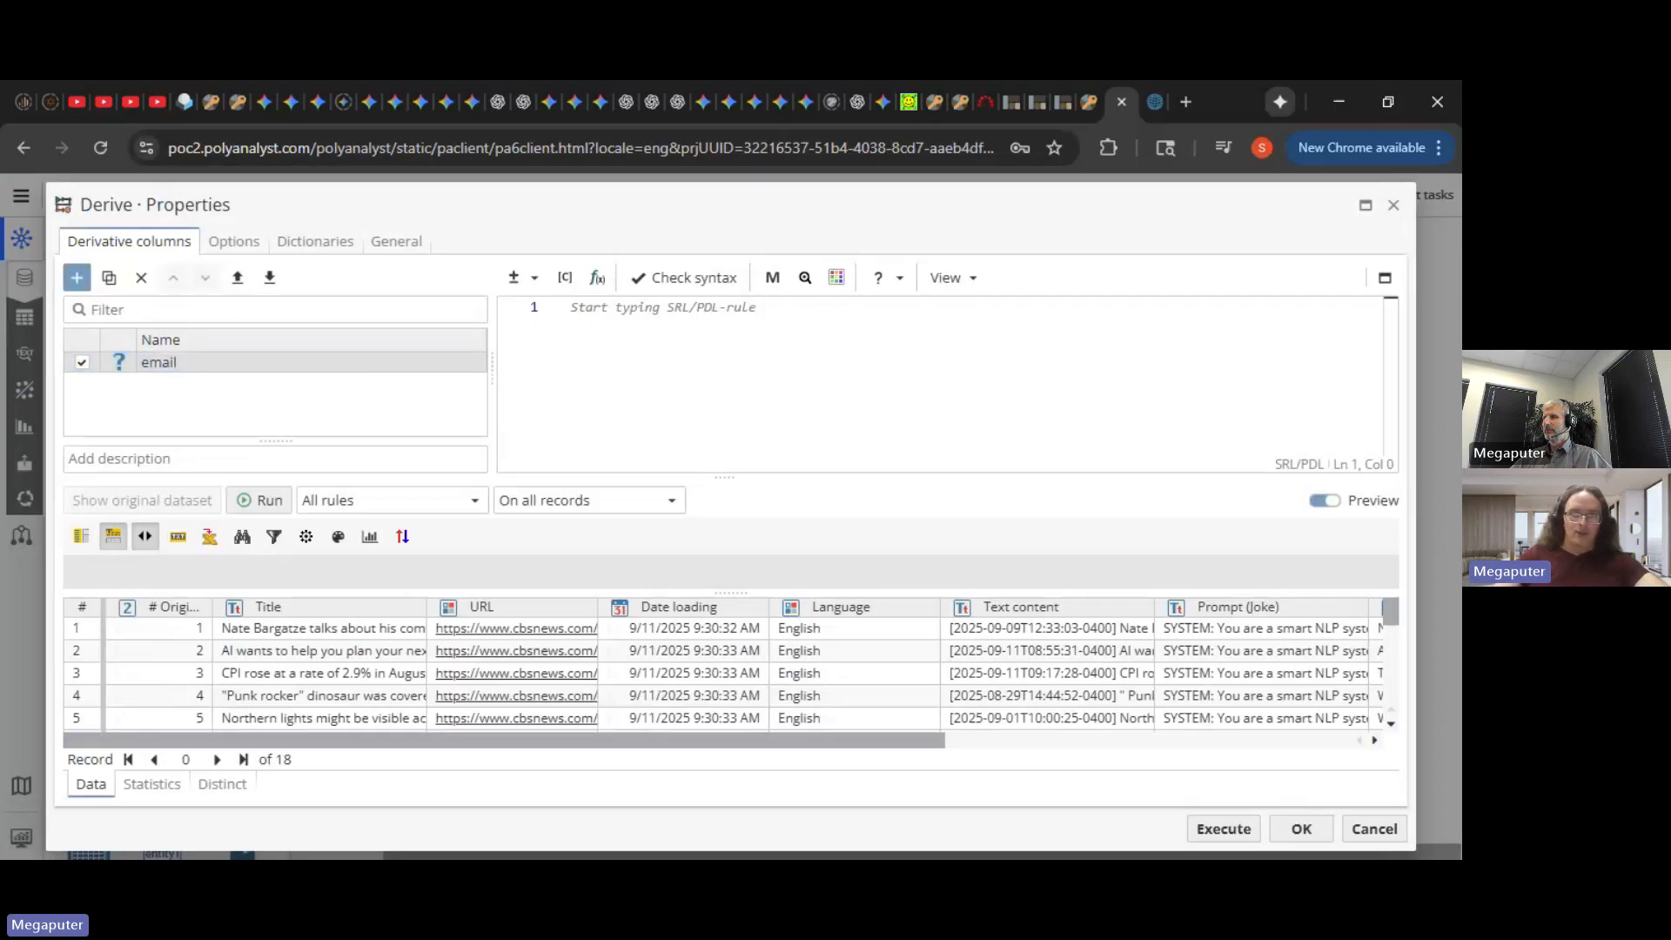
text("")
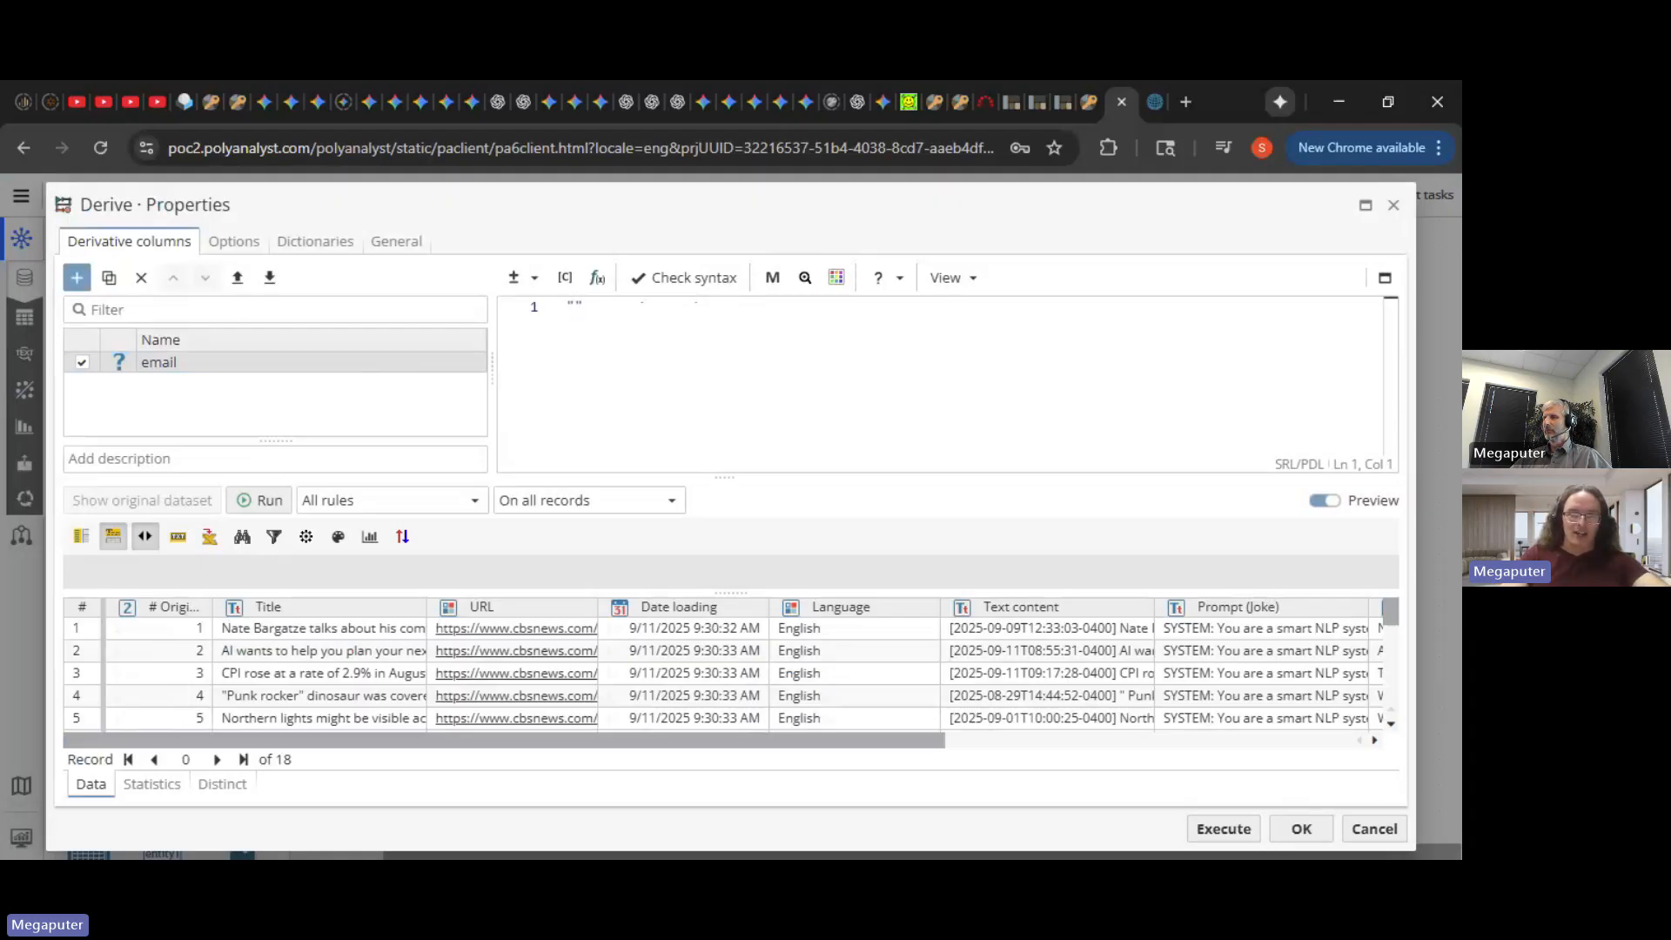
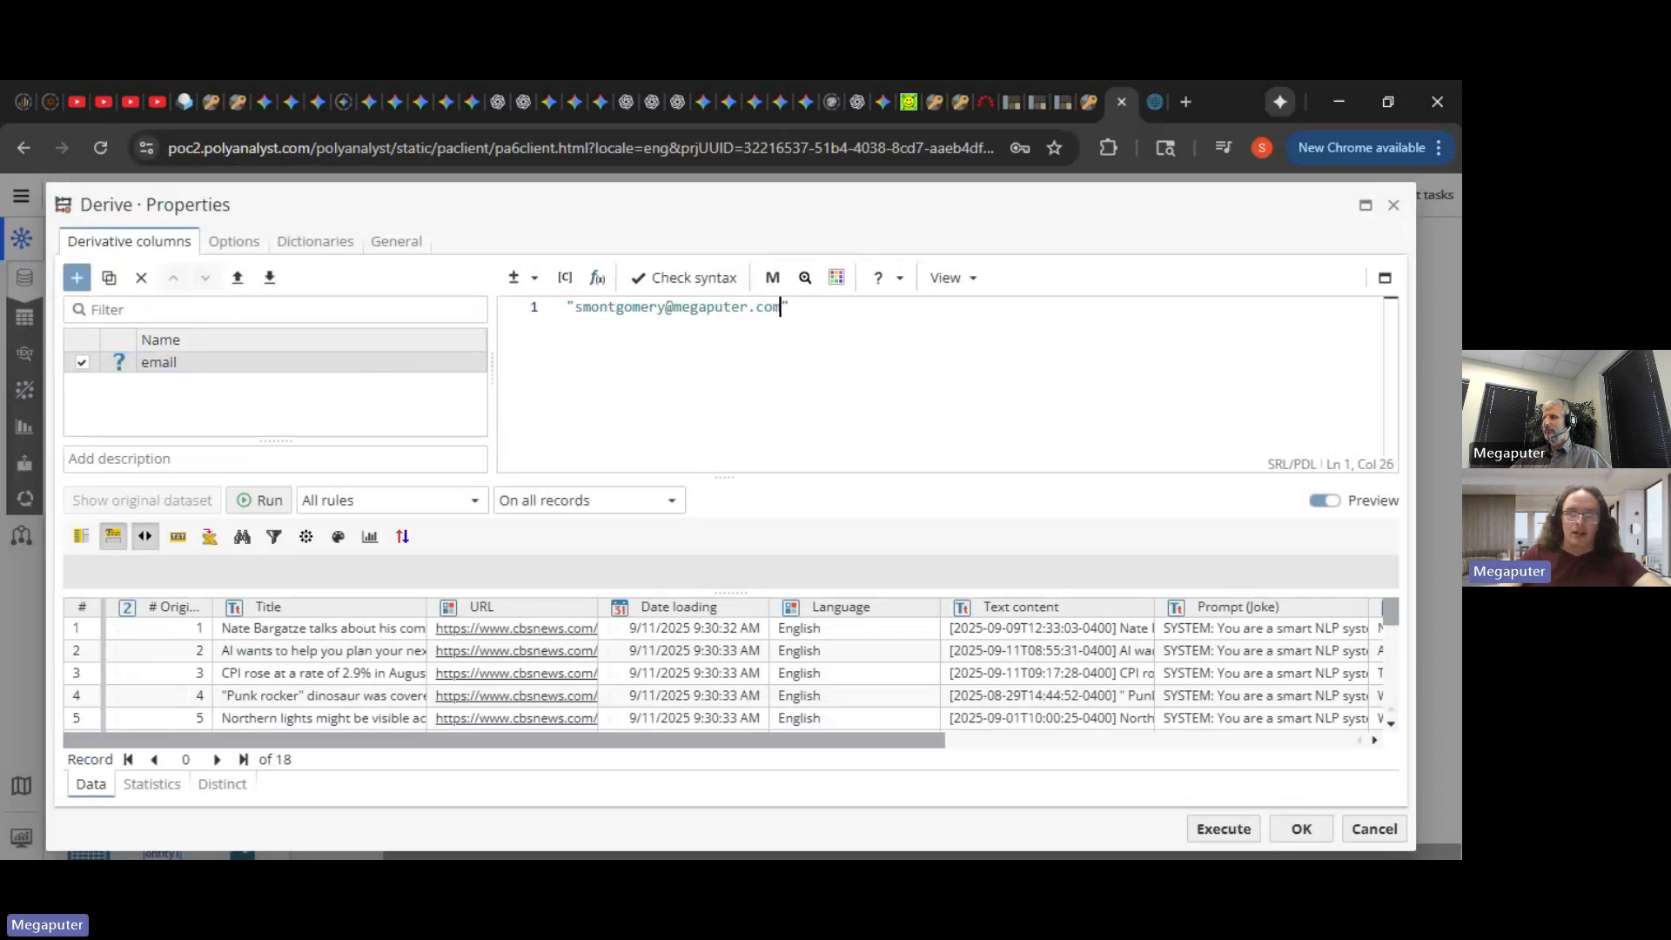
click(1221, 829)
drag(1197, 353, 1352, 503)
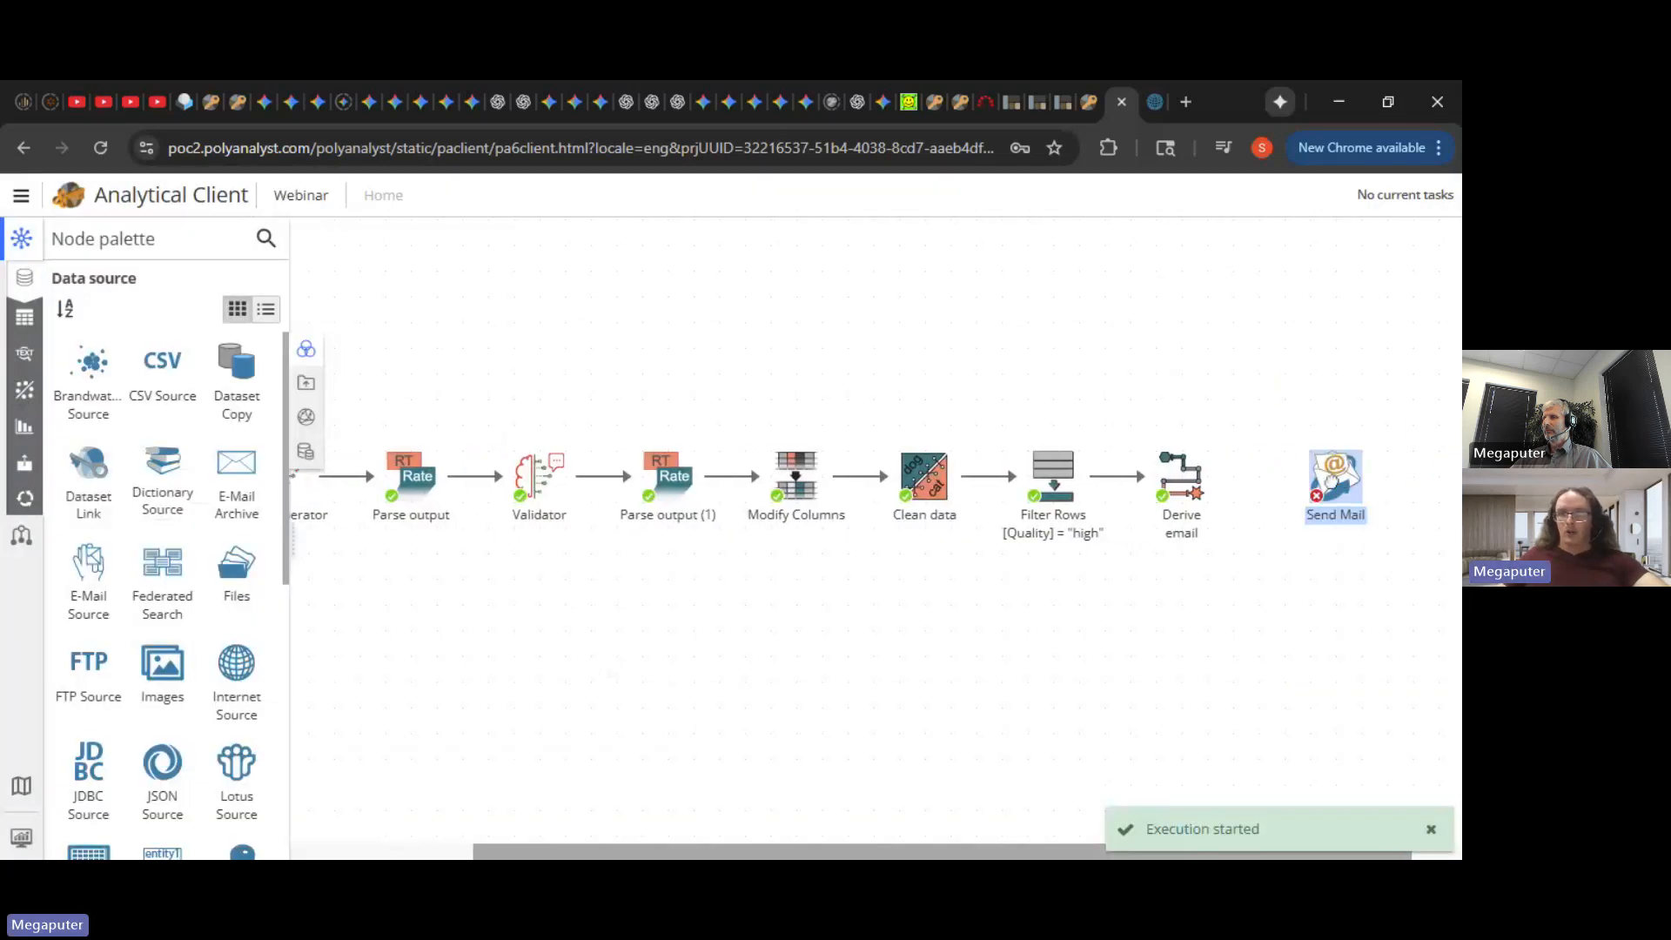
- Link Derive email to Send Mail, using the email column as recipients of type E-Mail addresses
mouse_move(1212, 482)
drag(1223, 476, 1336, 498)
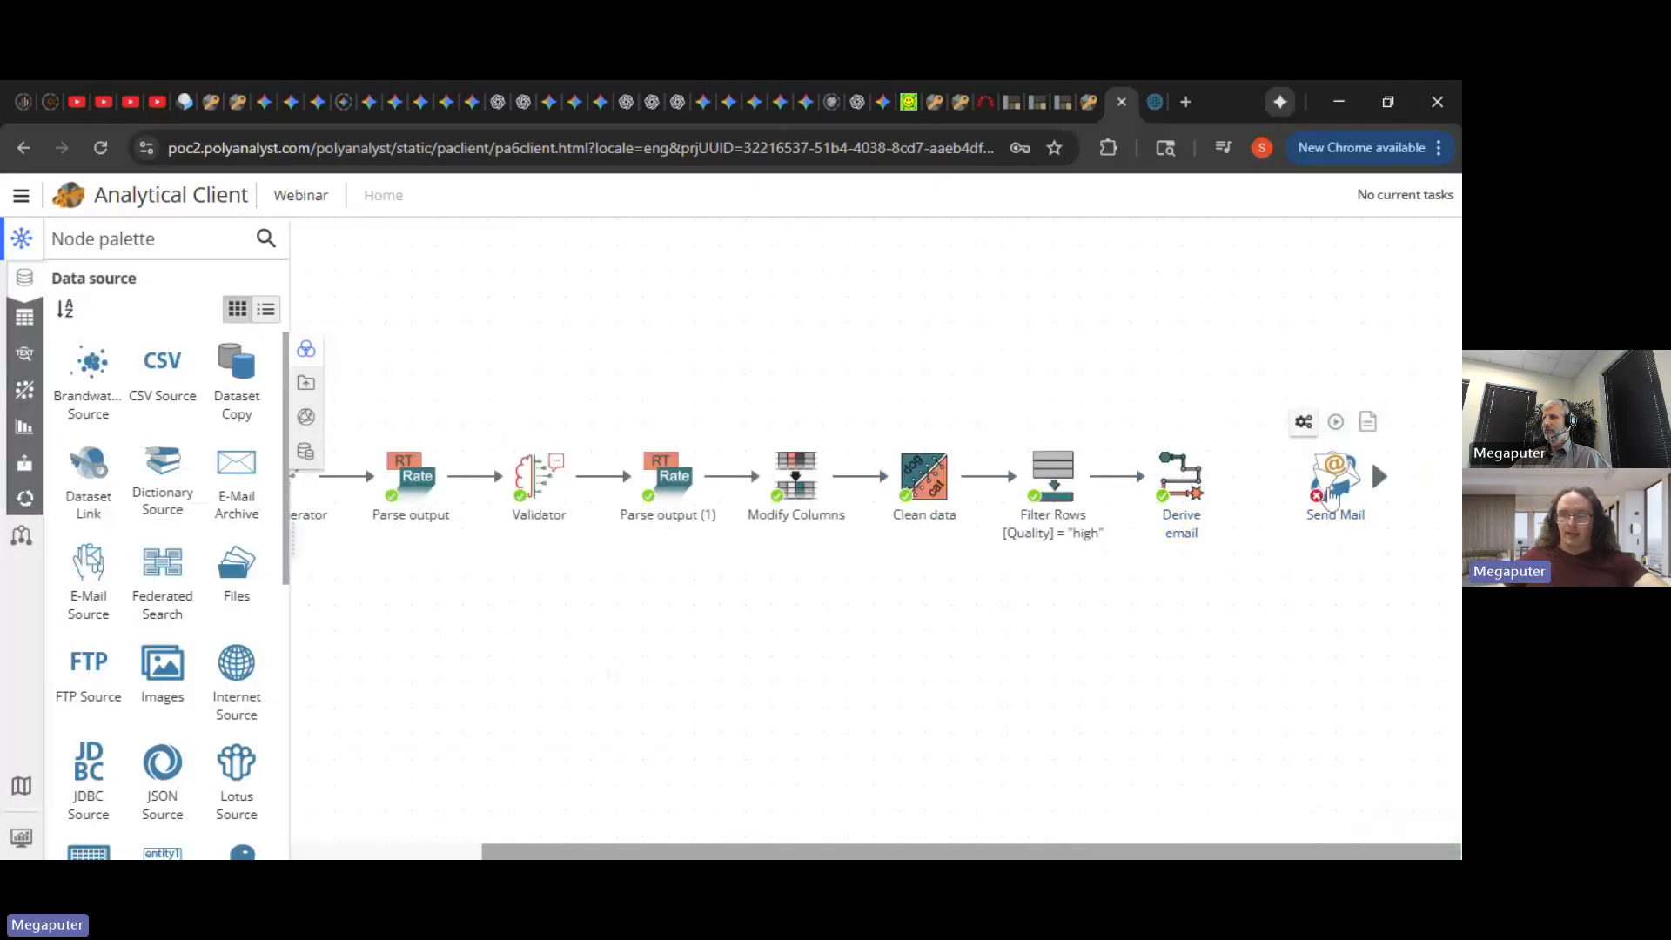
double_click(1336, 498)
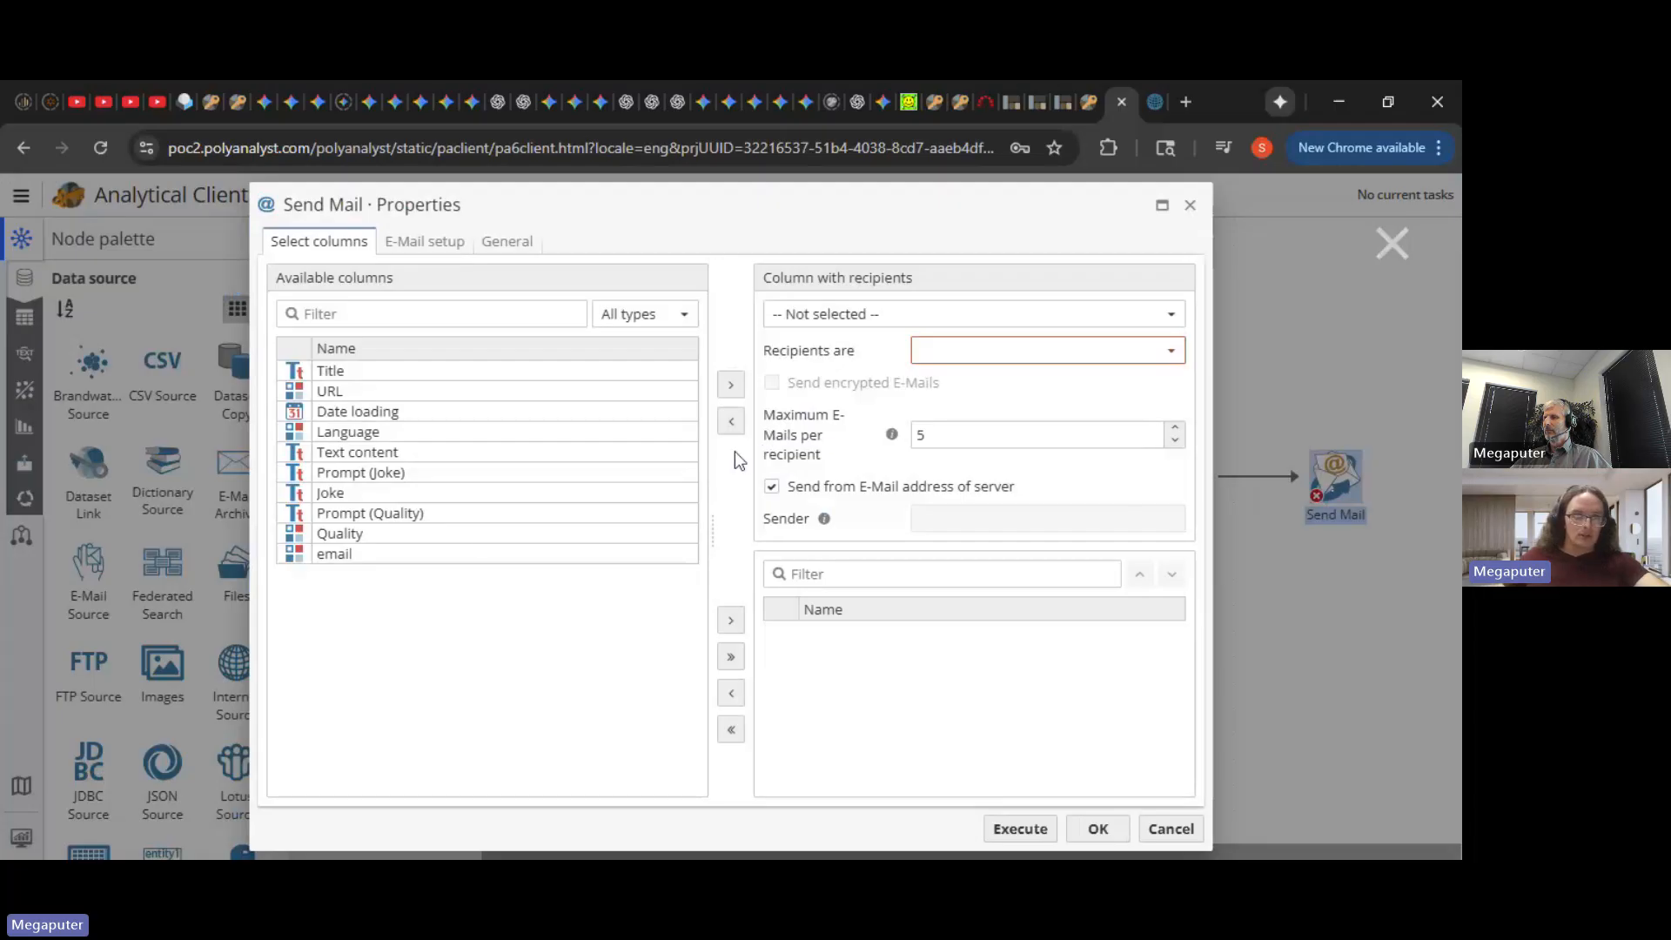
drag(422, 556, 893, 327)
click(944, 355)
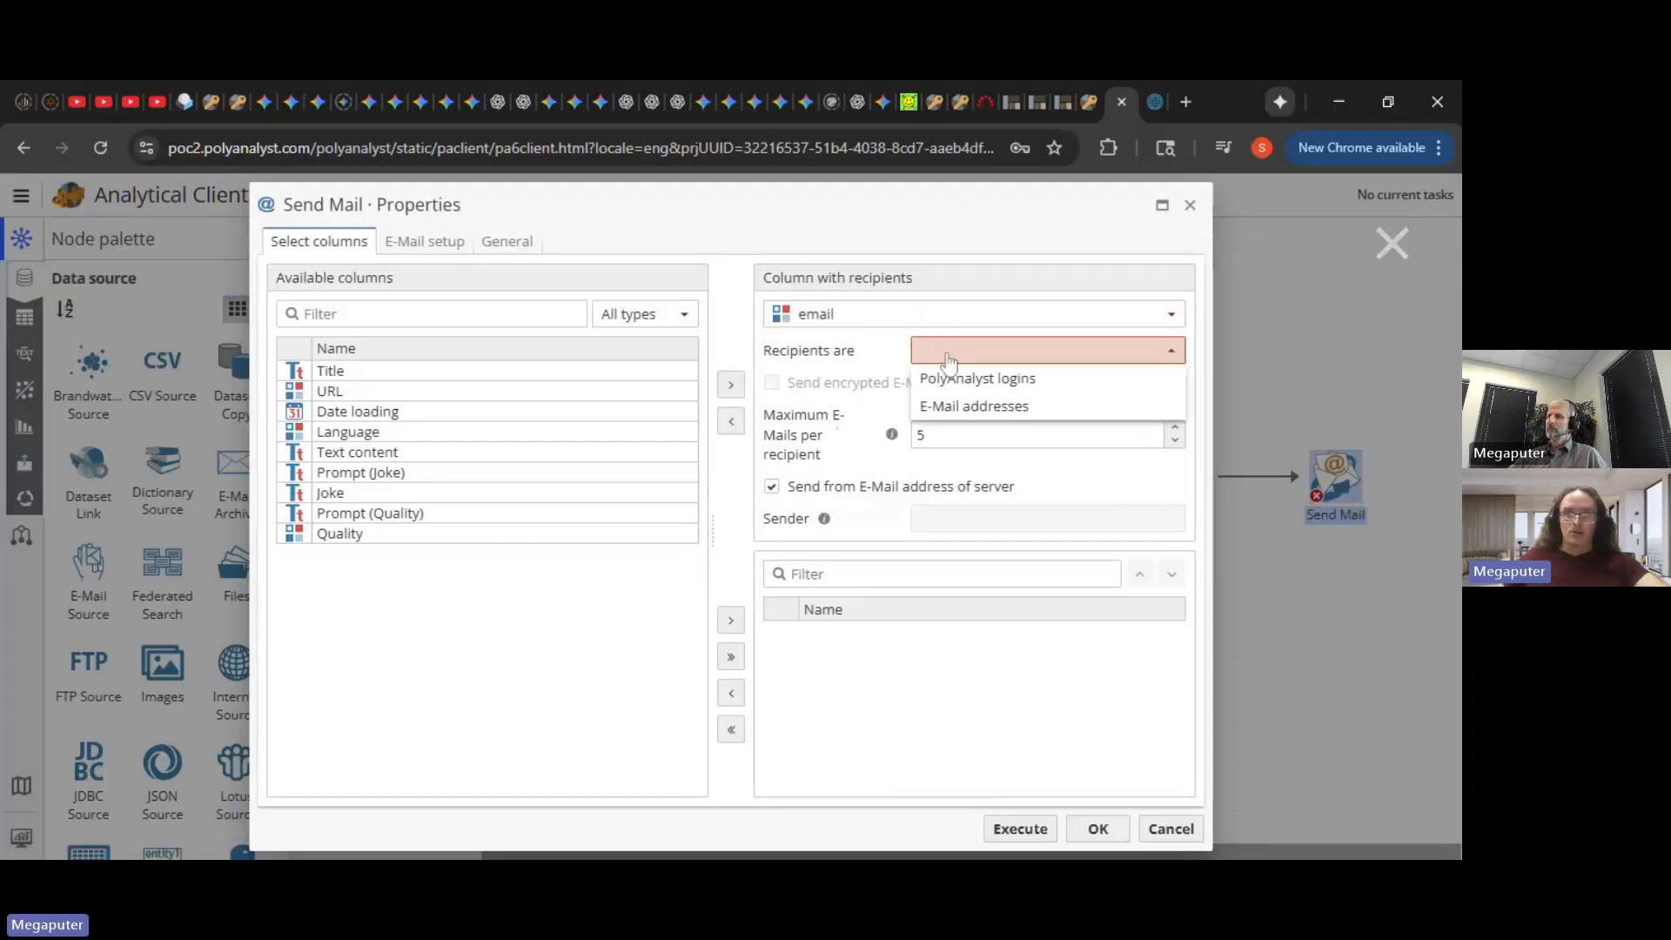
click(1042, 408)
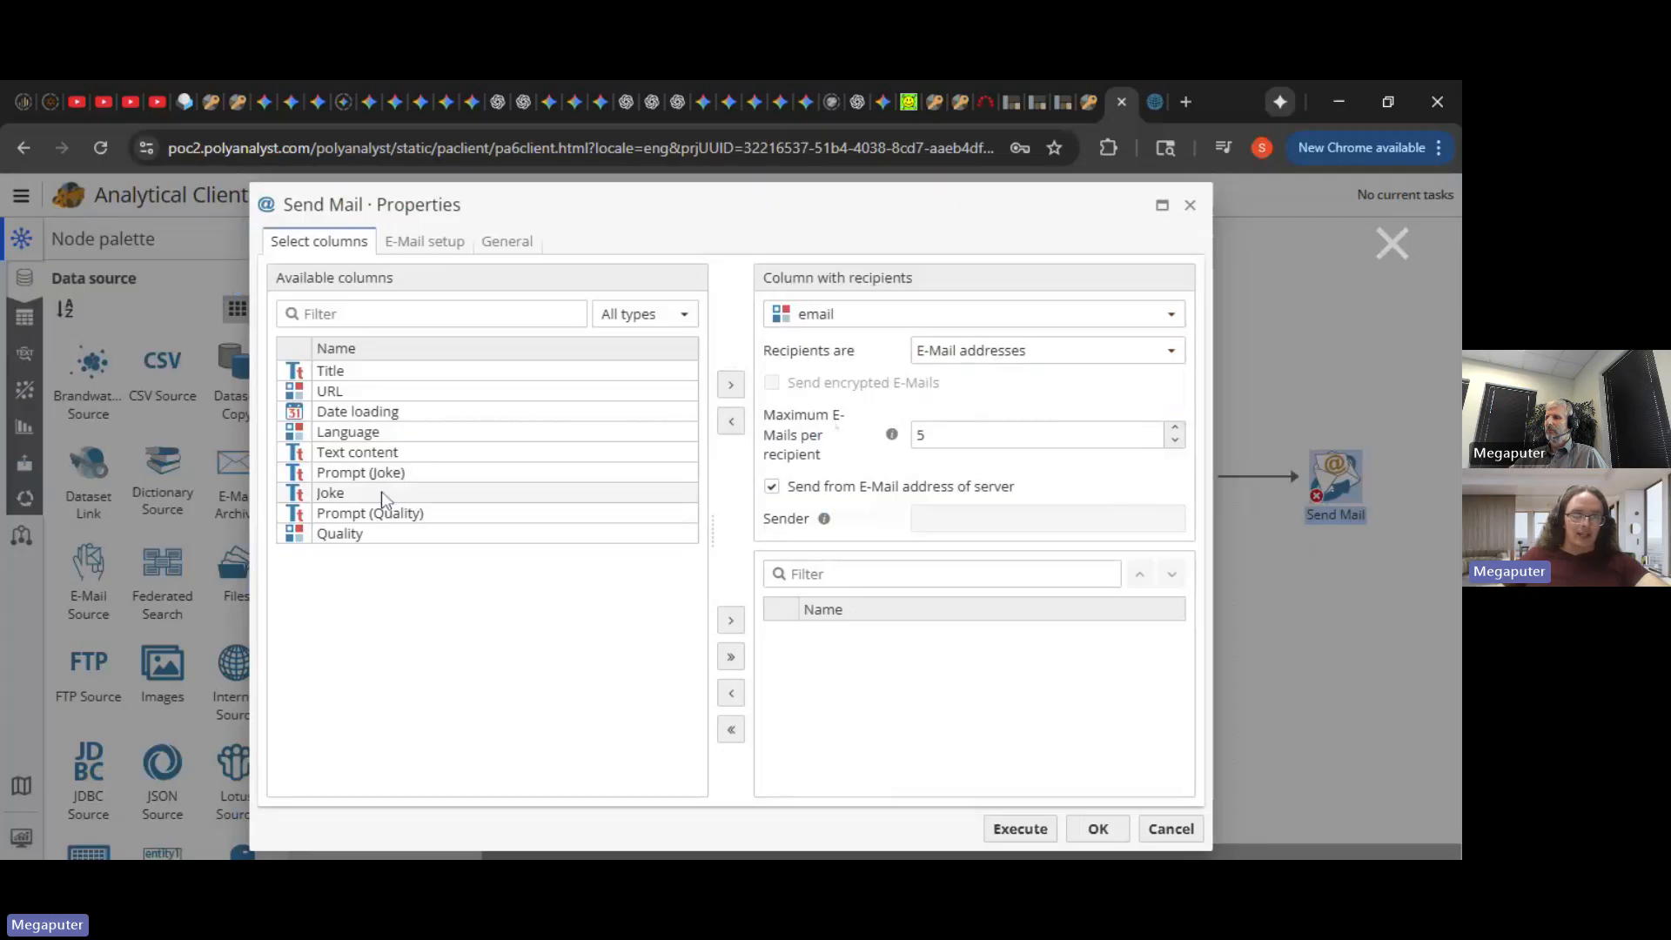
- Include the Joke, Title and URL columns in the Send Mail message
drag(383, 498, 951, 701)
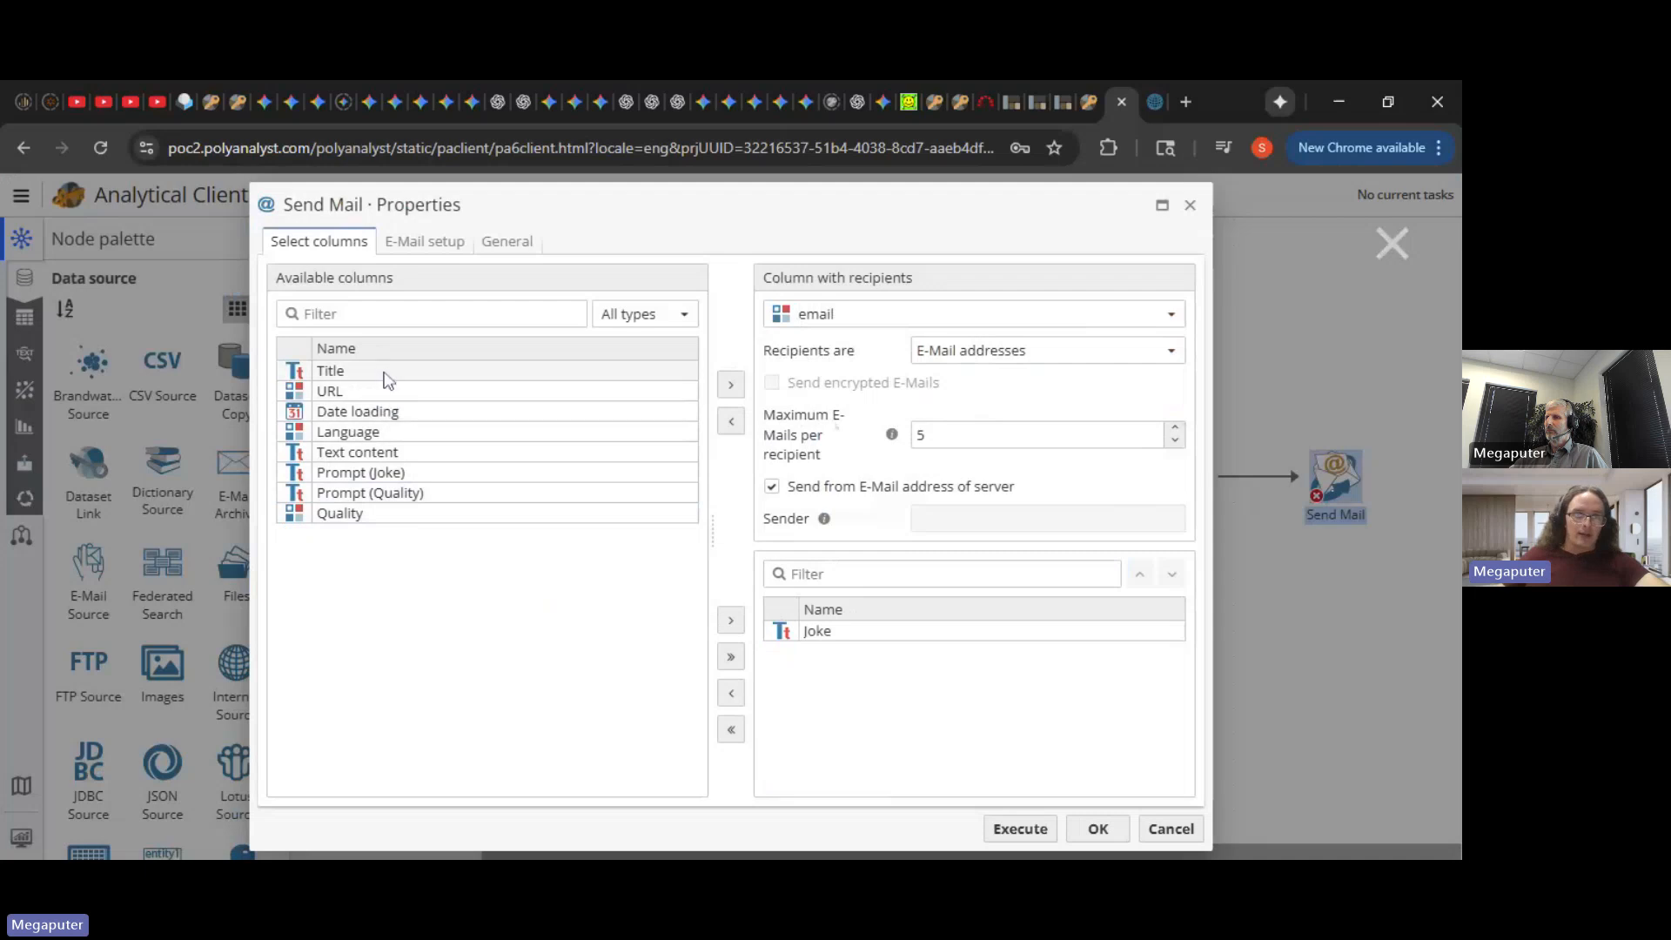
drag(387, 381, 888, 662)
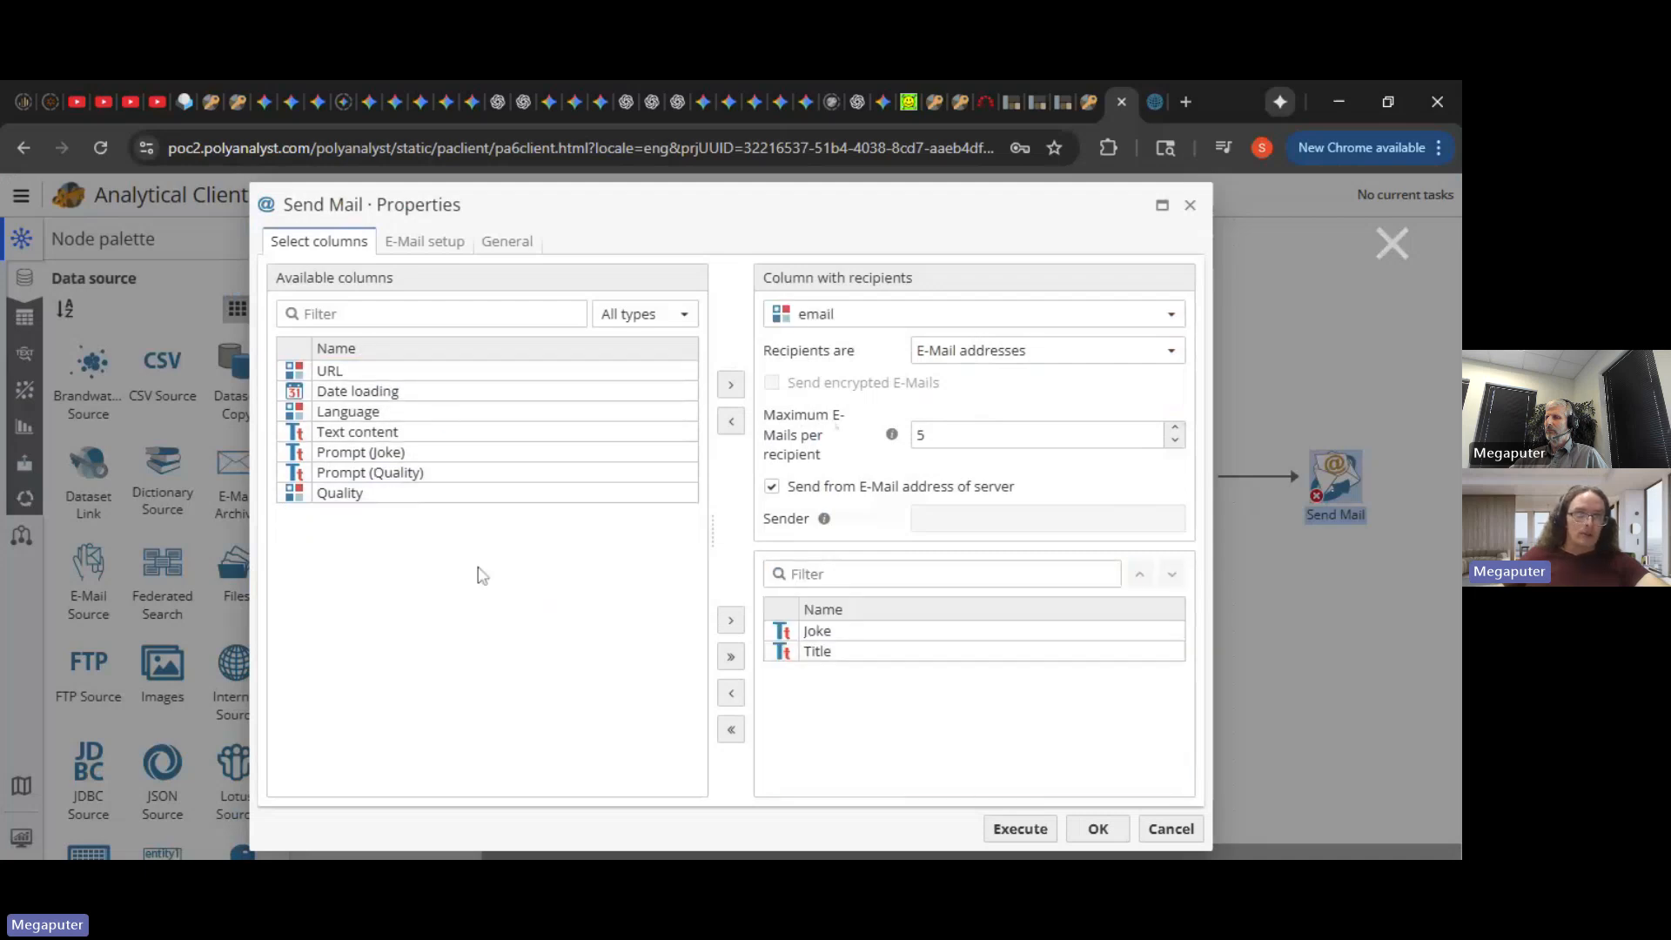
drag(362, 376, 853, 690)
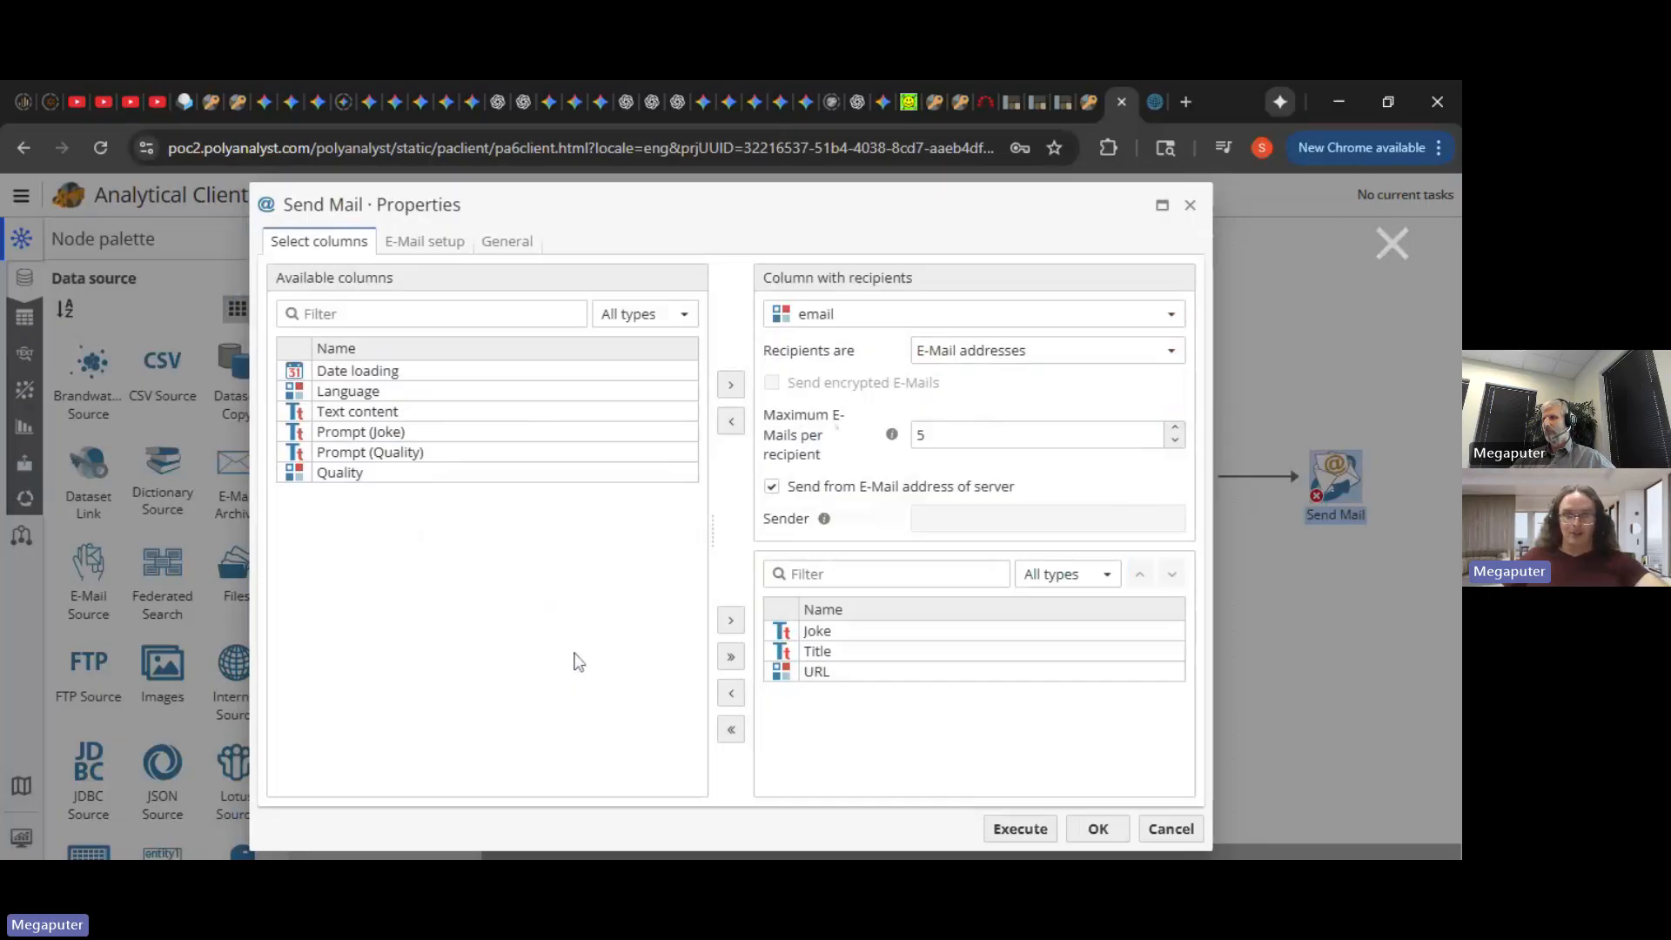
- Execute the Send Mail node and let the full pipeline finish successfully
click(1029, 831)
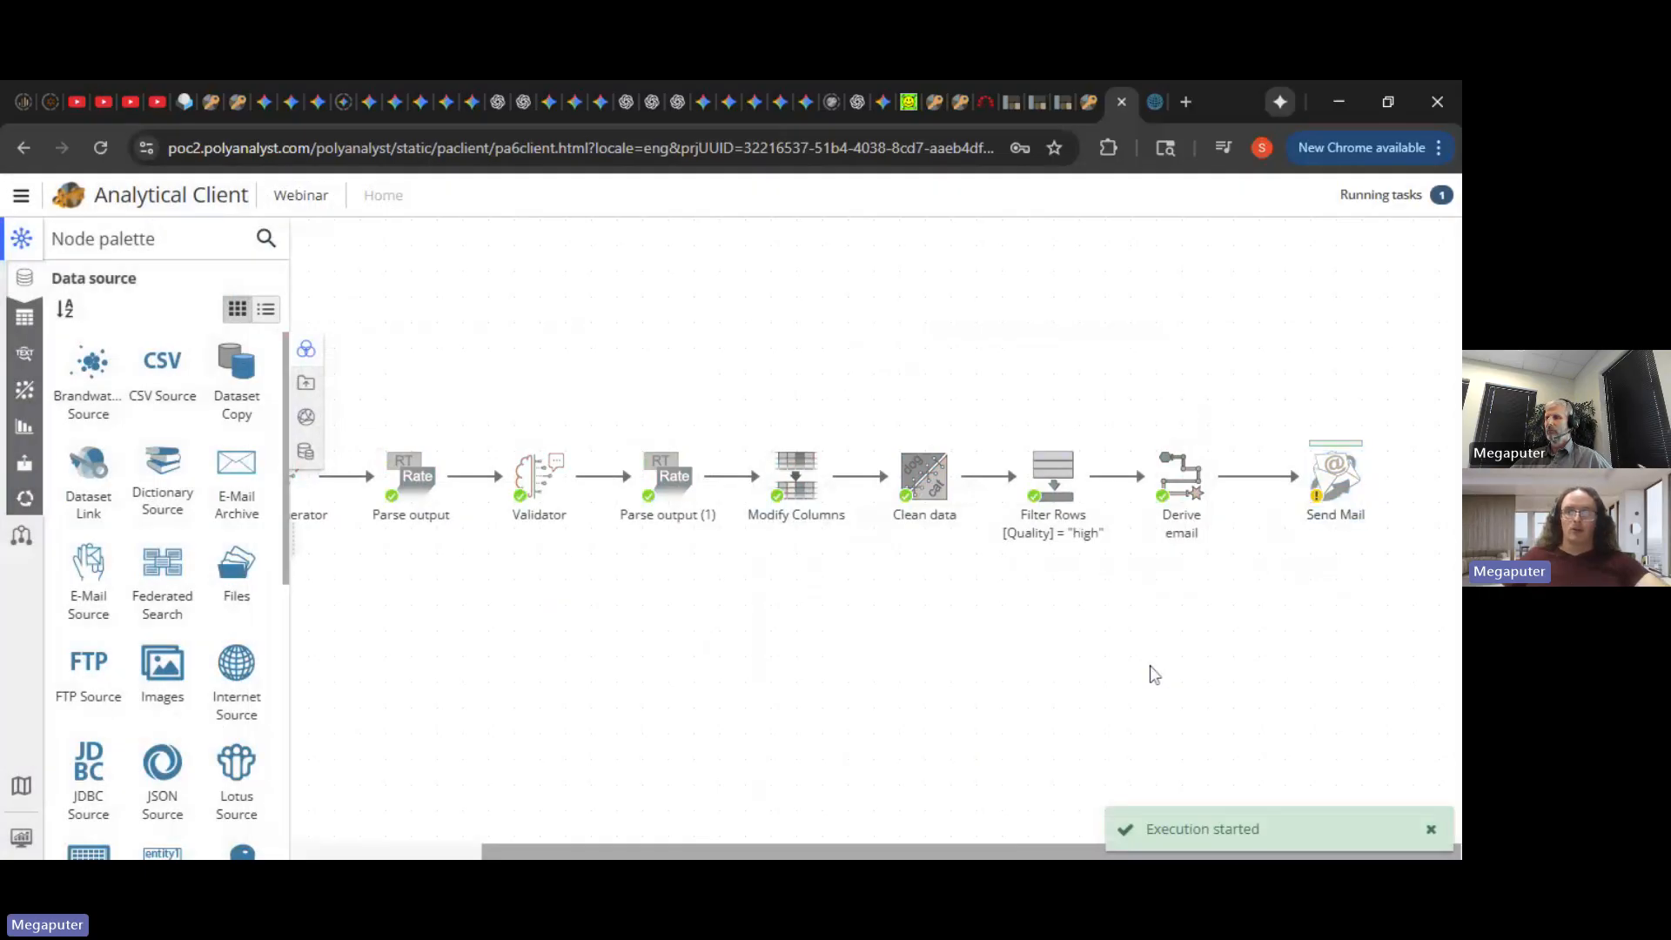
drag(1346, 513, 1326, 512)
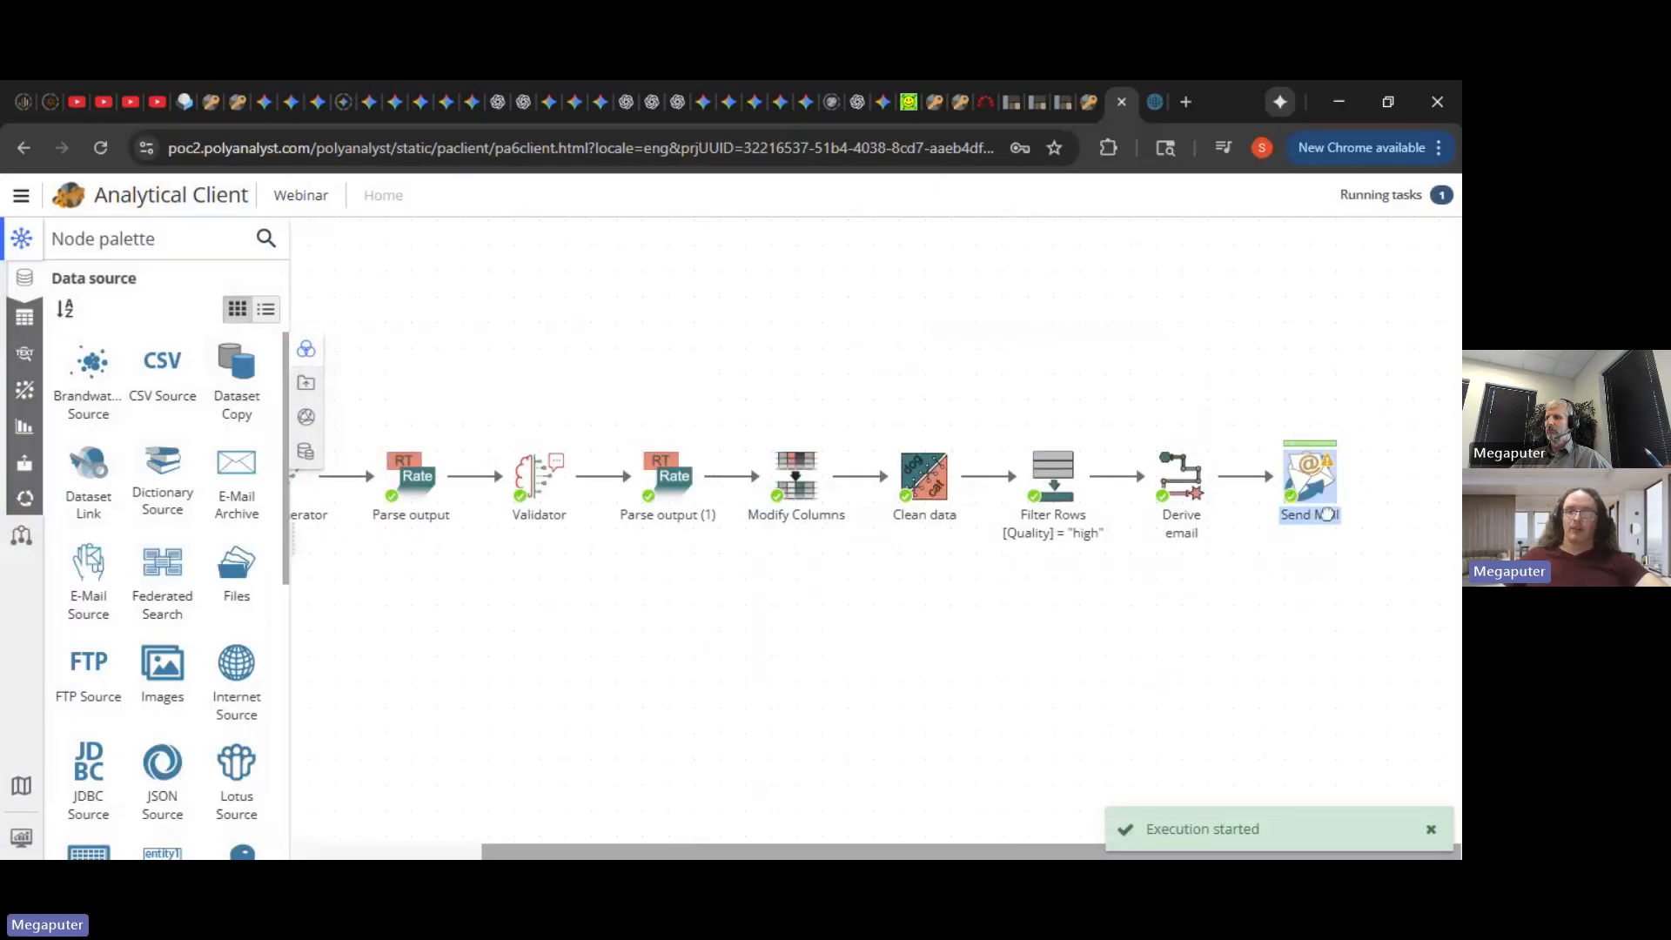
click(1339, 611)
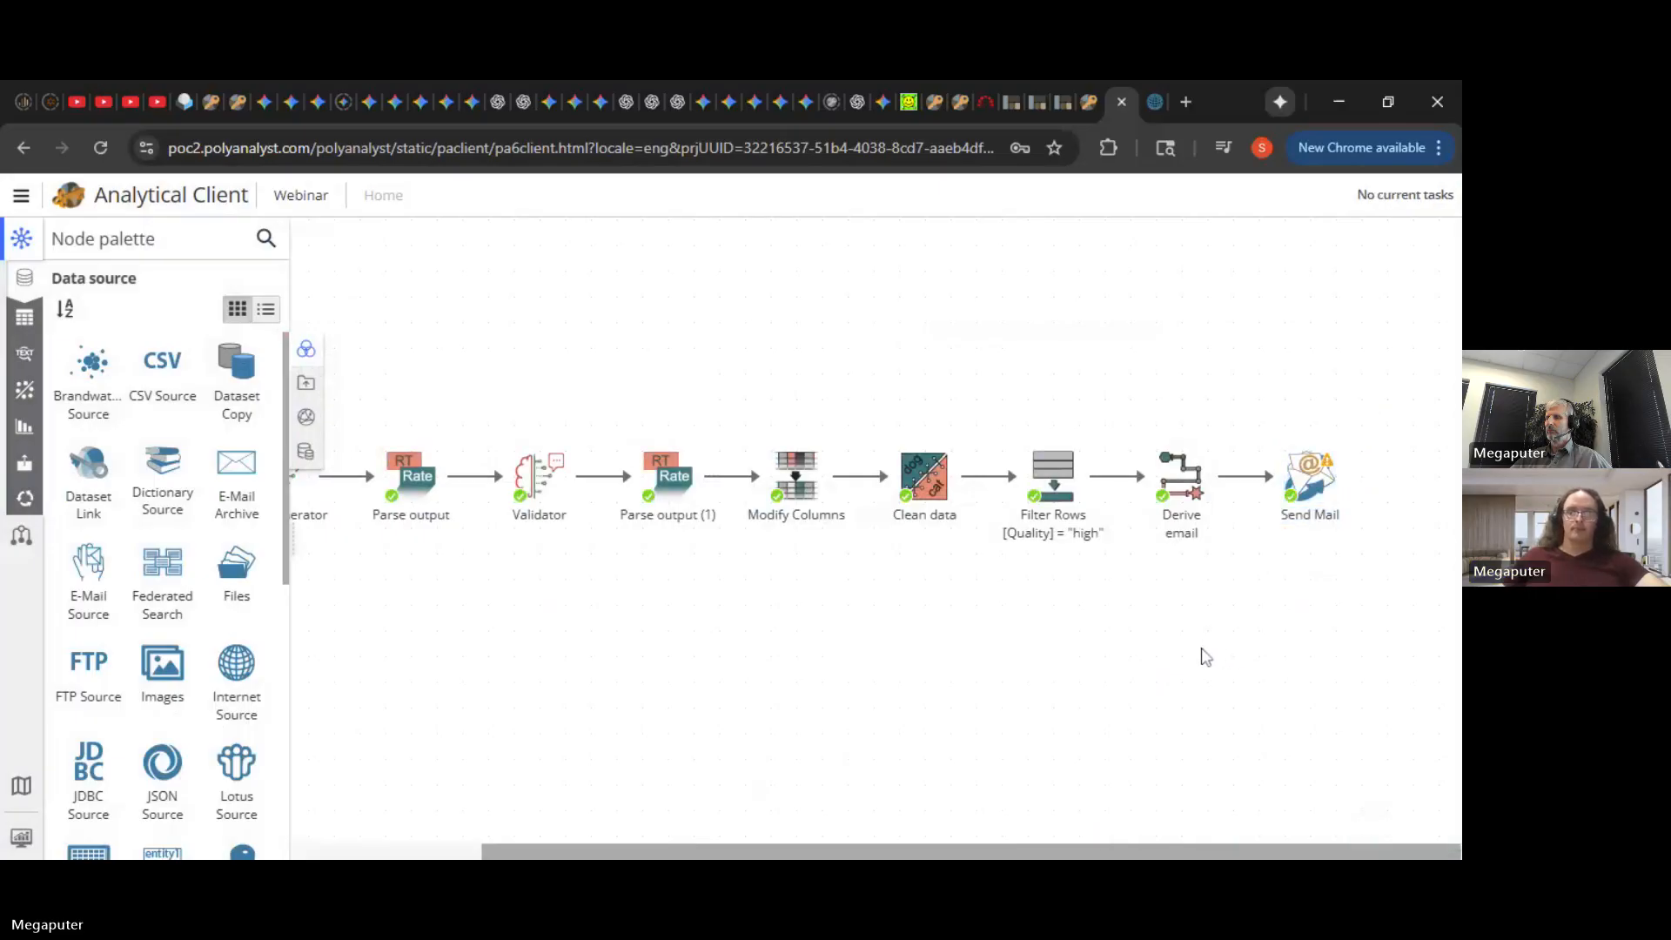
click(1195, 879)
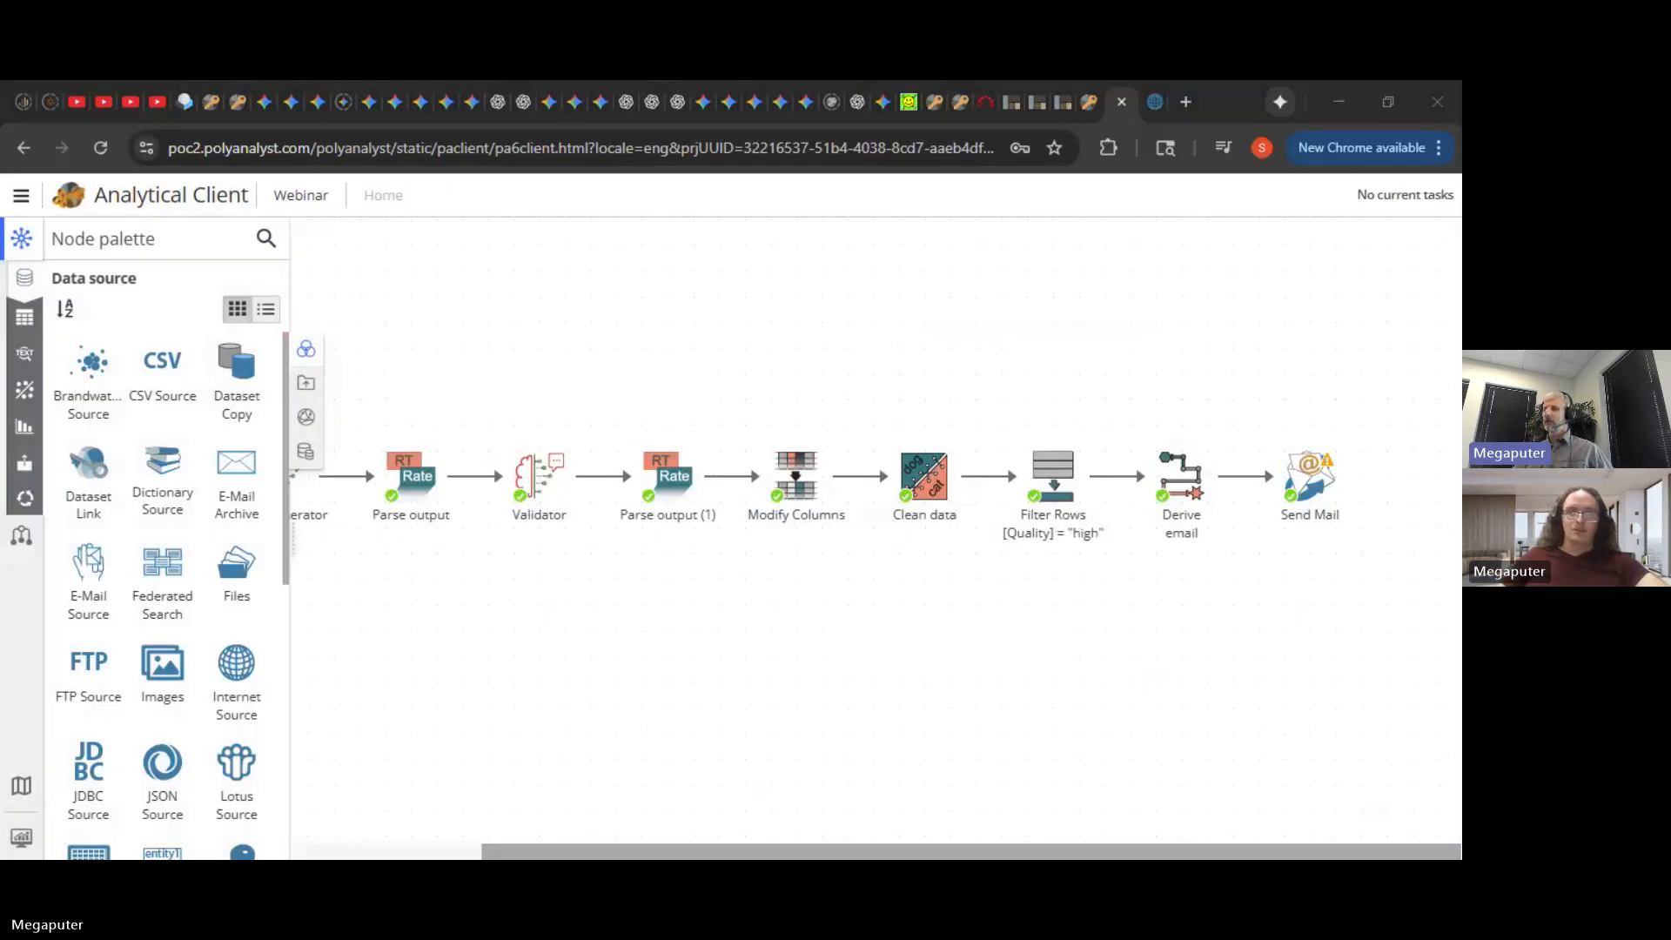
click(961, 573)
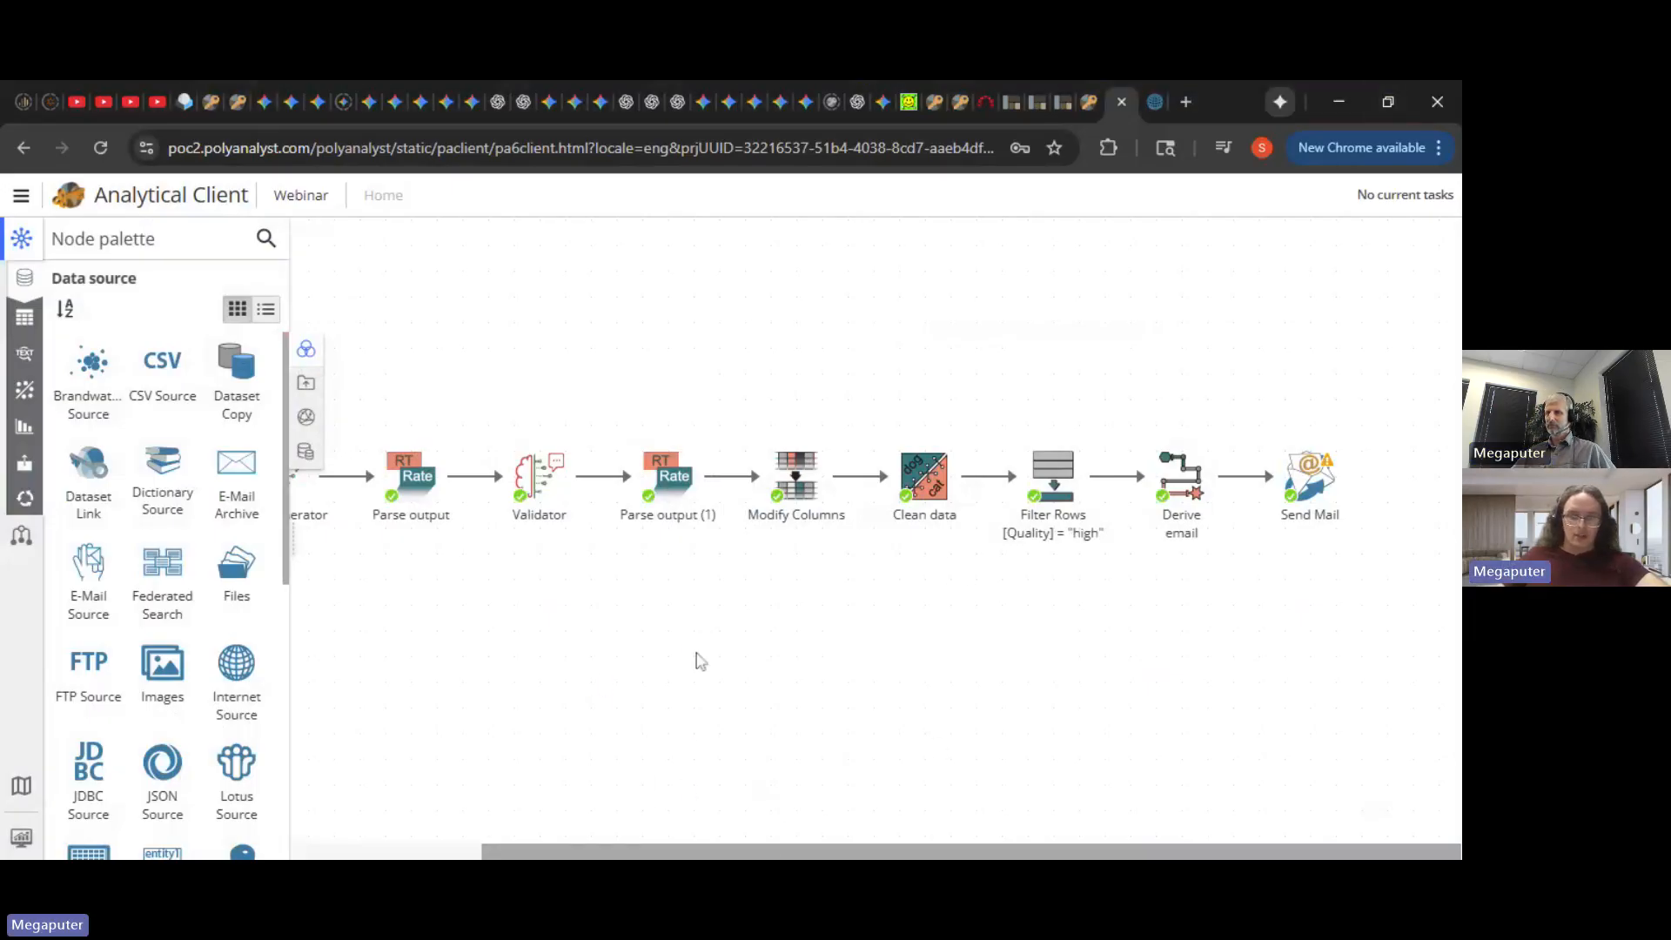
click(553, 877)
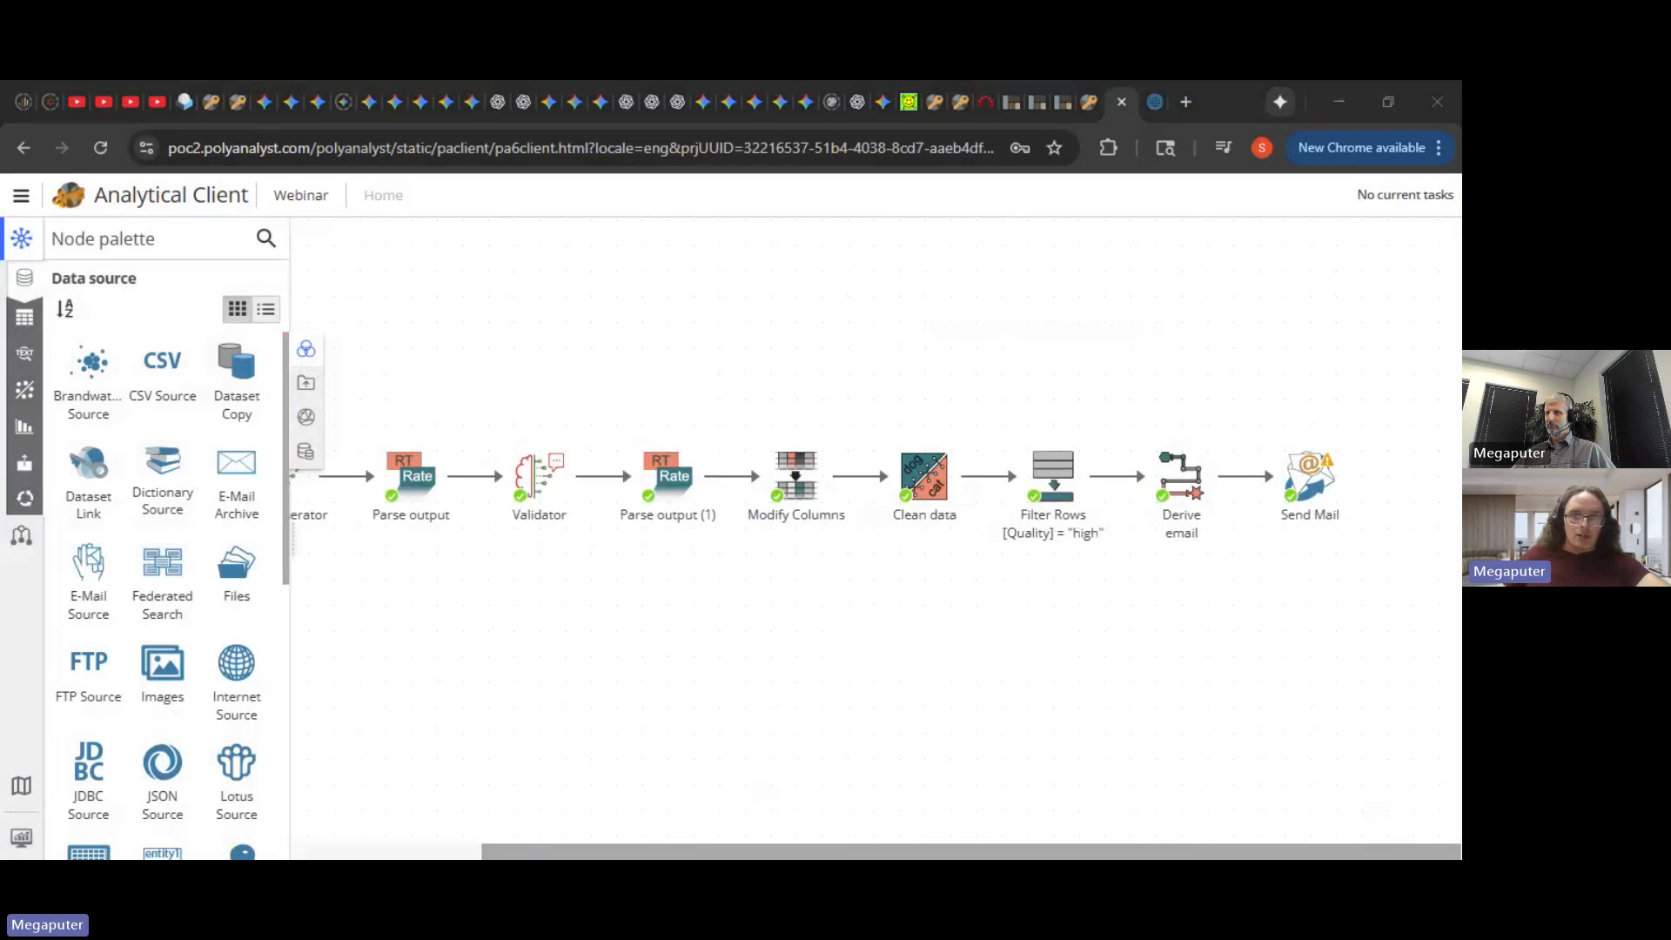
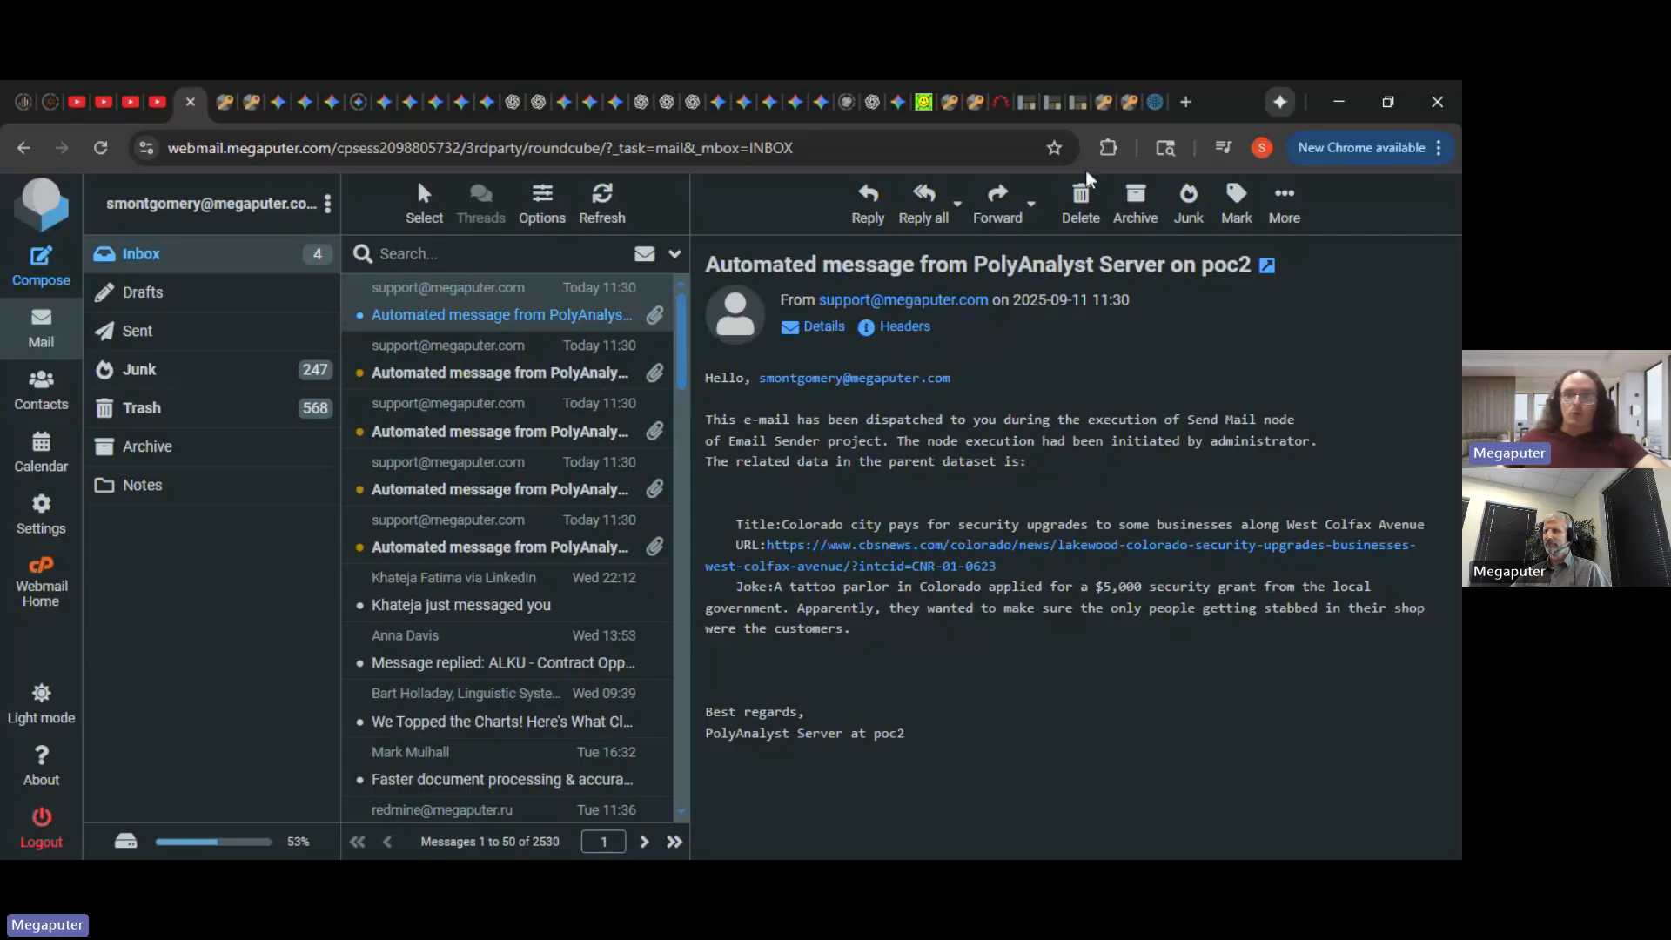
- Return to the PolyAnalyst Analytical Client tab showing the fully executed joke-email workflow
click(1129, 102)
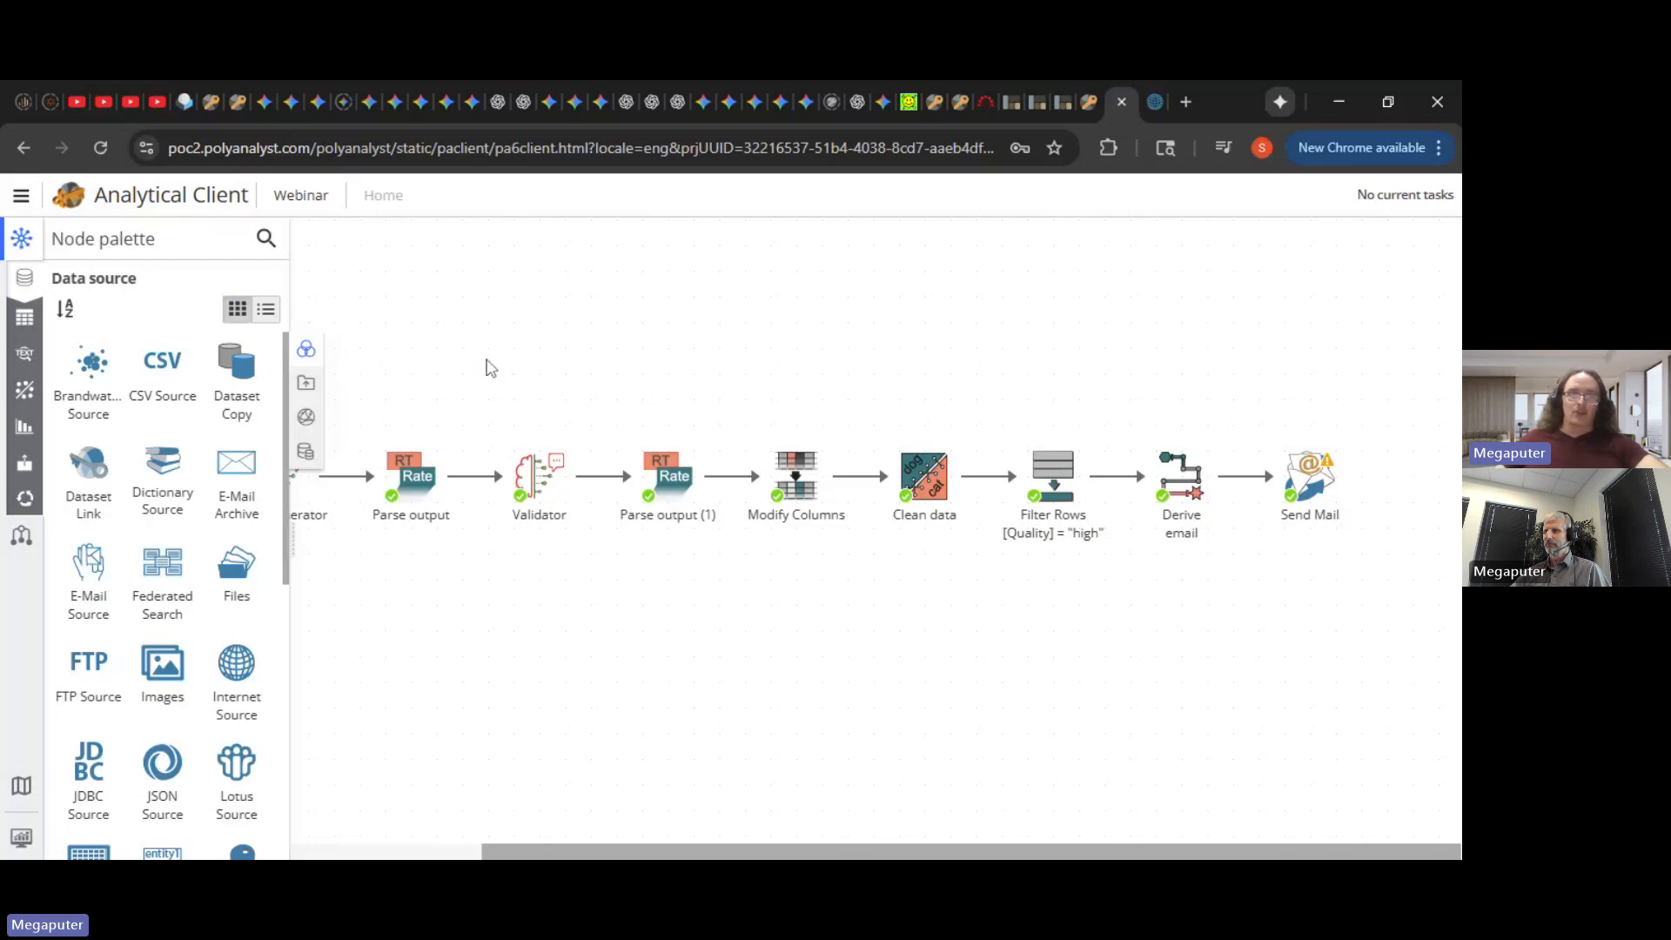
- Shift the cbsnews.com, Joke Generator and Validator nodes right, then bring up My applications
click(21, 195)
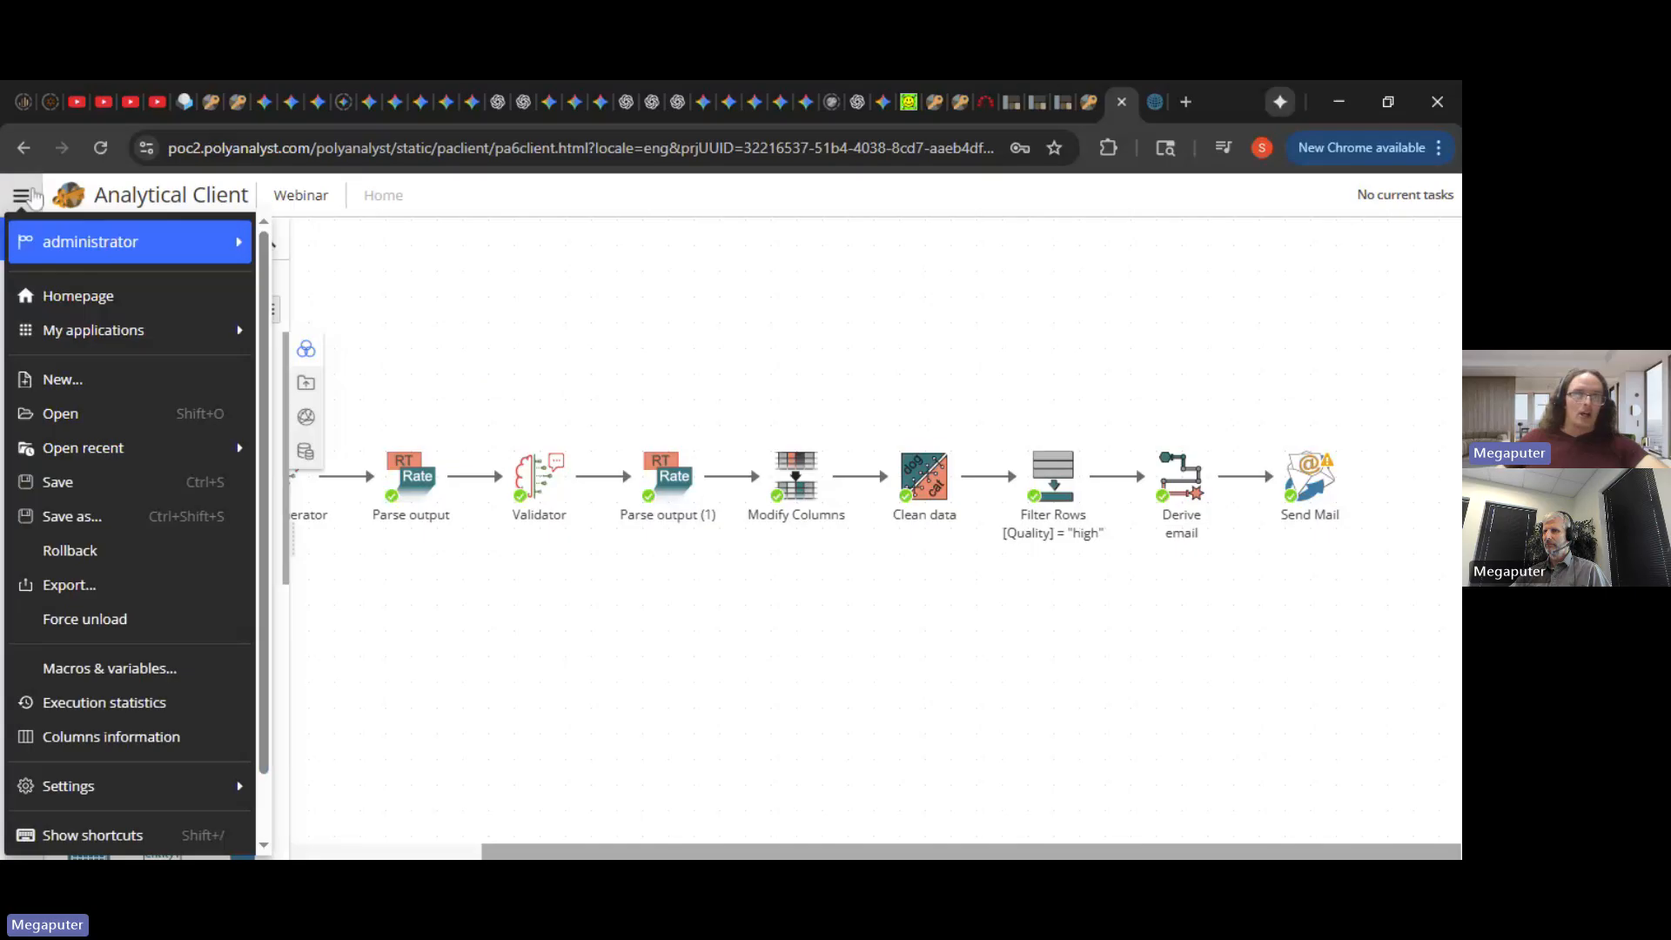
click(537, 294)
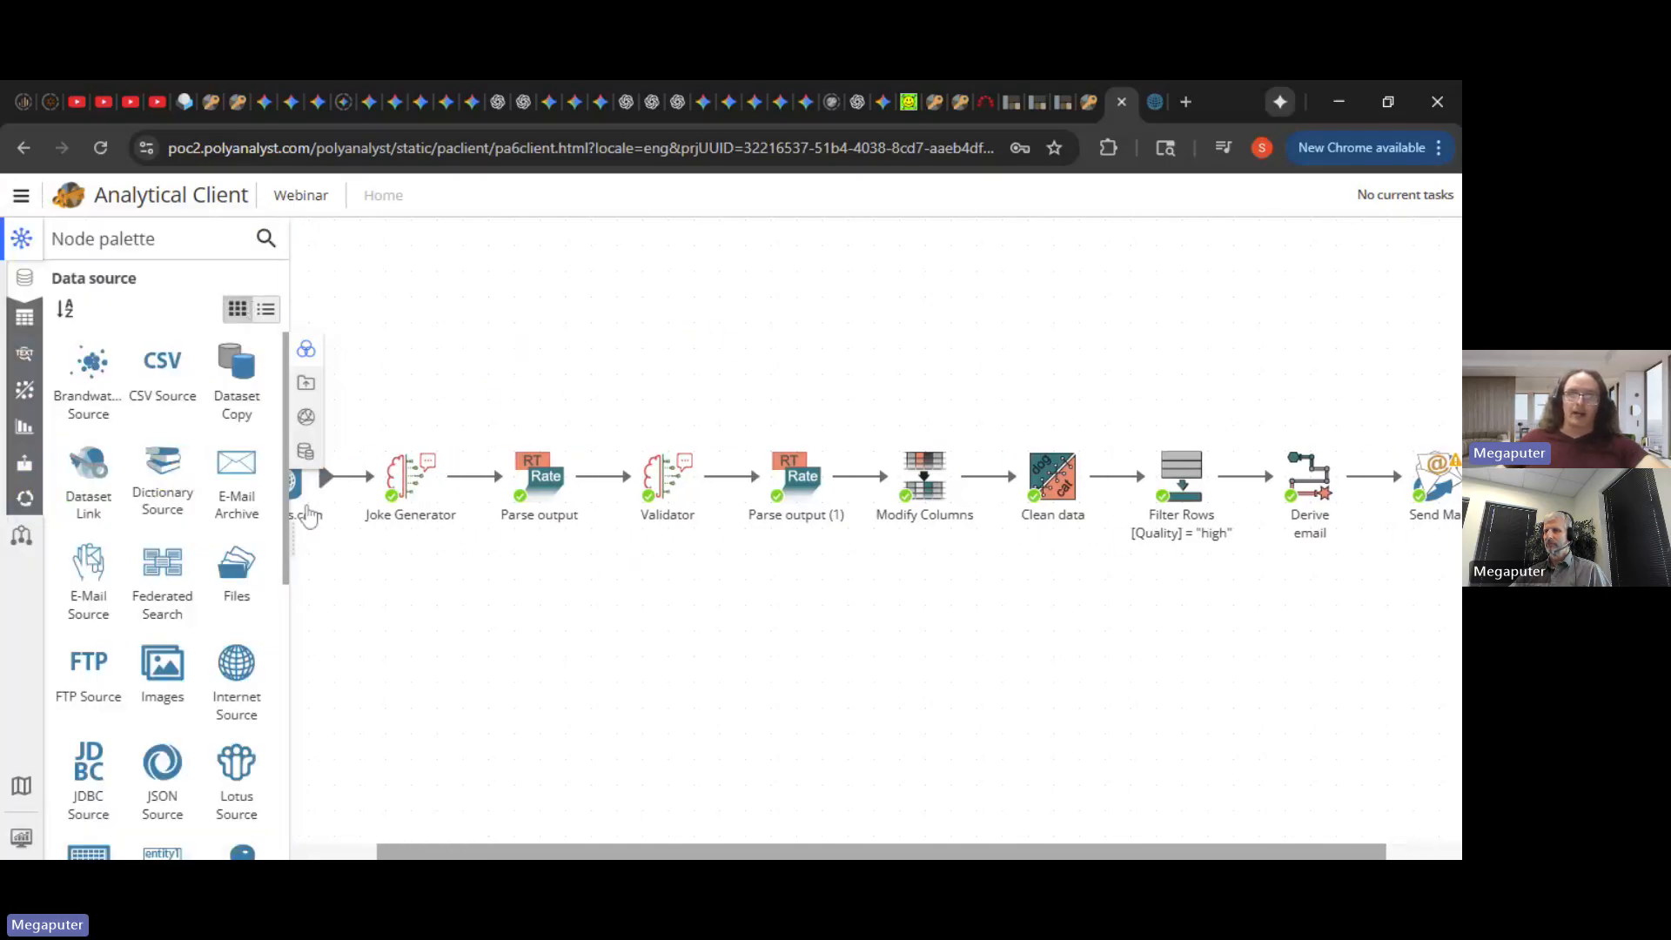
drag(301, 488, 327, 487)
drag(323, 547, 573, 487)
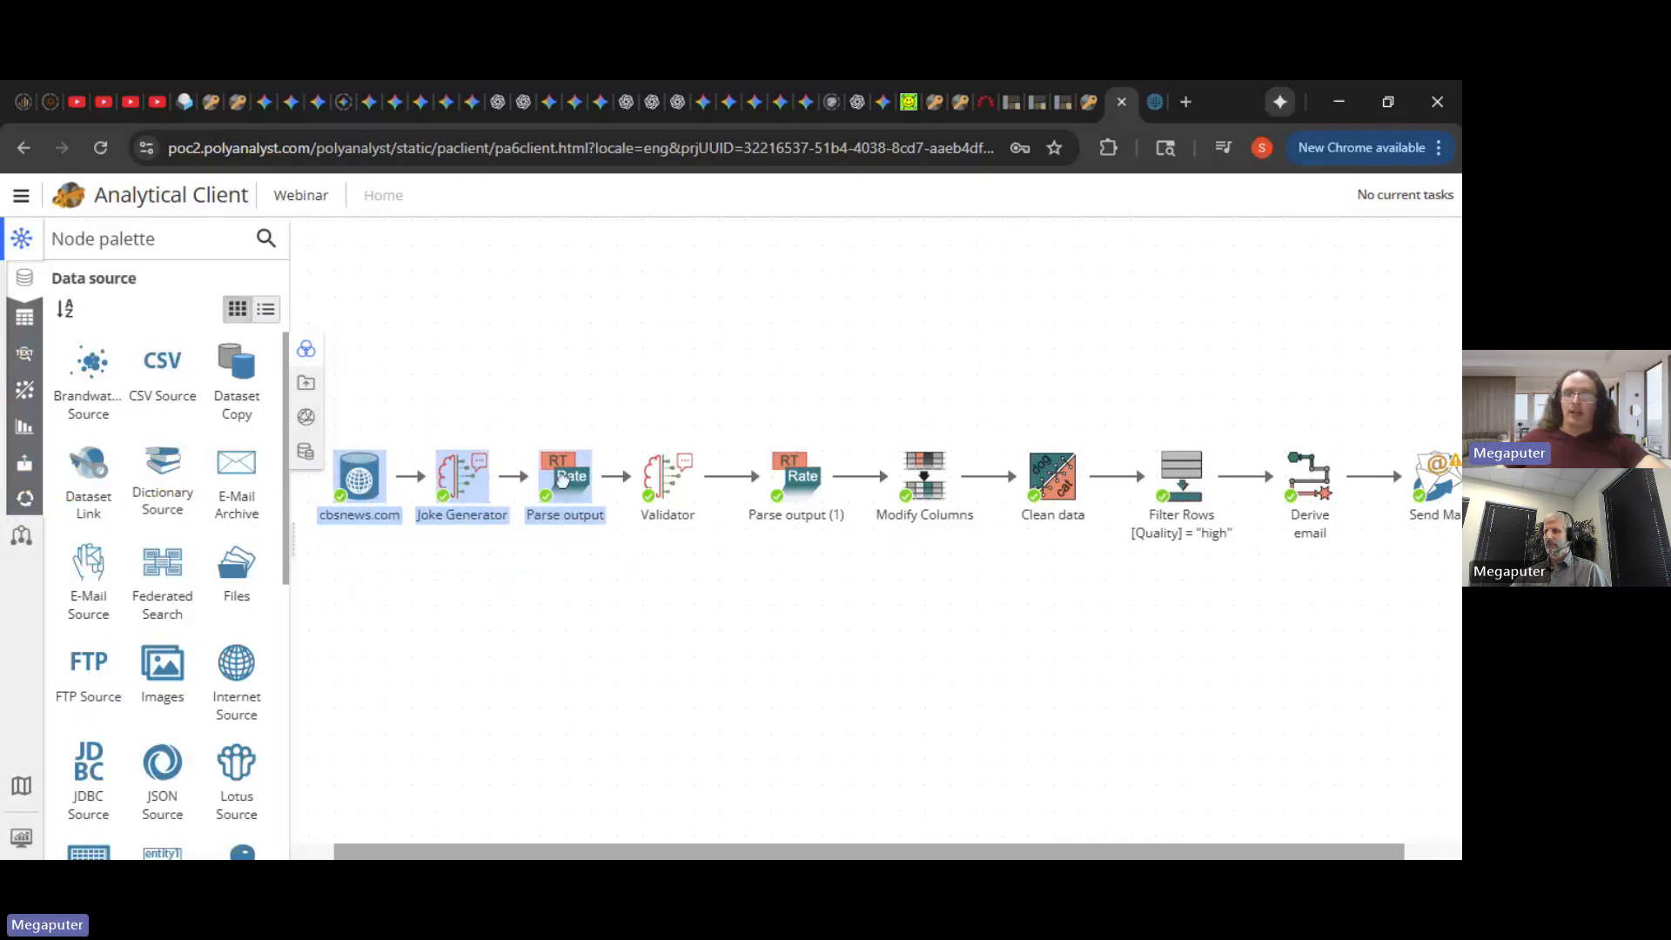
drag(366, 582, 706, 498)
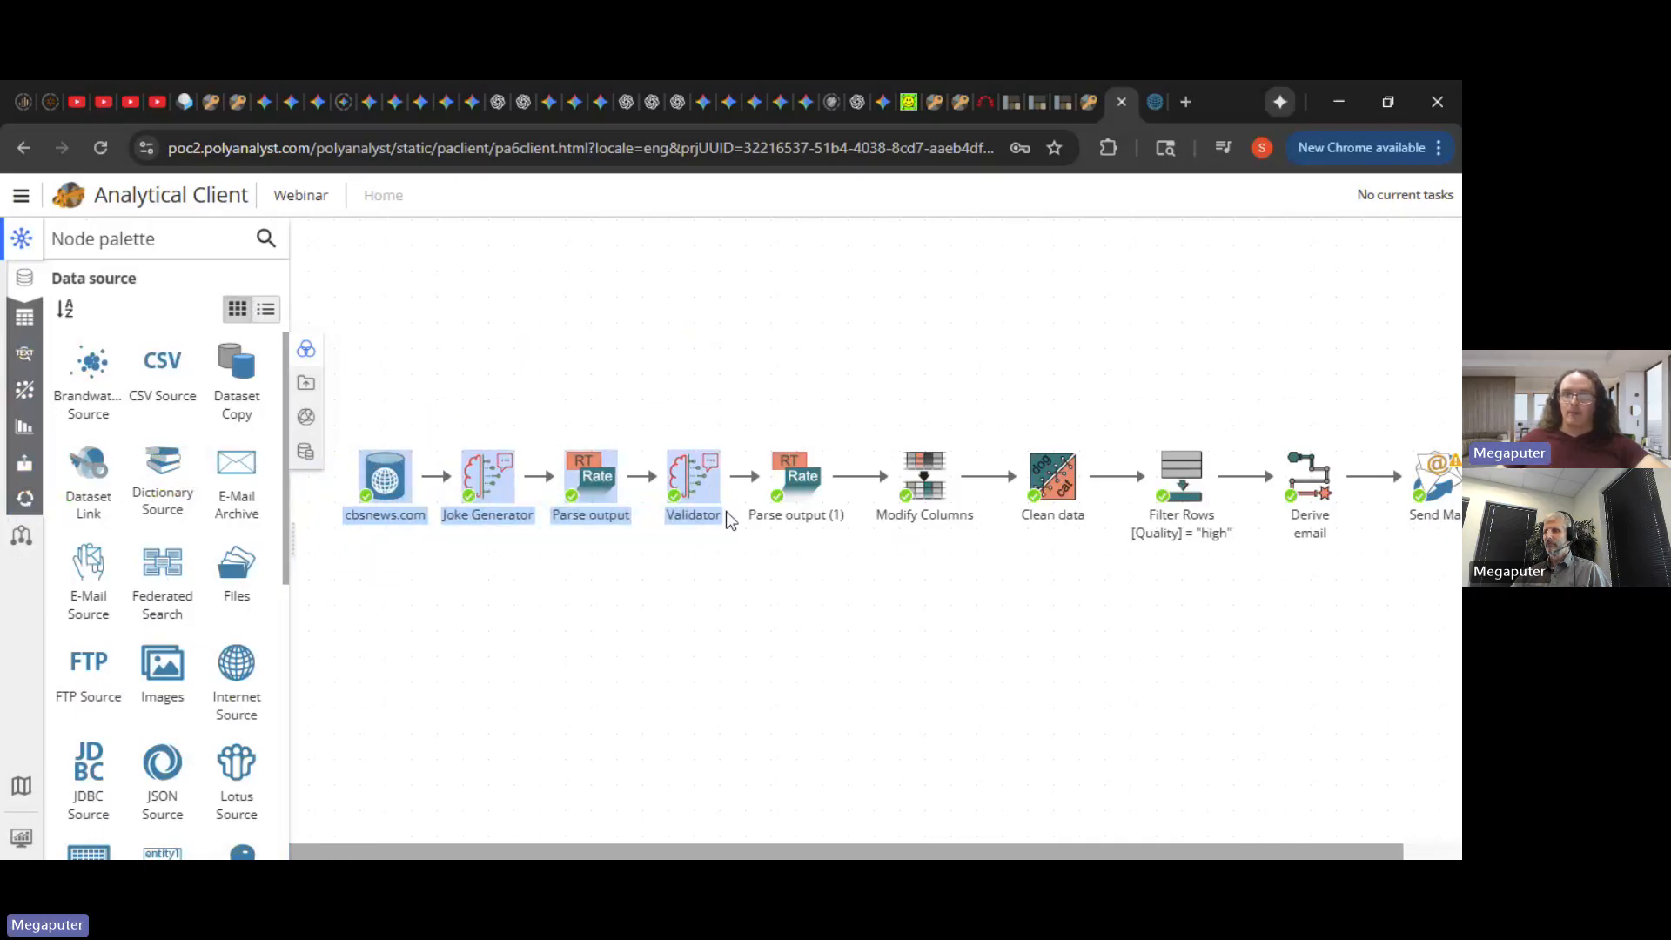
drag(1282, 647, 1455, 623)
drag(616, 669, 326, 640)
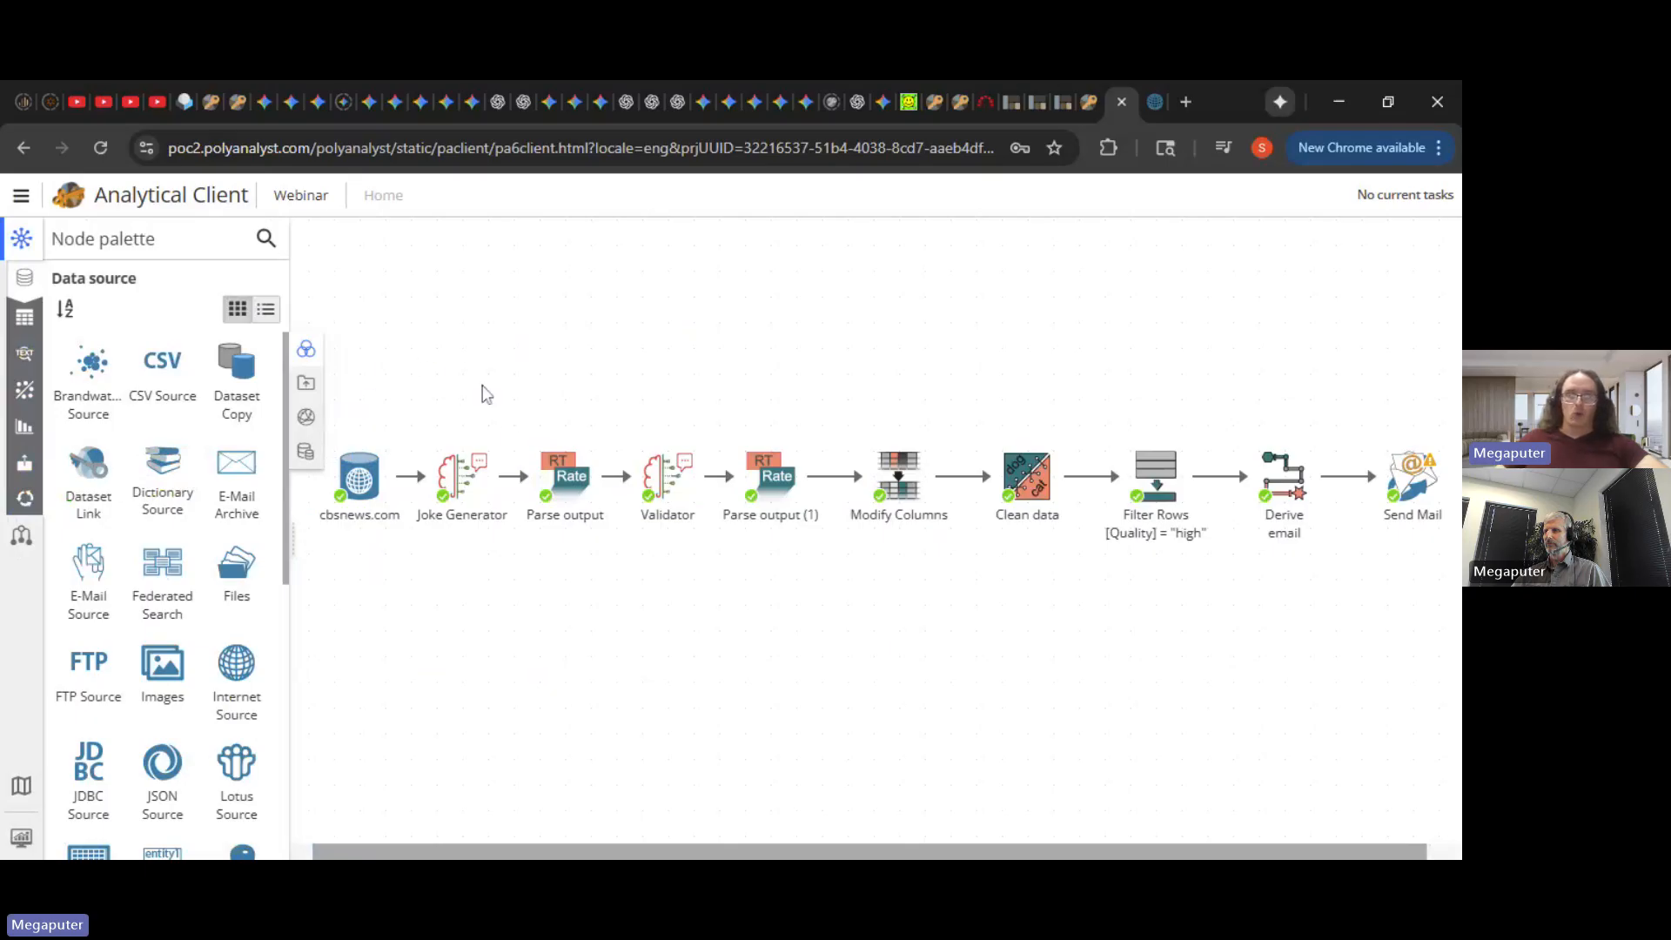
click(20, 195)
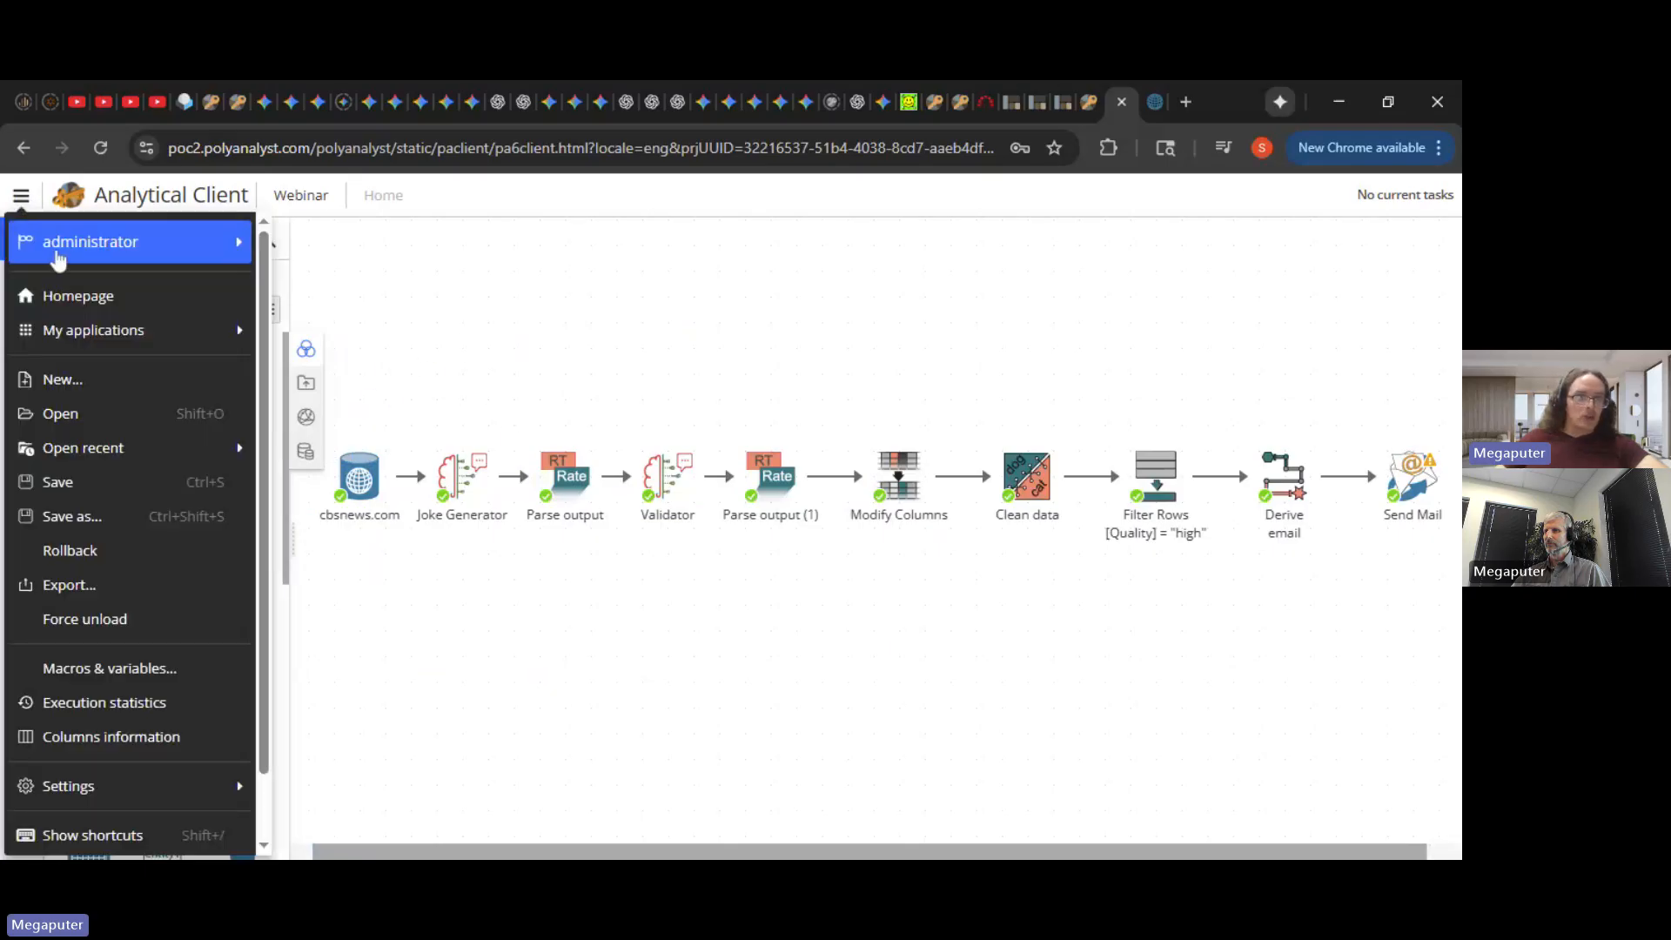
mouse_move(111, 339)
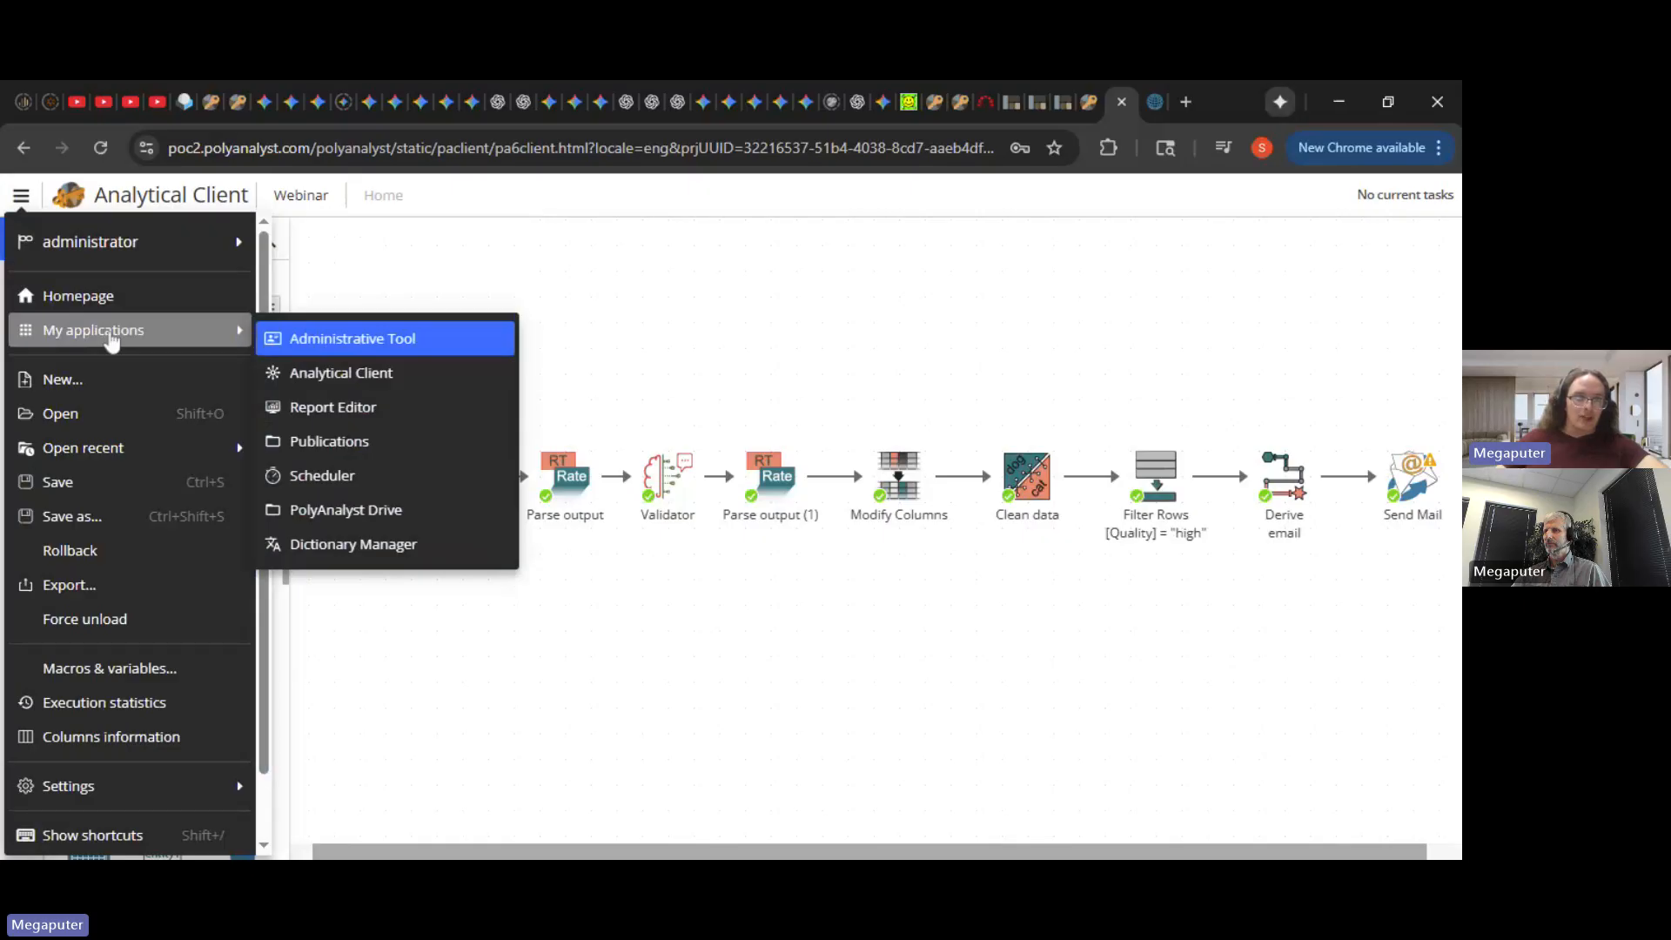
- In Scheduler, add a new event that executes at a specified time
click(377, 472)
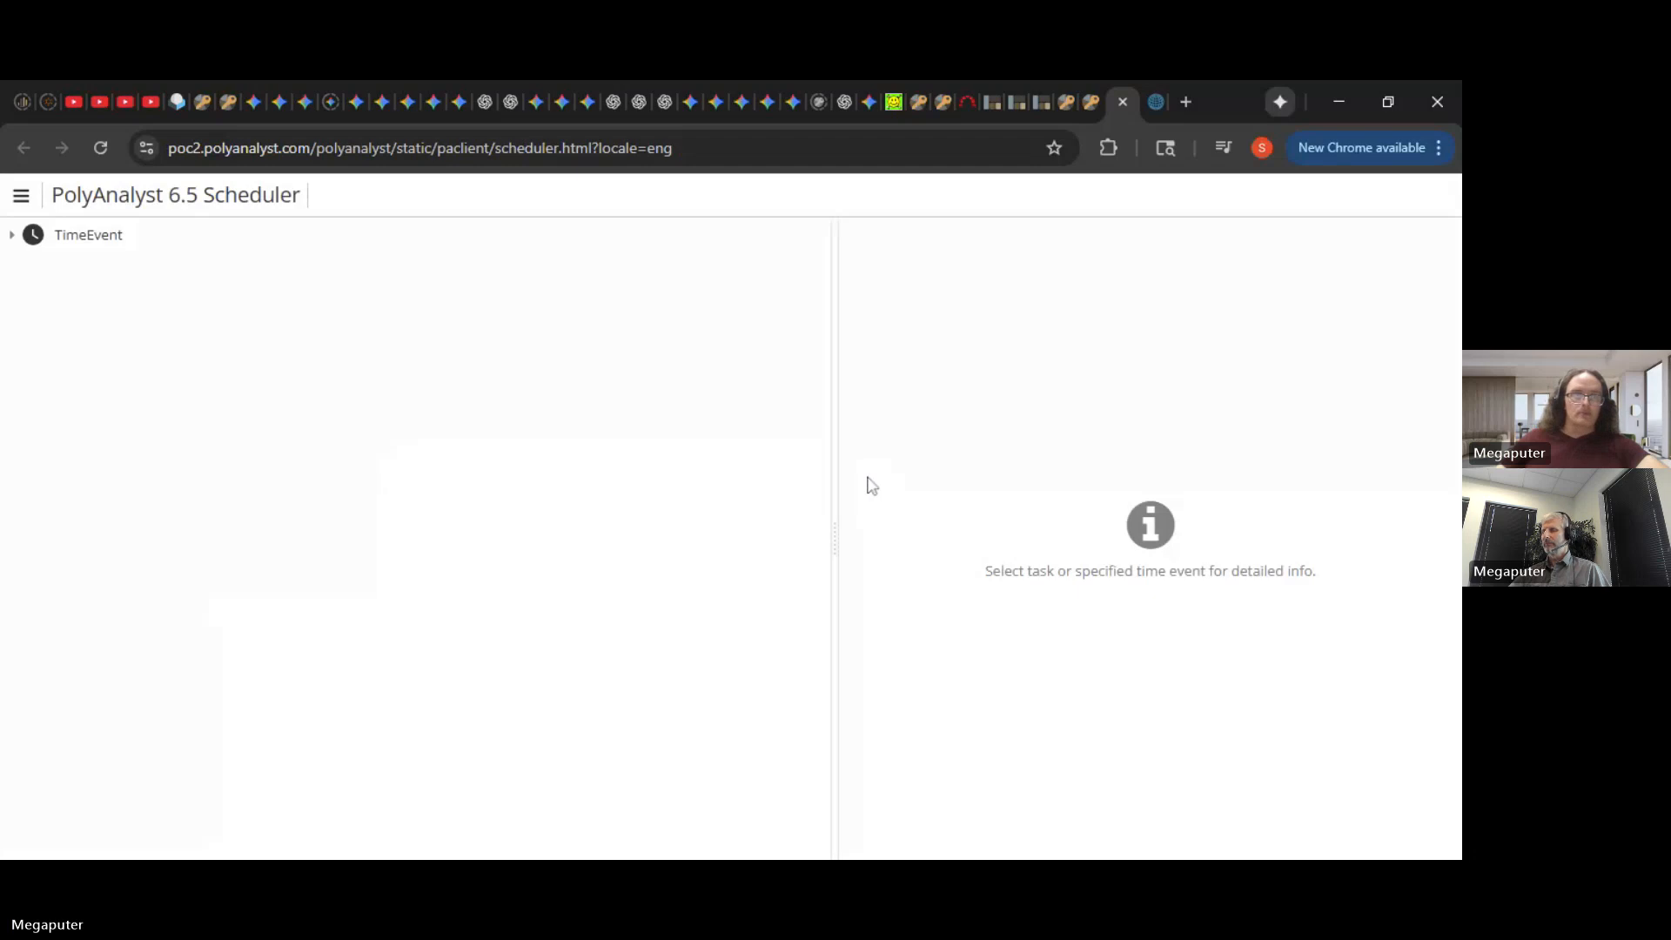
click(21, 196)
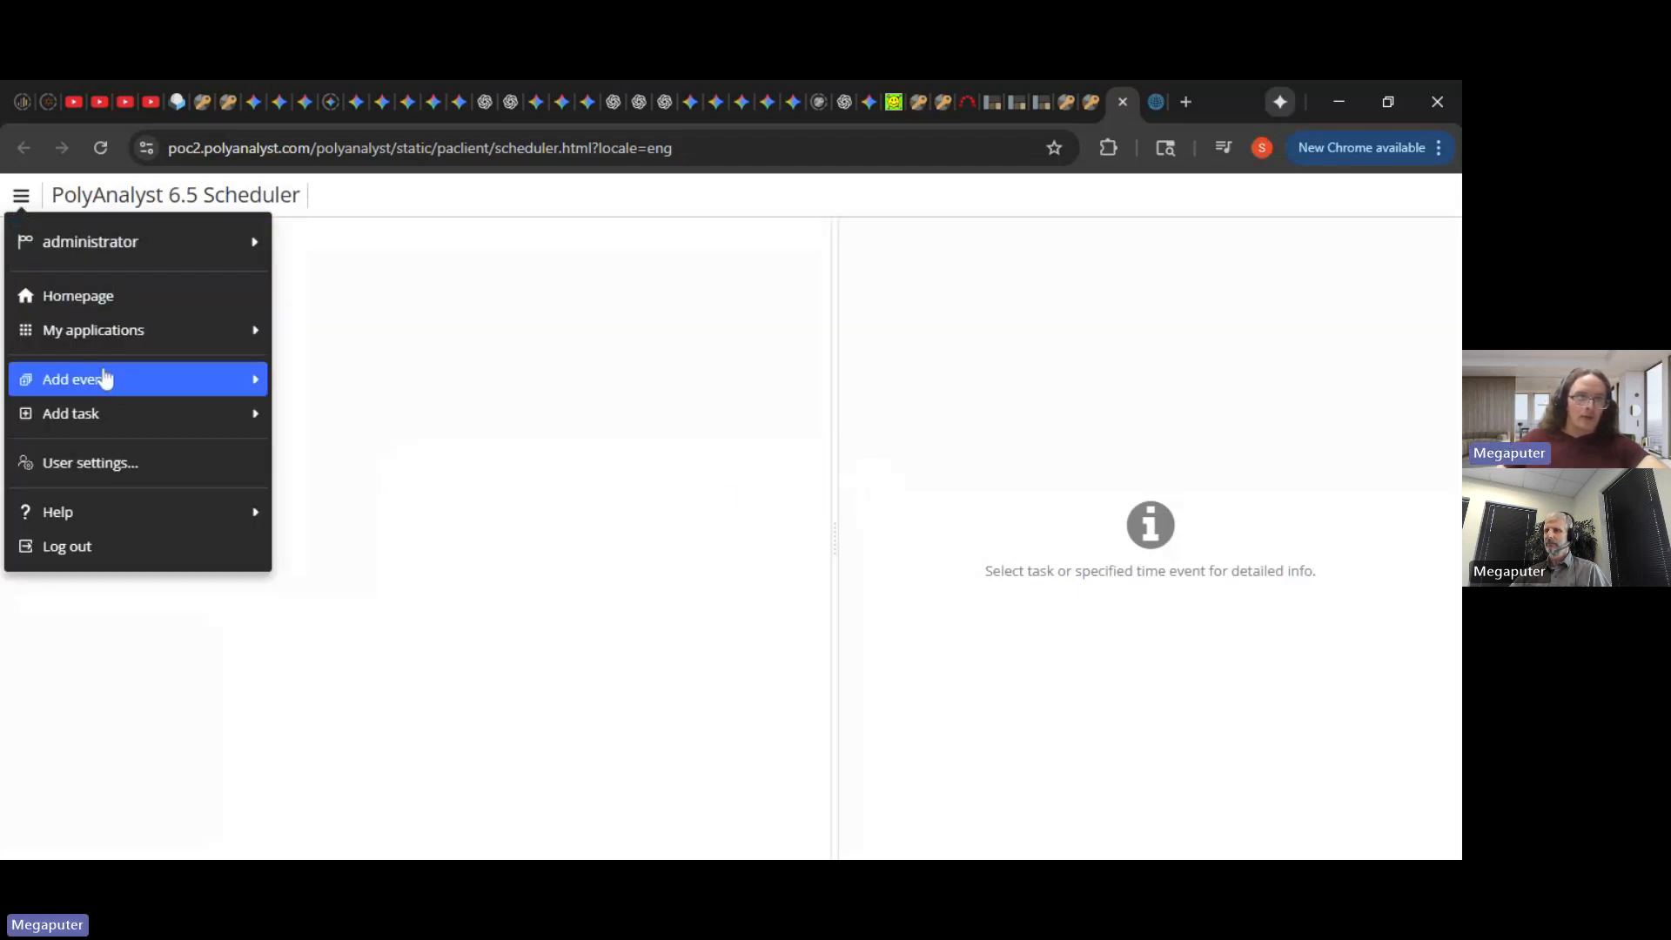
mouse_move(109, 387)
click(358, 388)
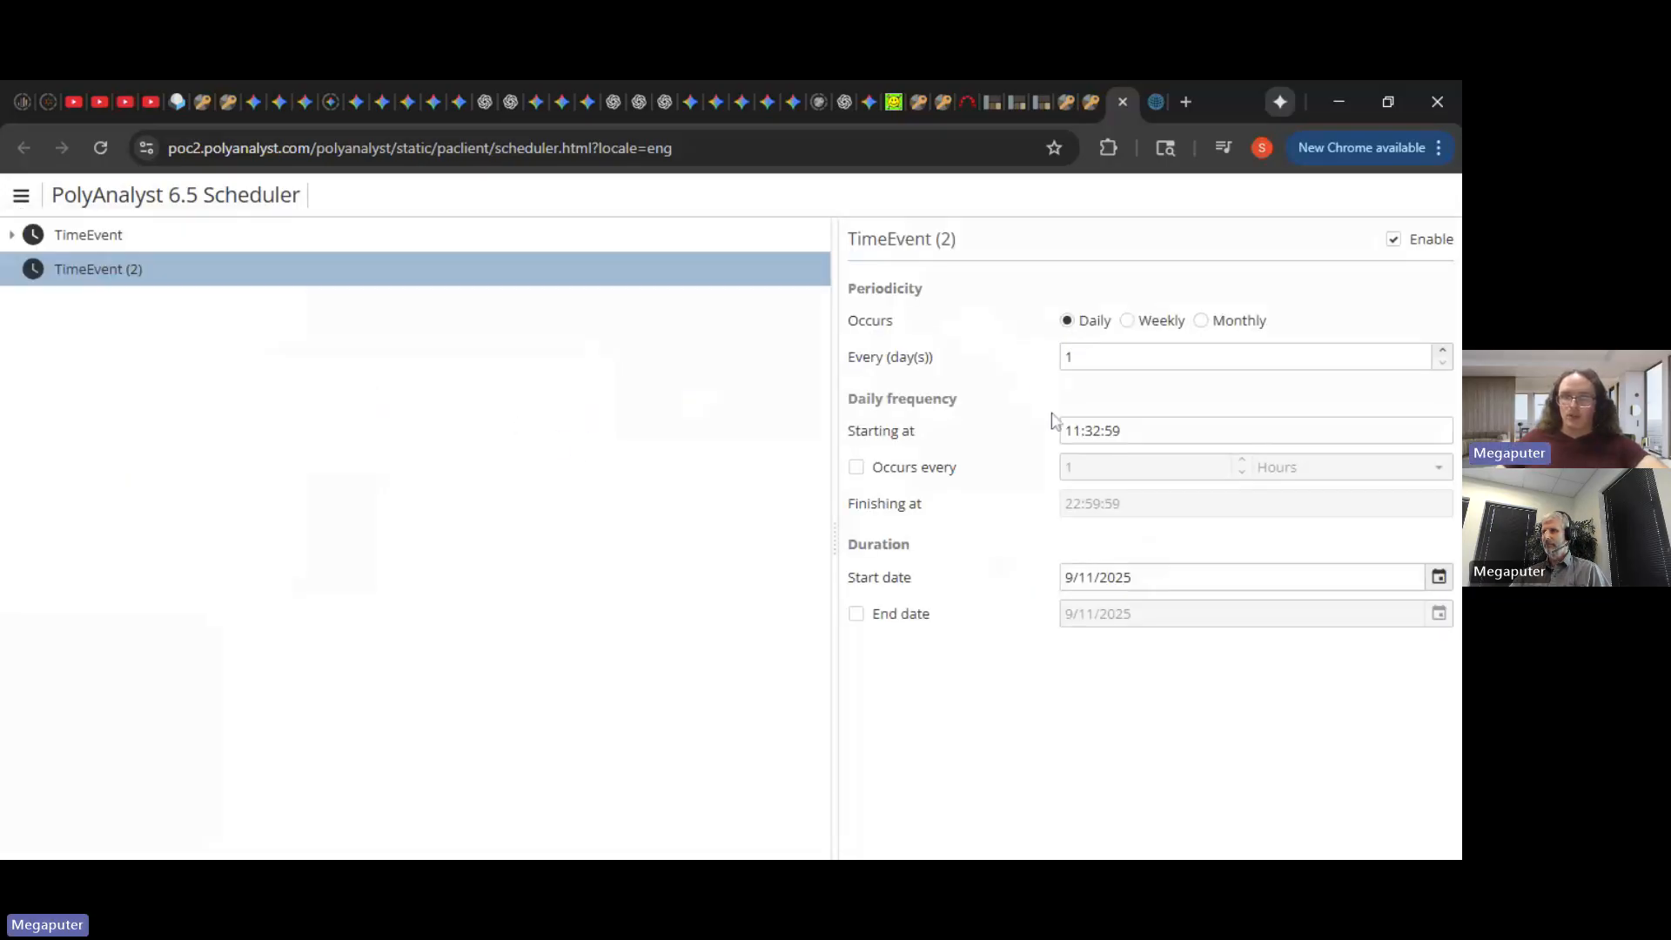
- Set TimeEvent (2) to start daily at 11:34:00 on 9/11/2025
drag(1128, 431, 1113, 430)
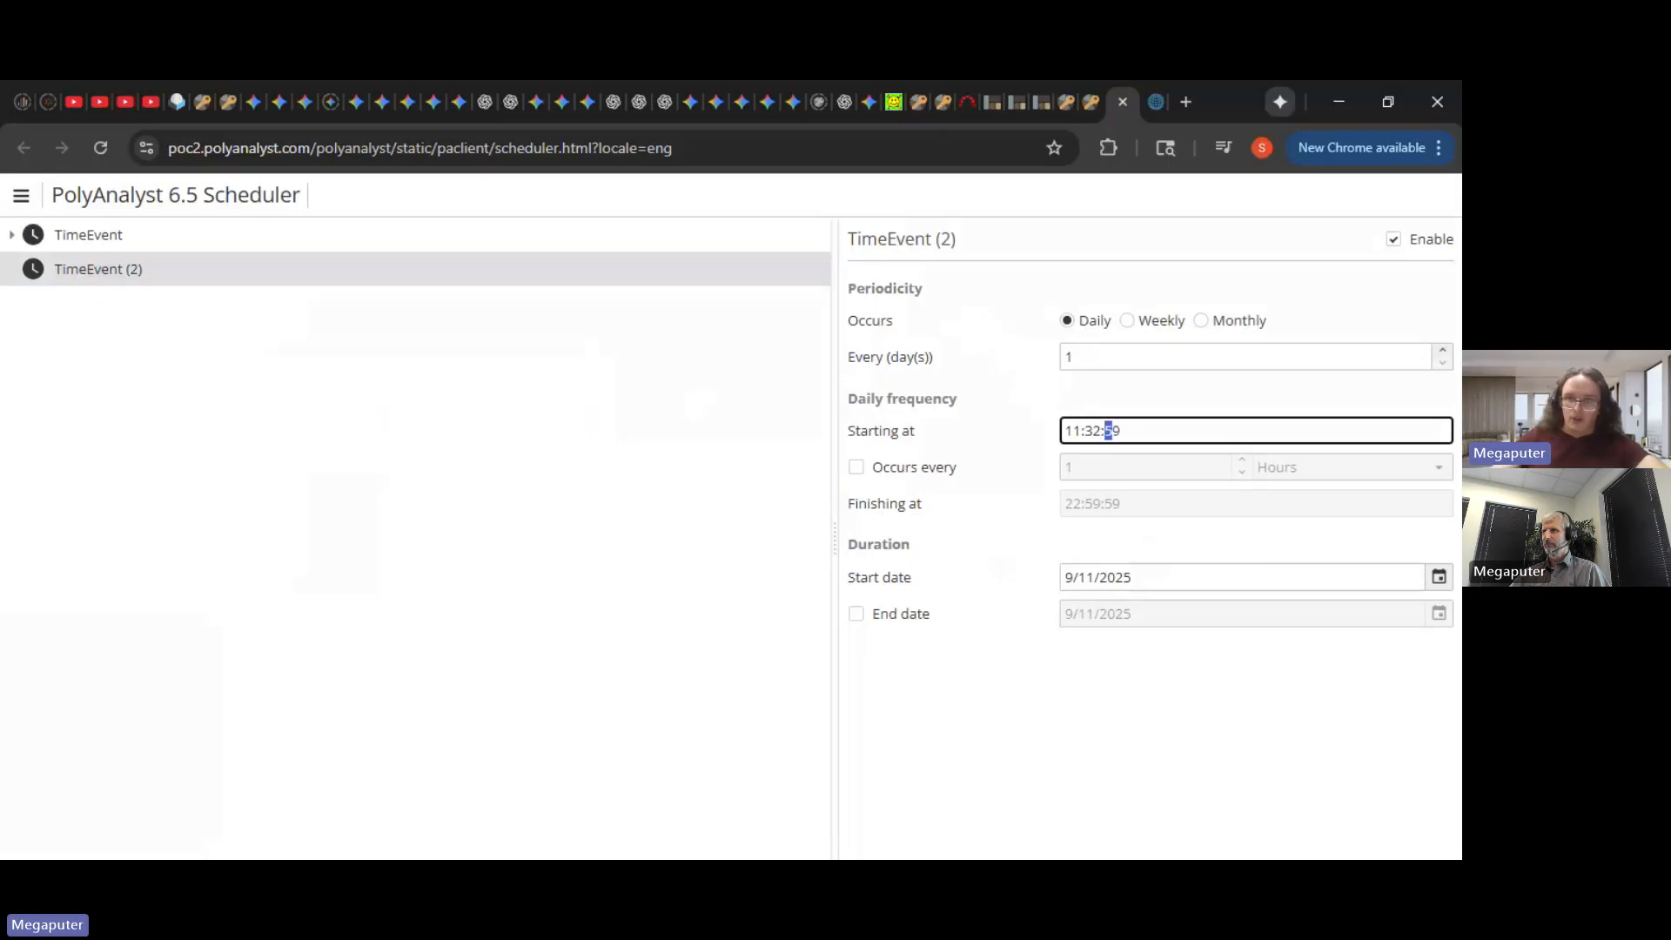
key(Left)
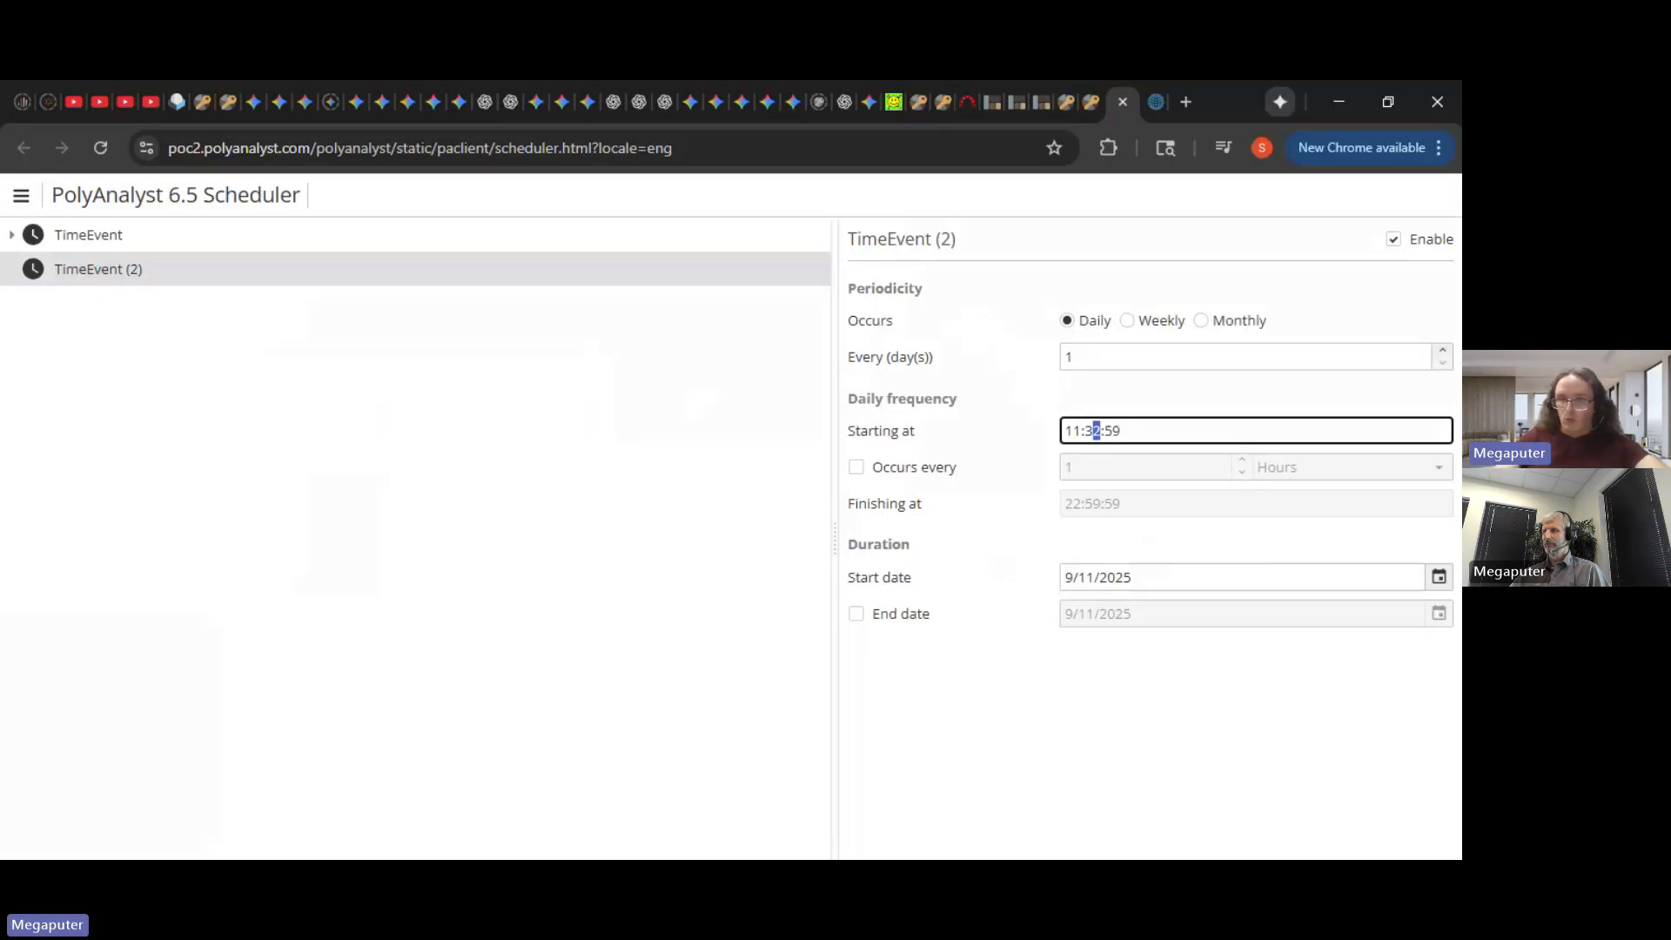
key(Right)
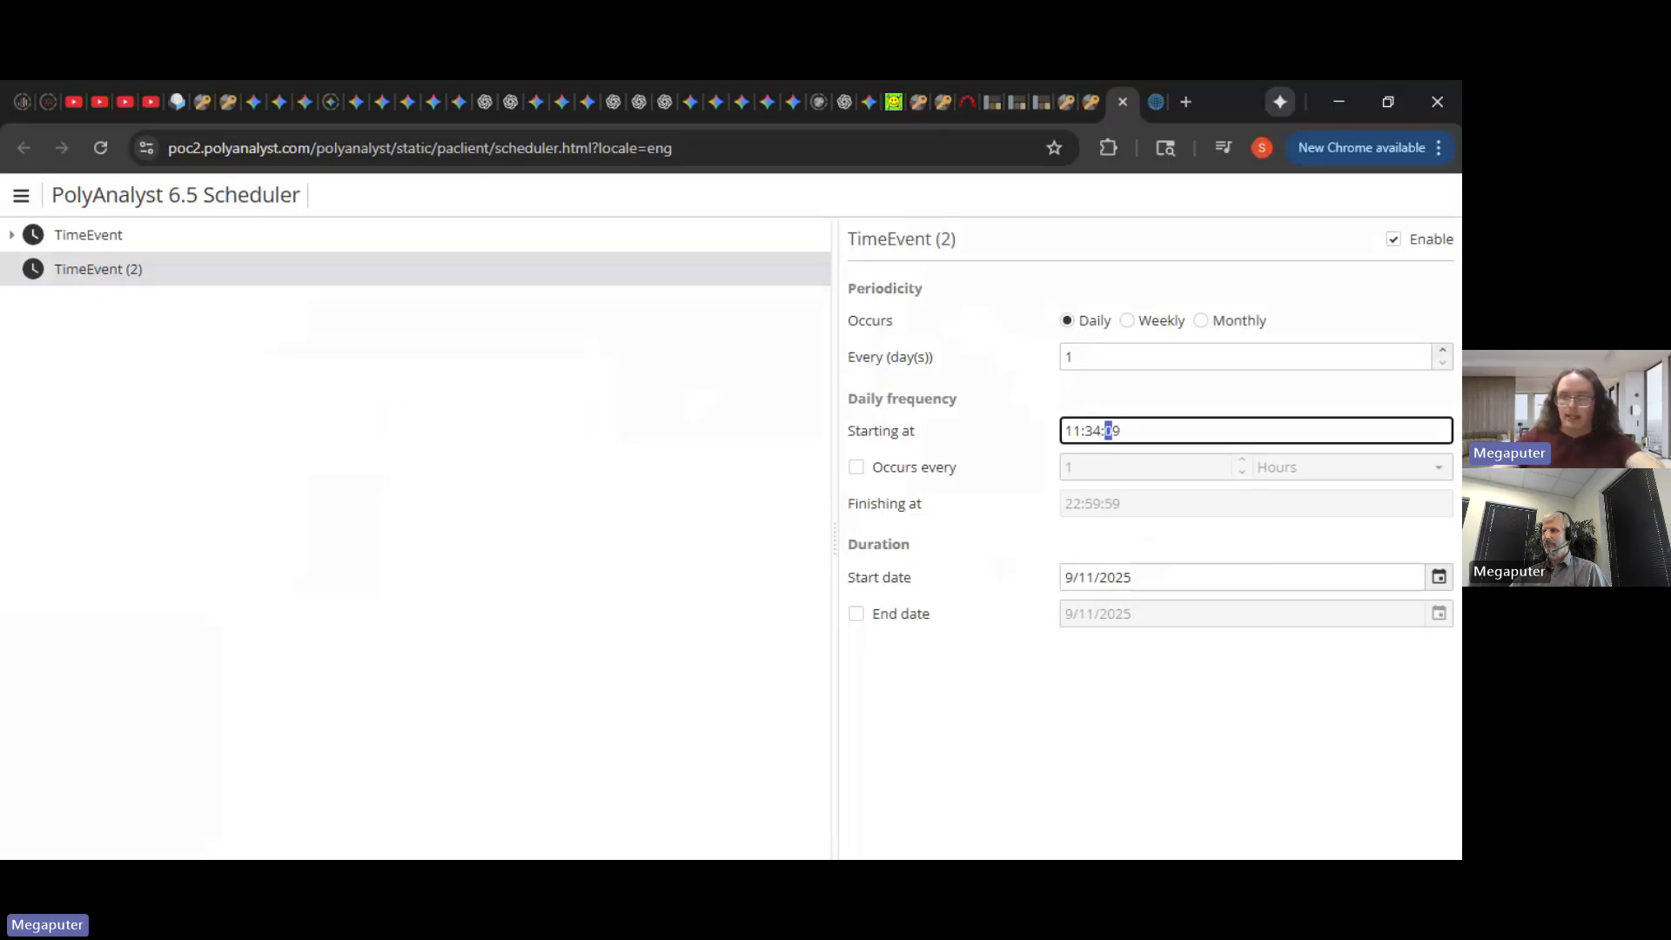
text(00)
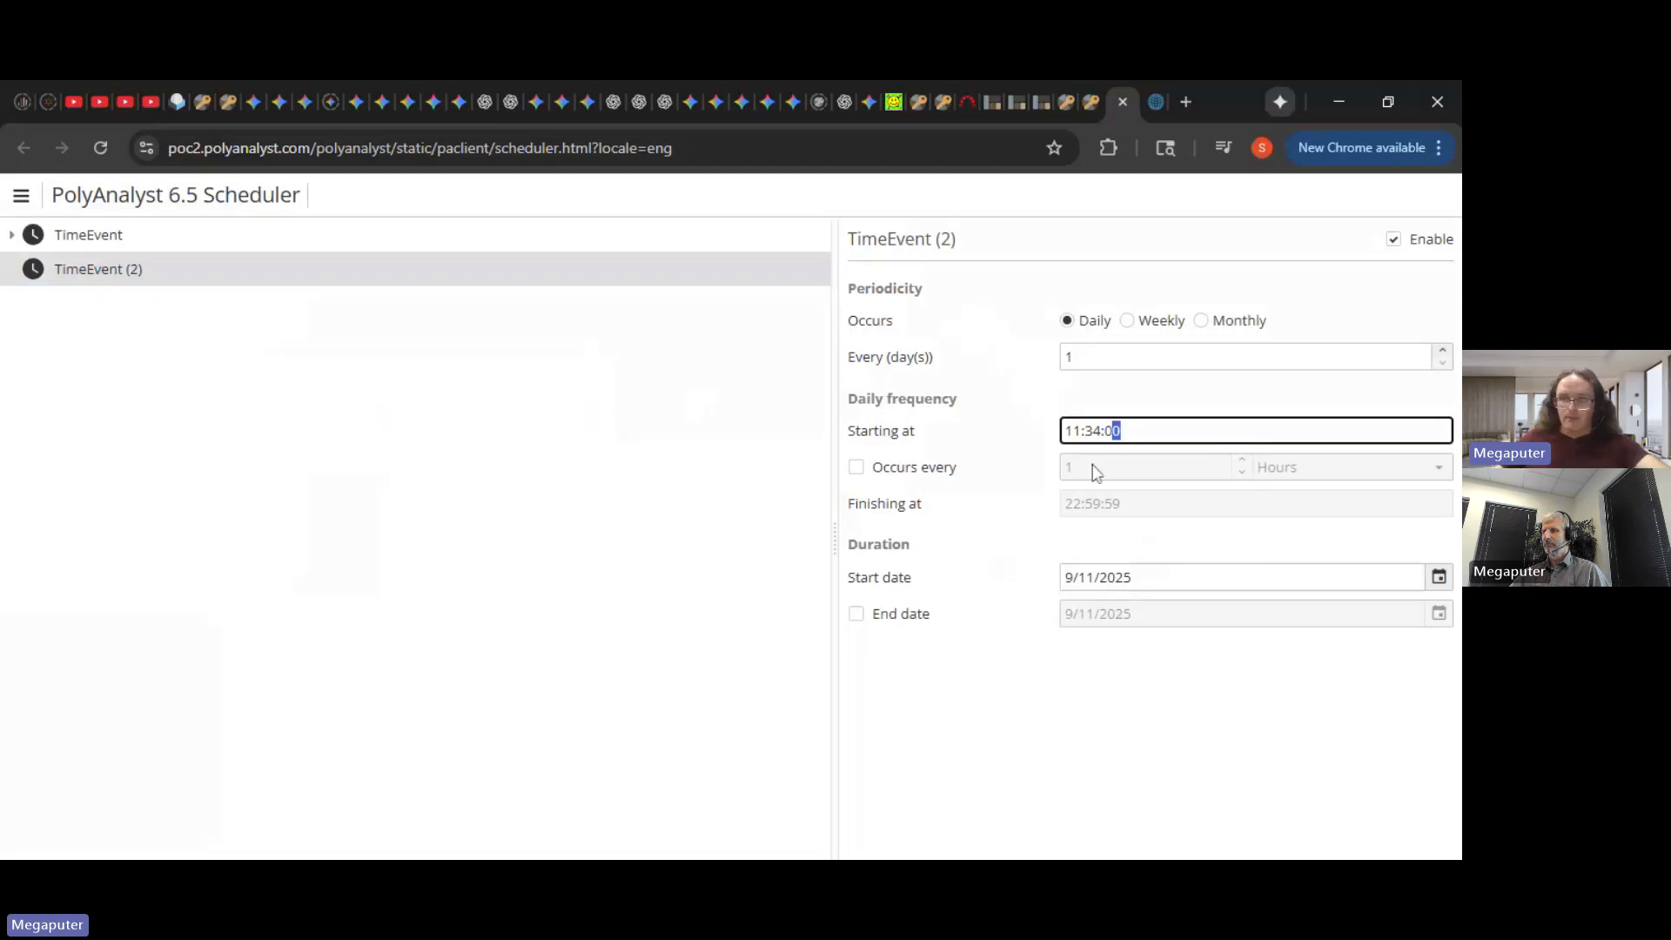
click(1042, 468)
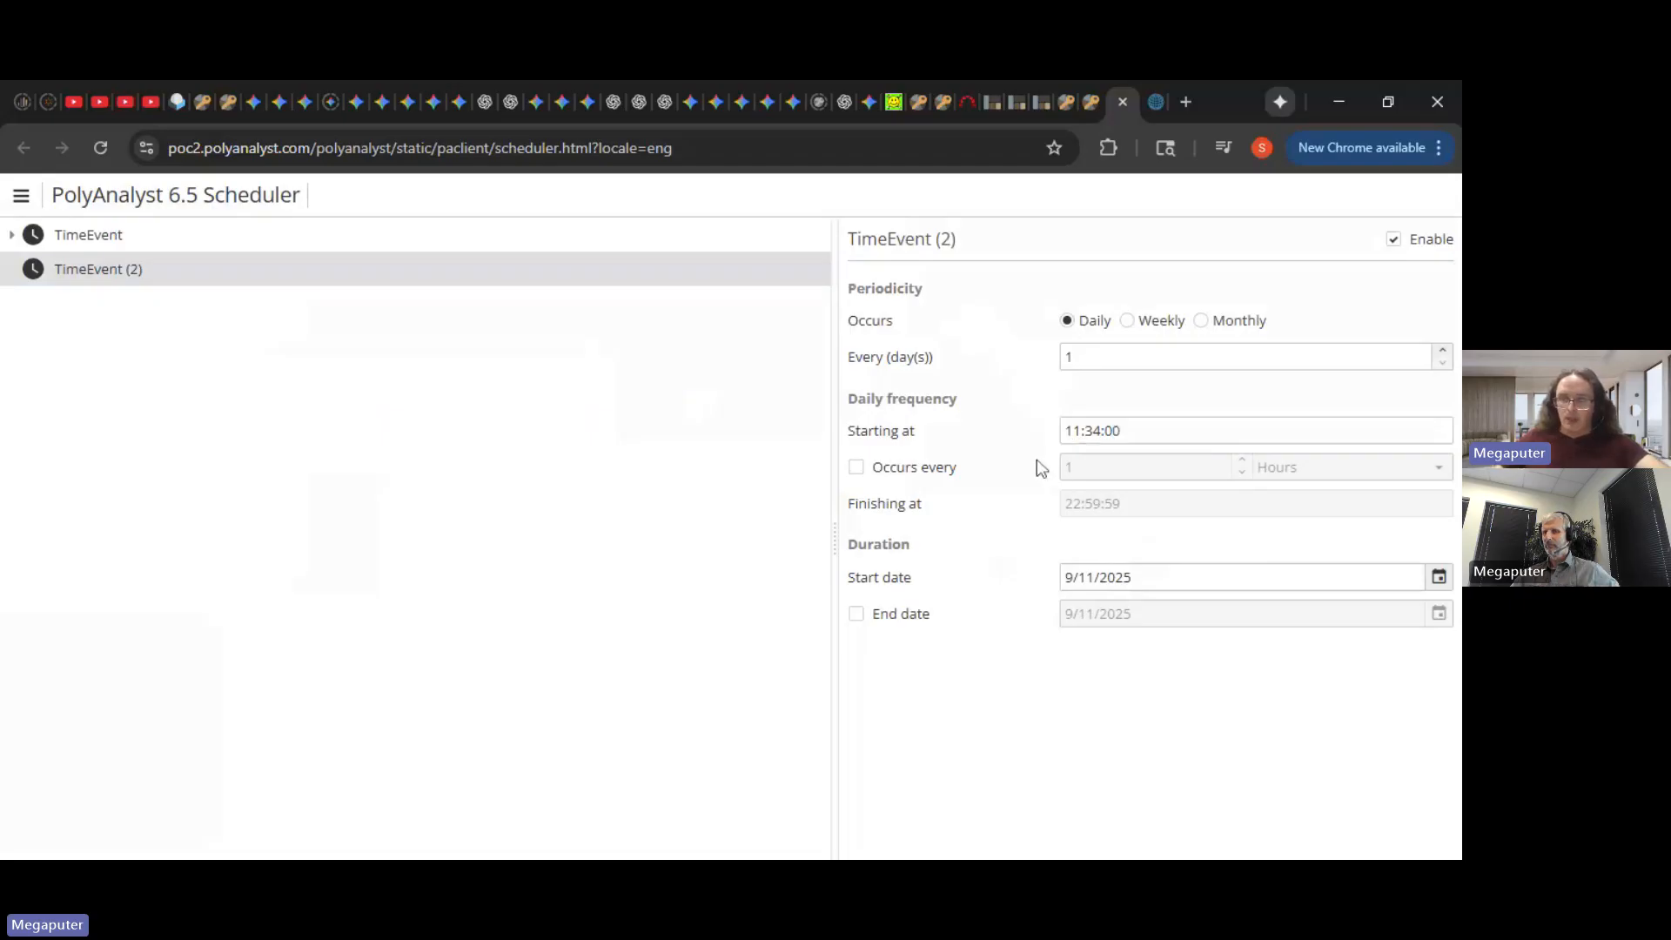
click(133, 272)
- Add a project execution task to TimeEvent (2) running the Webinar project from the user's Employees folder
right_click(132, 272)
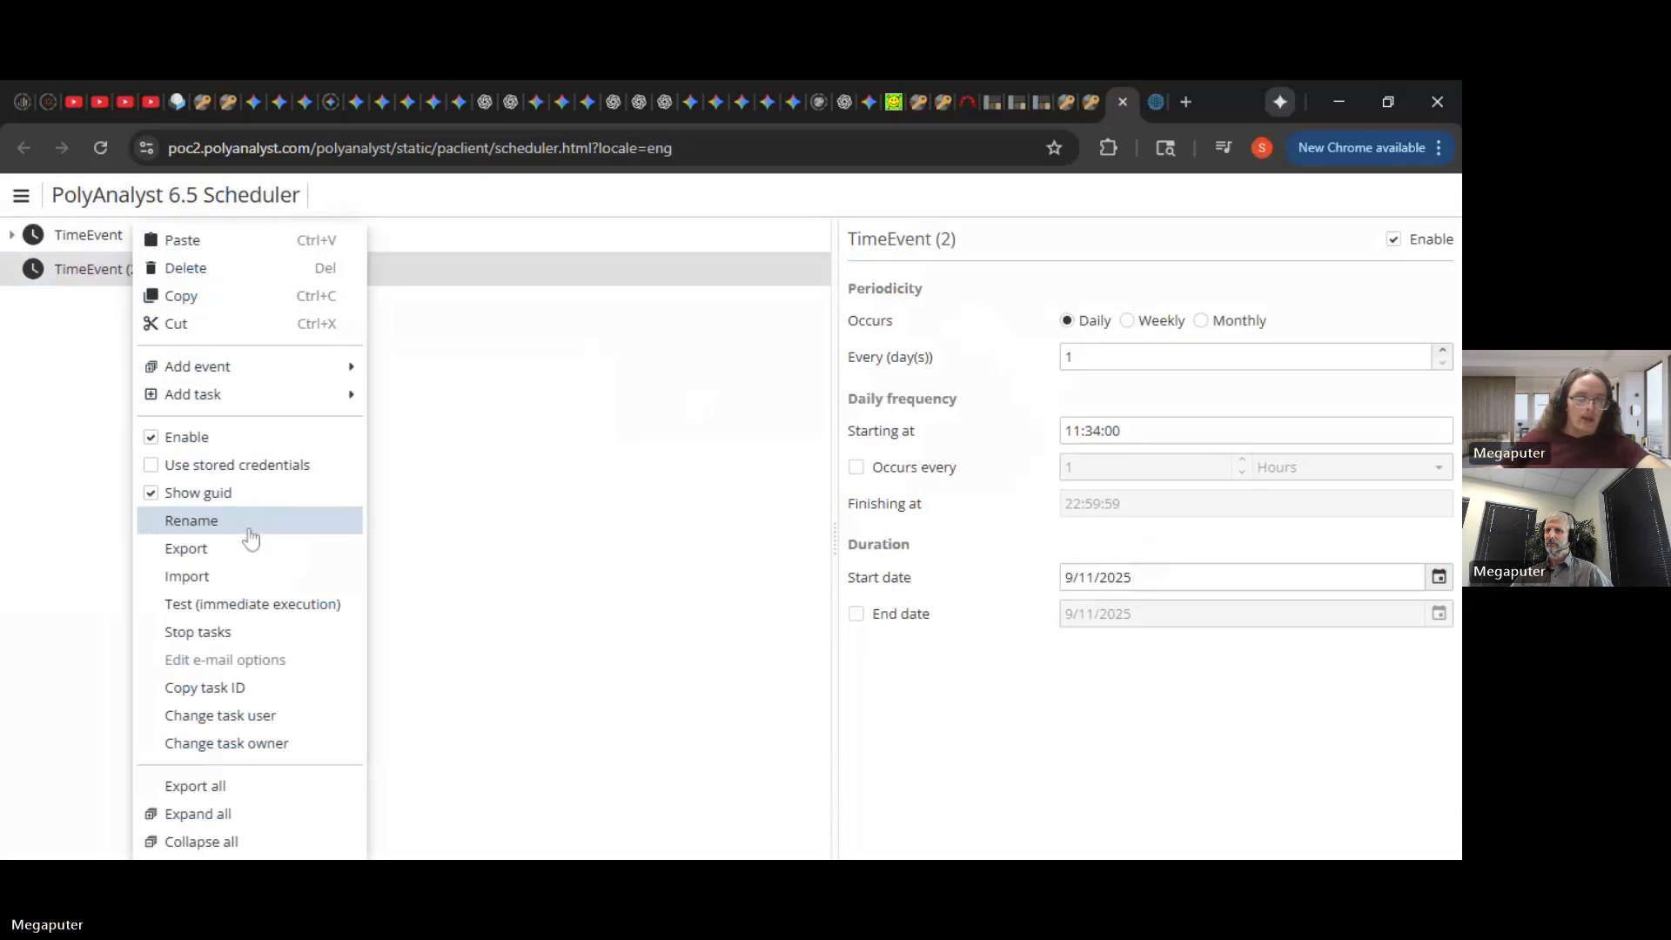
mouse_move(292, 403)
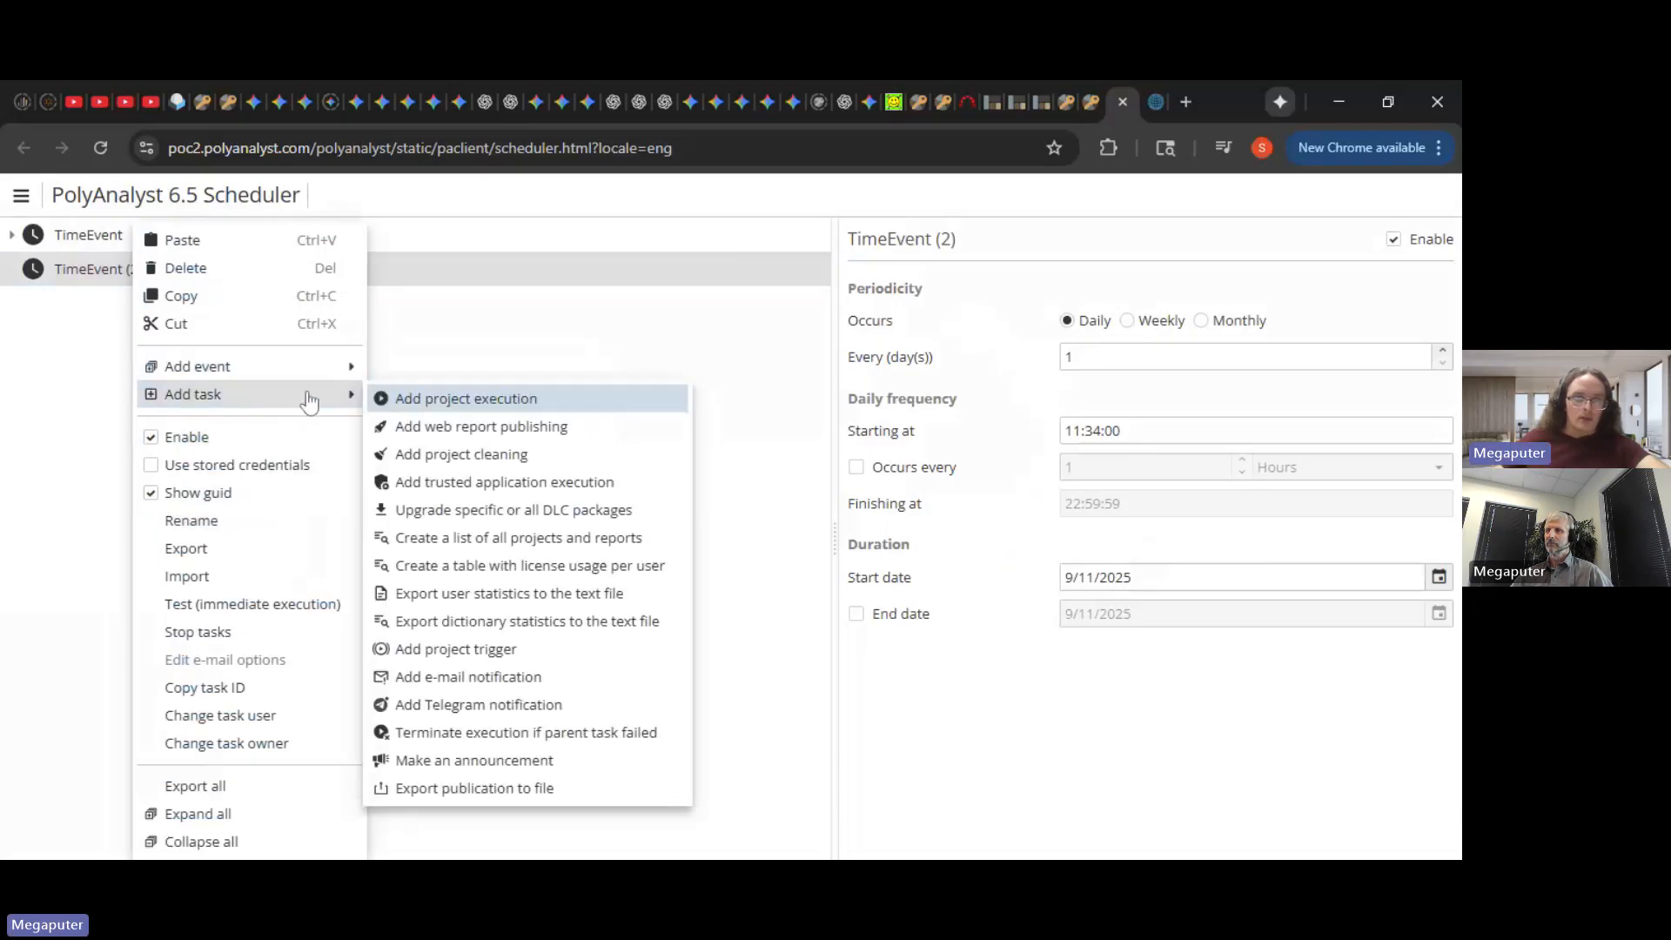
click(468, 404)
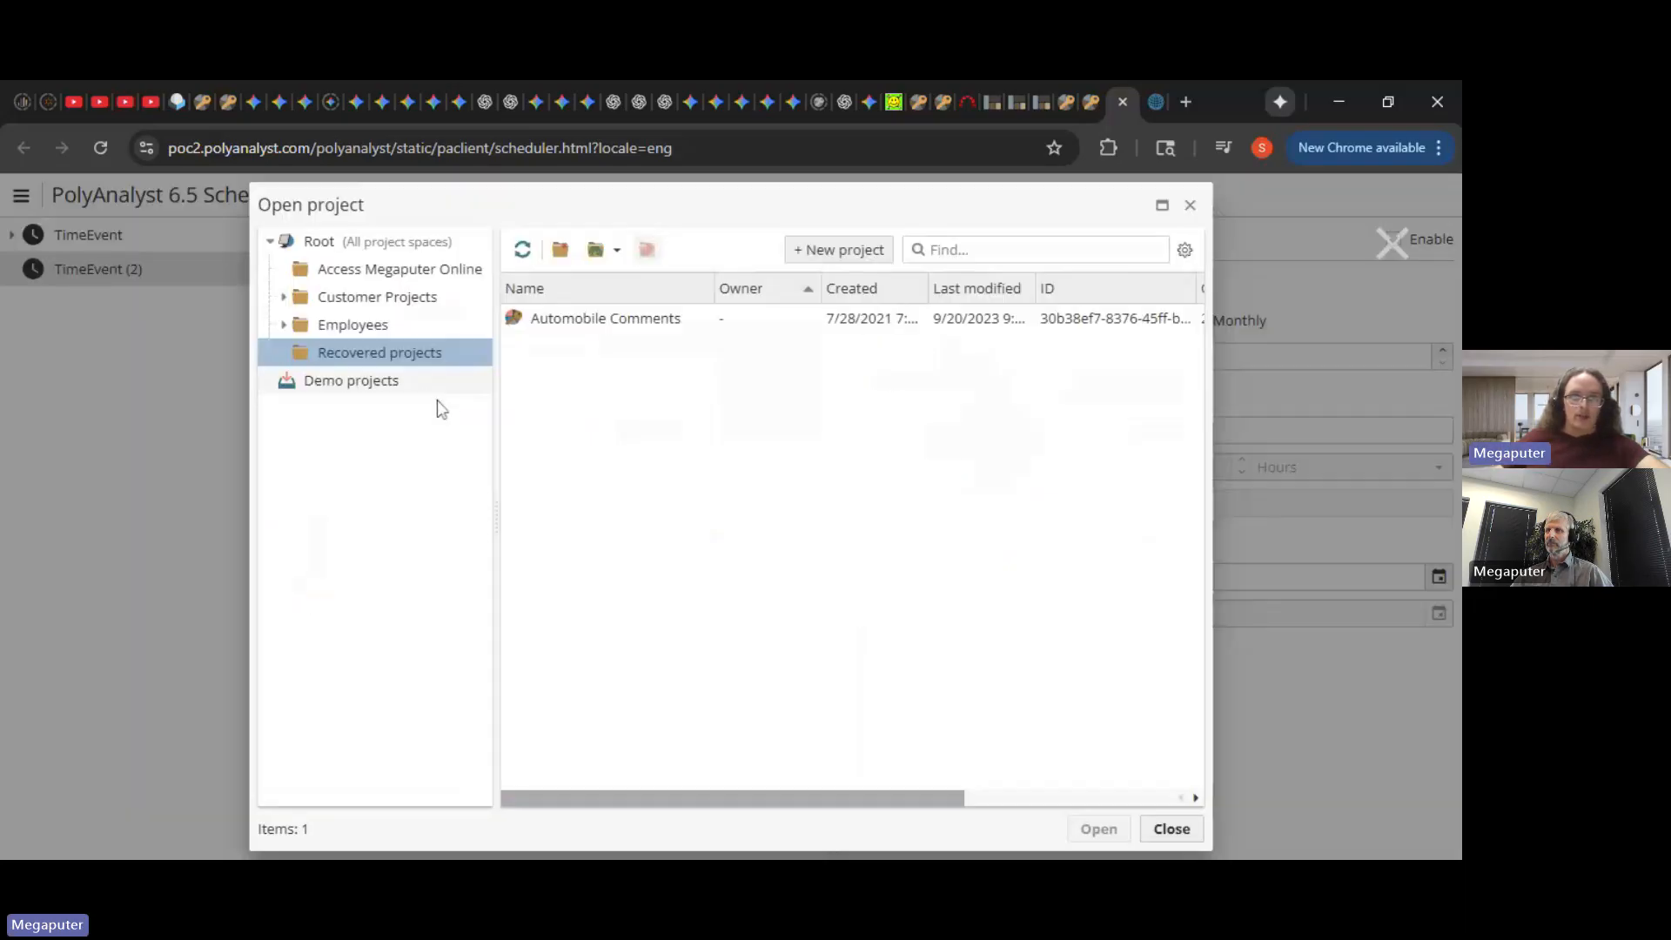
click(407, 335)
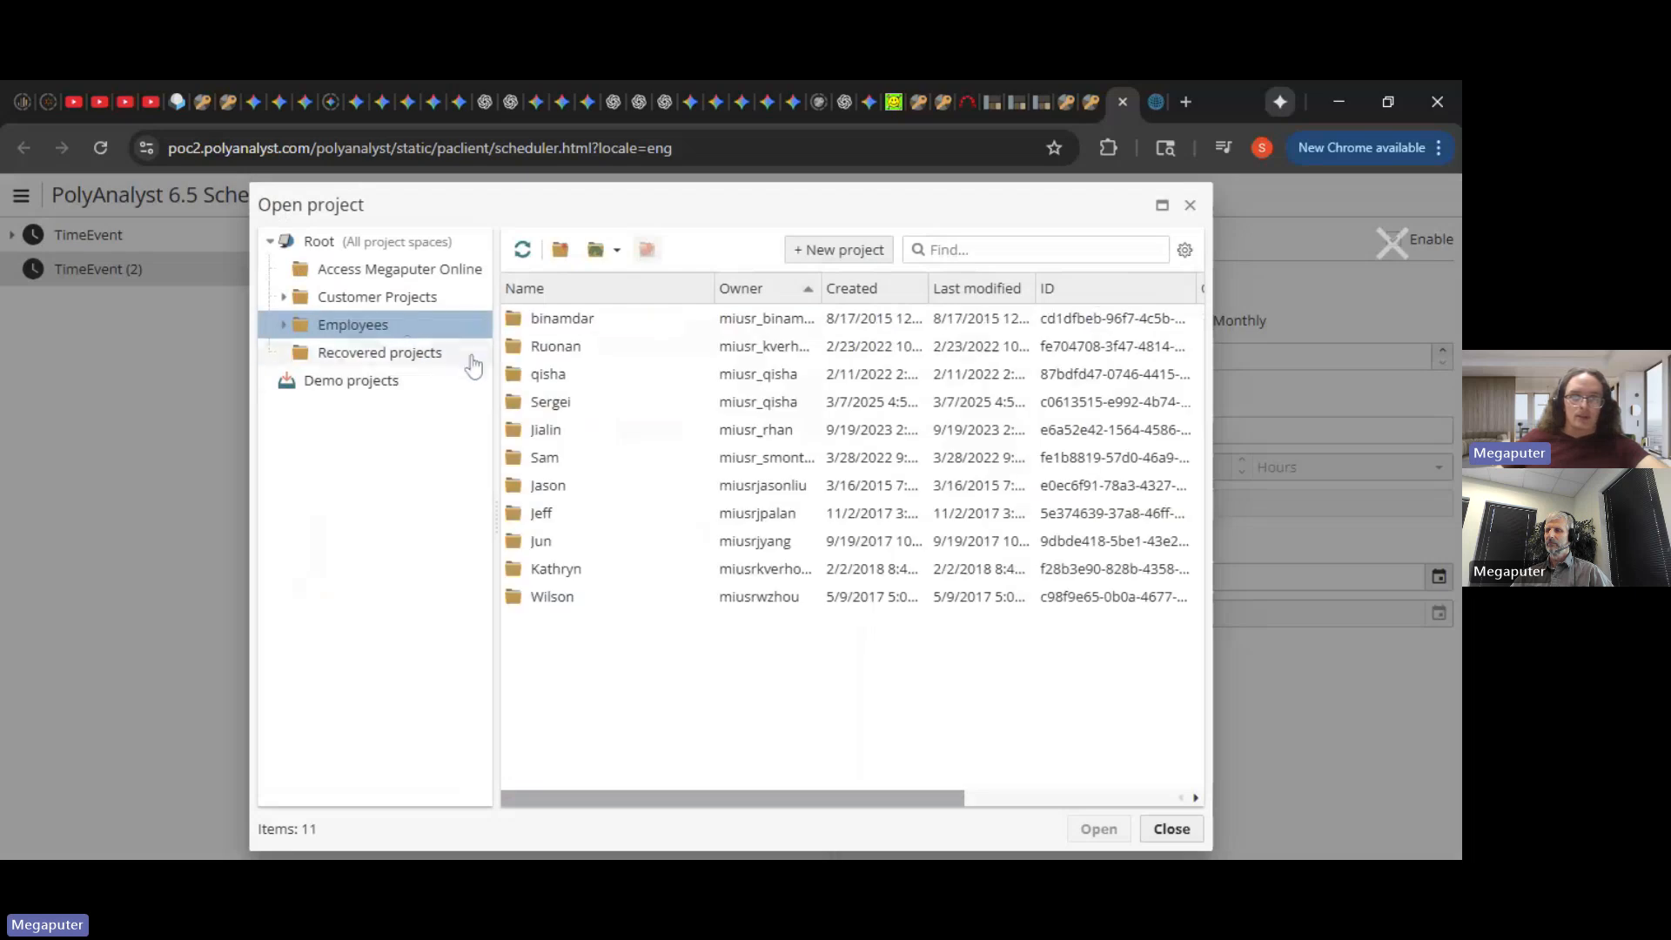
click(550, 459)
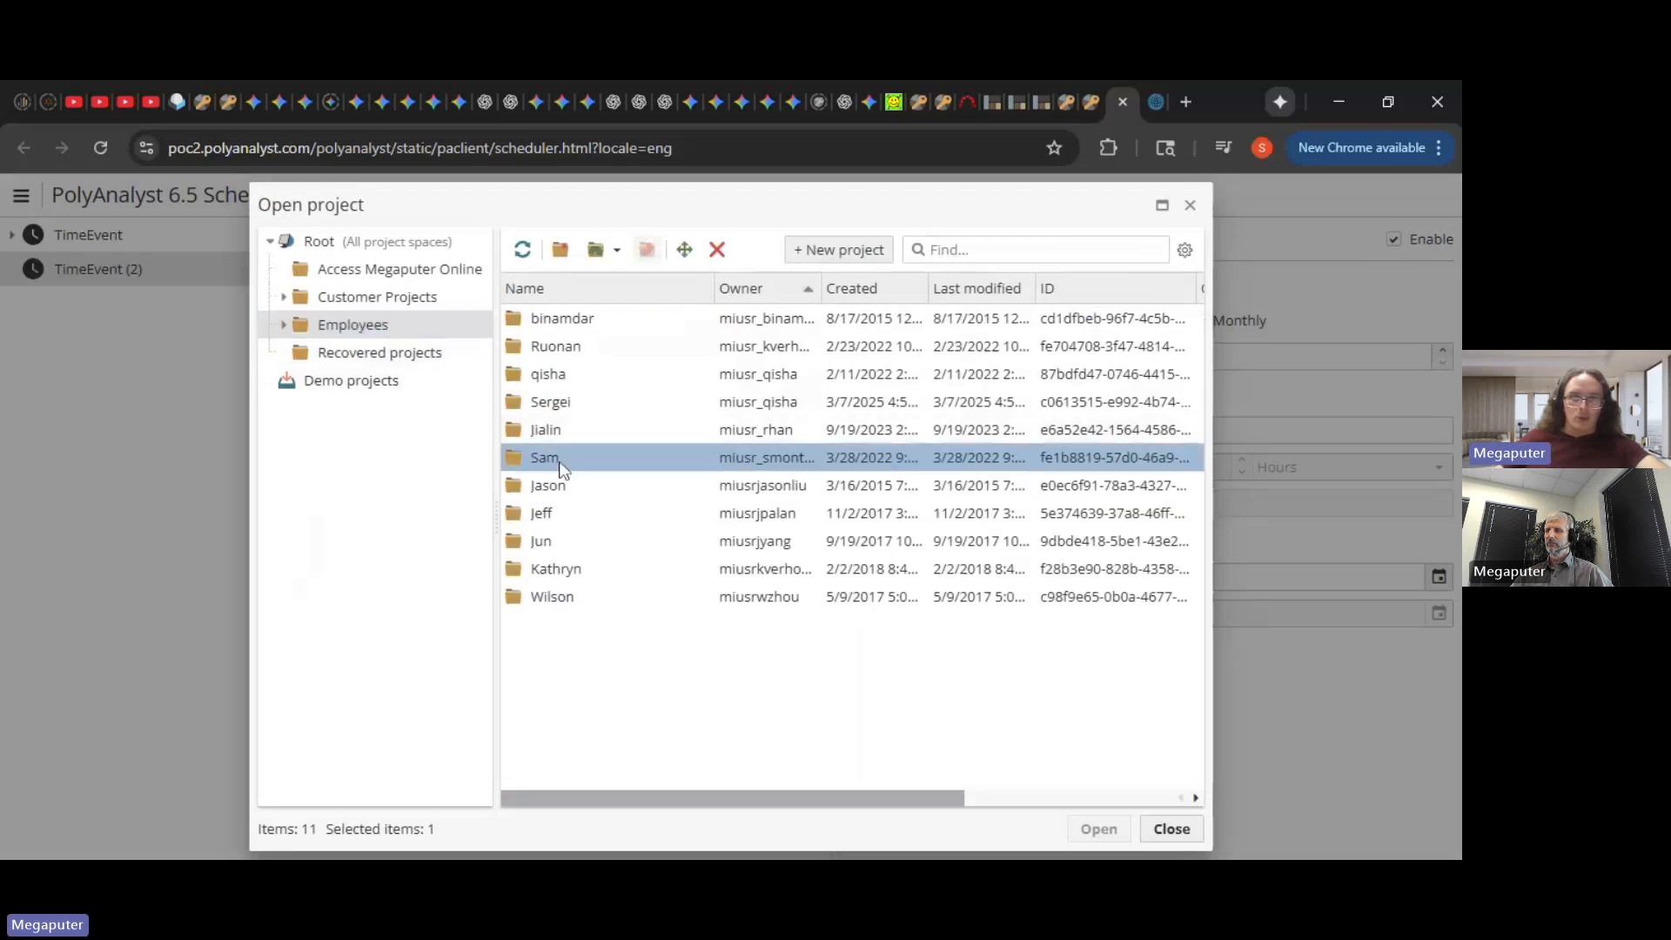
double_click(556, 461)
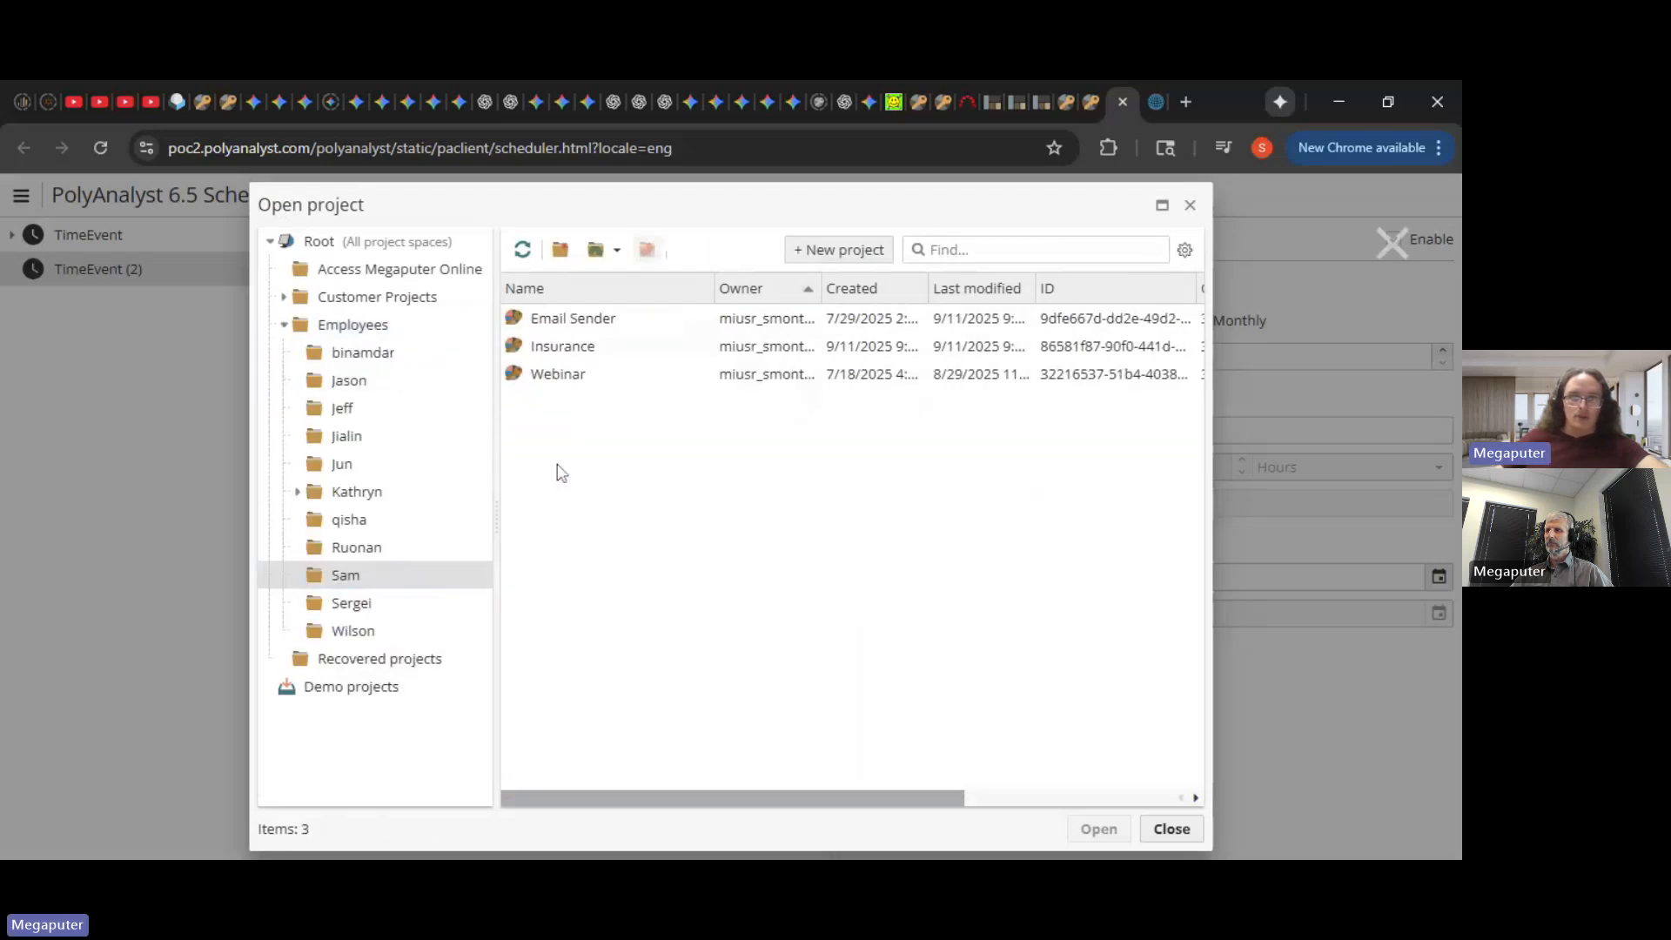
click(614, 383)
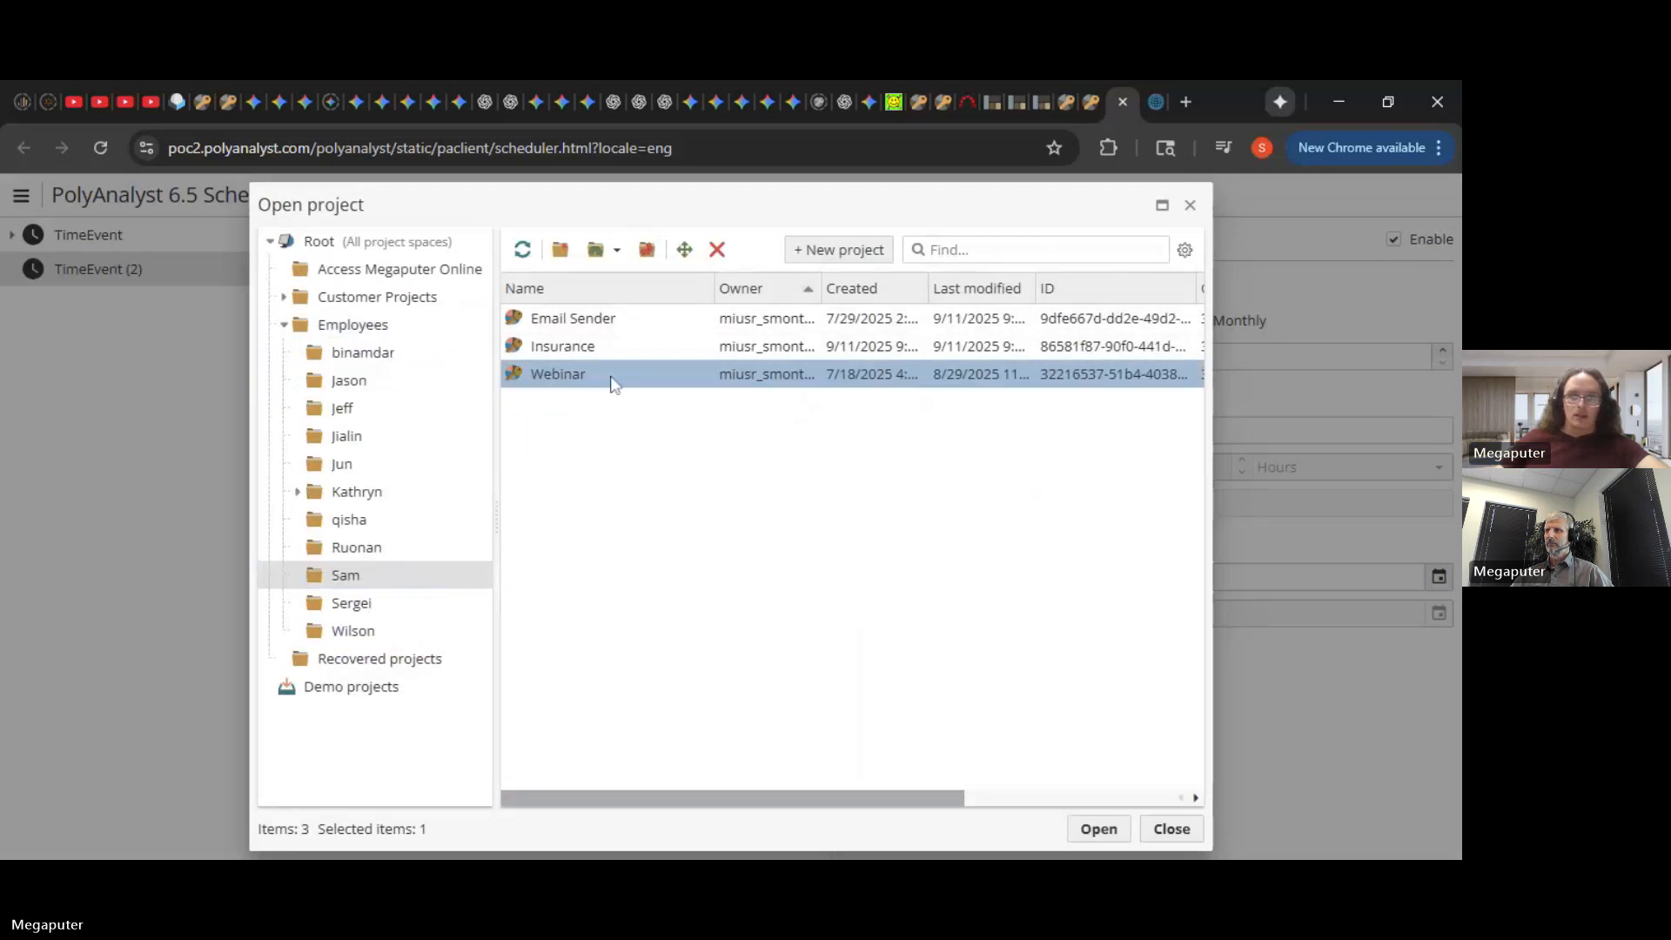
click(1101, 835)
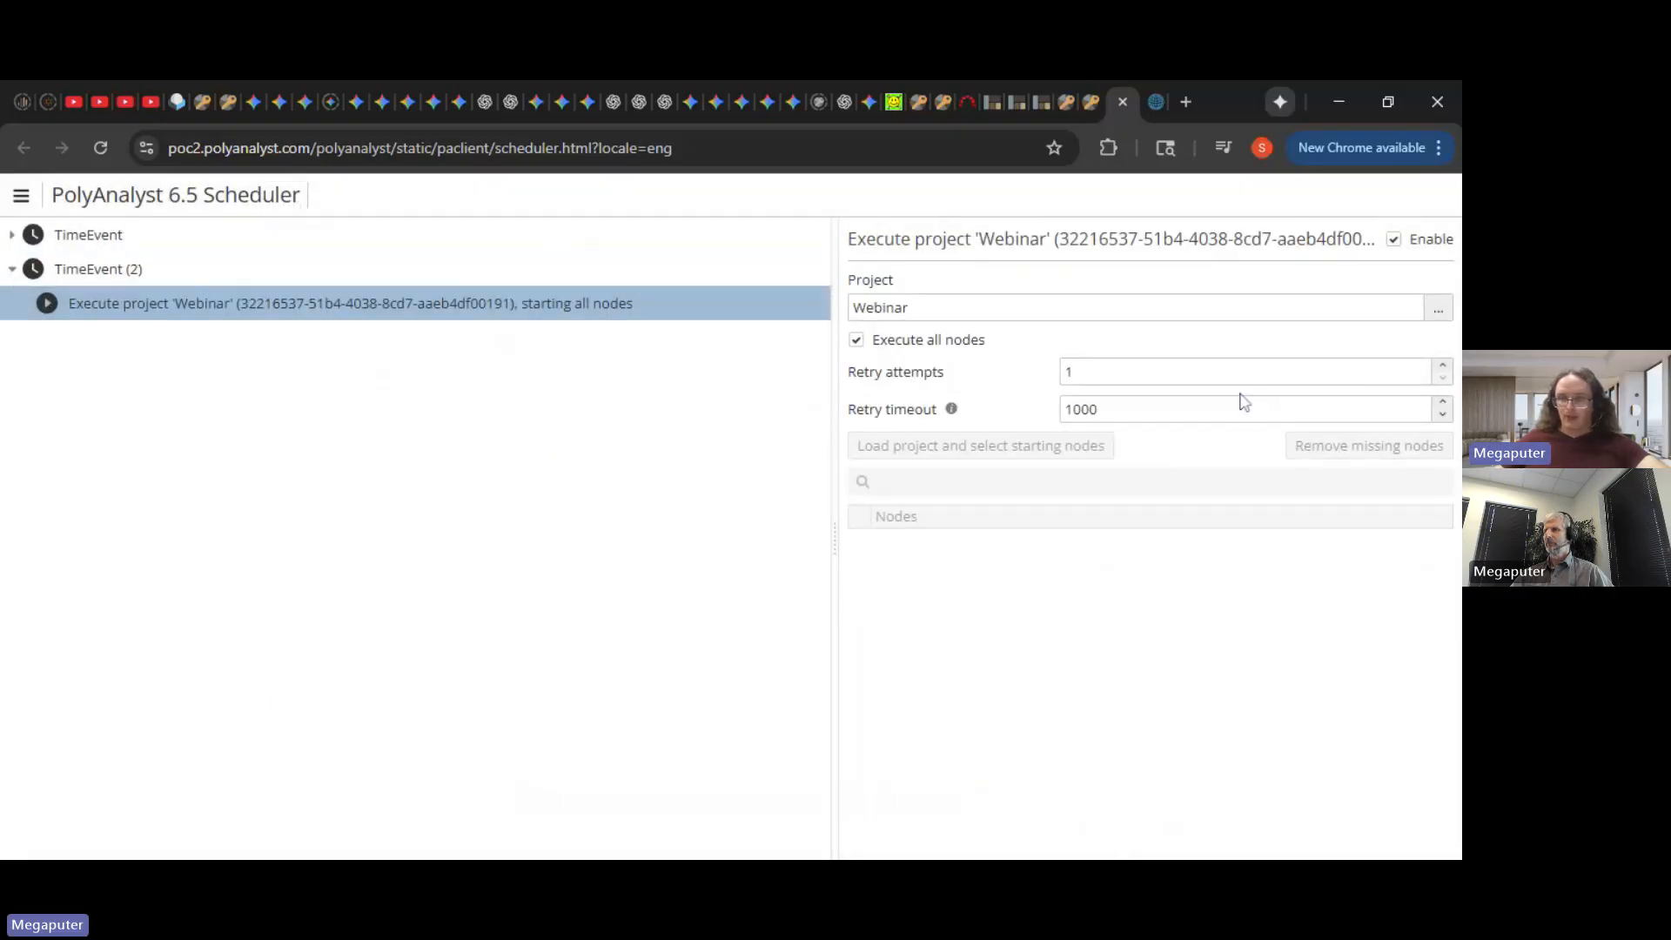
- Replace the recipient e-mail address in the Derive email node's expression and save
click(1092, 103)
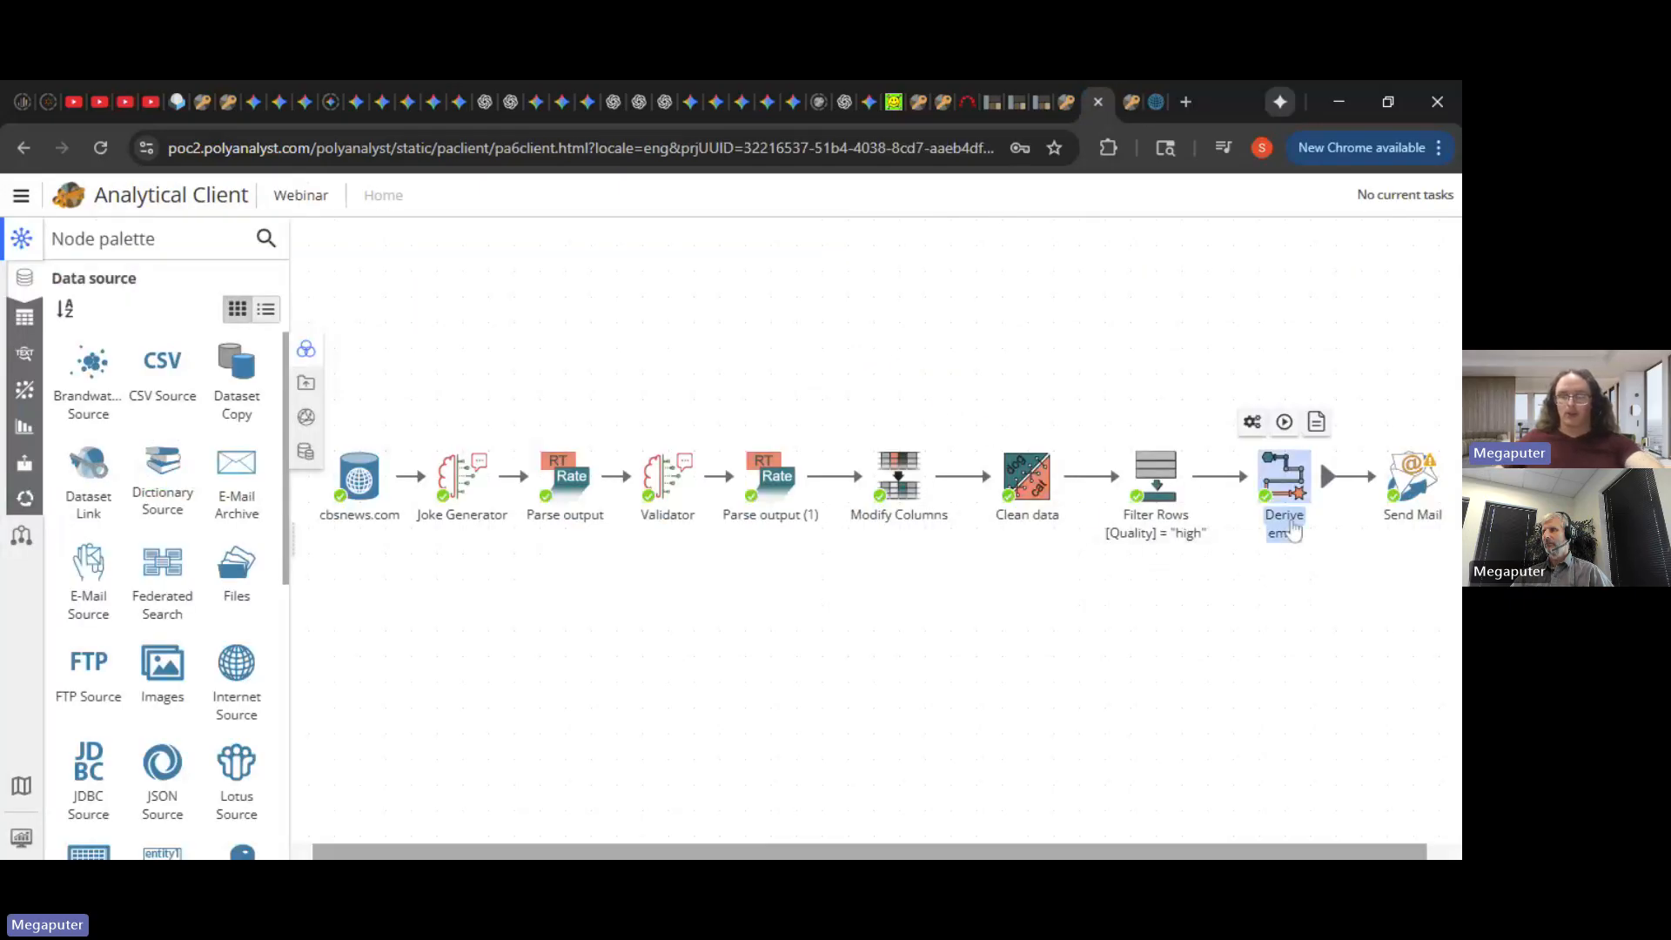
double_click(1293, 527)
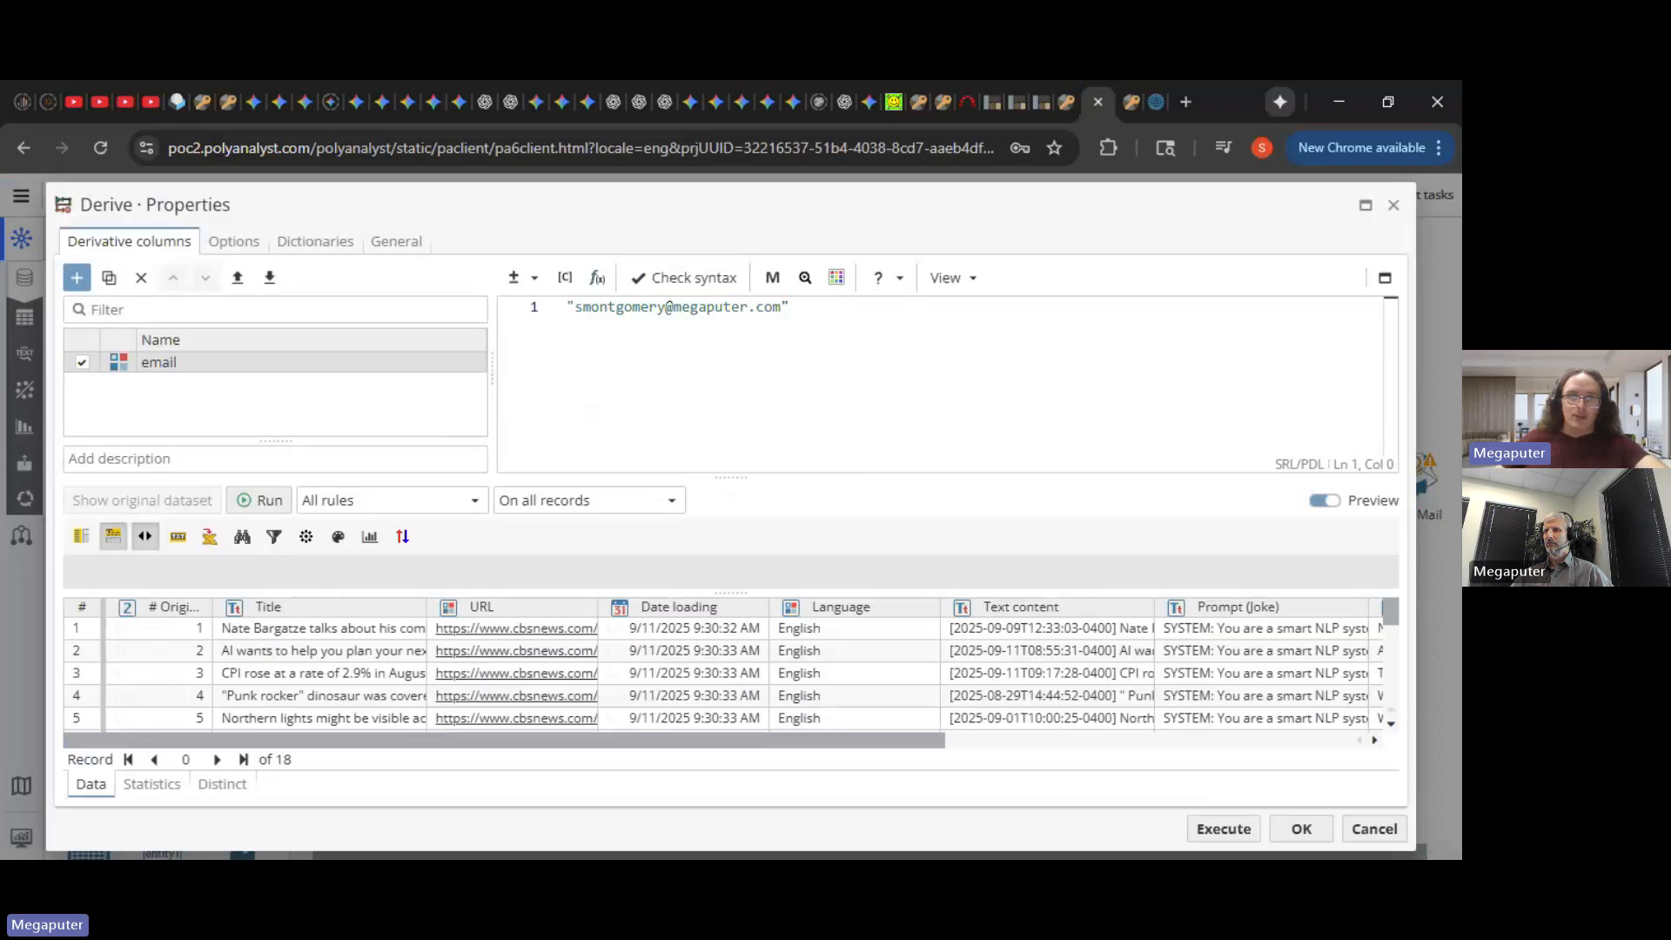
drag(667, 307, 583, 309)
key(BackSpace)
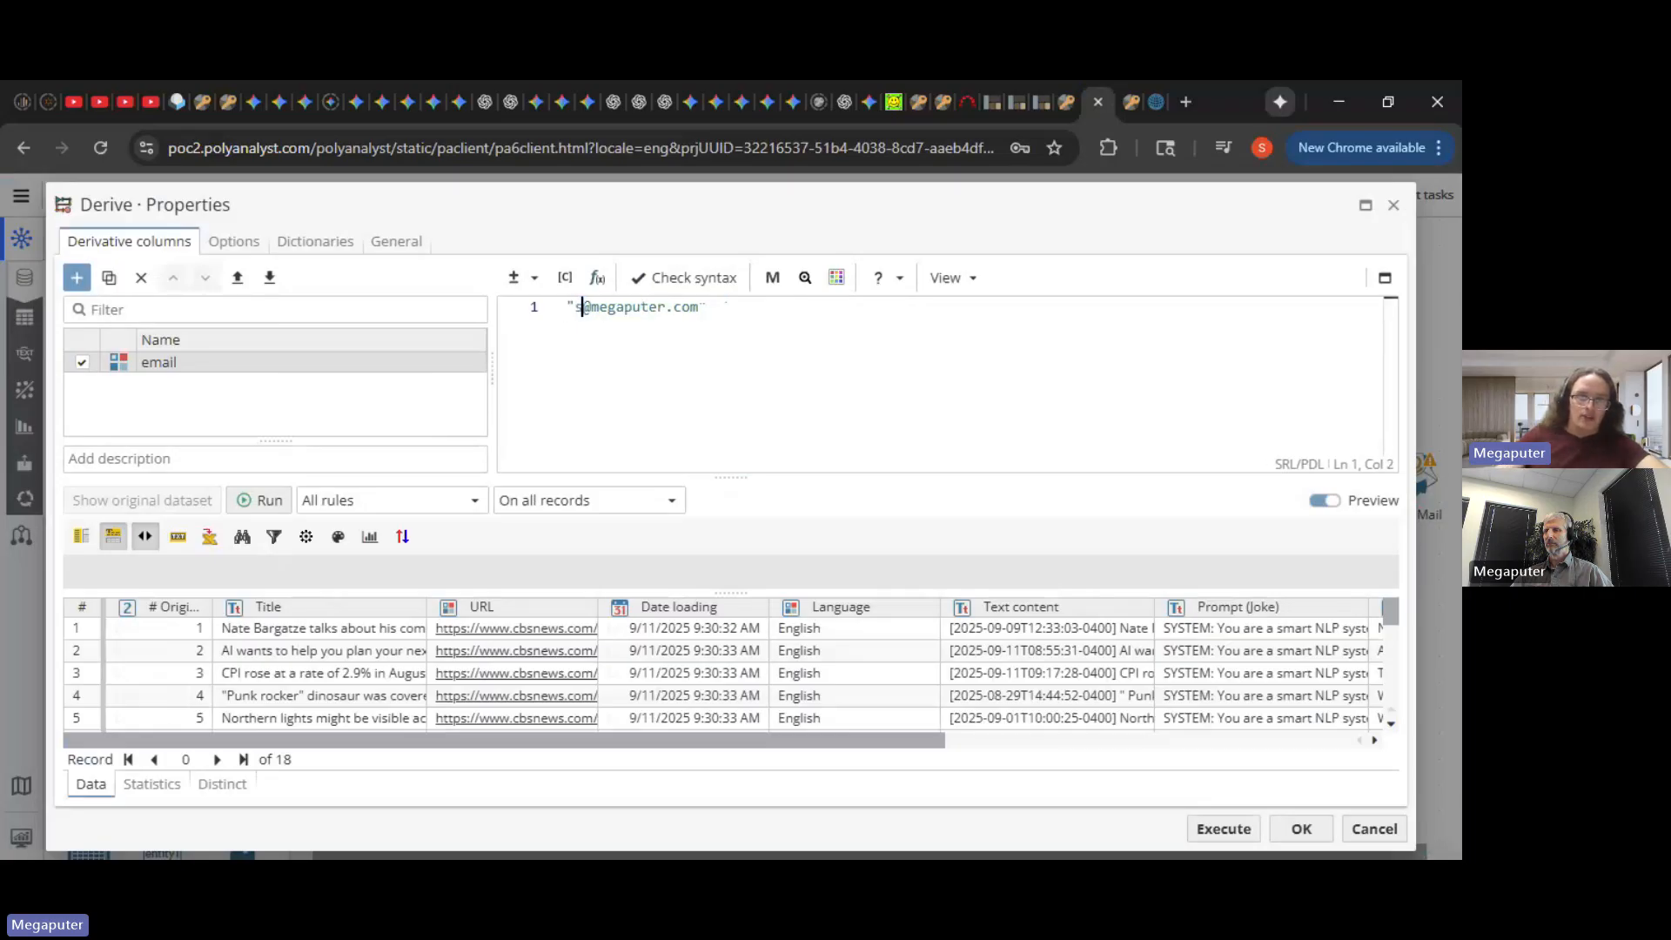
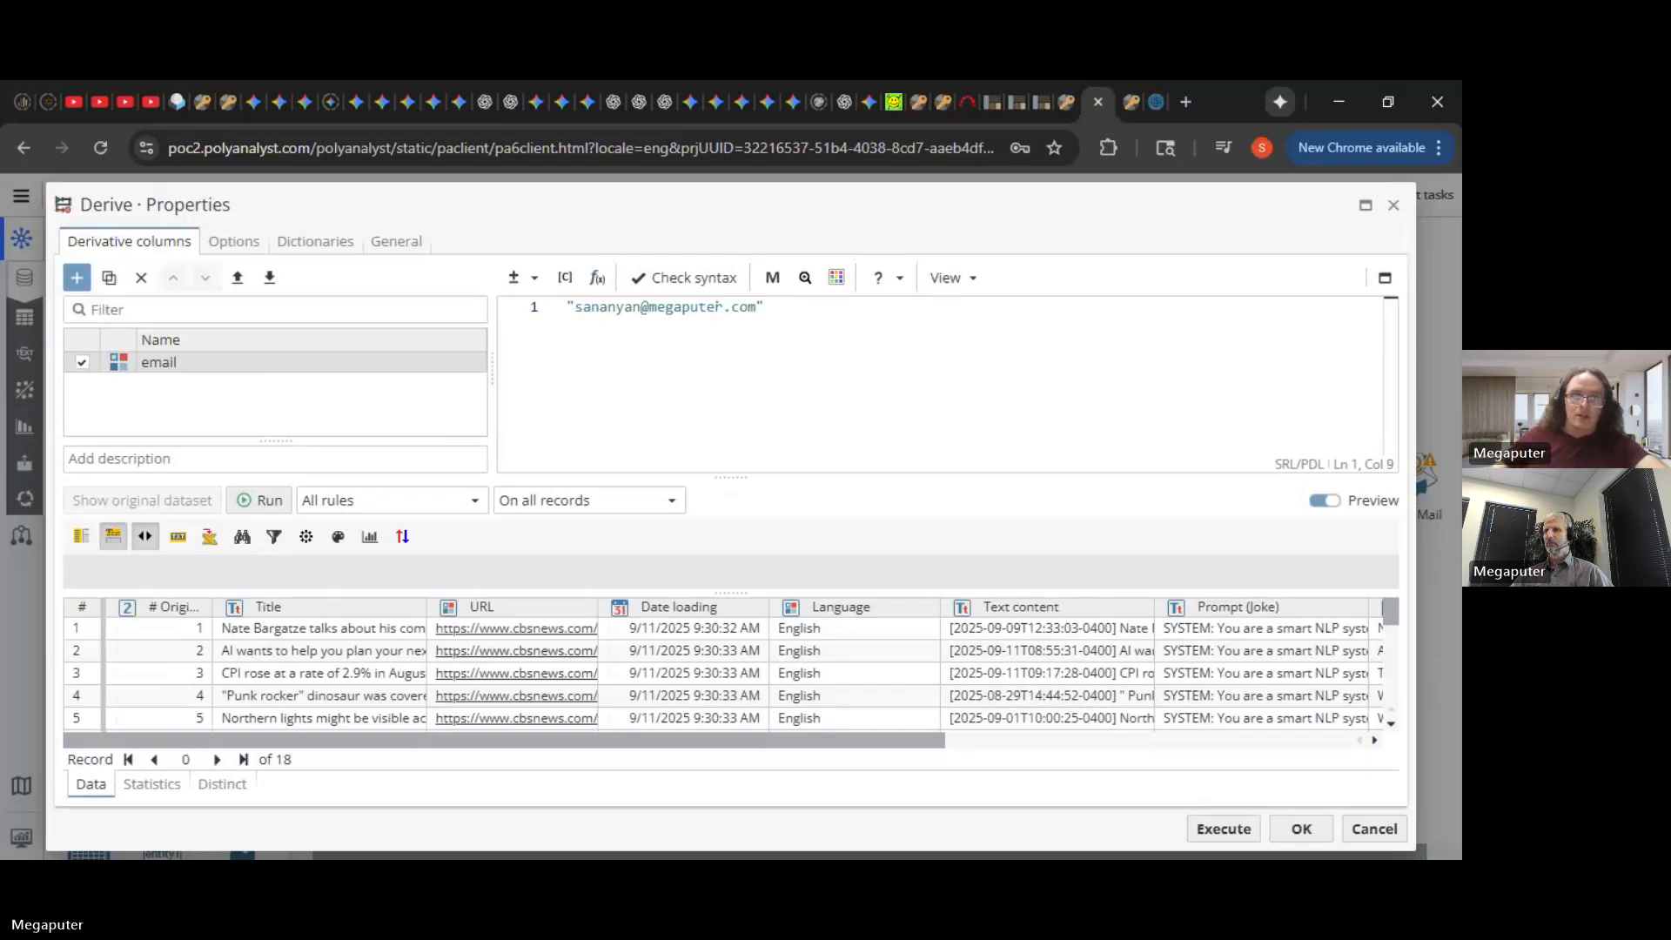
click(764, 308)
click(1300, 829)
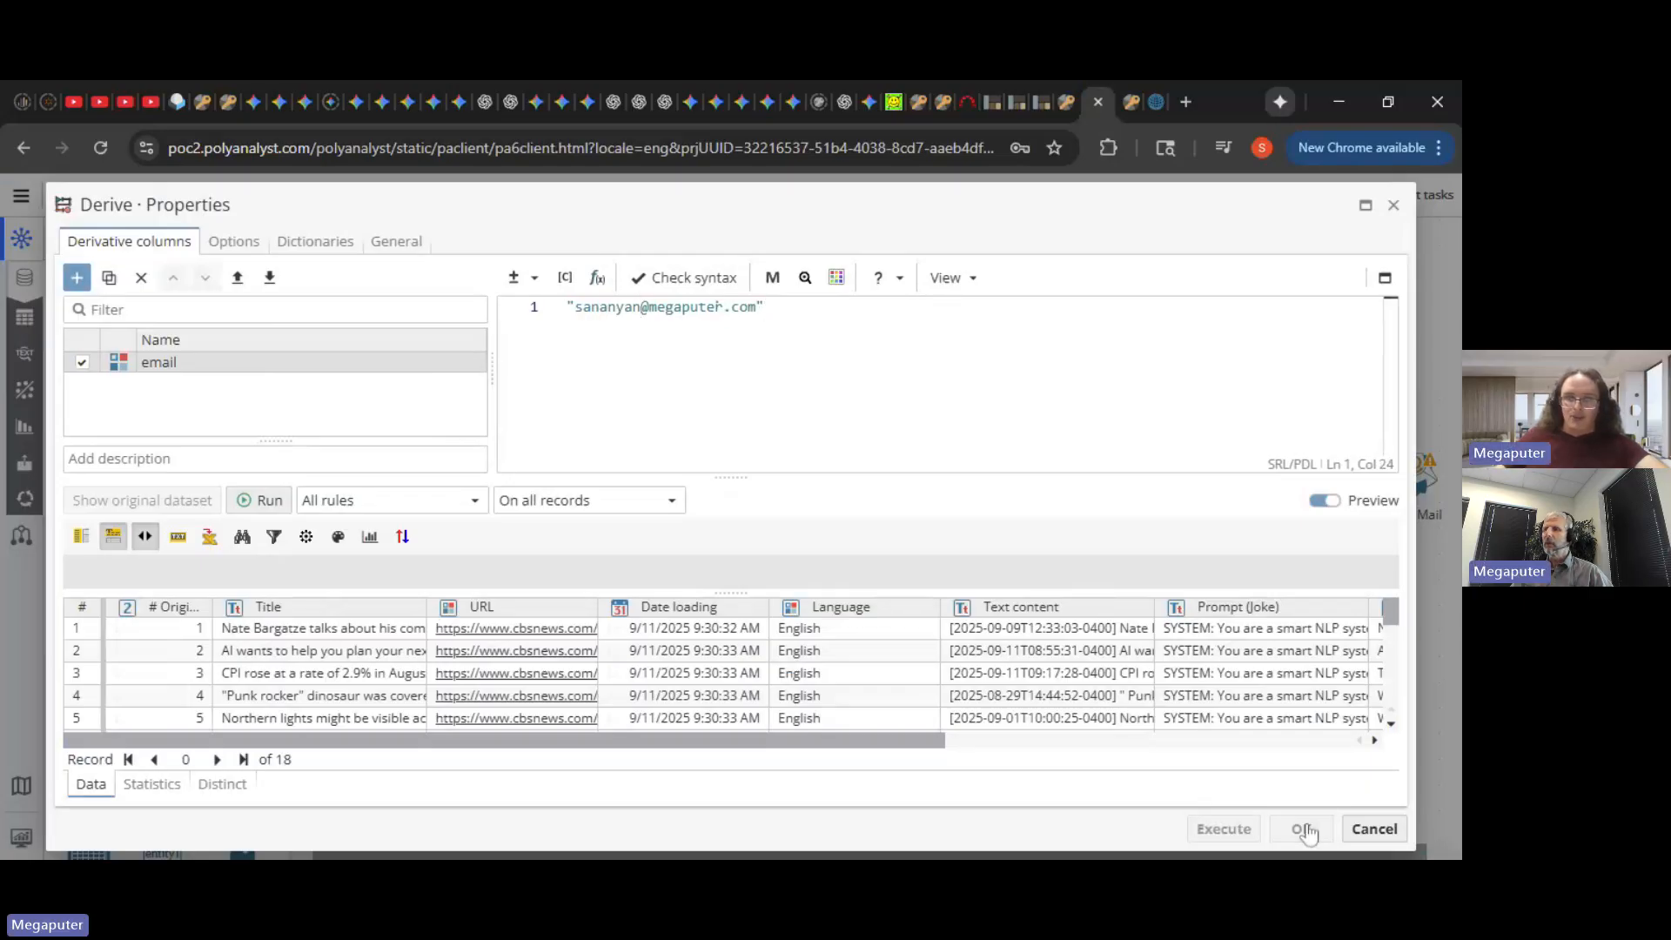
click(1430, 828)
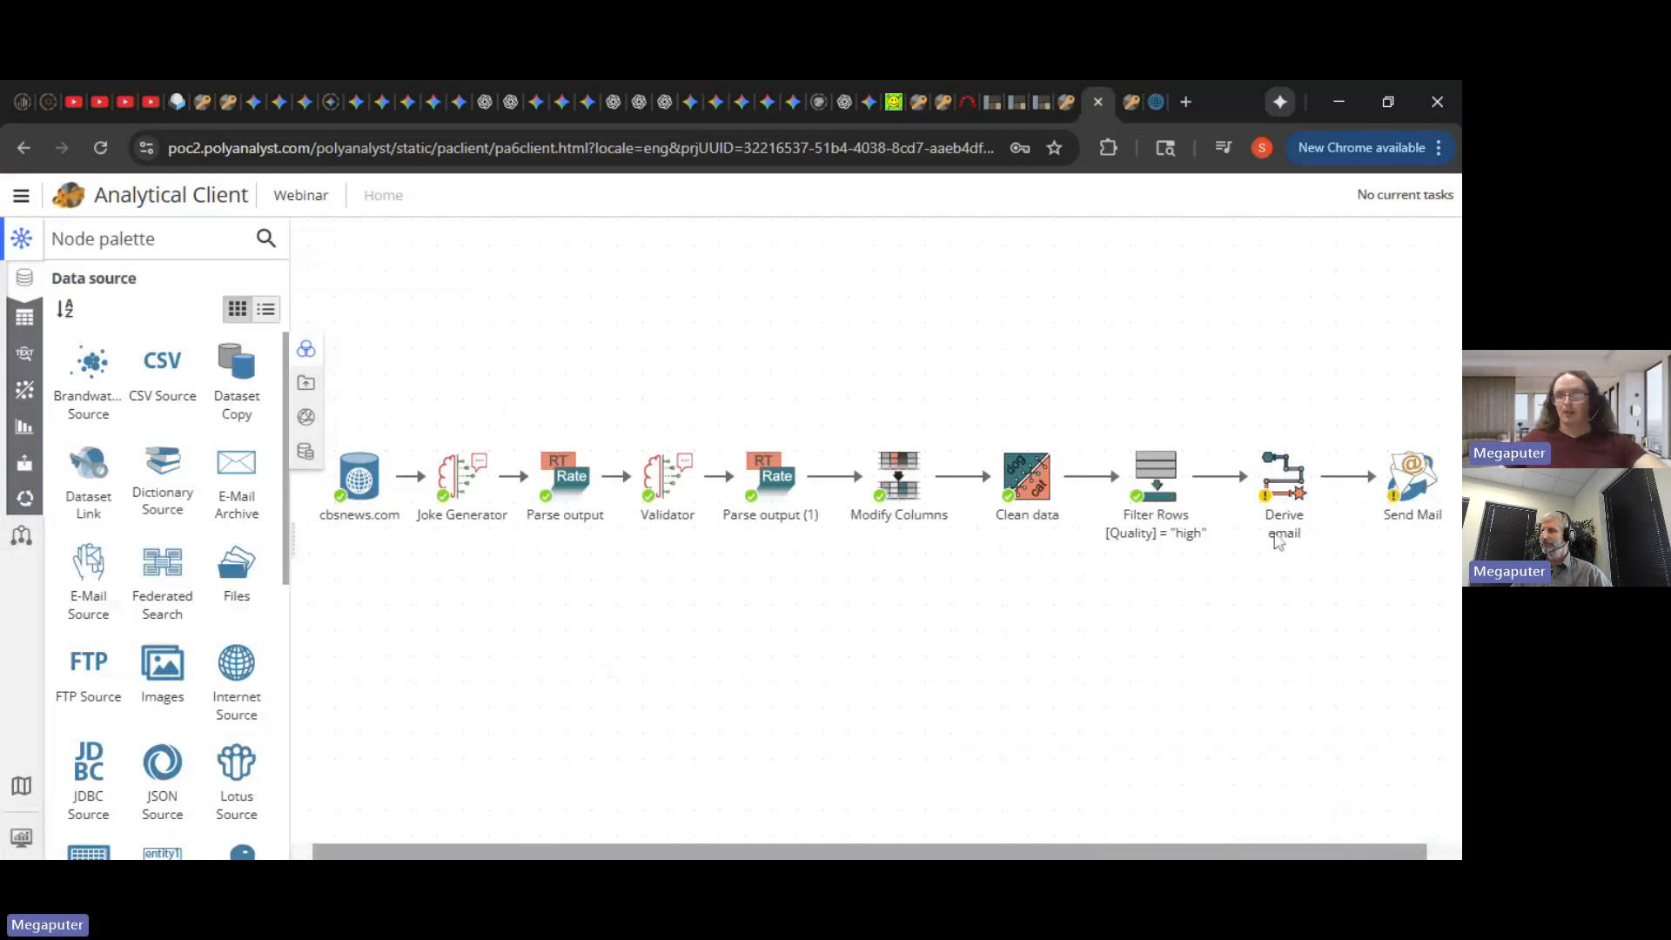
- Wait for the scheduled Webinar run and check for the automated joke e-mails arriving at 11:35 AM
mouse_move(1284, 514)
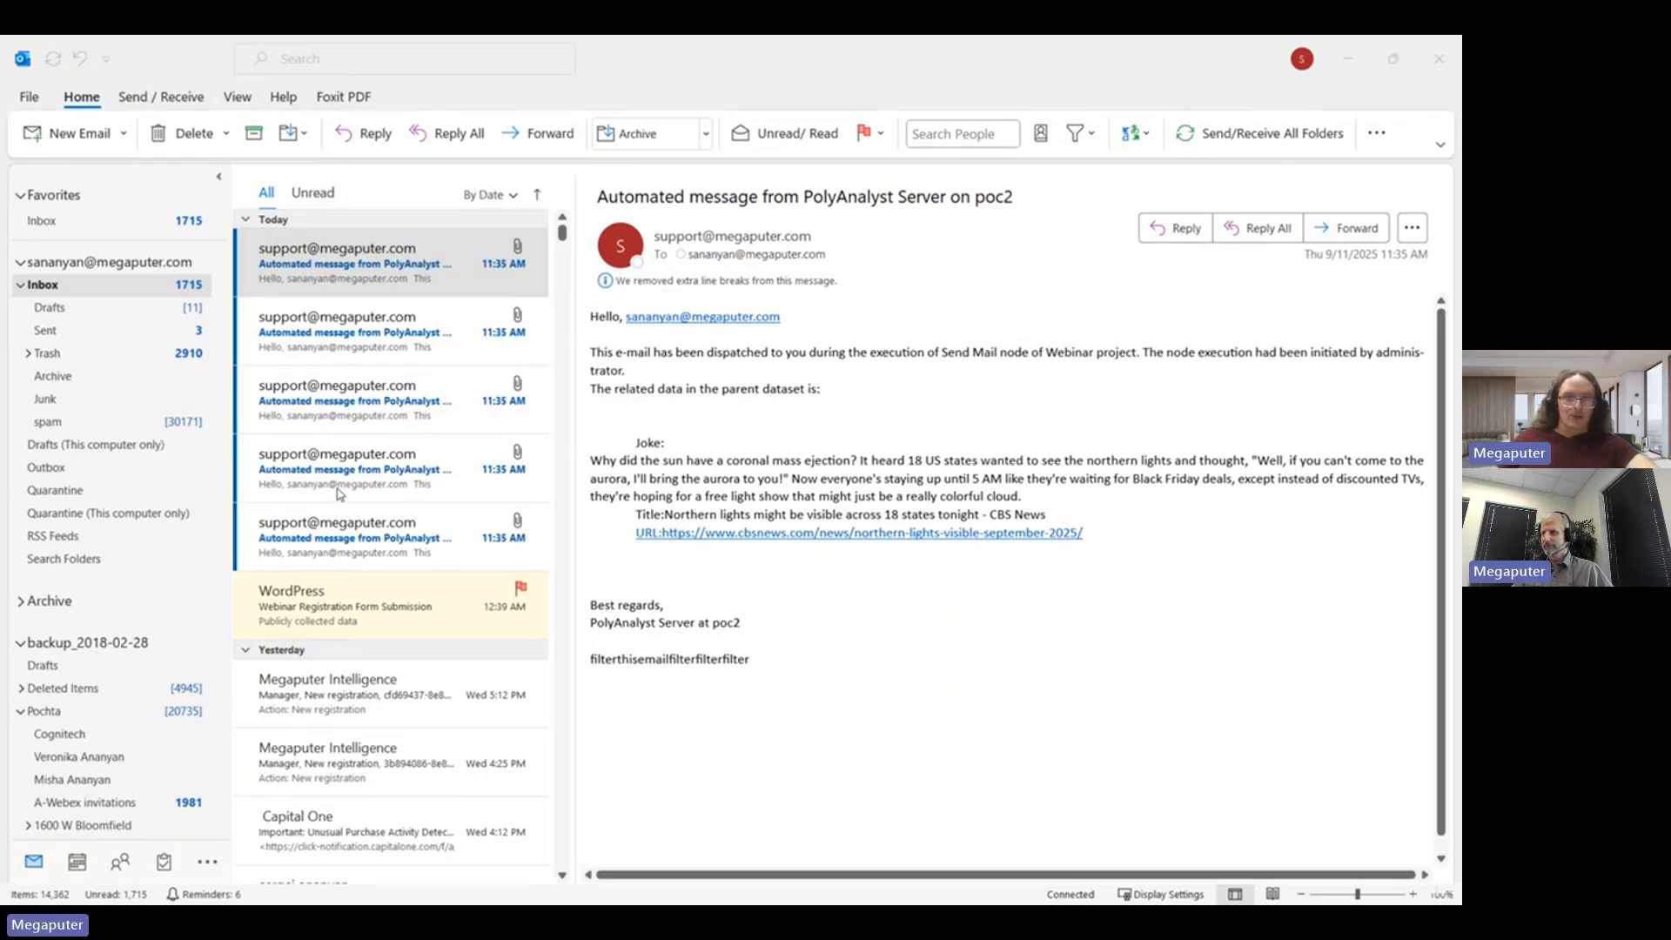
- Read the second and third automated e-mails, the latter a joke about the Asian longhorned tick
click(375, 265)
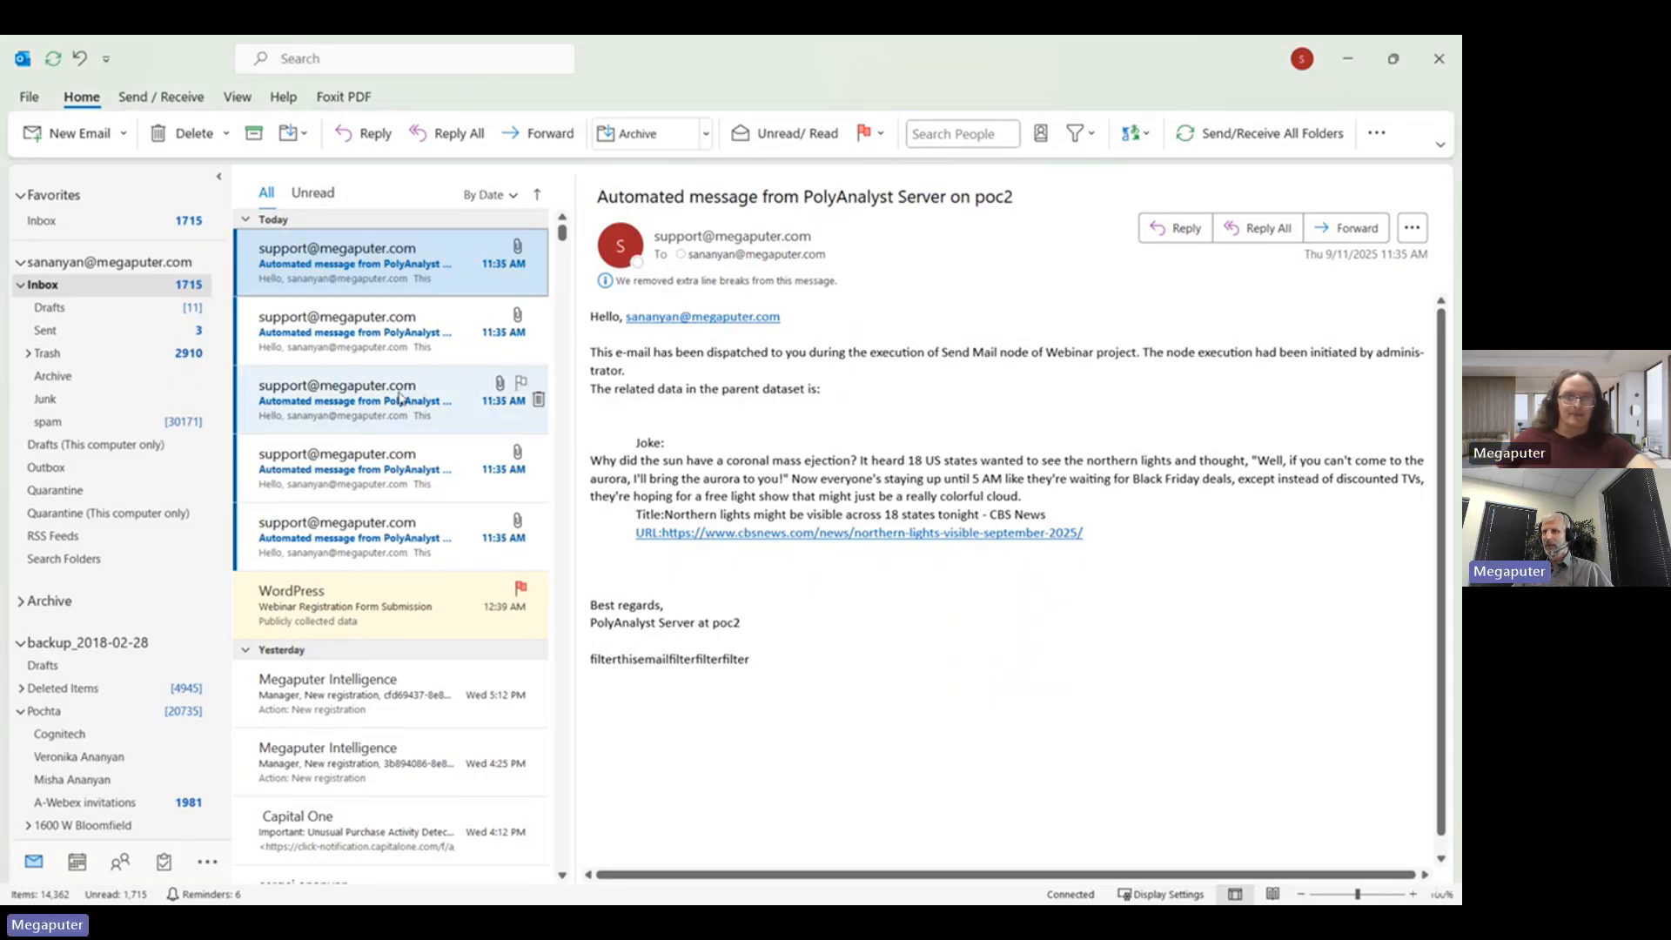
click(383, 332)
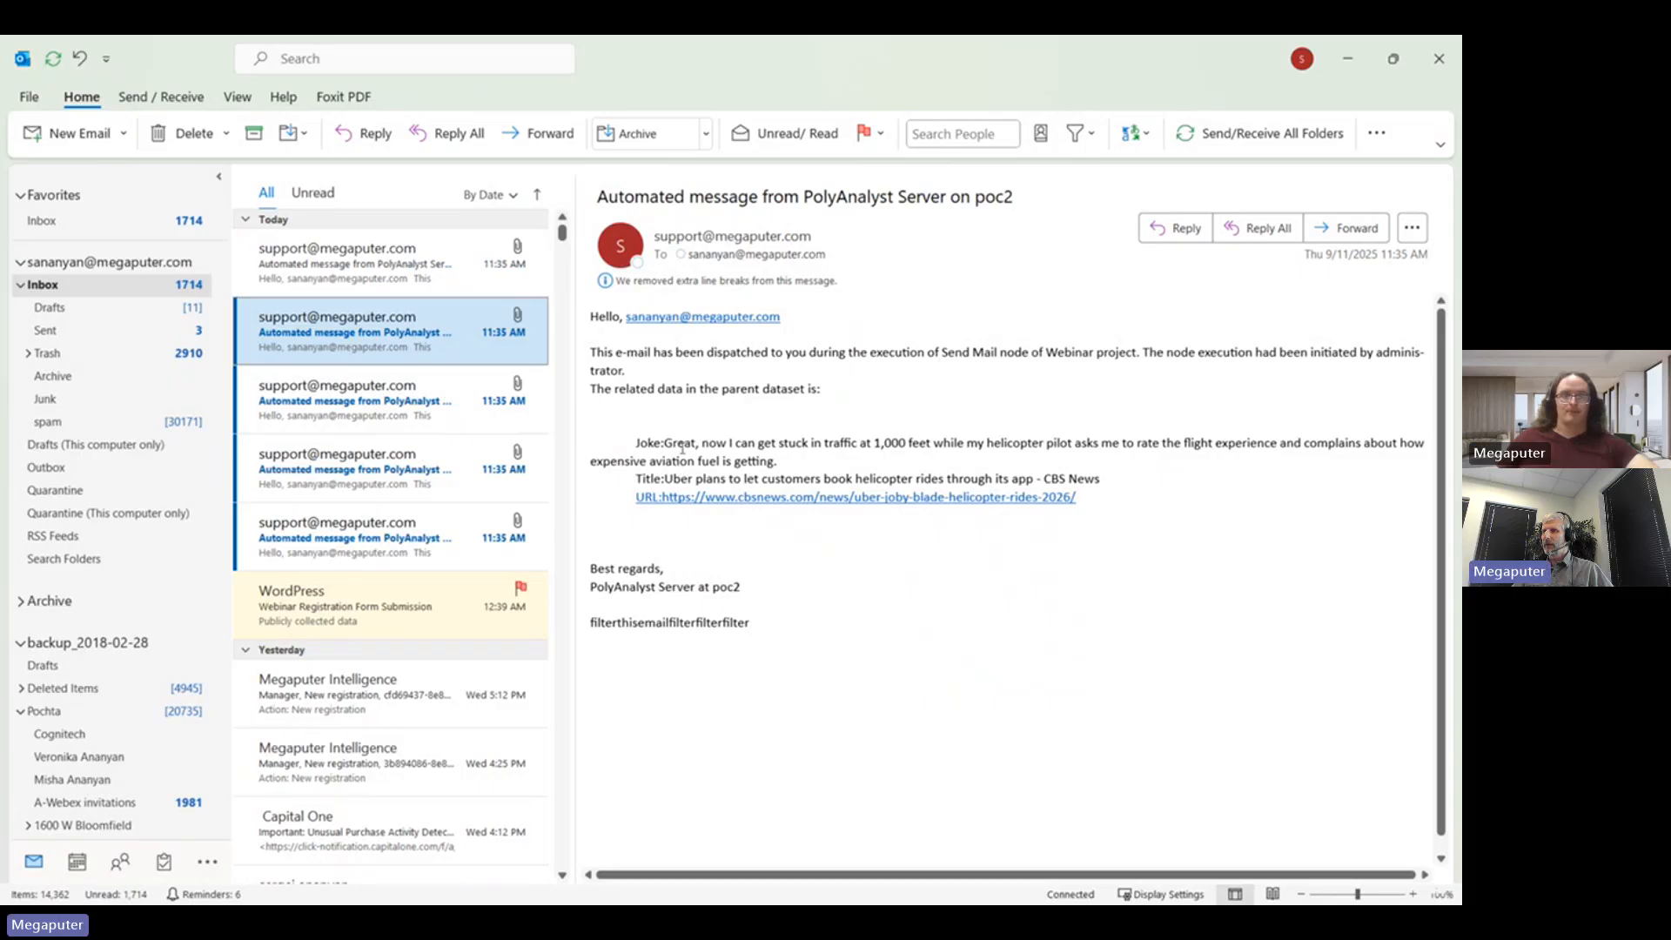
click(455, 399)
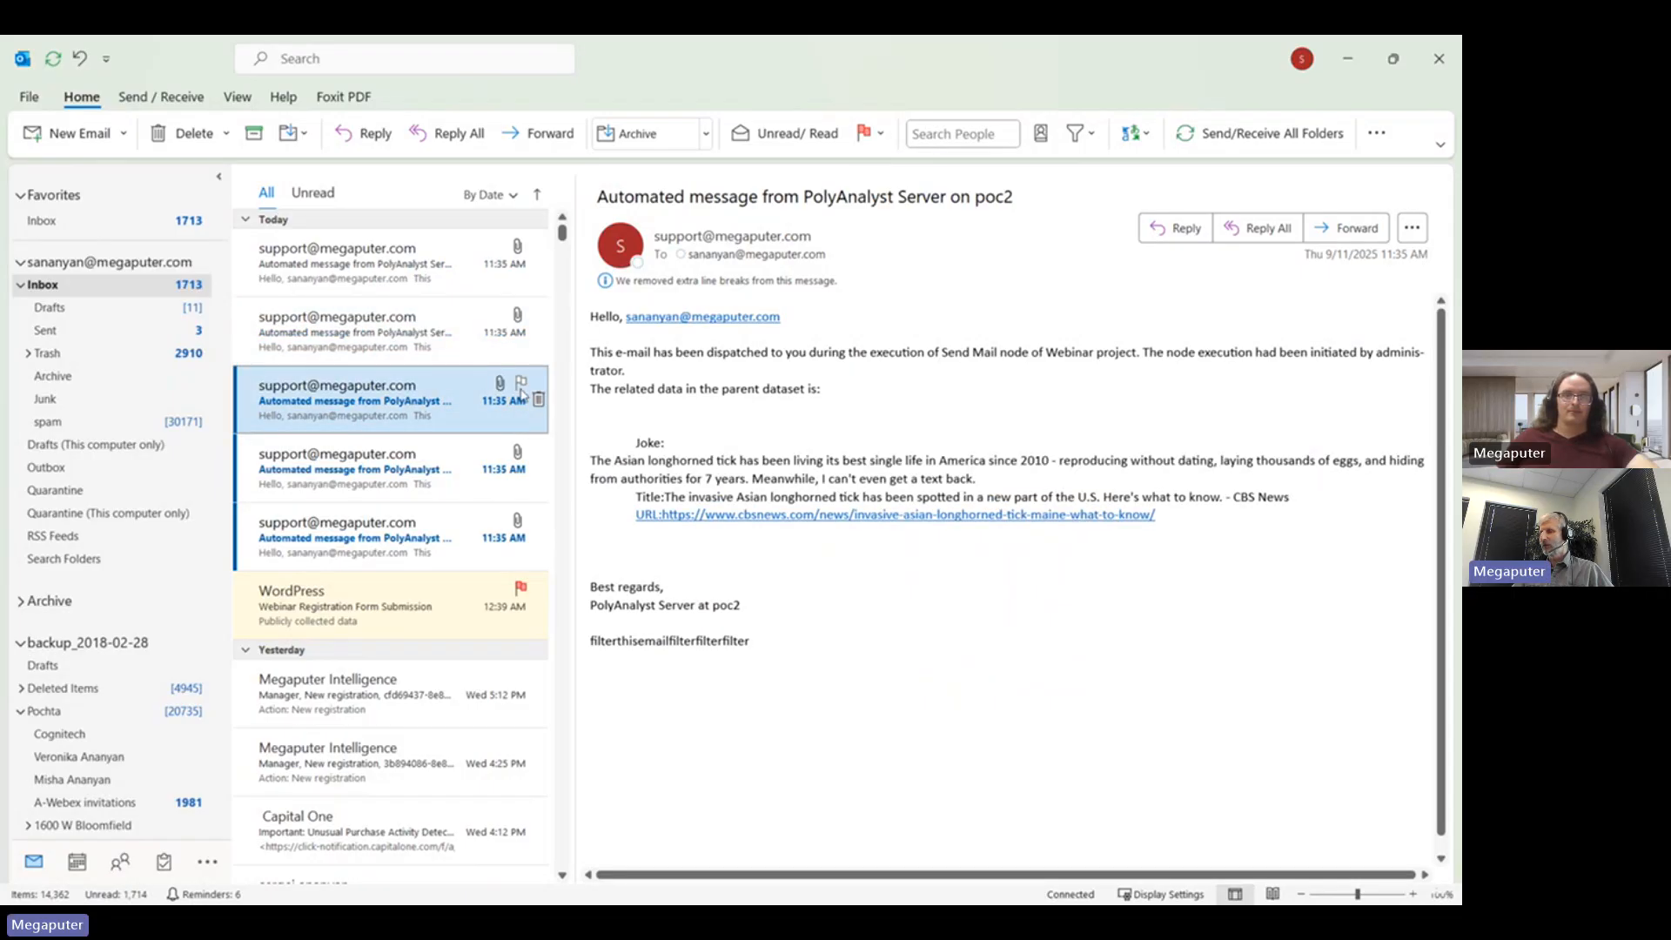
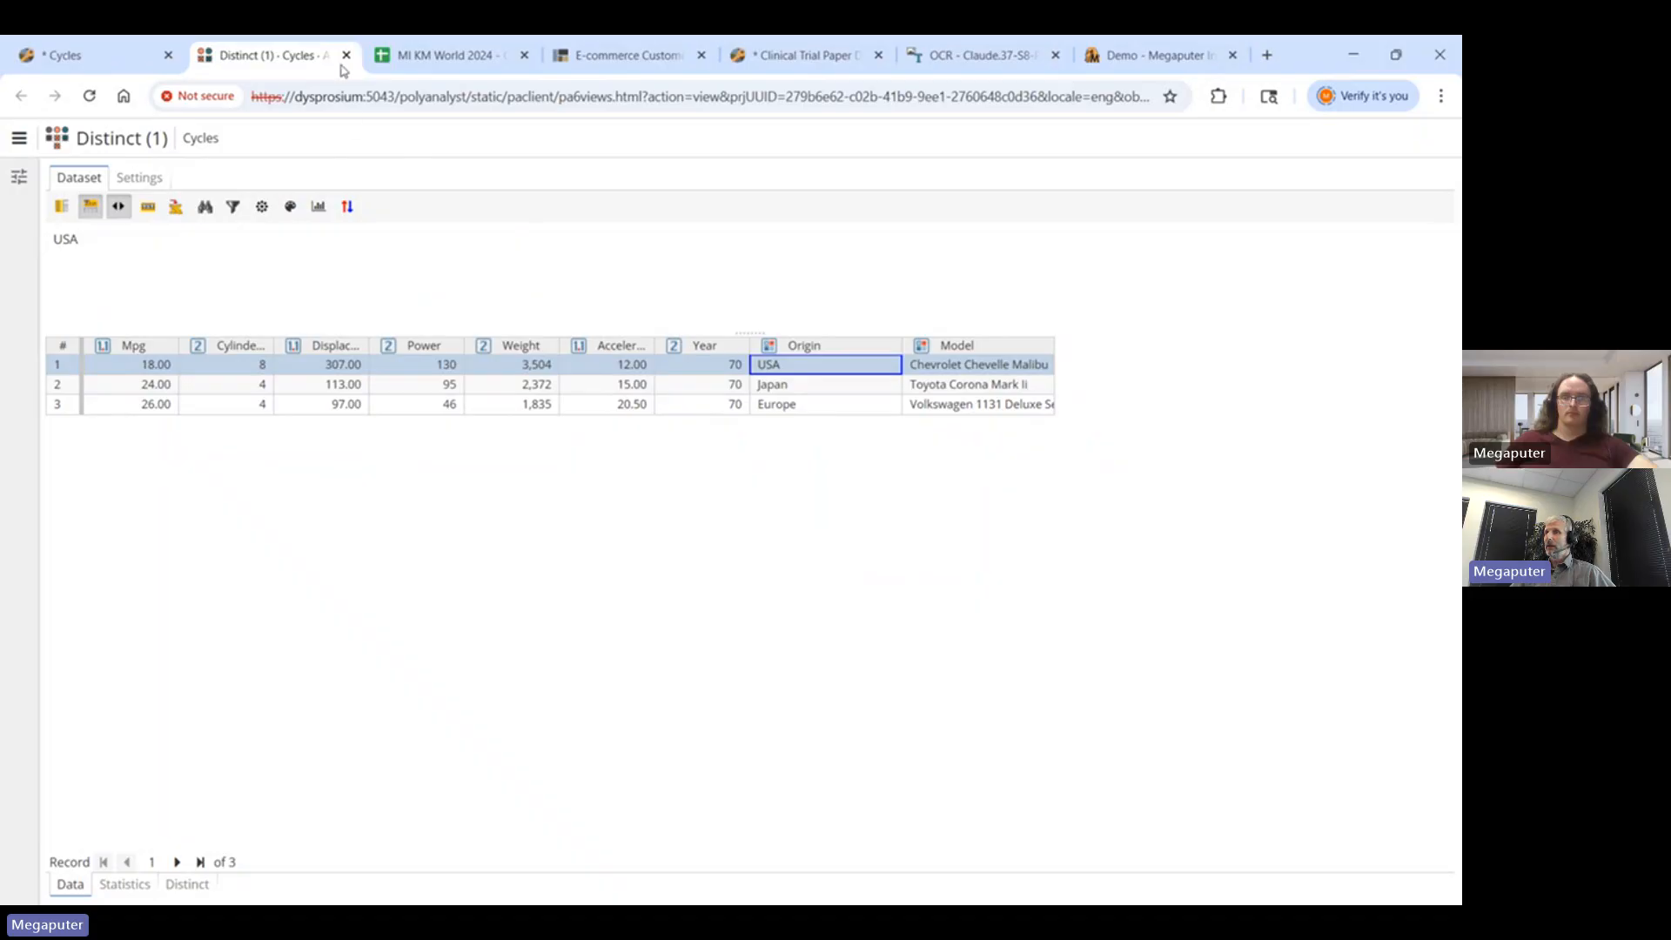
- Close the Distinct results and open the Loop Start (1) properties, showing fixed block size 1
click(346, 55)
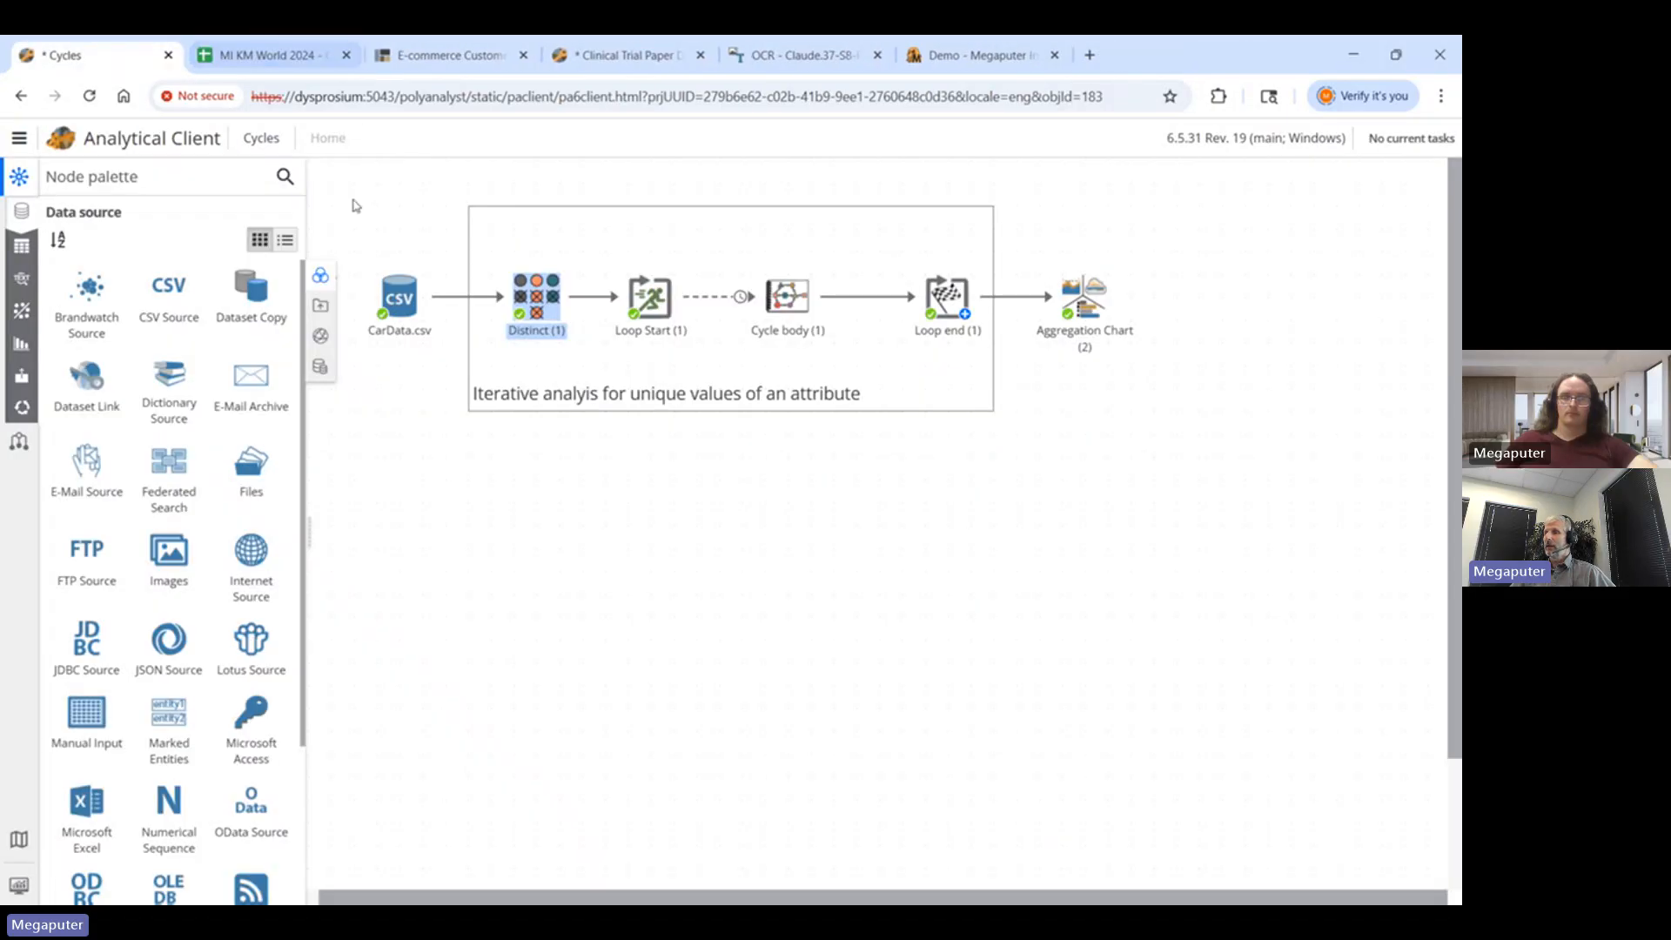
click(644, 297)
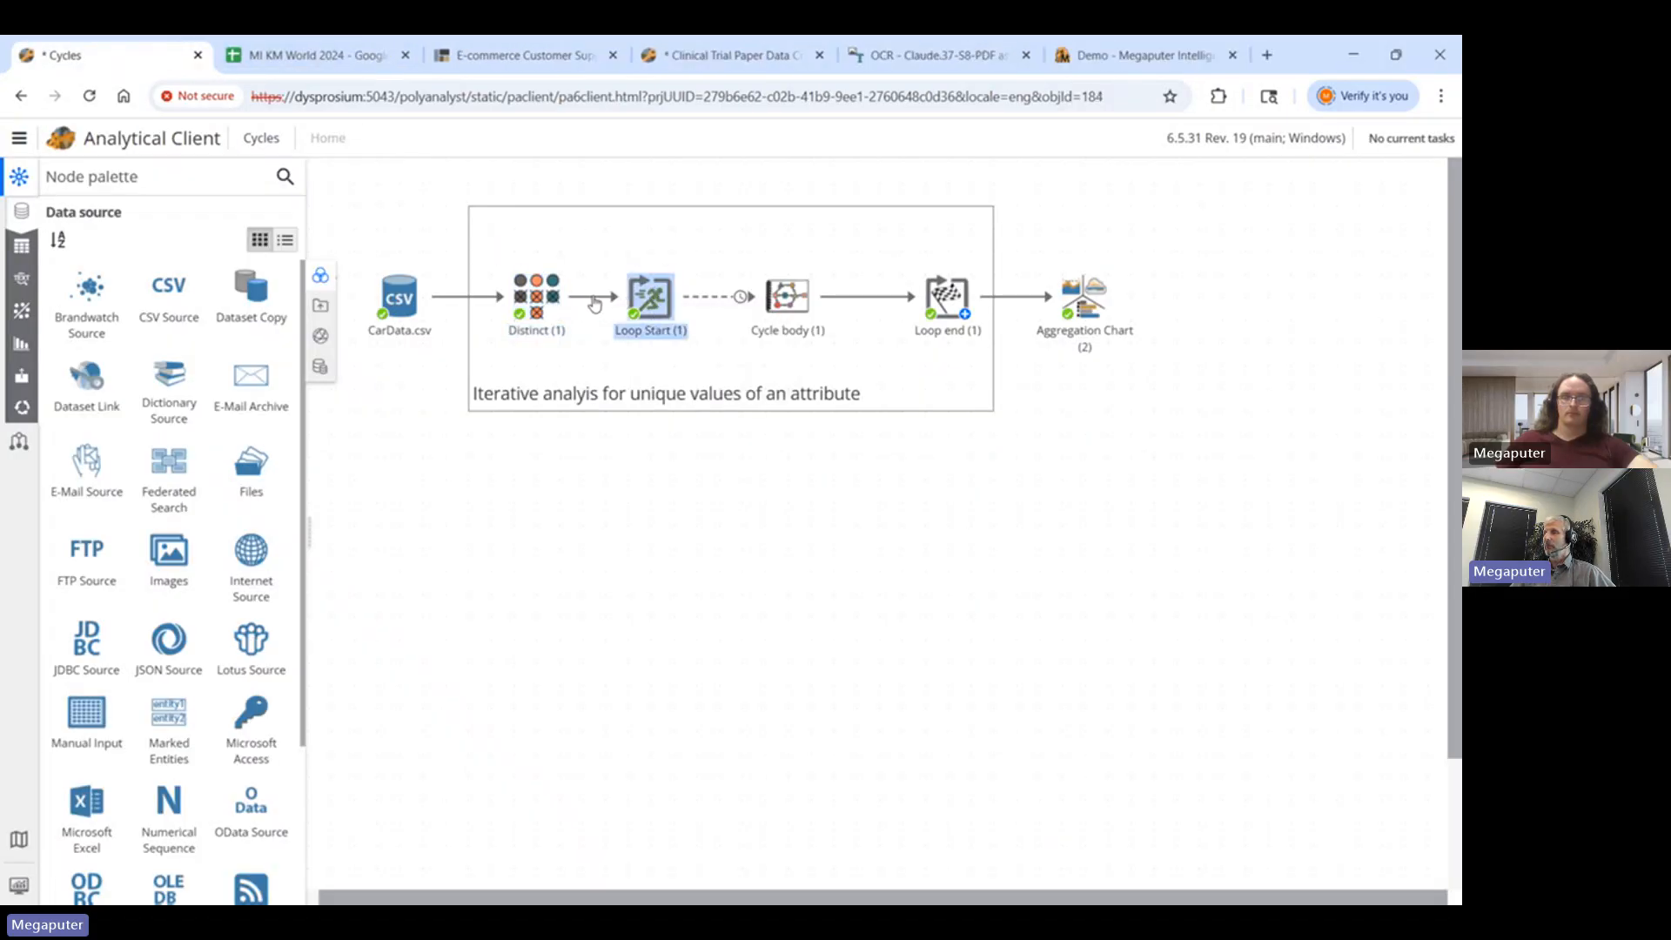
mouse_move(645, 300)
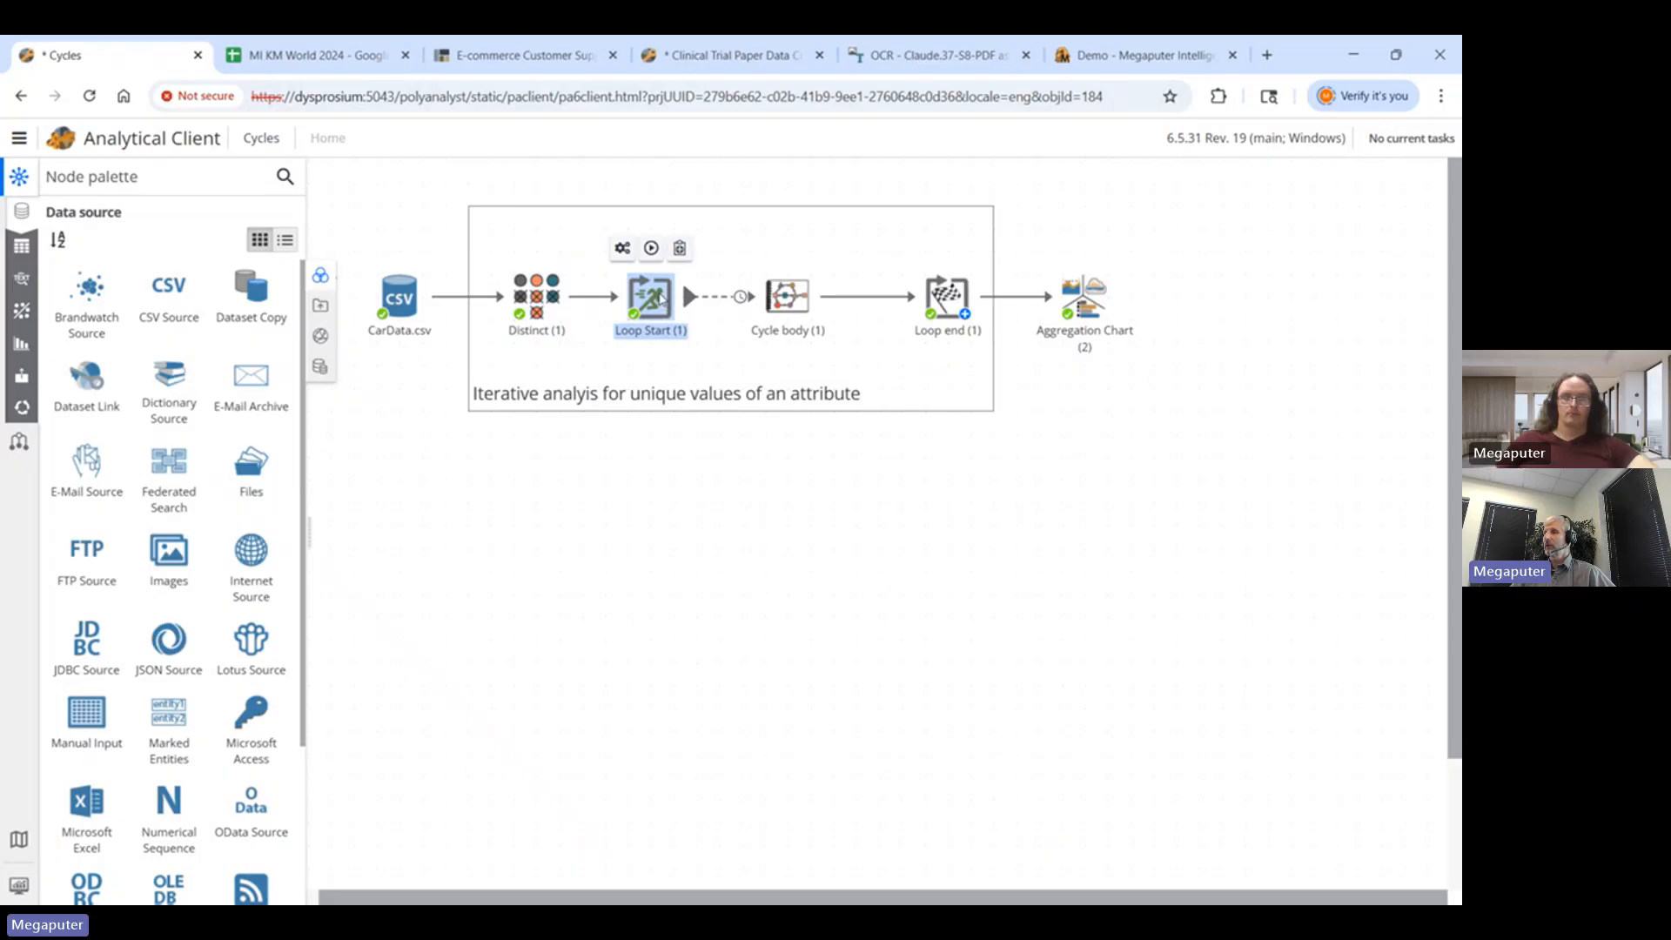
right_click(660, 298)
click(728, 440)
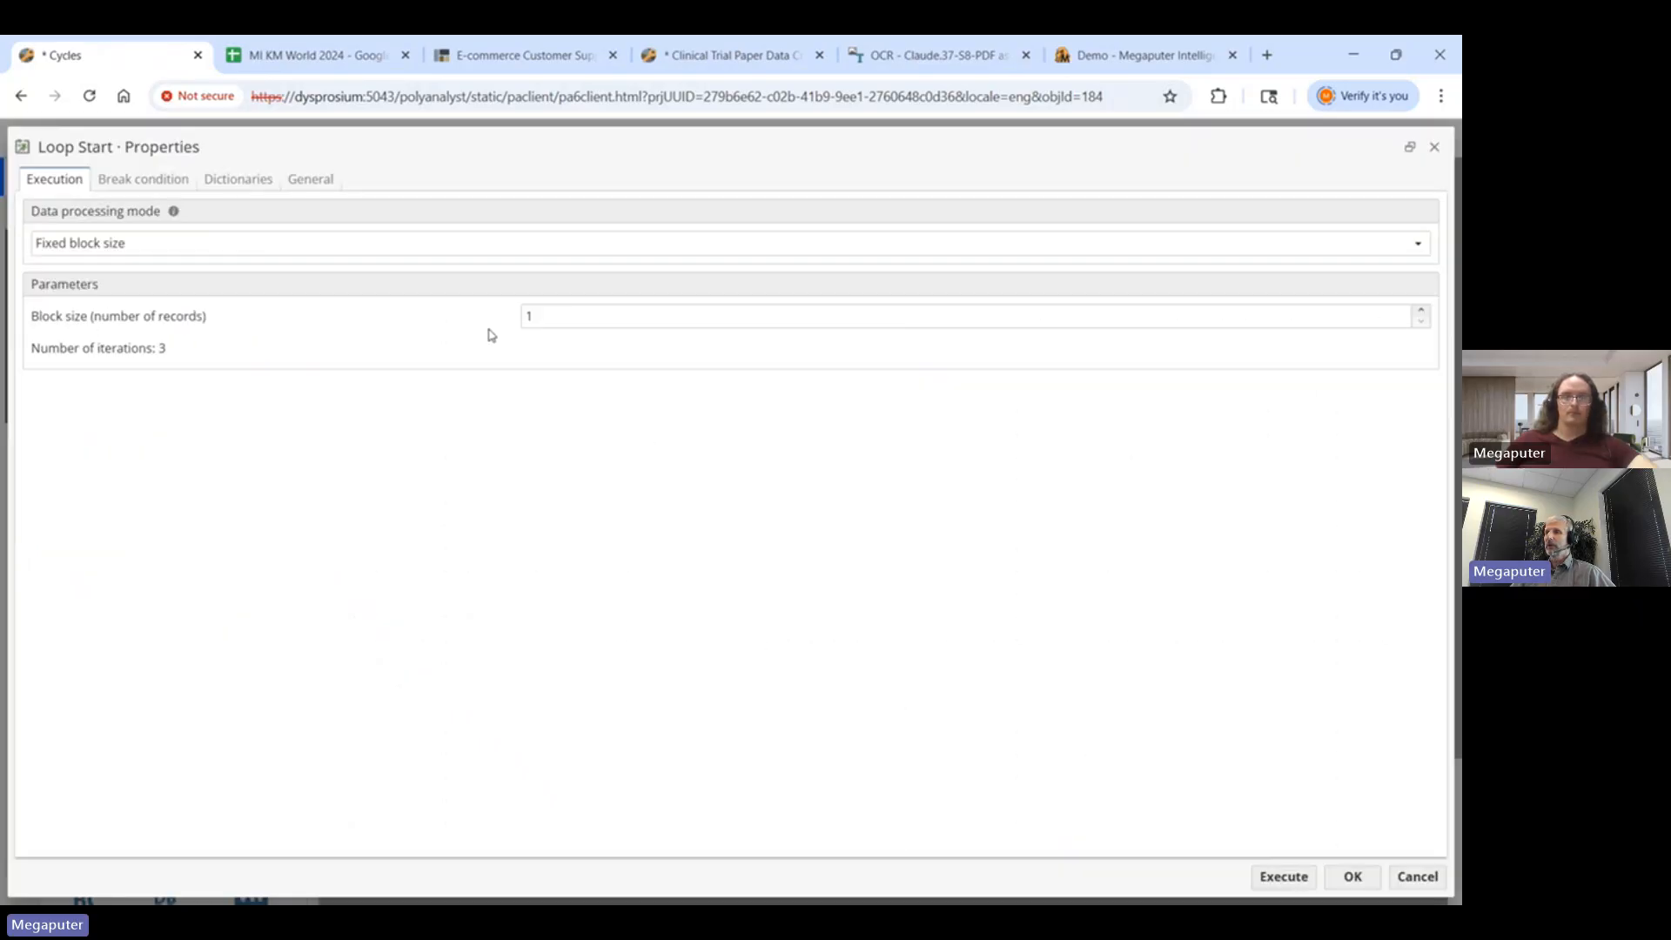
- Try the Fixed number of iterations mode for Loop Start, then cancel without keeping changes
click(155, 247)
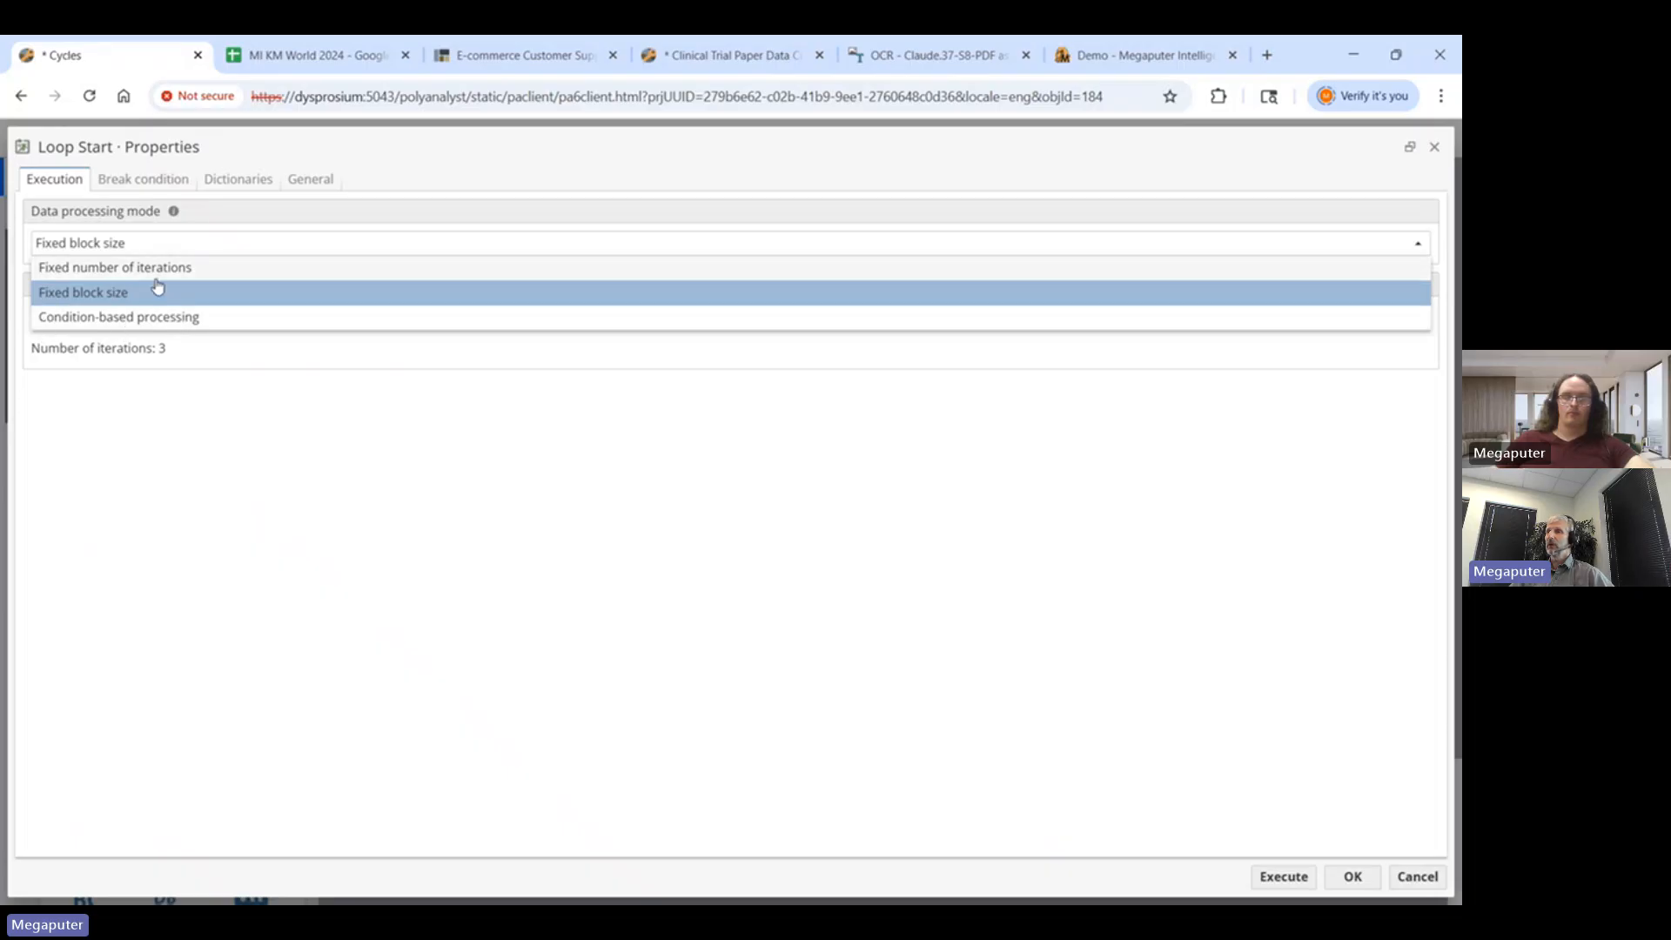
click(198, 266)
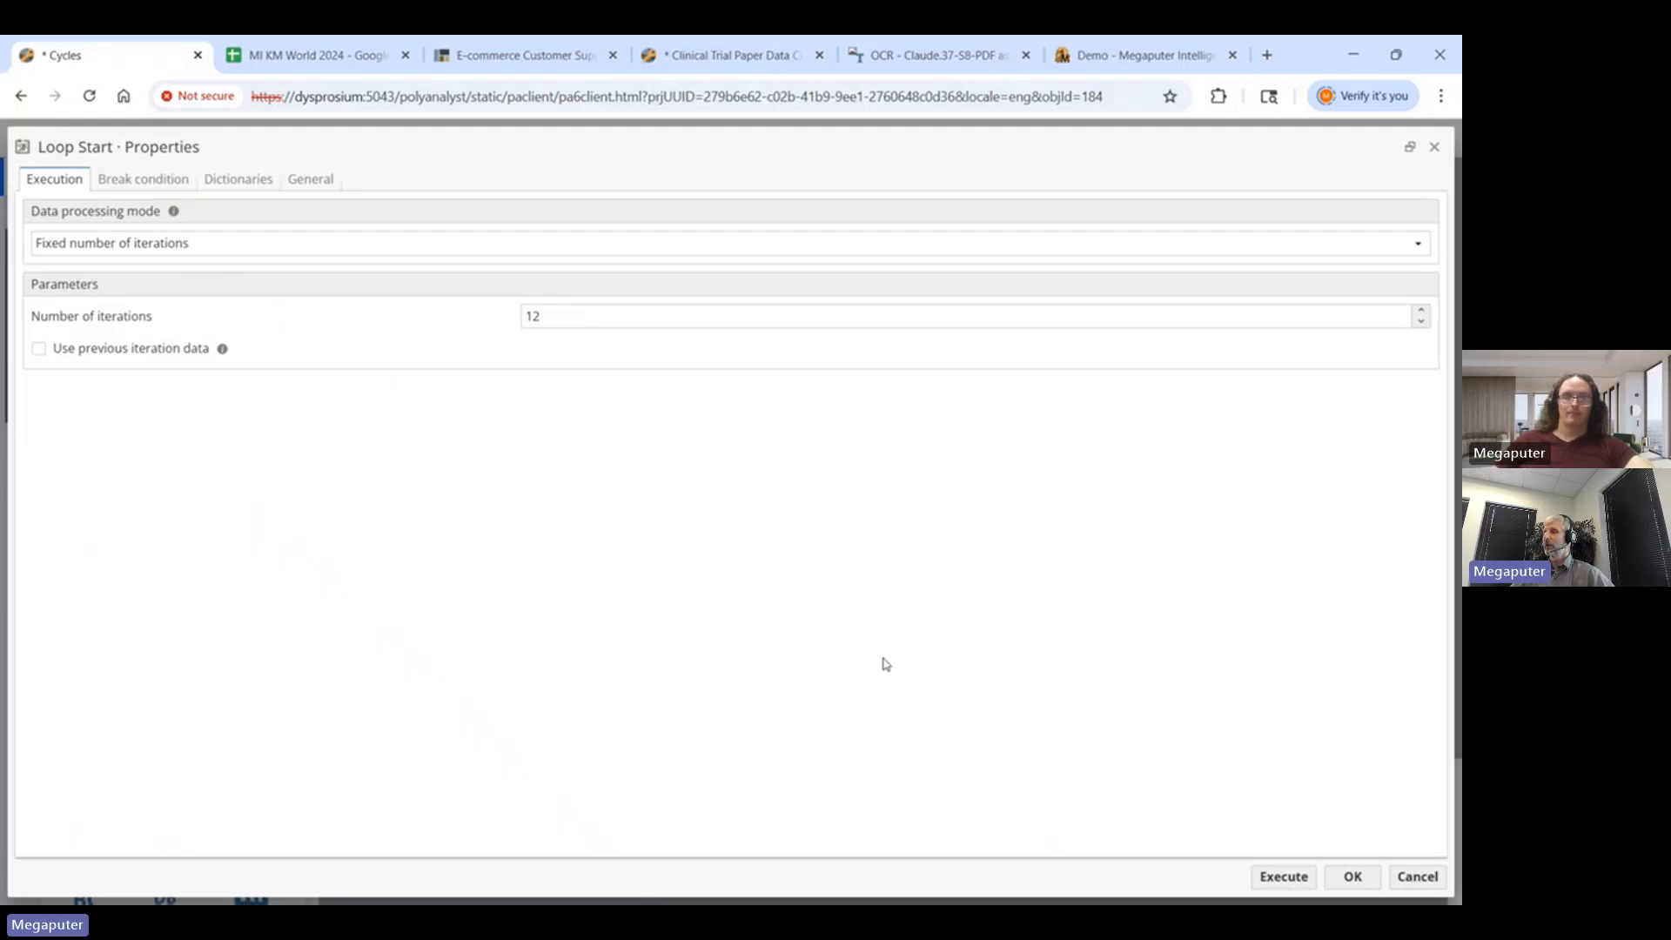
click(1420, 882)
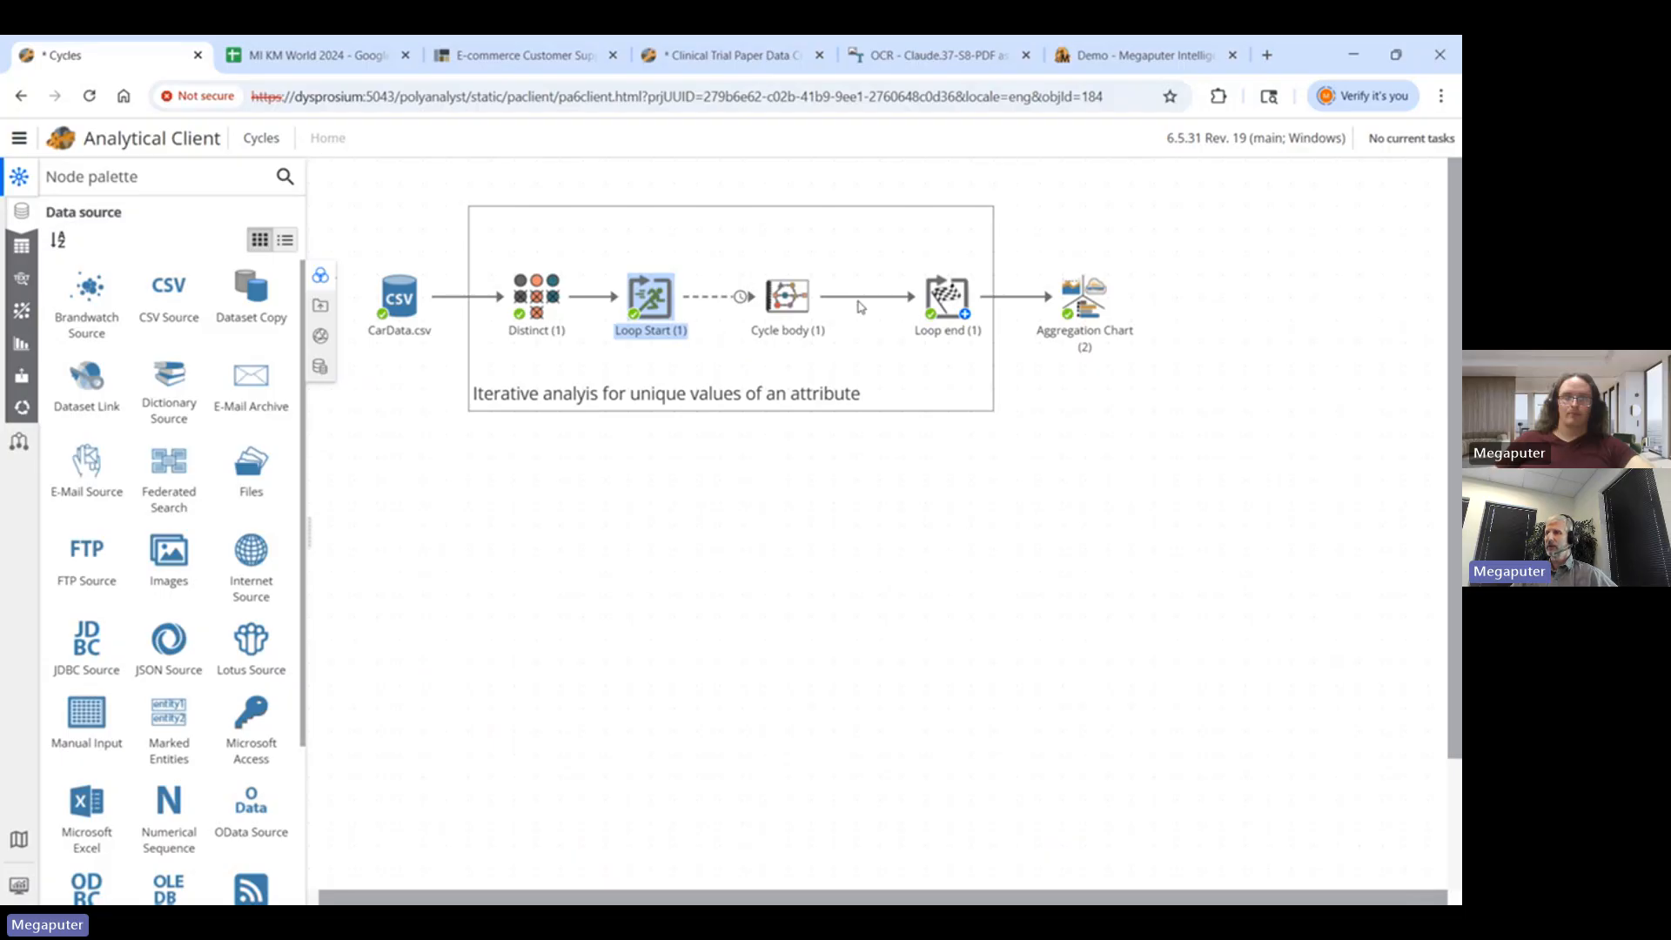
- Enter the Cycle body (1) subworkflow and bring up the Derive - Car Origin filter node's actions
mouse_move(653, 298)
double_click(786, 300)
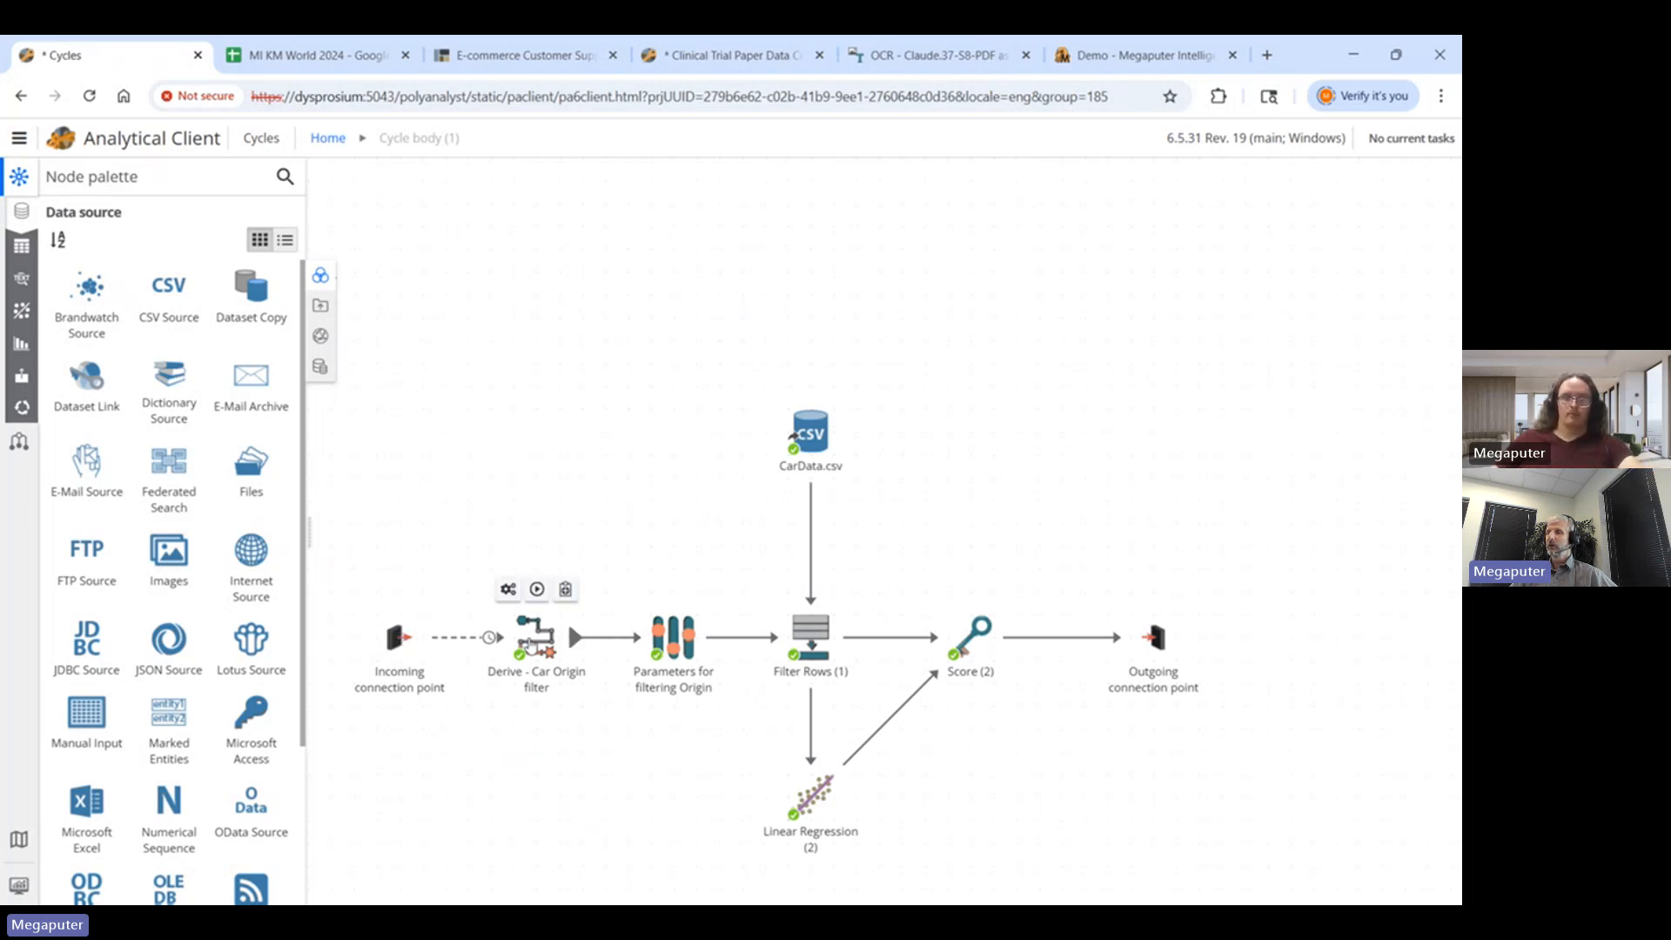
click(530, 644)
right_click(530, 642)
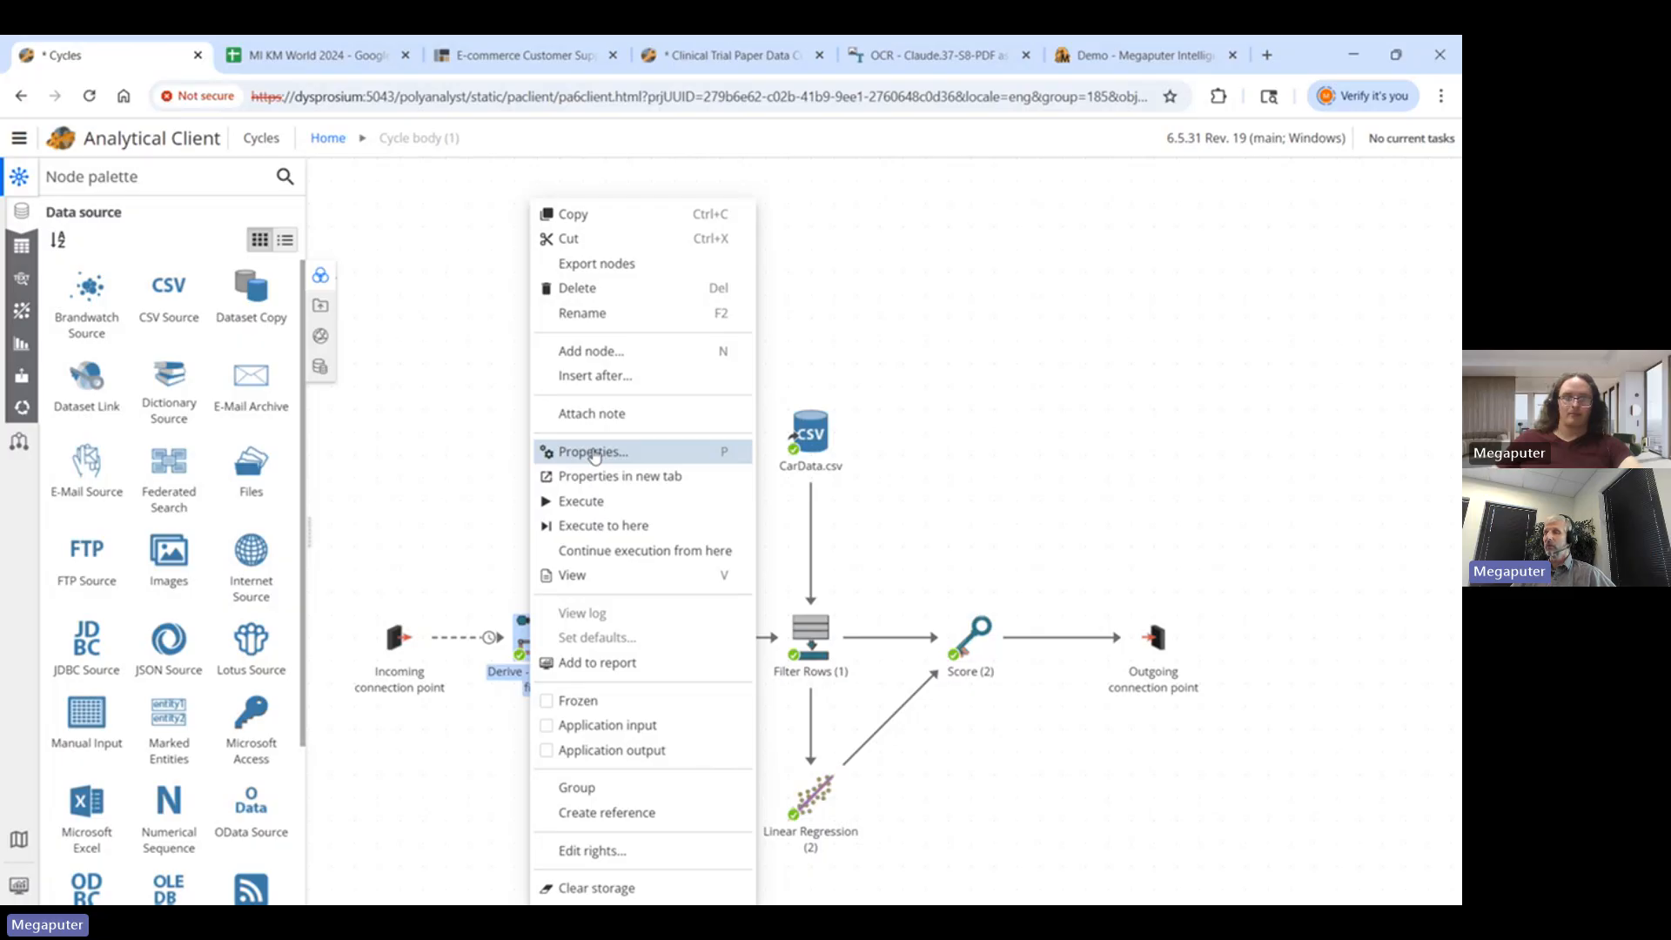
- Inspect the Derive node's str(find([Origin]...)) expression in its properties, then close them
click(593, 452)
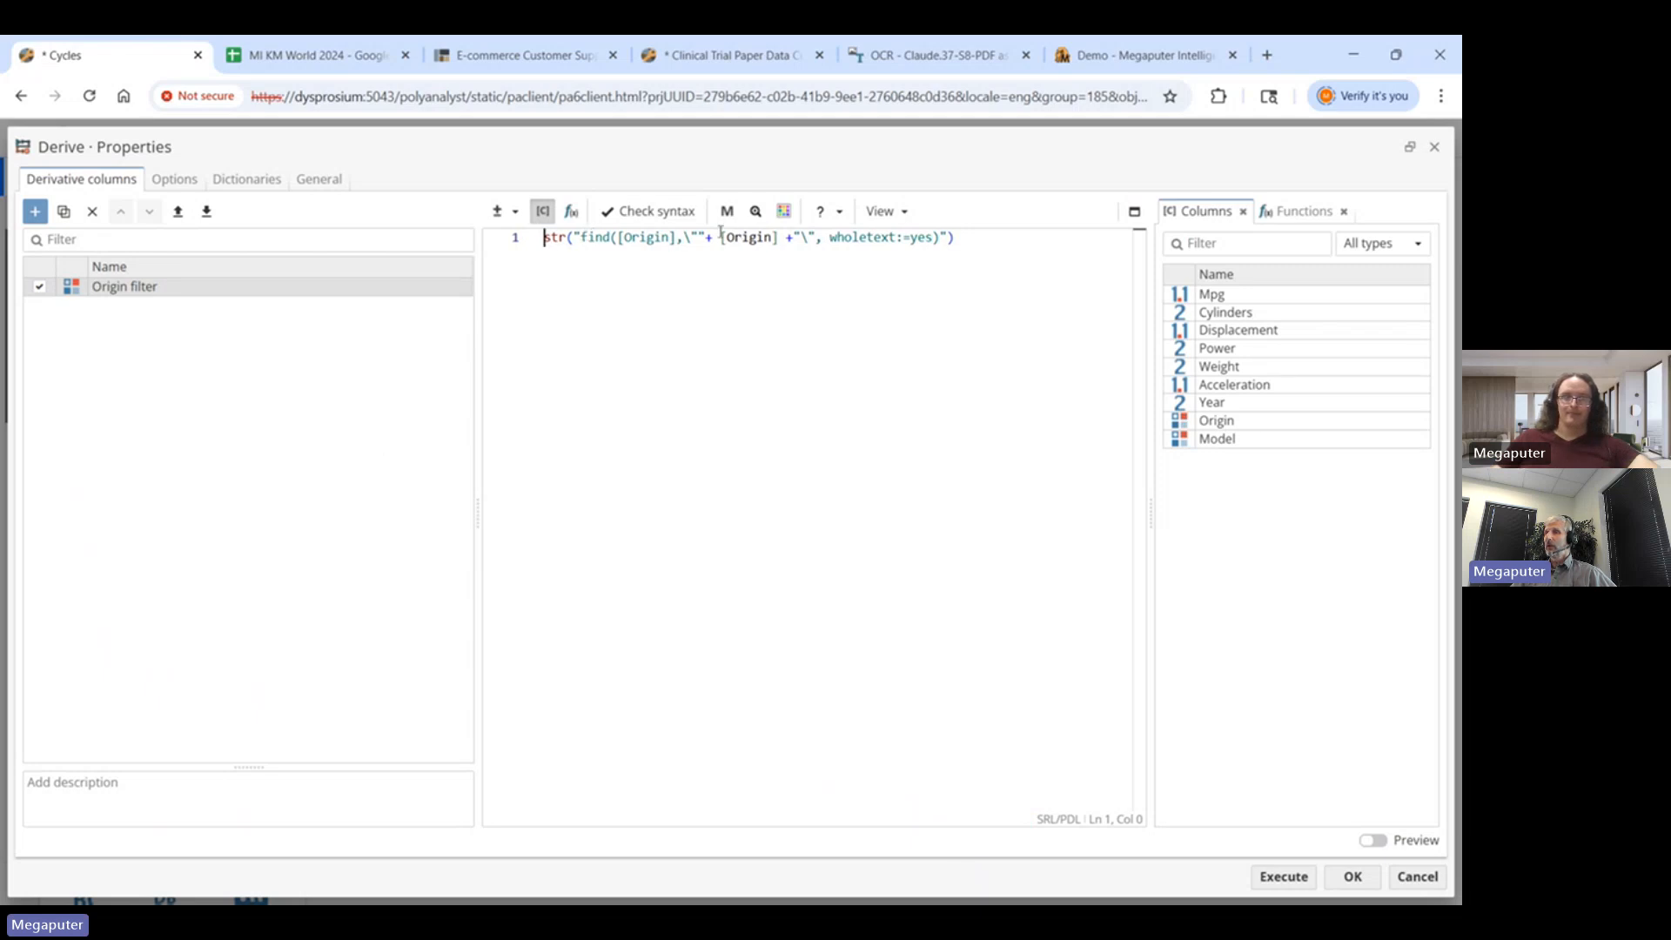
drag(720, 235, 780, 236)
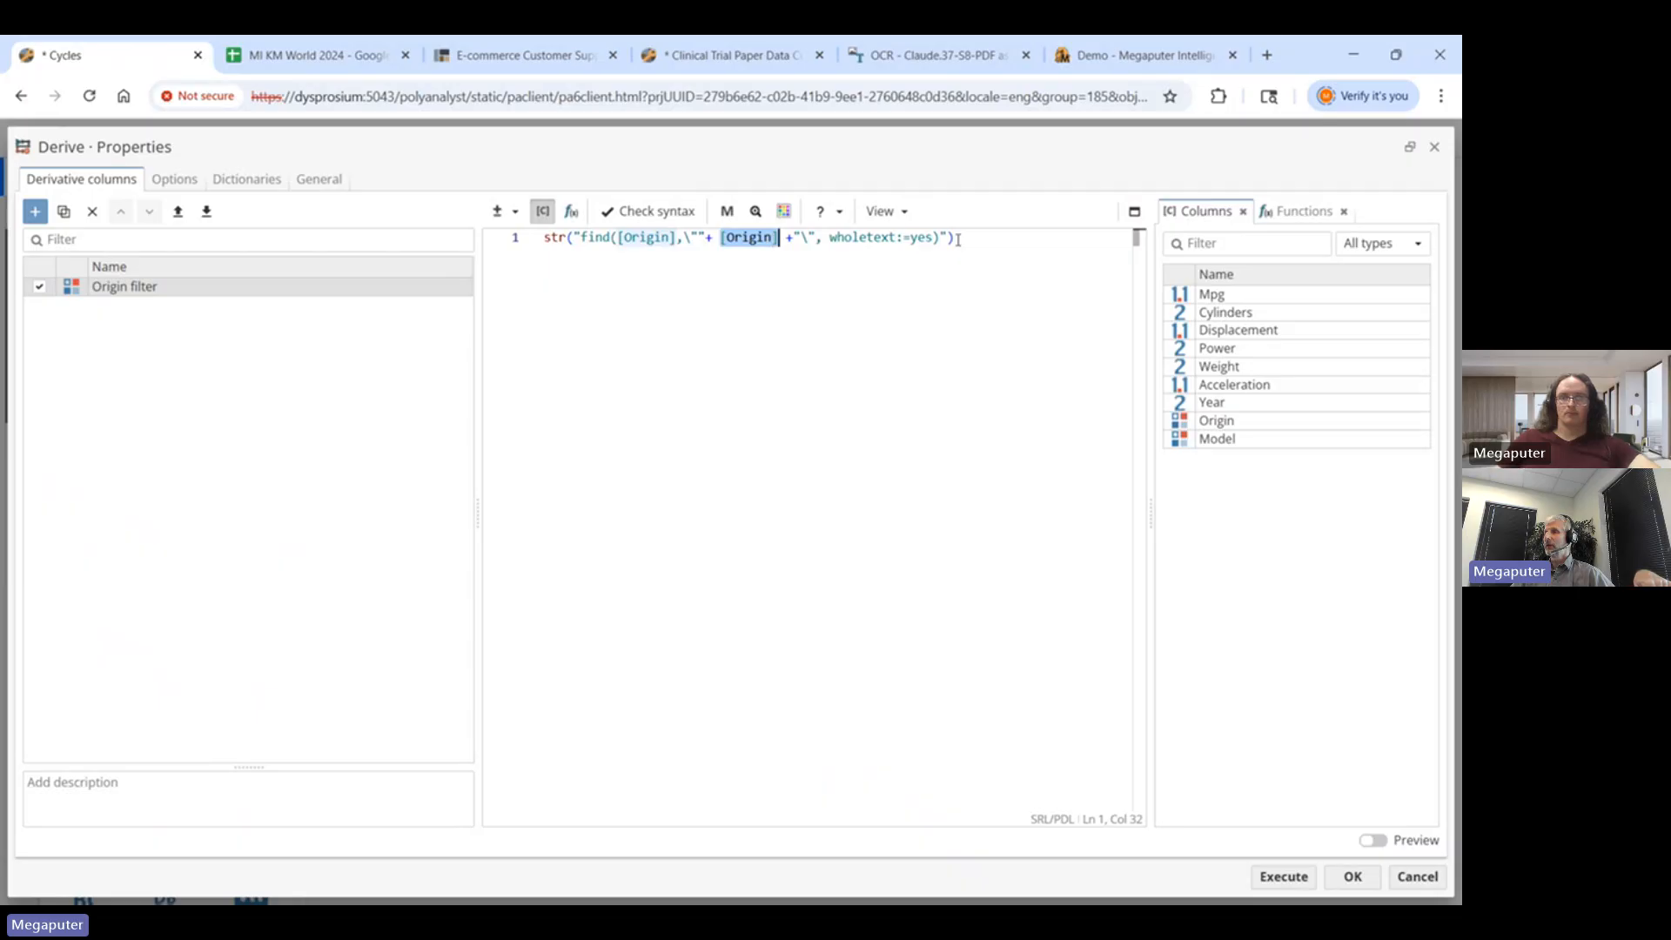
click(1417, 877)
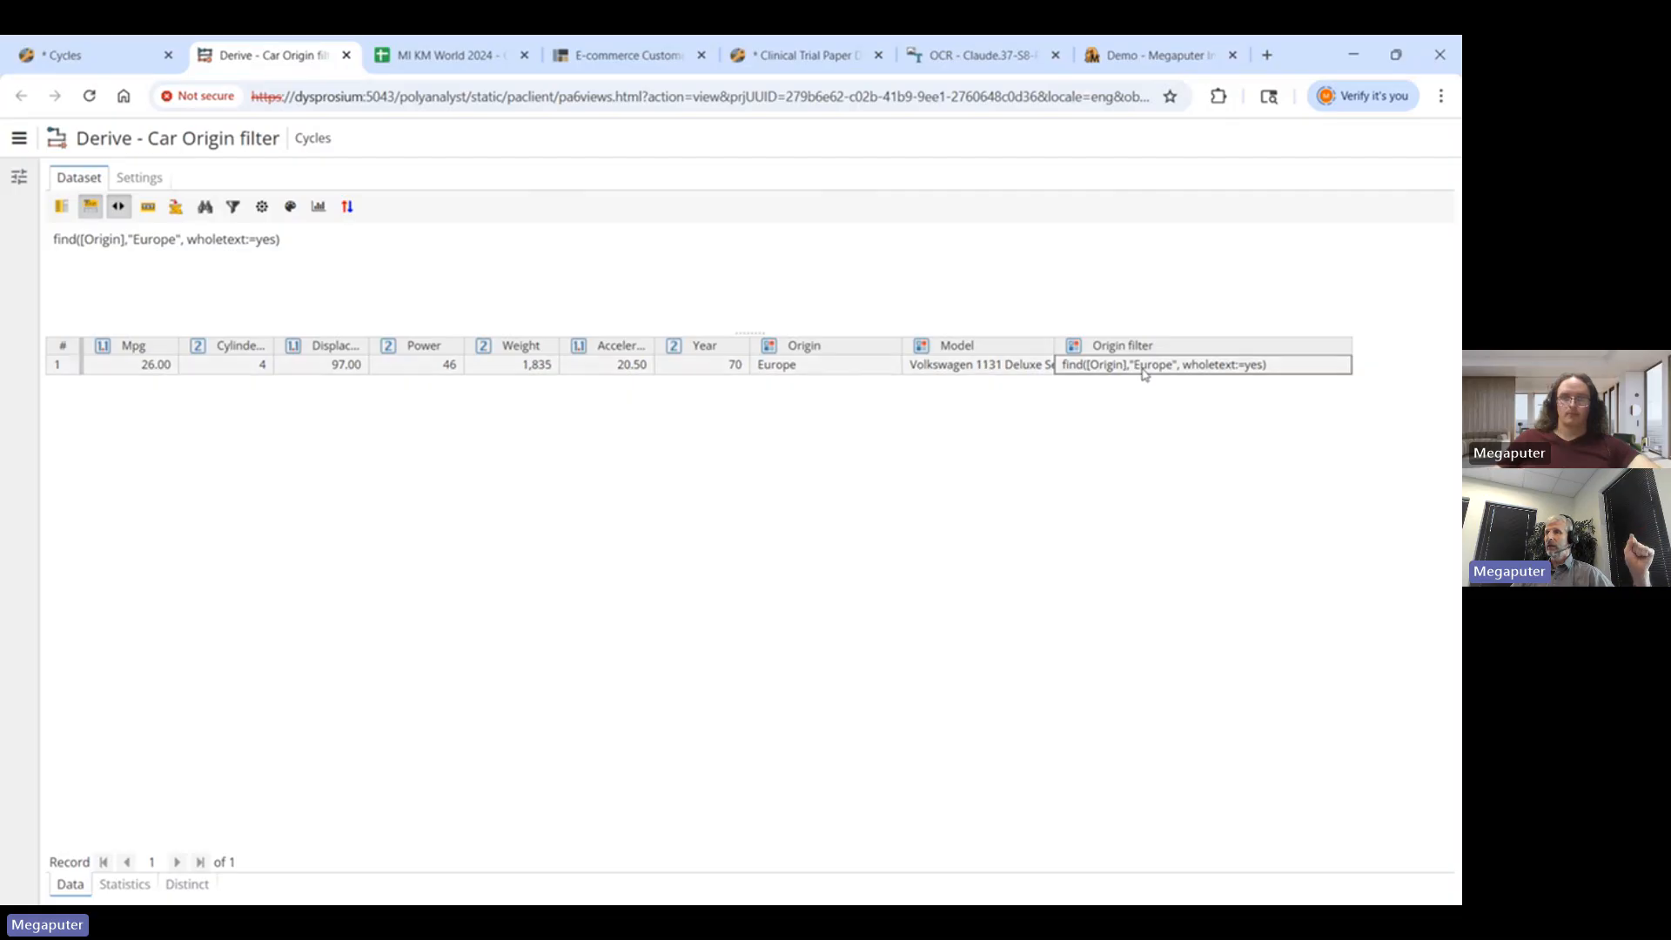
- Examine the Europe row's Origin filter formula find([Origin],"Europe", wholetext:=yes) in the Derive output
click(1143, 372)
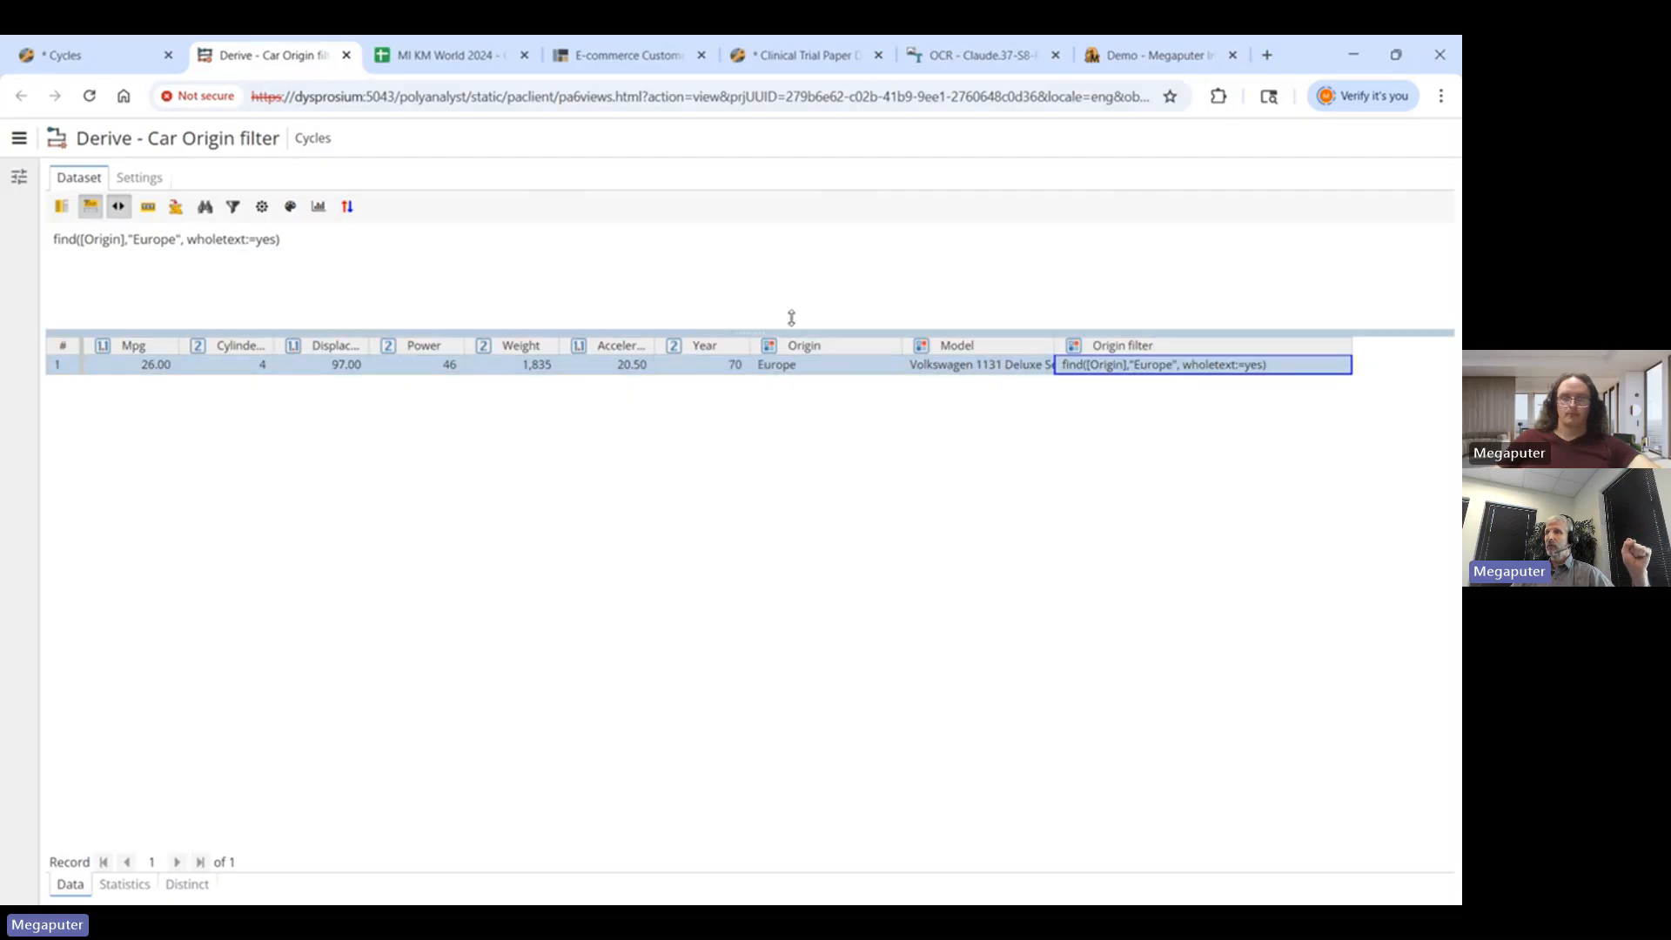
click(54, 239)
drag(63, 238, 299, 244)
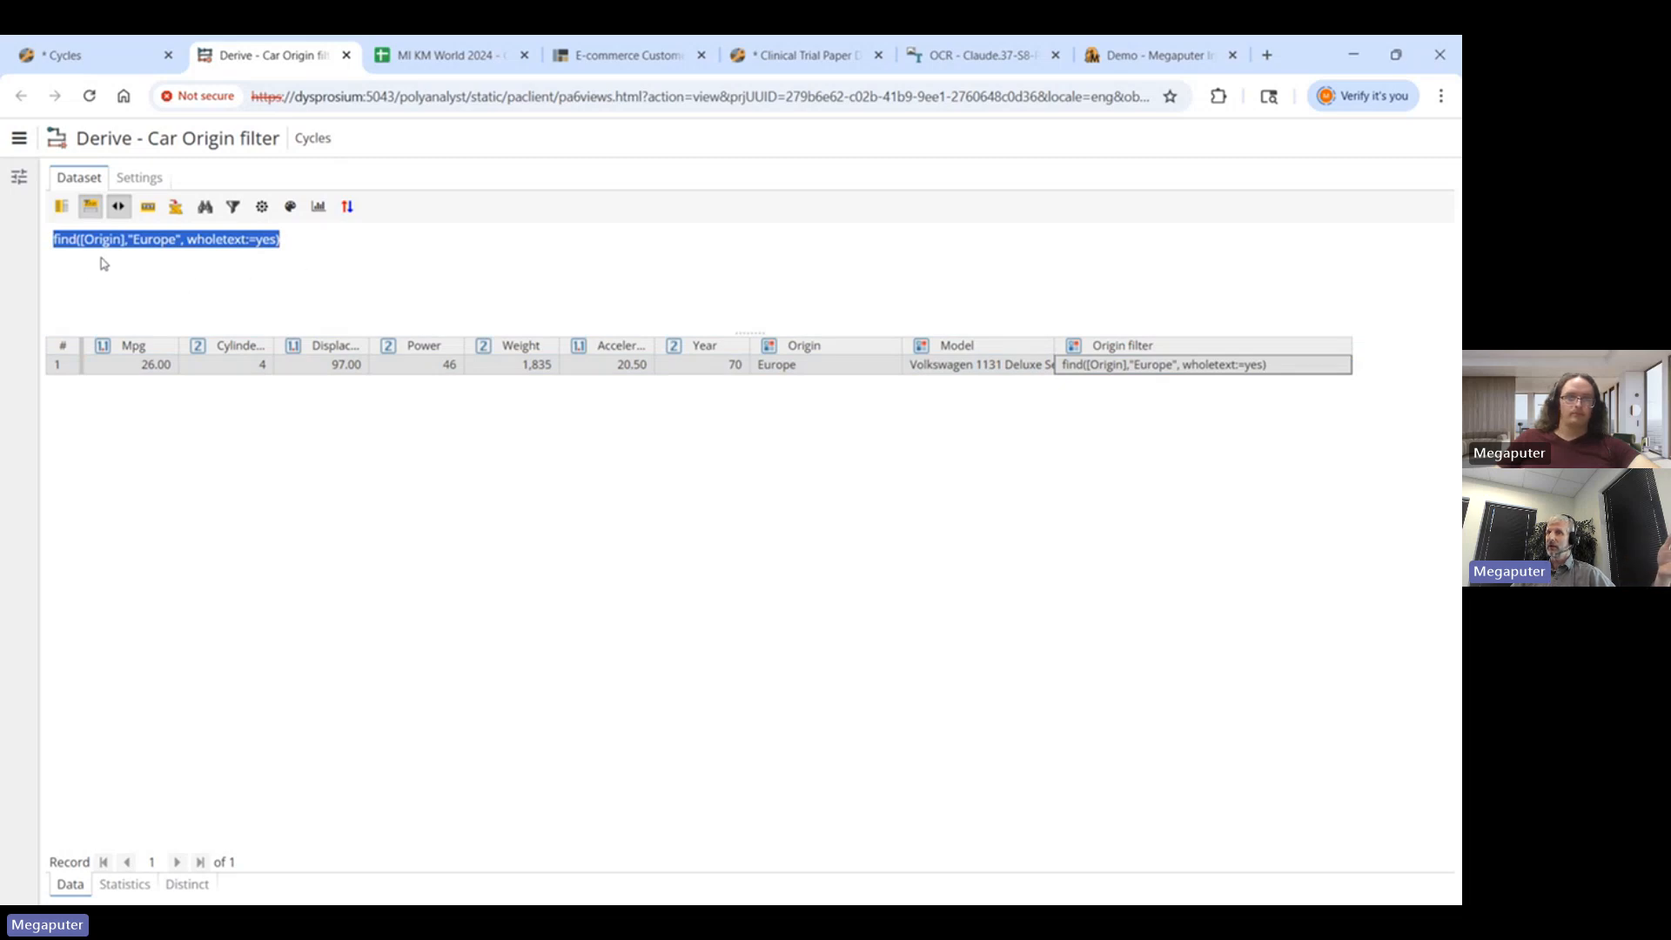
click(172, 270)
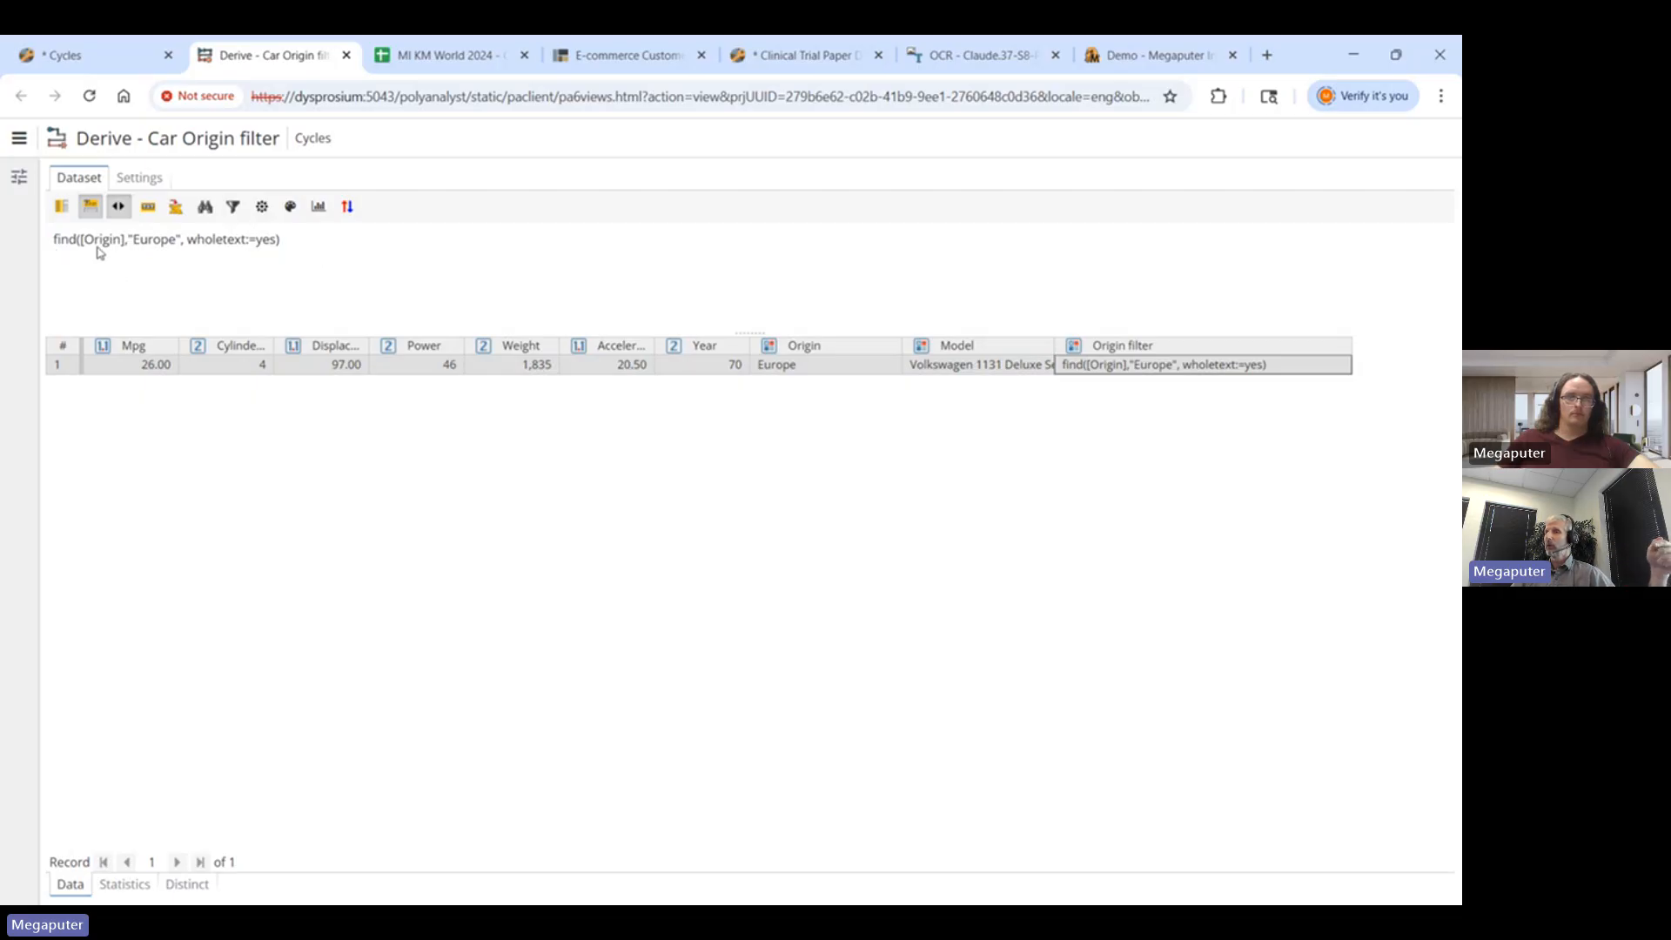
drag(136, 239, 177, 239)
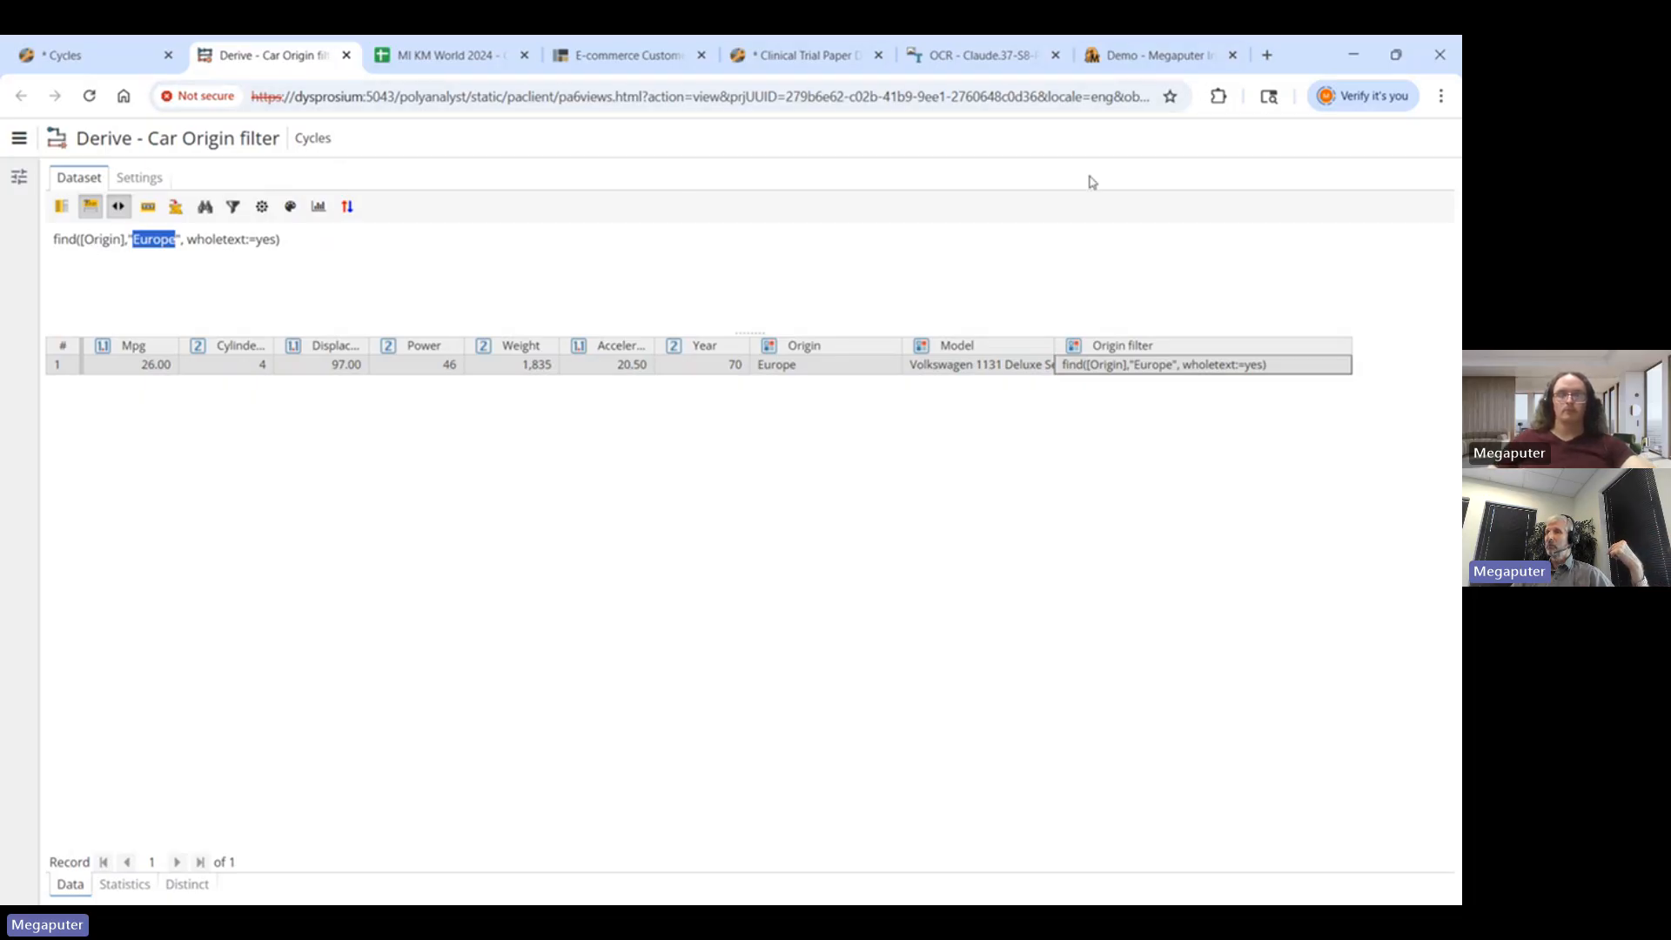
click(347, 54)
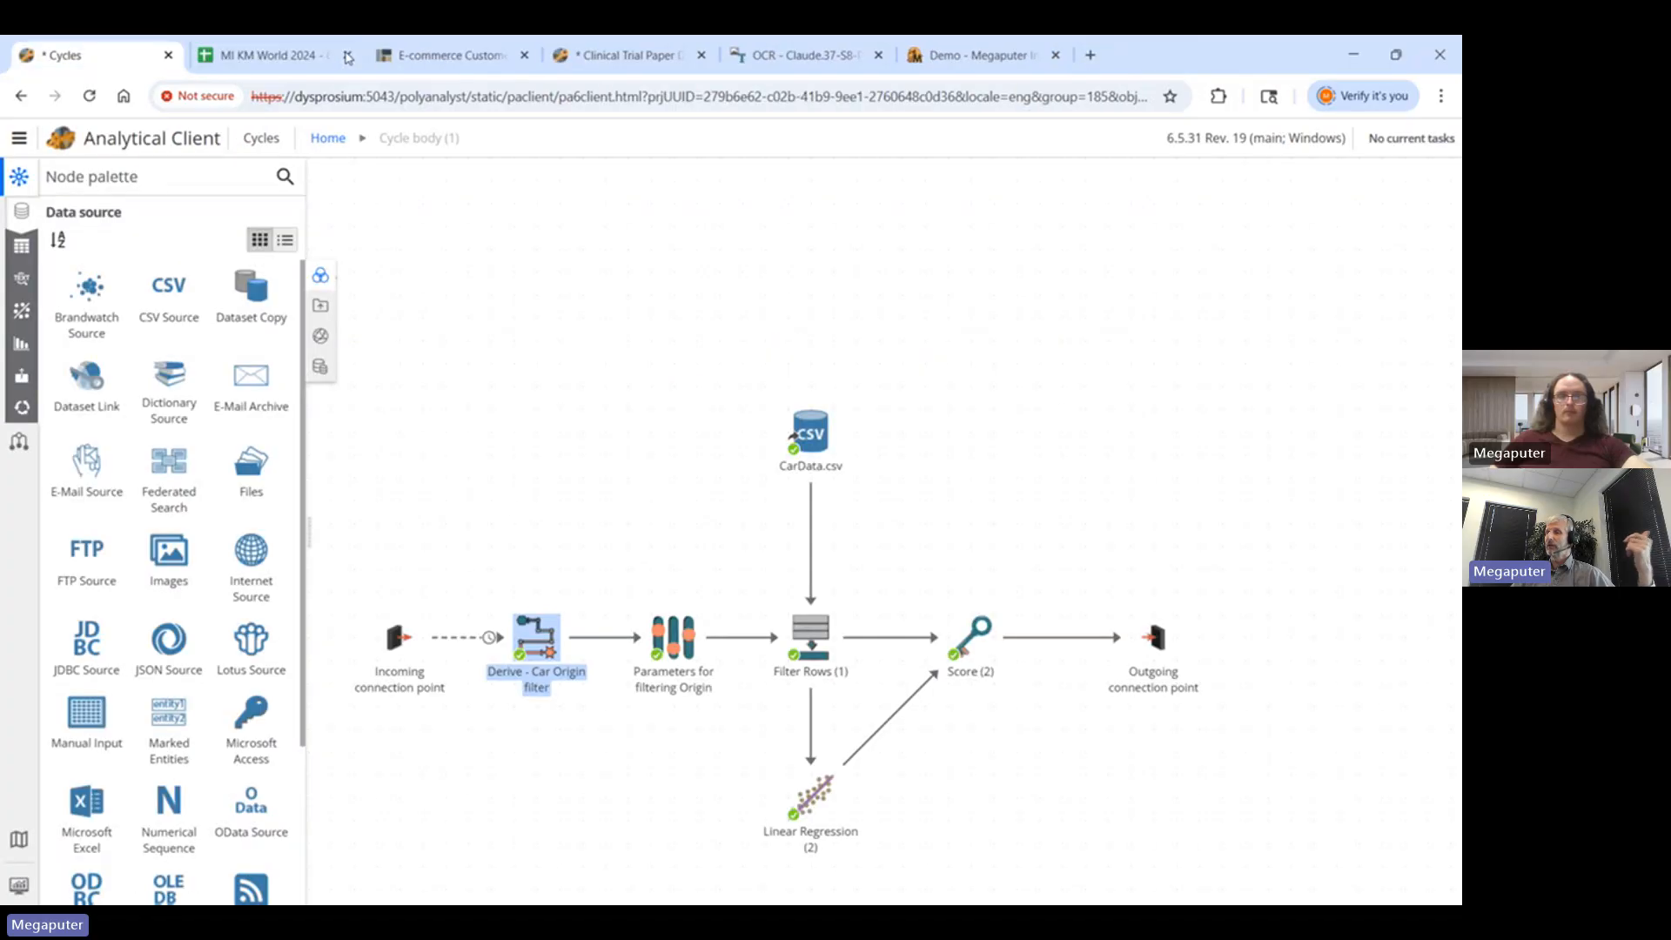
mouse_move(823, 632)
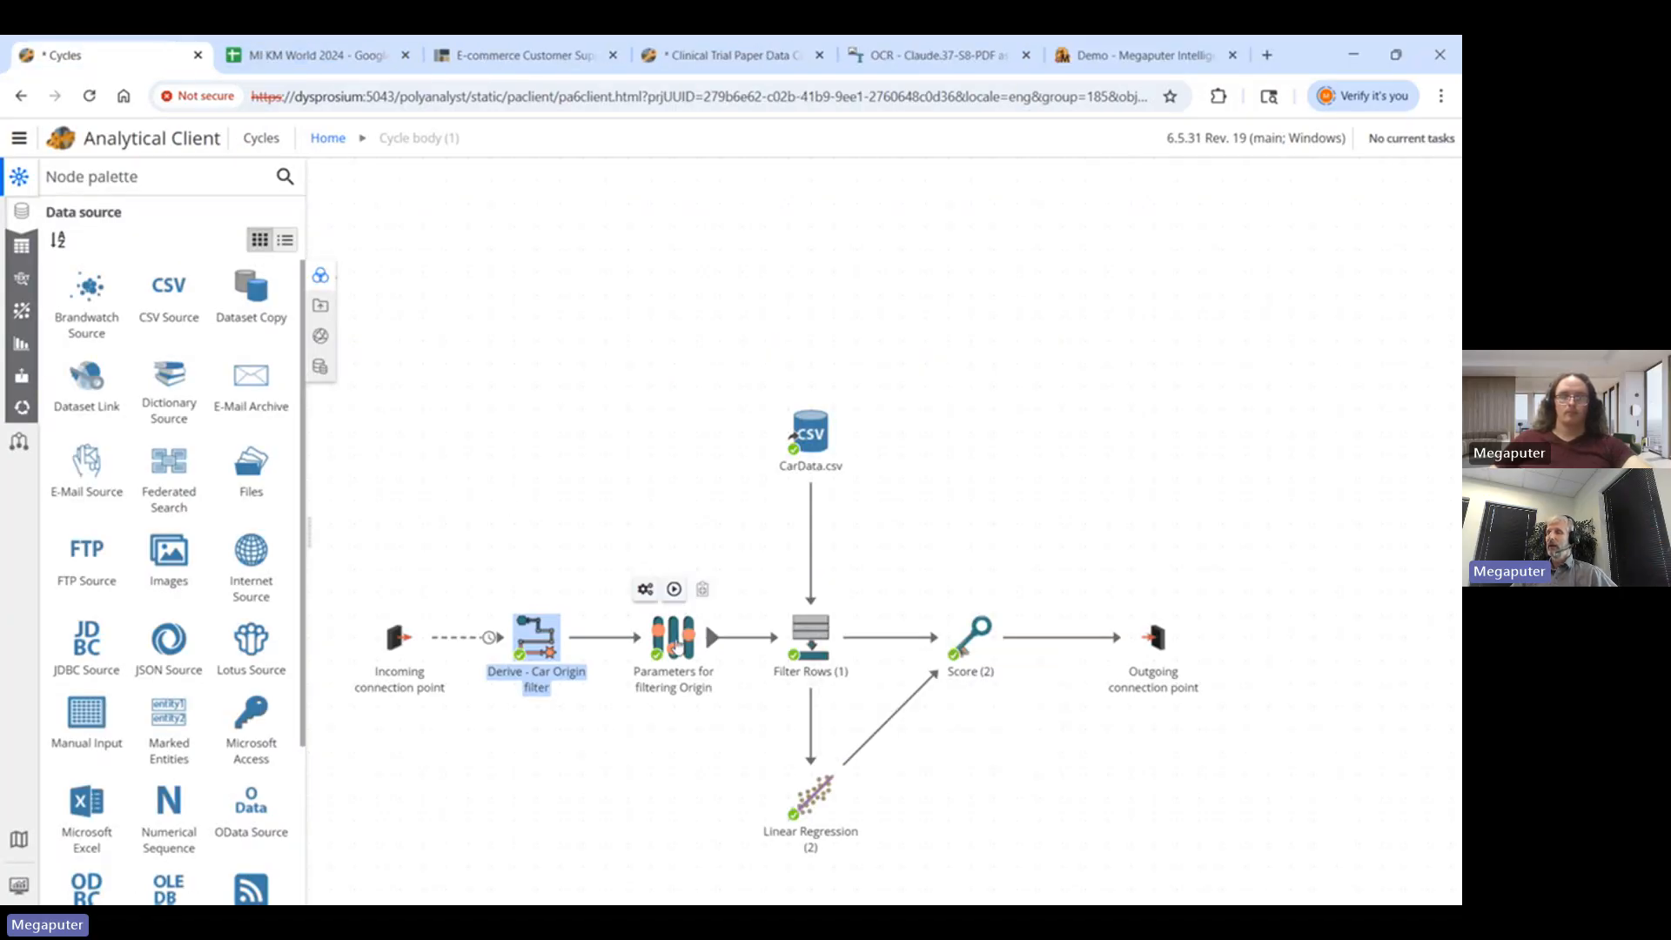
right_click(673, 644)
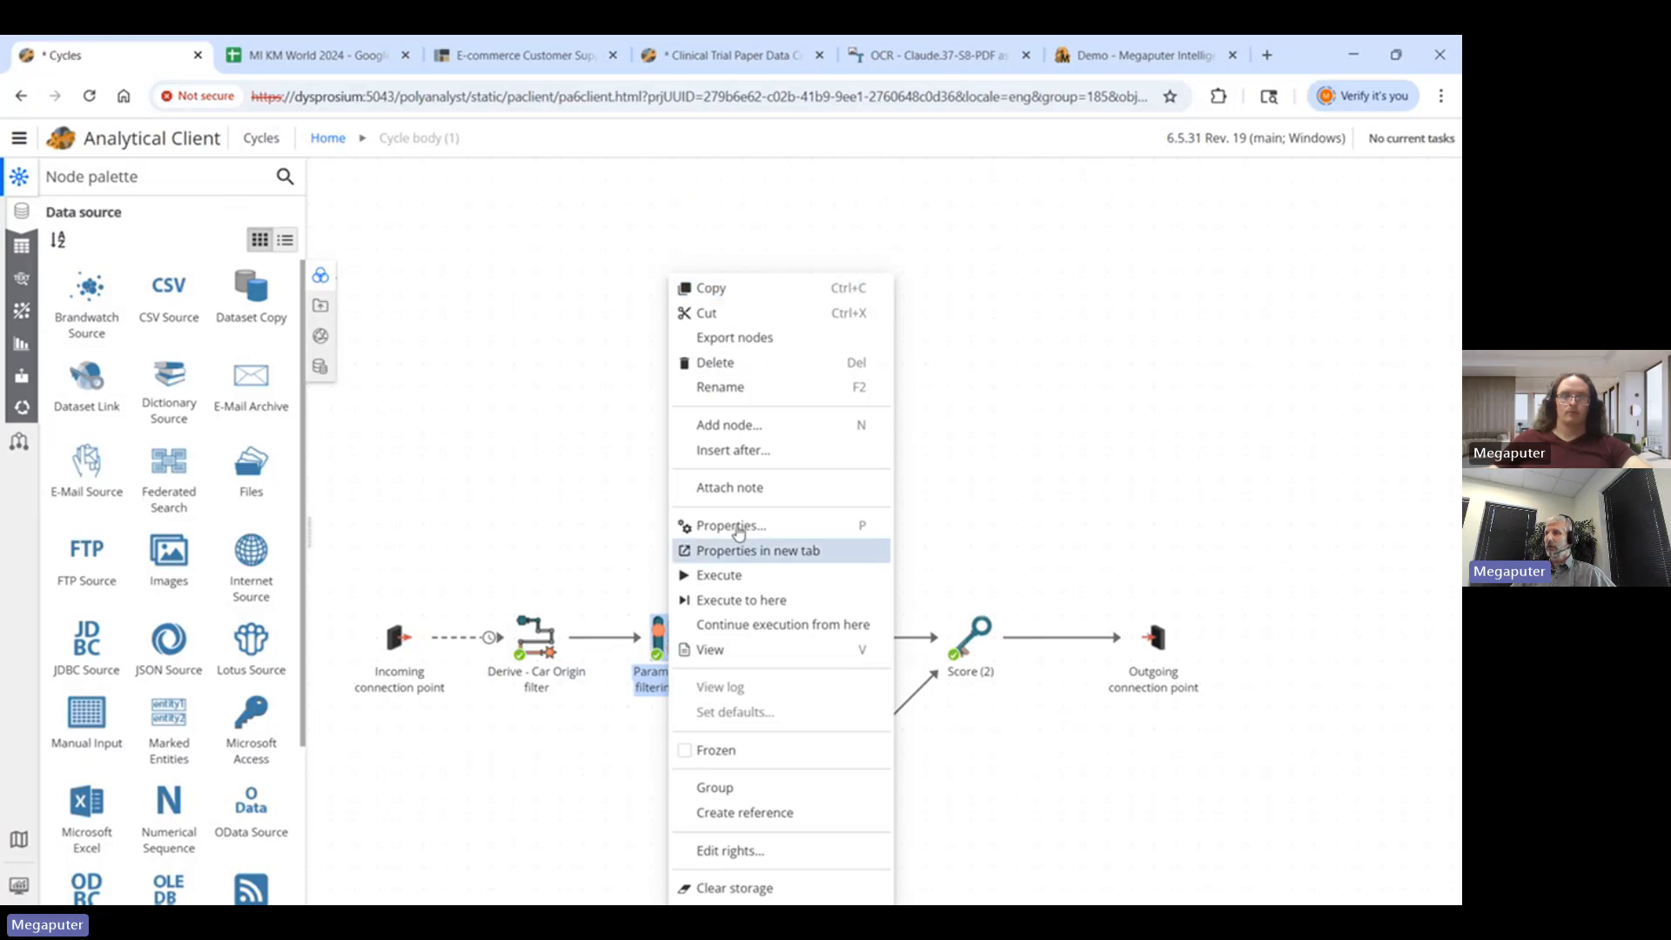
click(741, 523)
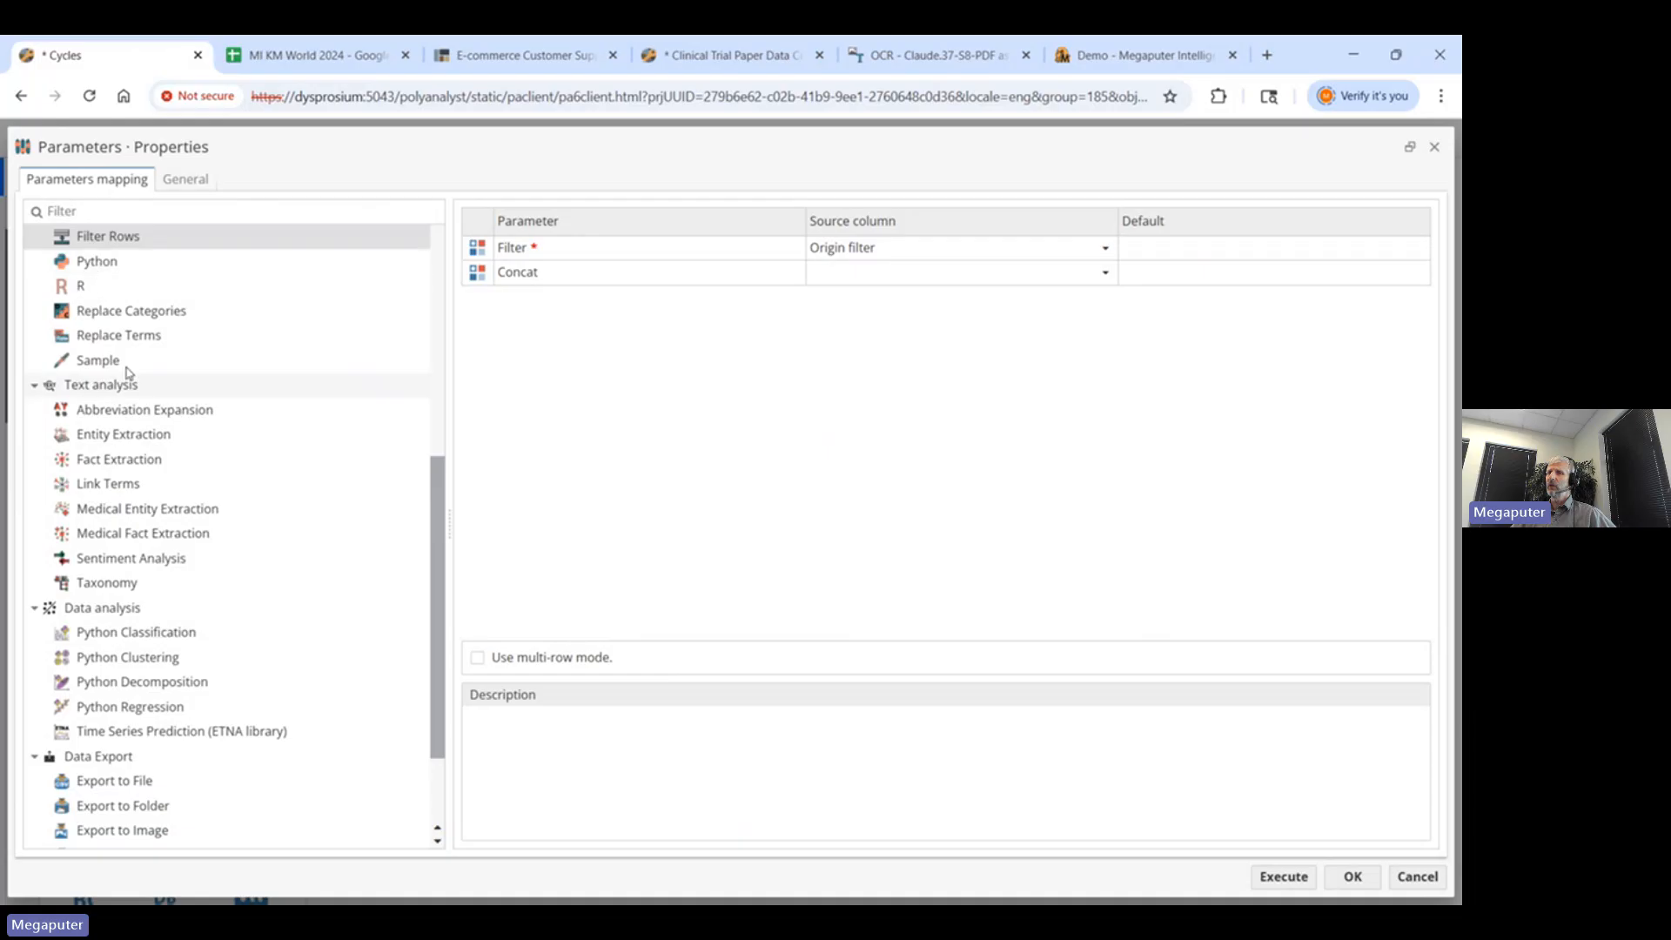
click(130, 314)
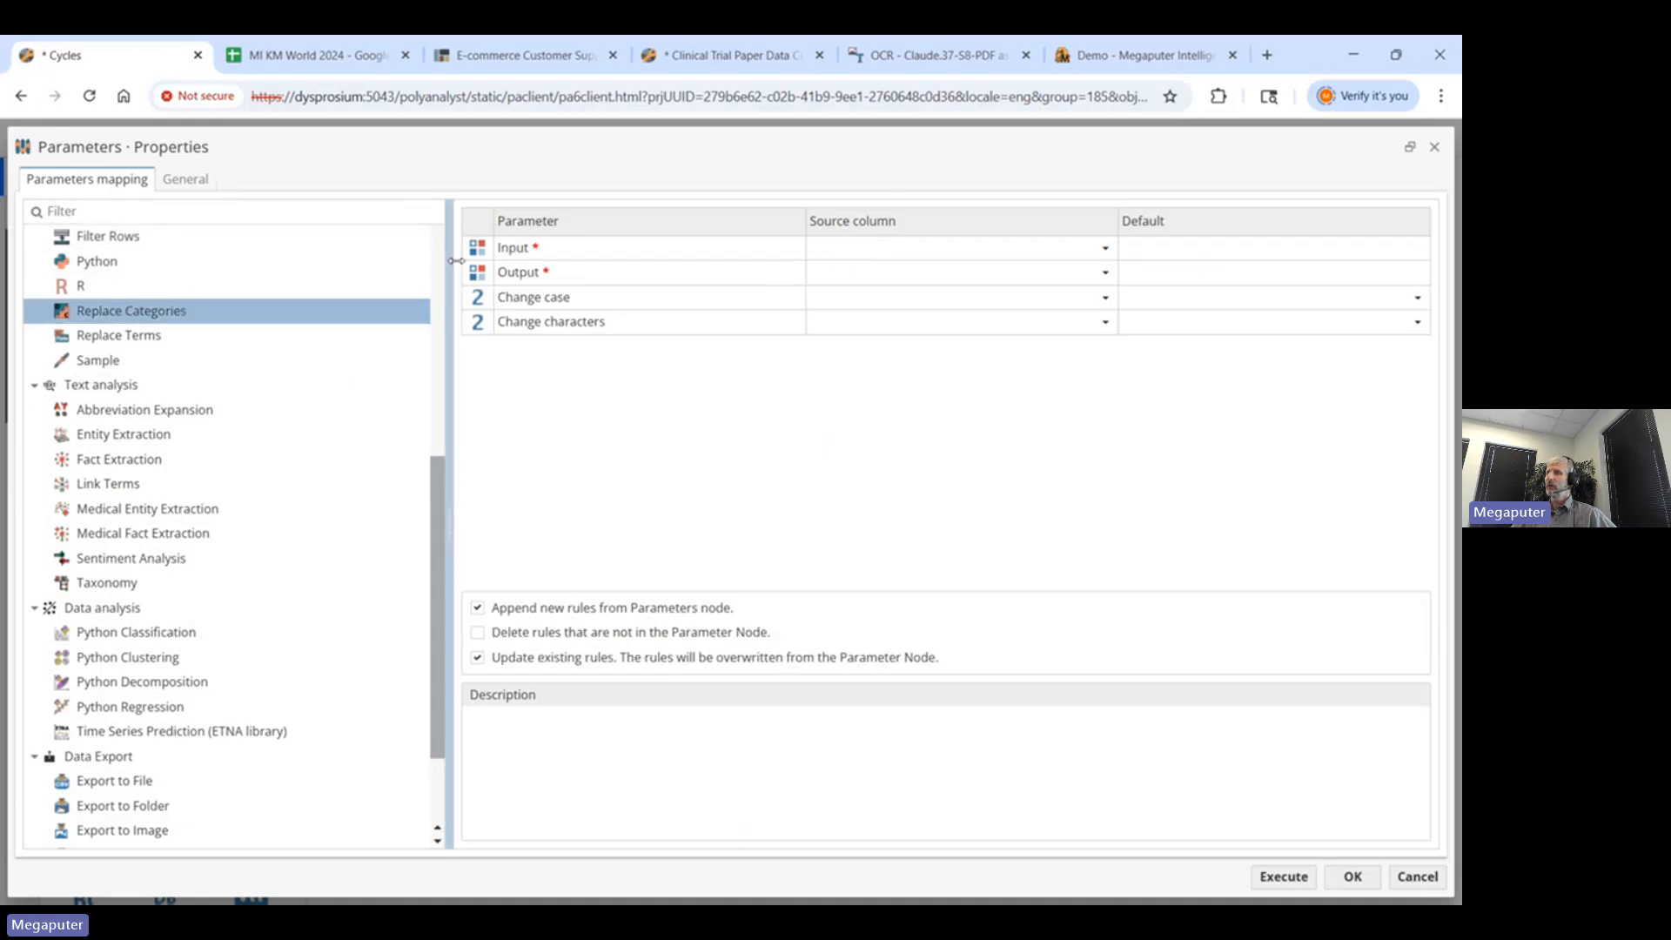
click(139, 242)
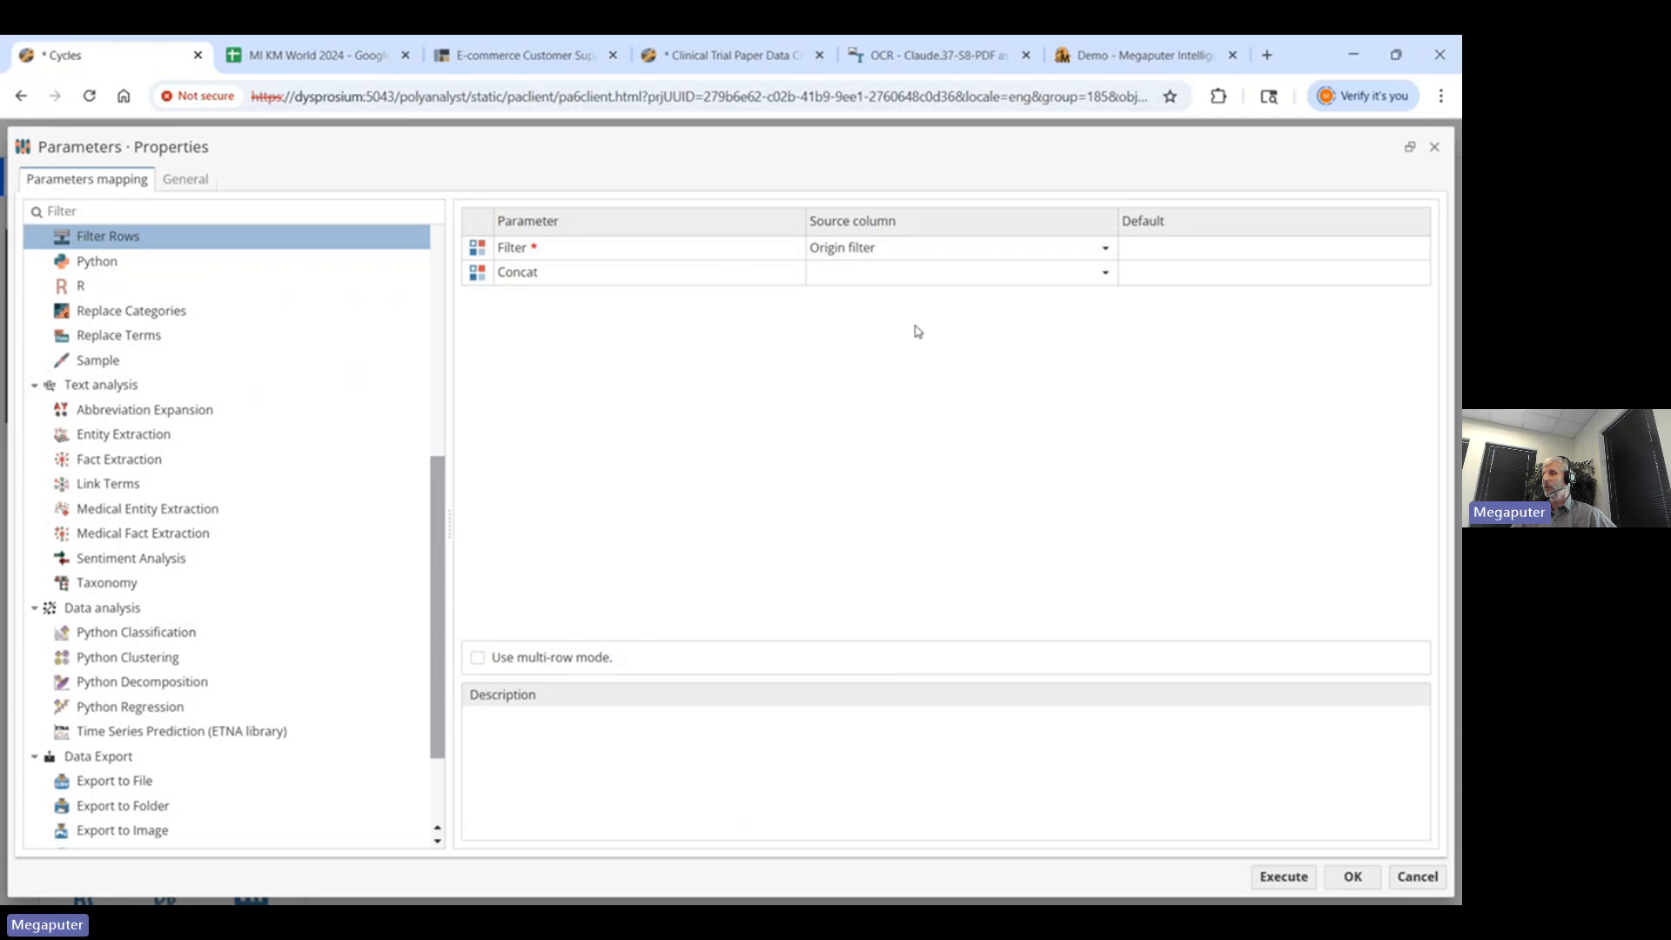
click(1417, 876)
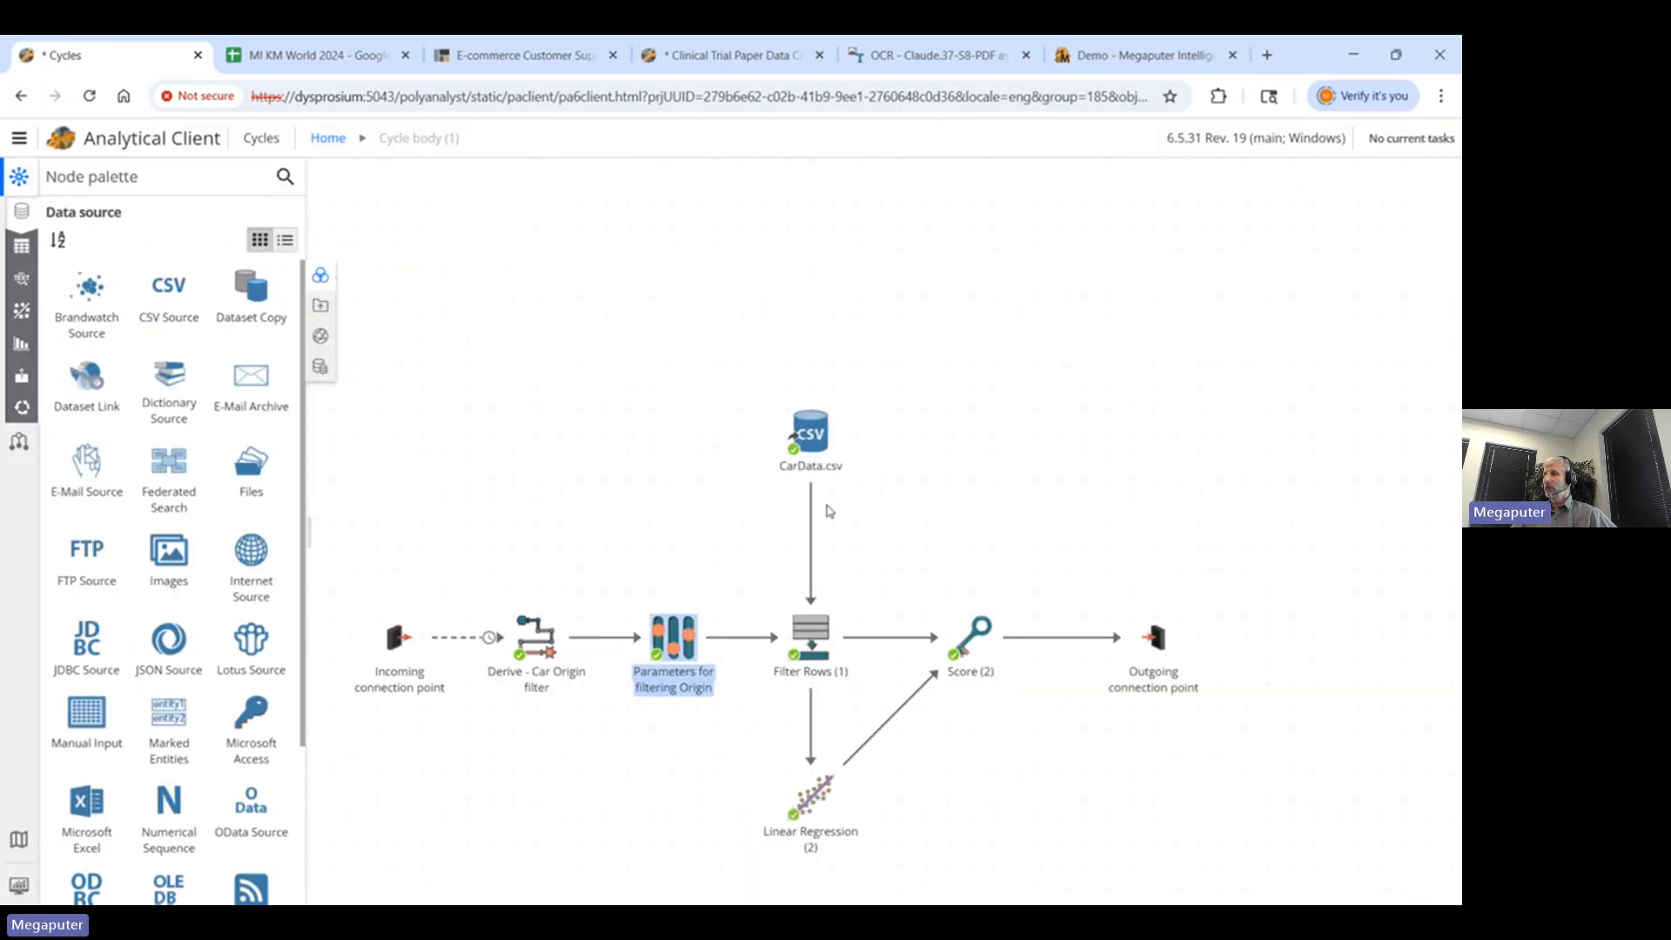
- Review the Filter Rows expression find([Origin],"Europe", wholetext:=yes) and close its properties
click(804, 435)
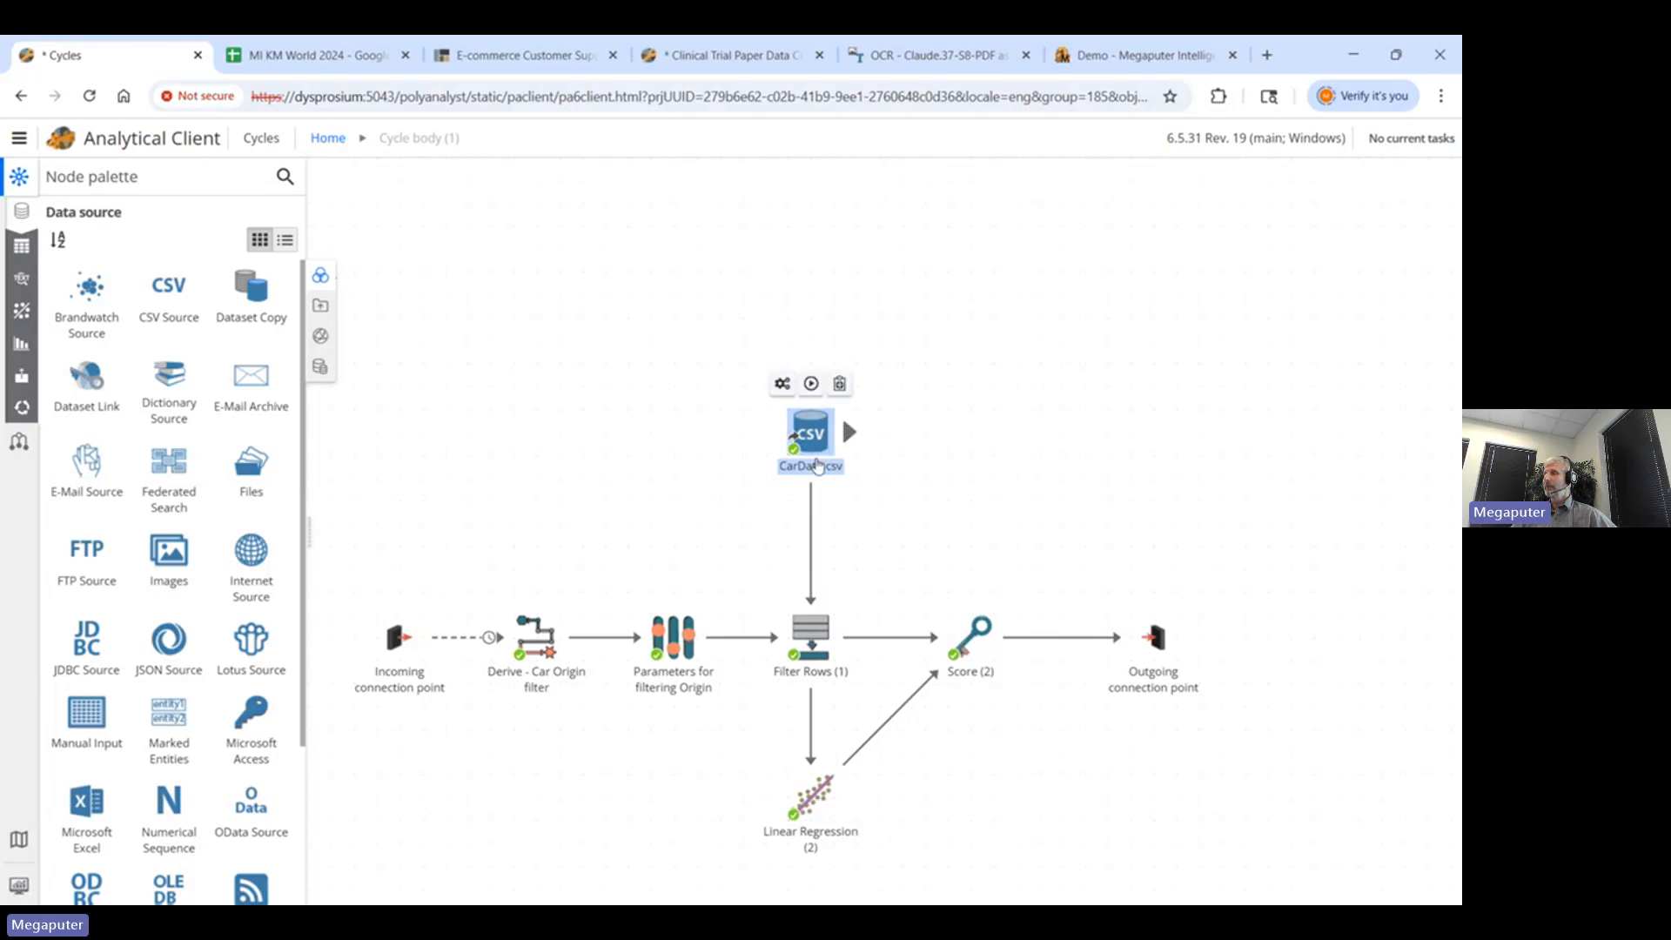
right_click(808, 651)
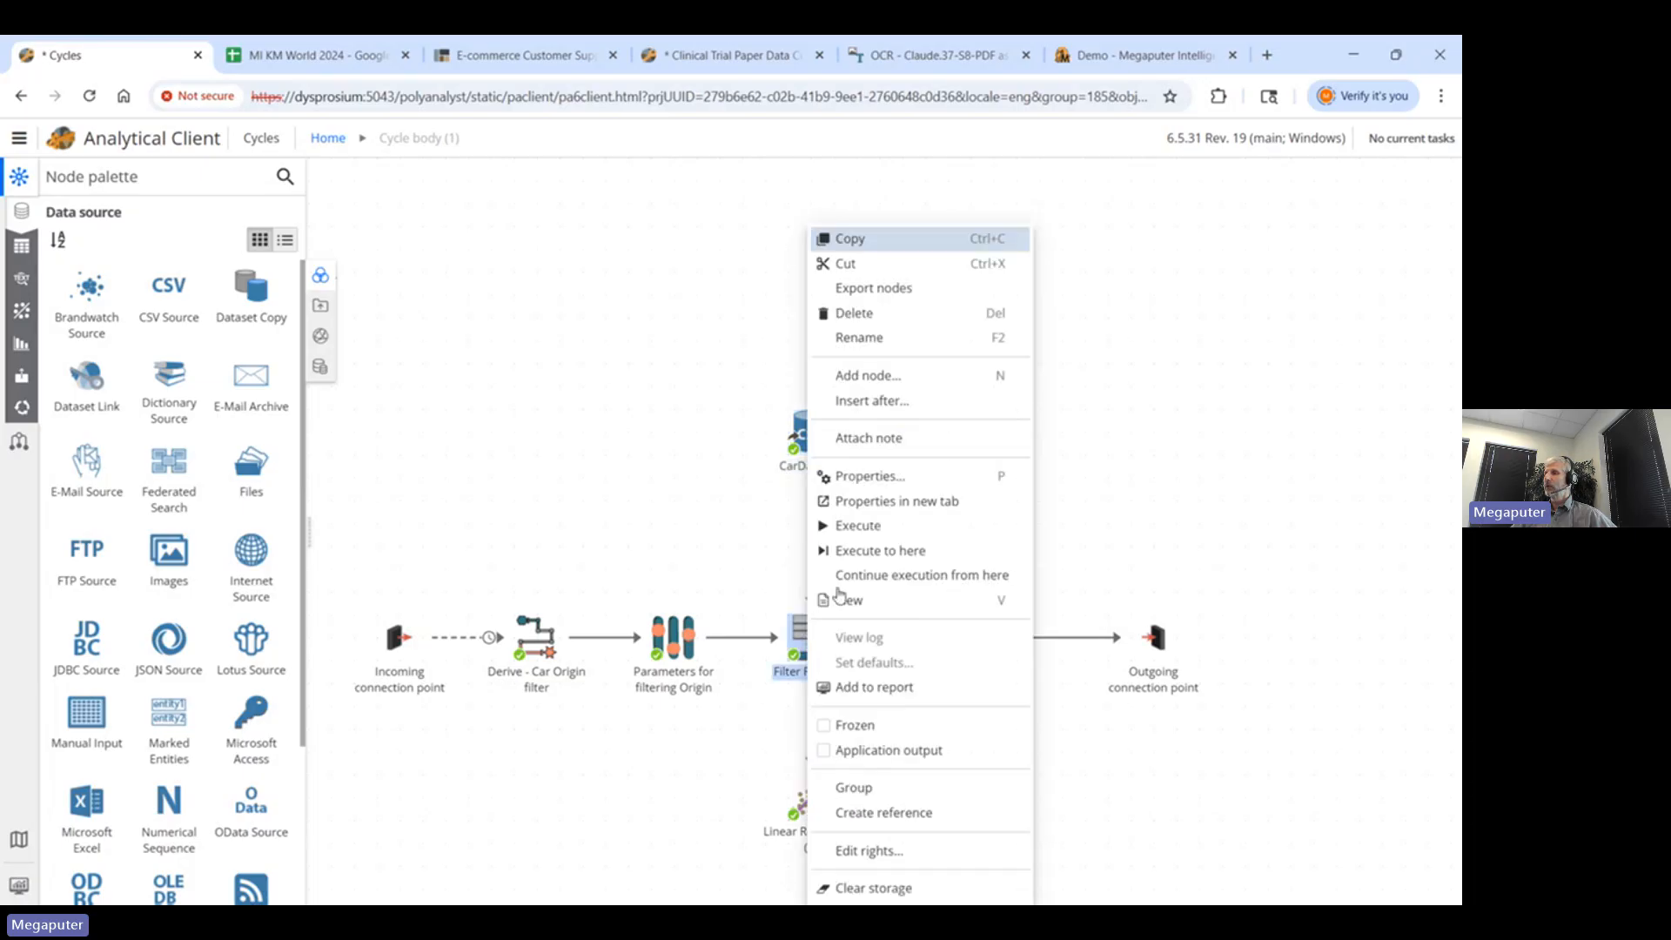
click(873, 479)
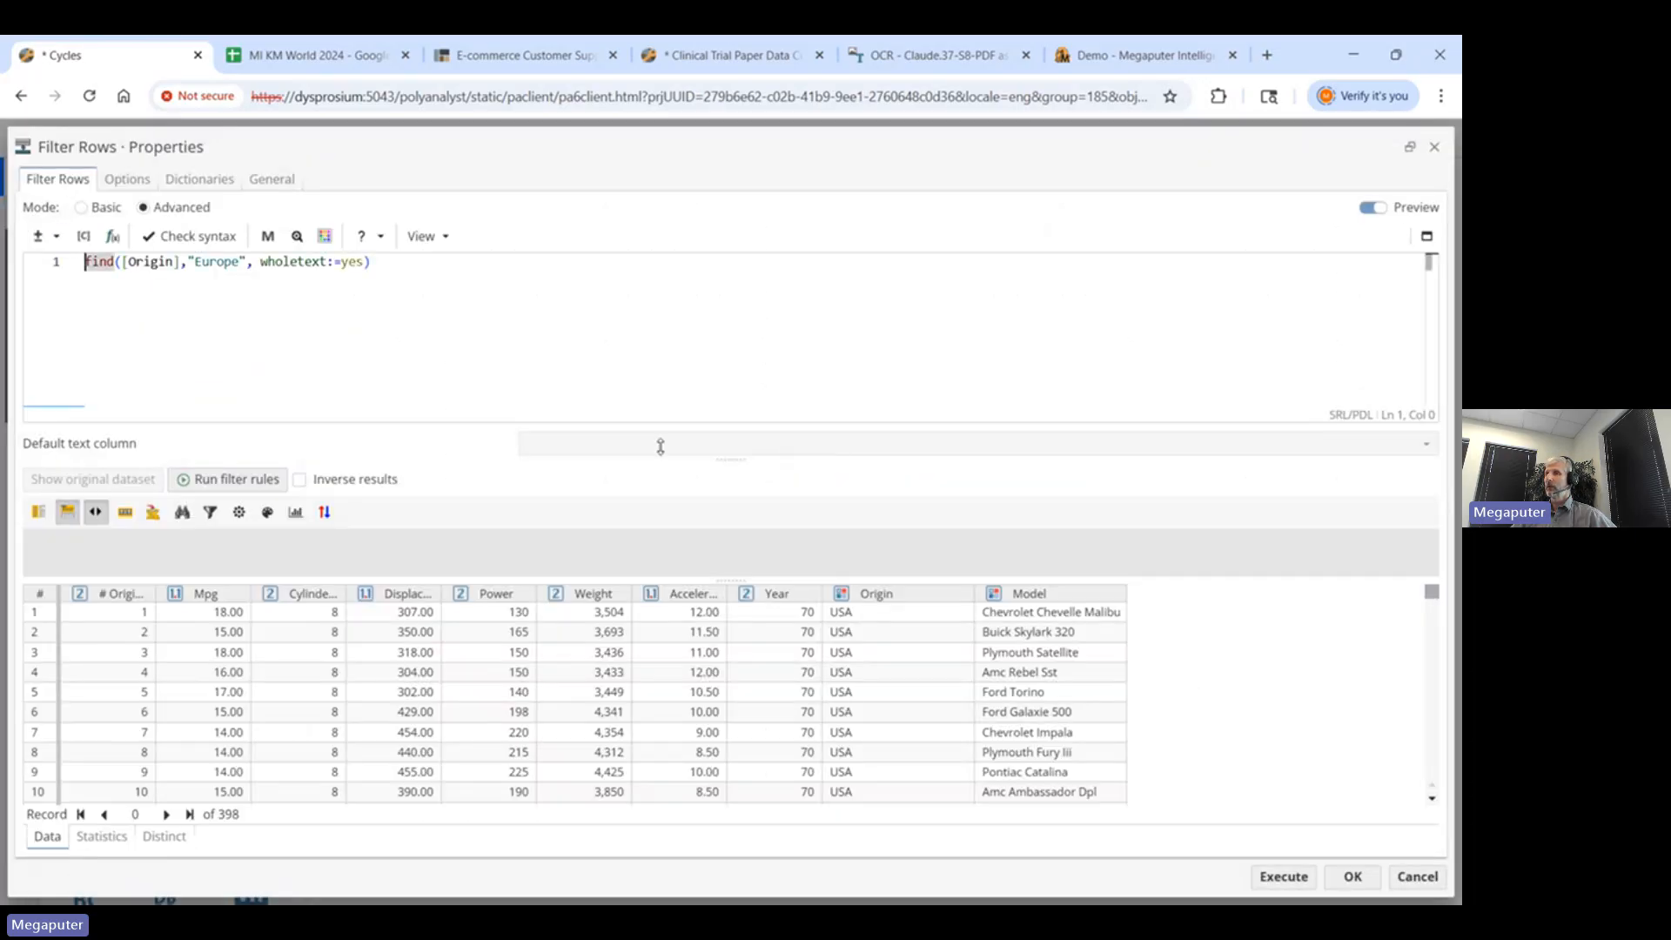
drag(375, 262, 53, 263)
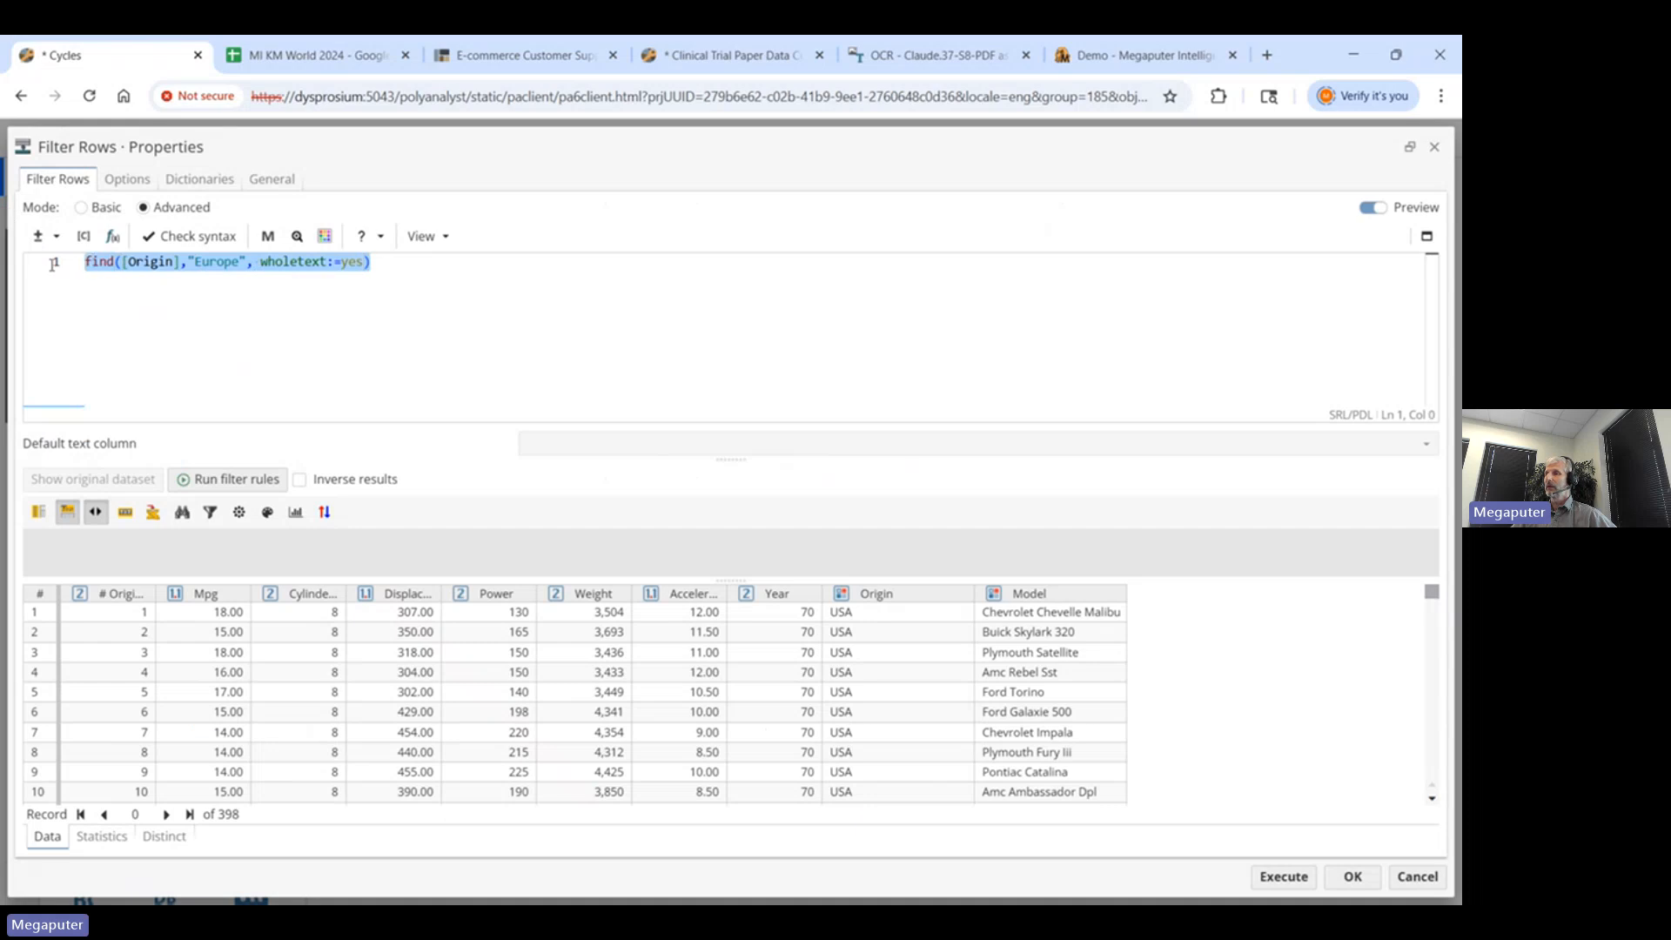
click(1417, 877)
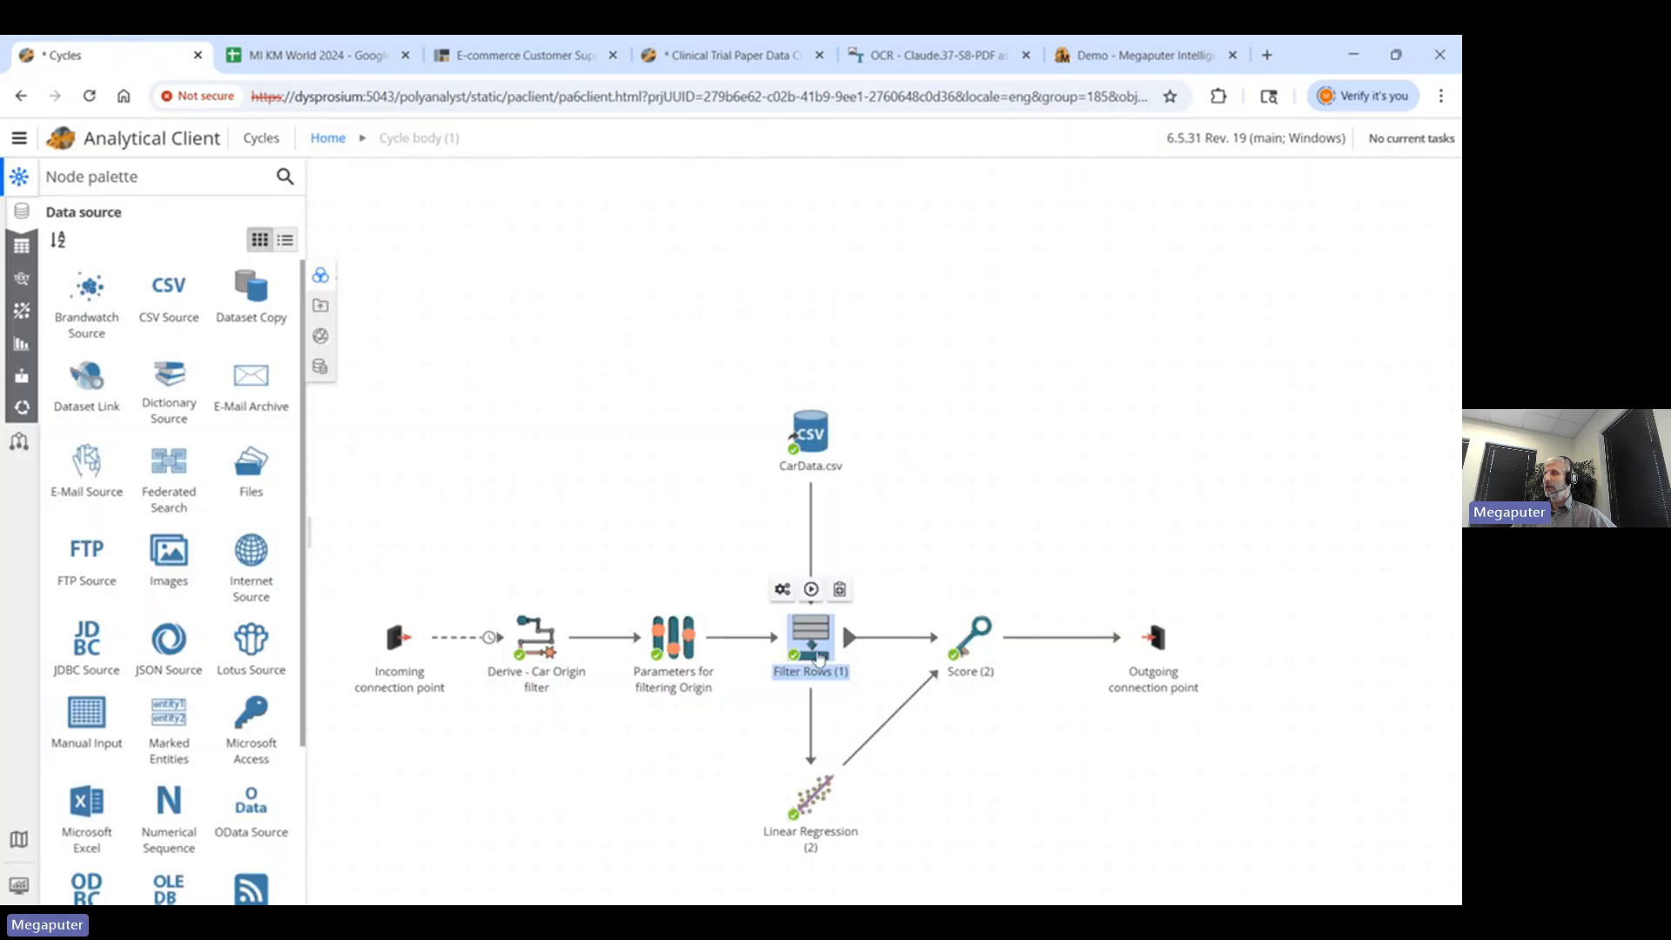
mouse_move(818, 659)
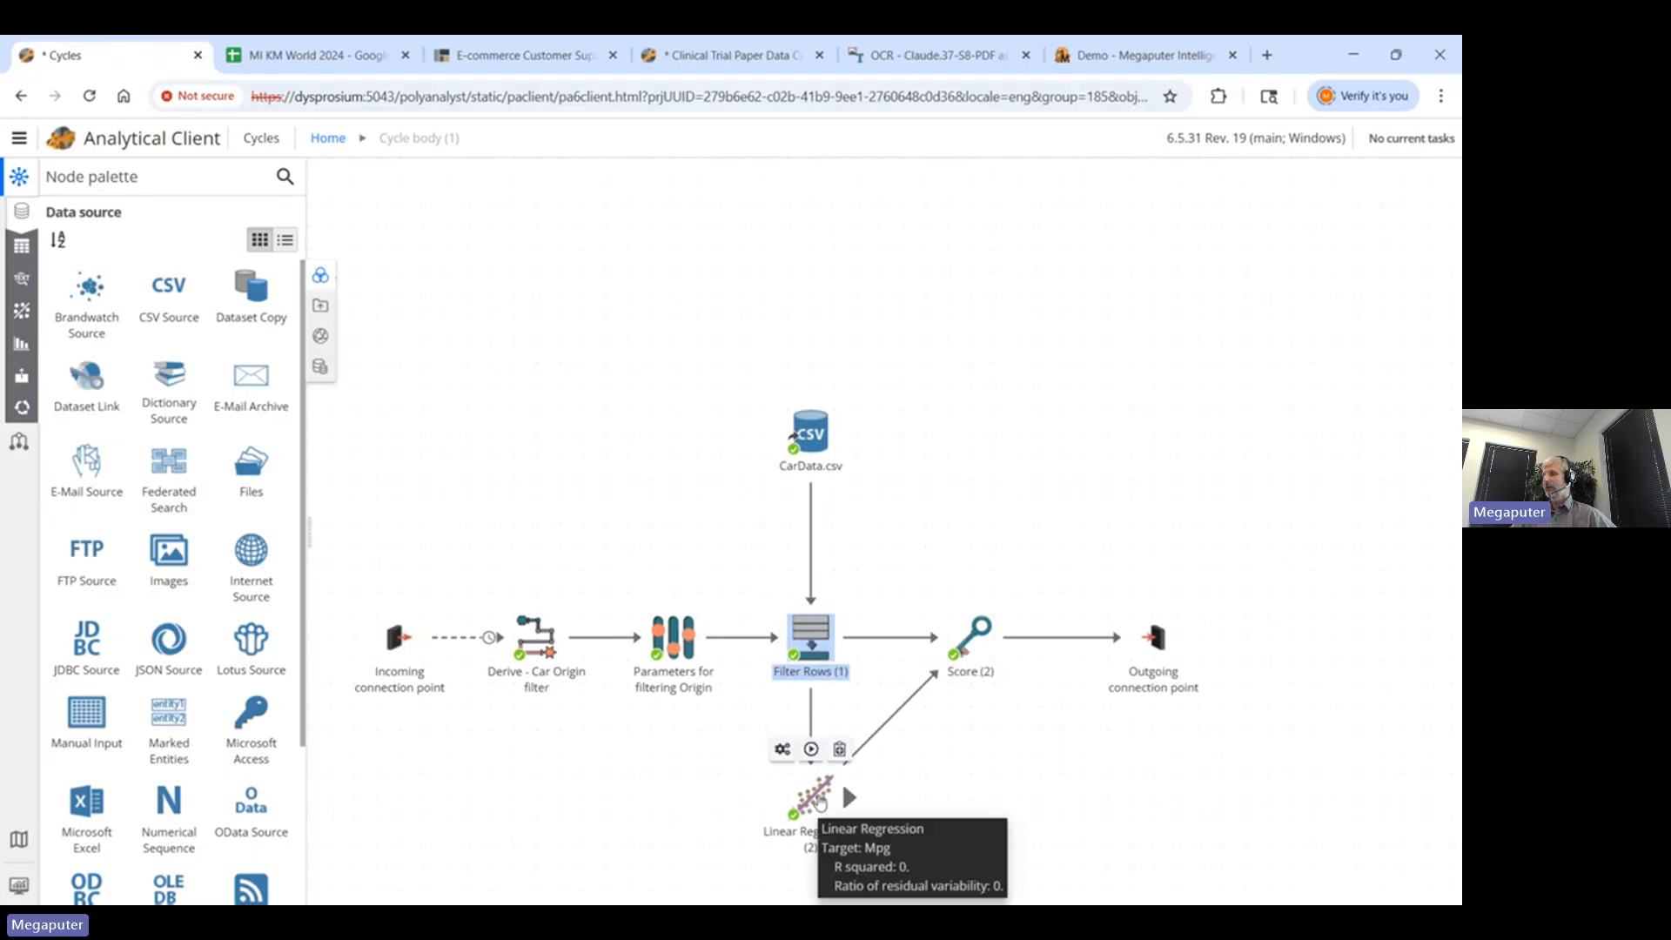
right_click(818, 798)
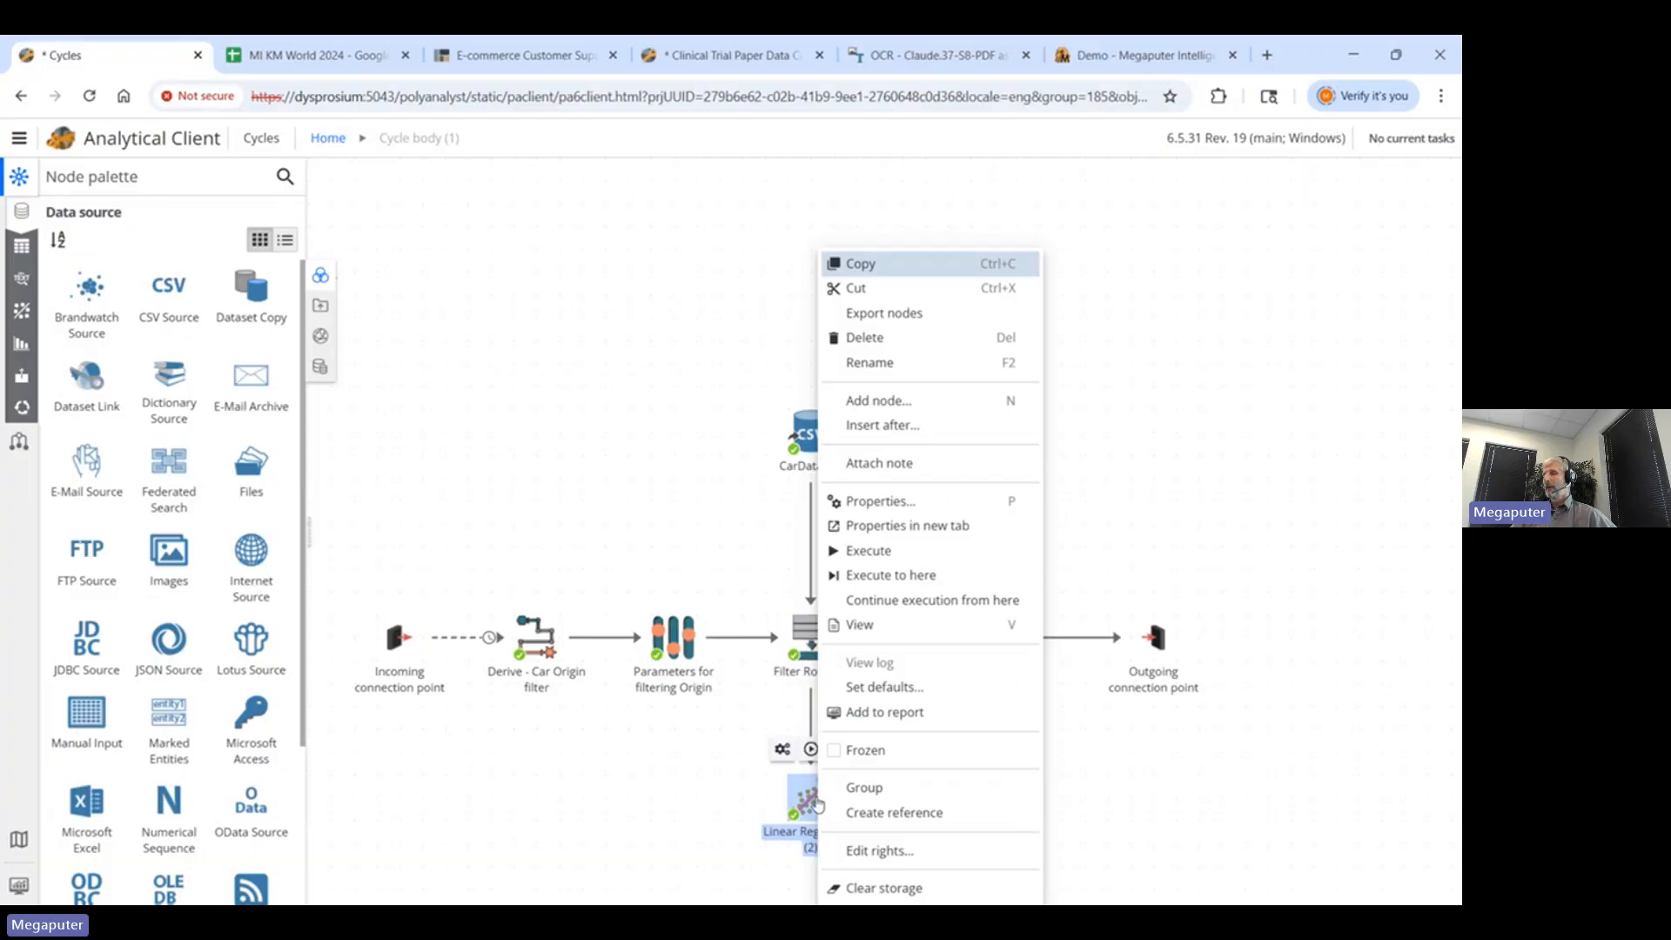
click(881, 503)
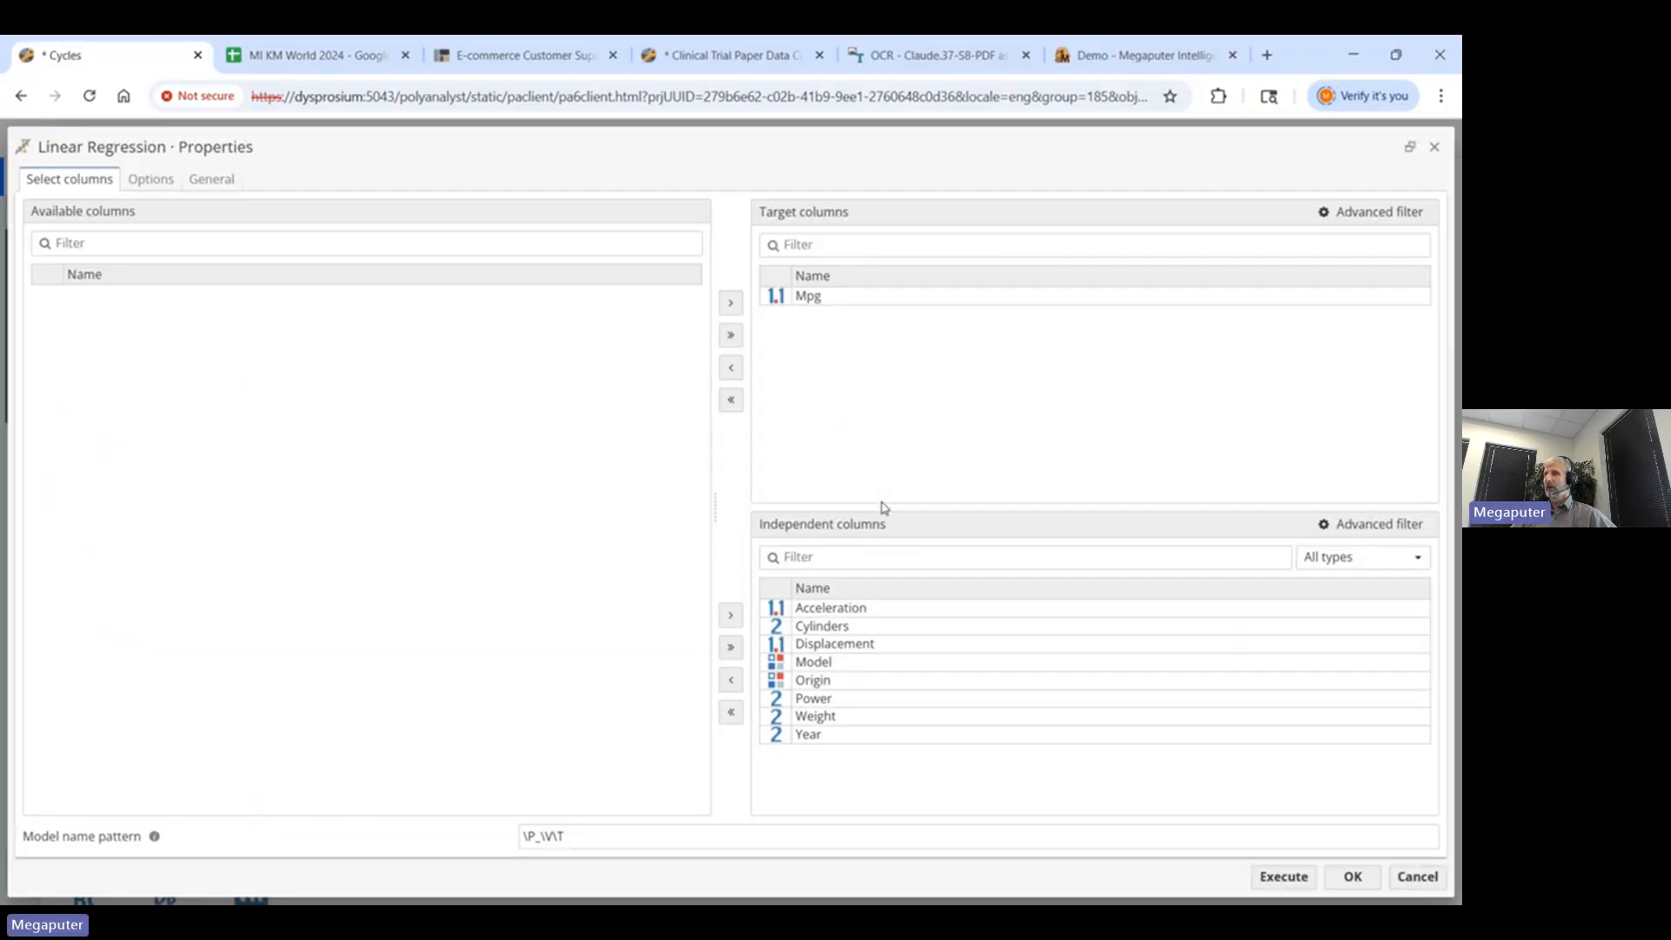
click(835, 297)
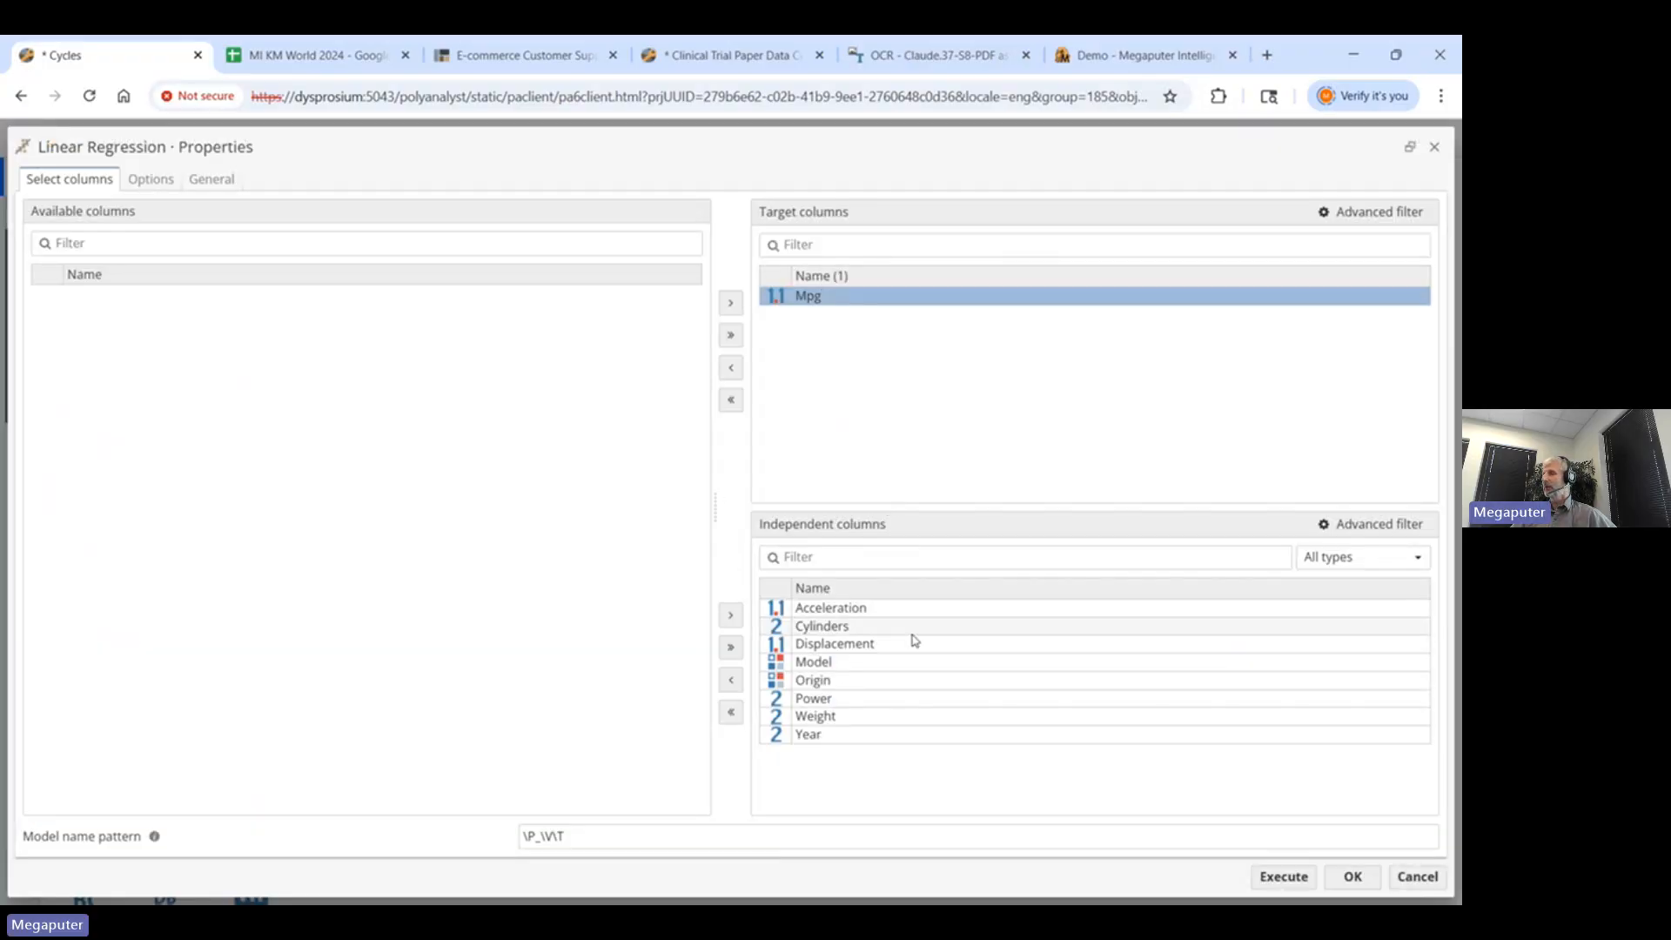
click(1418, 876)
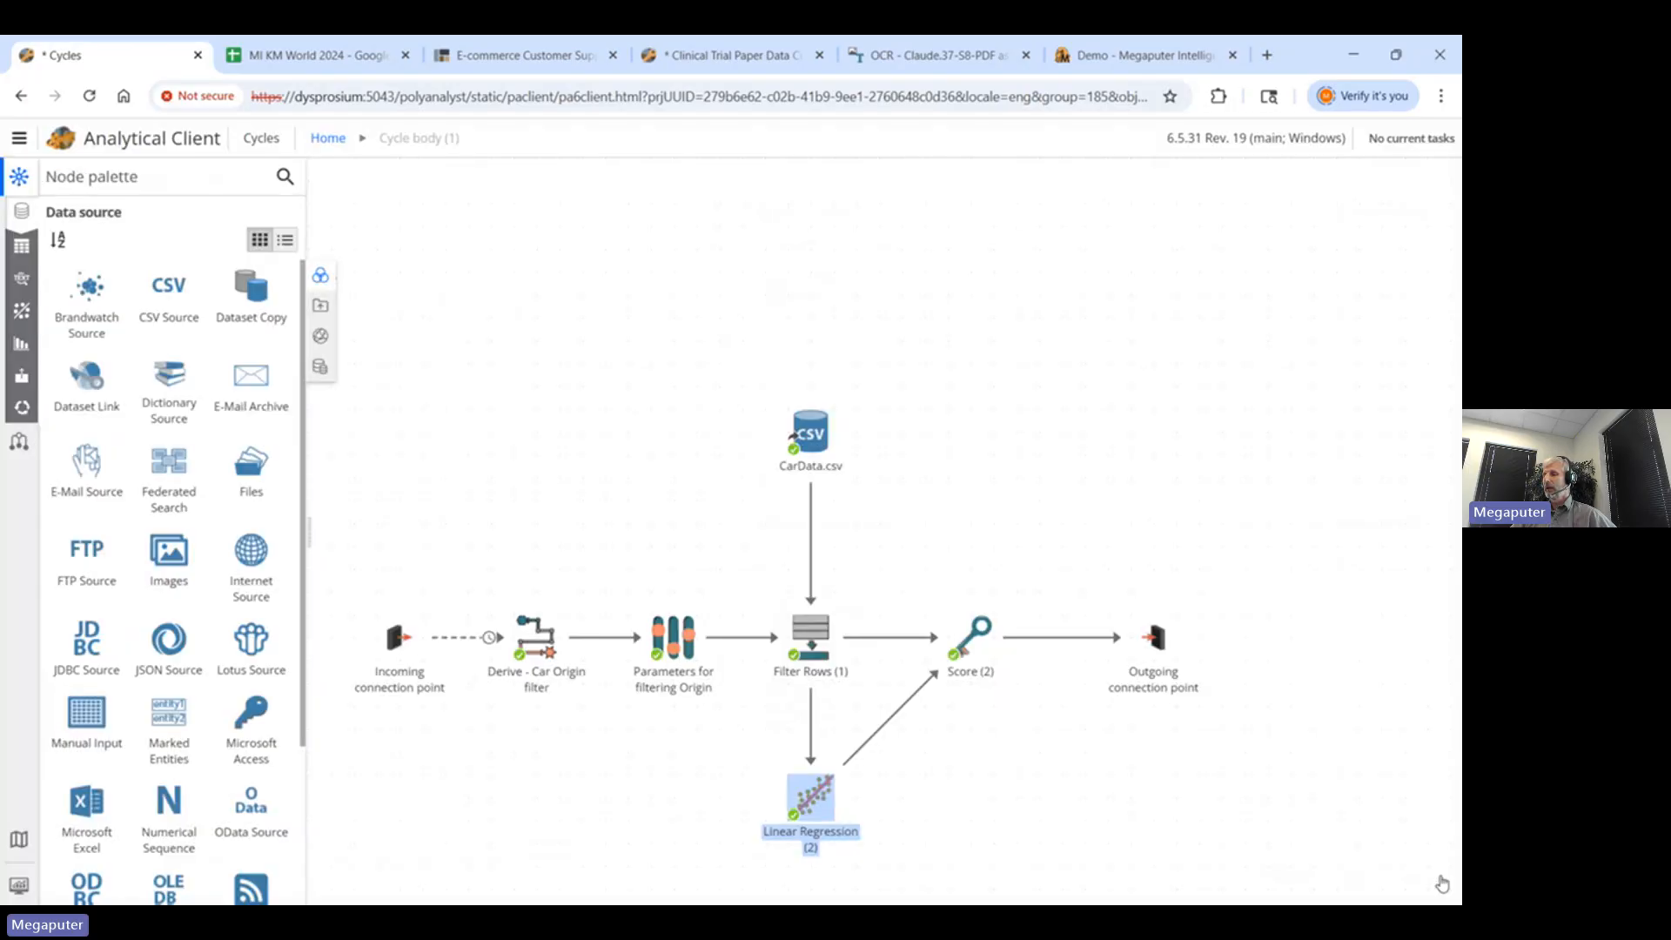
click(842, 782)
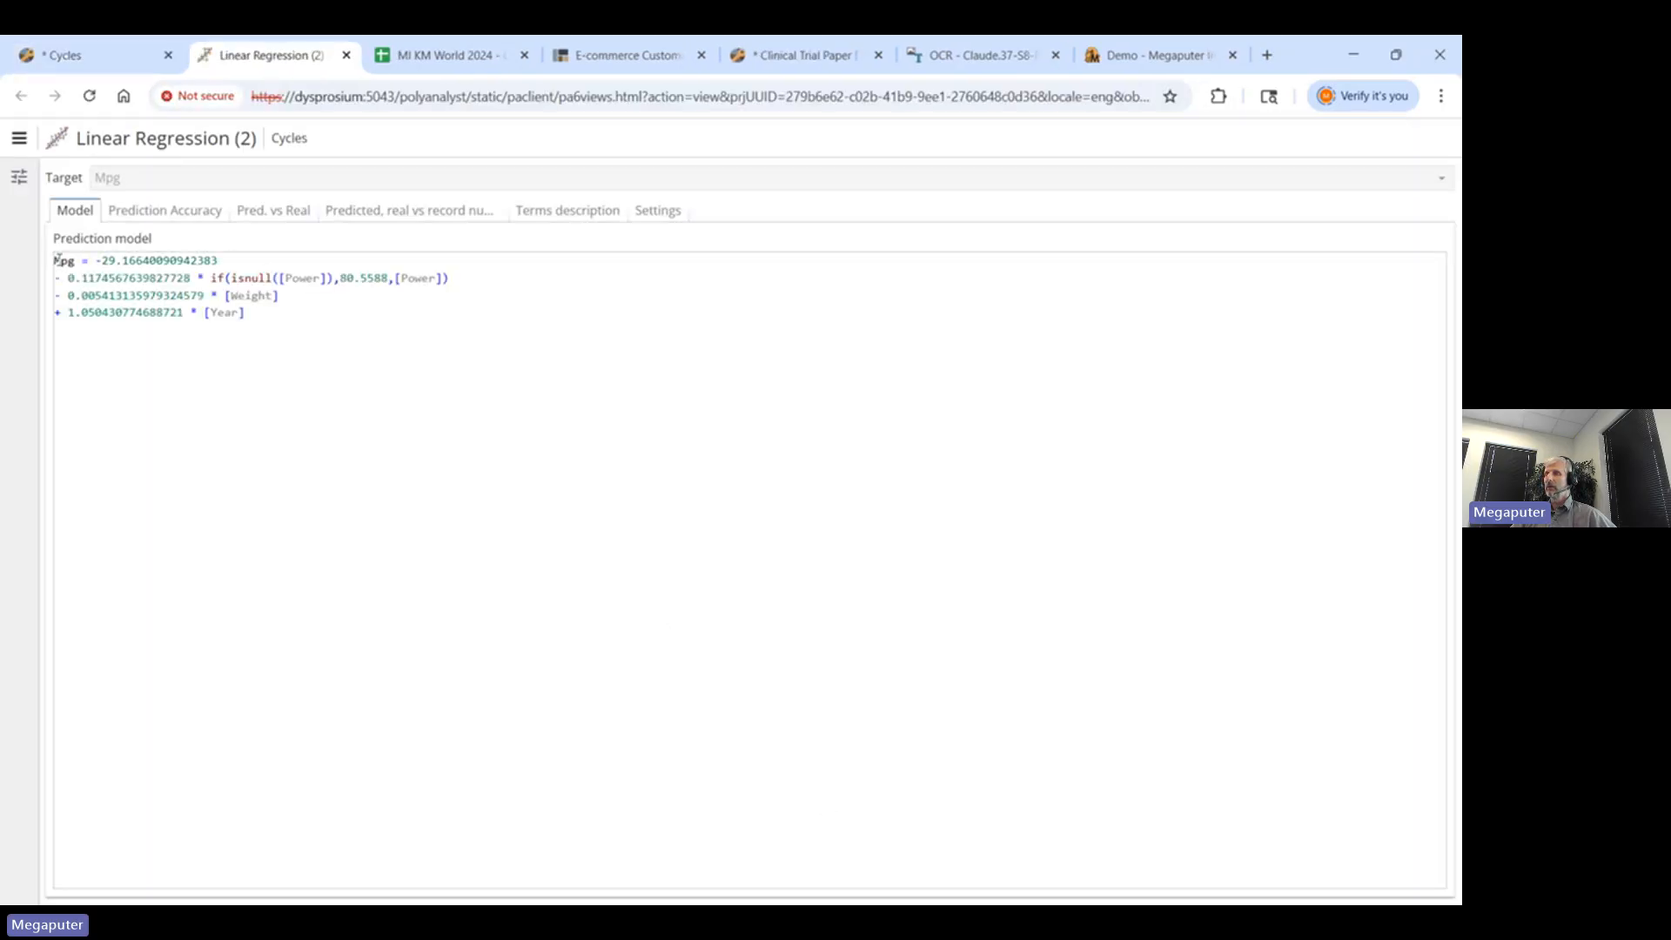
drag(55, 260, 246, 313)
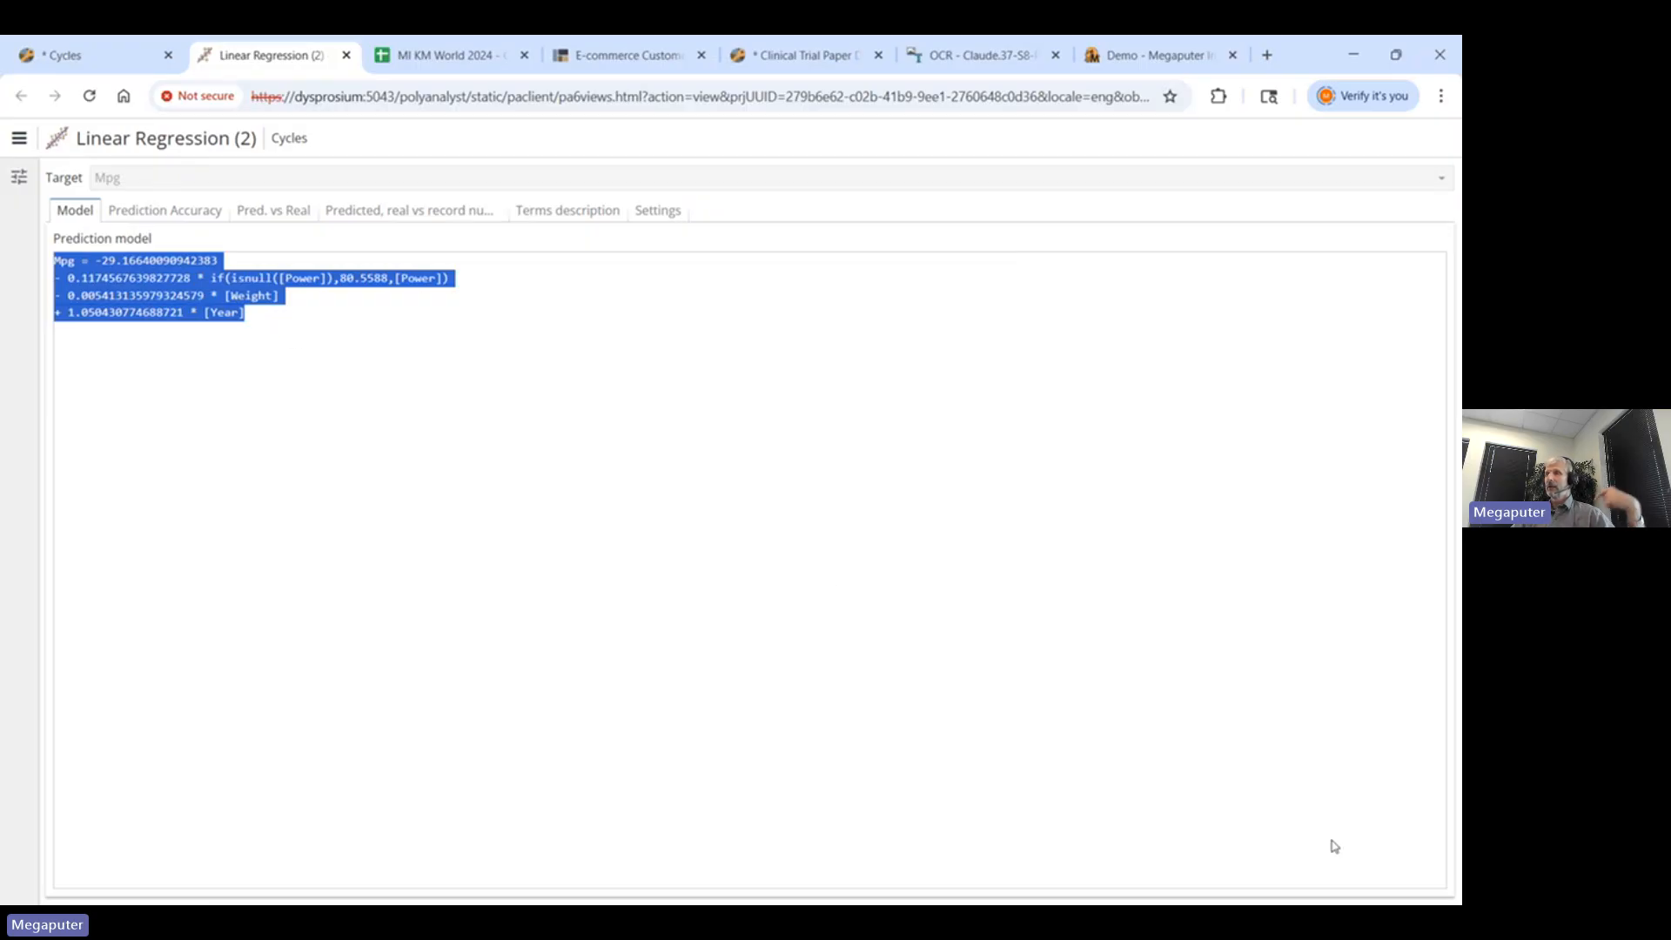
click(346, 55)
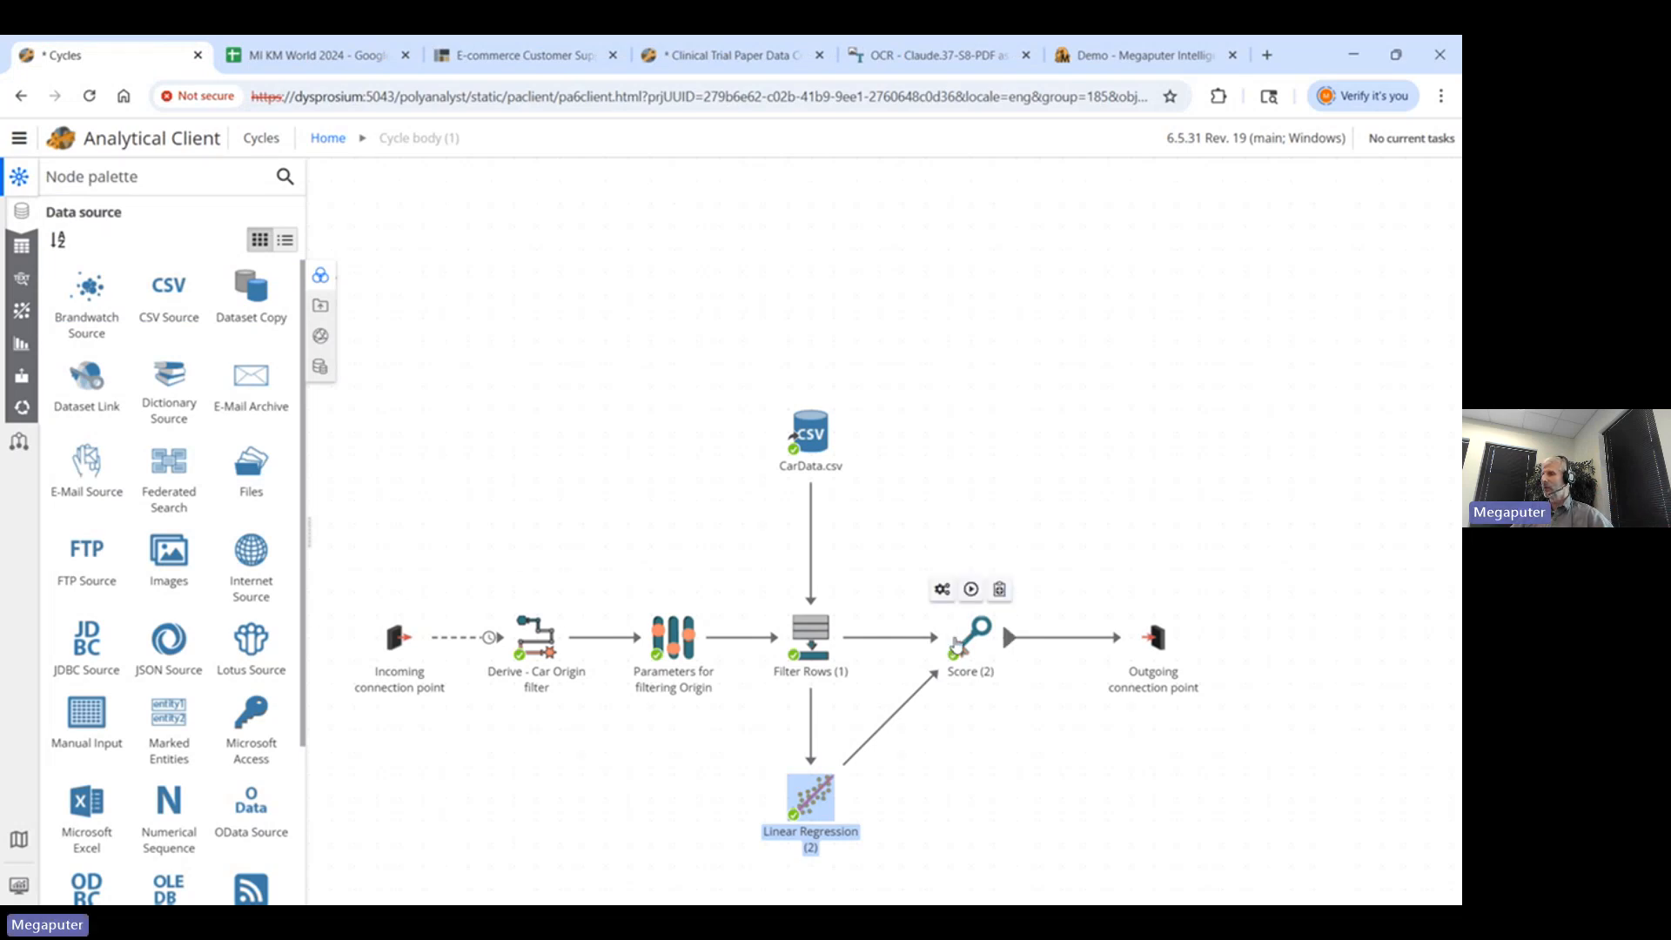
- Go back to the top-level workflow and re-execute from Distinct (1), confirming with Yes
click(975, 644)
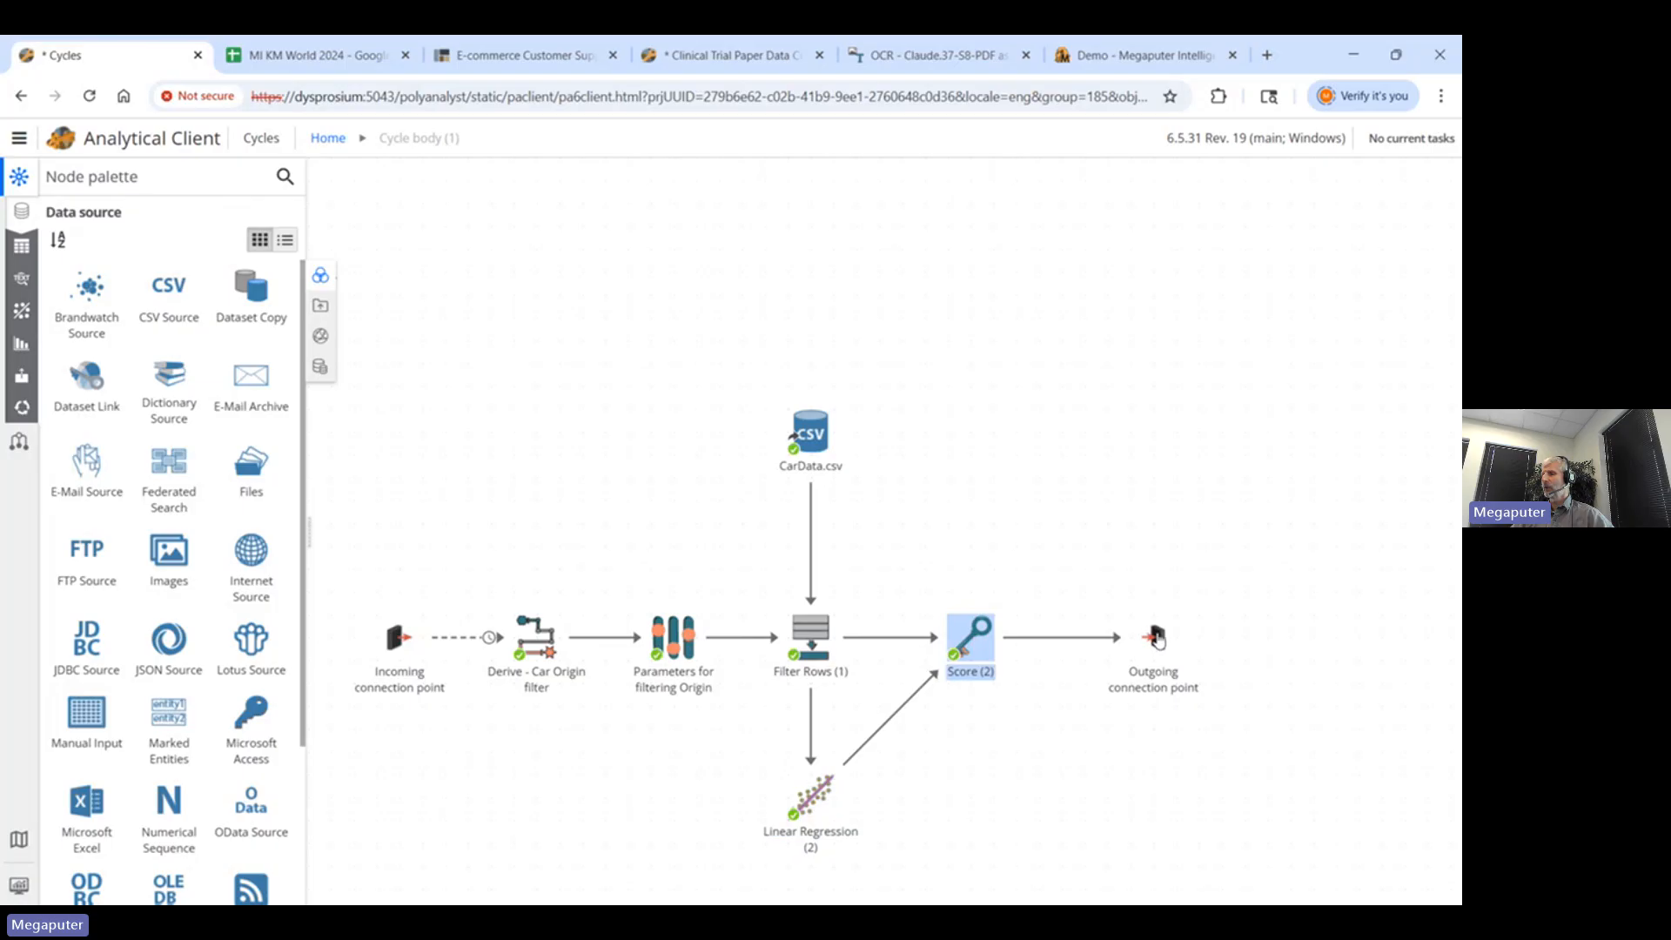
double_click(1158, 639)
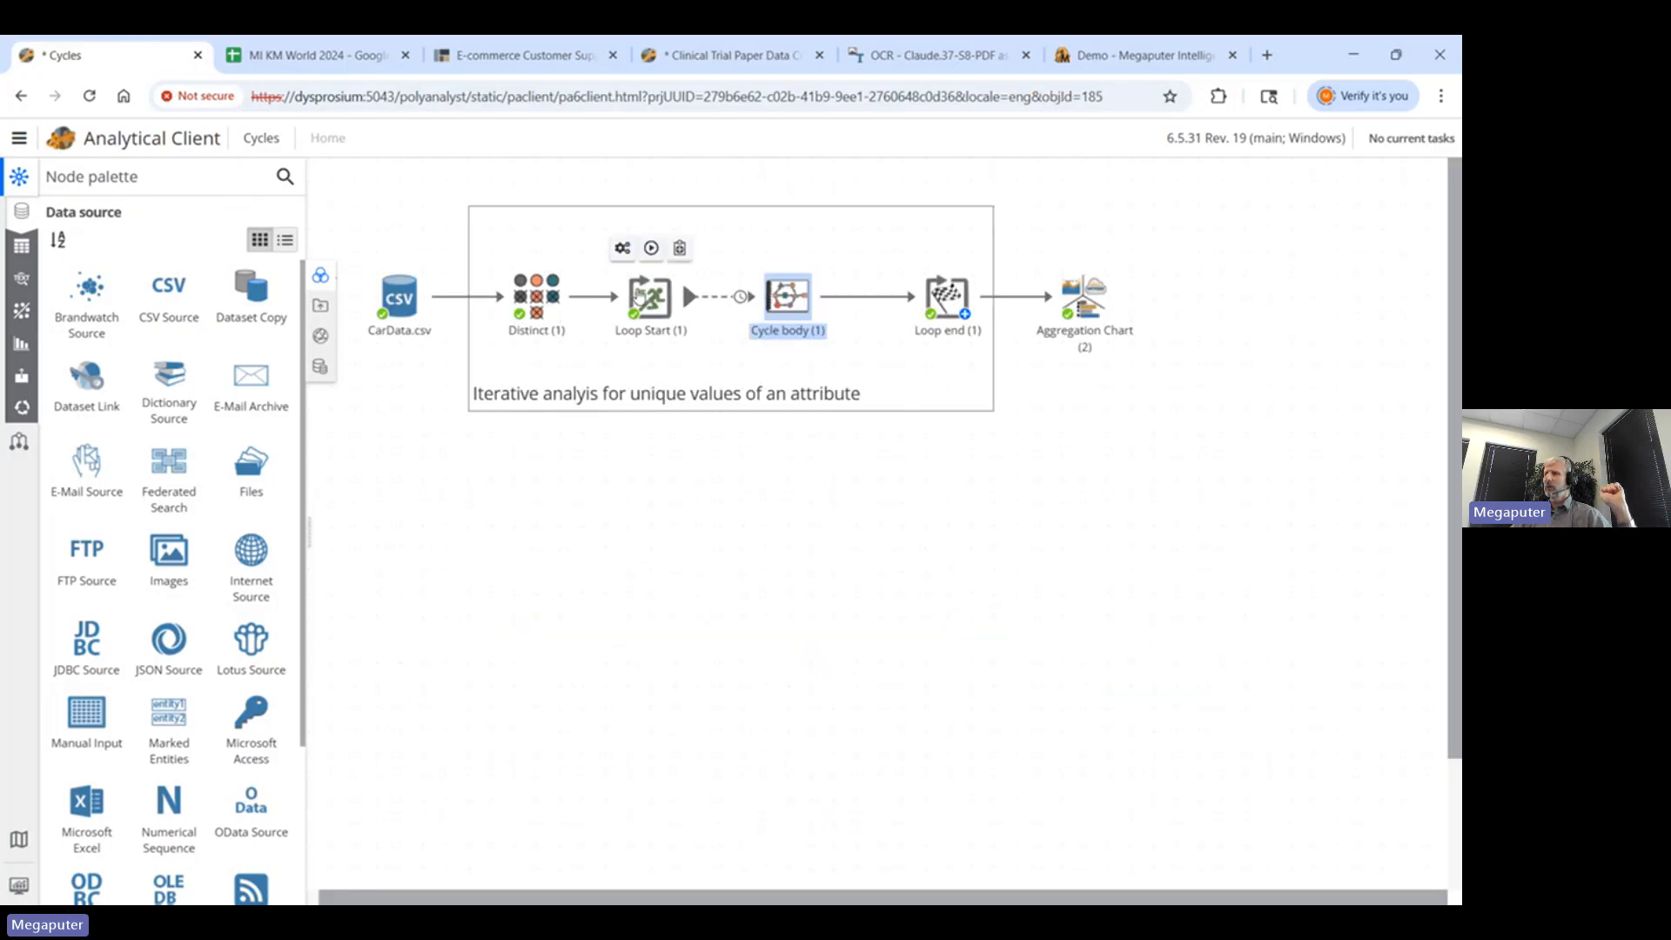
click(540, 306)
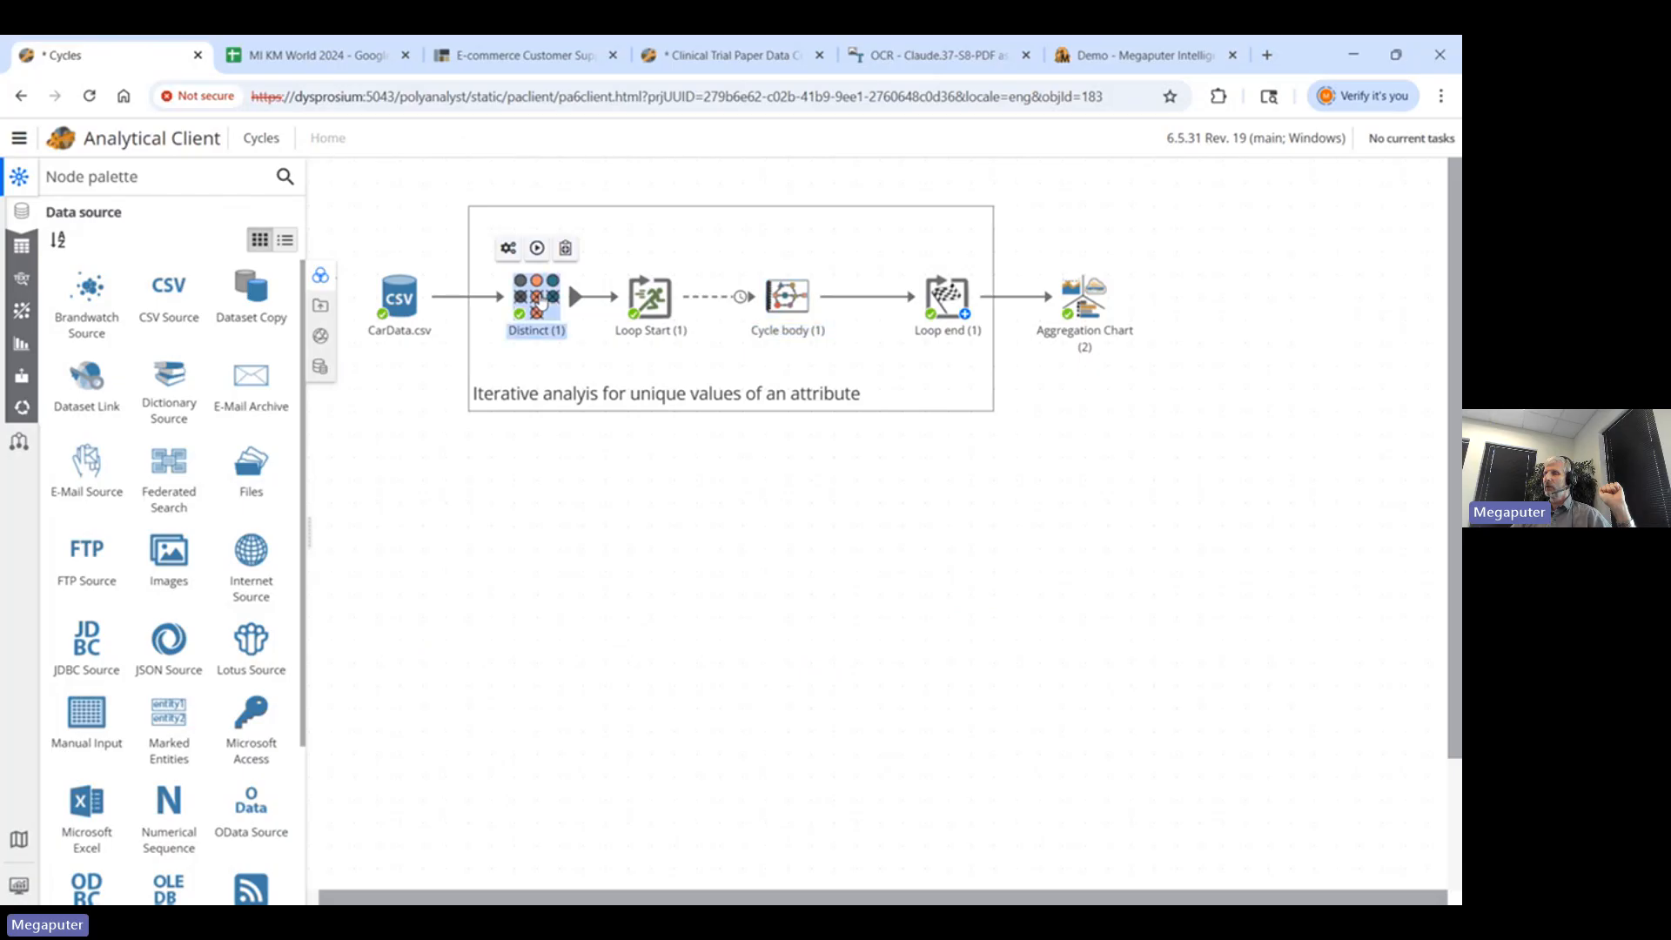
right_click(536, 305)
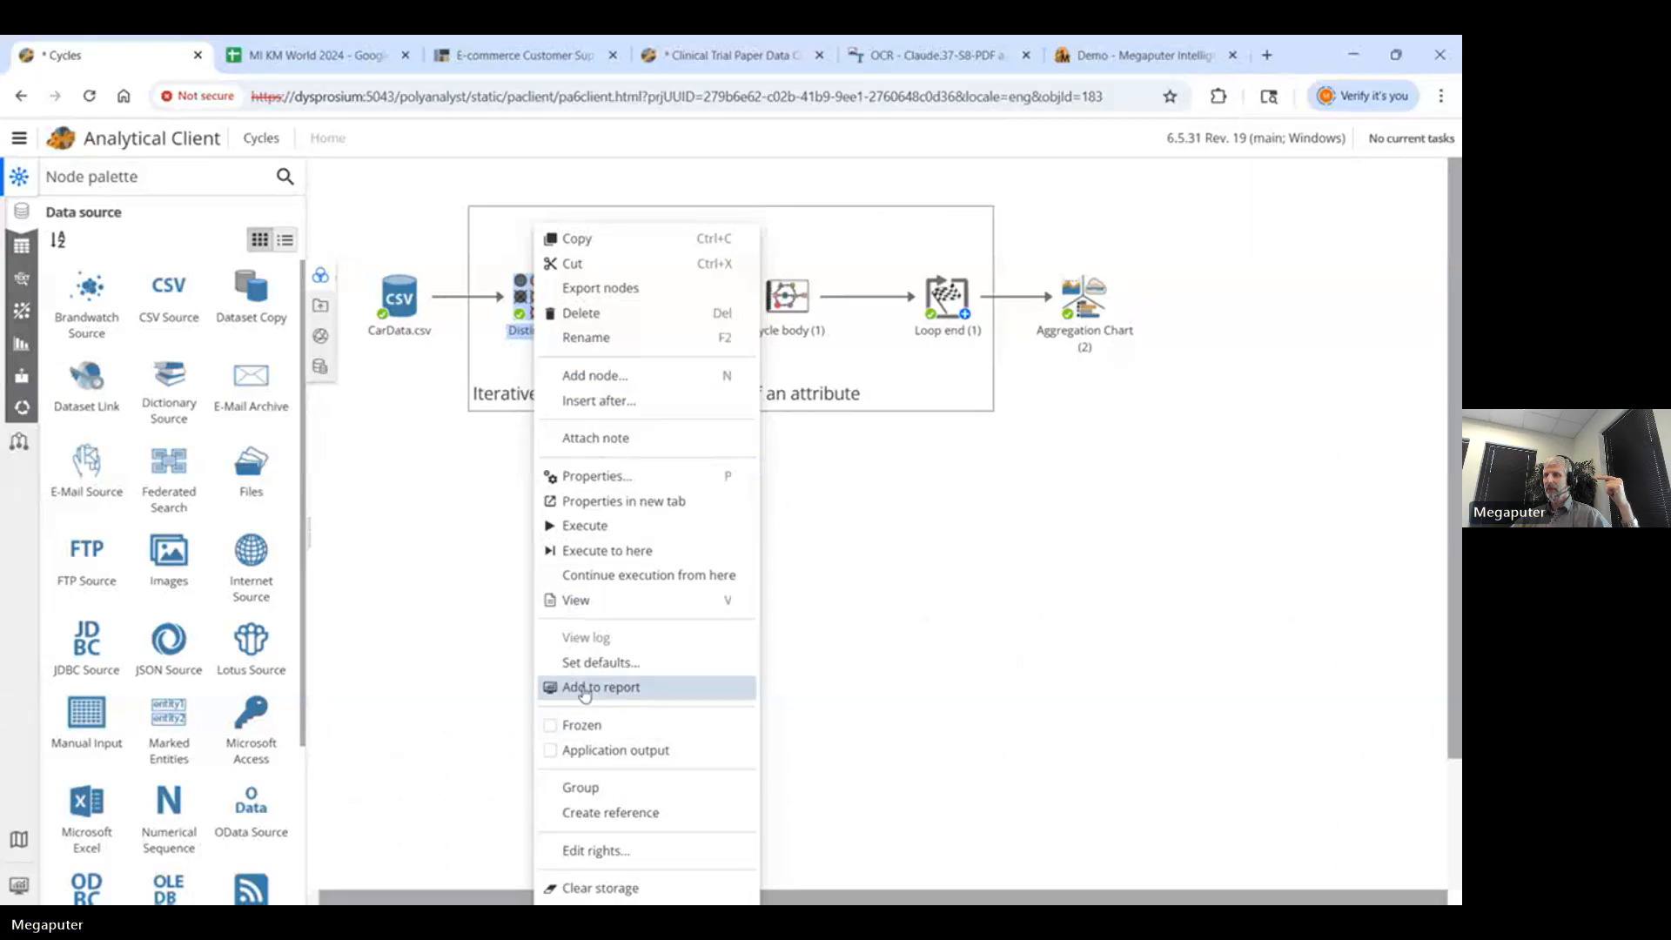
click(592, 525)
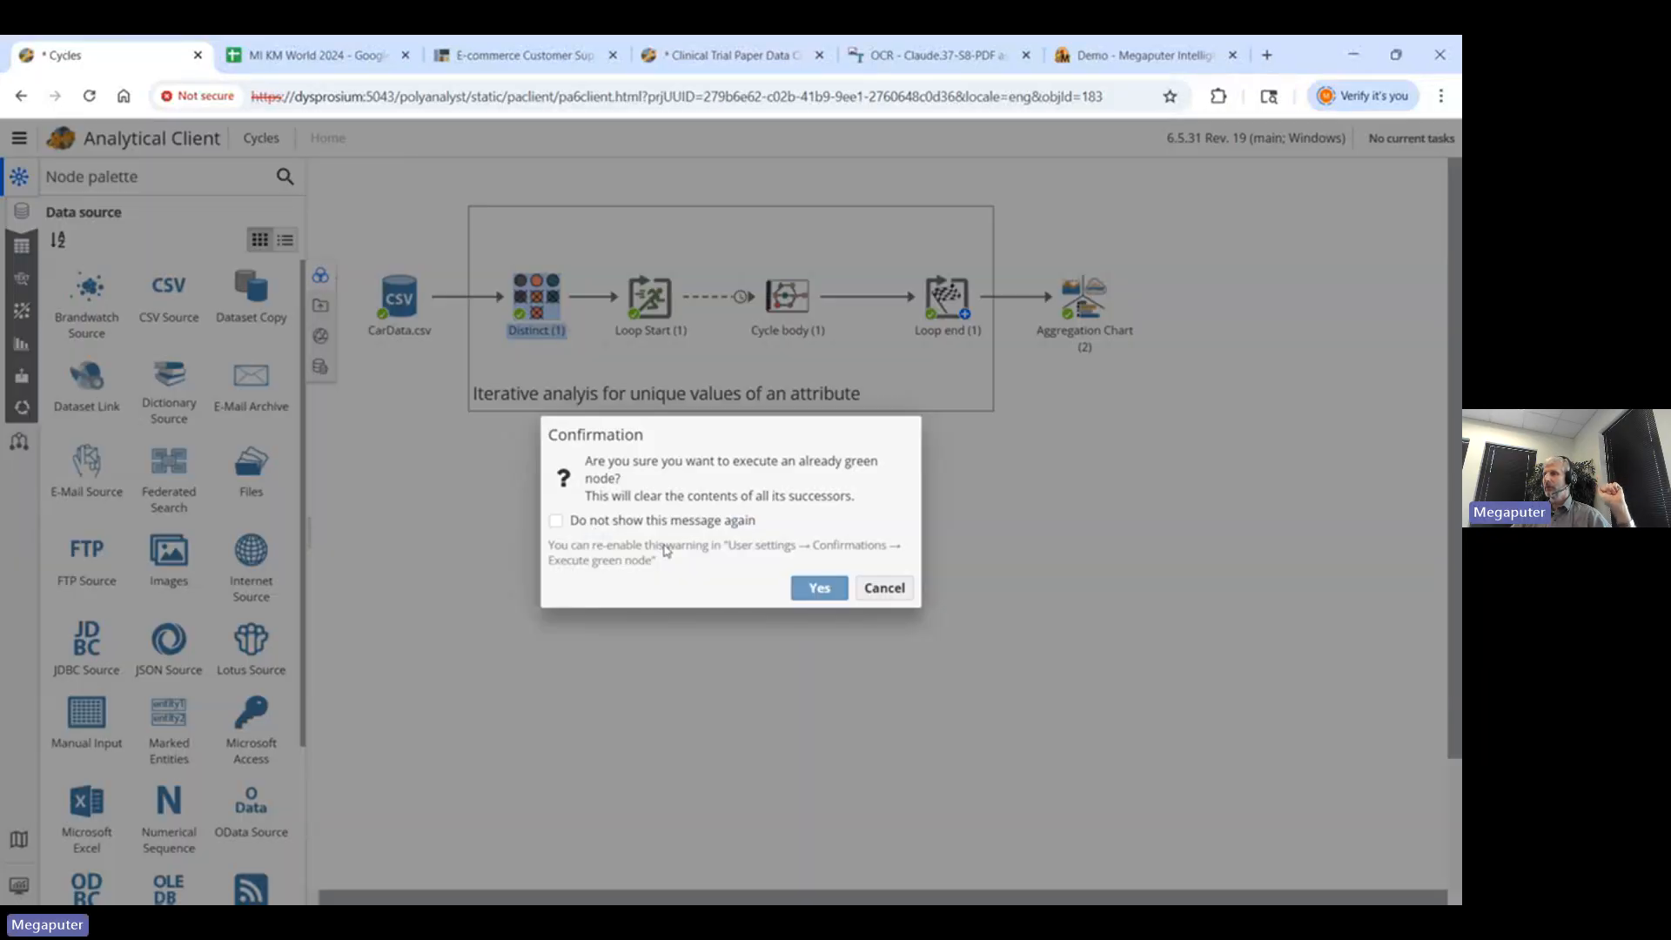
click(823, 588)
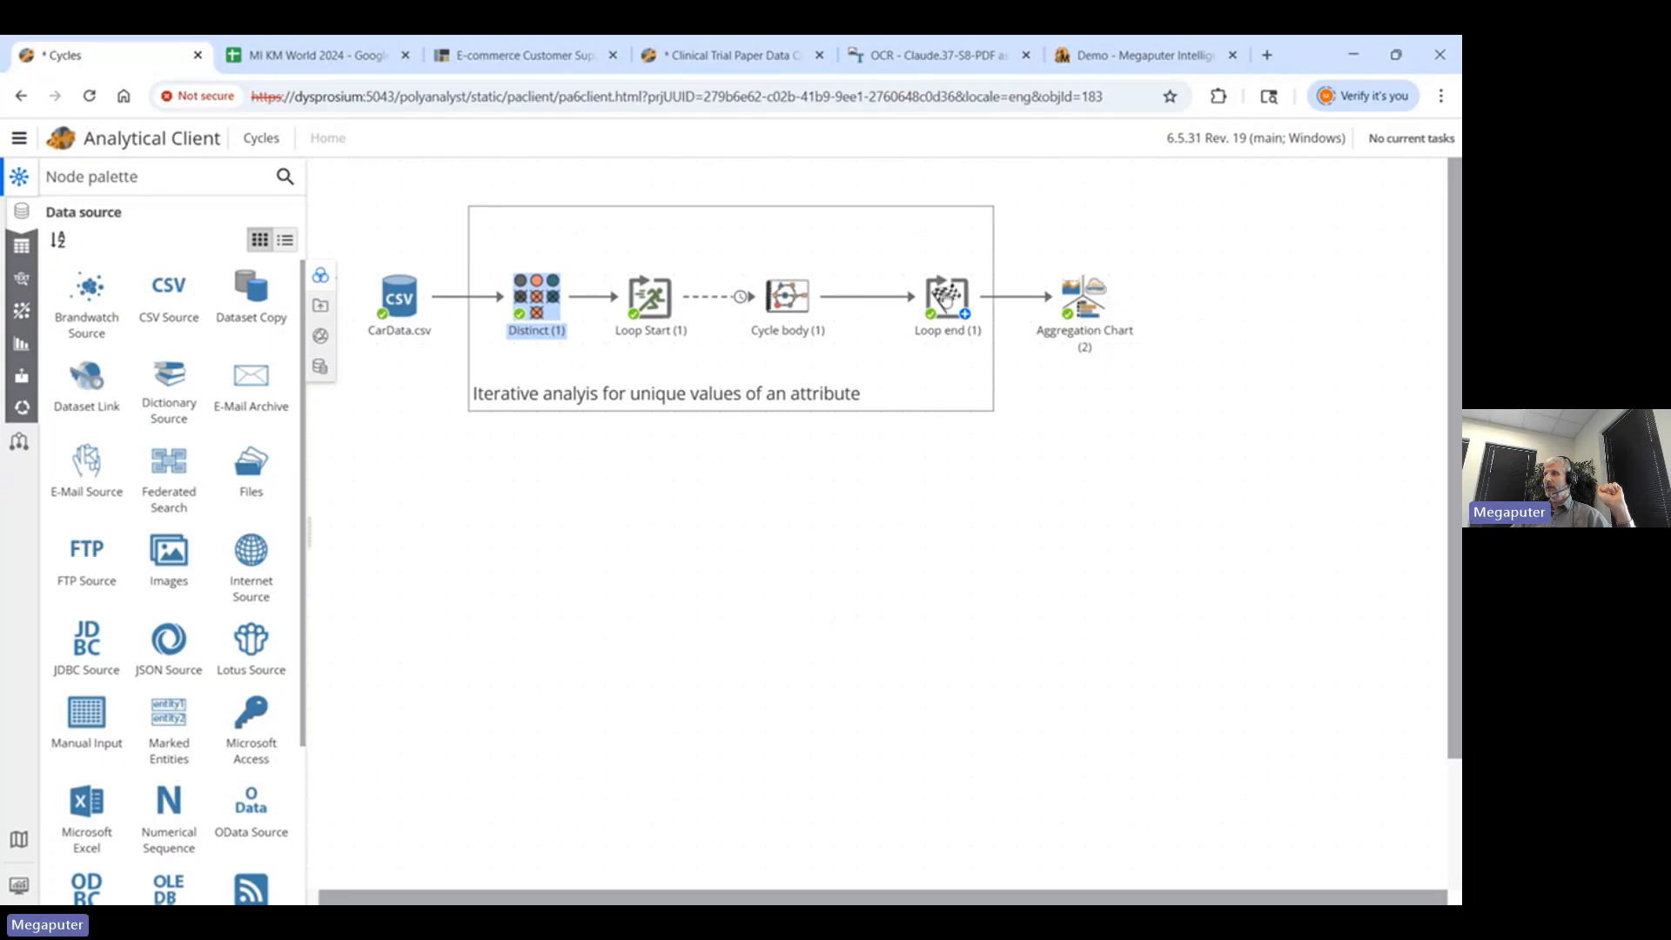
double_click(944, 299)
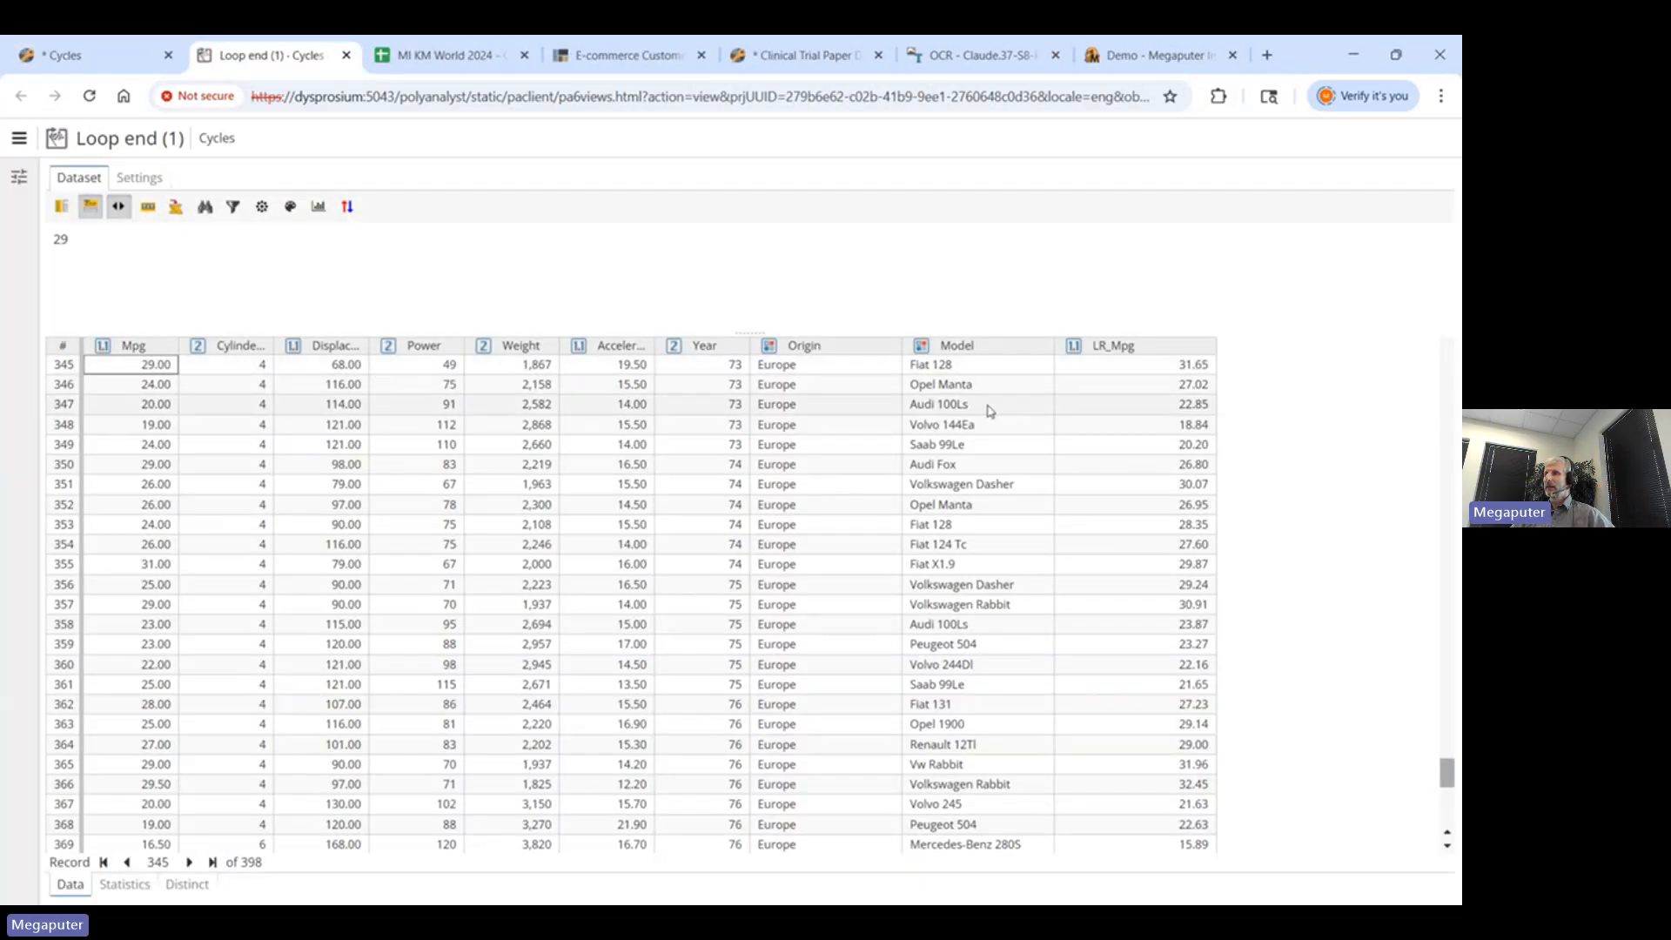
click(1201, 367)
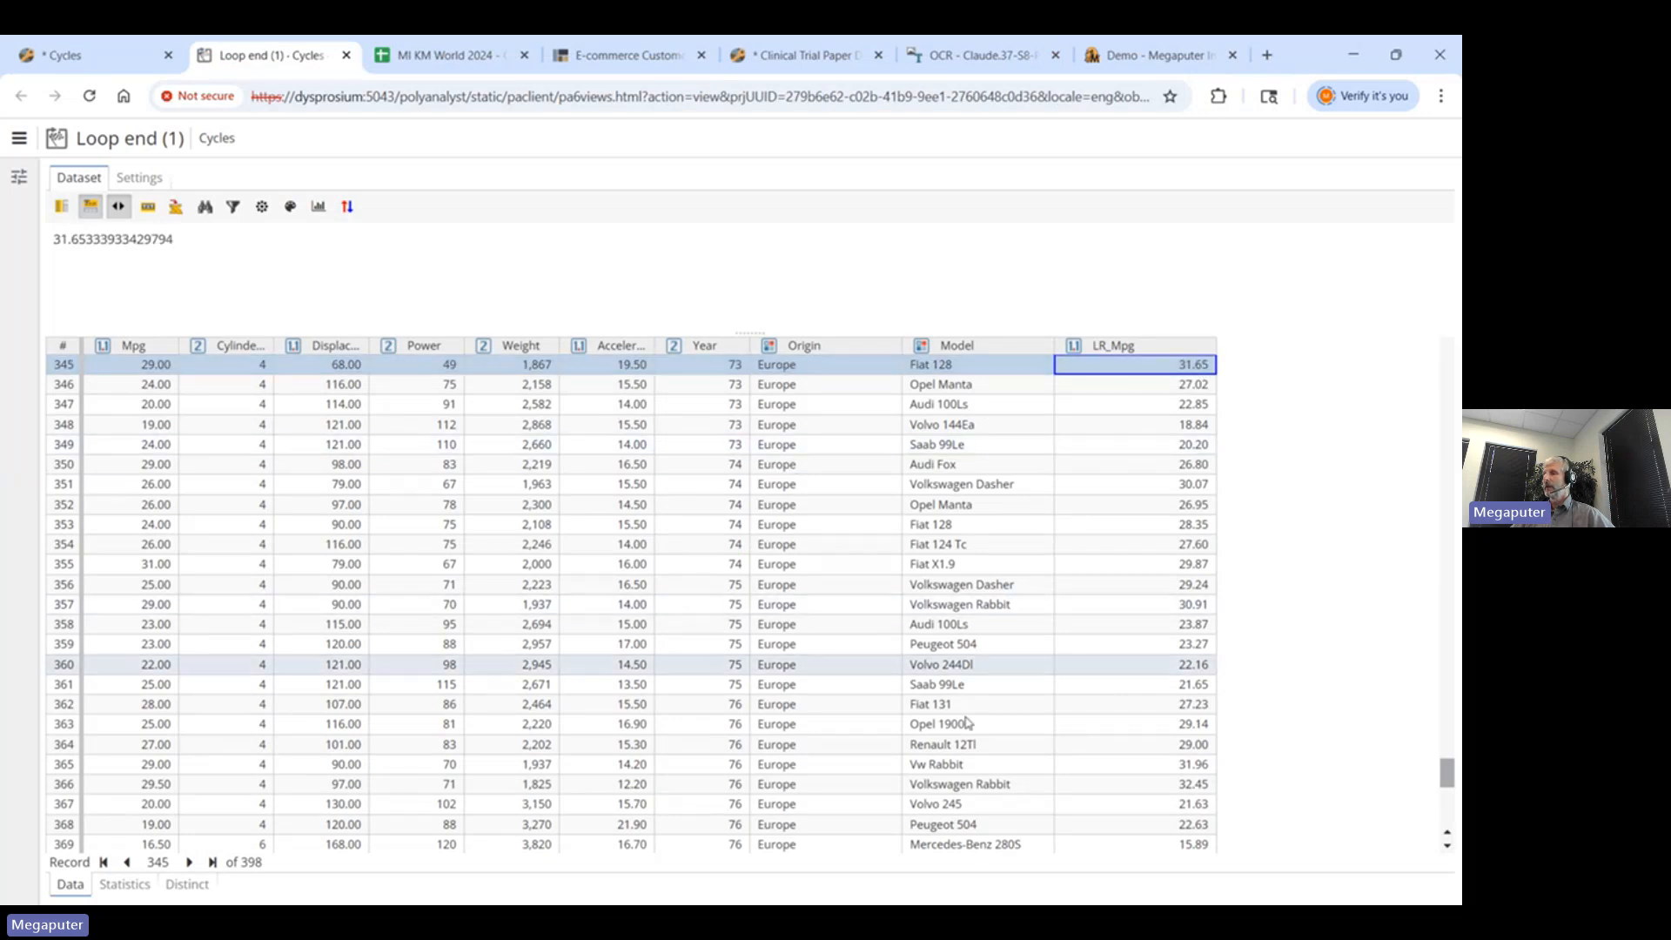
drag(1450, 772, 1448, 672)
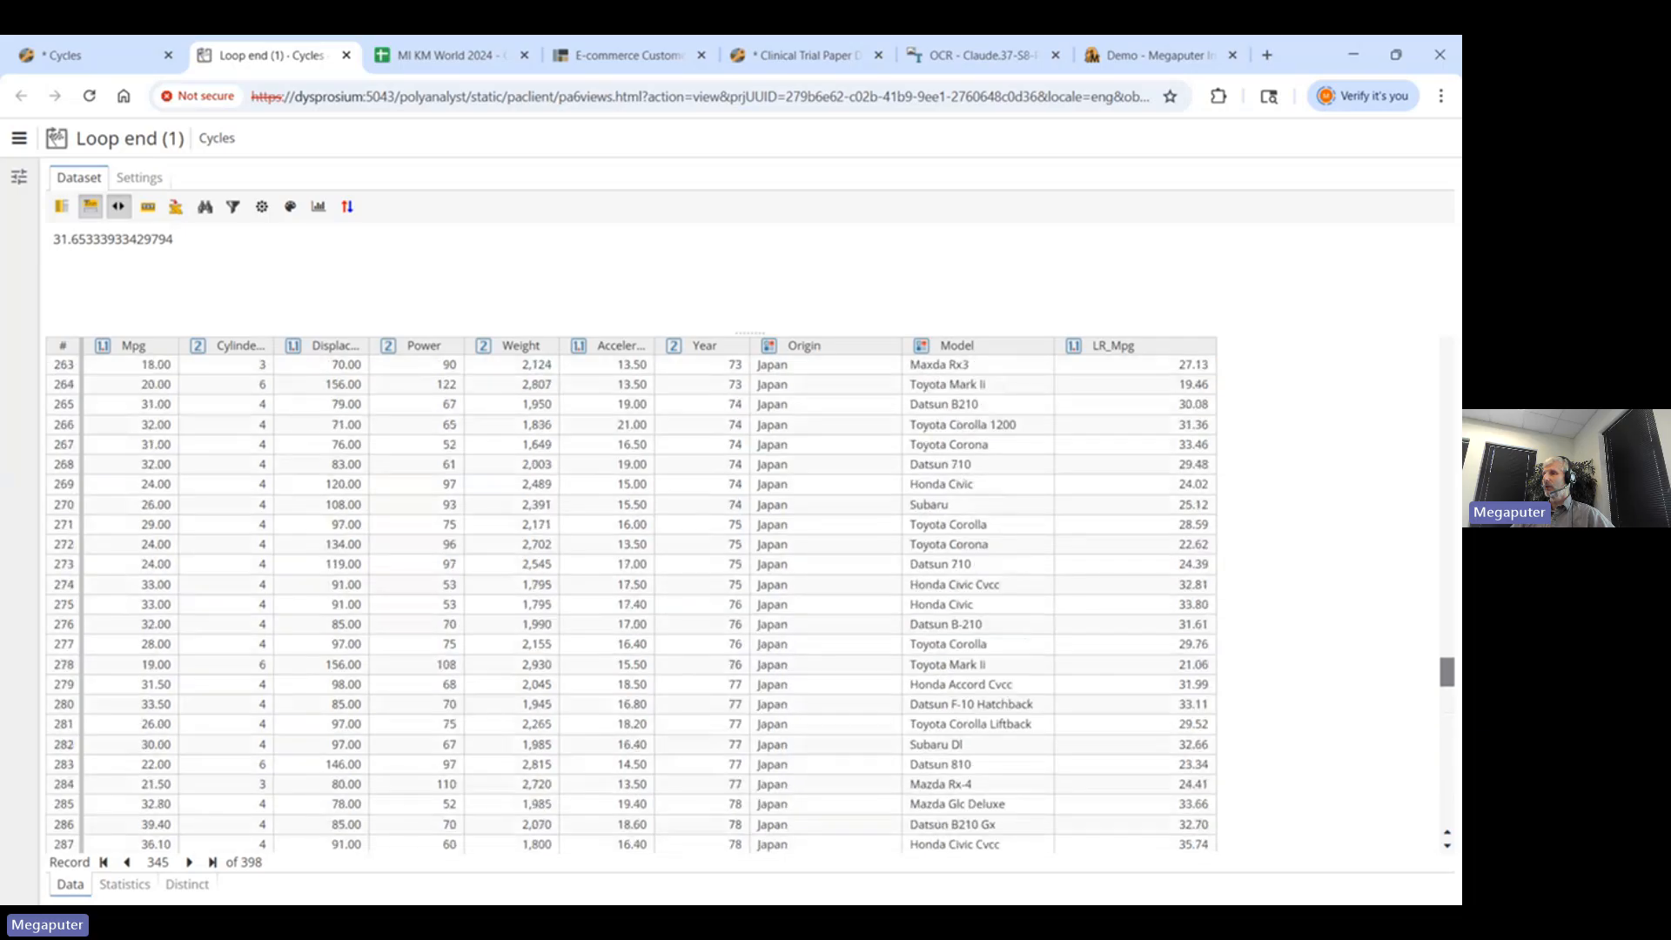
click(823, 427)
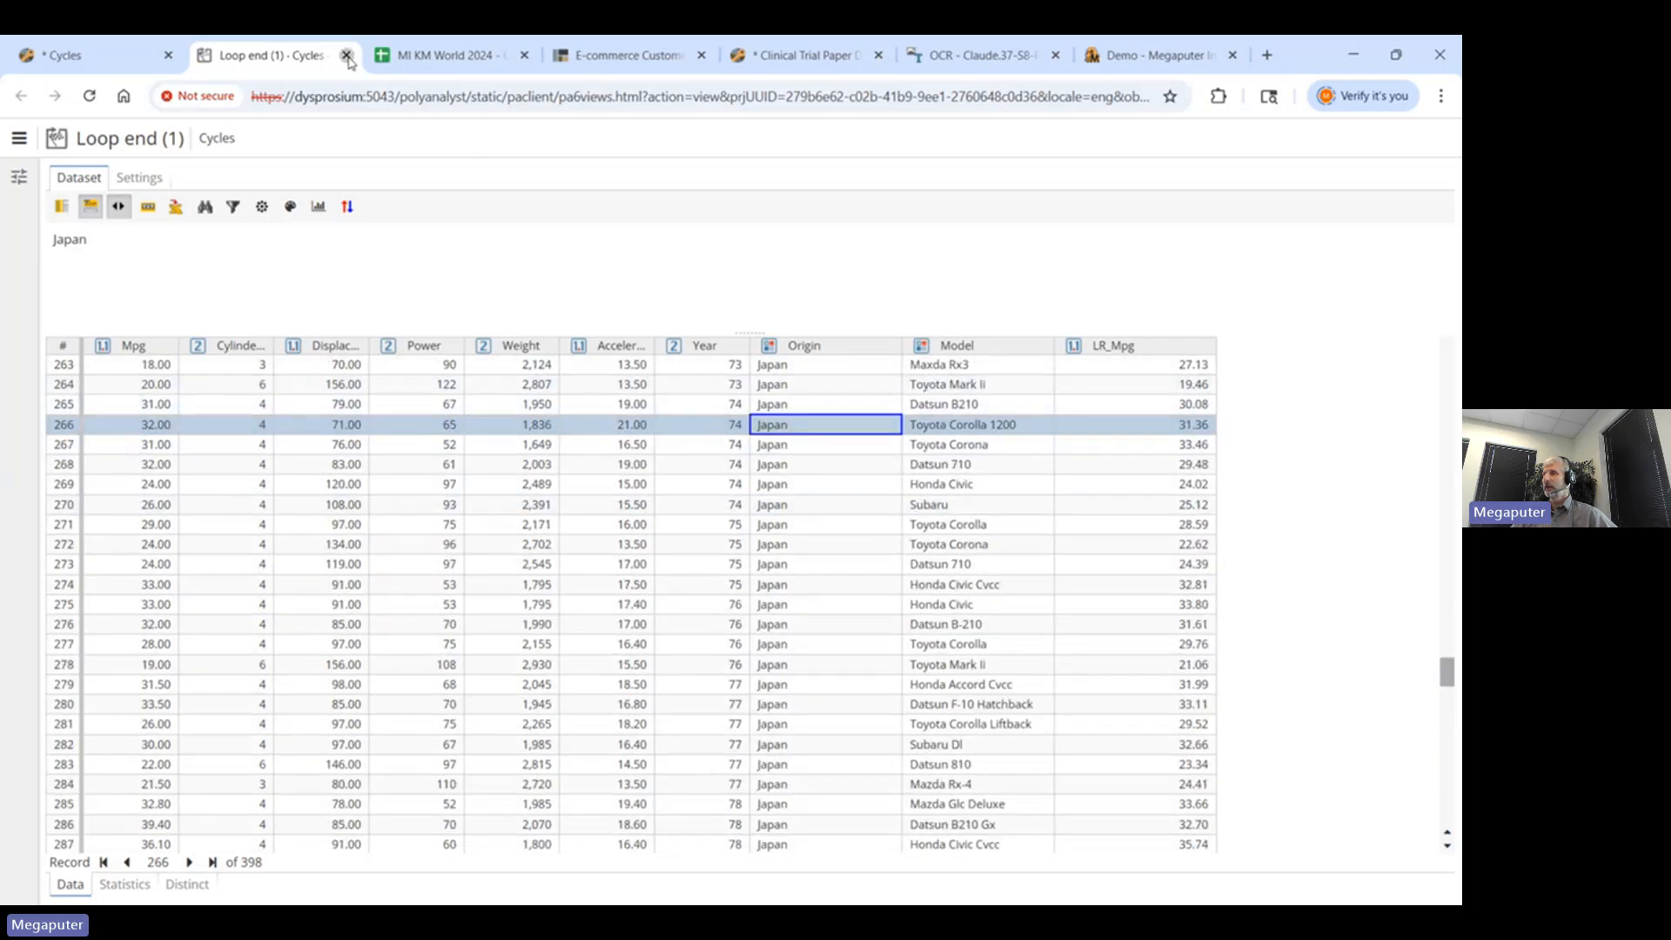
click(347, 55)
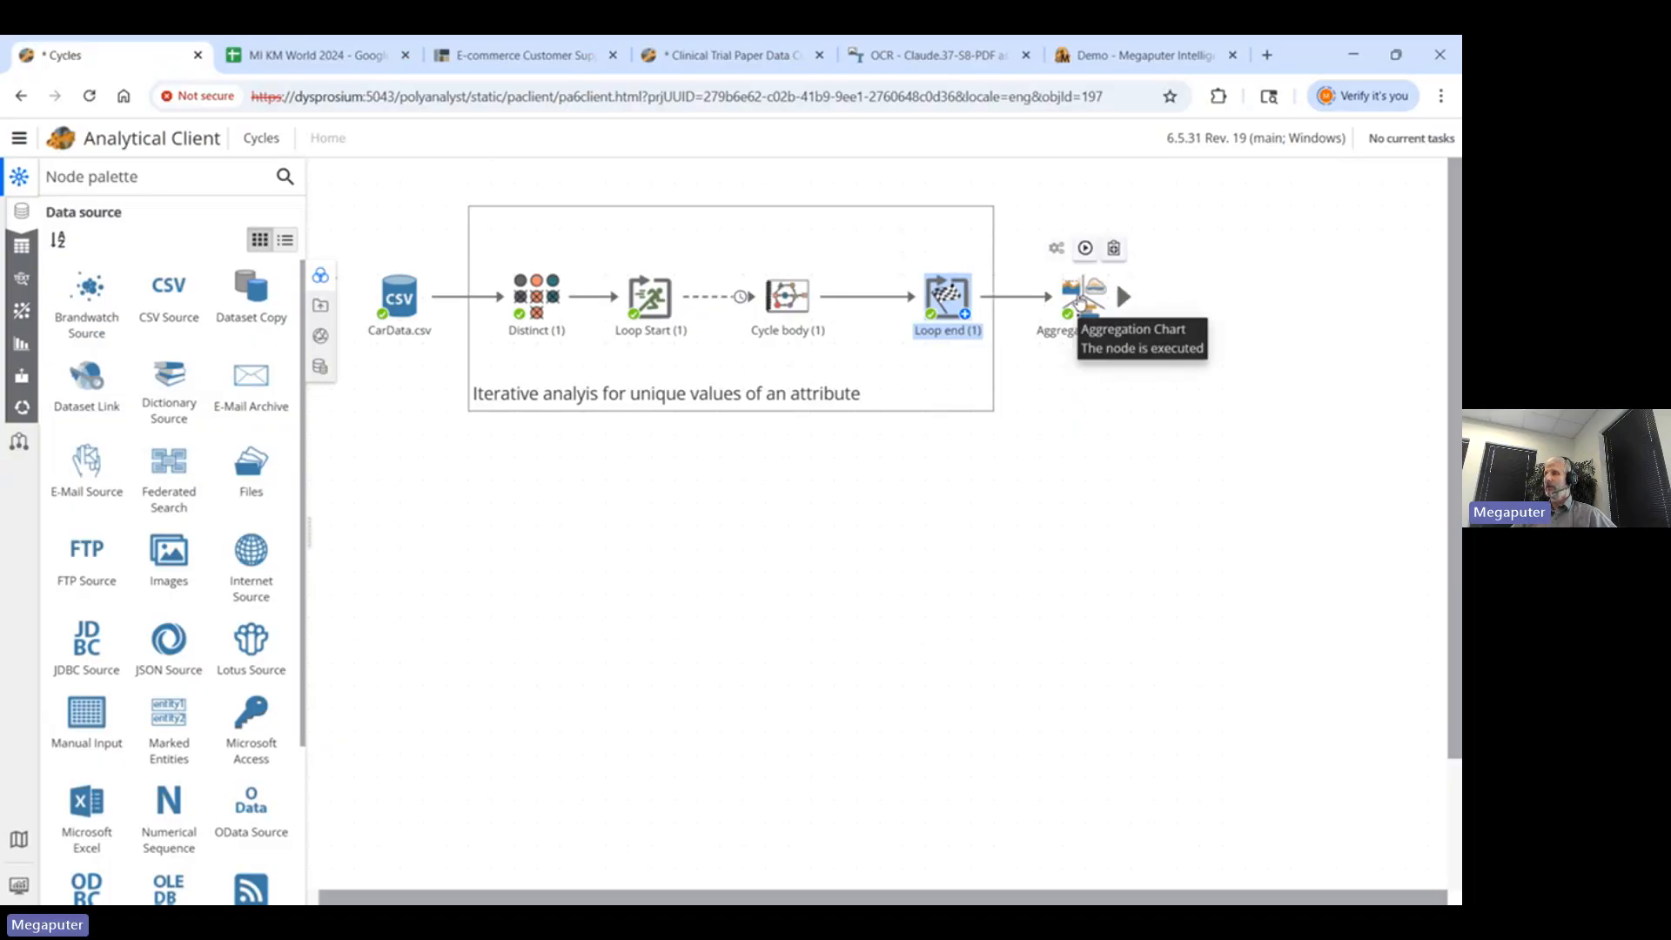
- Open Aggregation Chart (2), look over the configurator's columns, then hide it to enlarge the chart
double_click(1079, 300)
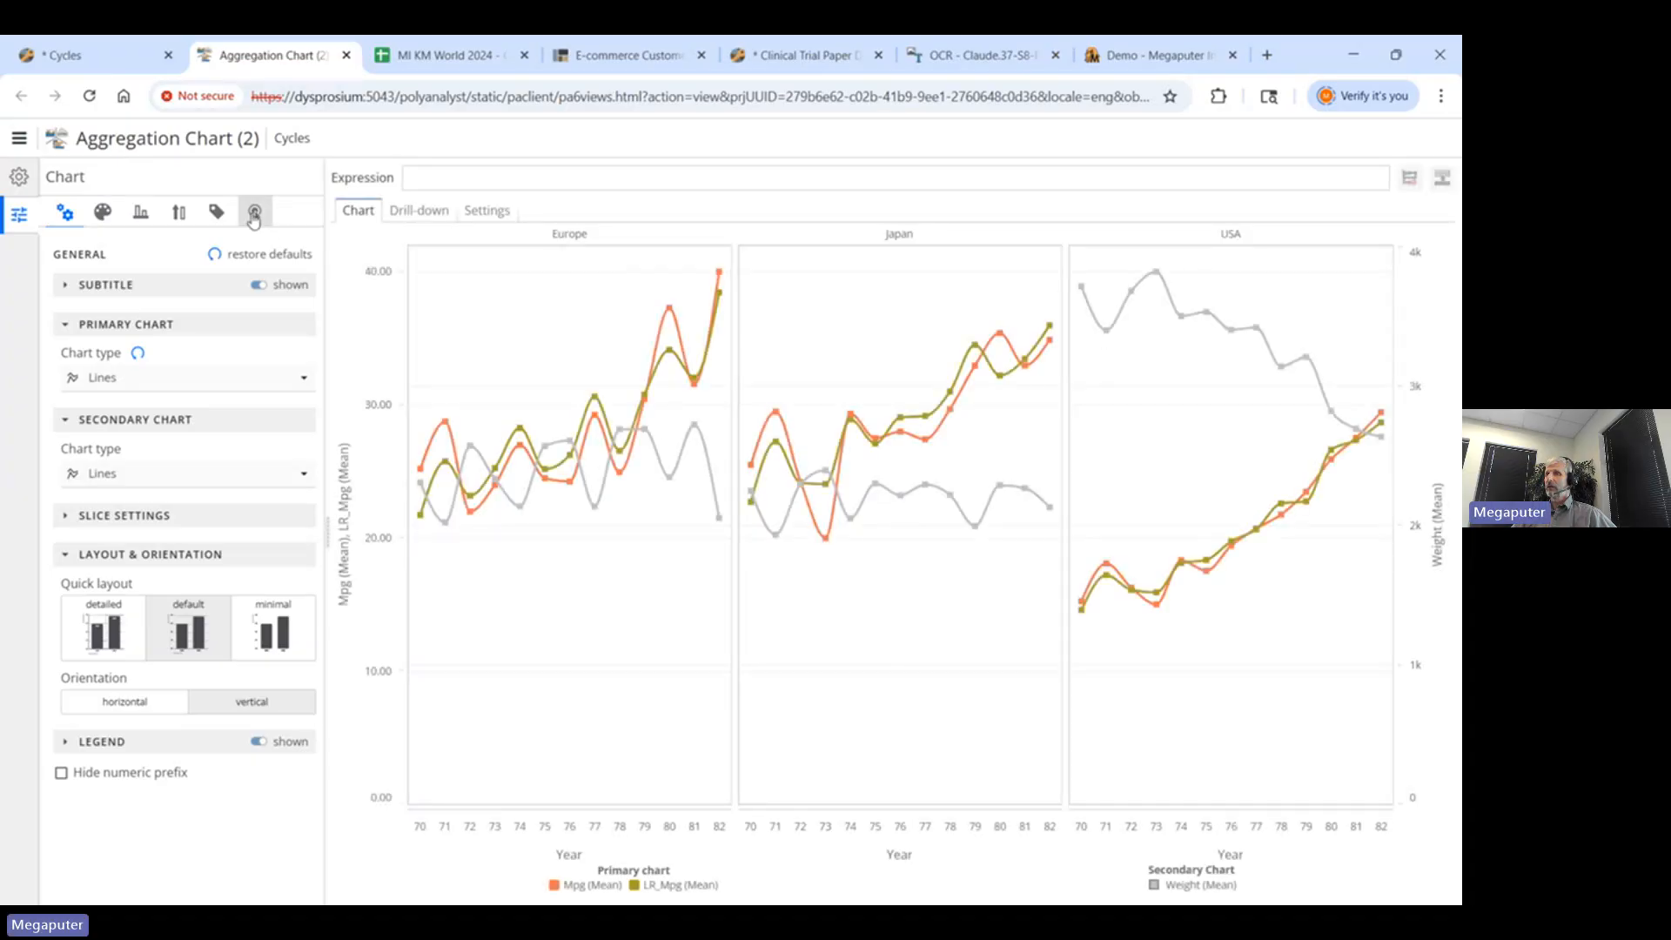
click(29, 178)
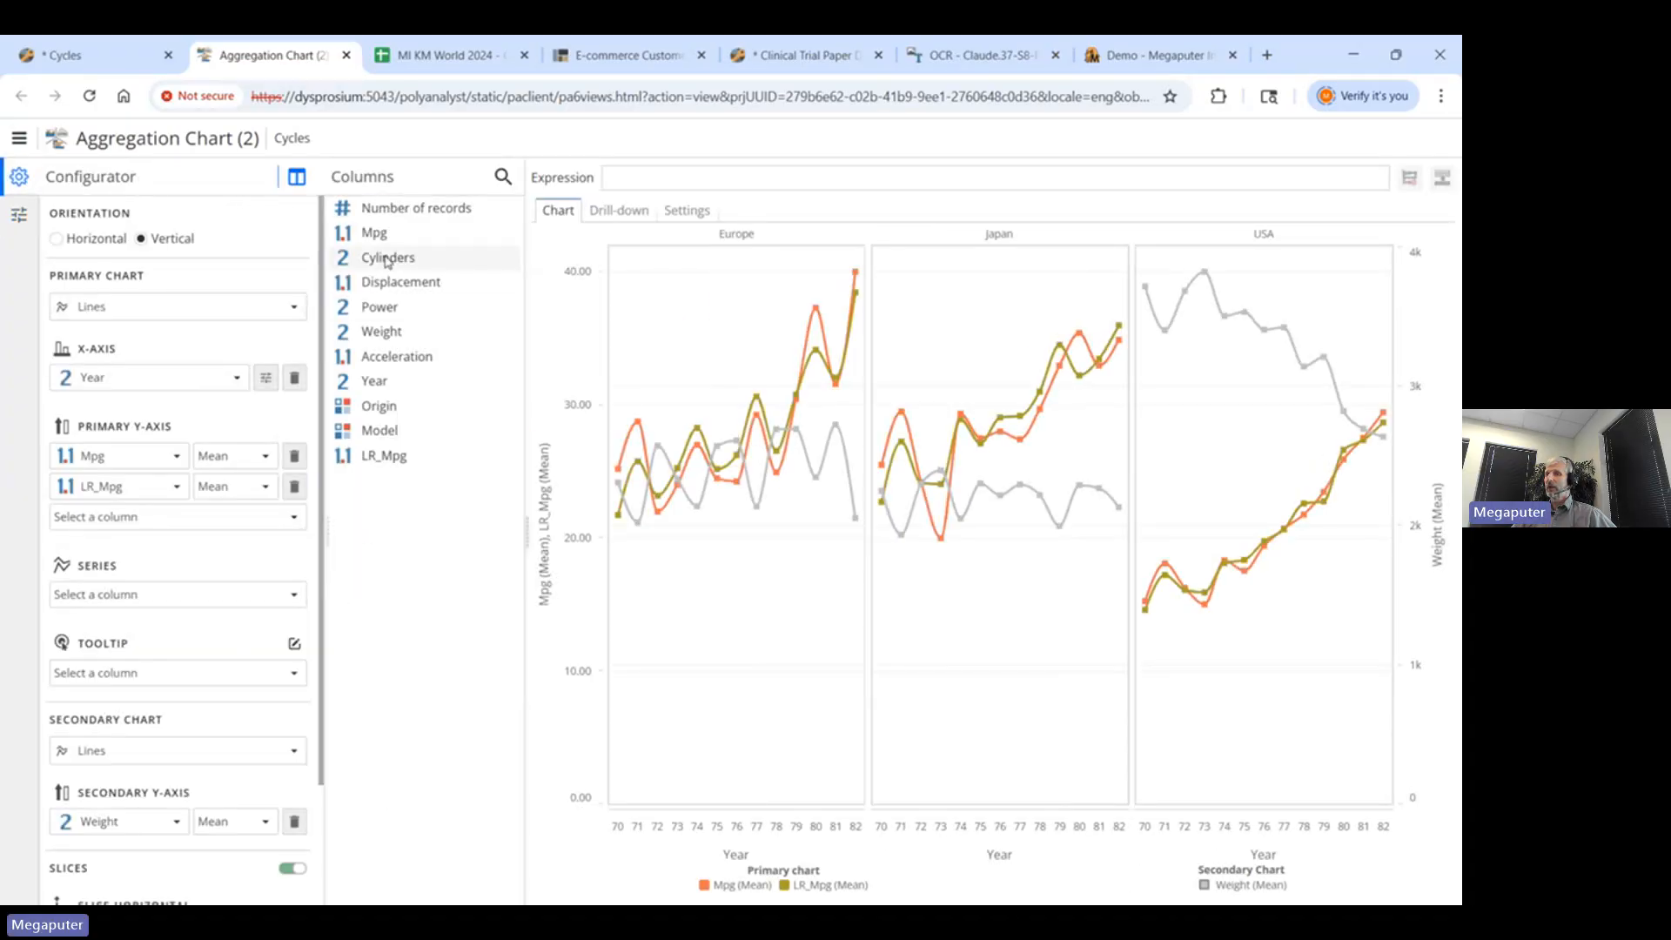
mouse_move(388, 257)
mouse_down()
mouse_move(119, 393)
mouse_move(357, 353)
mouse_move(375, 257)
mouse_up()
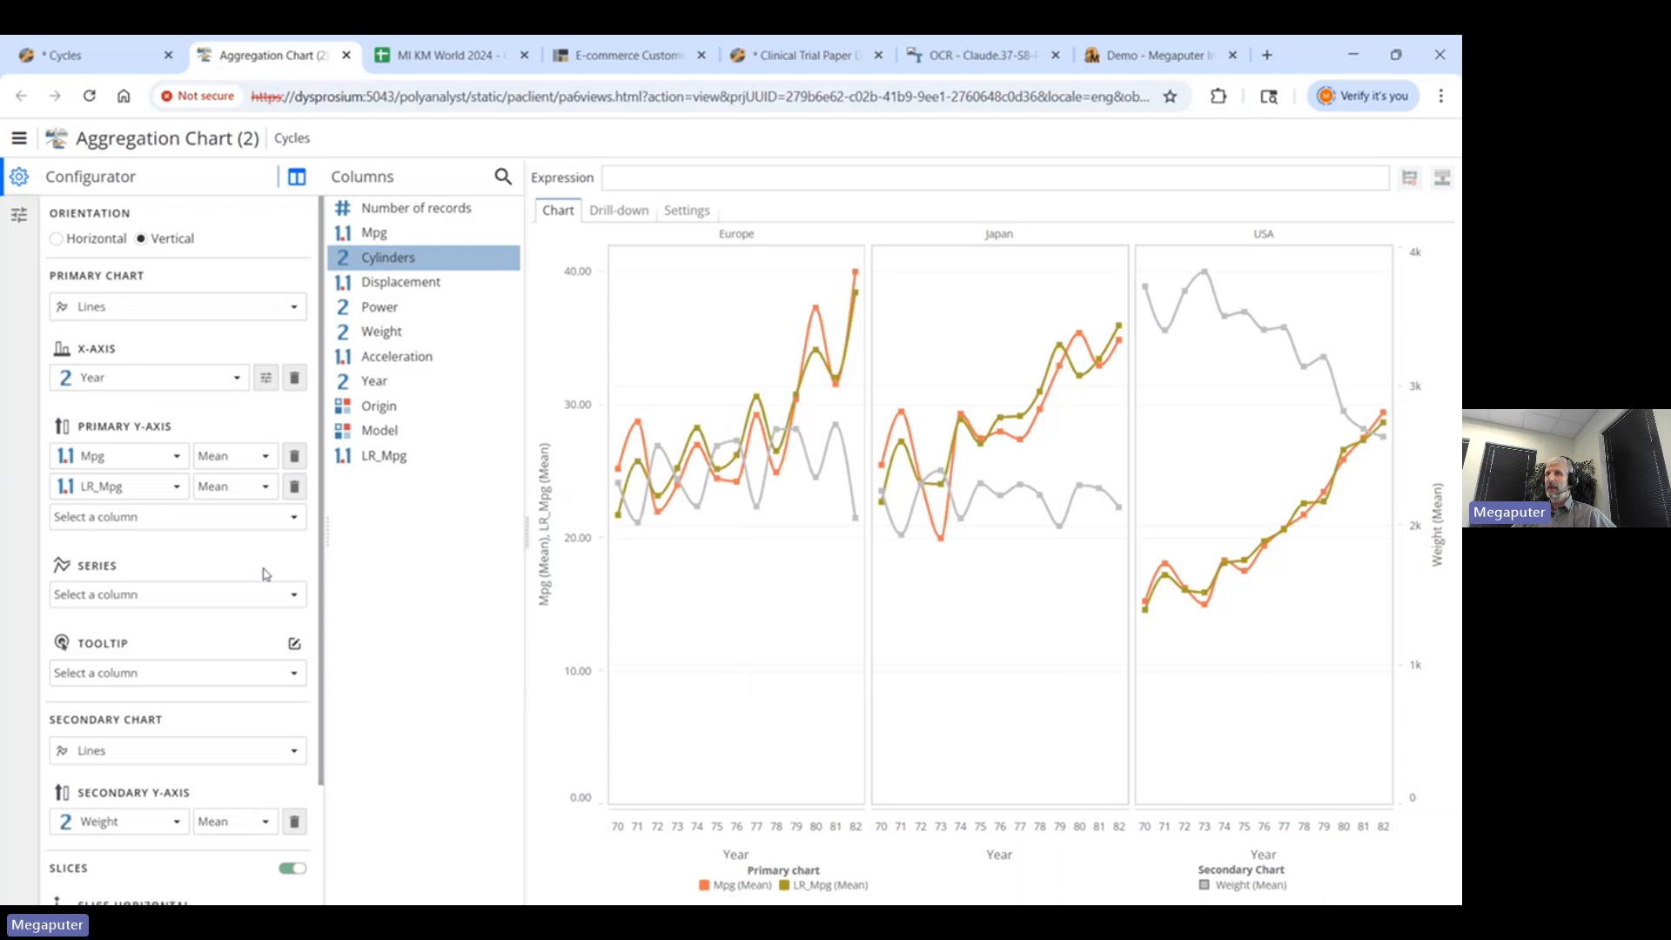
click(19, 177)
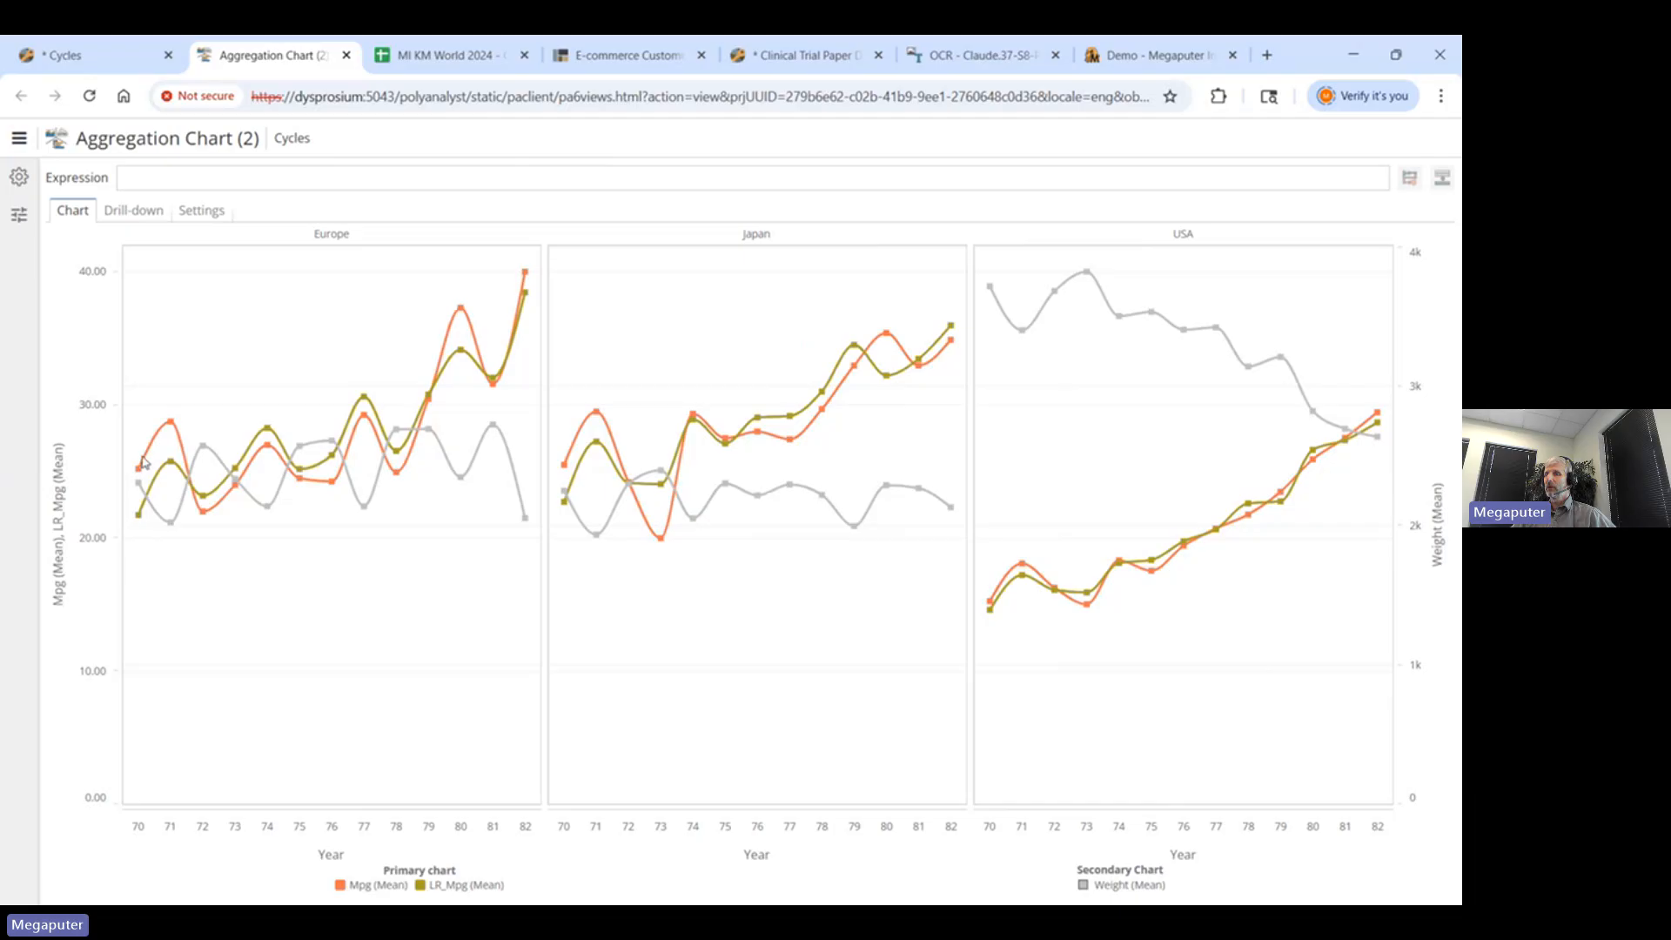
- Read mean Mpg and LR_Mpg values at chart points, then close the Aggregation Chart view
mouse_move(148, 463)
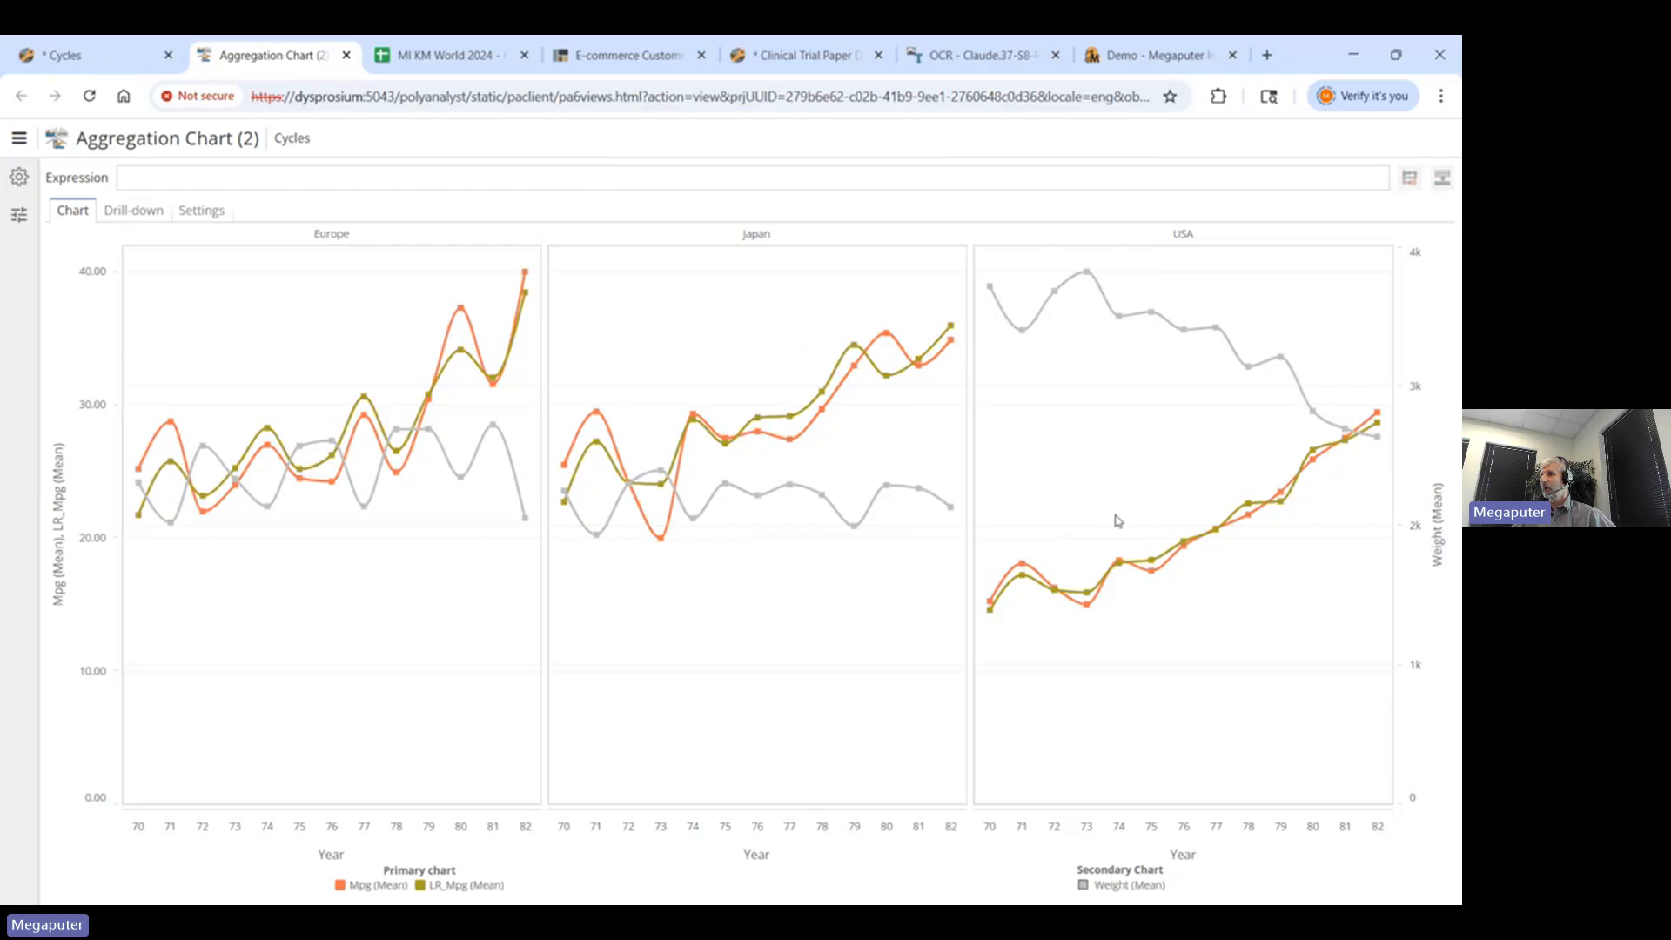
mouse_move(1274, 504)
click(348, 56)
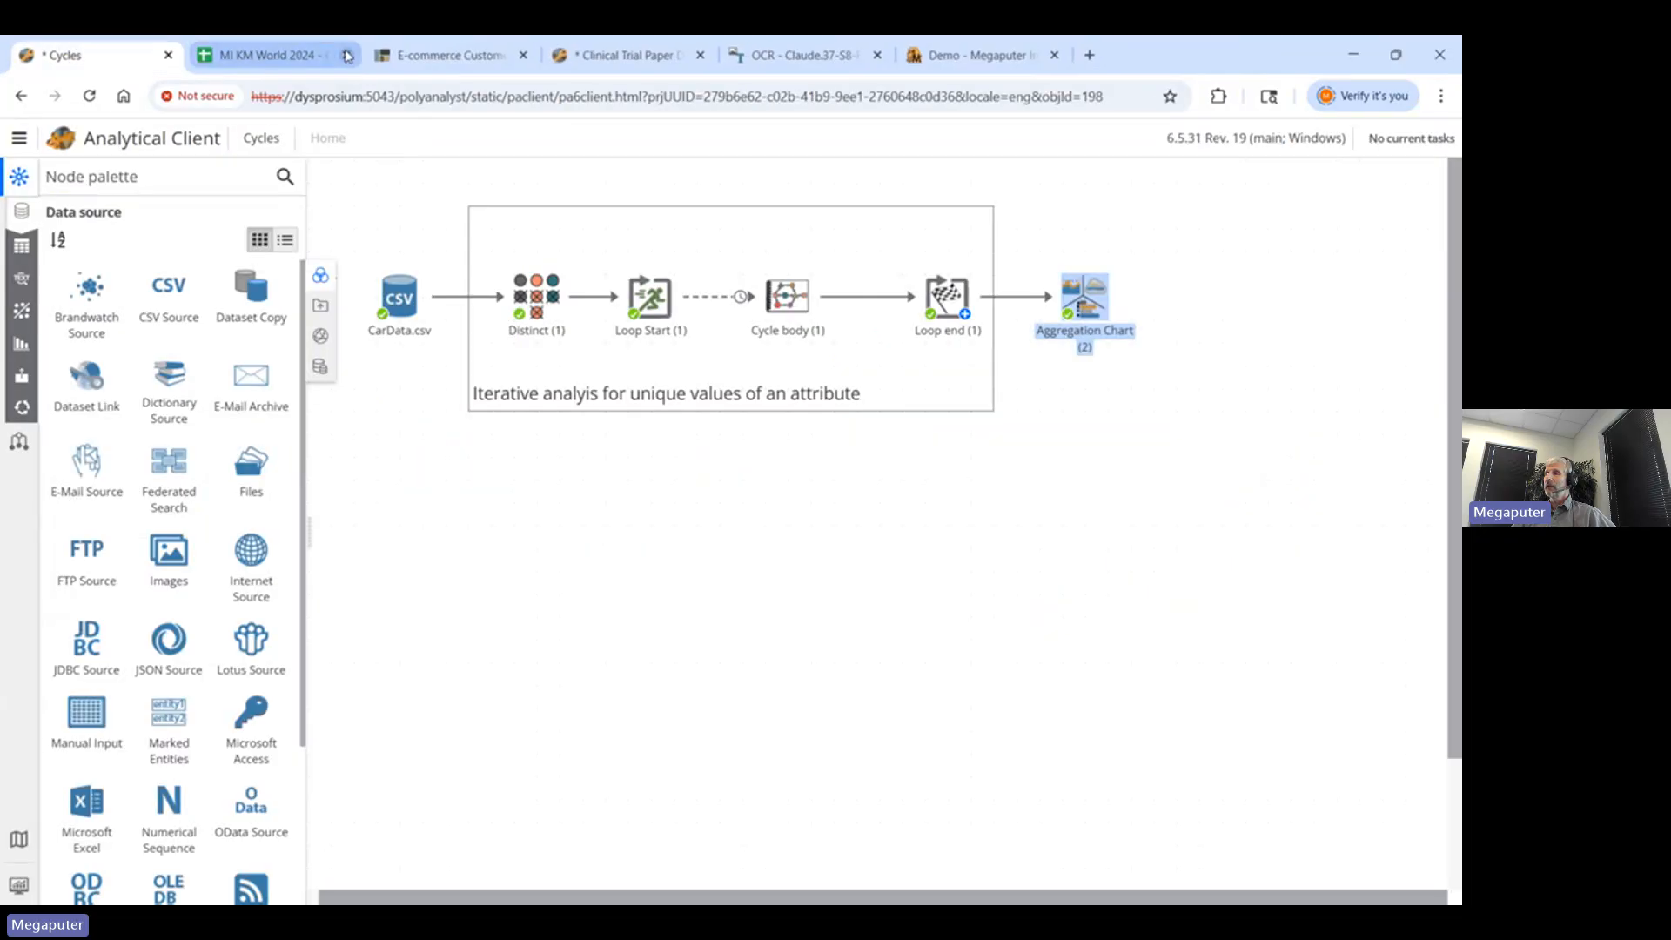
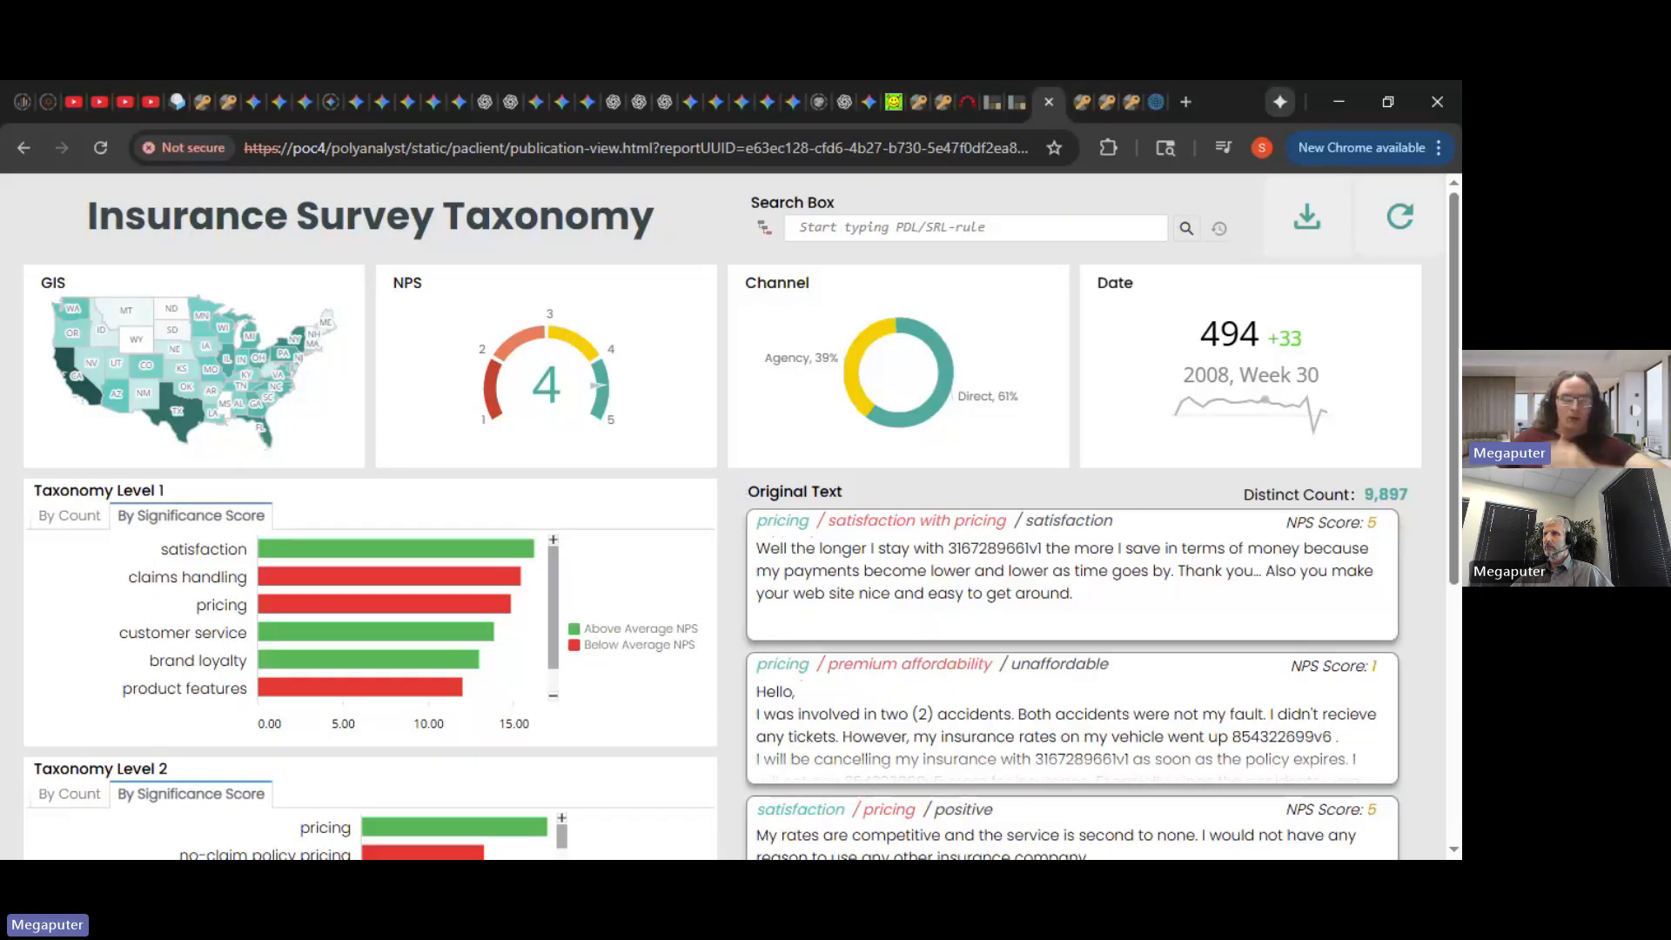
- Scroll down the report until the Taxonomy Level 3 chart, ranked by significance score, is visible
scroll(726, 484, down, 1)
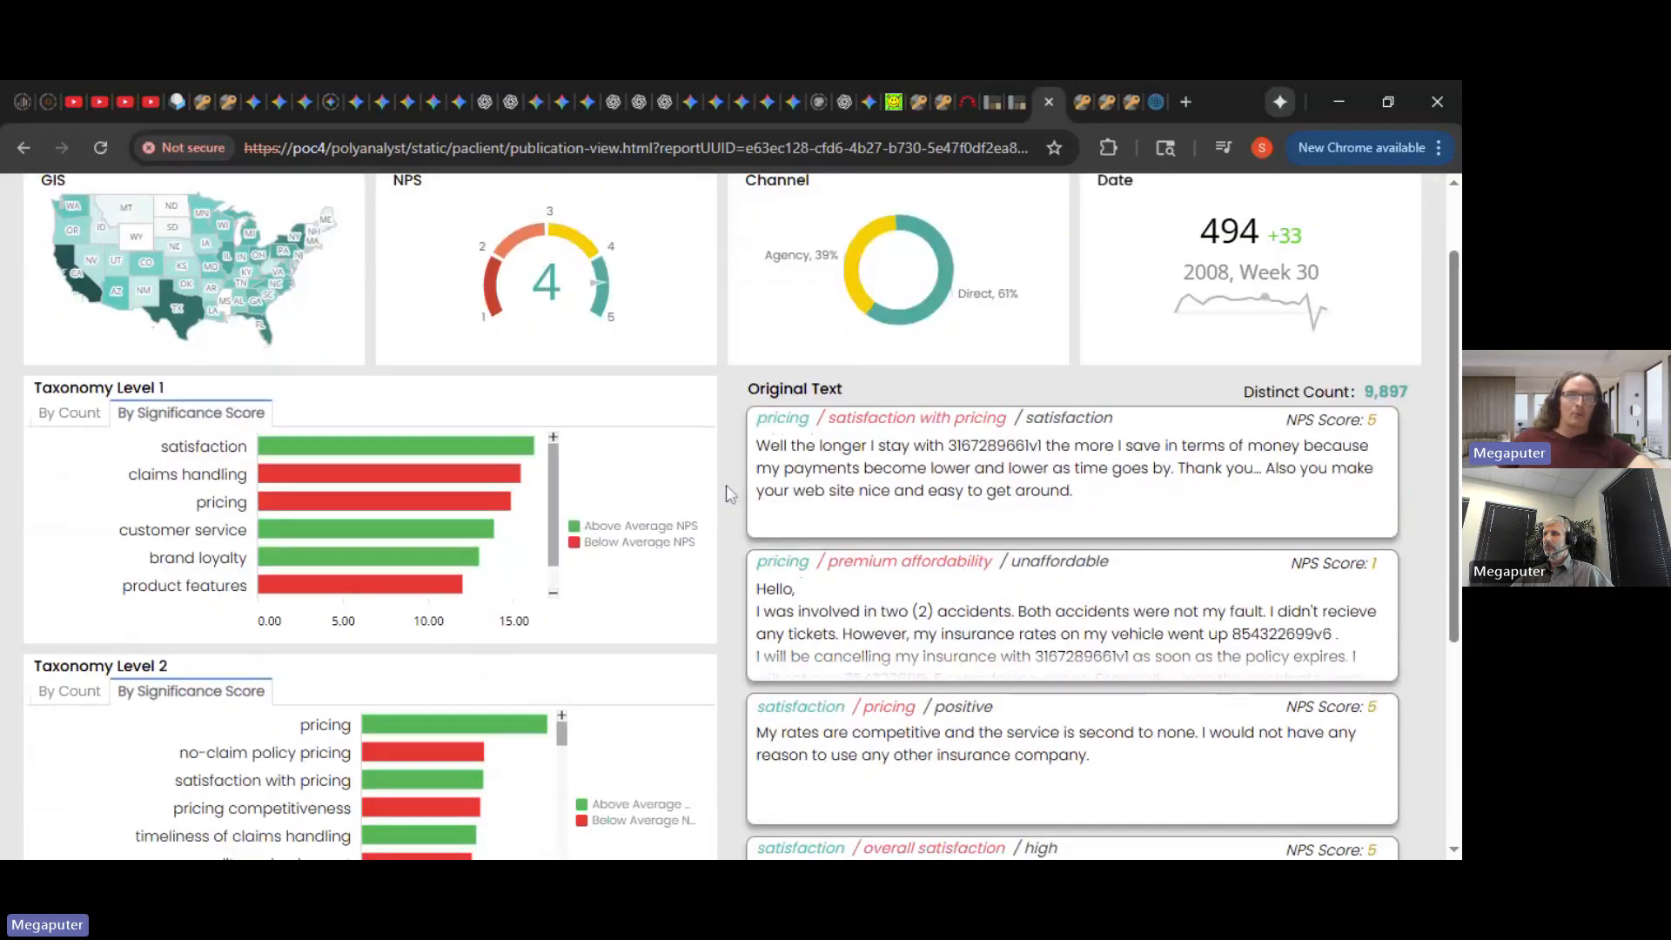
scroll(726, 484, up, 1)
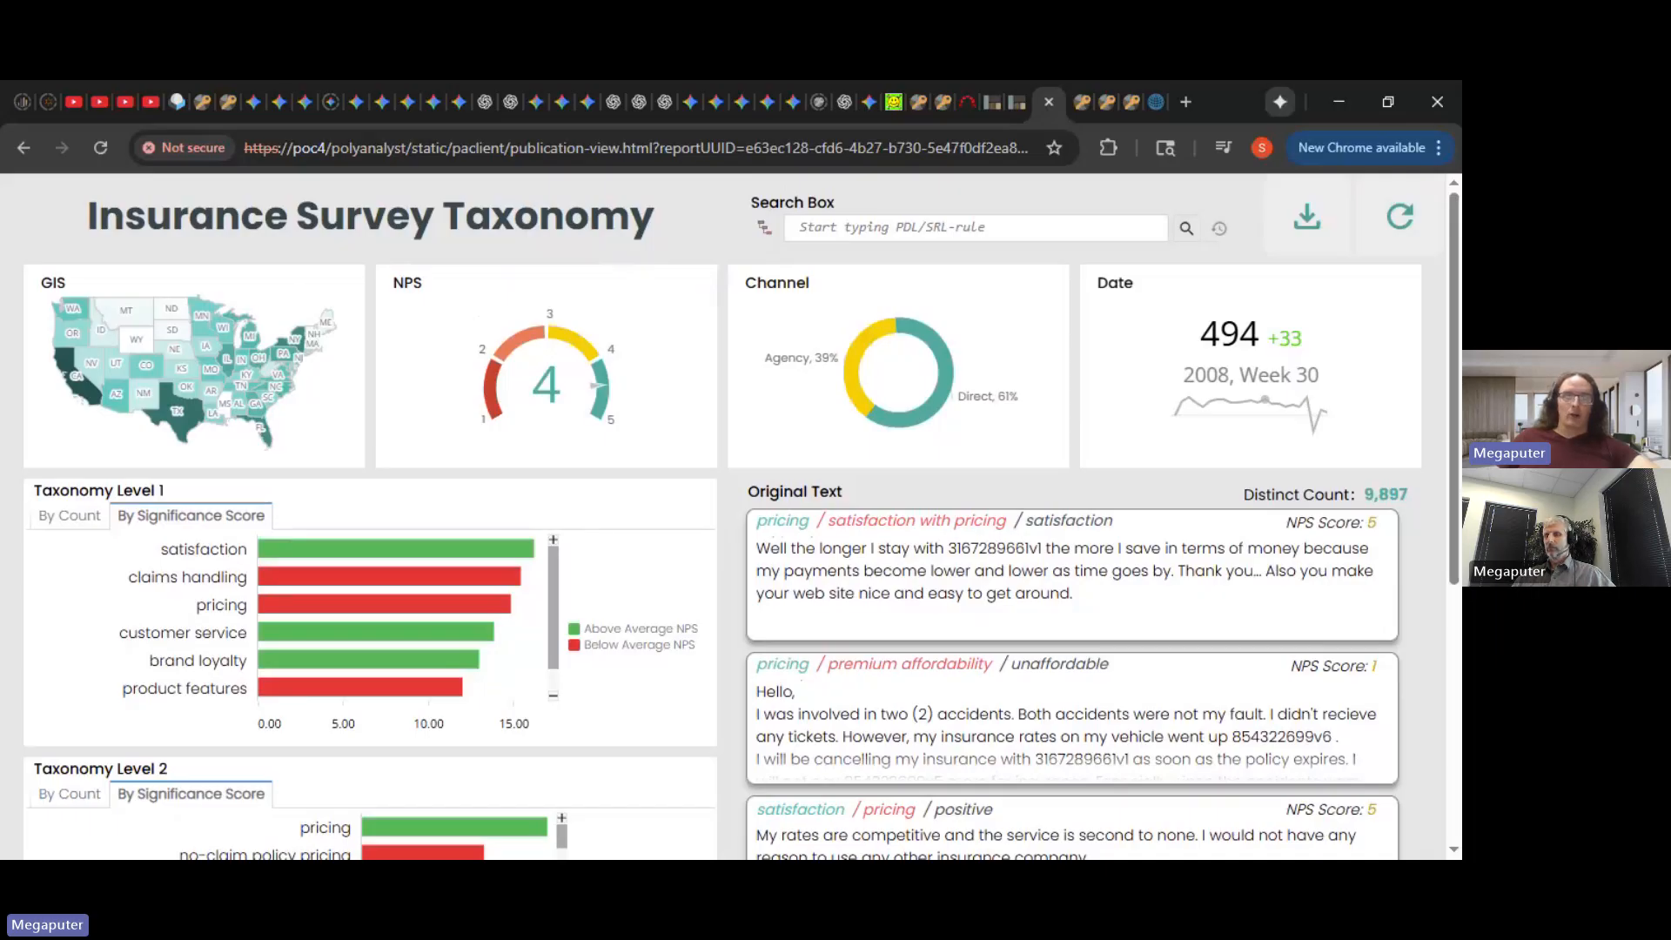
middle_click(720, 267)
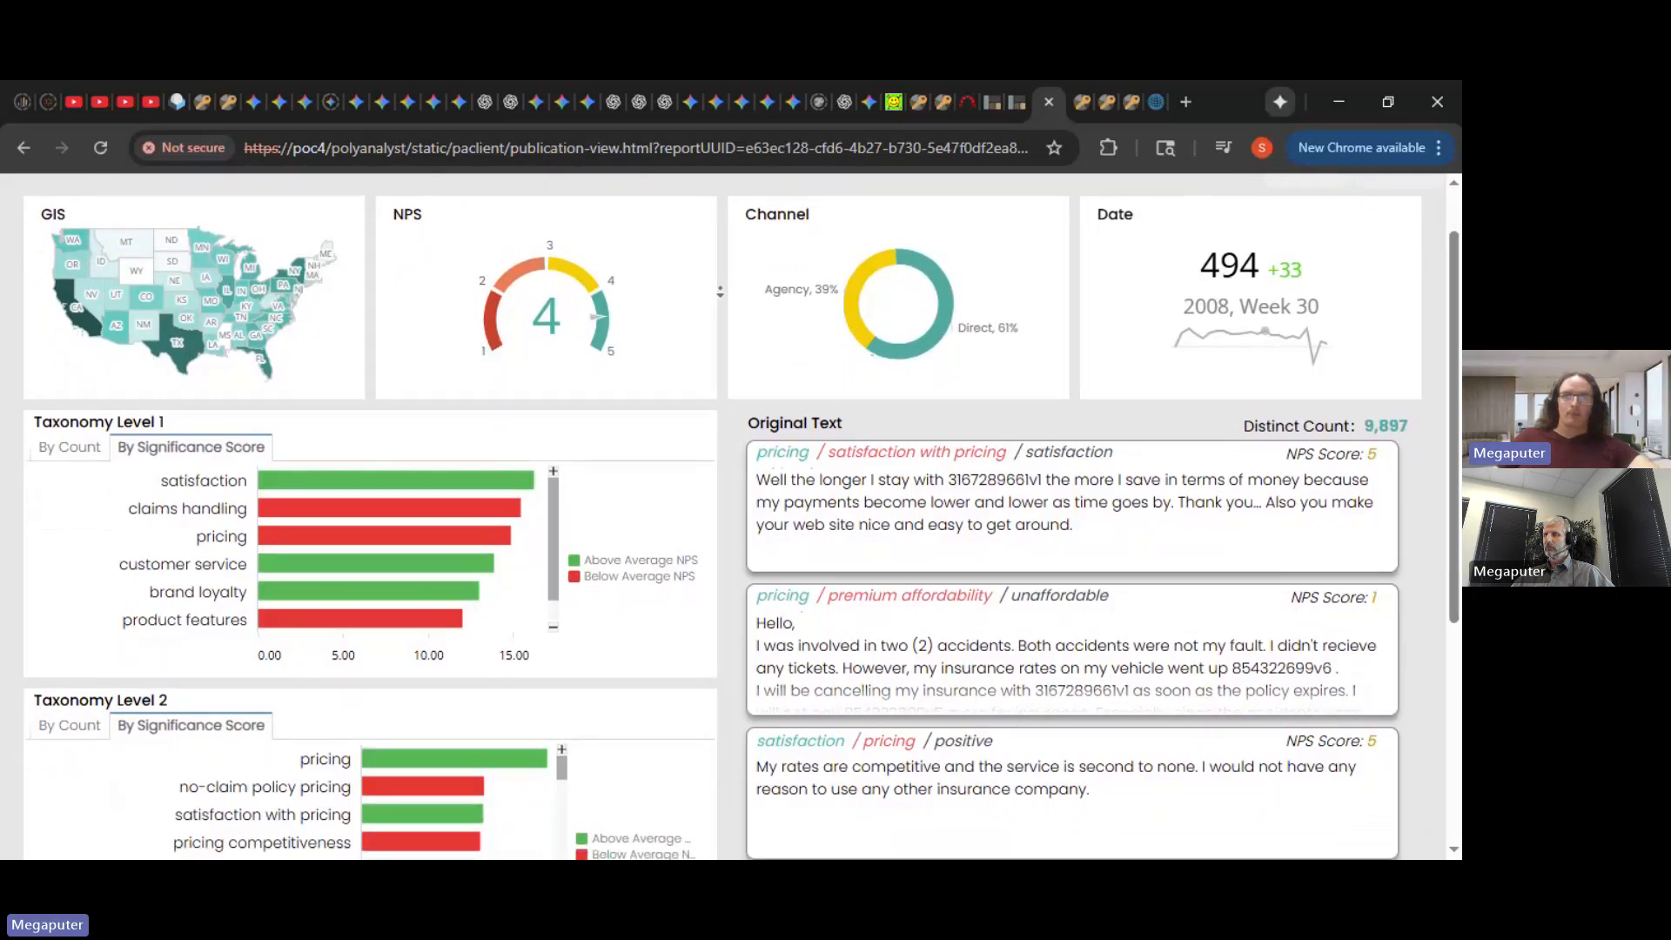
middle_click(722, 290)
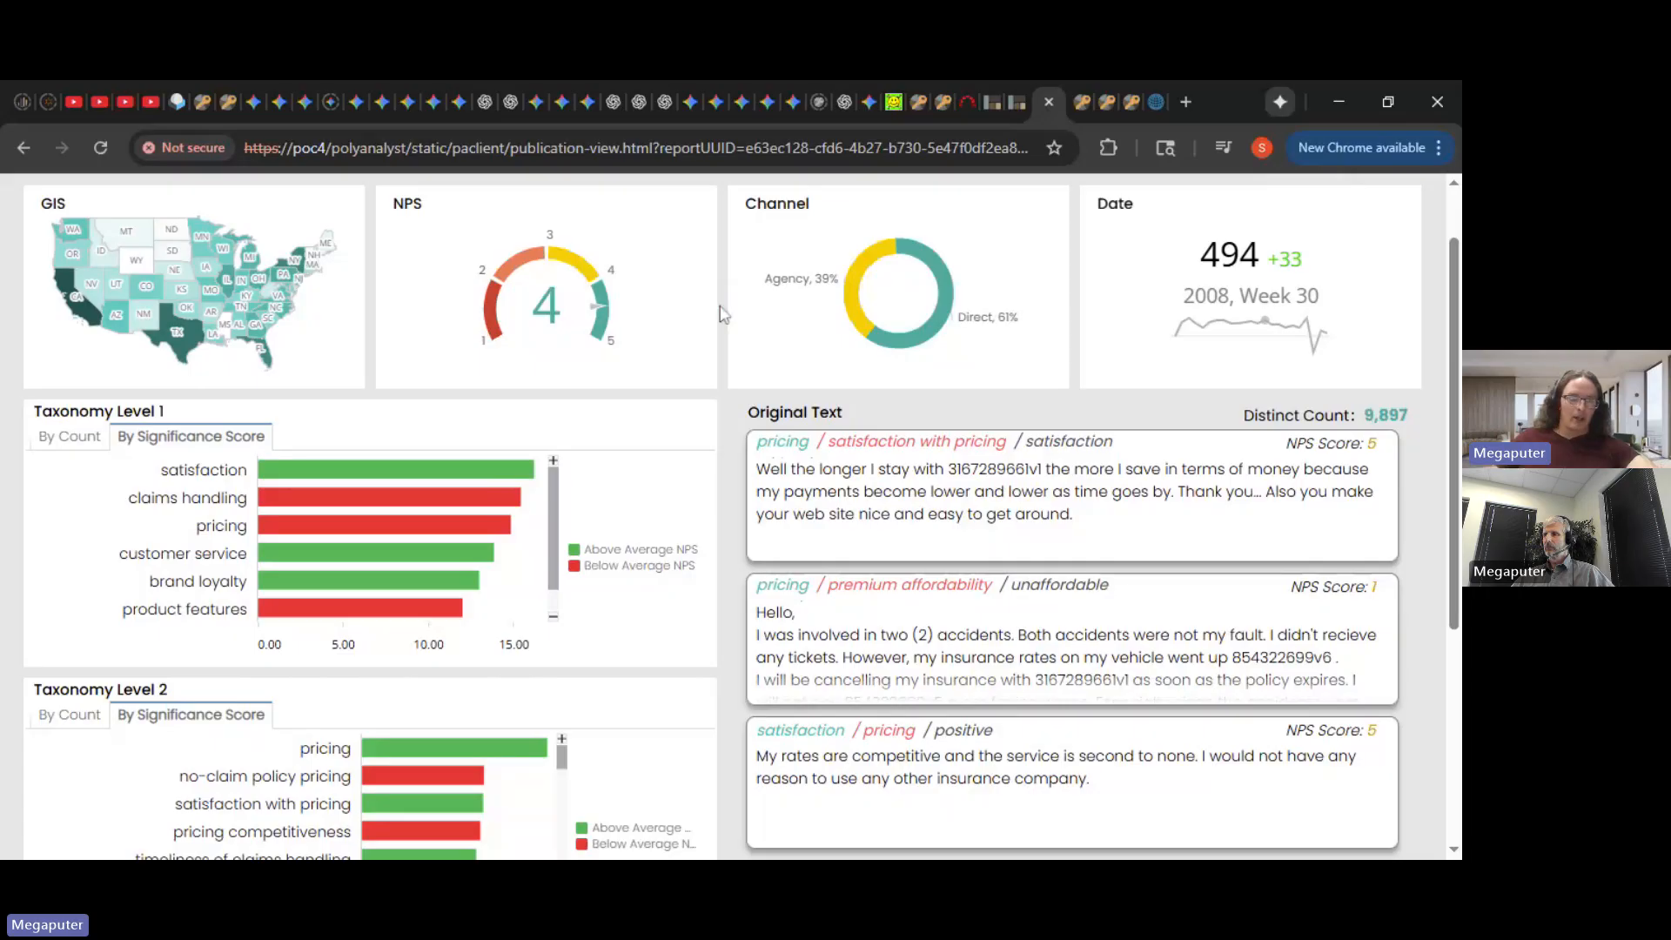
scroll(155, 281, down, 2)
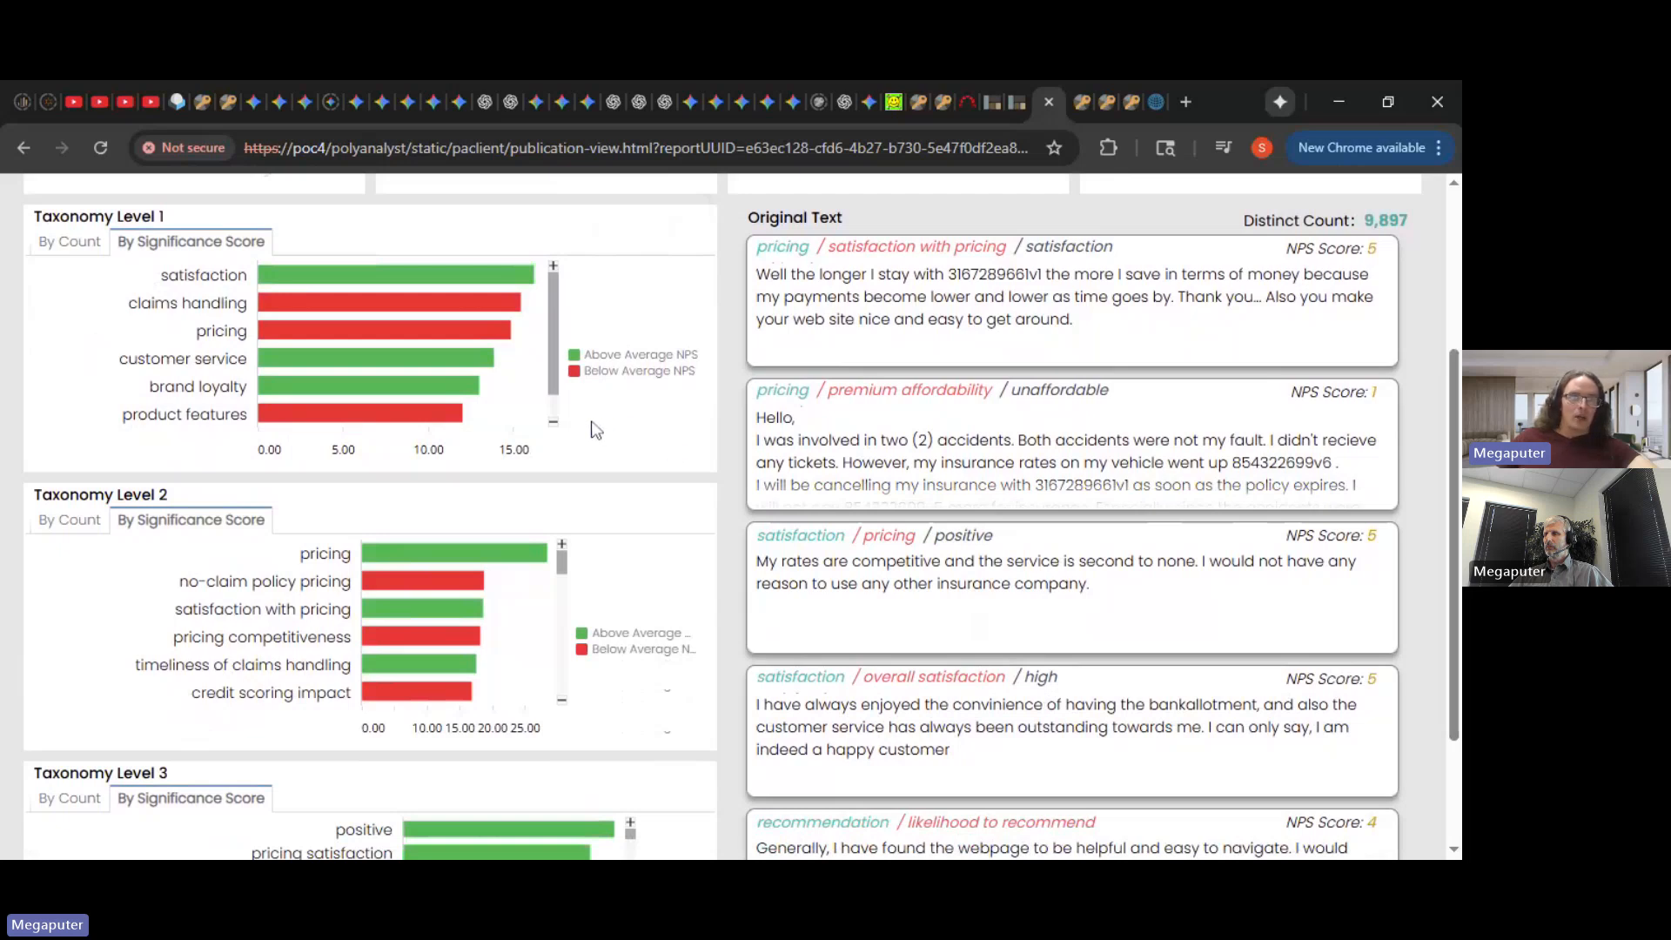
- Filter the dashboard to claims handling, then drill into claim decision in Taxonomy Level 2
click(504, 310)
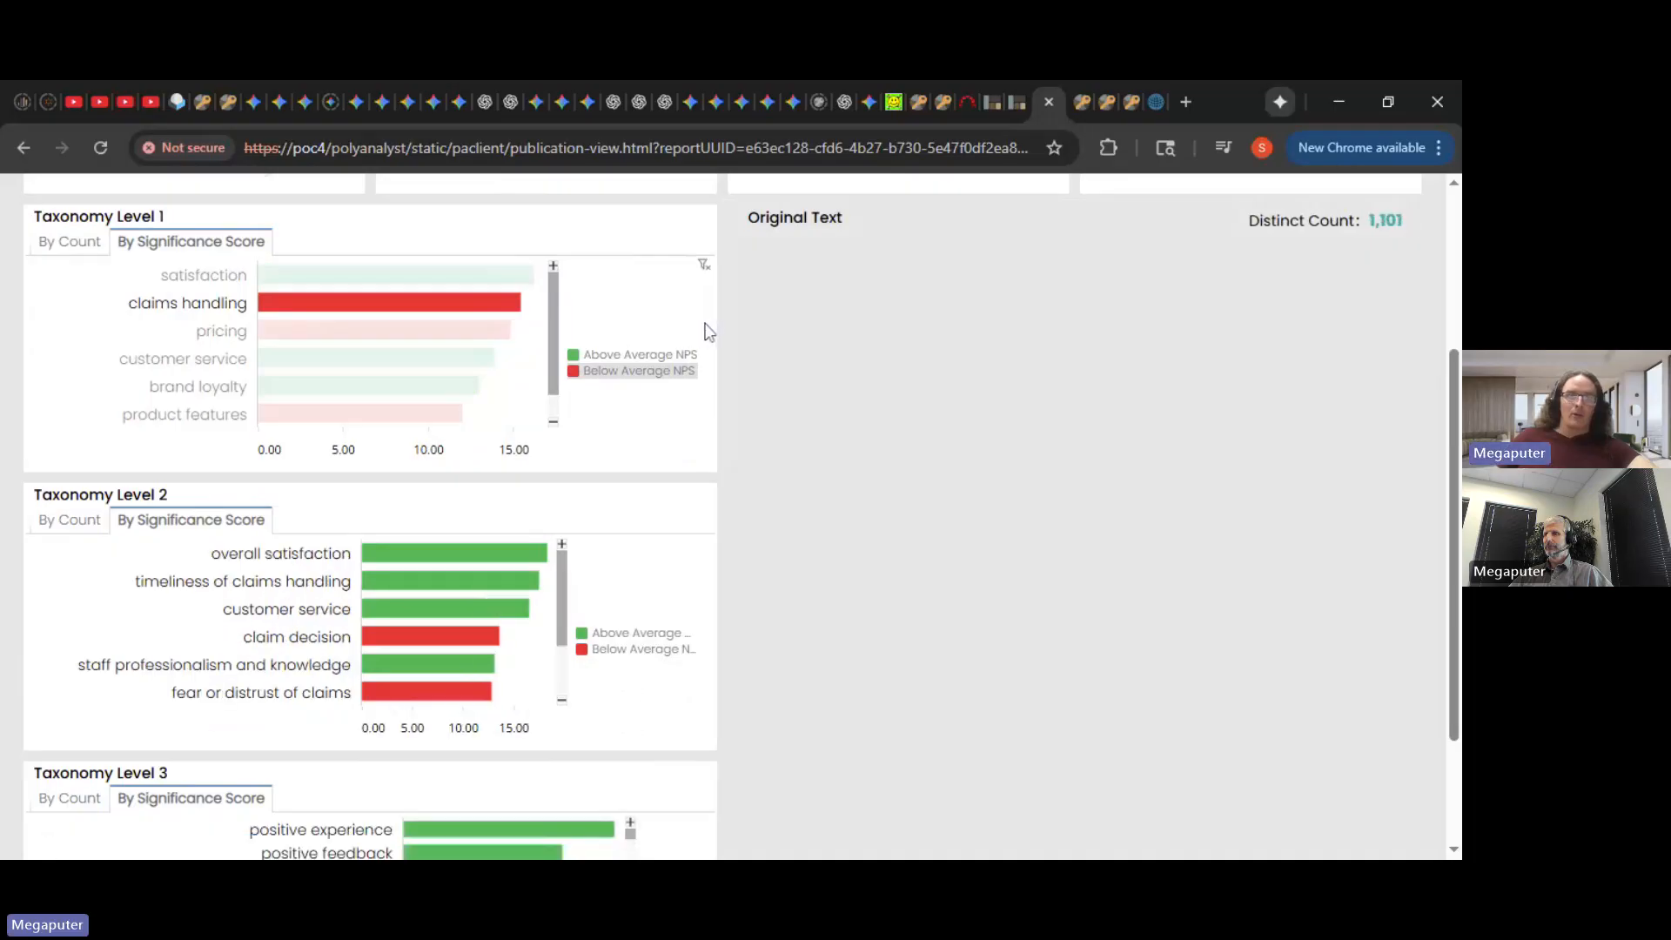
scroll(707, 331, down, 1)
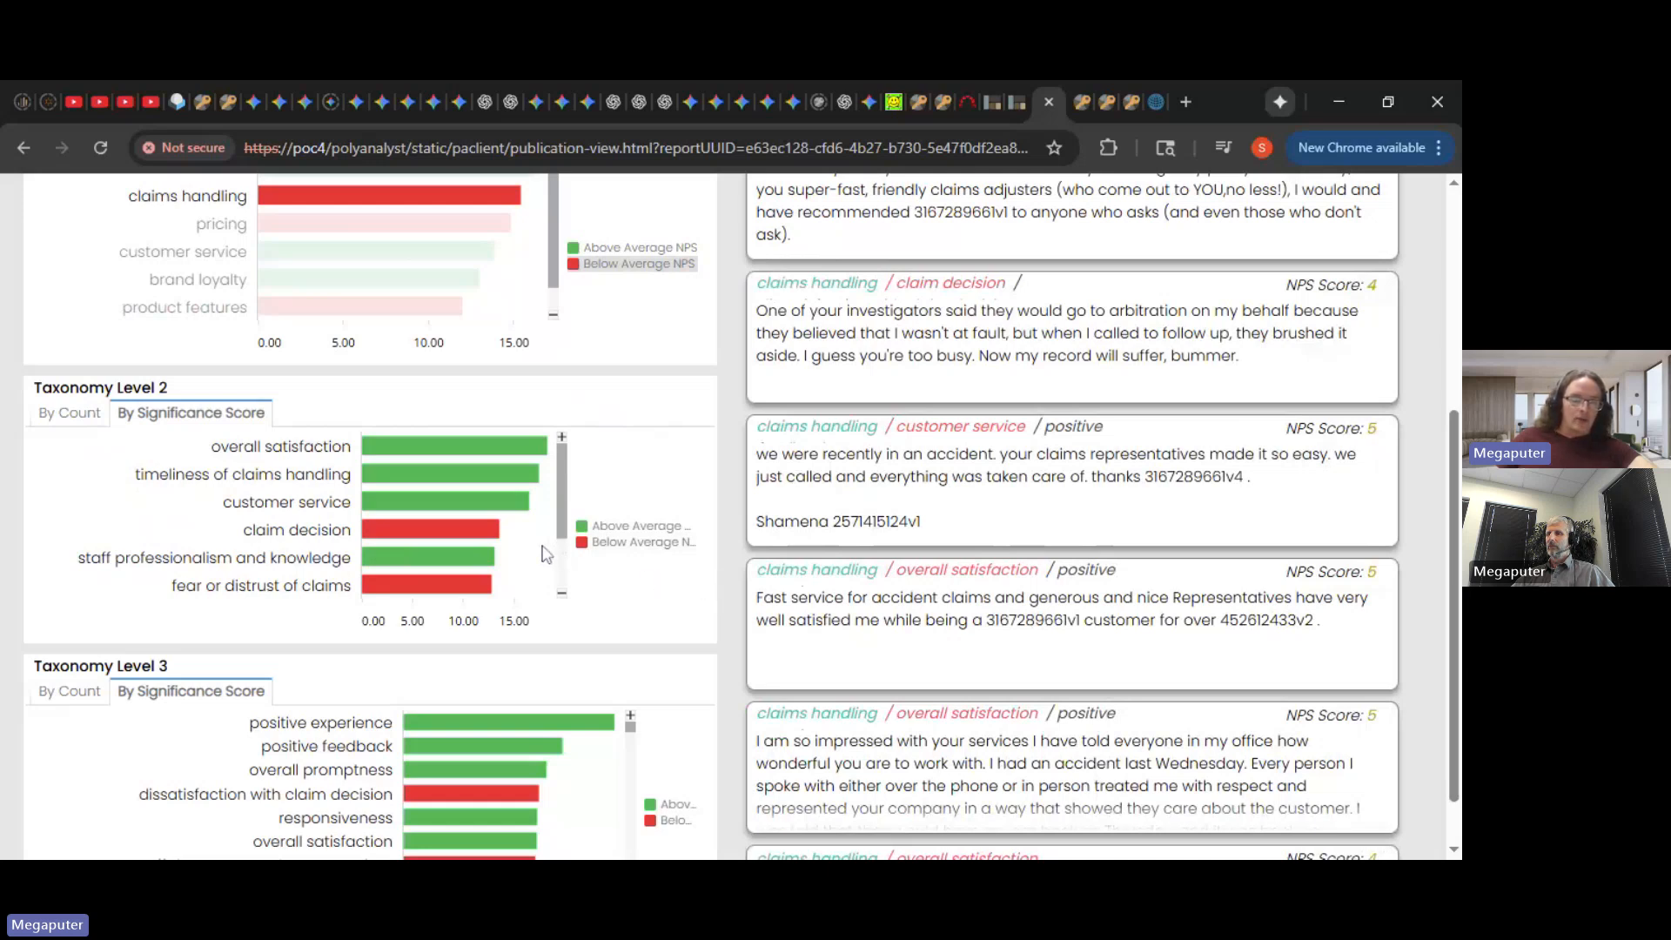
mouse_move(484, 543)
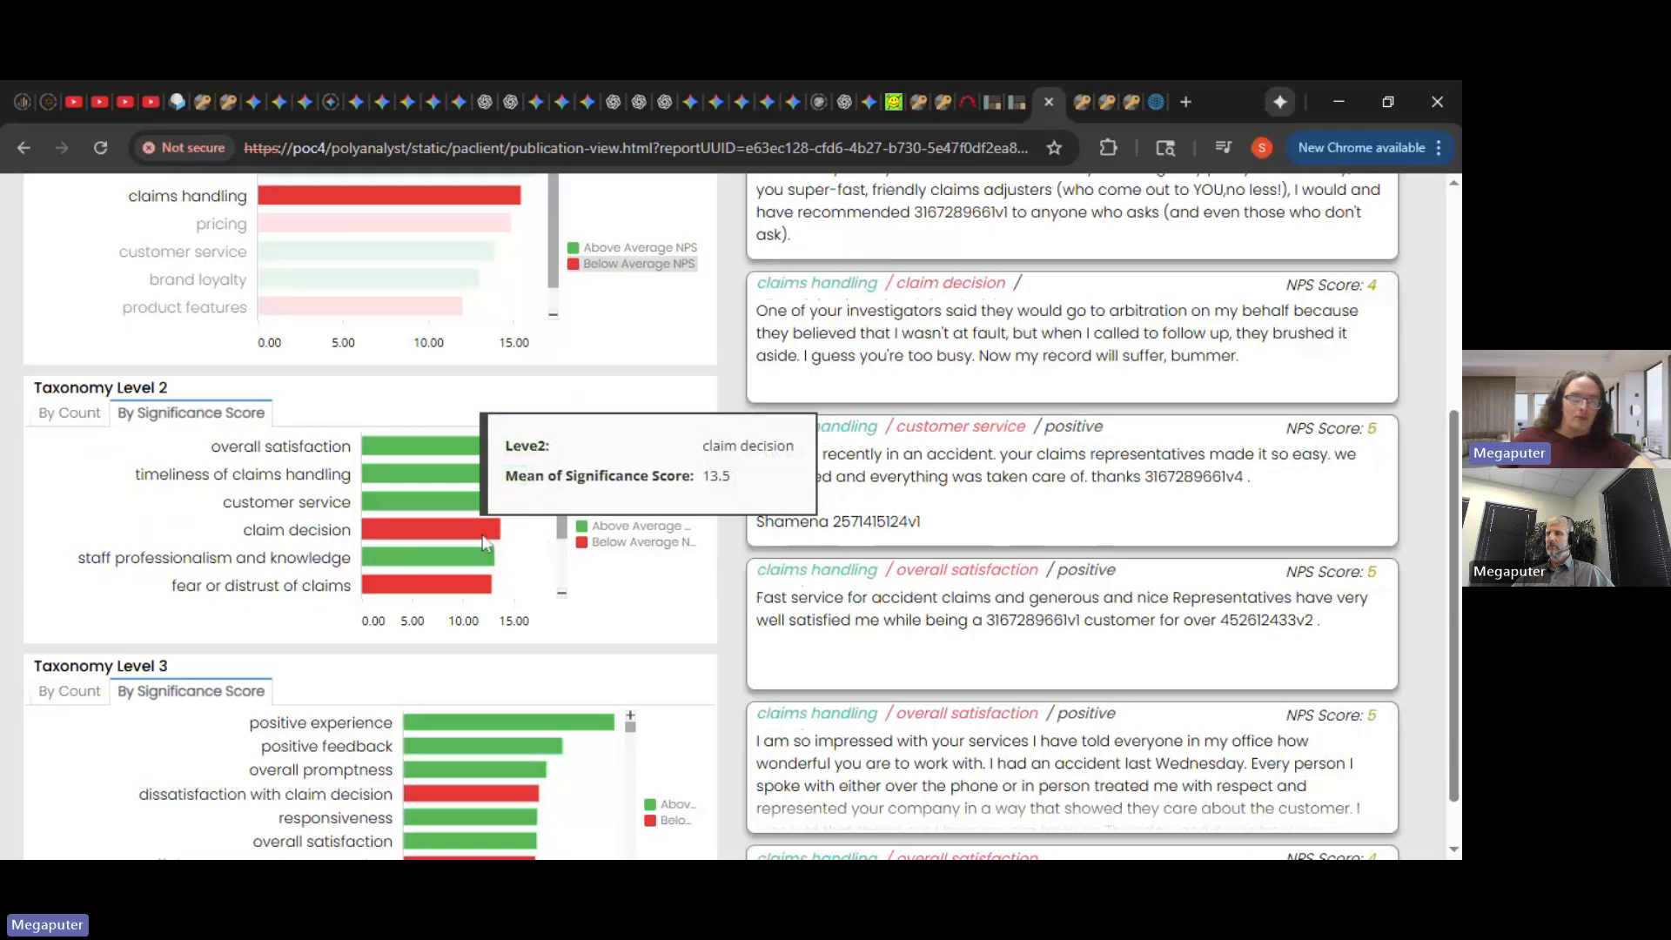
click(485, 543)
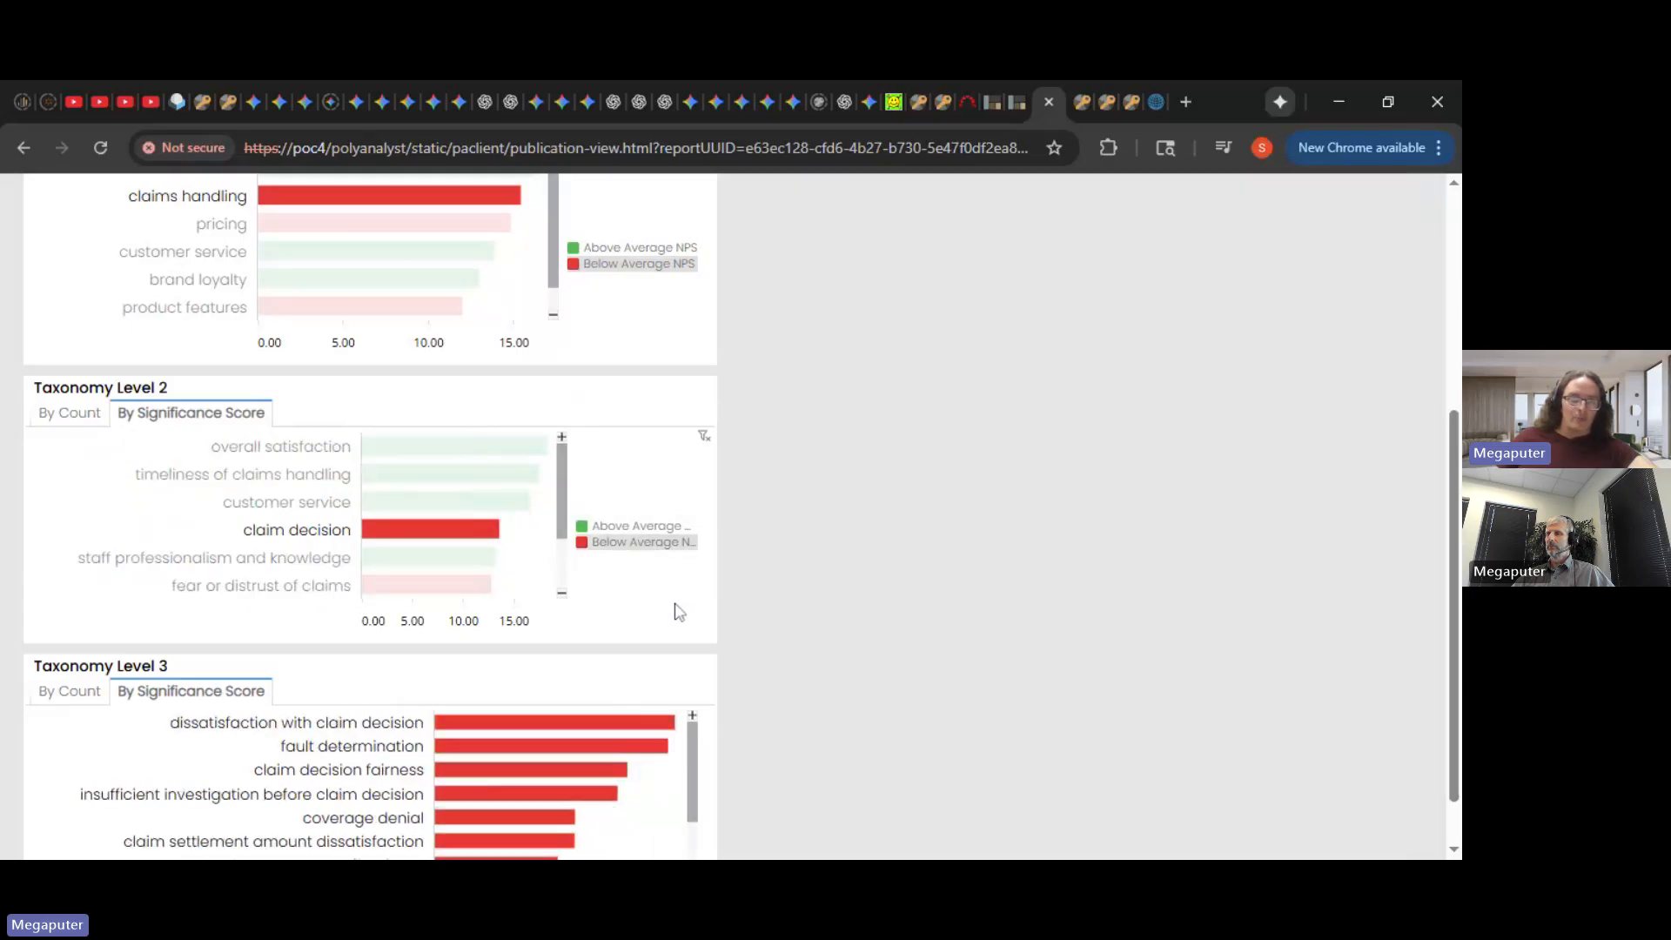
scroll(680, 596, down, 1)
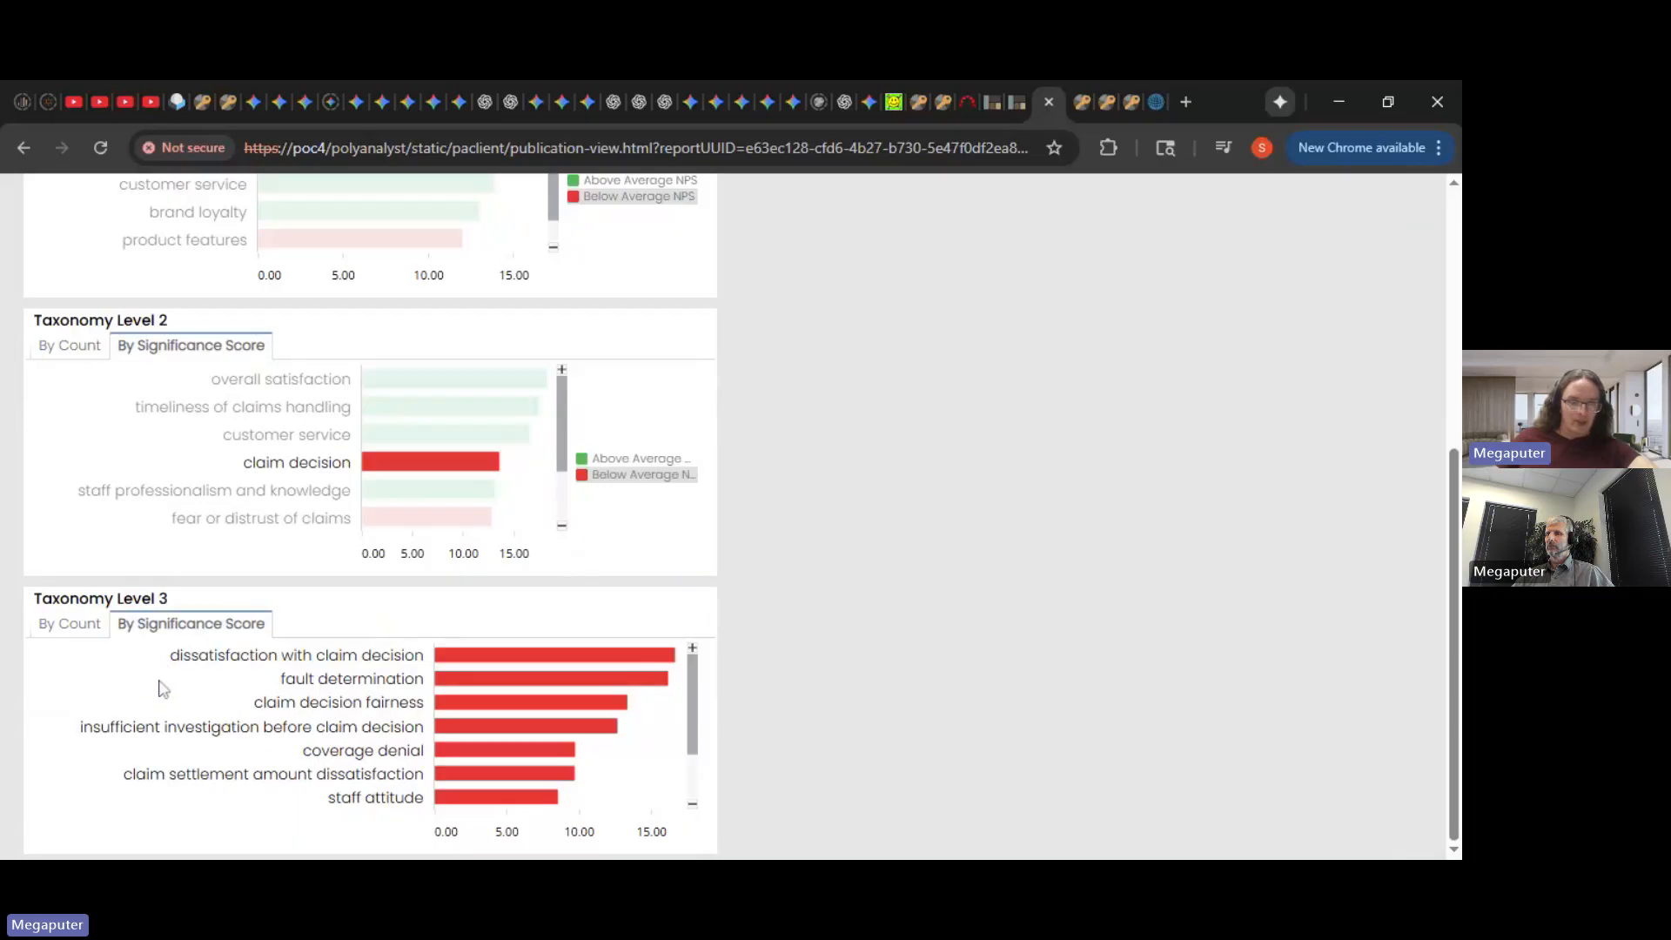
- Review claim decision's Level 3 subtopics, which rank below average NPS, and their matching comments
mouse_move(474, 687)
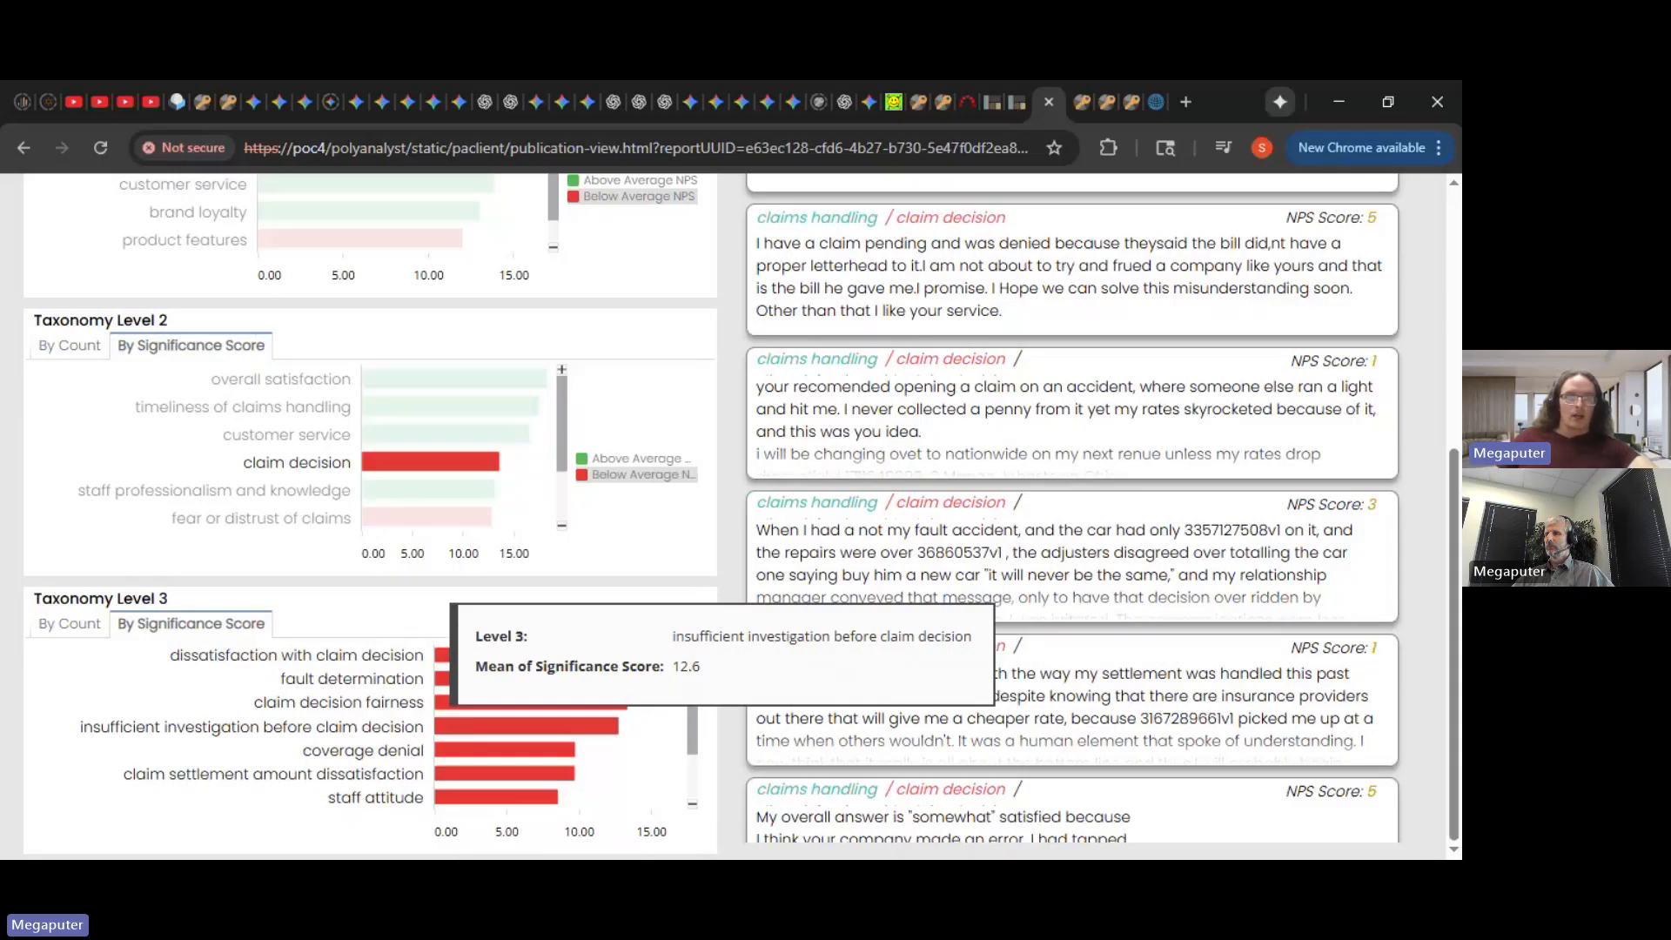
mouse_move(466, 755)
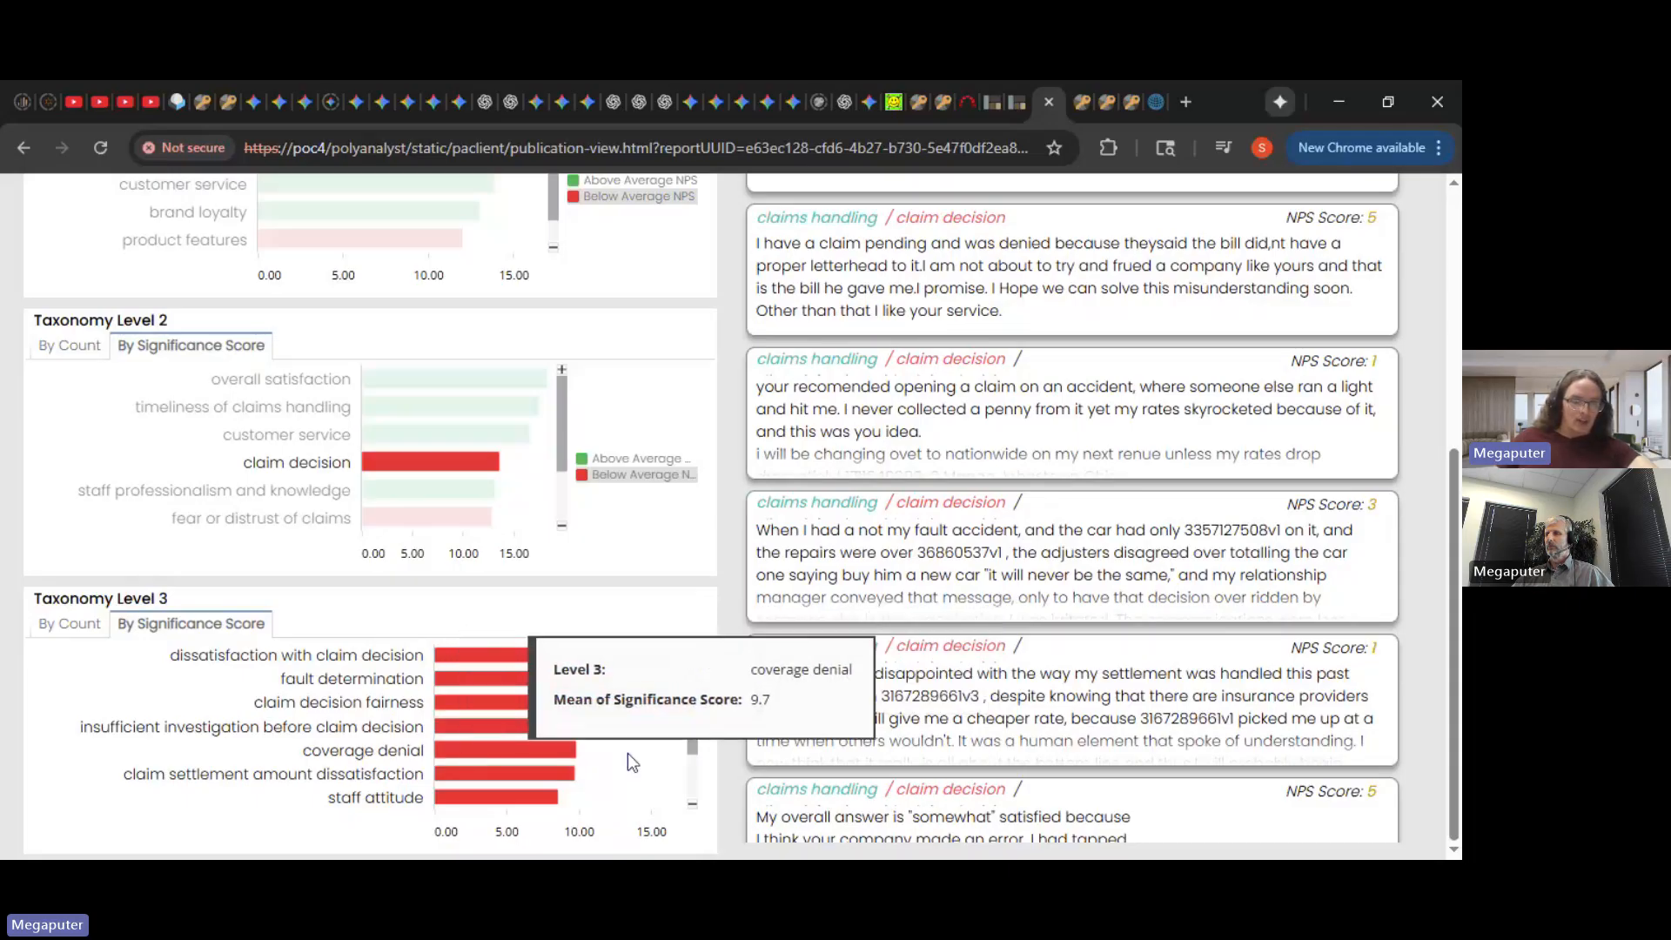
click(654, 742)
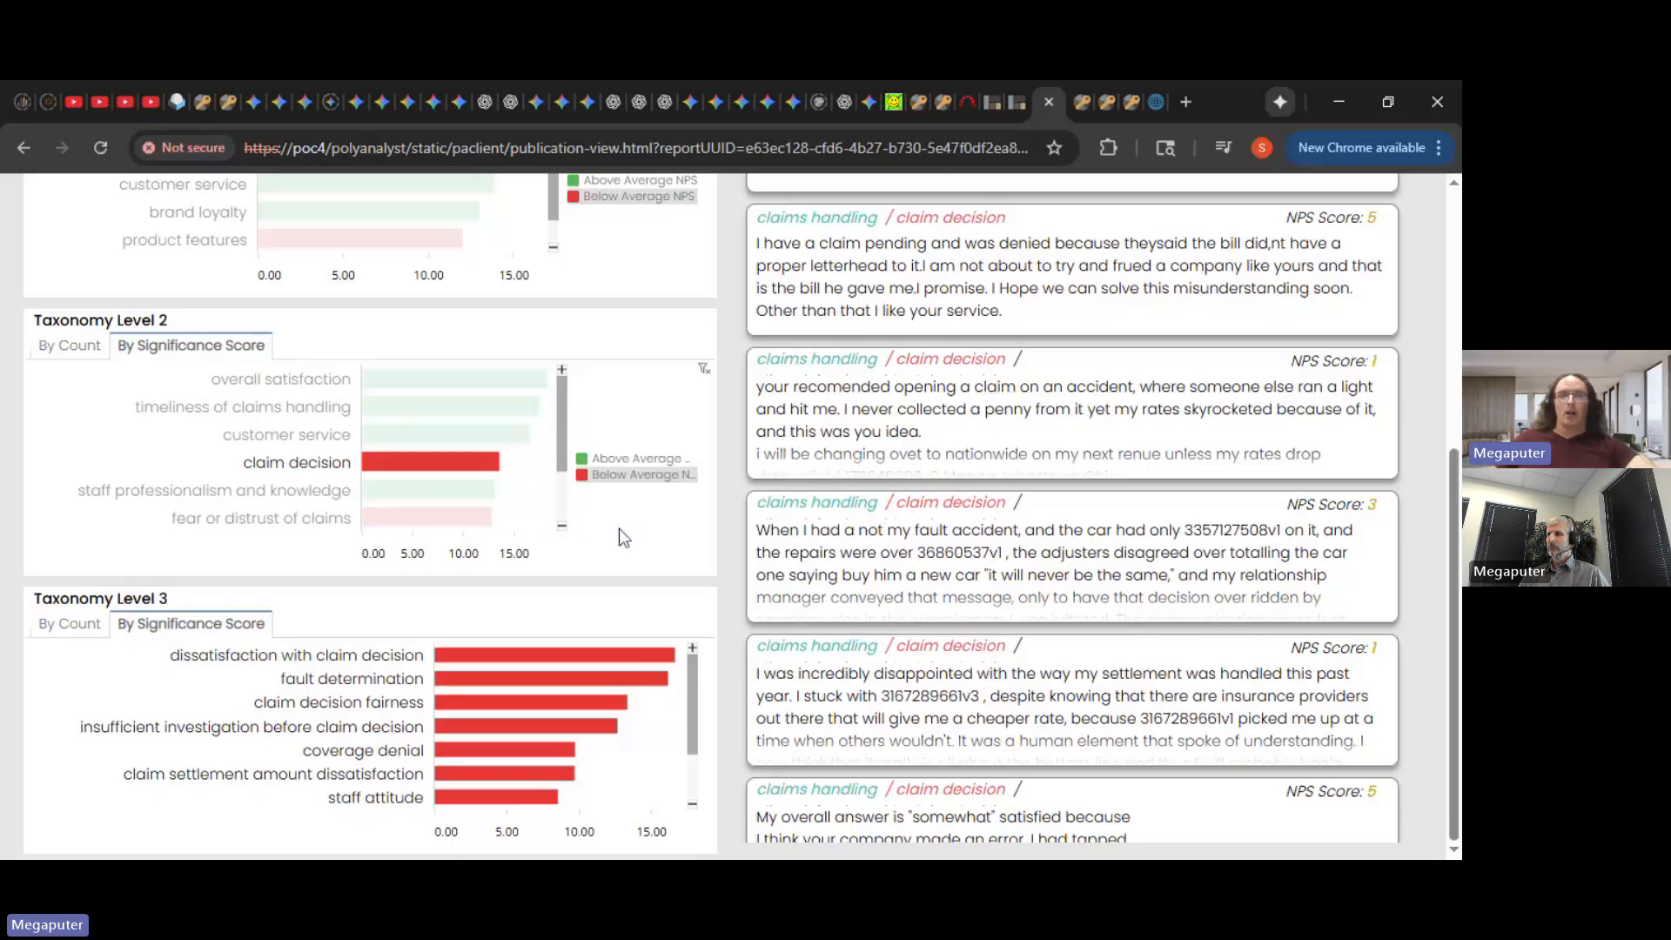
- Clear the claim decision and claims handling filters, returning to the top of the dashboard
click(531, 511)
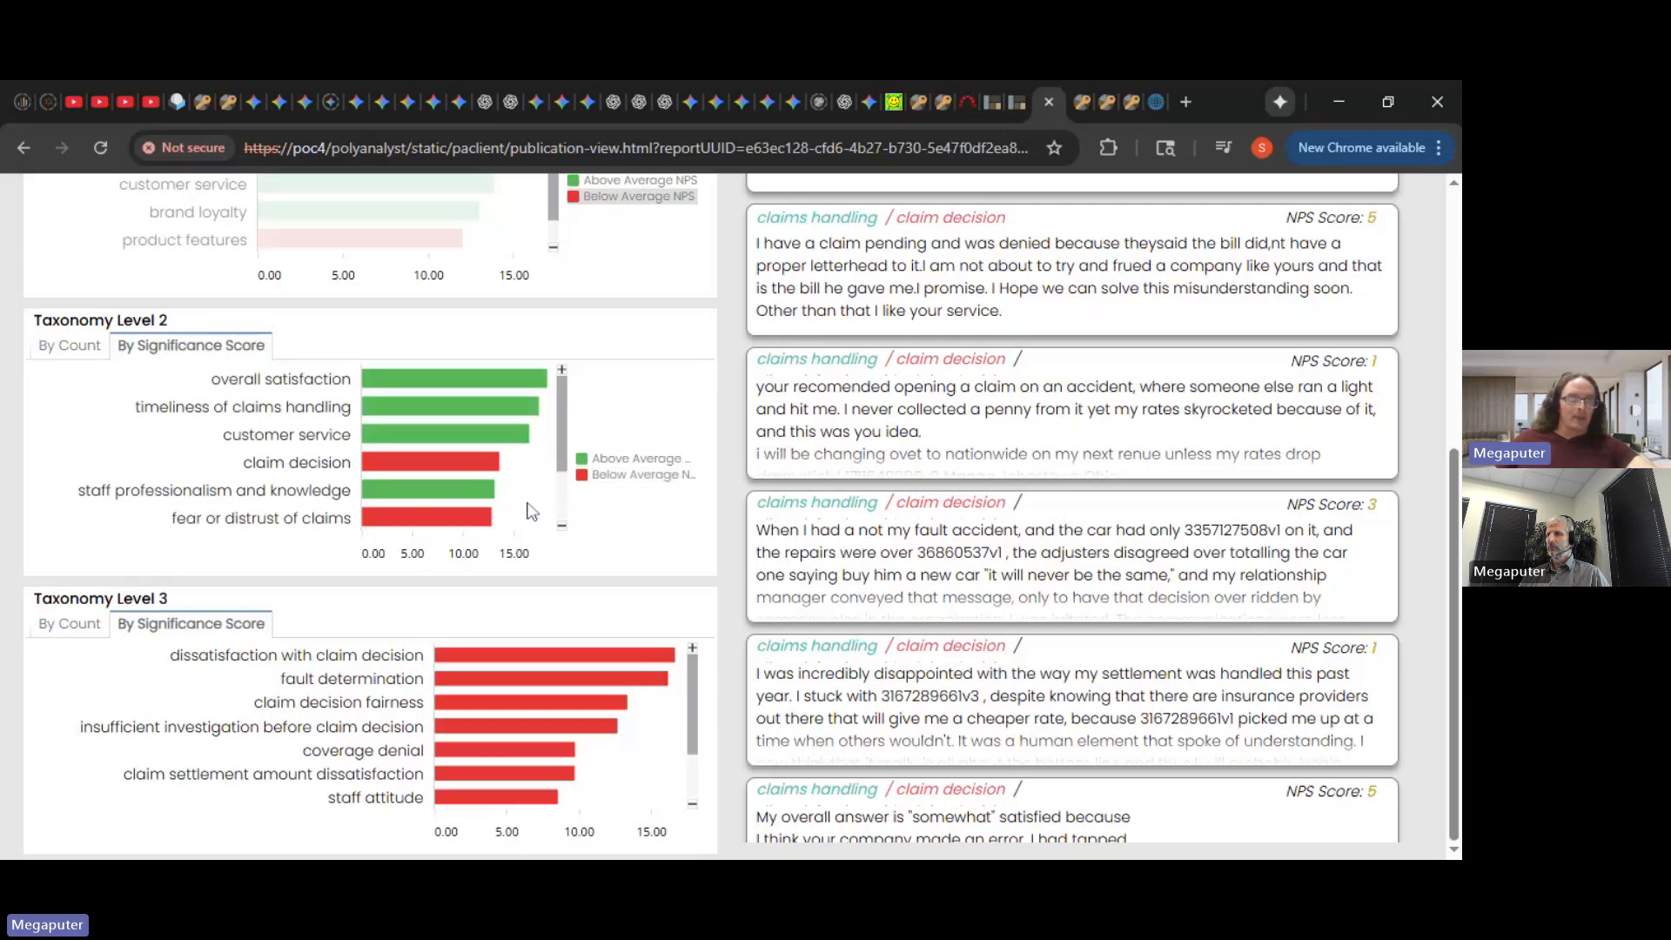
scroll(626, 418, up, 3)
scroll(525, 540, up, 1)
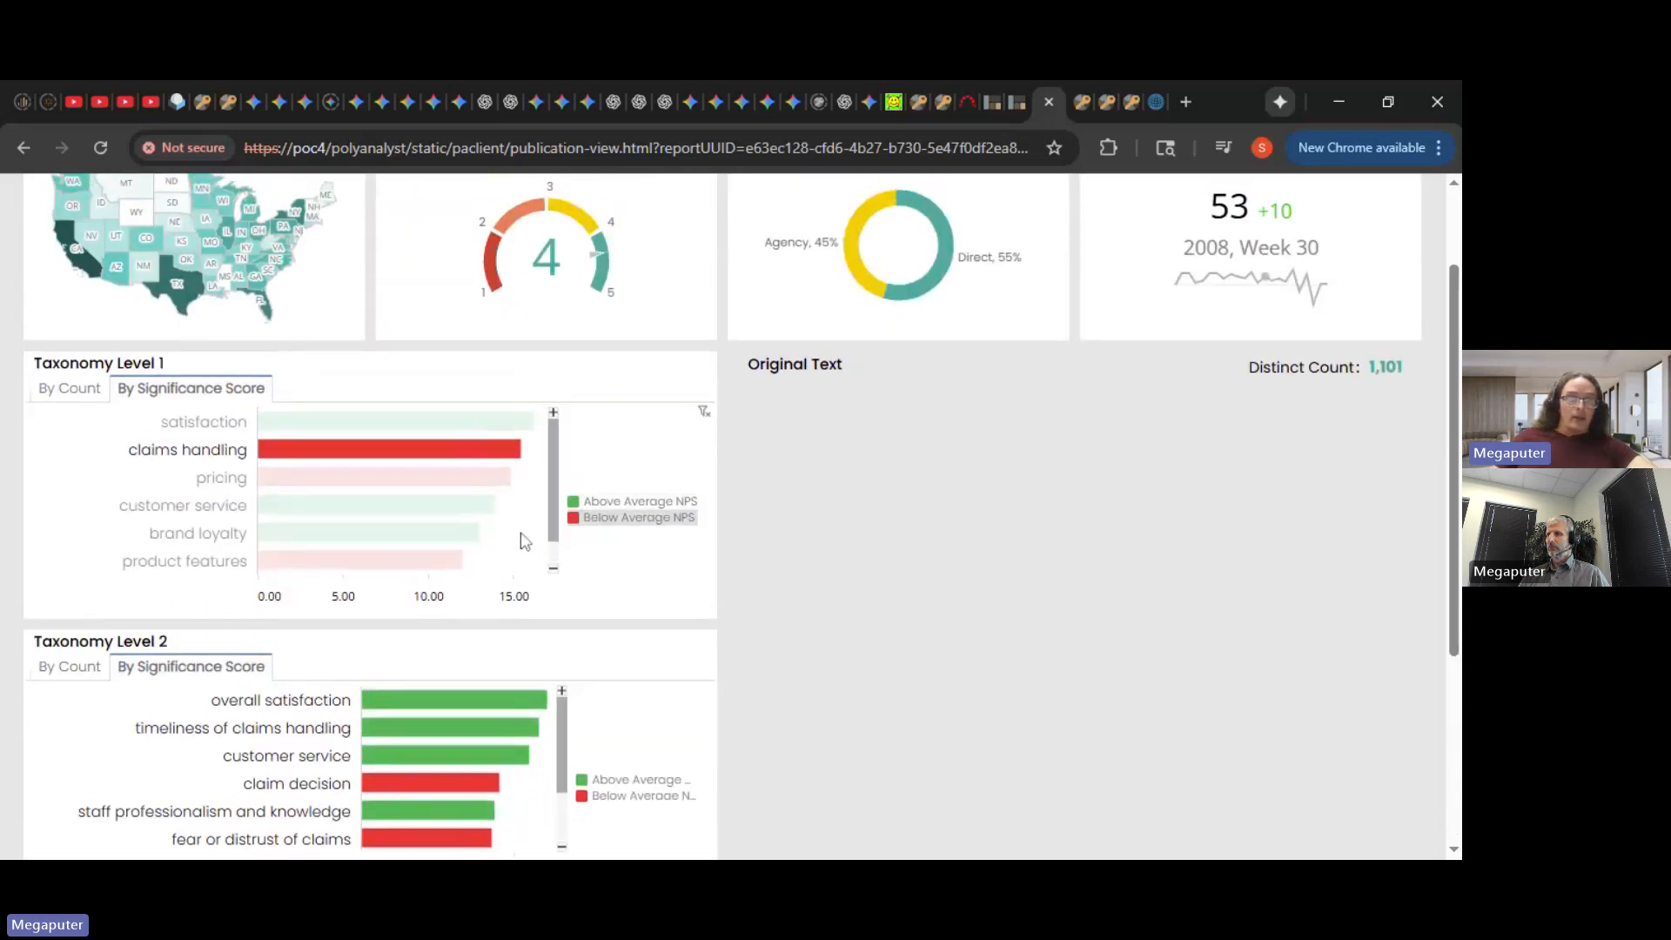
click(525, 539)
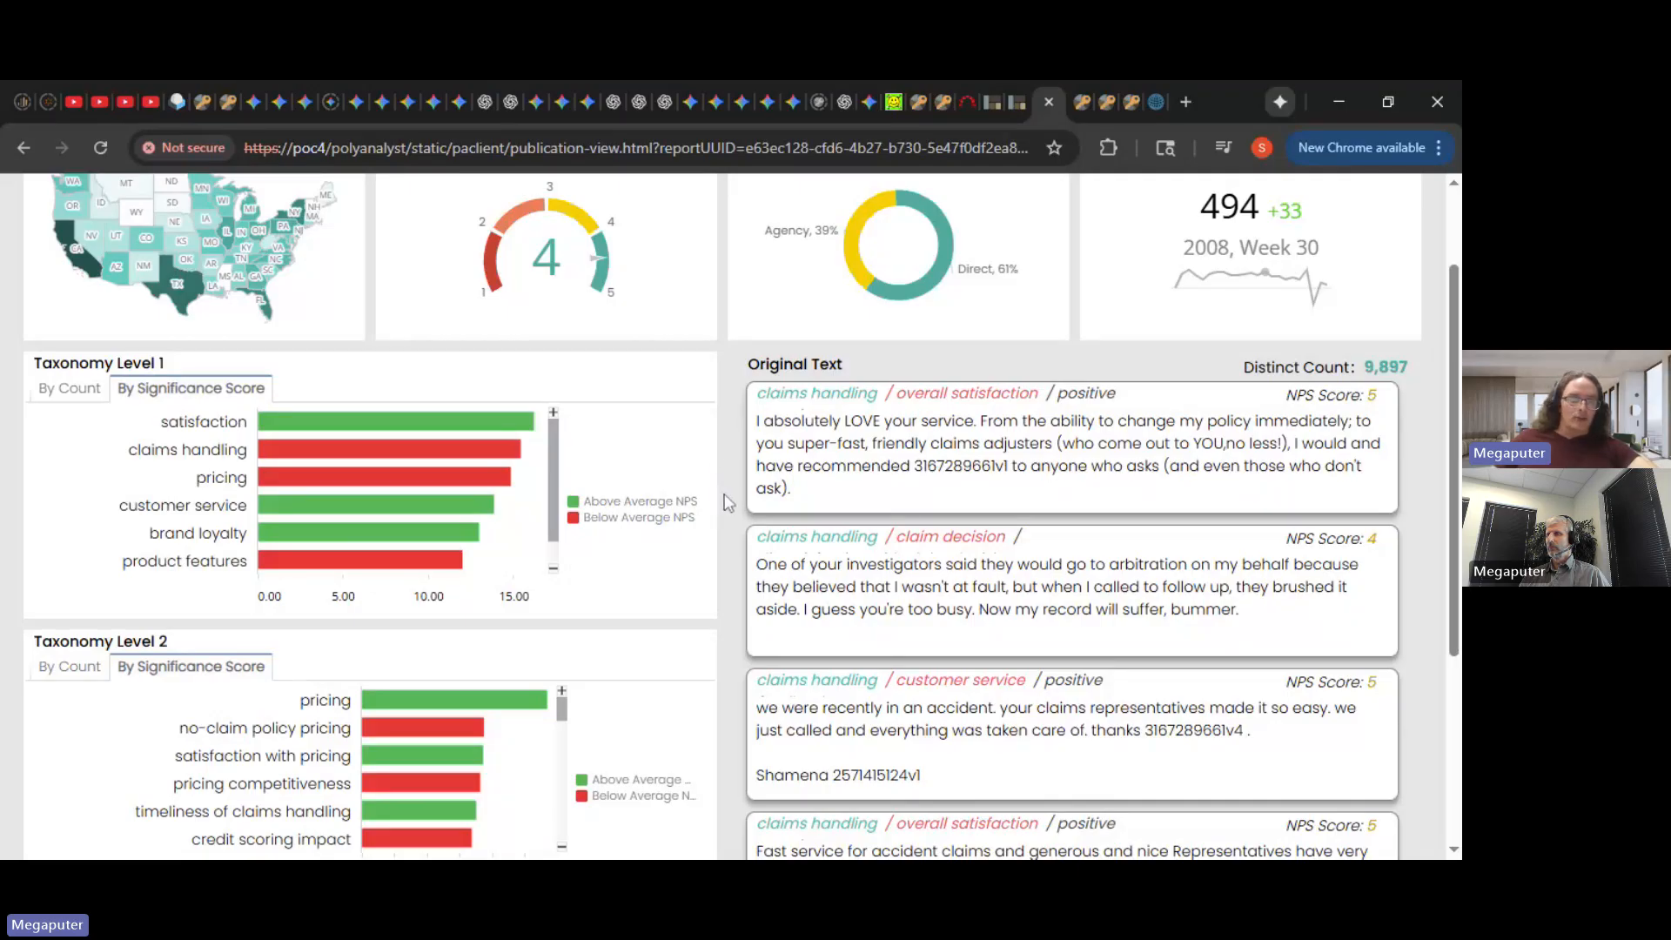
scroll(728, 503, up, 2)
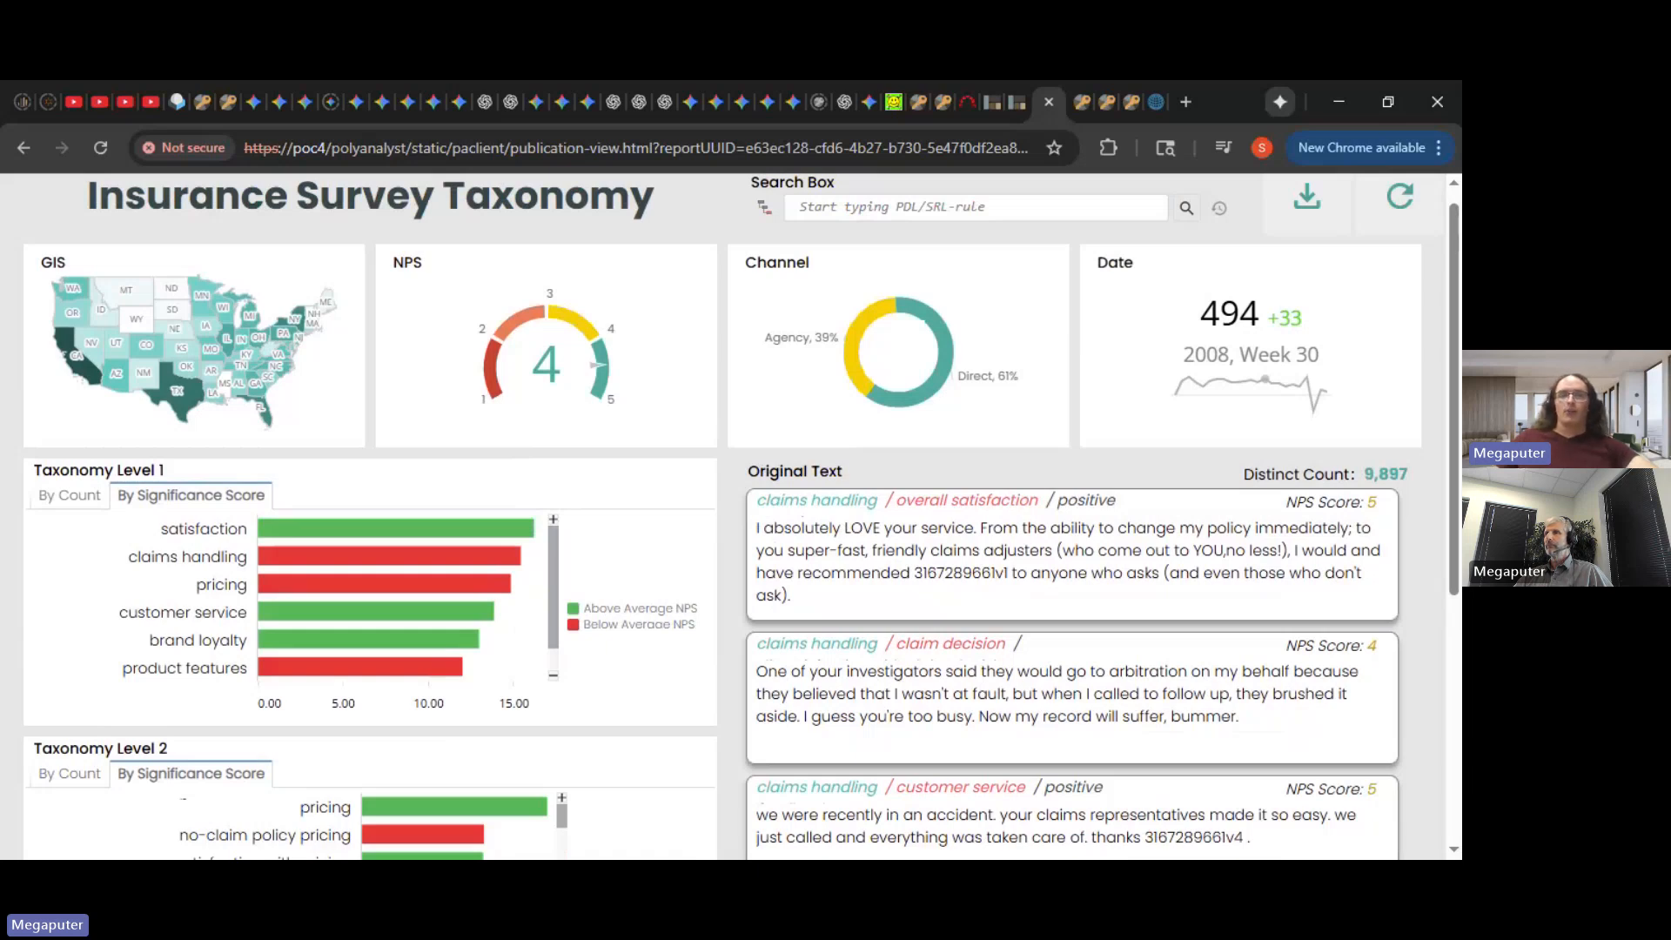
mouse_move(525, 571)
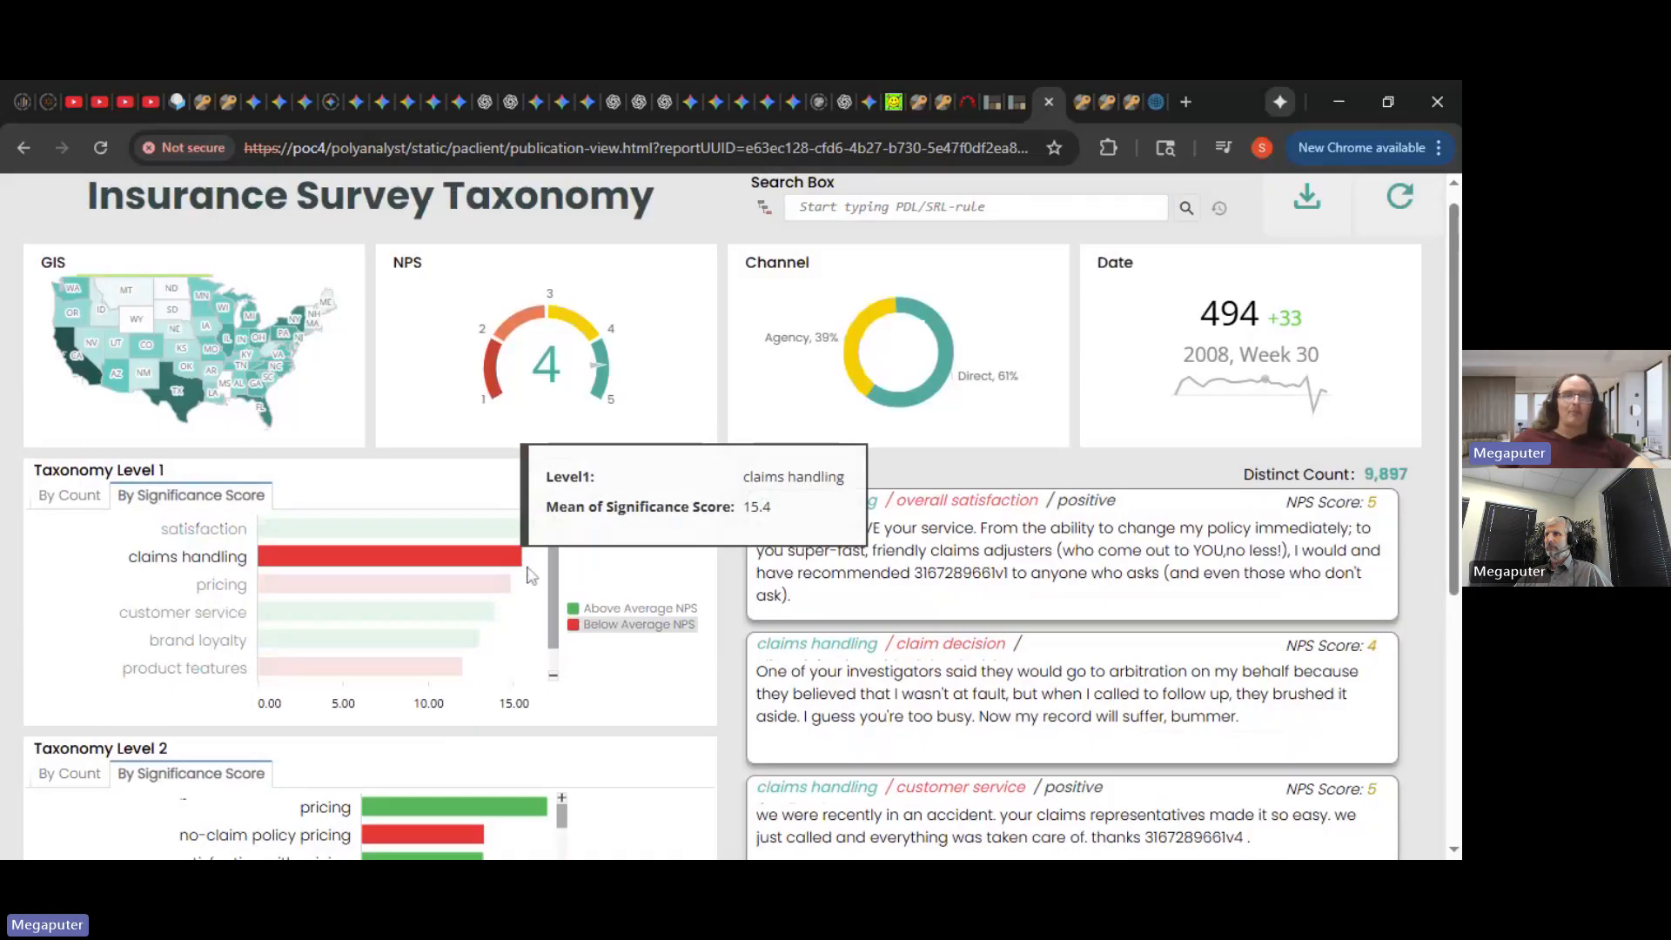
click(519, 564)
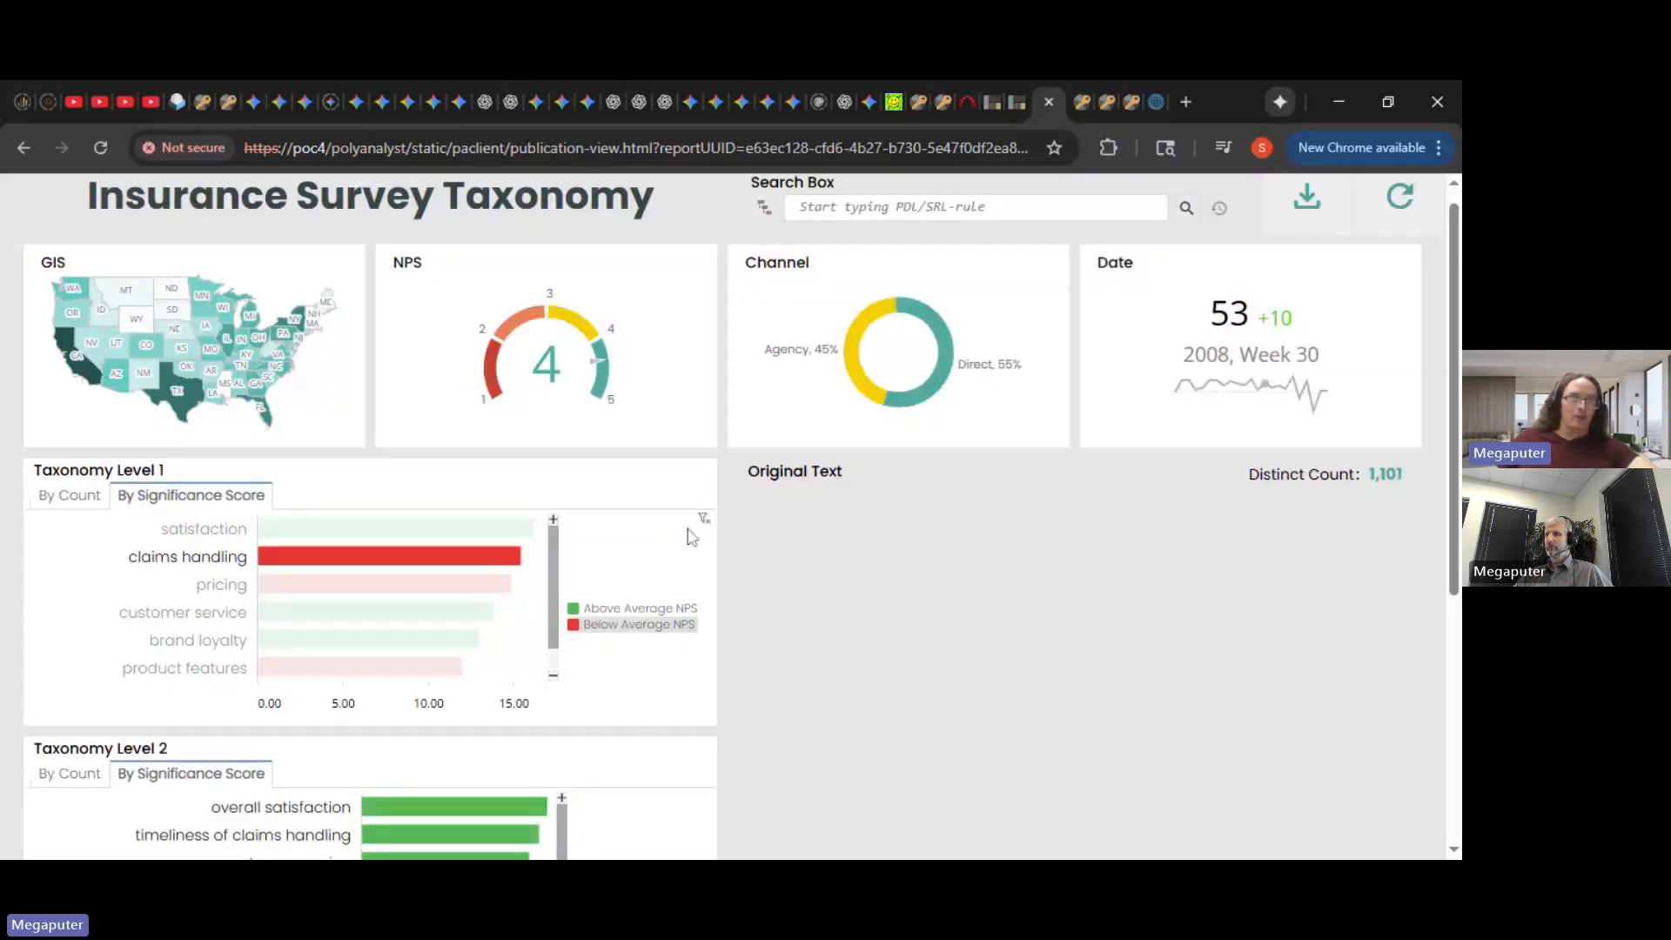
scroll(662, 550, down, 2)
scroll(673, 577, down, 1)
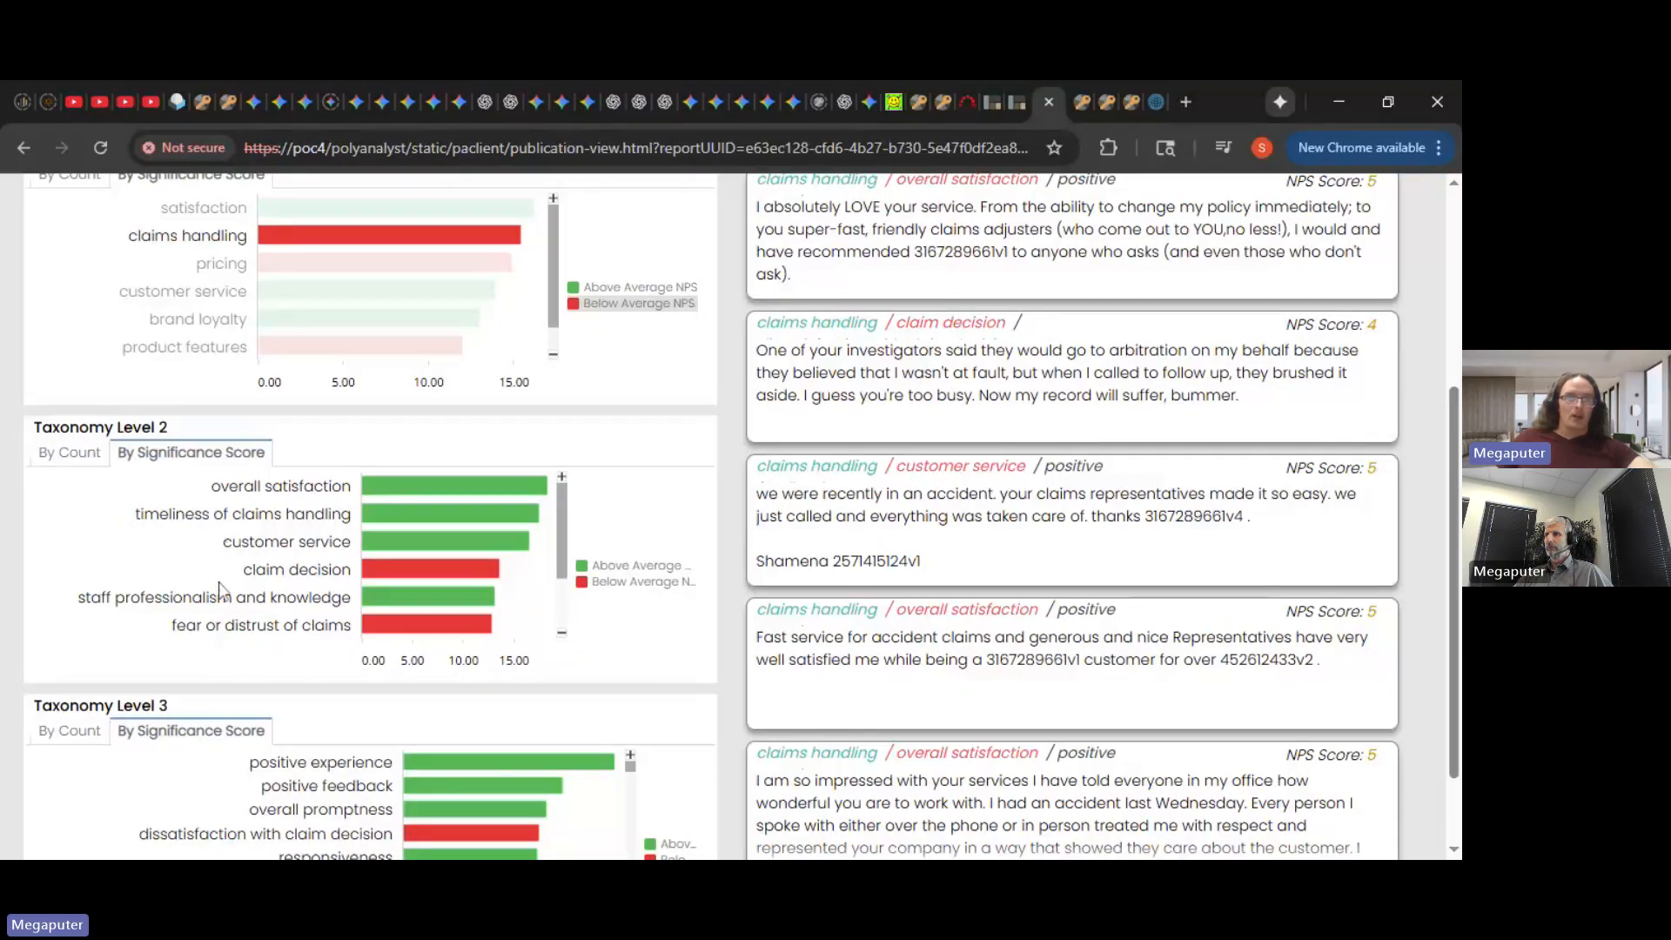
mouse_move(503, 574)
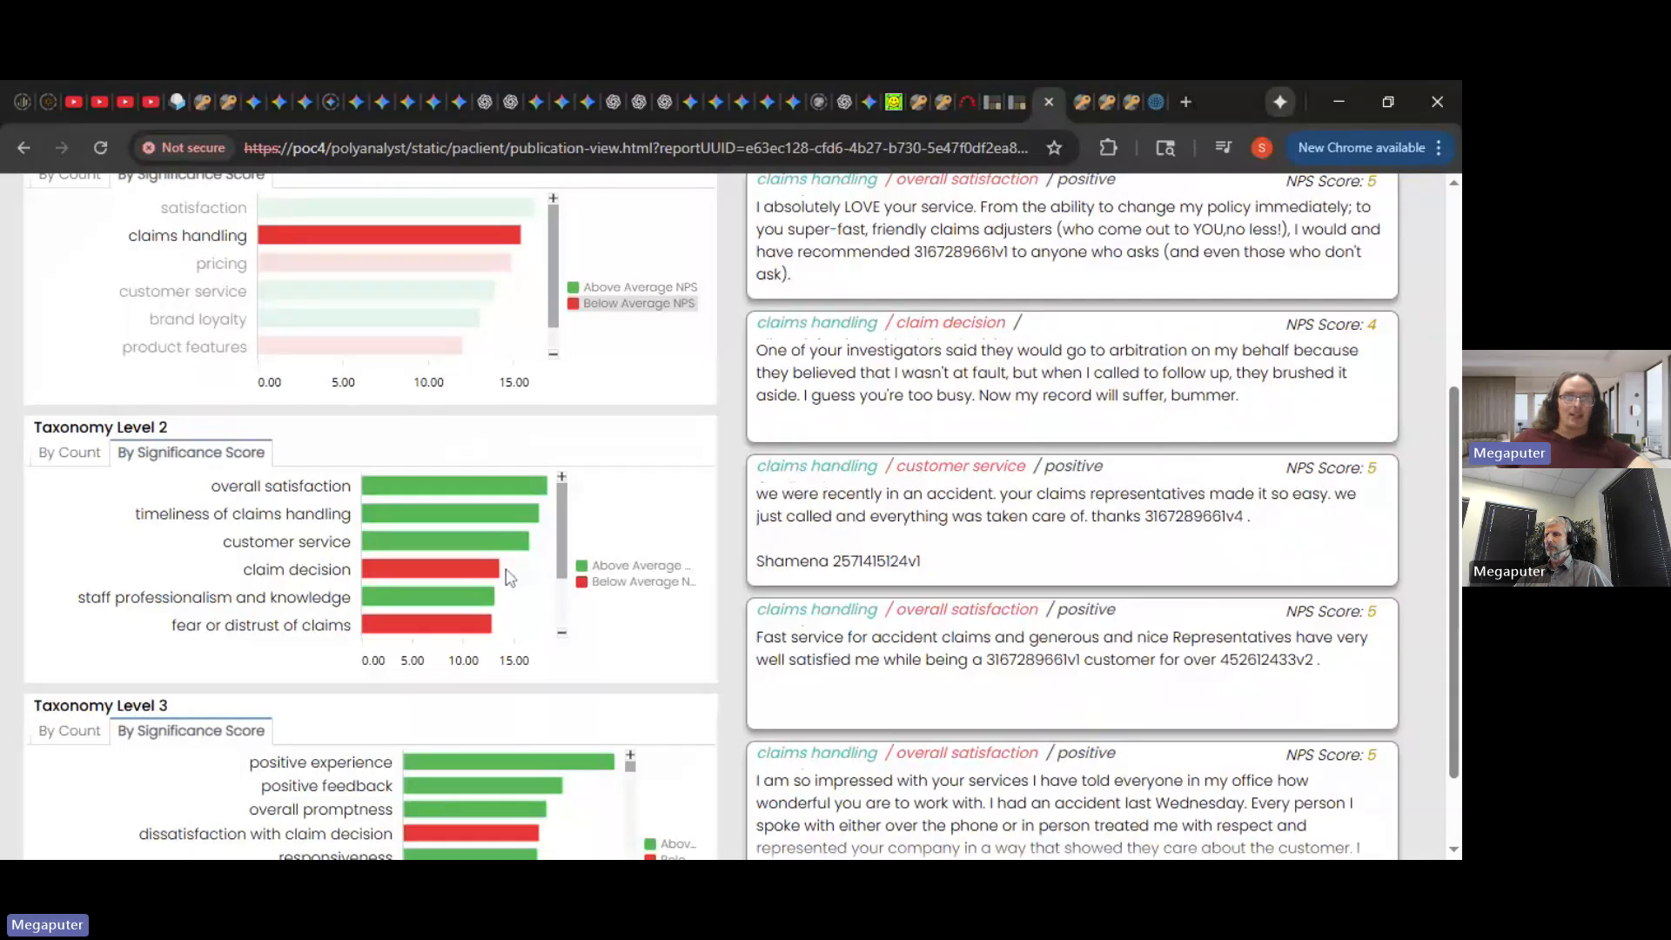
mouse_move(482, 638)
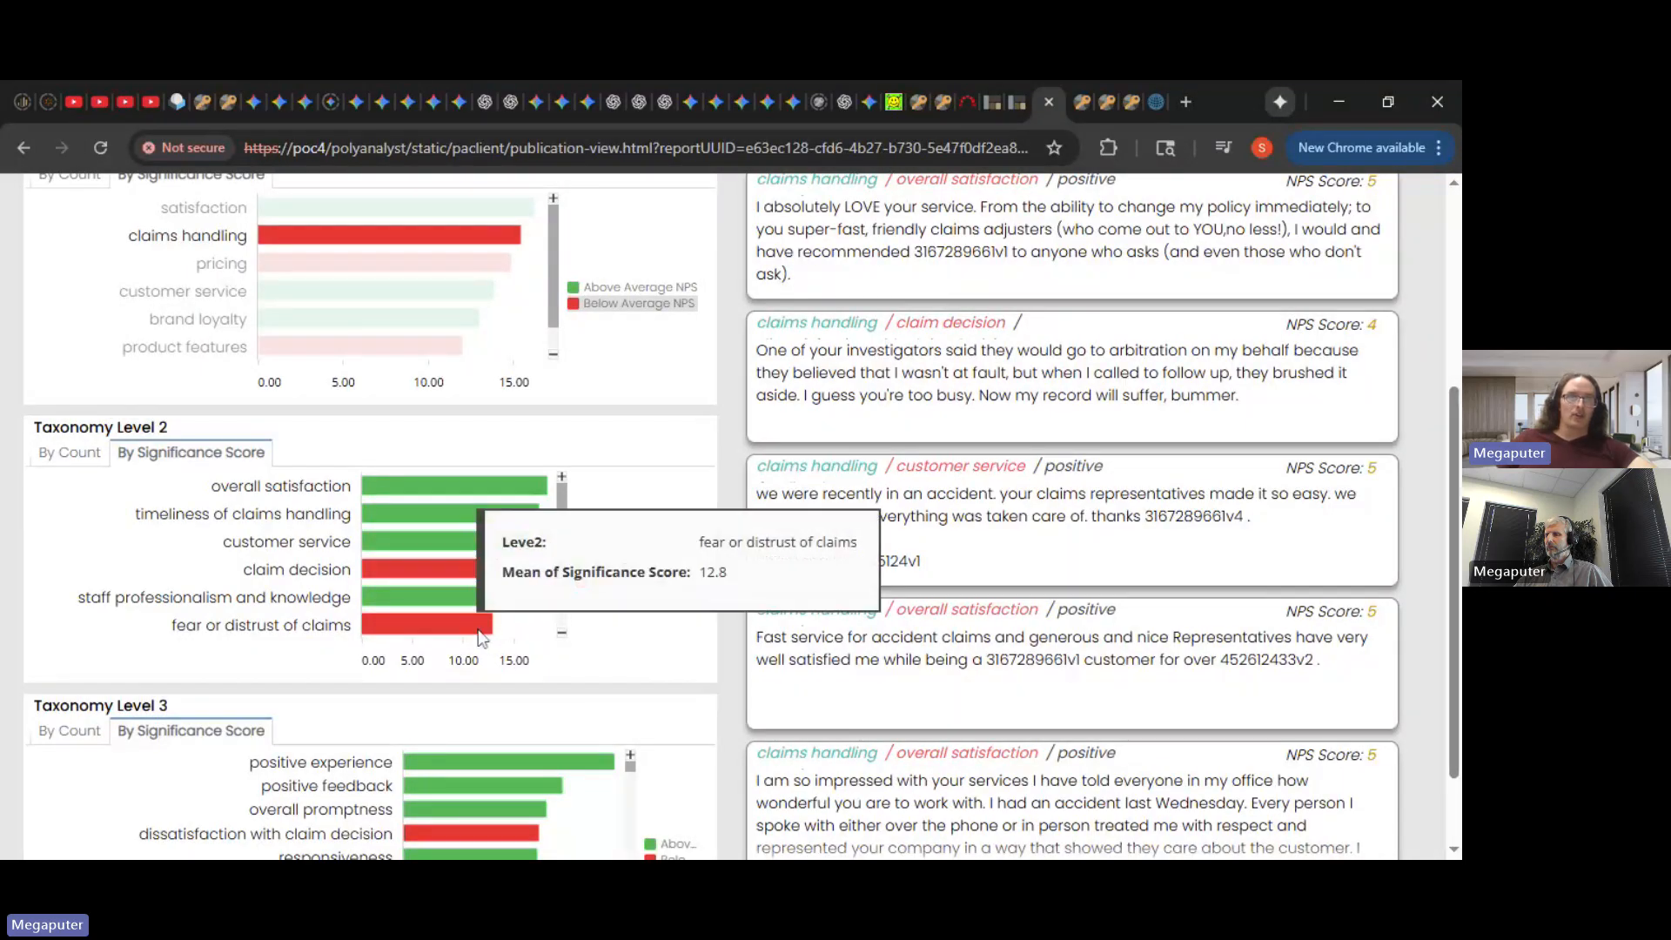
scroll(562, 574, down, 1)
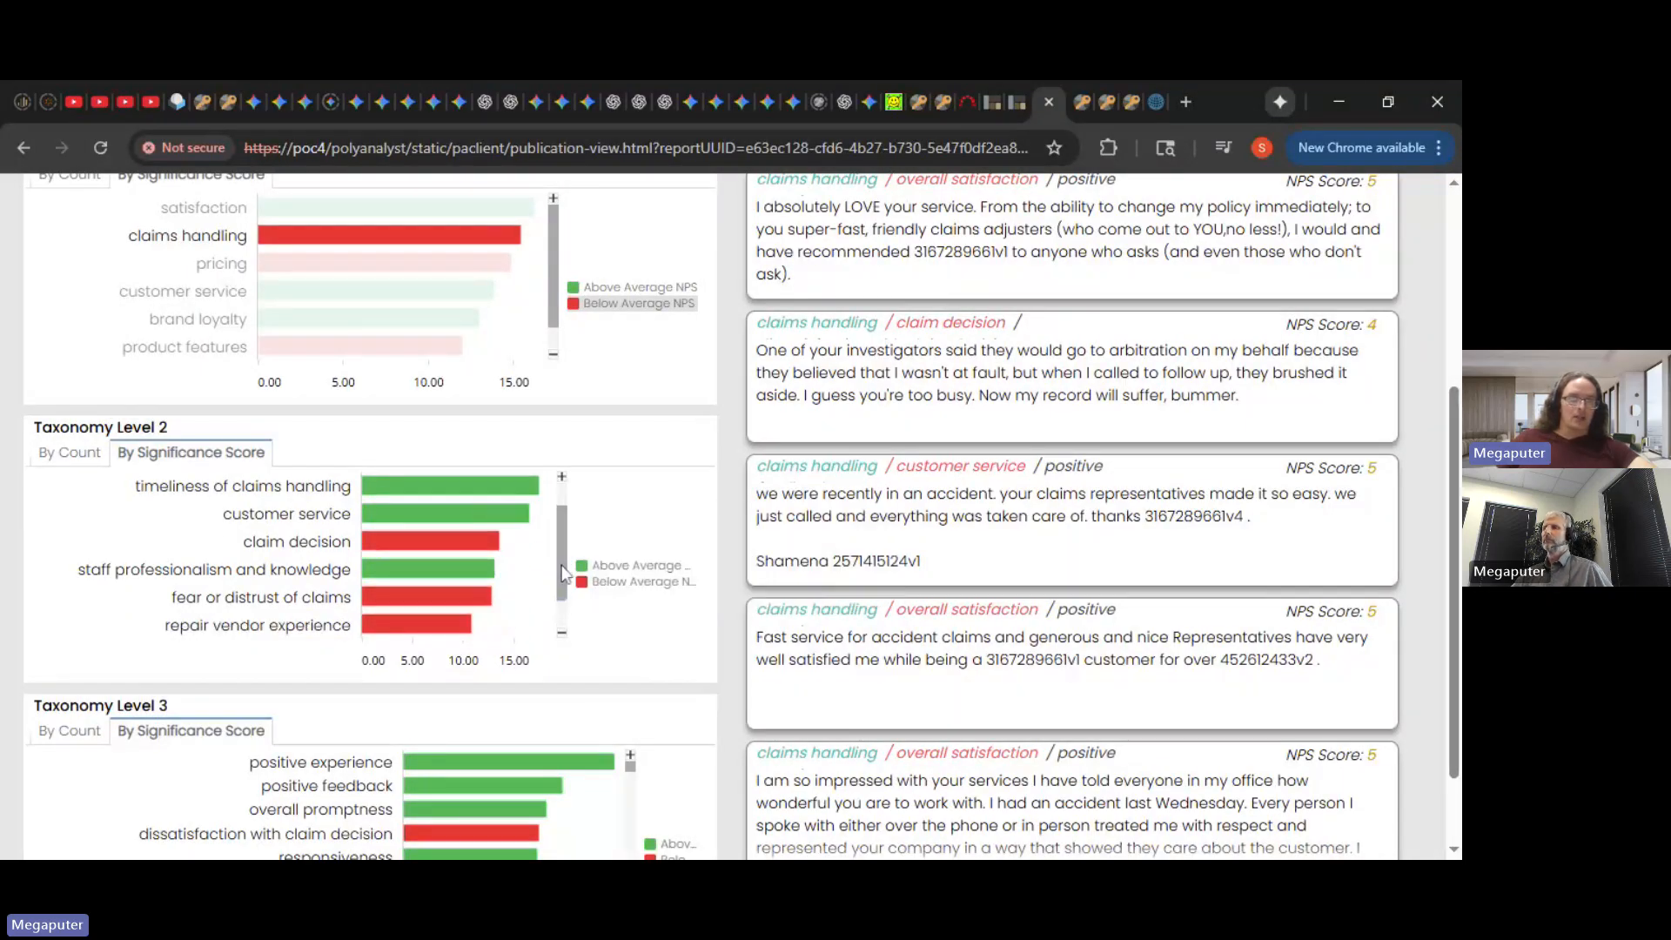
scroll(561, 574, down, 1)
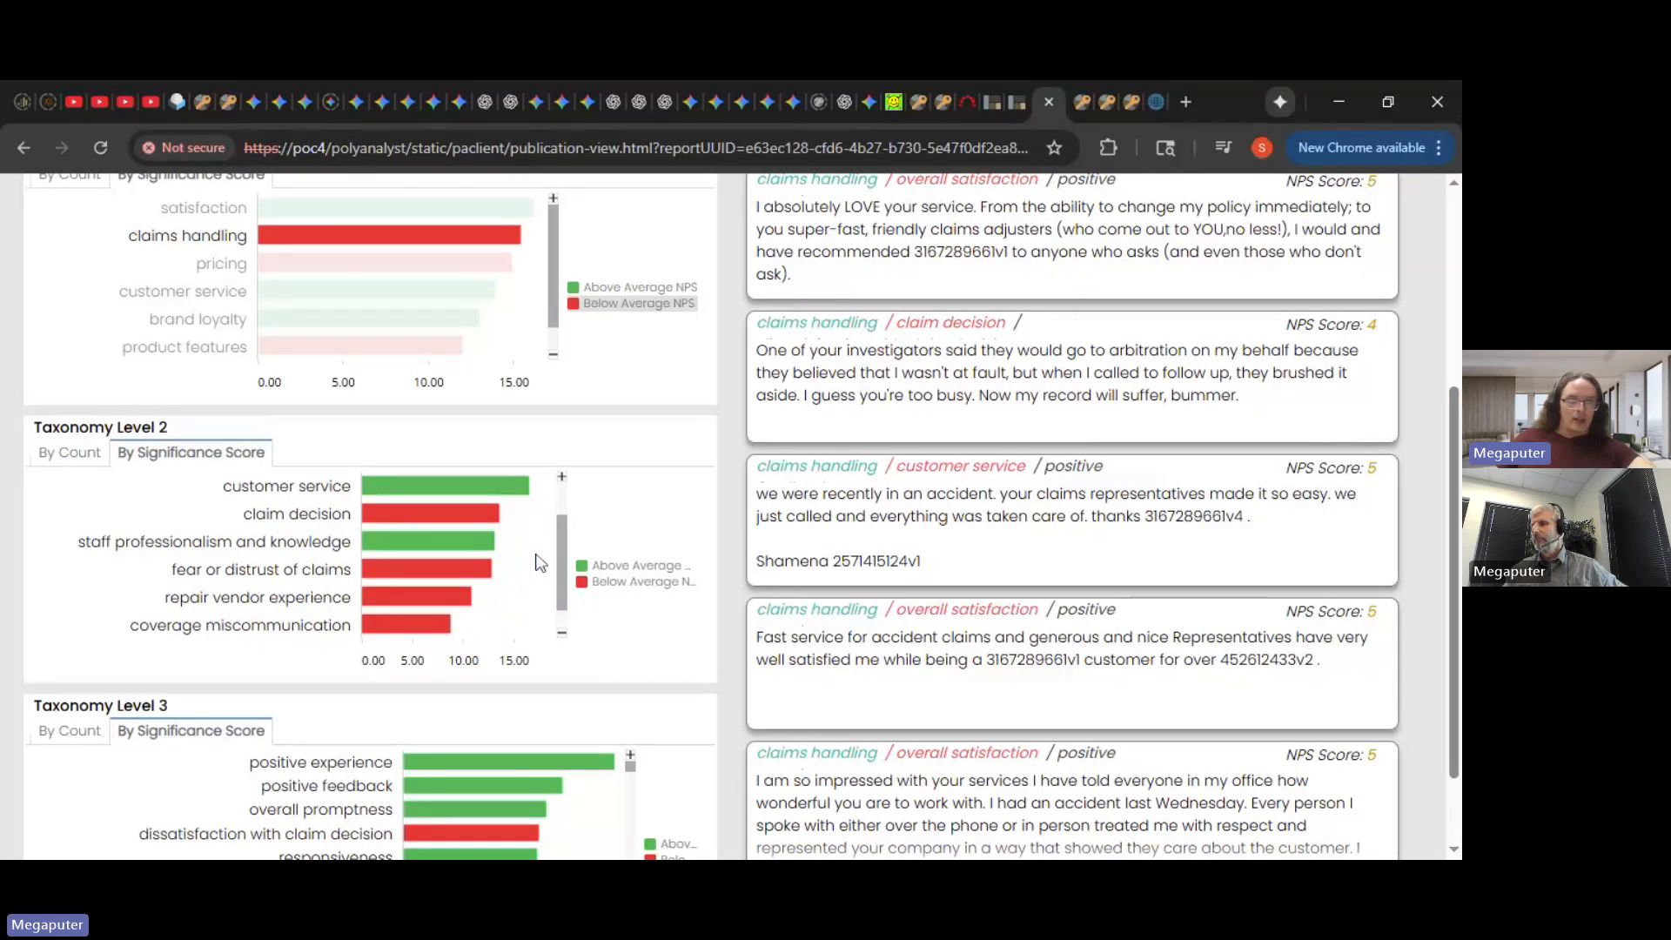
scroll(562, 557, up, 2)
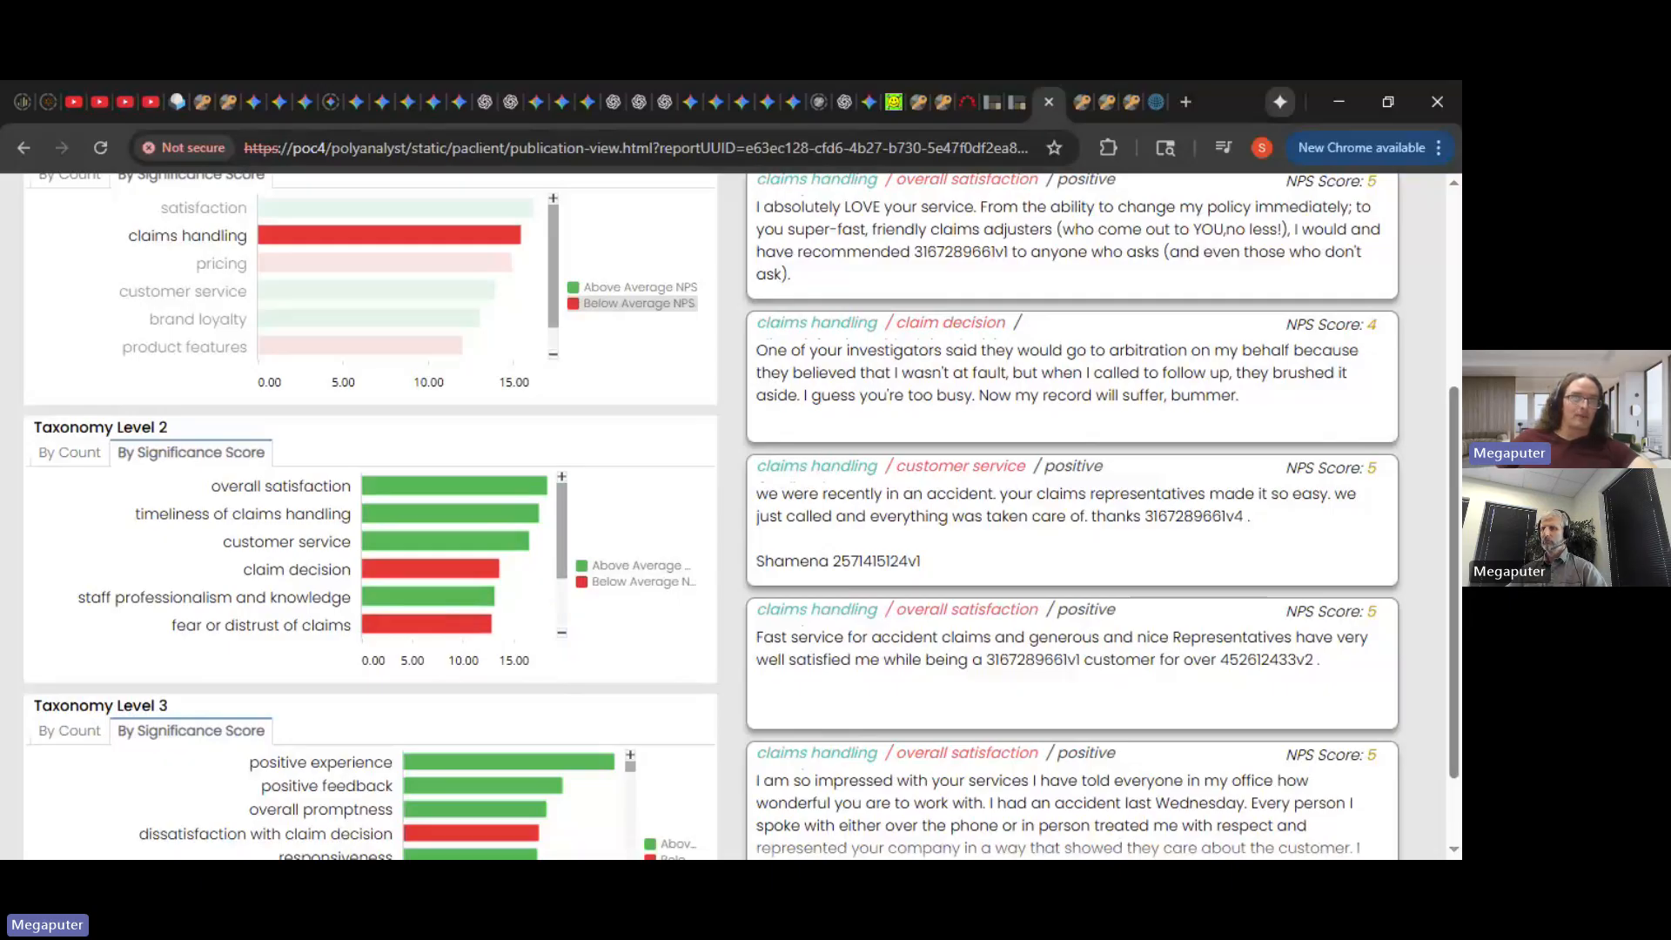
scroll(636, 562, up, 3)
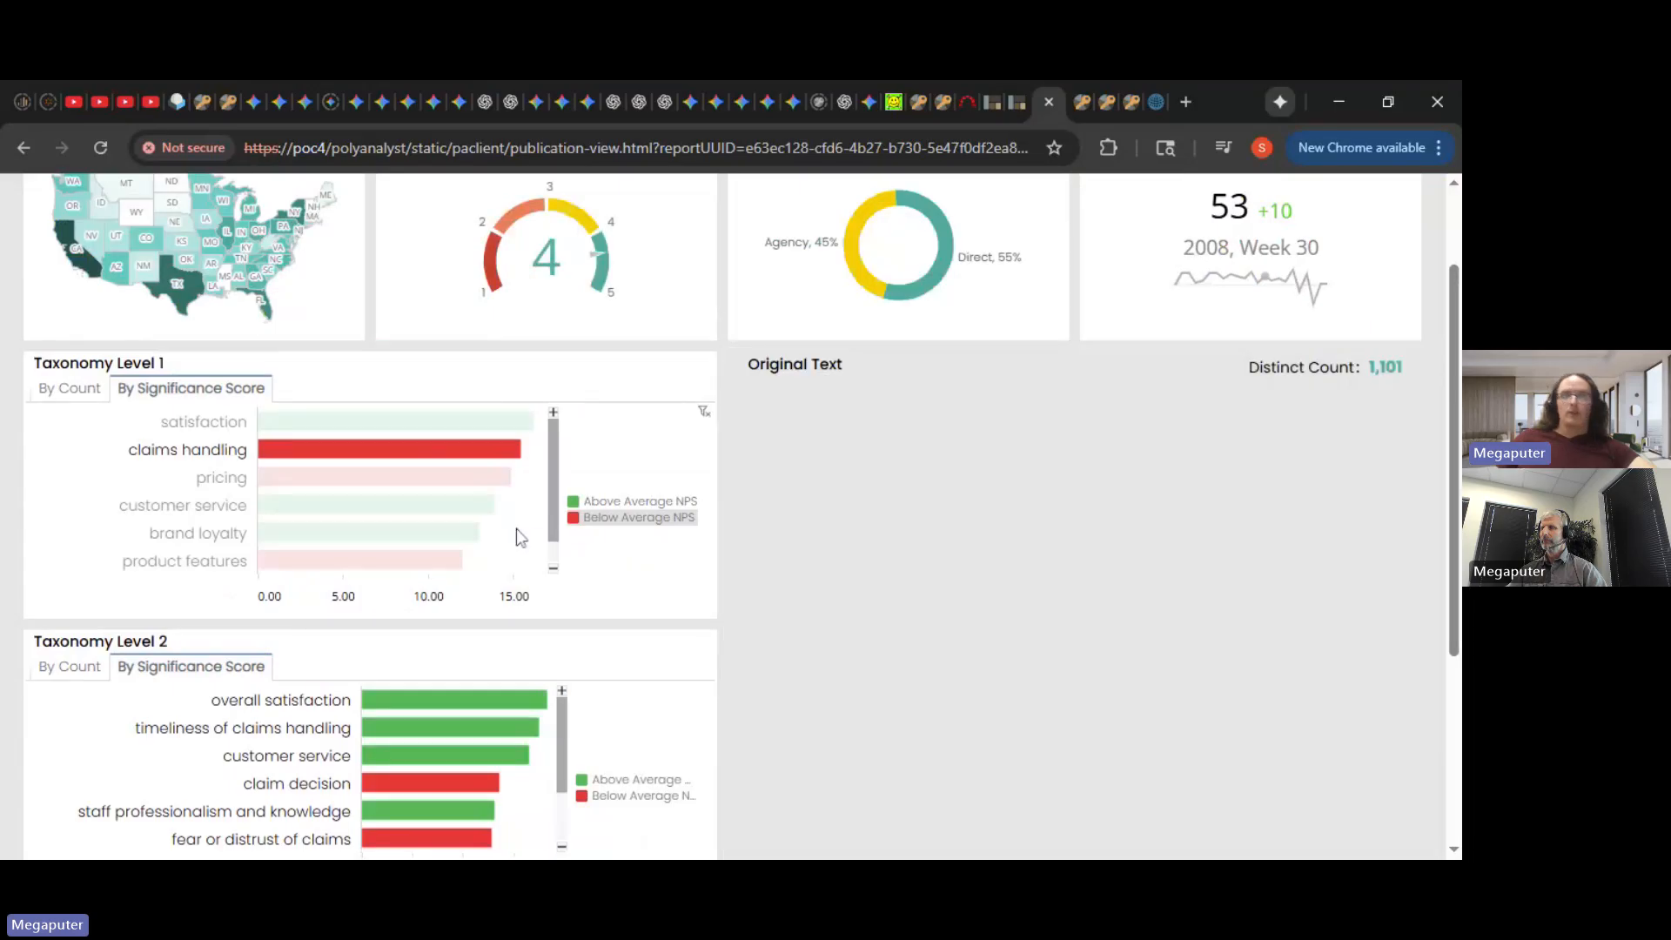
click(515, 529)
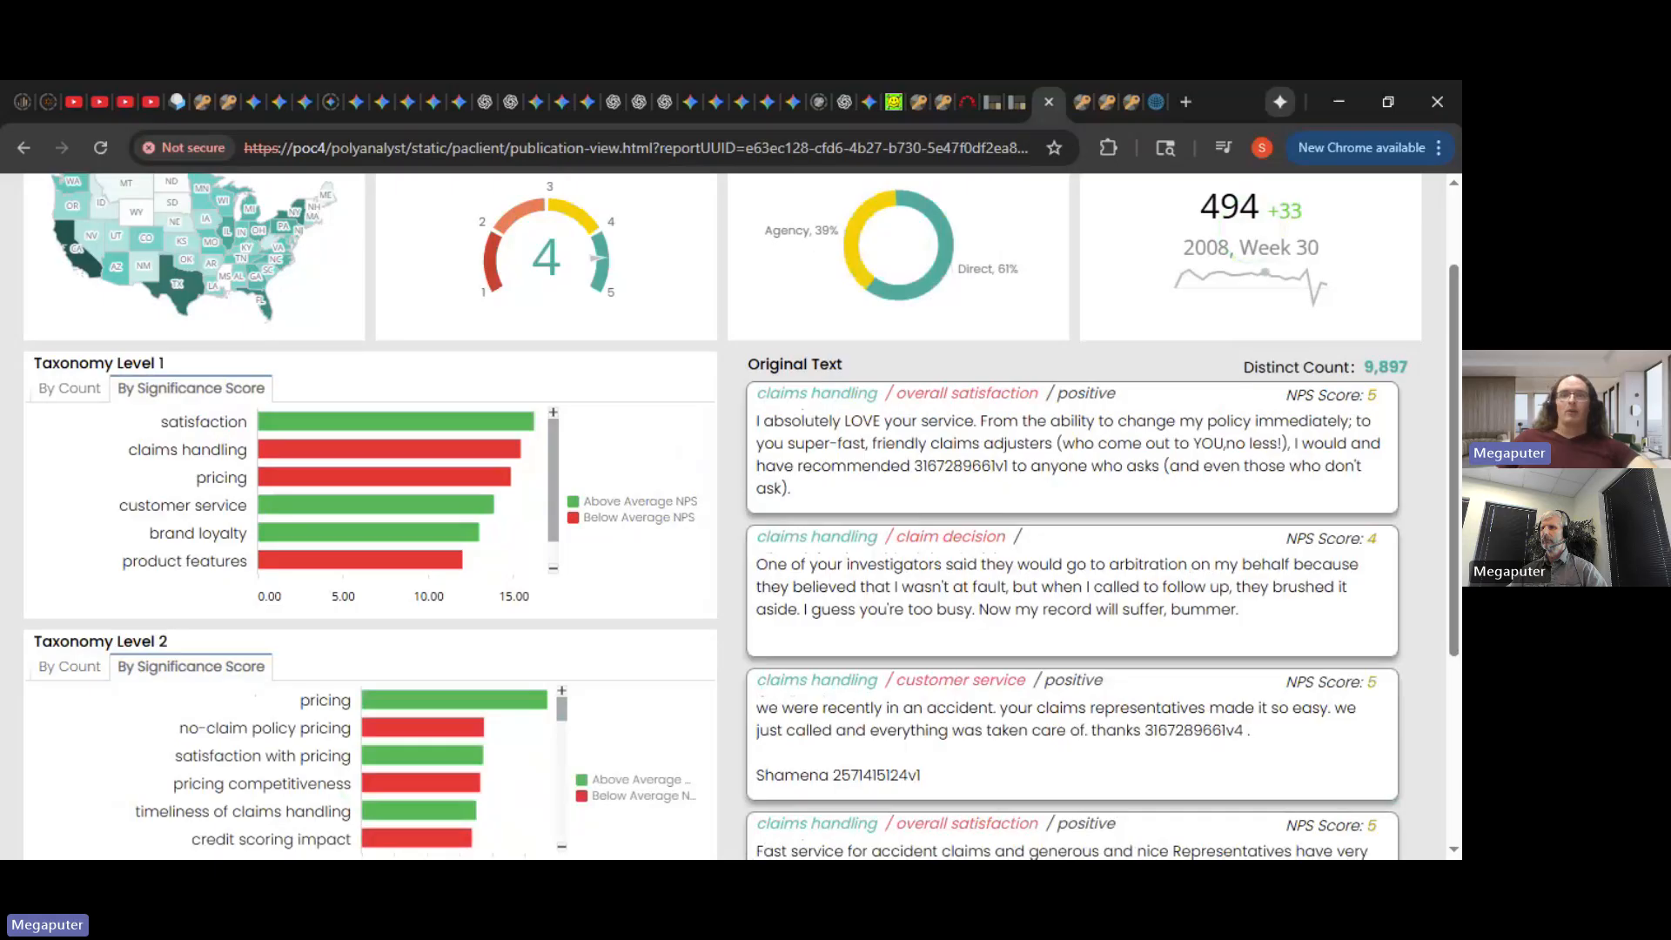
- Switch to the E-commerce Customer Support Taxonomy dashboard and filter it to Invoice Issues
scroll(666, 426, up, 2)
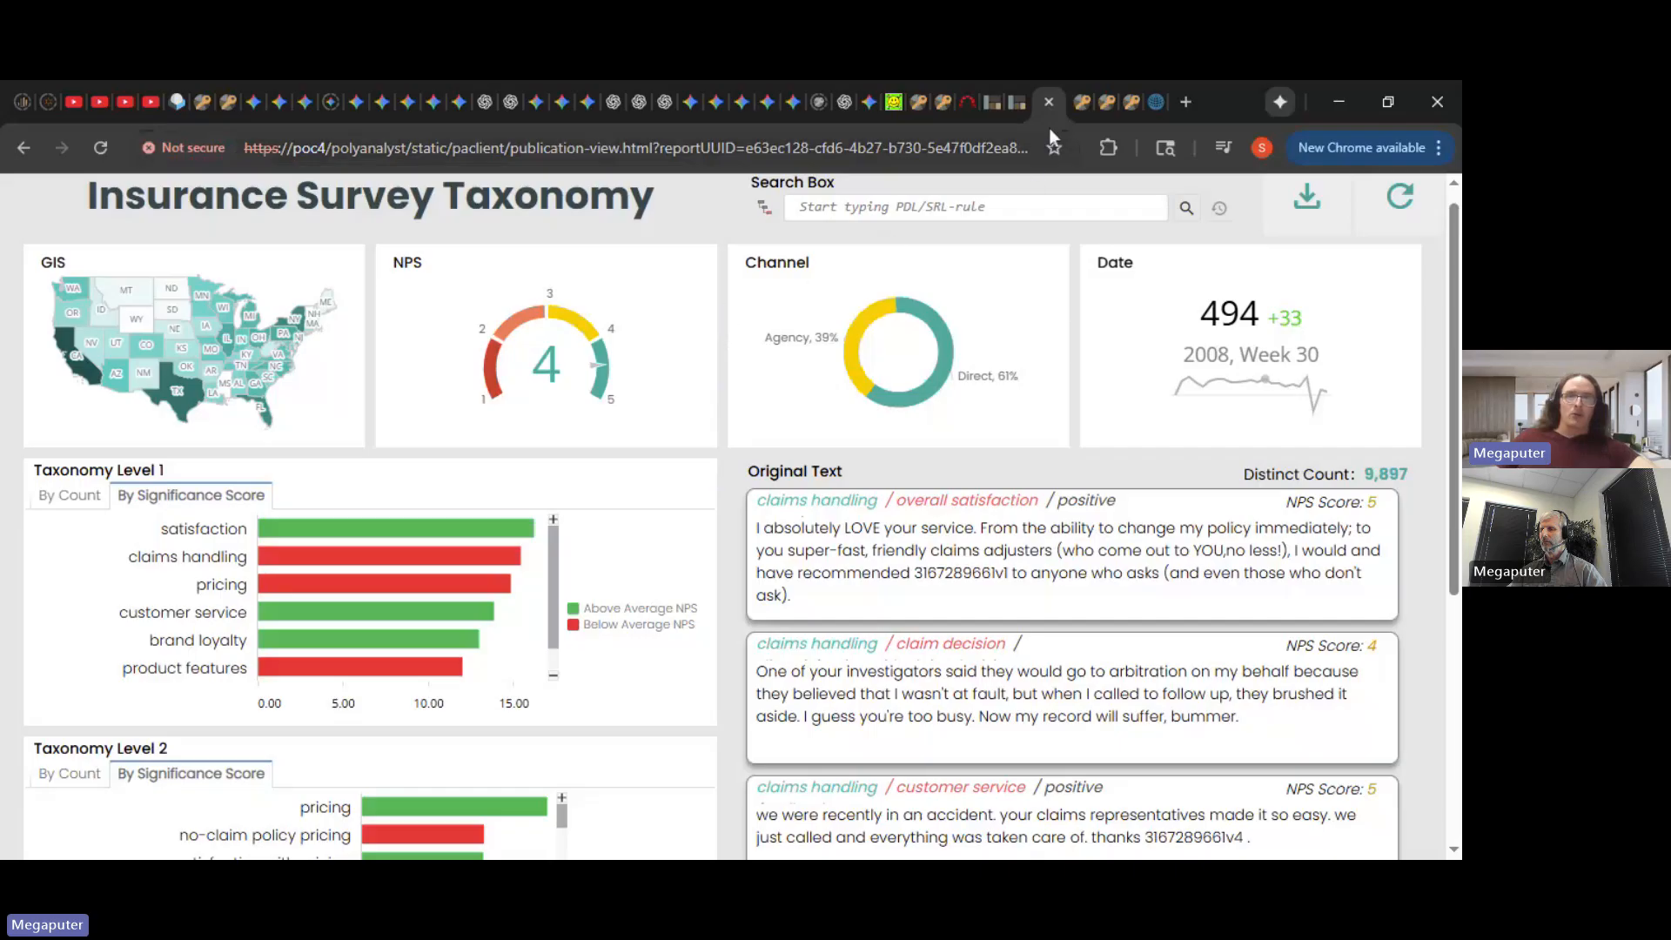
click(1015, 102)
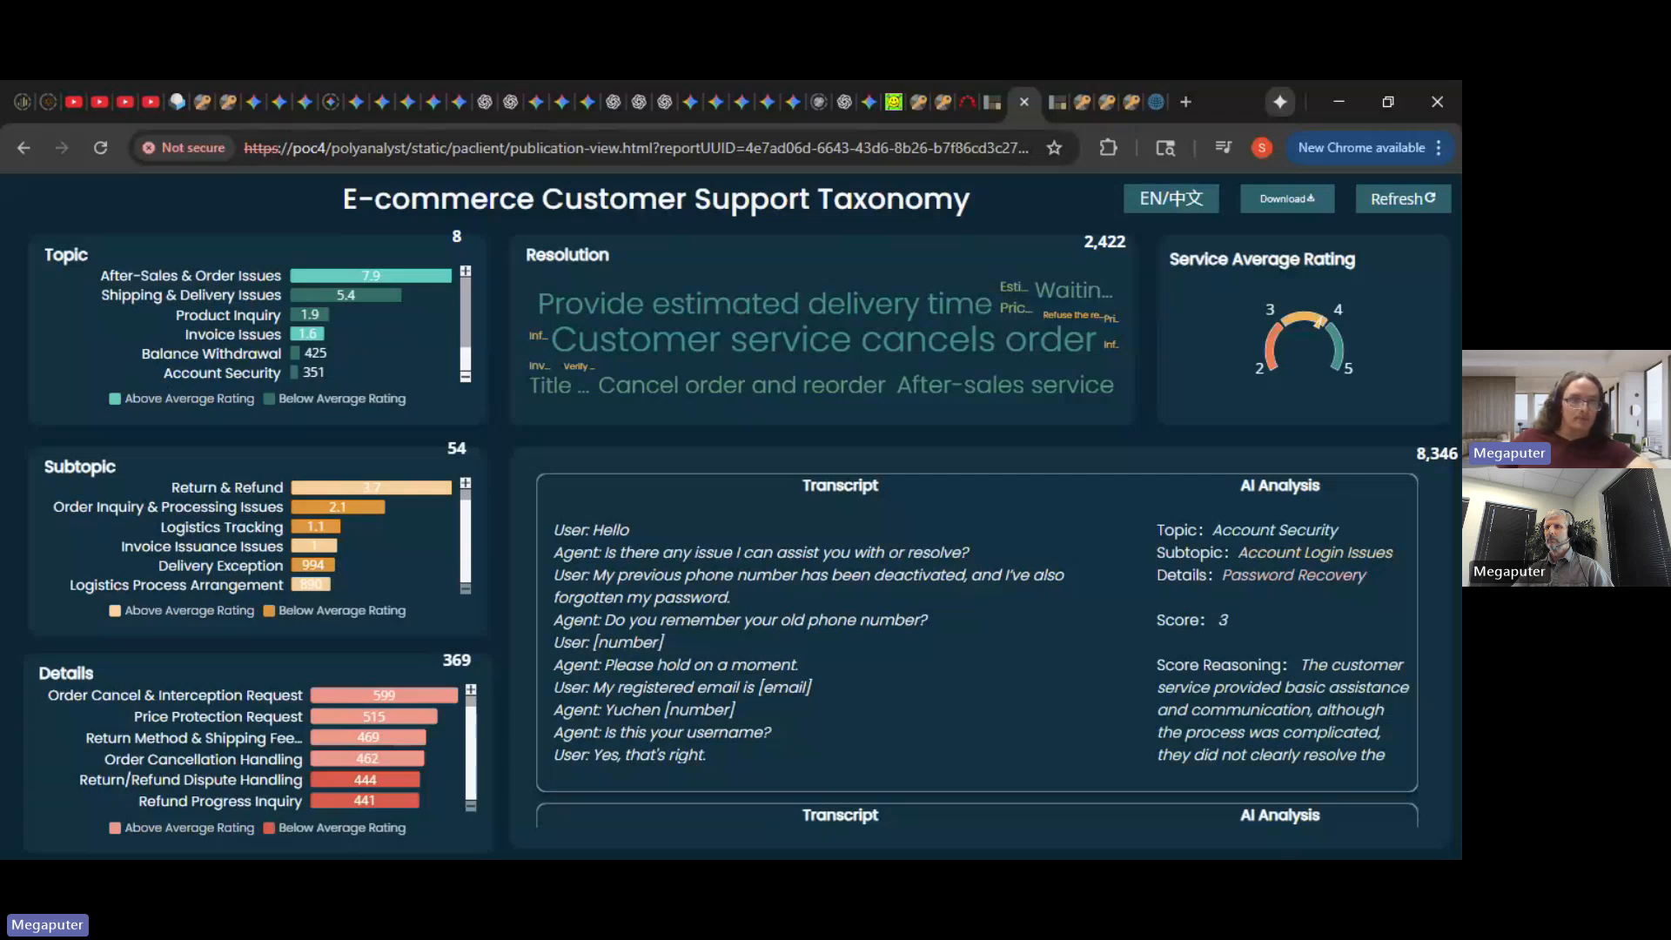
mouse_move(333, 341)
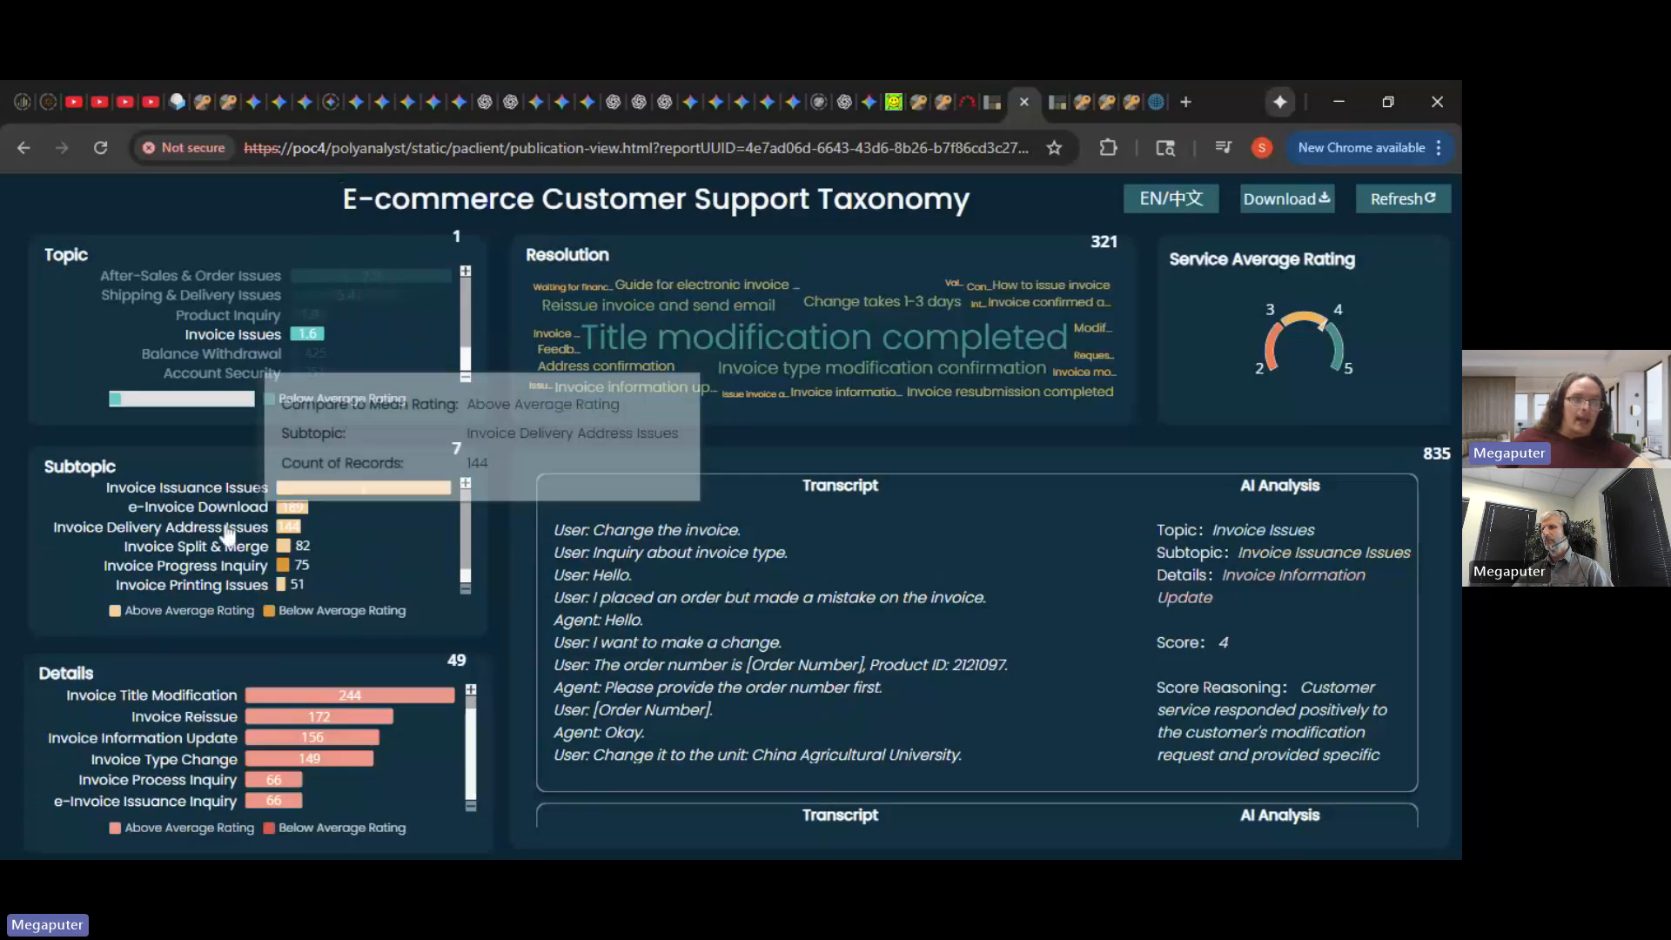
mouse_move(305, 490)
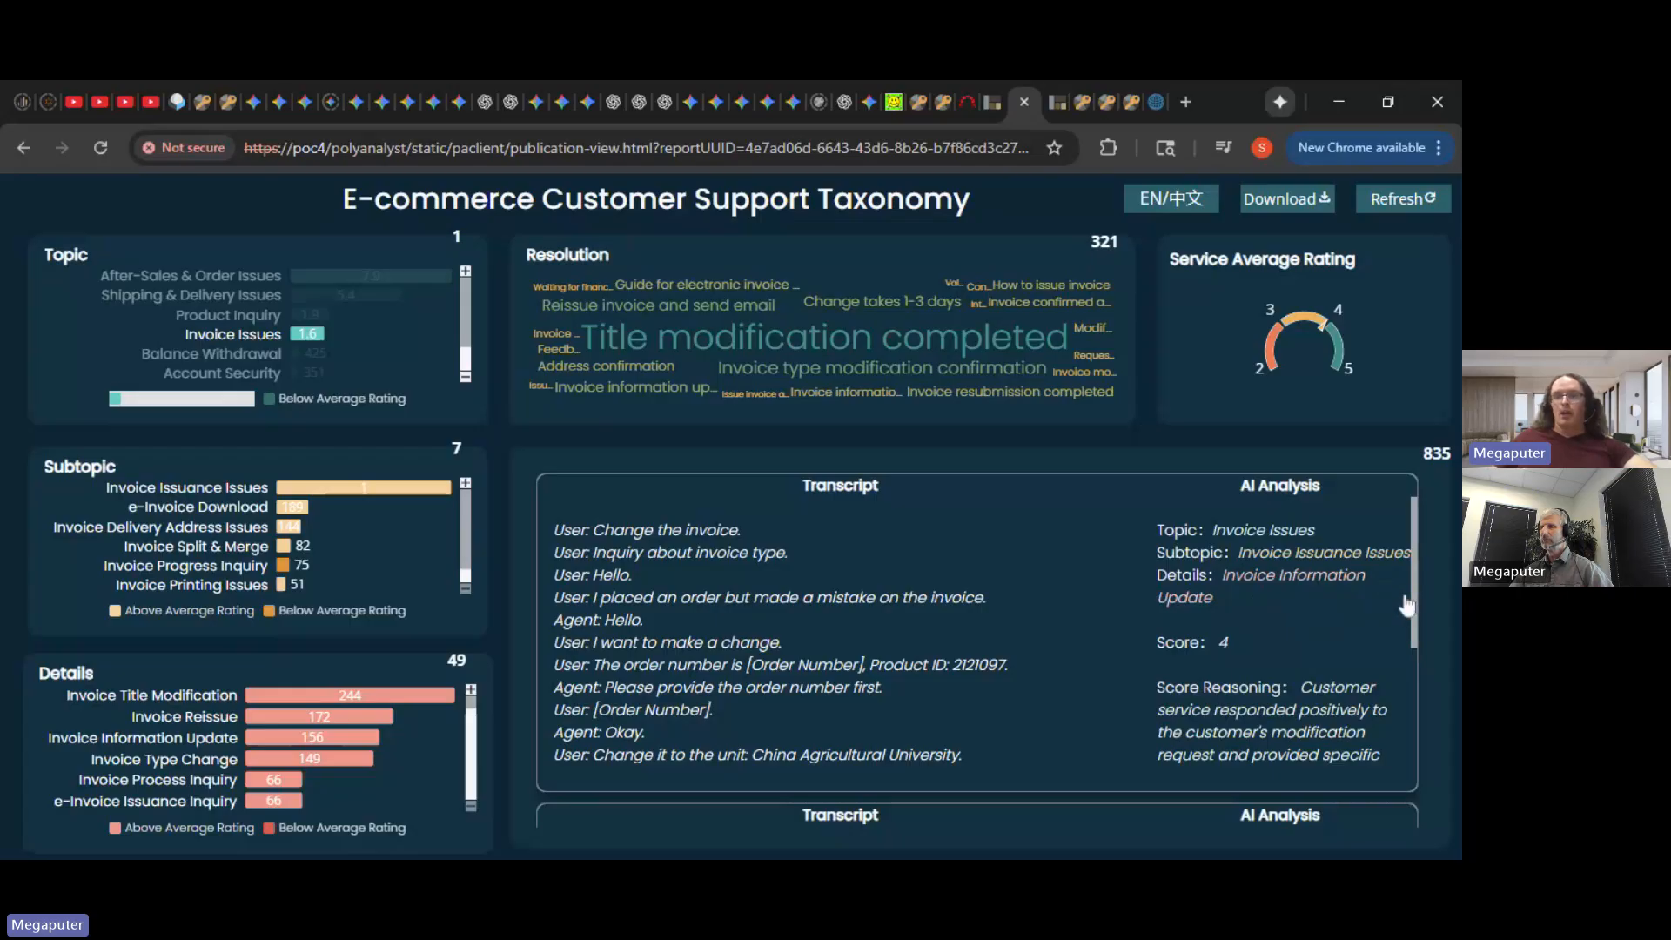
drag(1415, 590, 1415, 590)
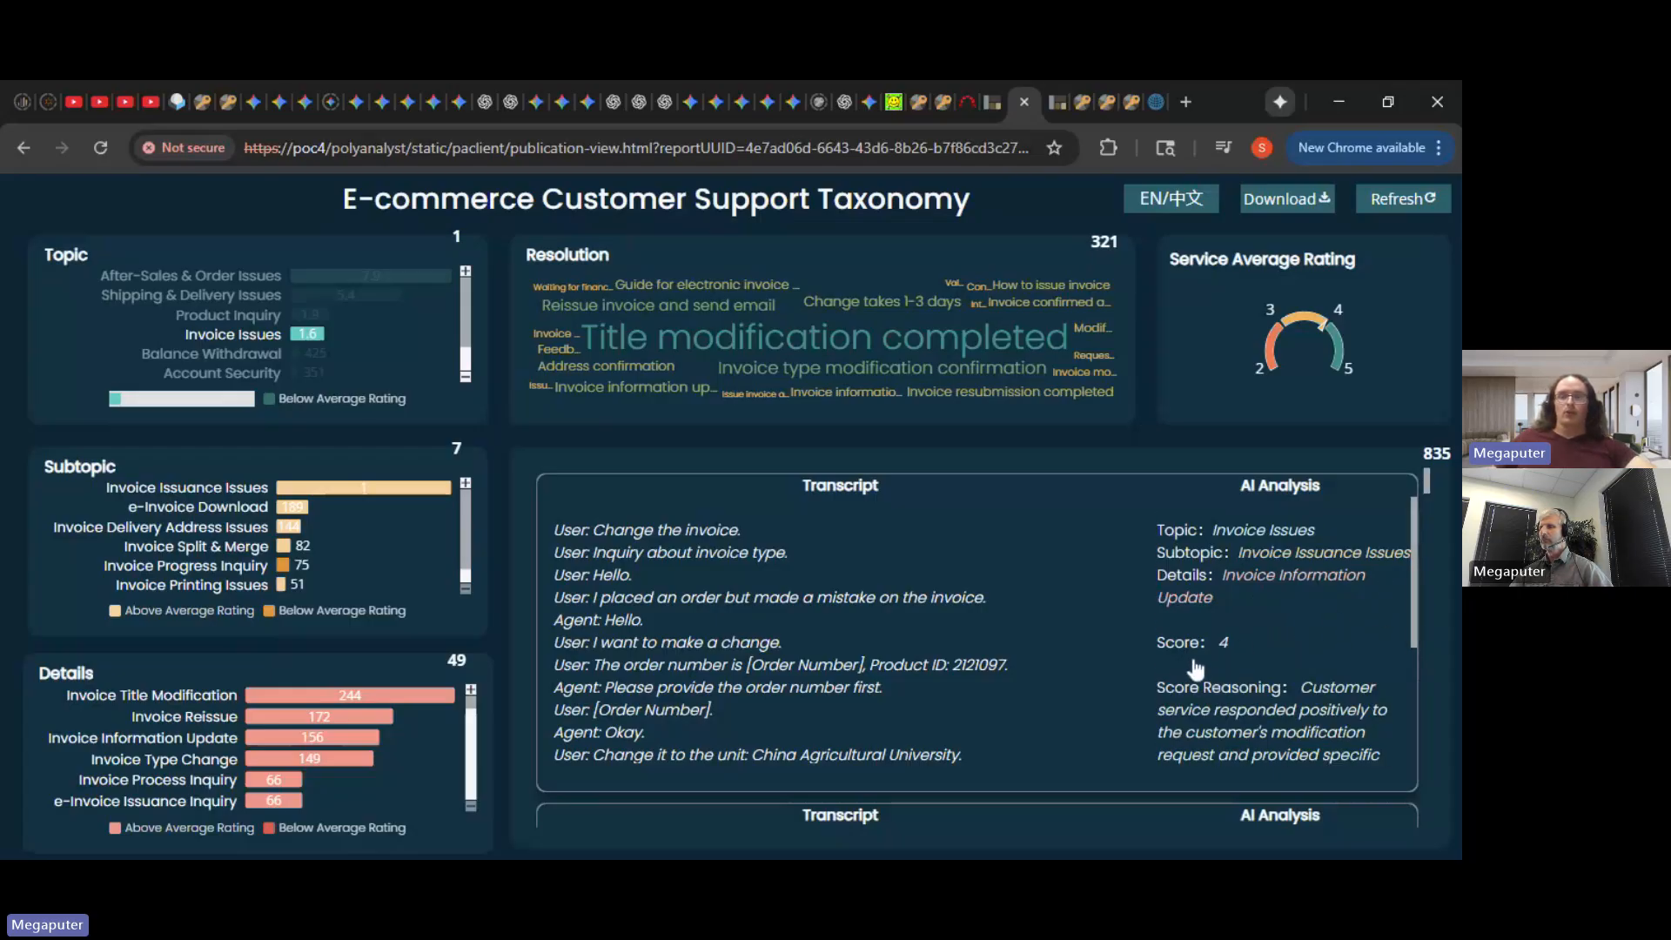
drag(1413, 616, 1416, 668)
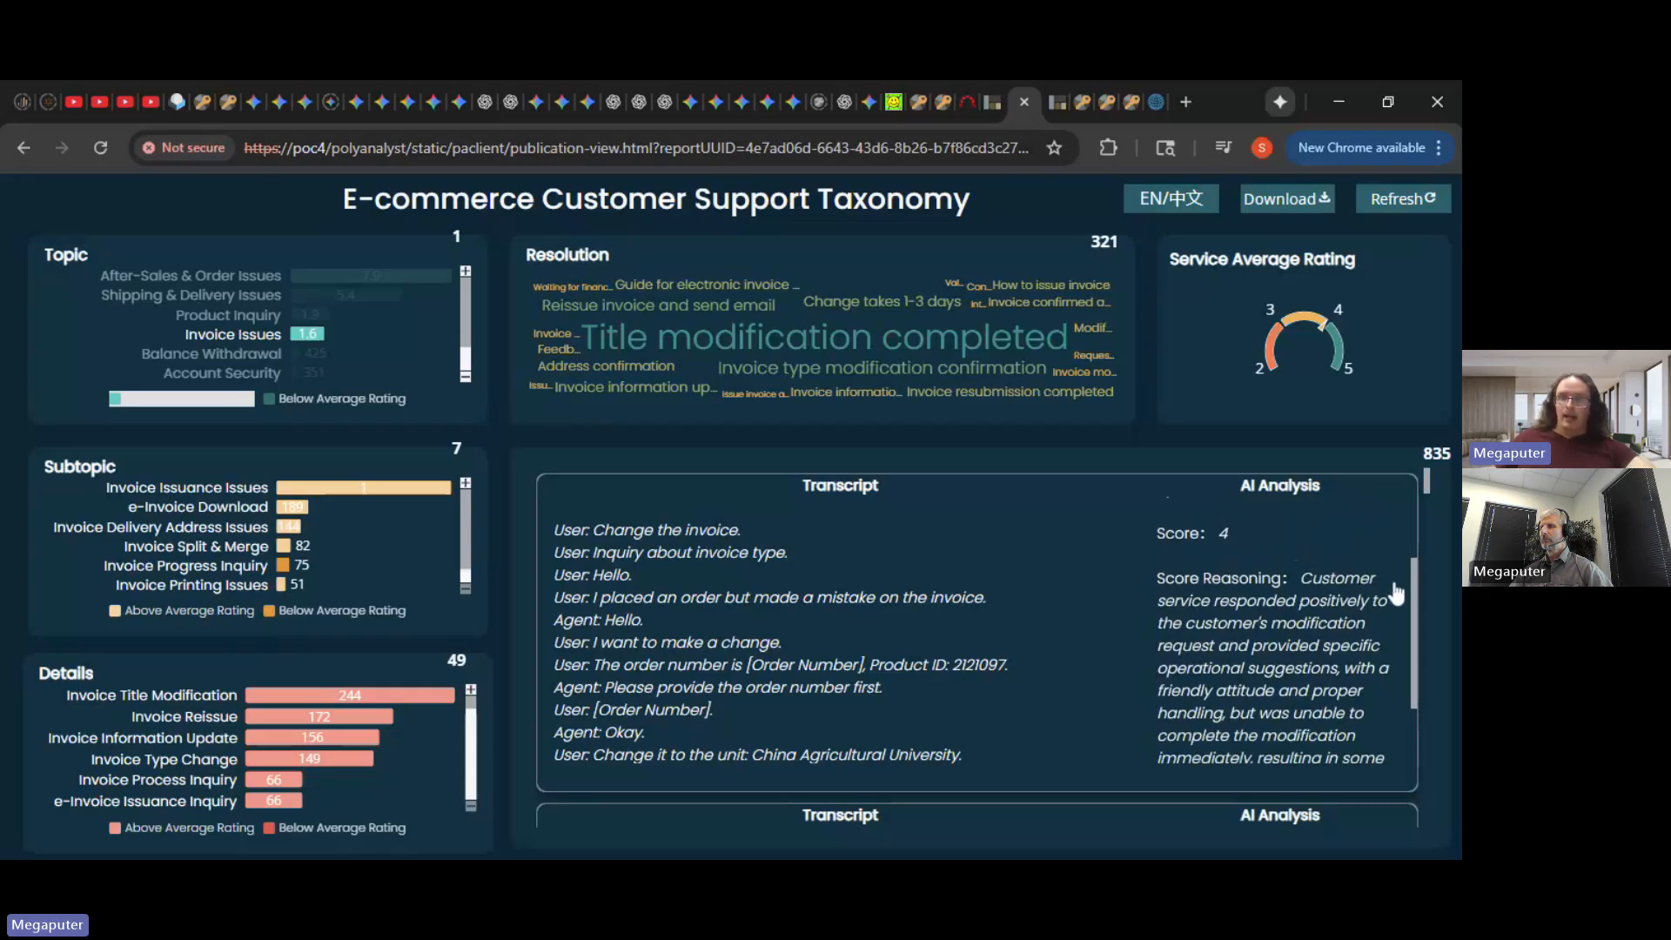
drag(1412, 601, 1414, 608)
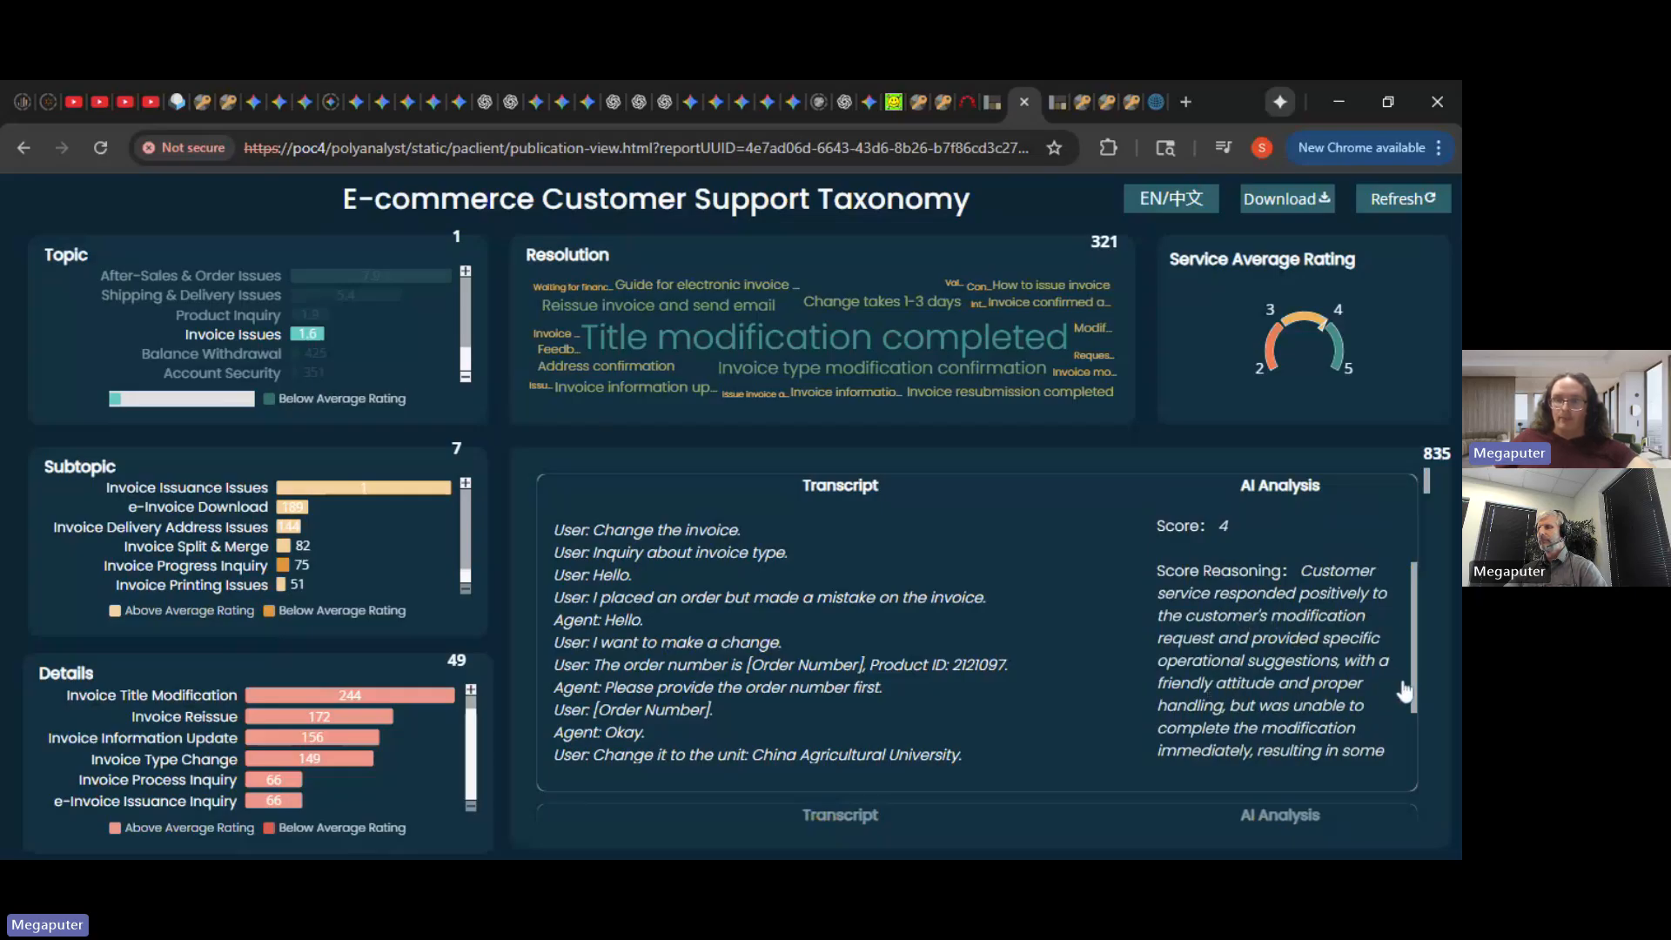
drag(1412, 696, 1411, 742)
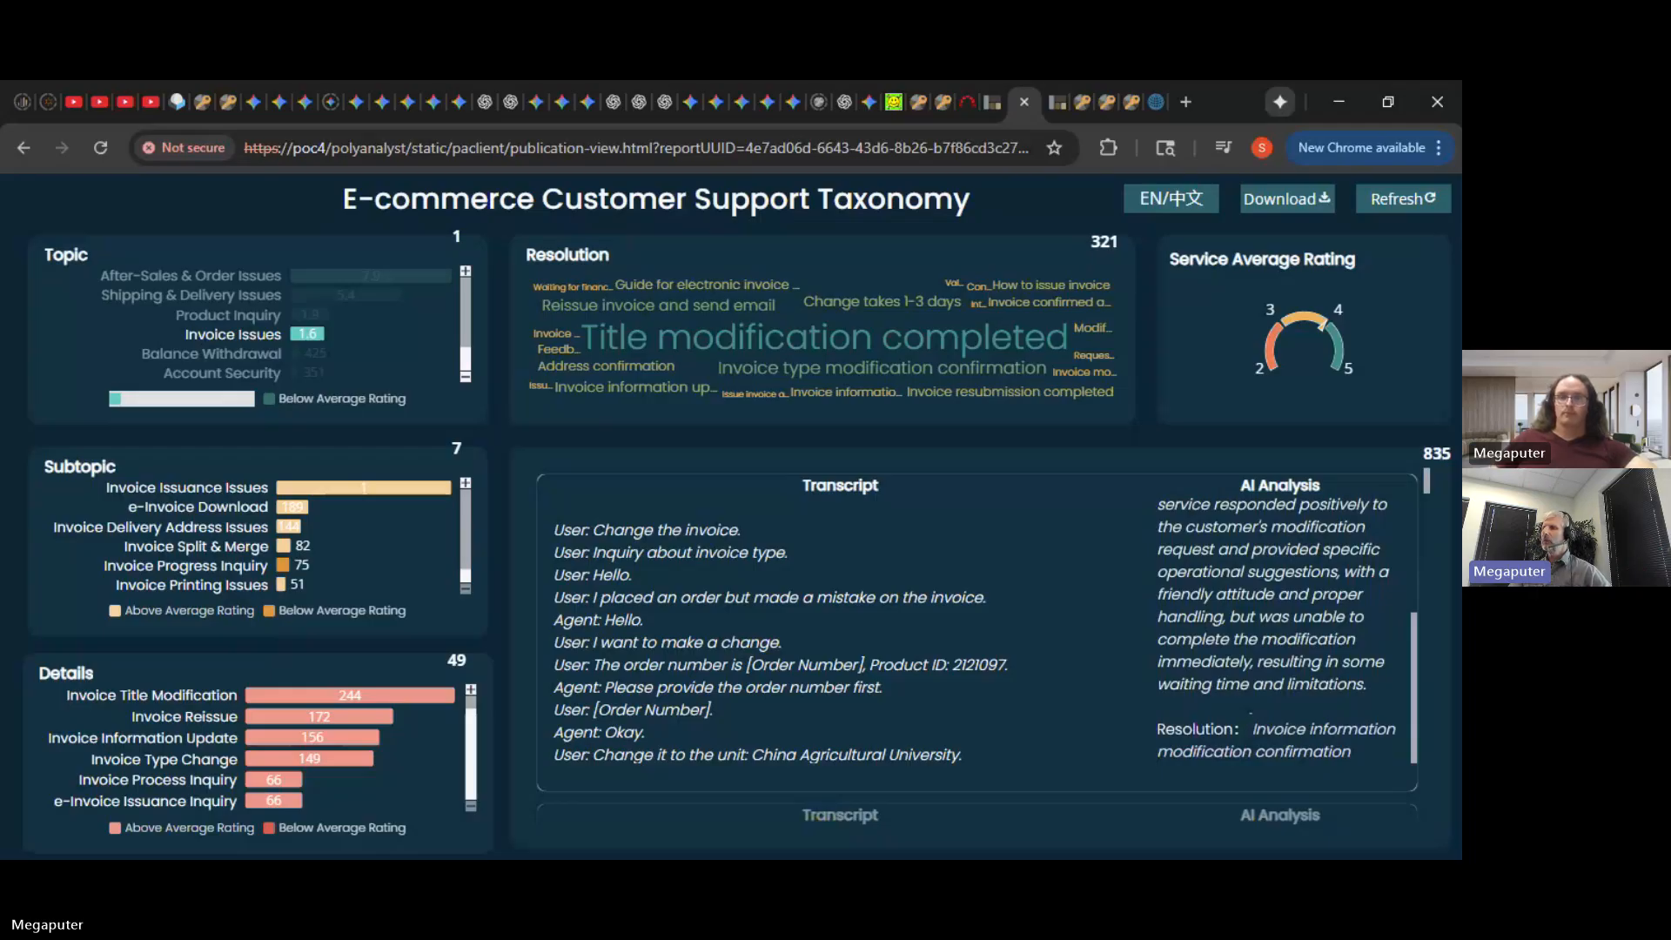
scroll(1382, 565, up, 3)
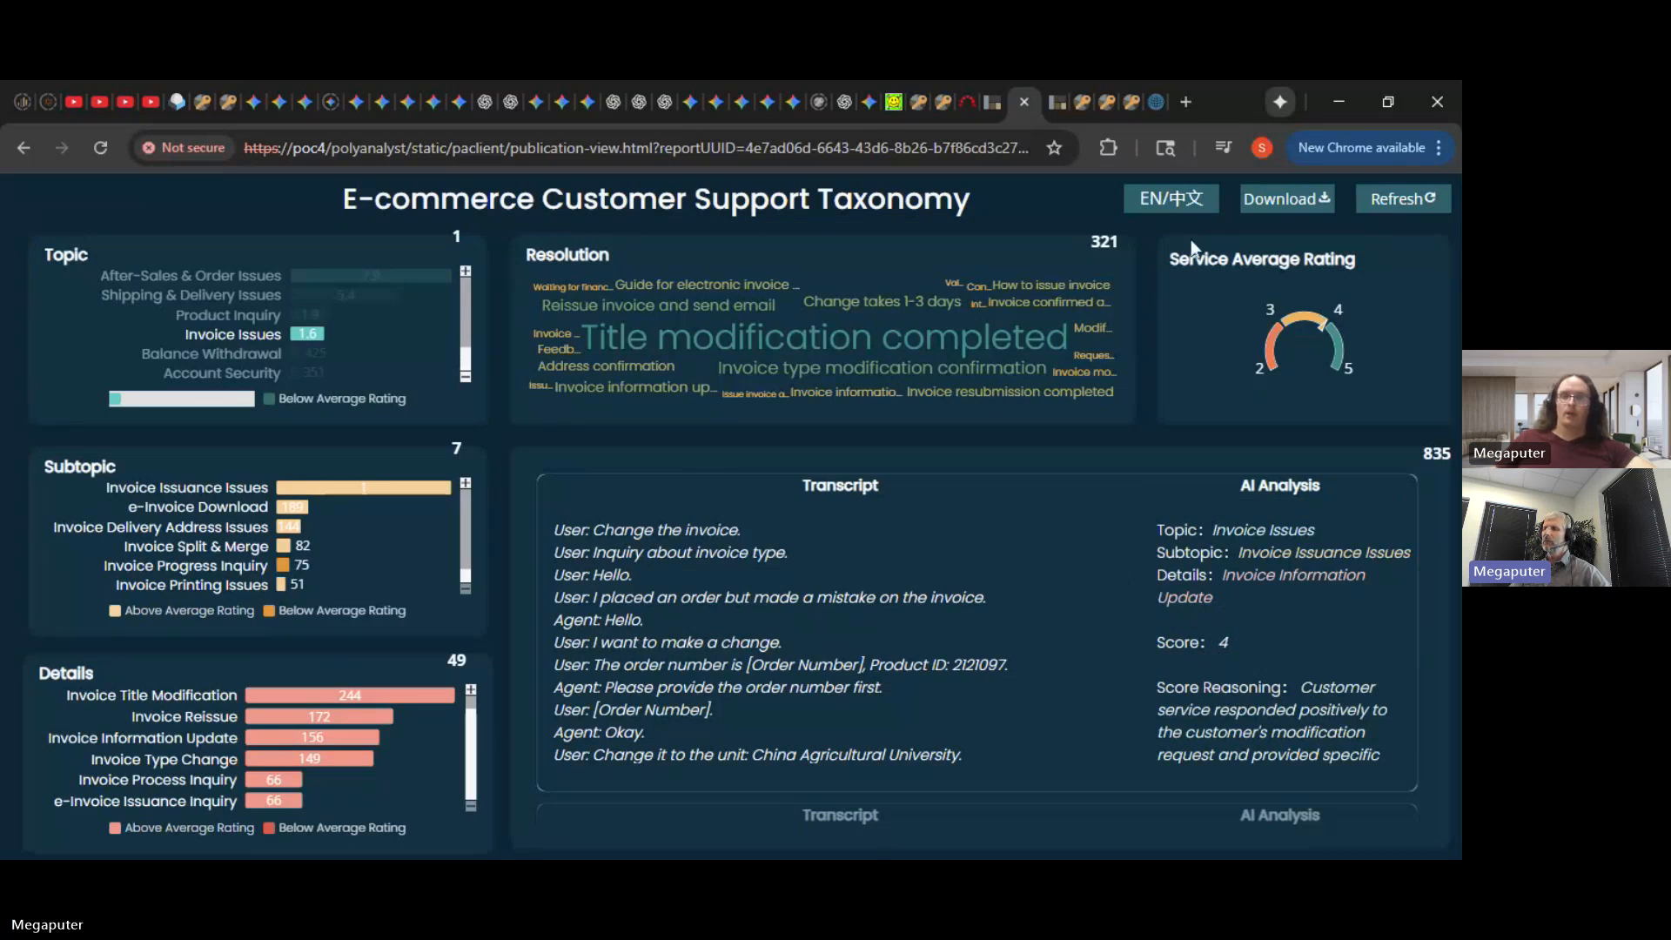
- Toggle the EN/中文 language button on the e-commerce dashboard
click(1186, 216)
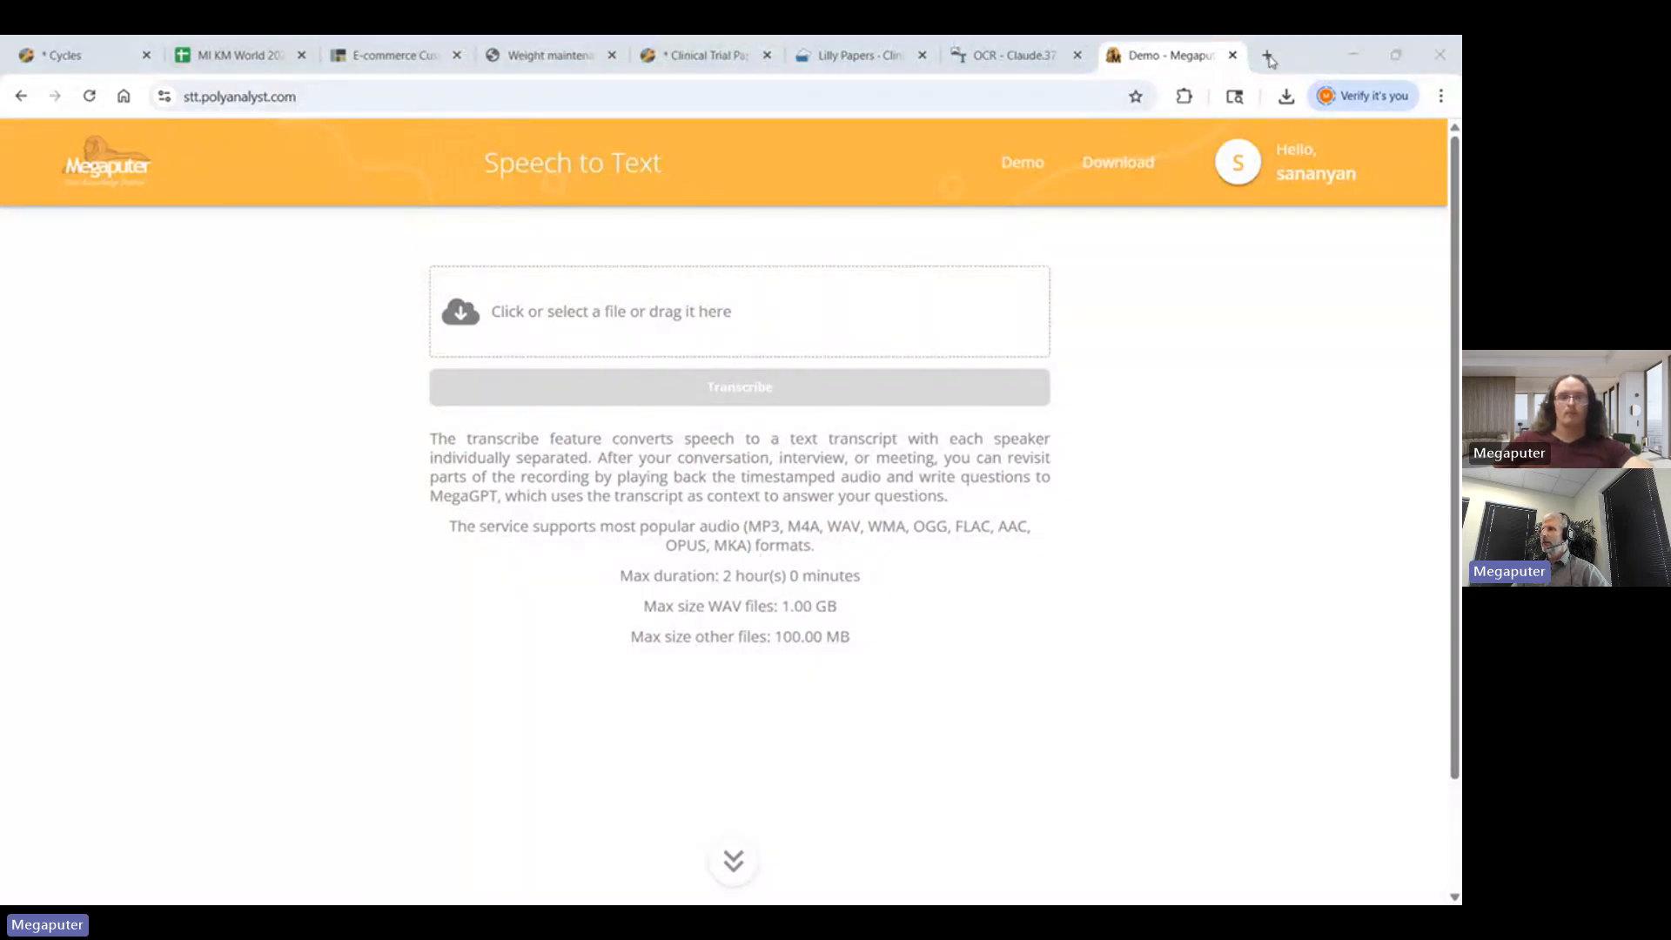
- Maximize the browser and bring up the Clinical Trial Paper Data Curation V3.0 workflow
click(1395, 56)
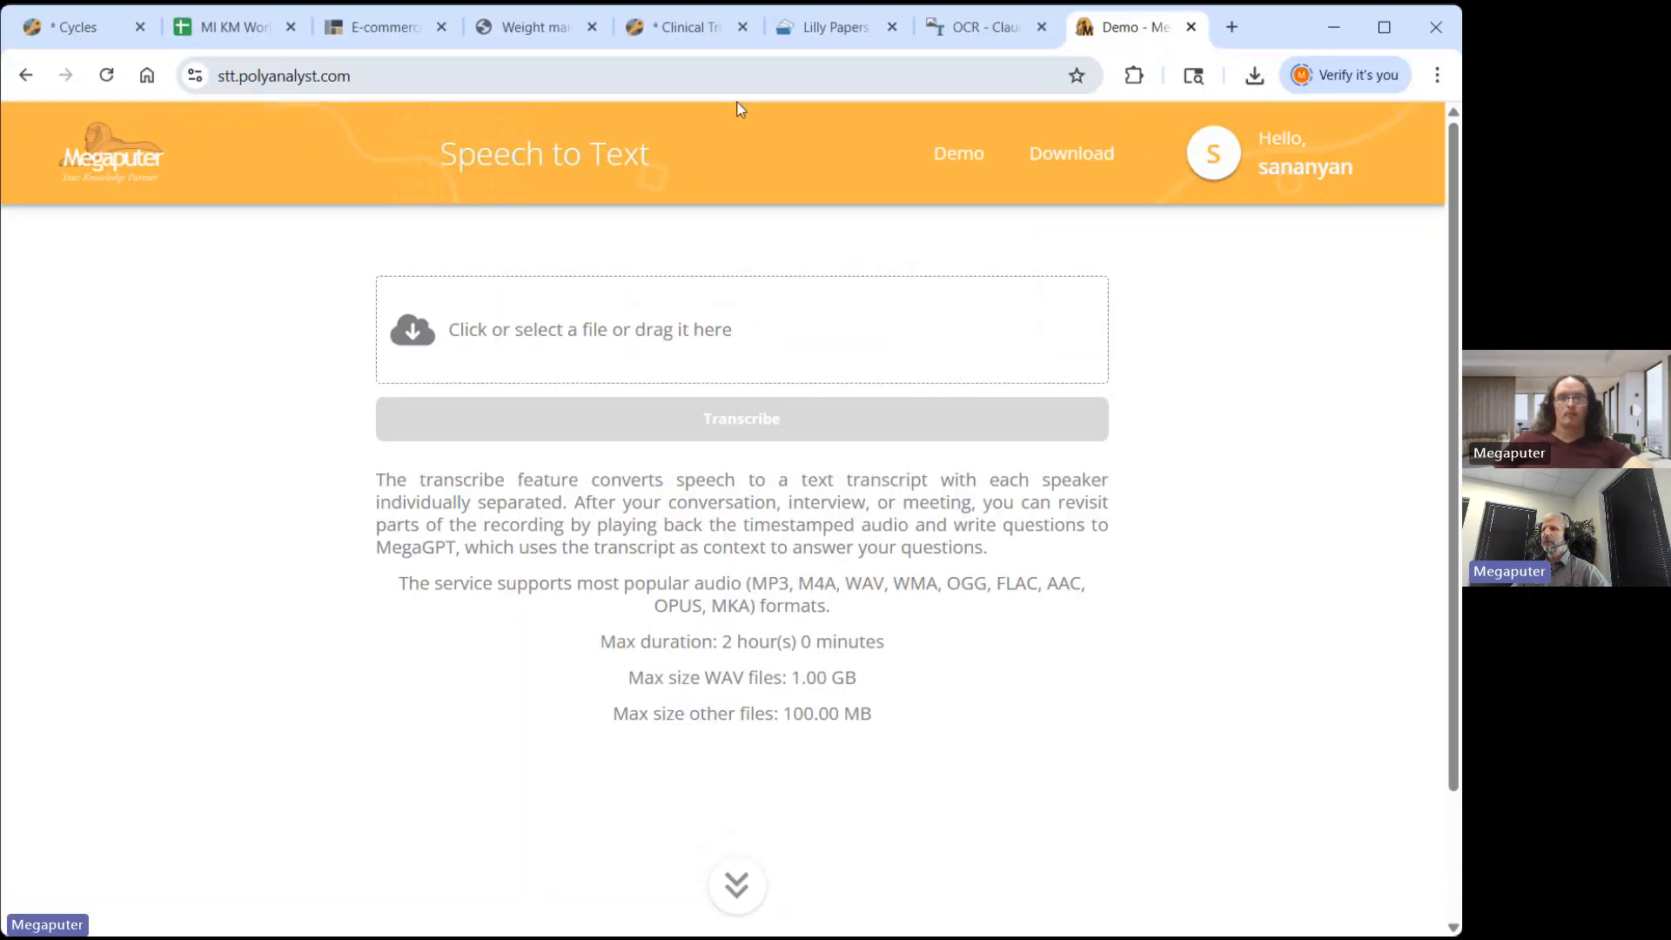
click(673, 26)
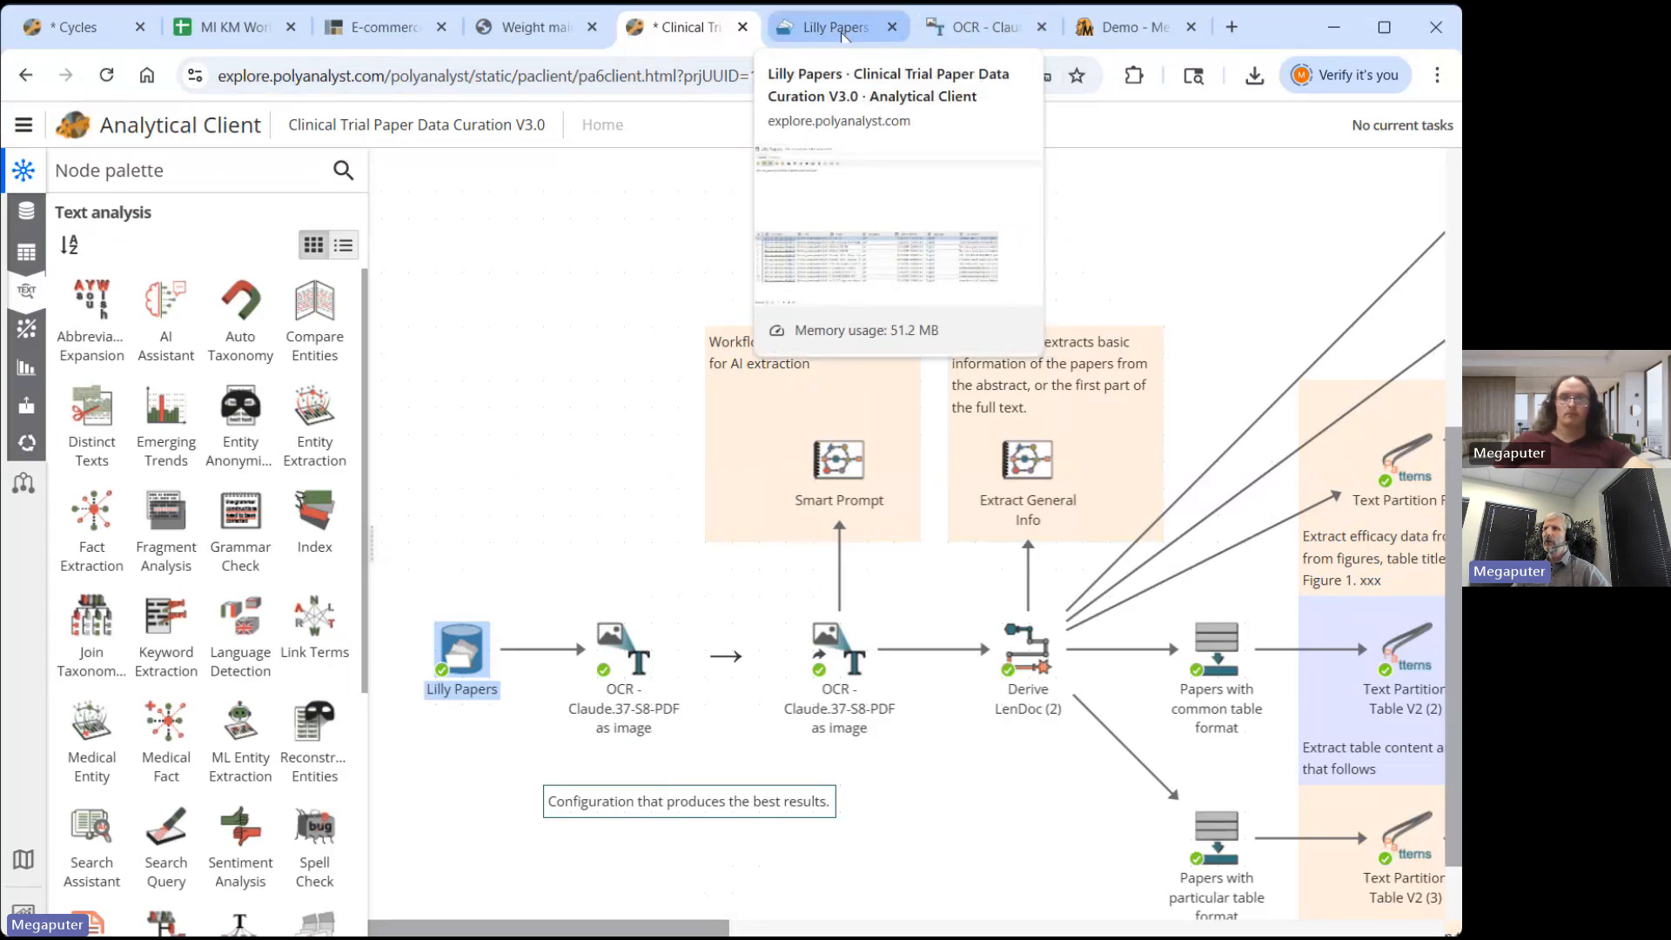
- Look over page 5 of the weight maintenance paper PDF, then view its OCR - Claude results
click(541, 33)
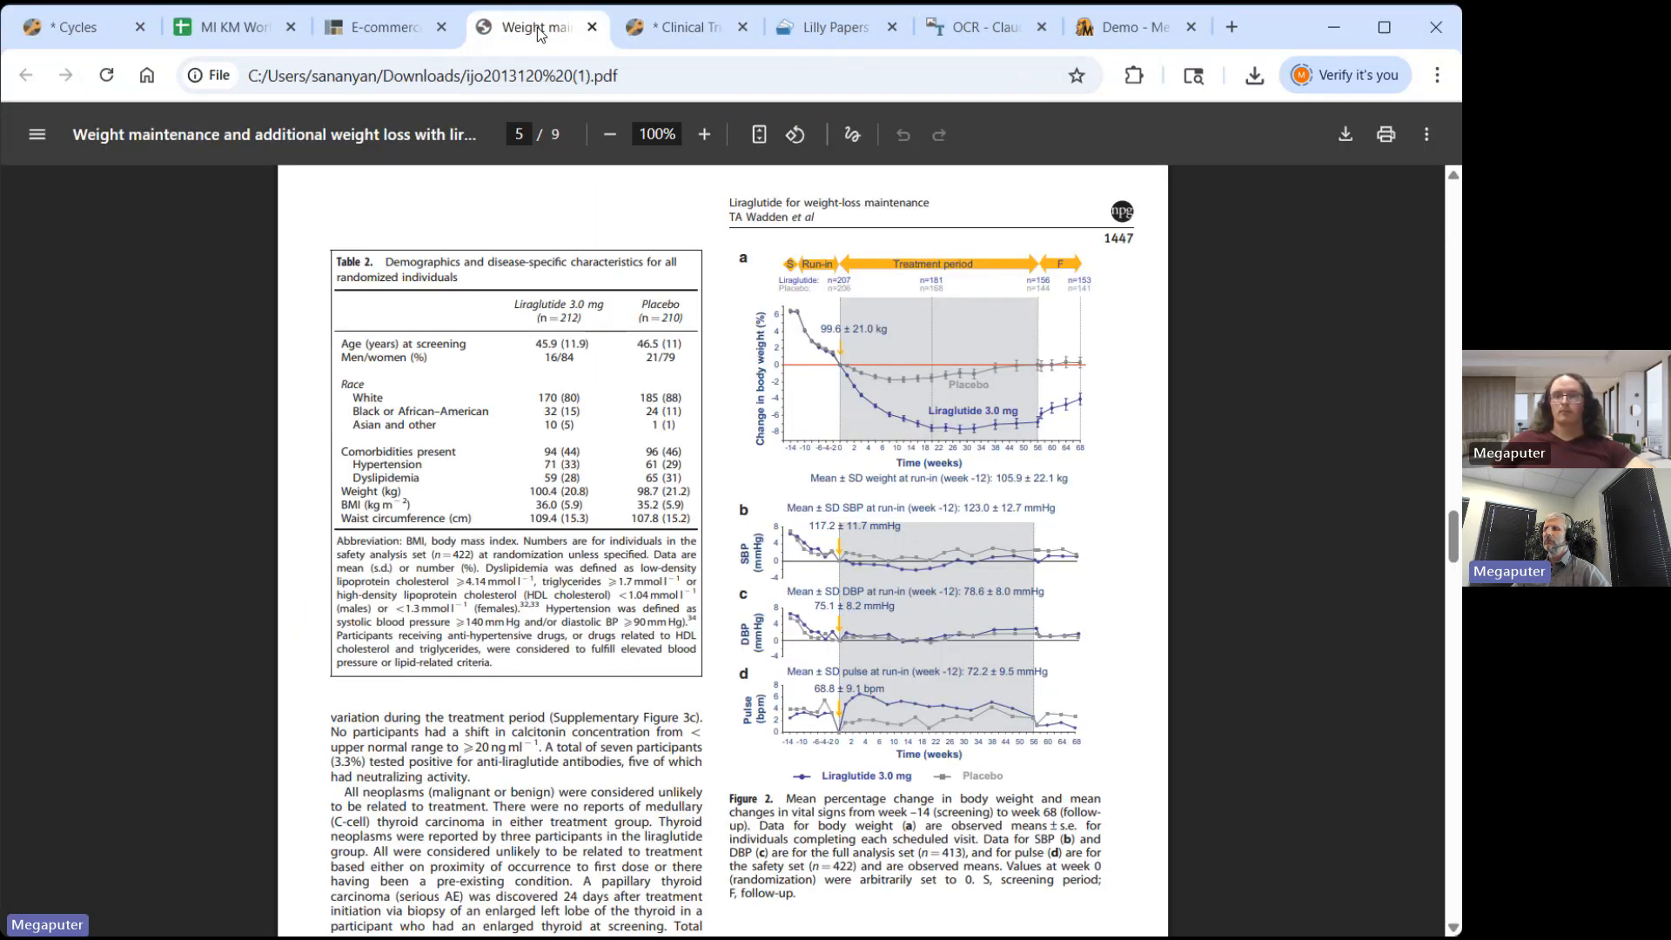
scroll(506, 598, down, 5)
scroll(513, 601, up, 4)
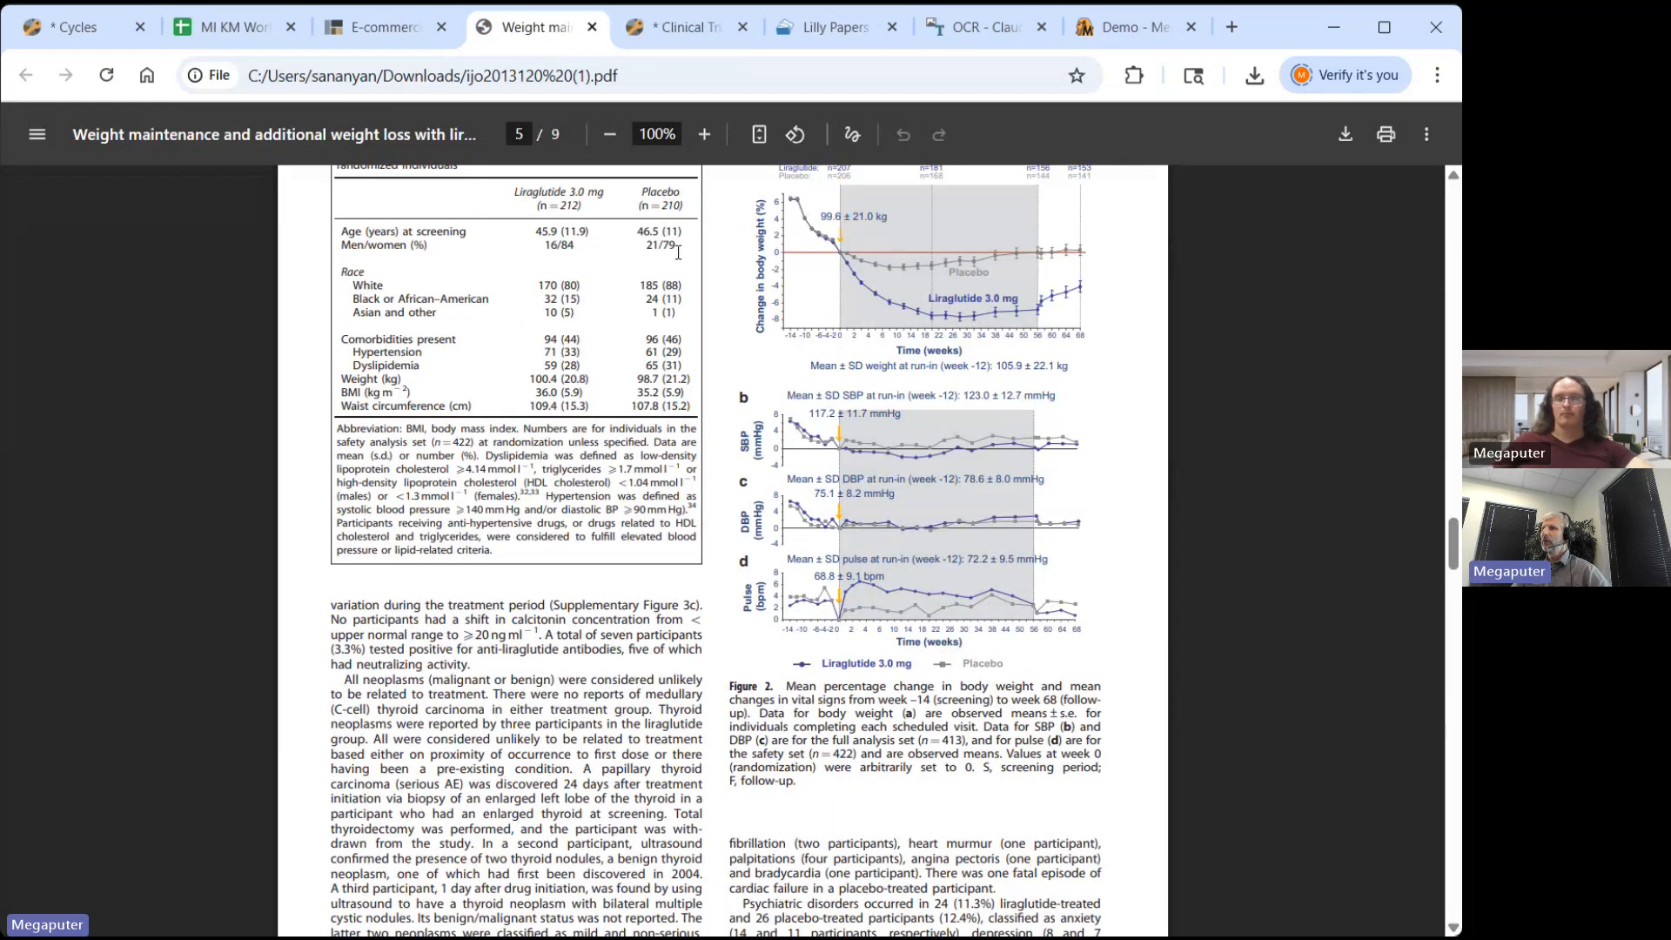
click(962, 27)
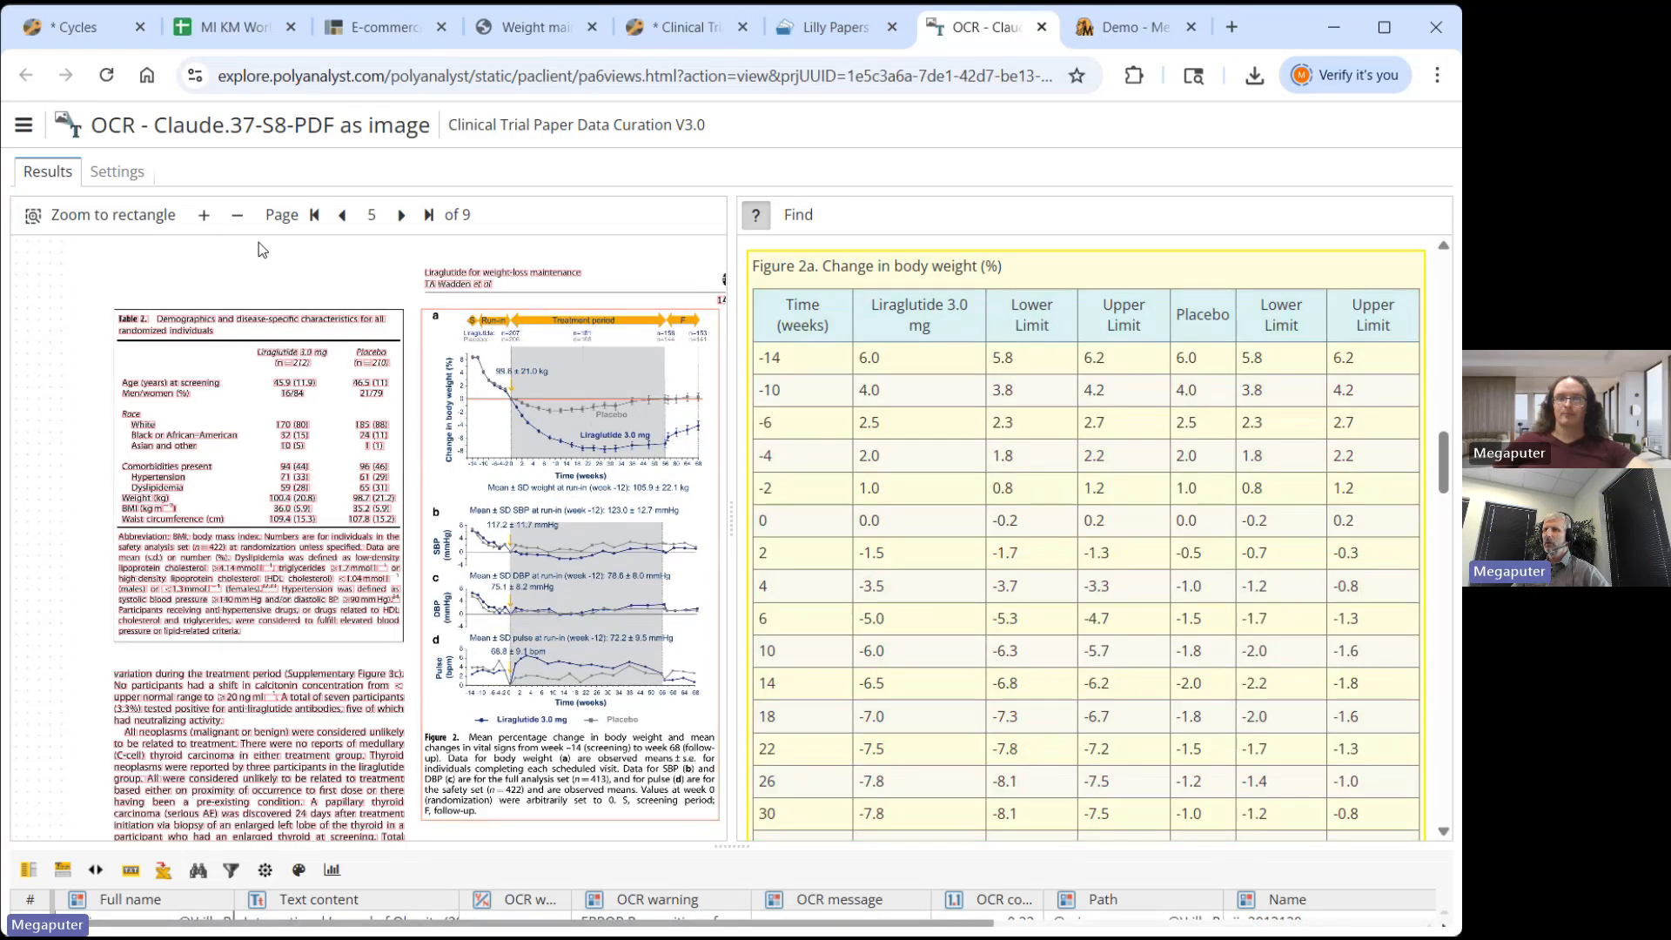
- Zoom the scanned page twice onto Figure 2a and scroll the results to the Figure 2b SBP table
click(204, 218)
click(204, 218)
click(204, 218)
click(203, 217)
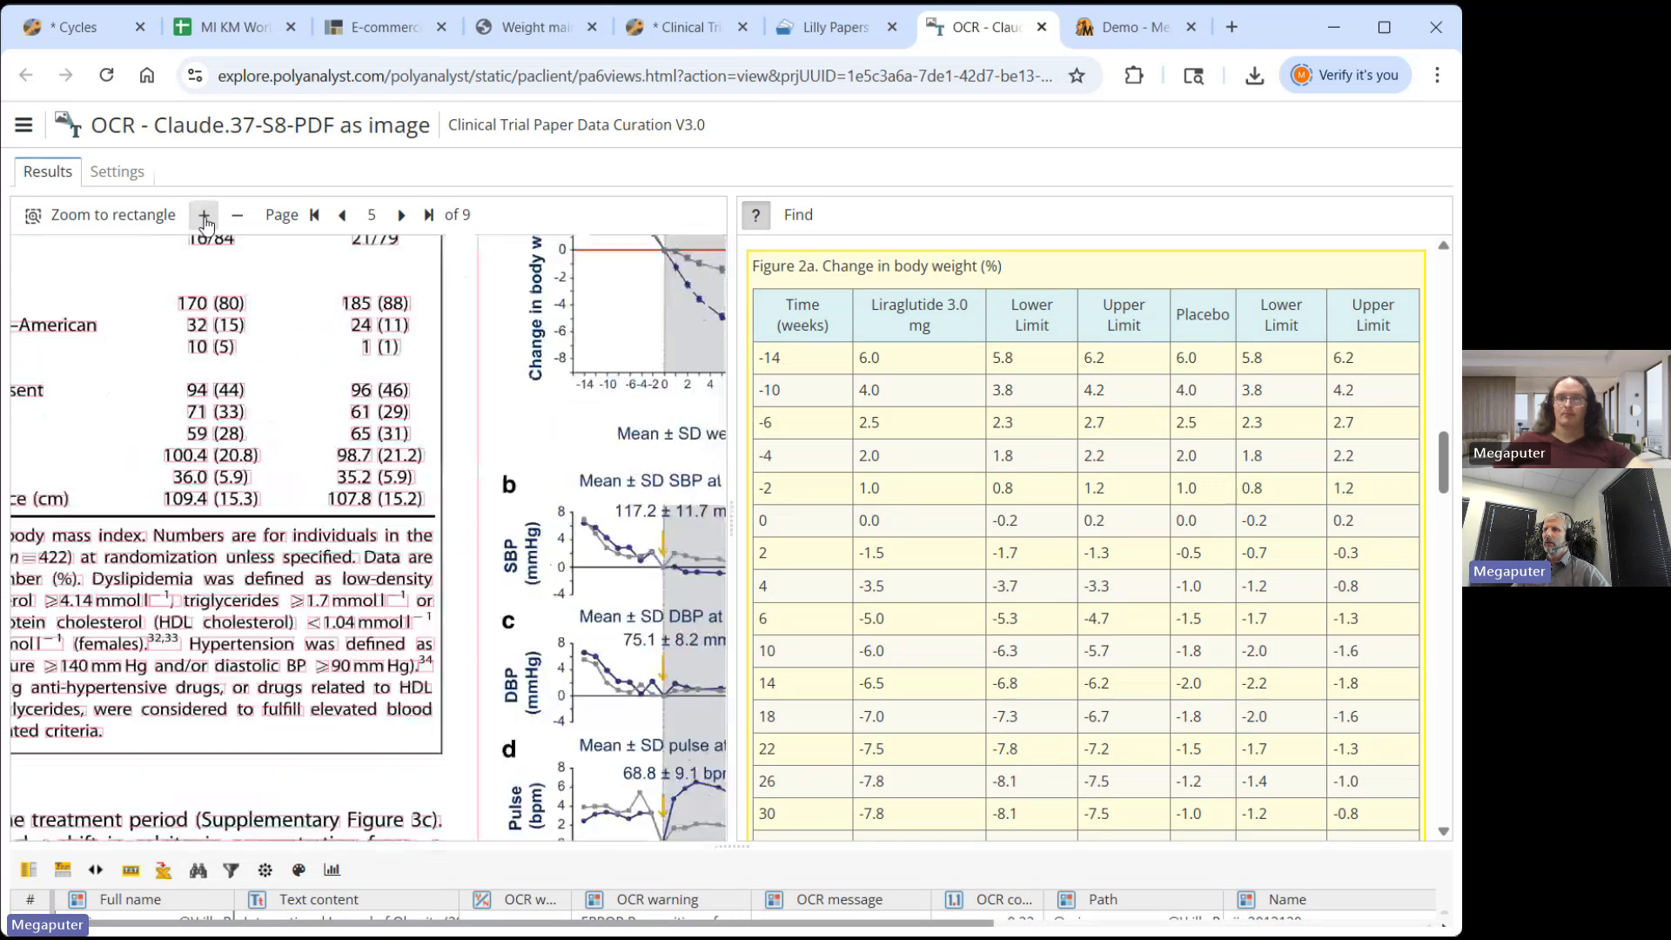
drag(580, 397, 189, 589)
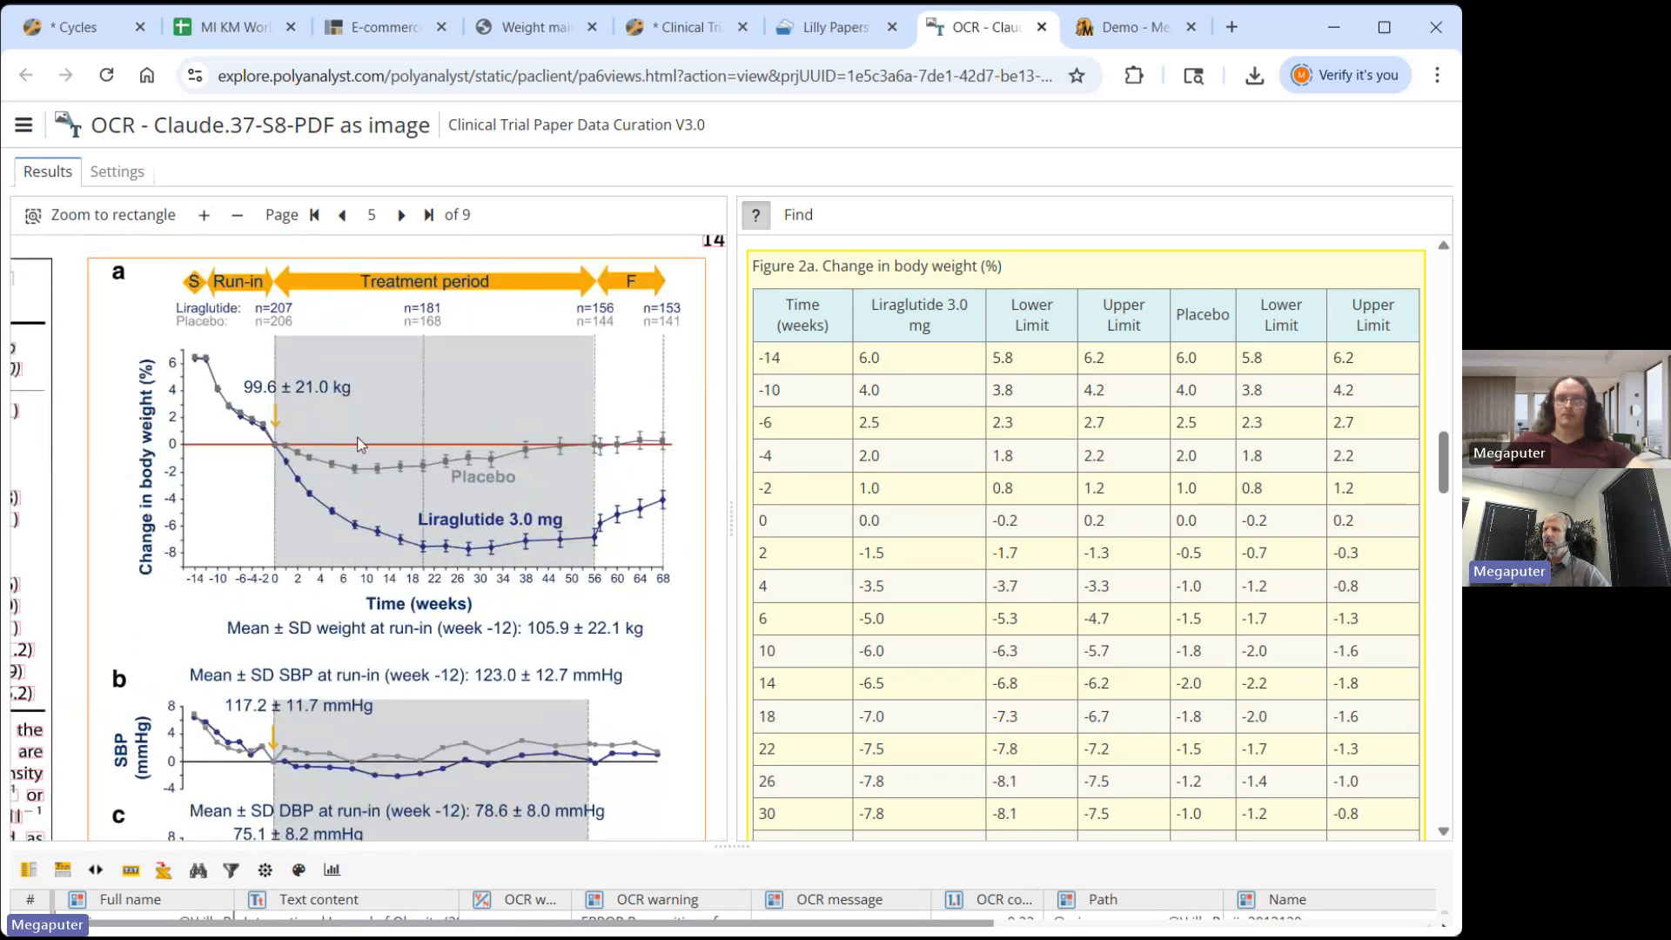
scroll(361, 445, down, 1)
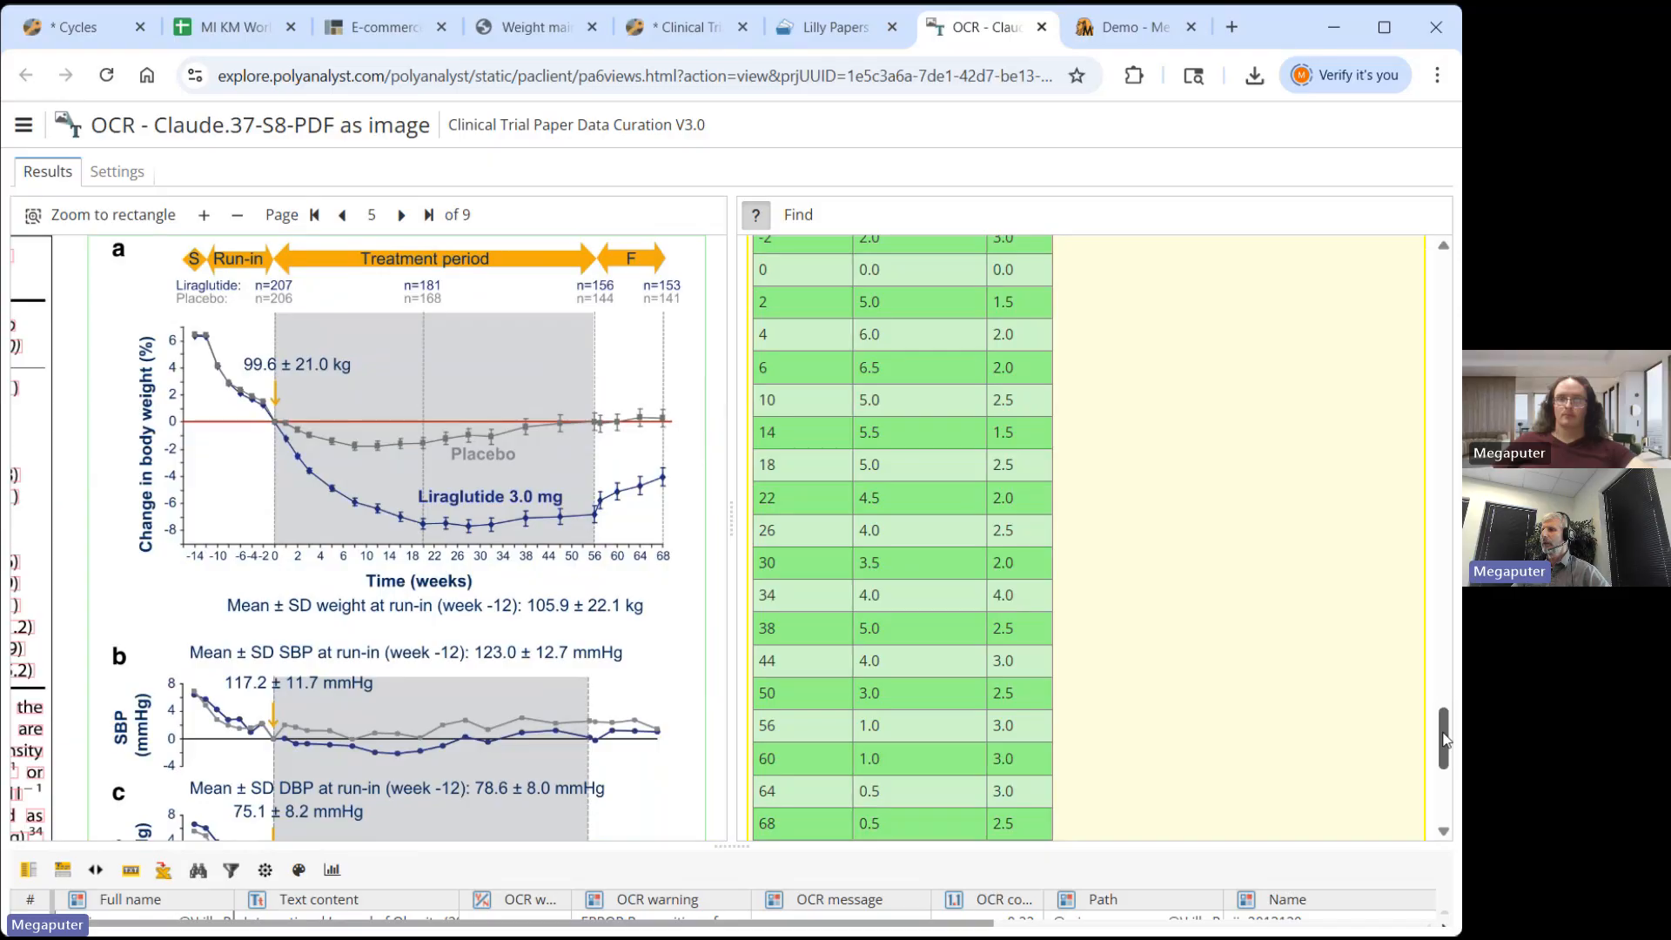
drag(1446, 740, 1445, 463)
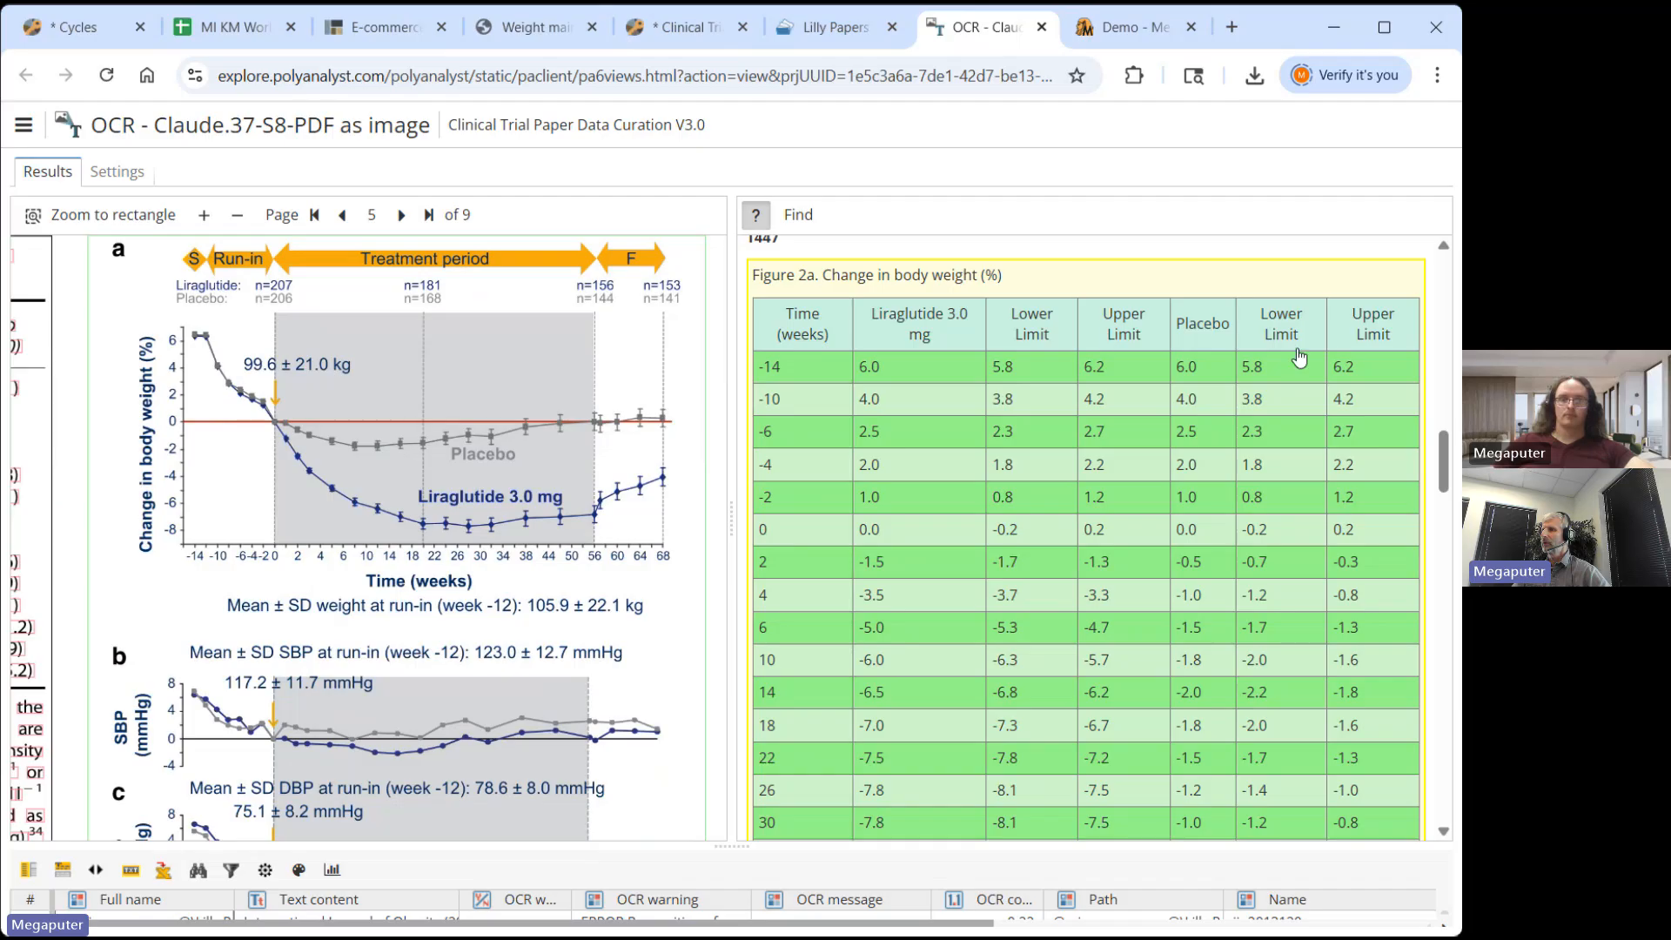
scroll(1449, 475, down, 6)
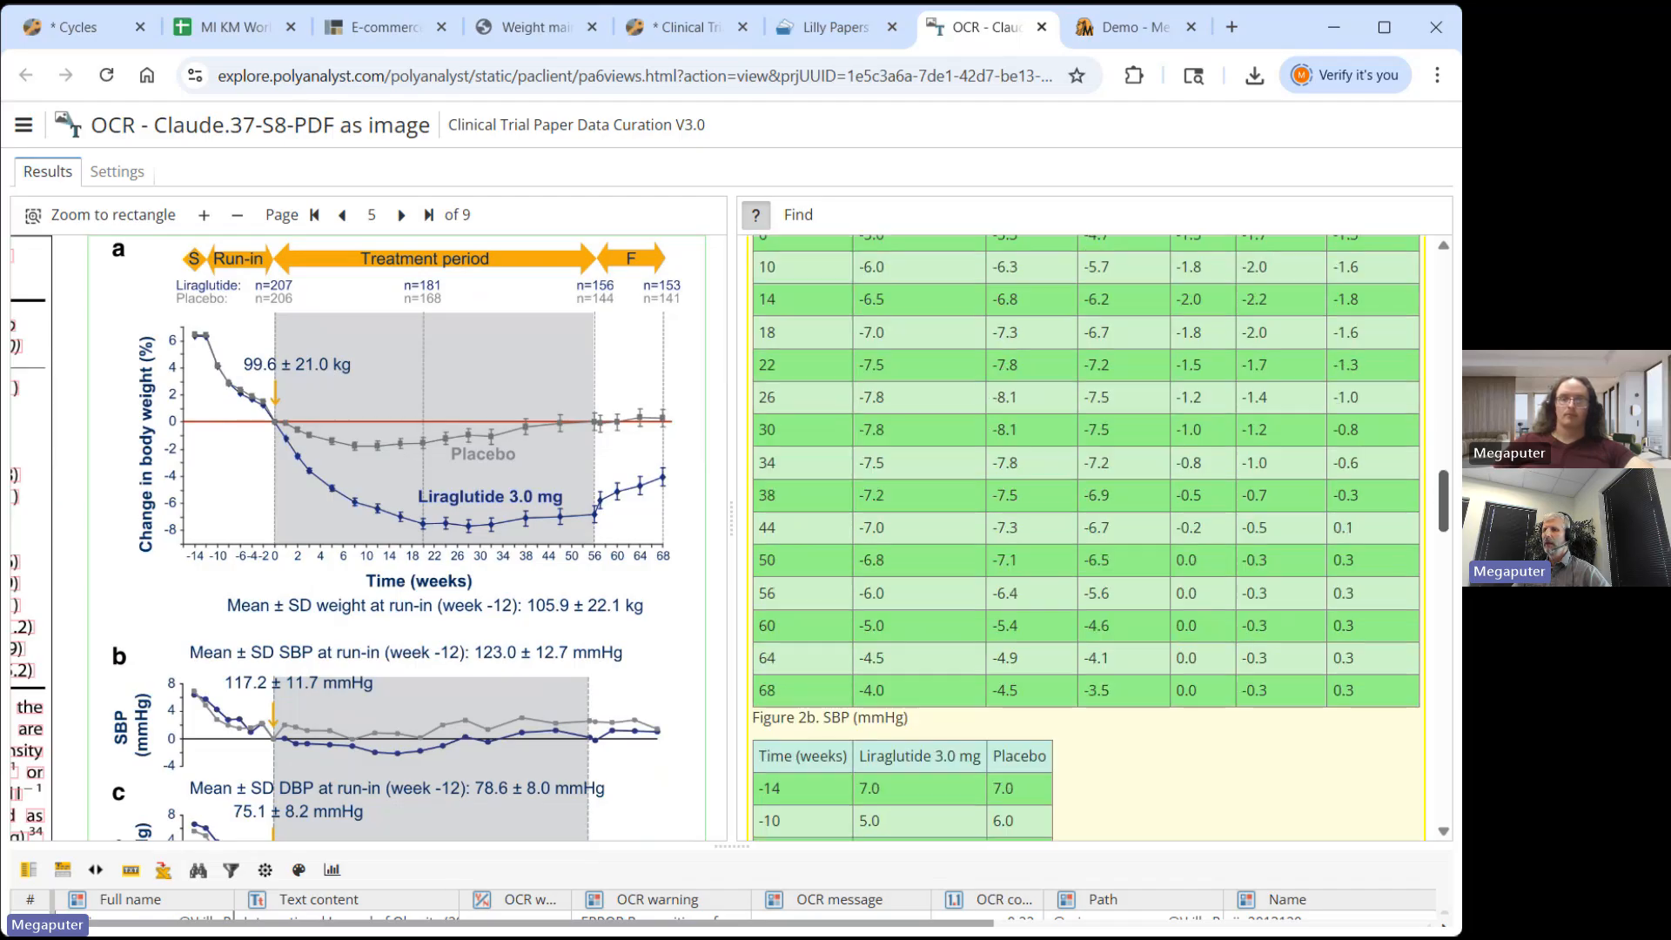
scroll(362, 794, down, 3)
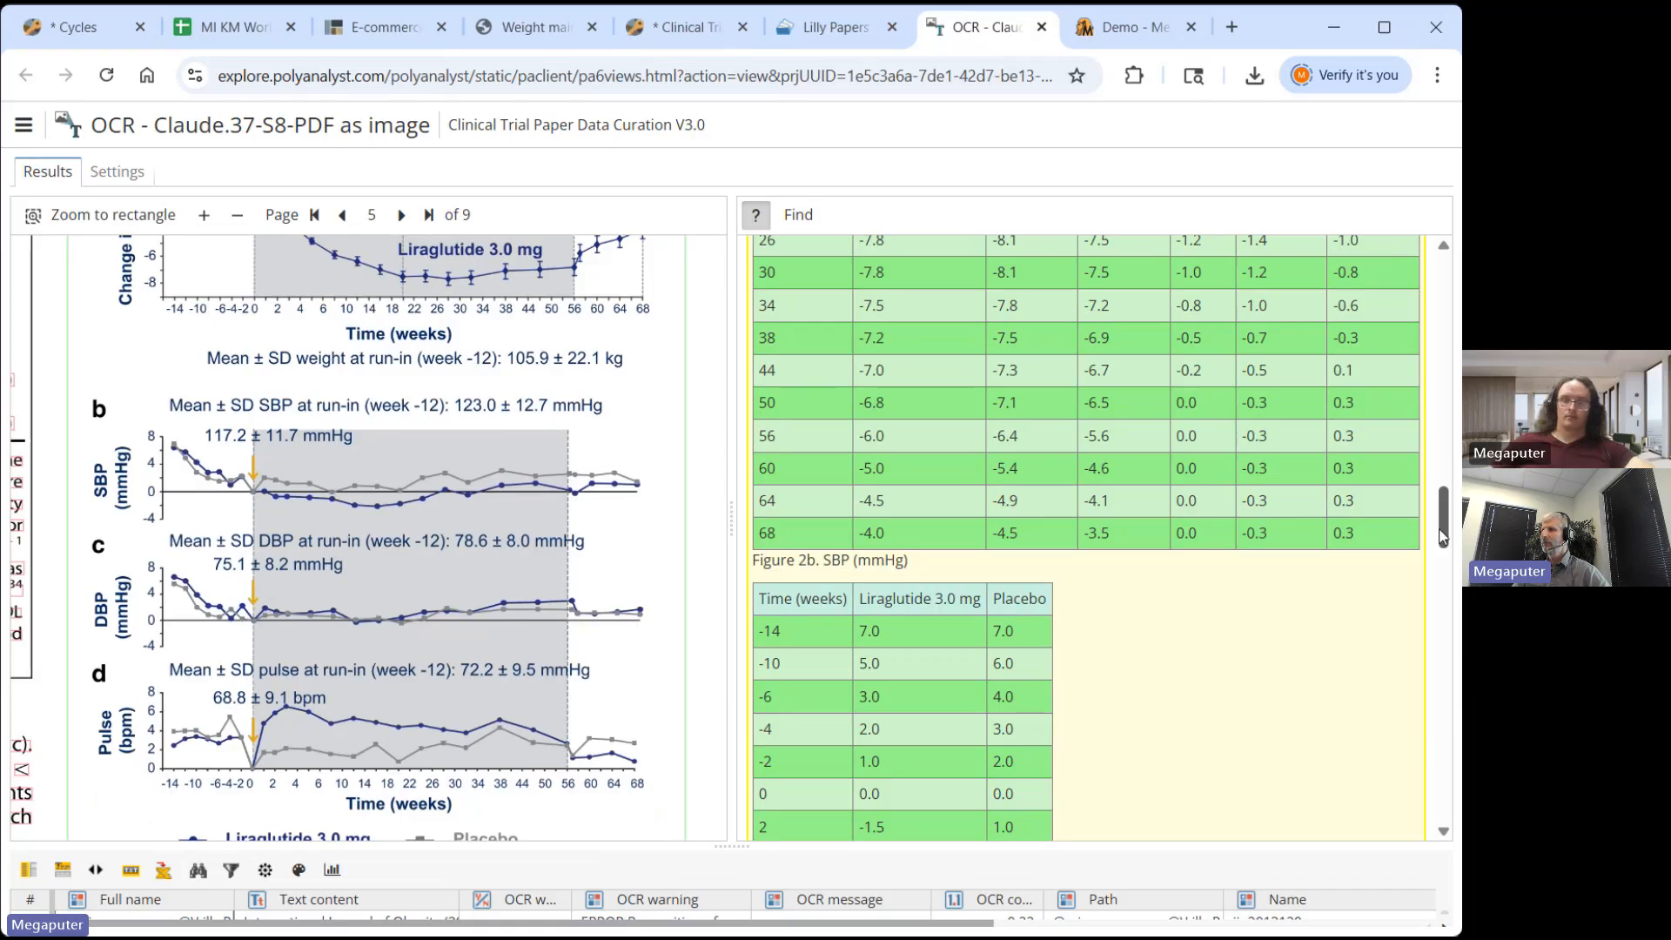
scroll(1443, 522, down, 2)
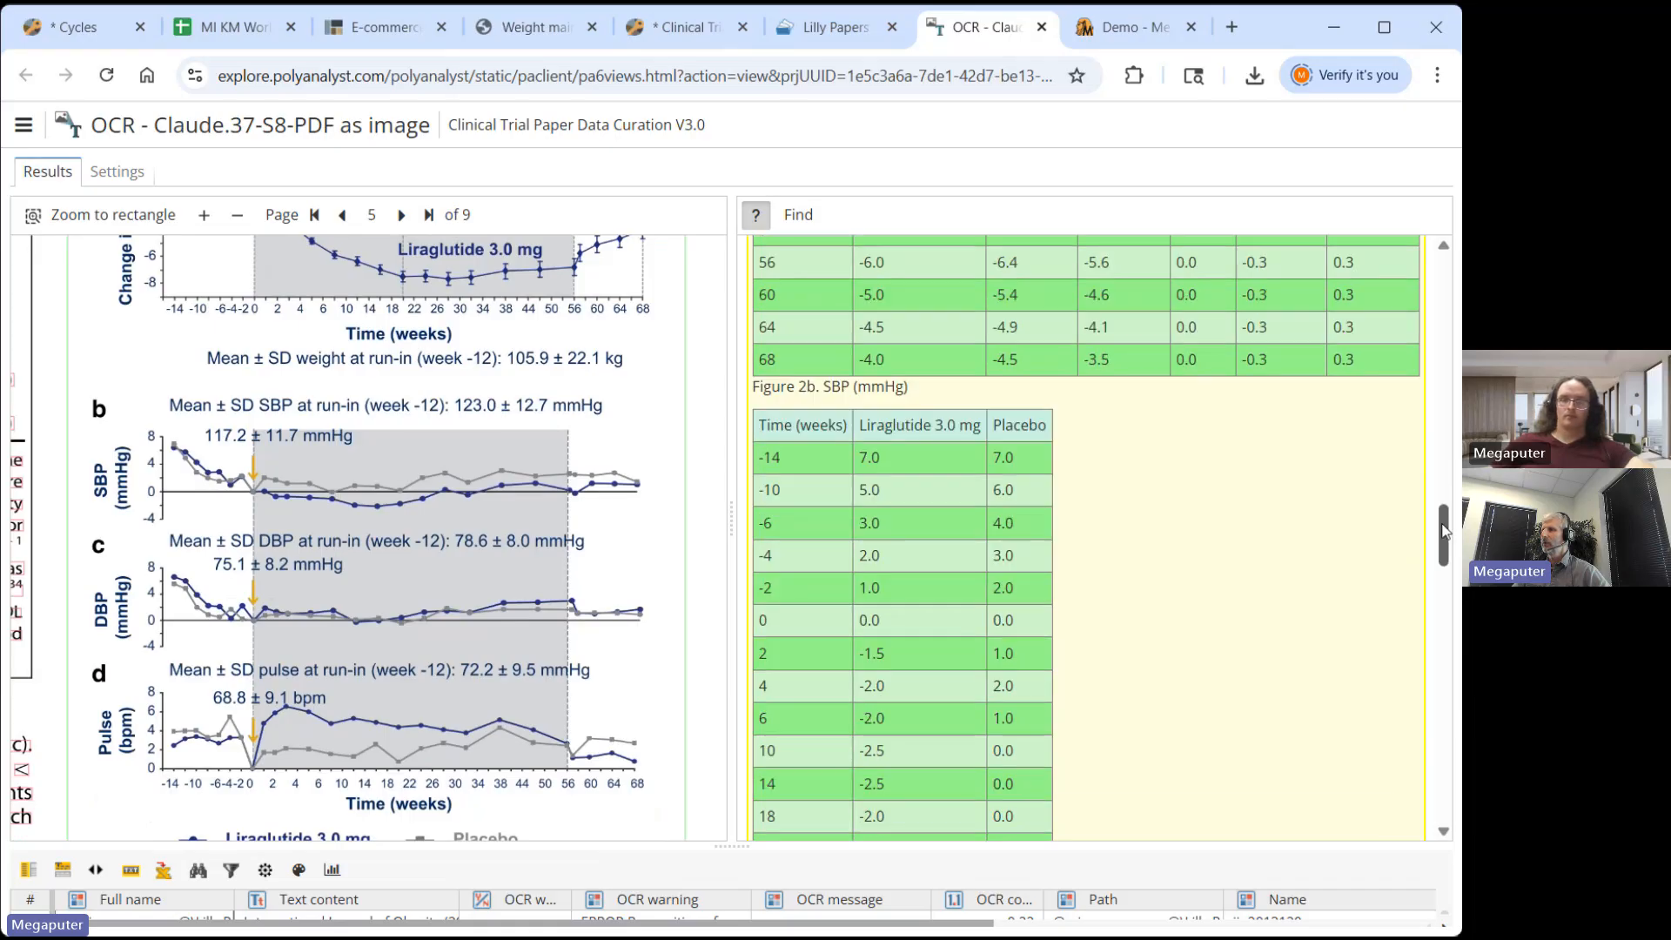
click(1381, 32)
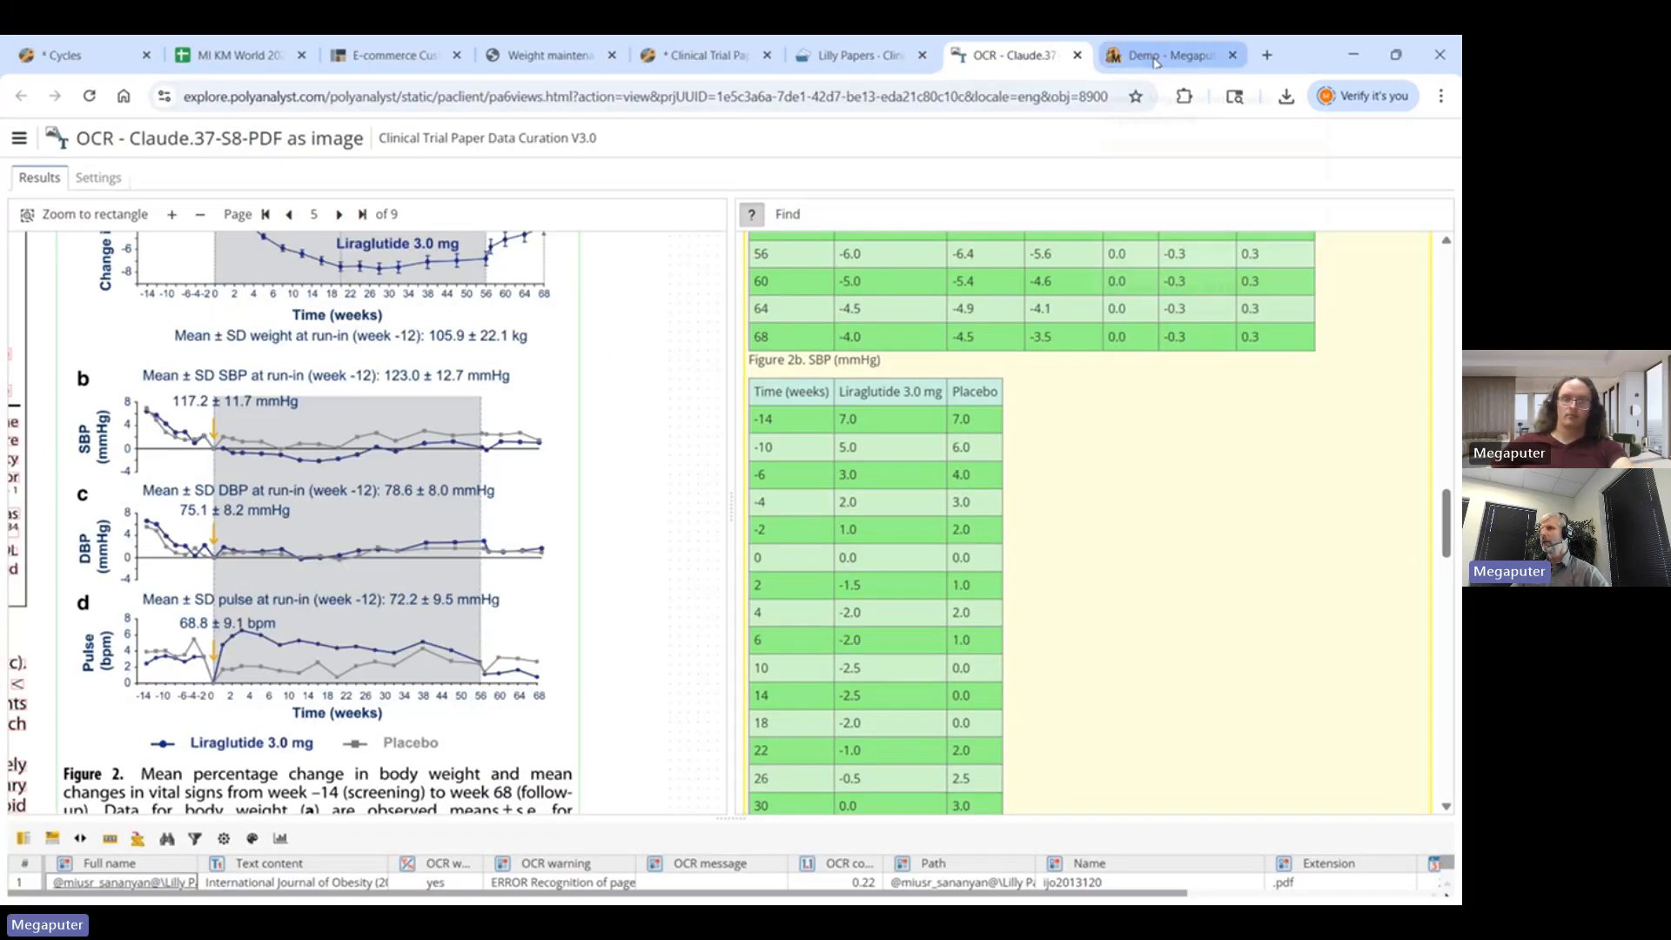
- Upload the recalled-blender support .ogg recording and transcribe it into Speaker 1 and Speaker 2 turns
click(1166, 55)
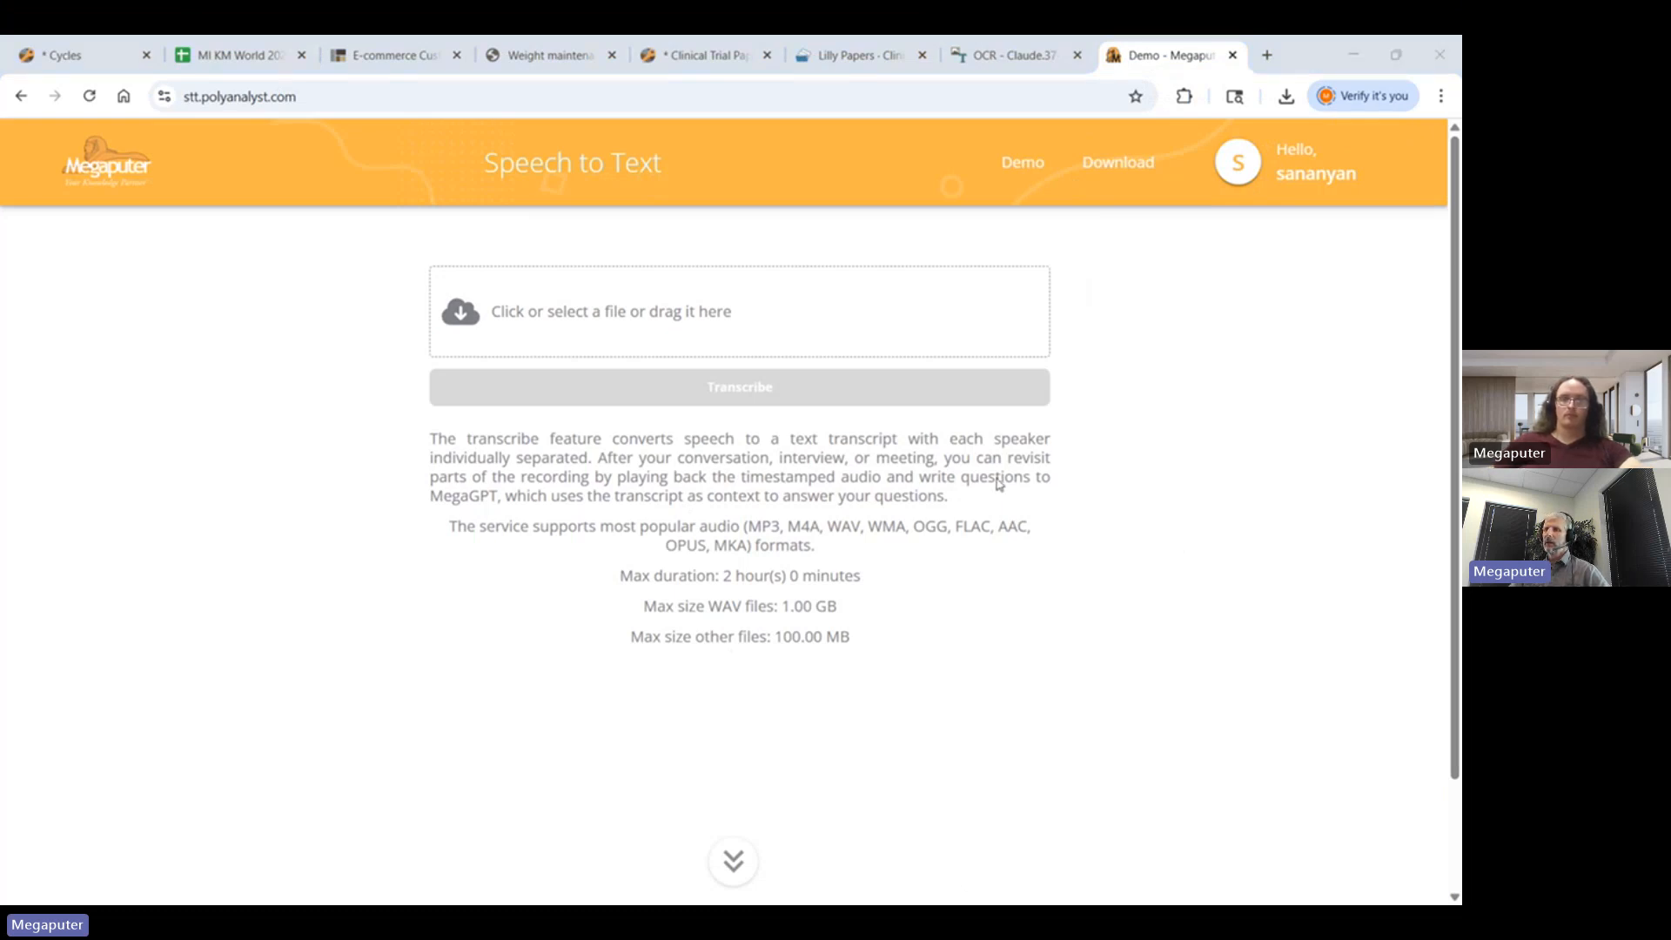
double_click(574, 291)
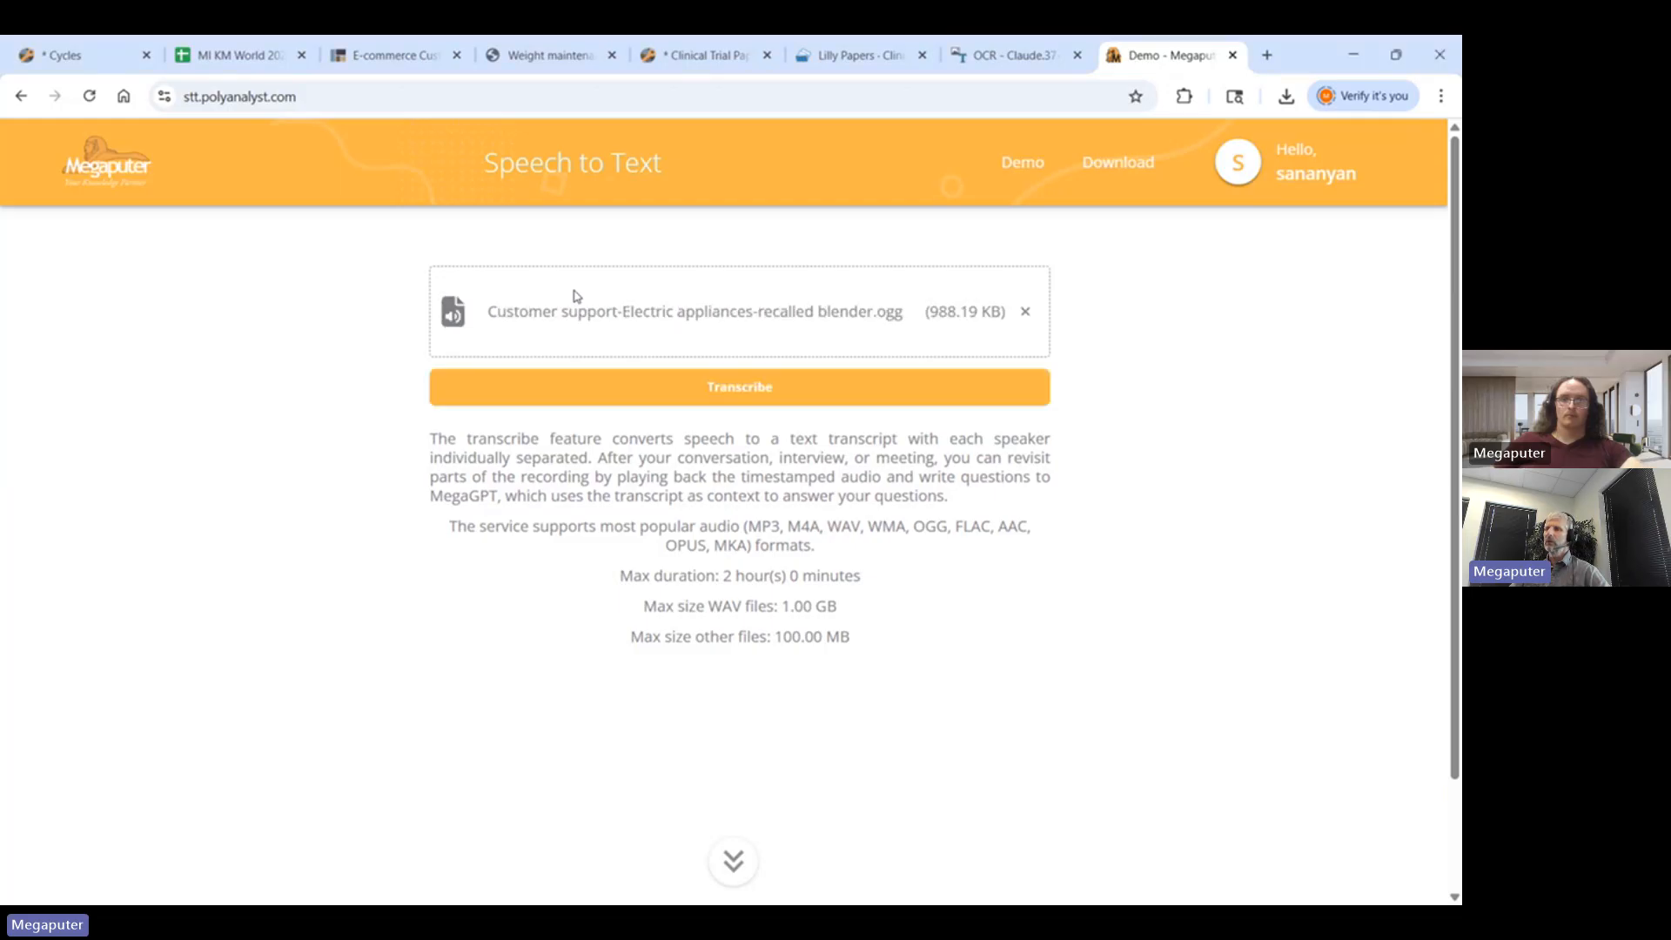
click(736, 393)
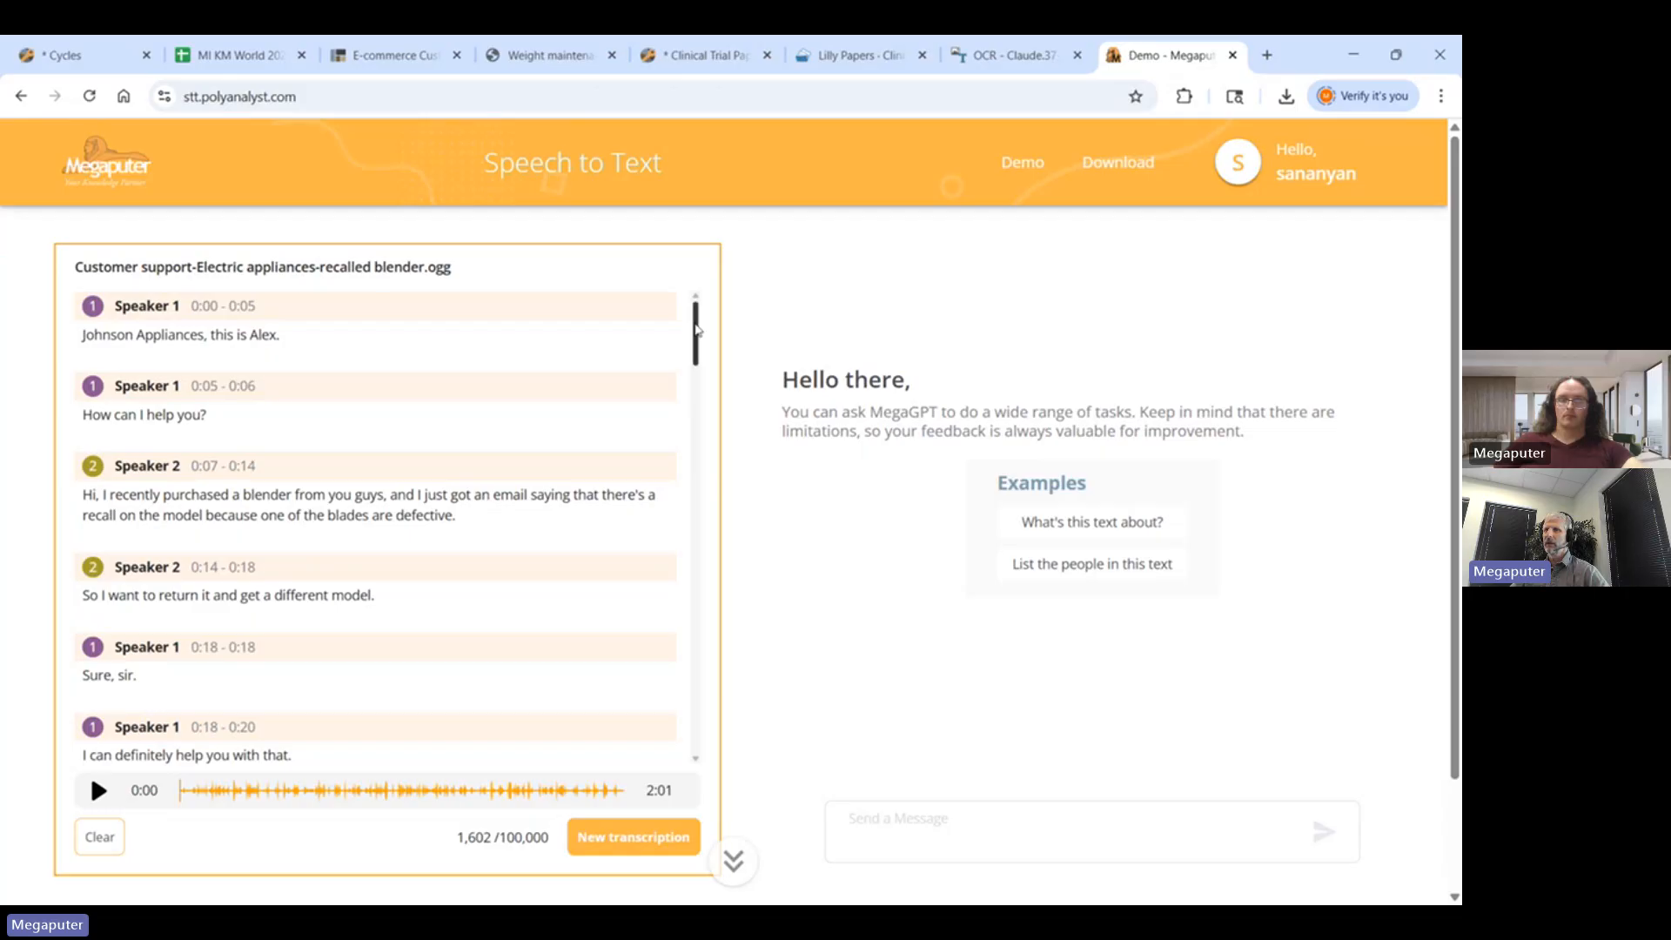
drag(697, 334, 697, 341)
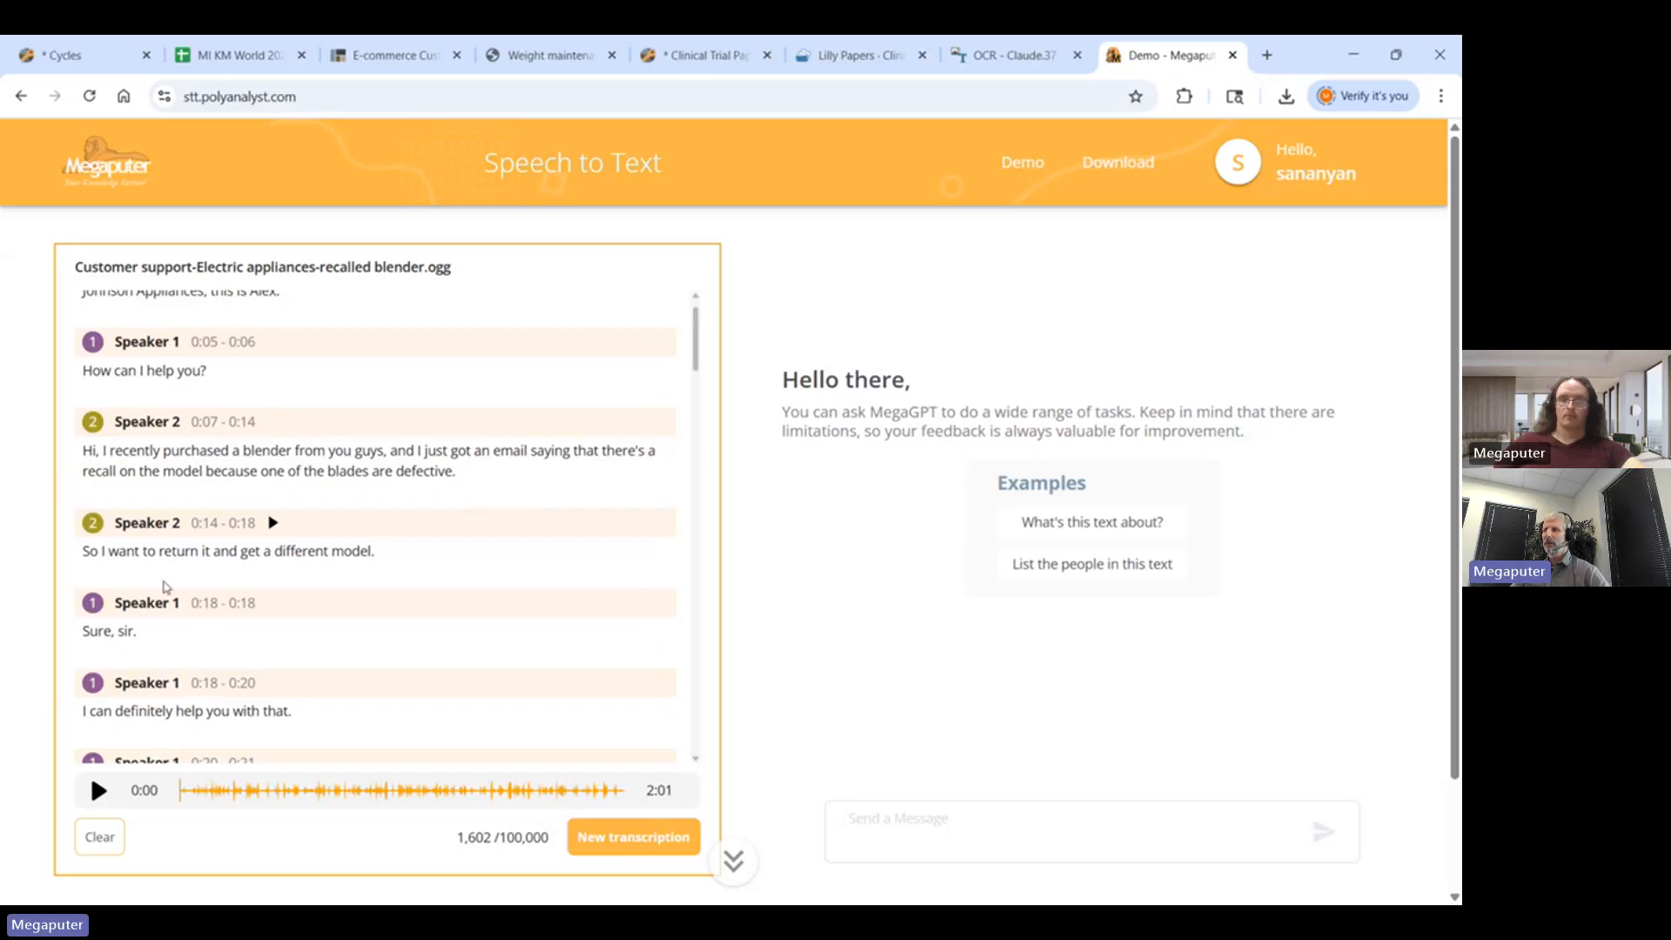
scroll(696, 327, down, 2)
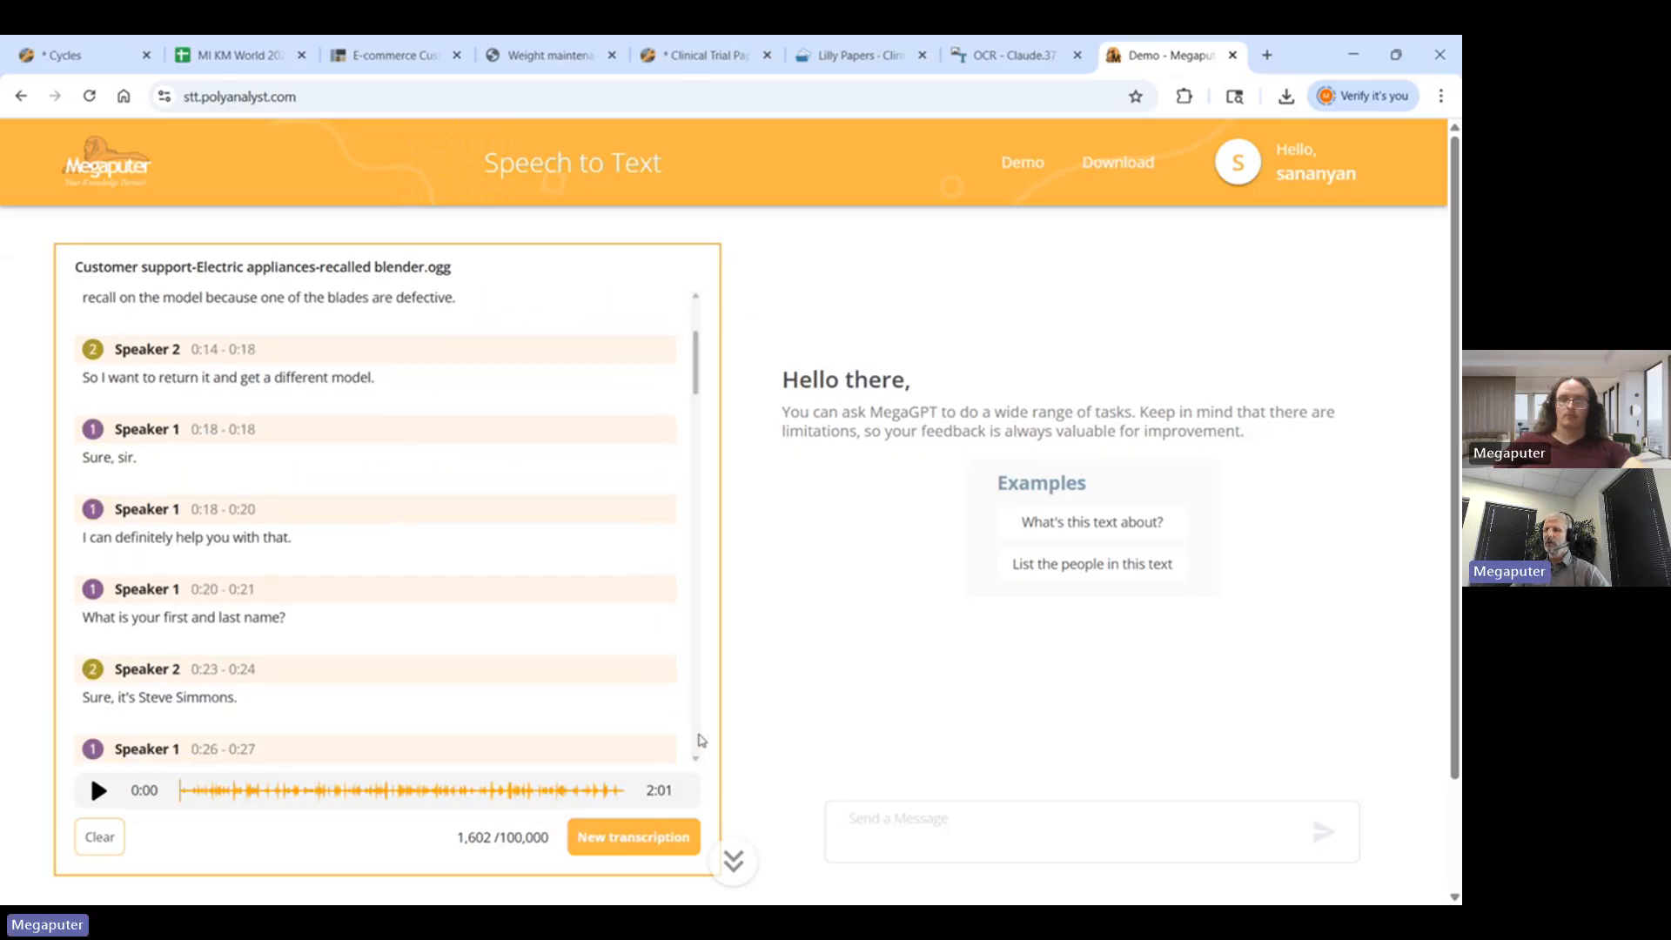
scroll(664, 545, down, 5)
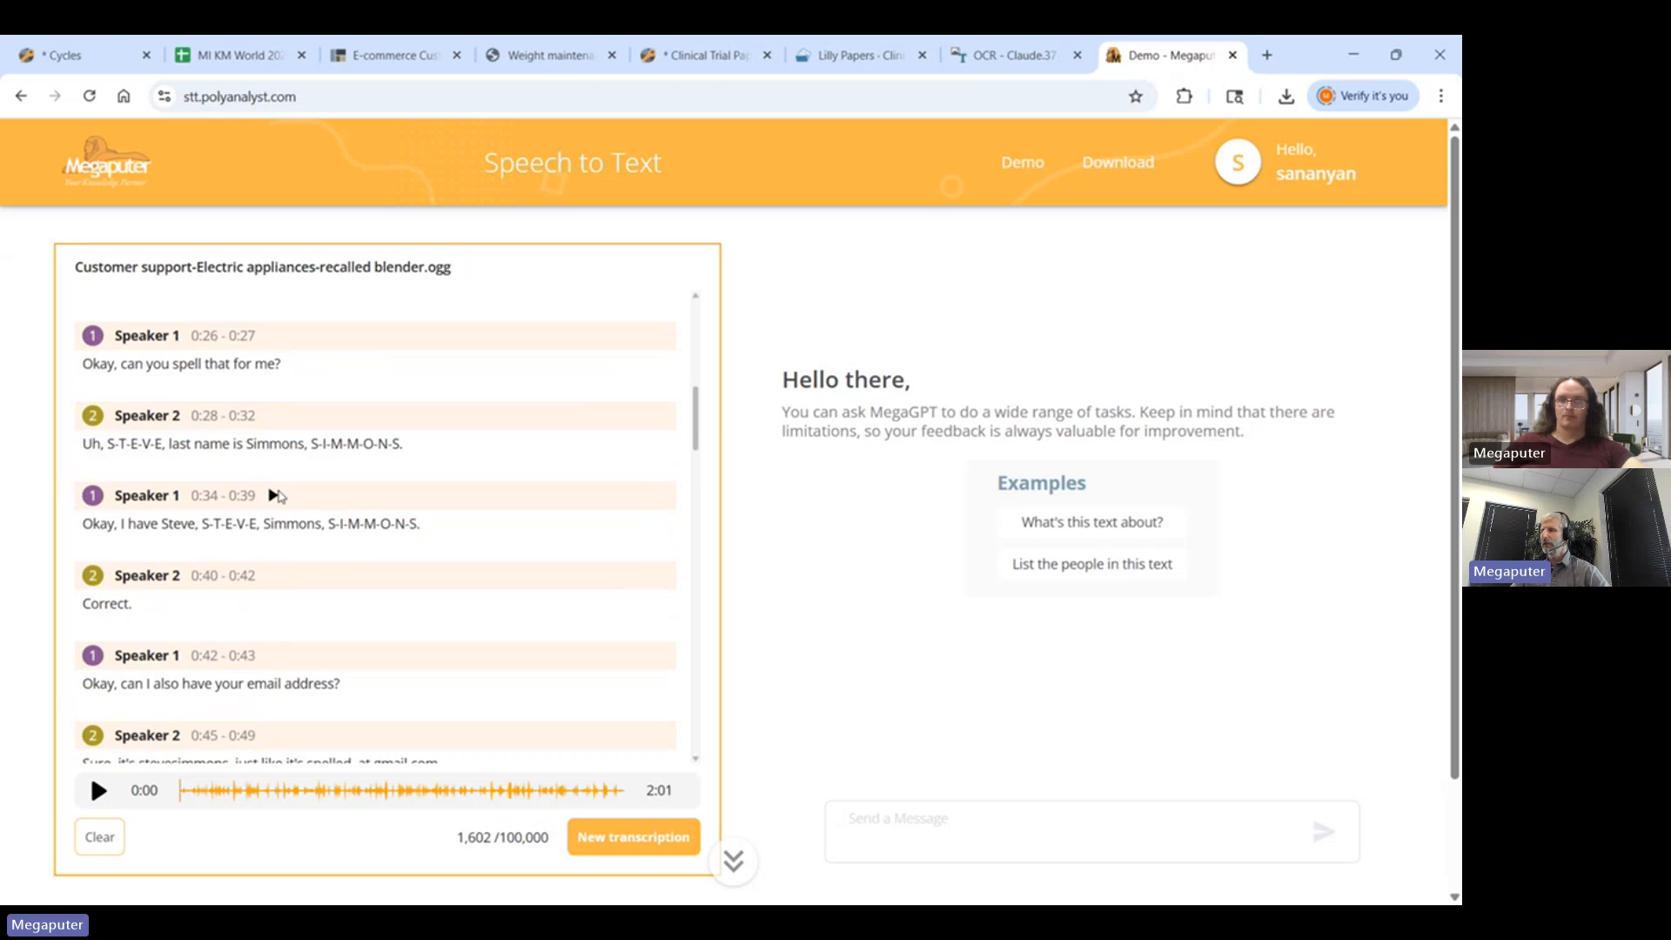